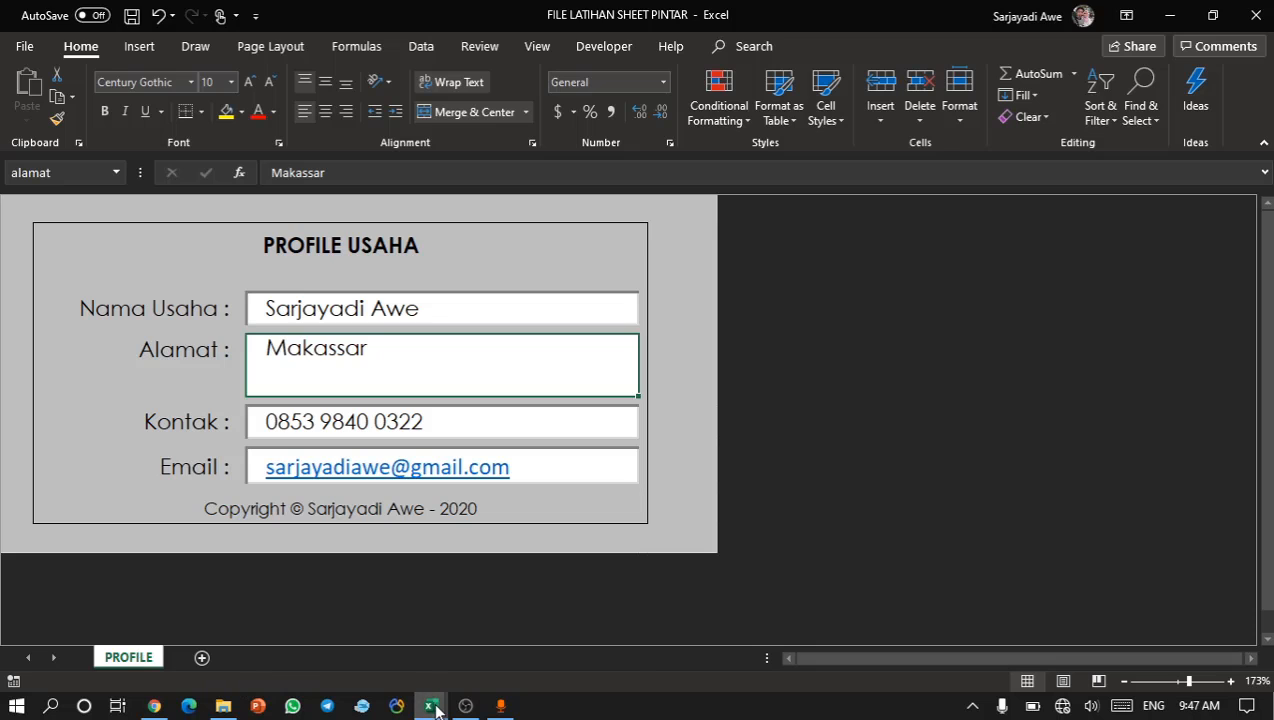
Switch to the KONTROL STOK workbook and examine its ITEM and JENIS sheets, finishing on the MENU sheet.
{"action": "mouse_move", "coordinate": [431, 704]}
{"action": "left_click", "coordinate": [471, 635]}
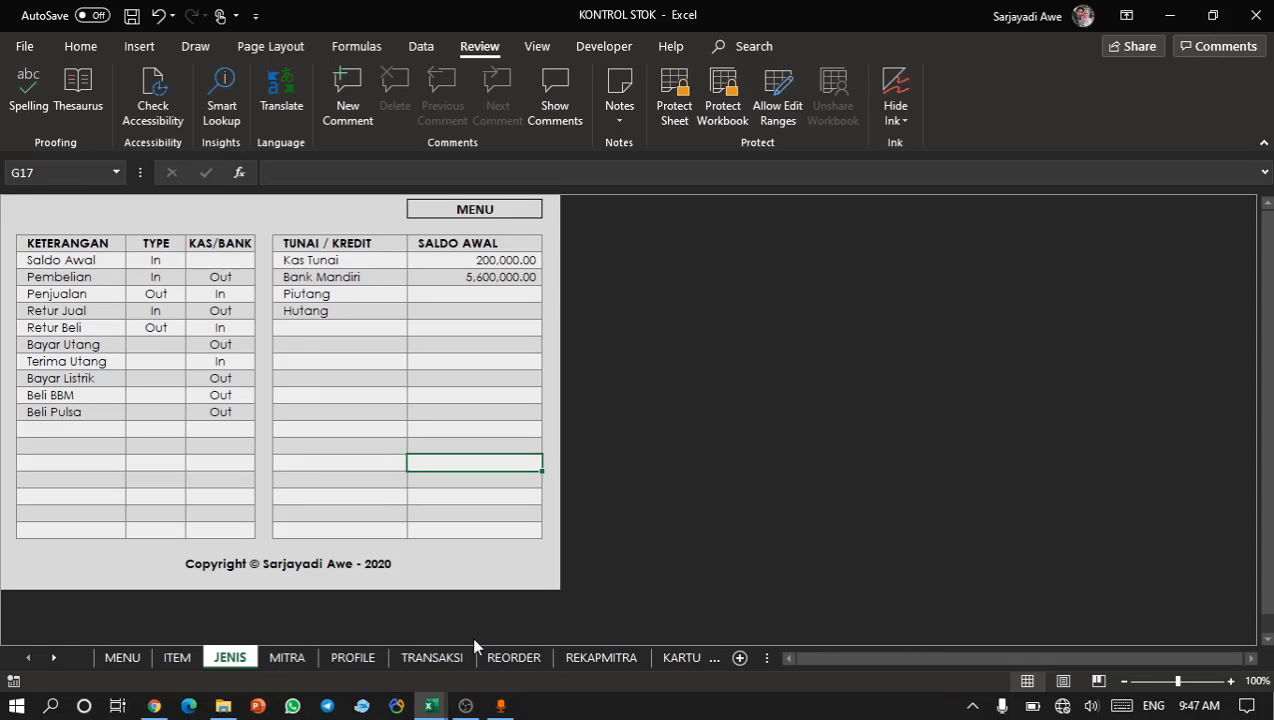
{"action": "left_click", "coordinate": [162, 660]}
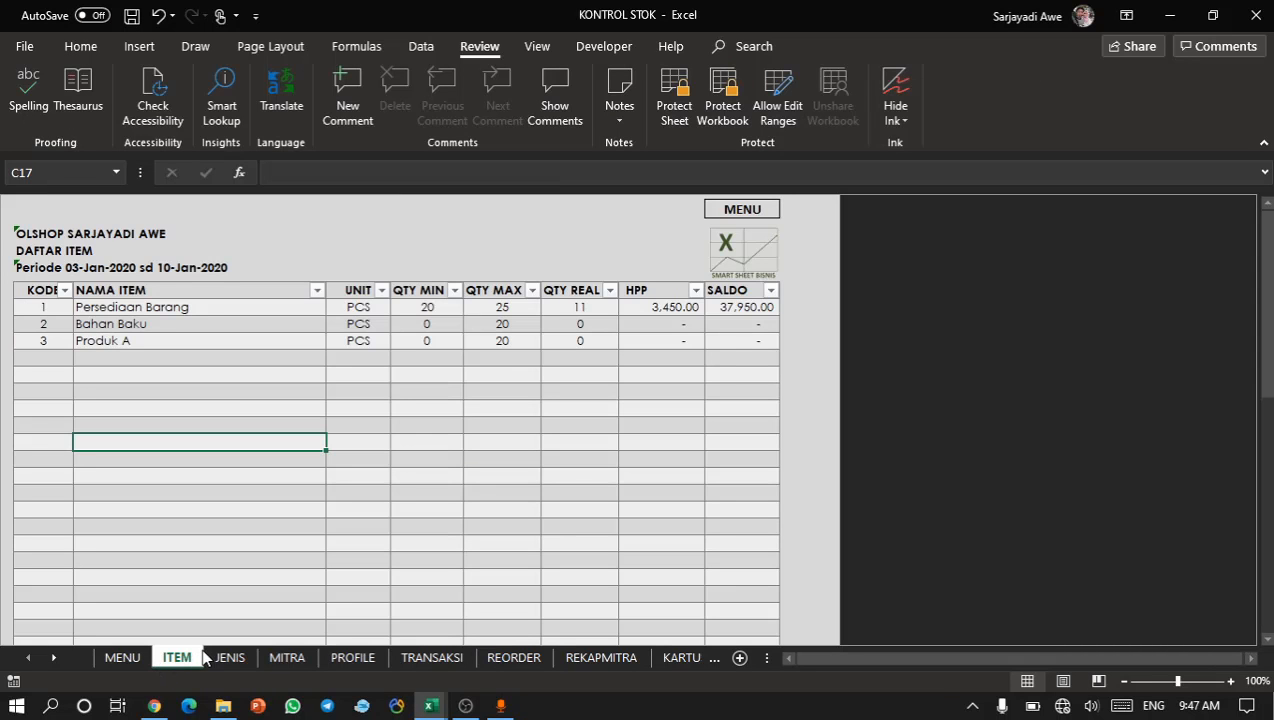
{"action": "left_click", "coordinate": [228, 659]}
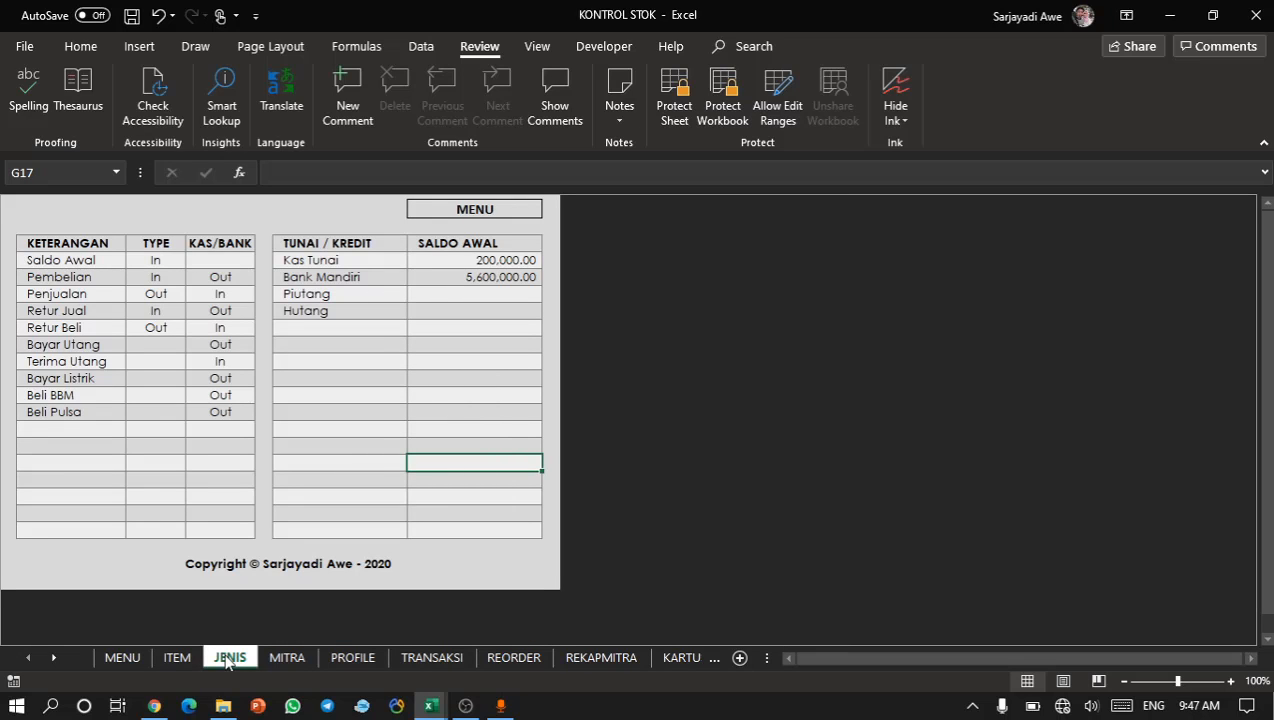
{"action": "left_click", "coordinate": [185, 659]}
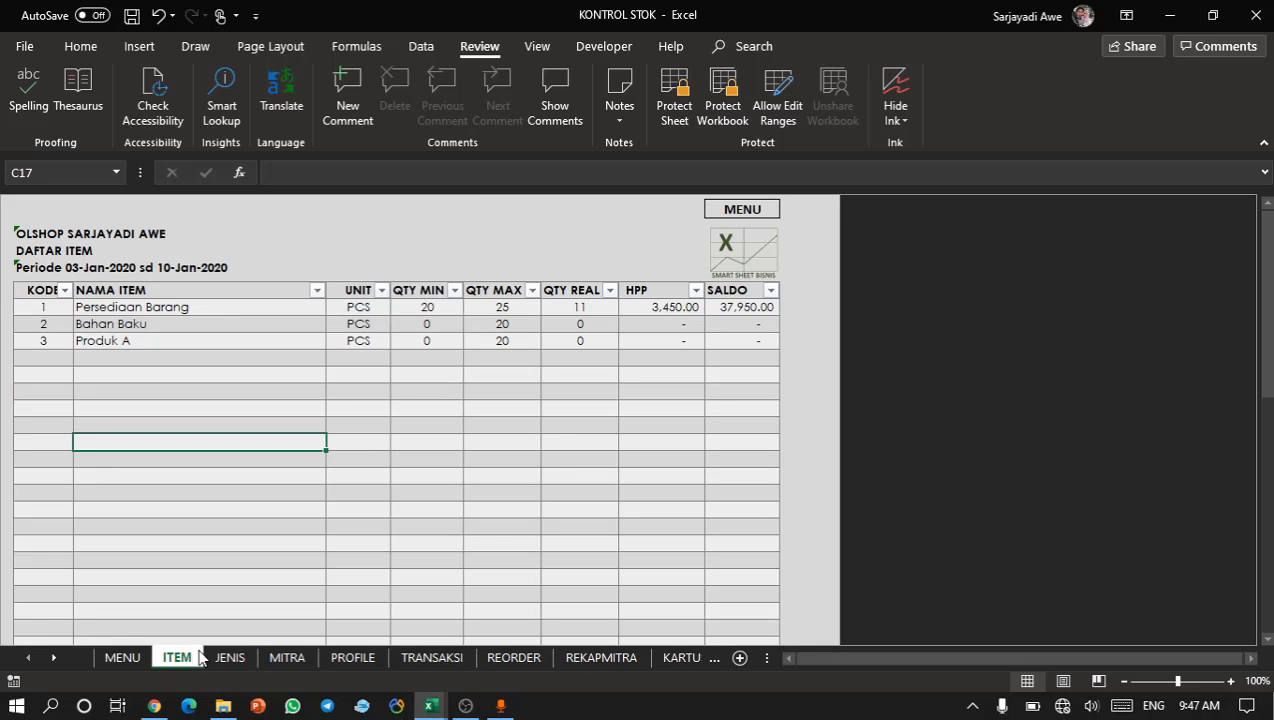
{"action": "left_click", "coordinate": [230, 659]}
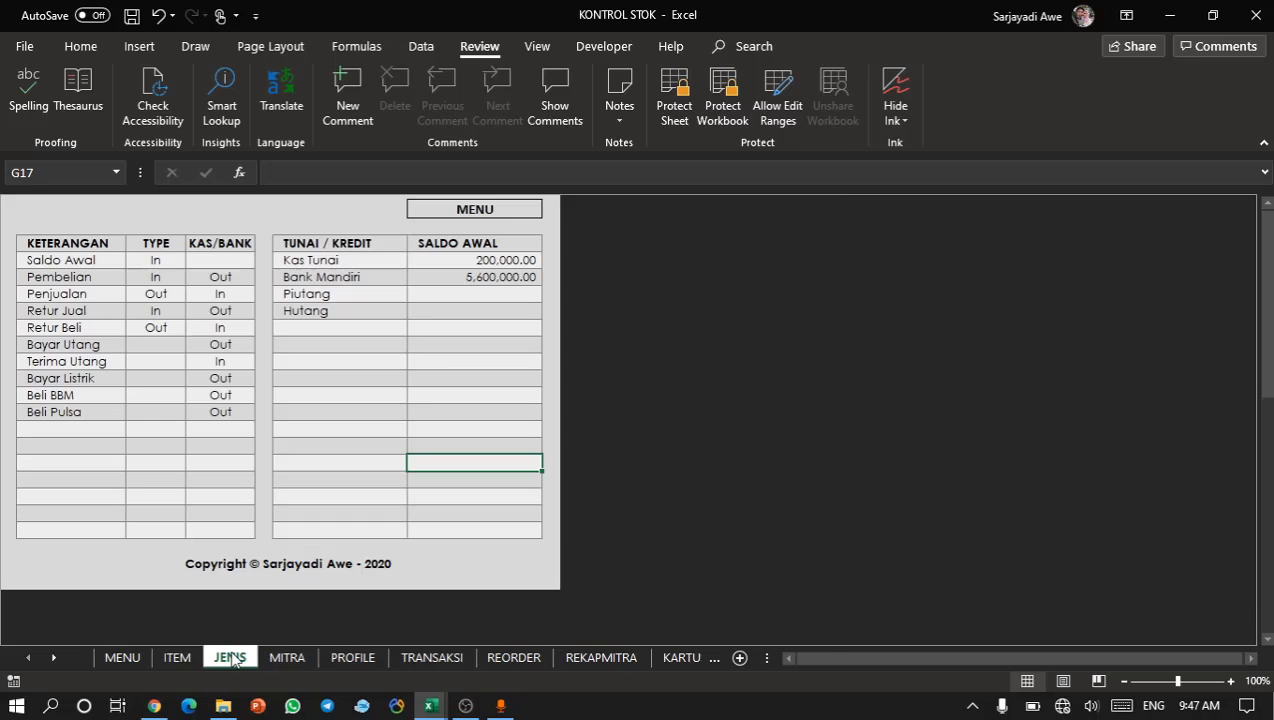
{"action": "left_click", "coordinate": [120, 658]}
{"action": "left_click", "coordinate": [221, 532]}
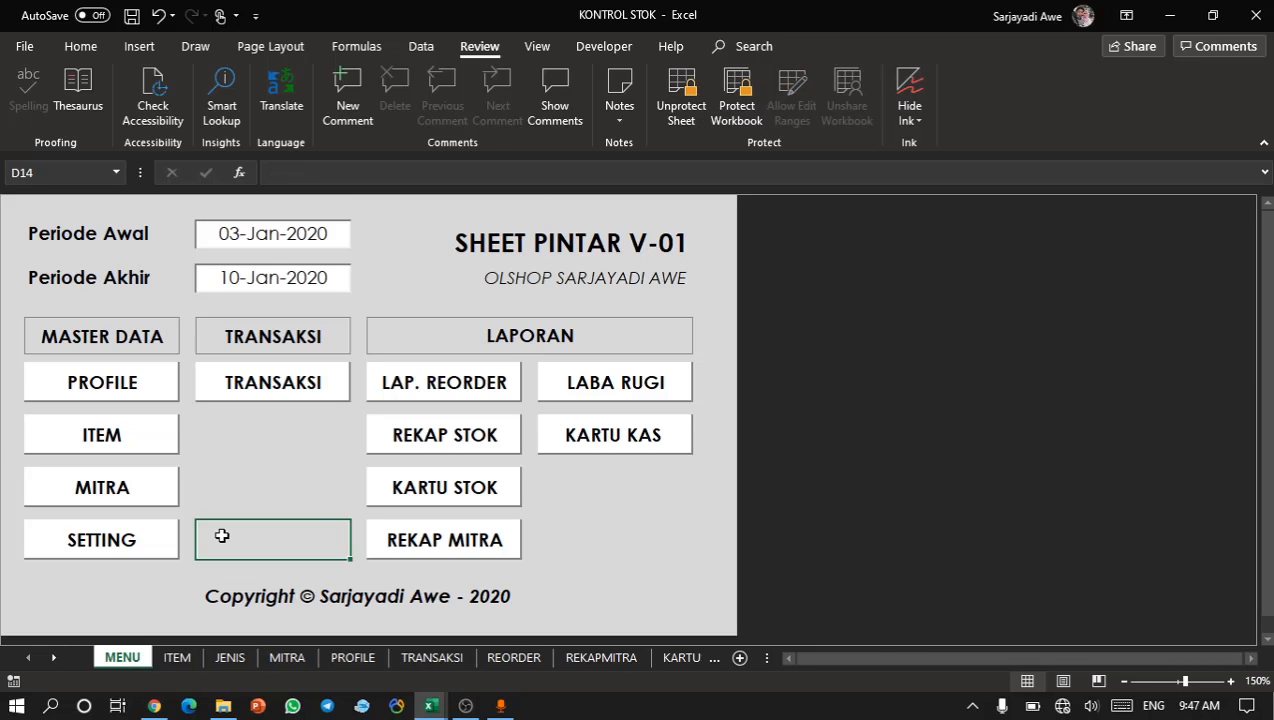
{"action": "left_click", "coordinate": [254, 477]}
{"action": "left_click", "coordinate": [281, 427]}
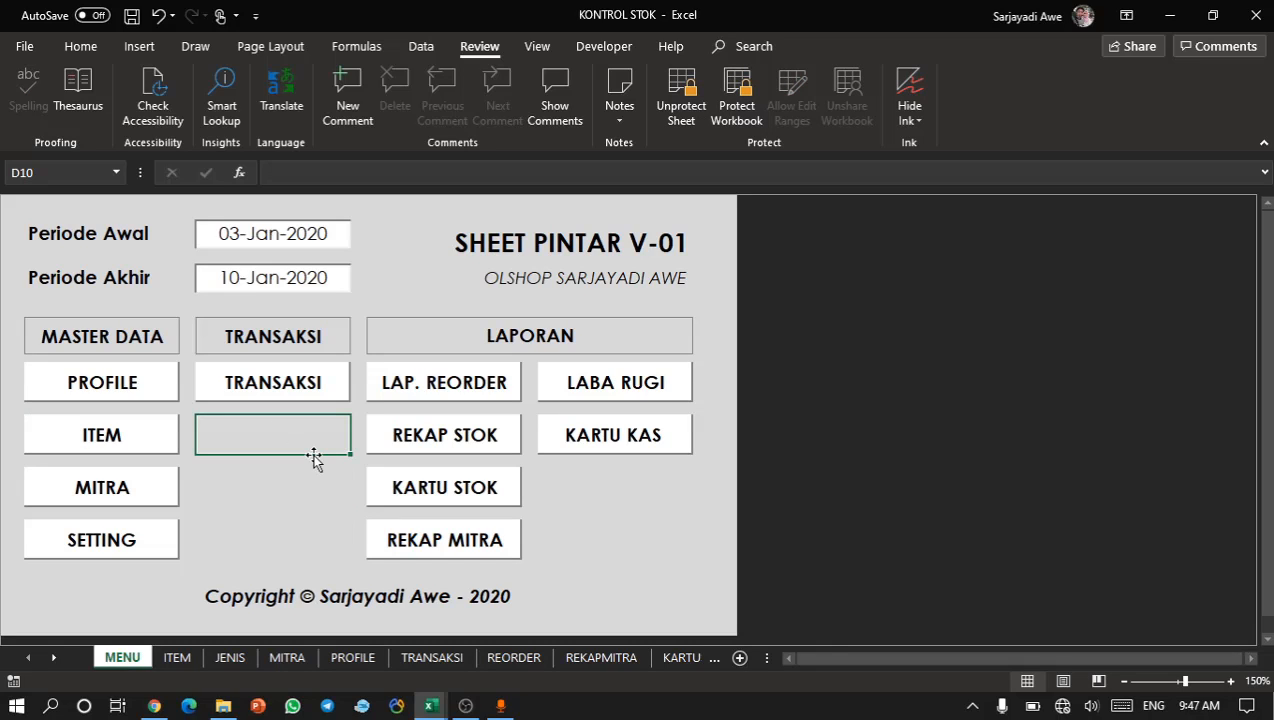
{"action": "left_click", "coordinate": [288, 495]}
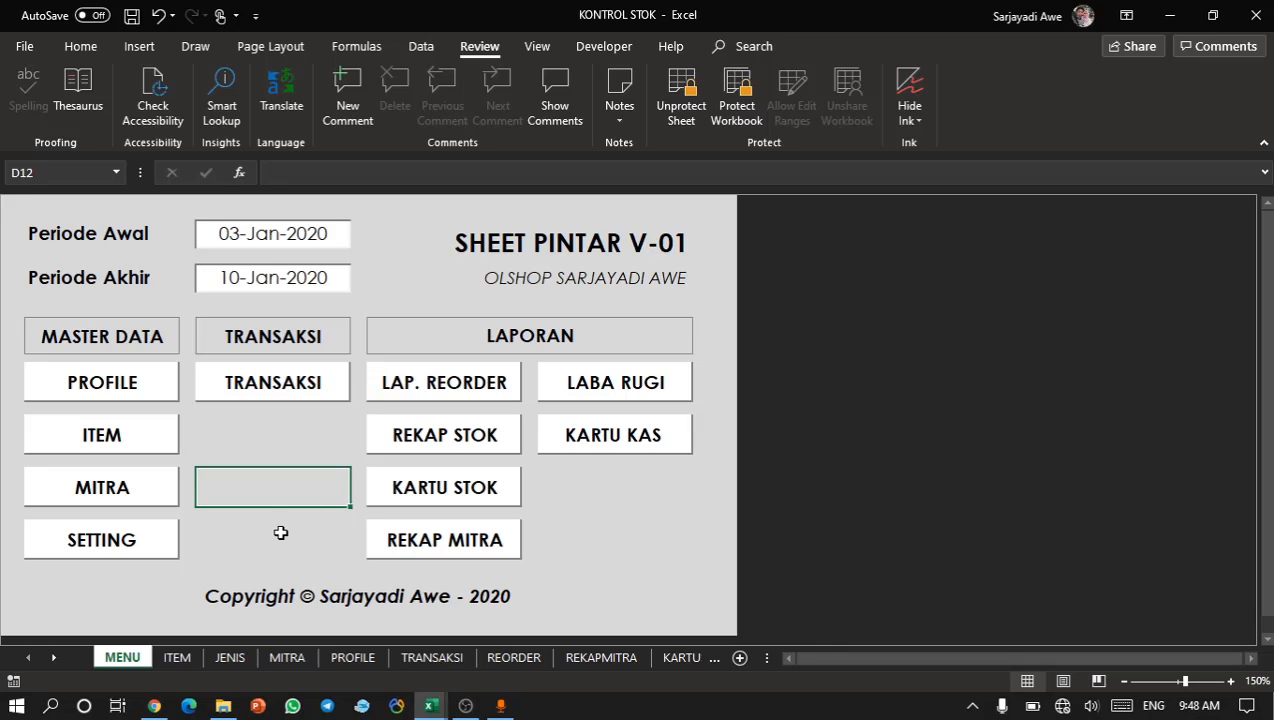
{"action": "left_click", "coordinate": [279, 529]}
{"action": "left_click", "coordinate": [286, 474]}
{"action": "left_click", "coordinate": [300, 436]}
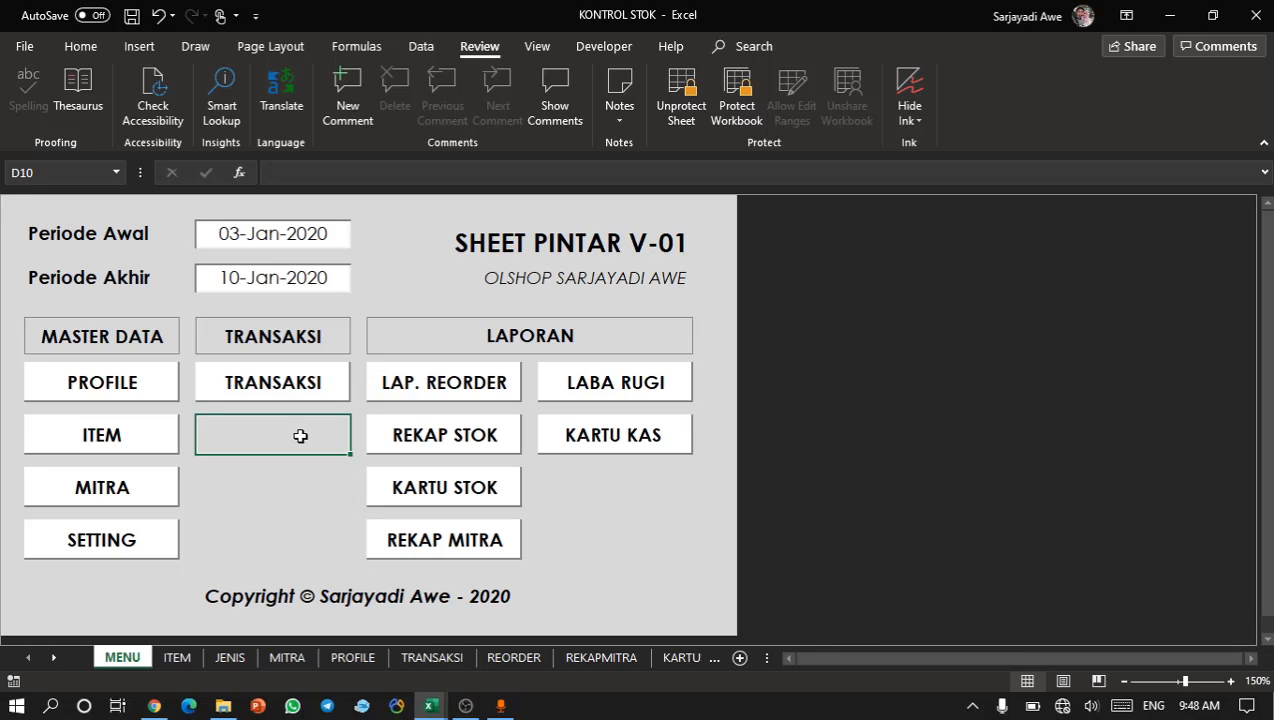
{"action": "left_click", "coordinate": [268, 517]}
{"action": "left_click", "coordinate": [282, 473]}
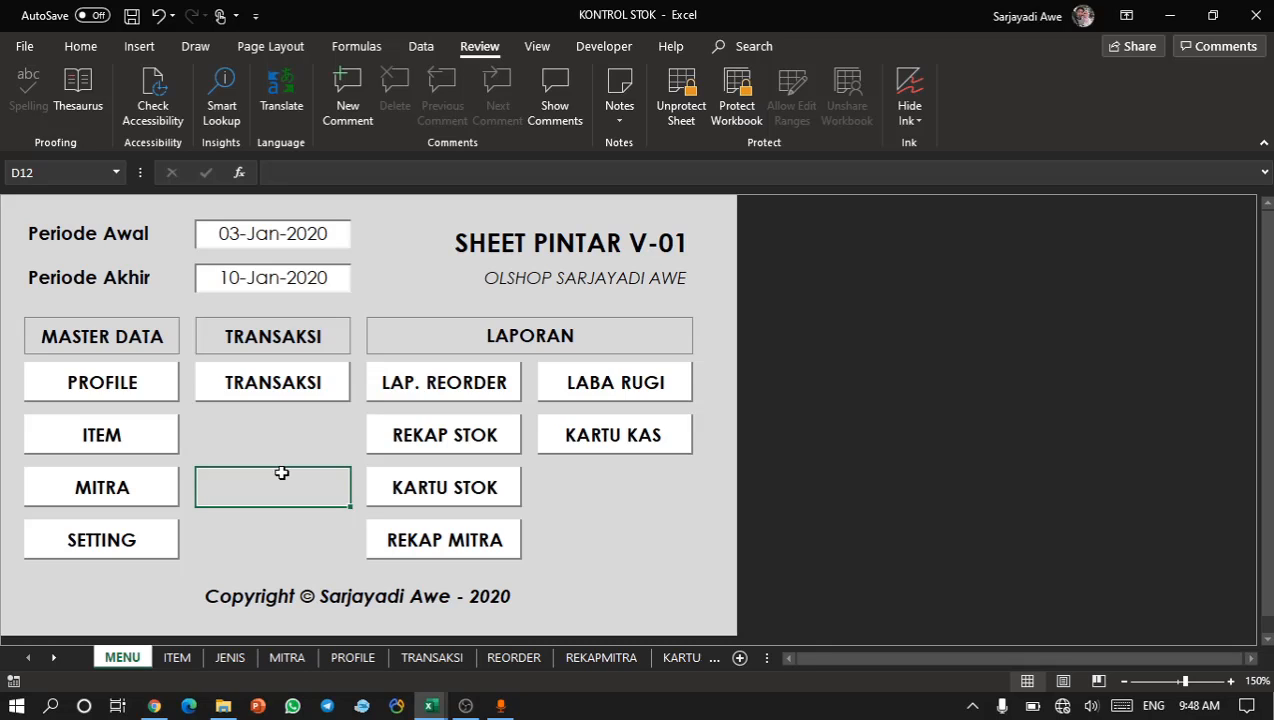
{"action": "left_click", "coordinate": [287, 437]}
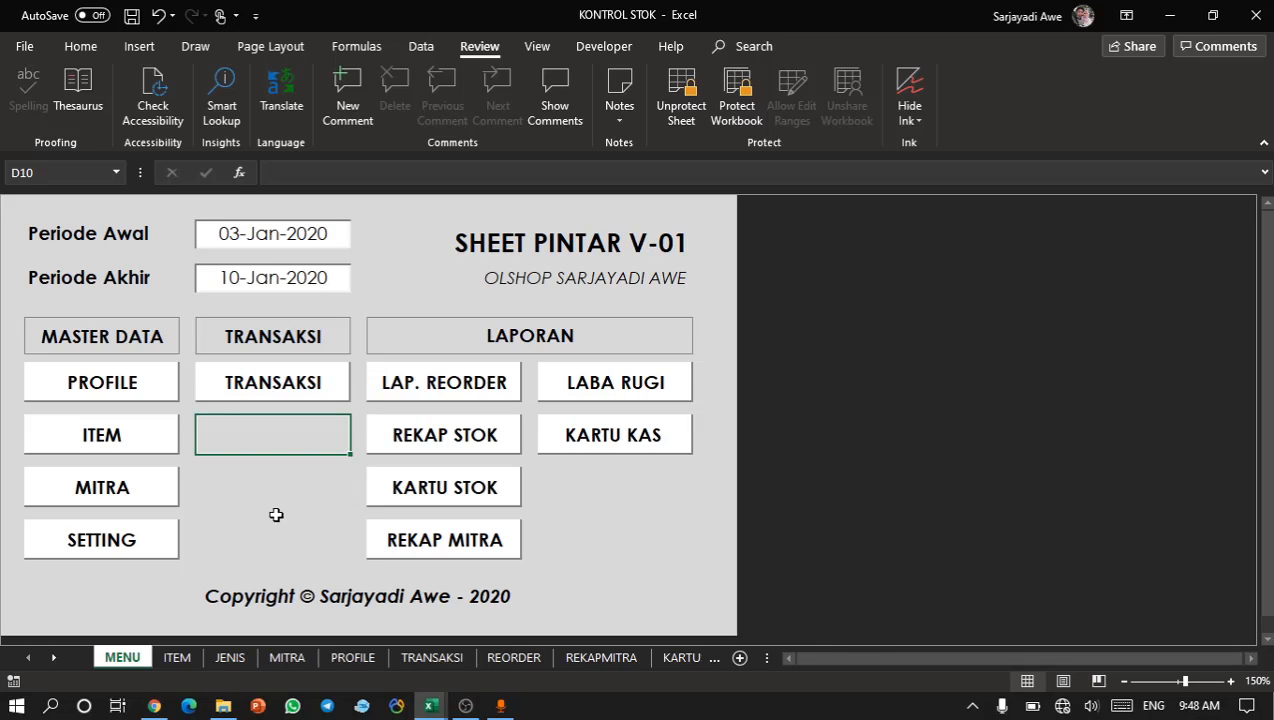
Switch back to the FILE LATIHAN SHEET PINTAR workbook and add a new worksheet named ITEM after PROFILE.
{"action": "key", "text": "alt+Tab"}
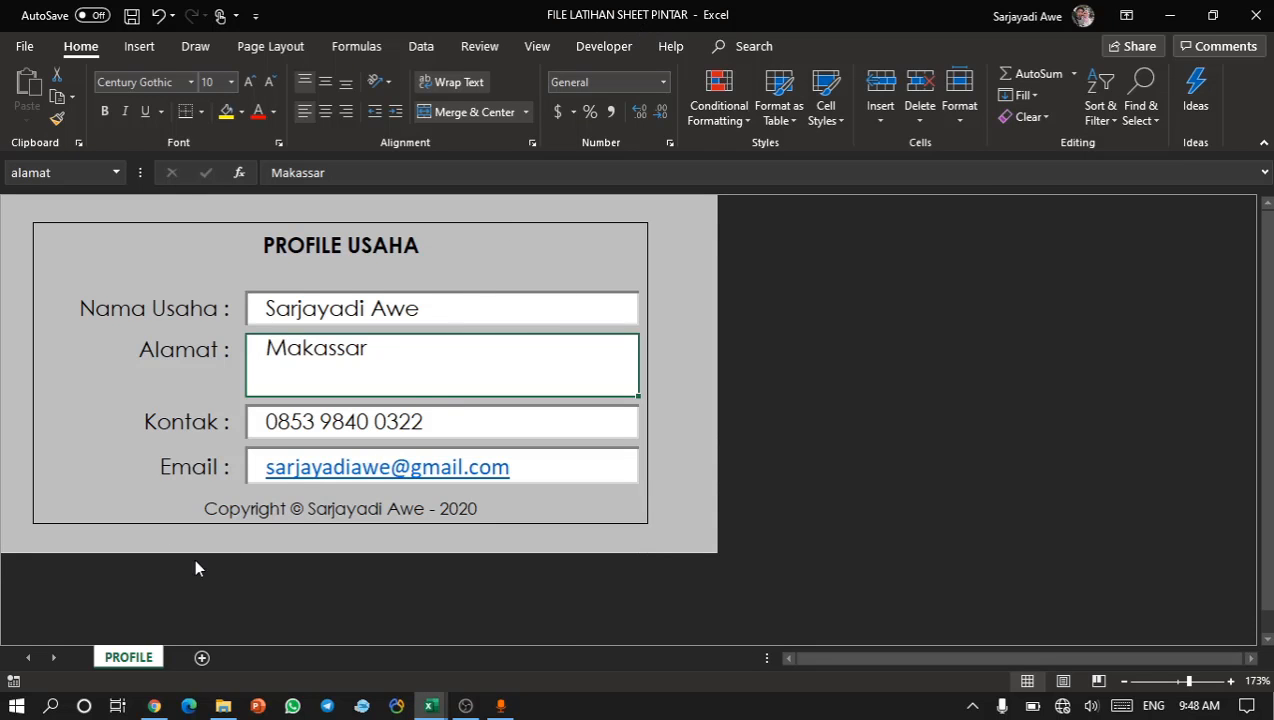
{"action": "left_click", "coordinate": [156, 530]}
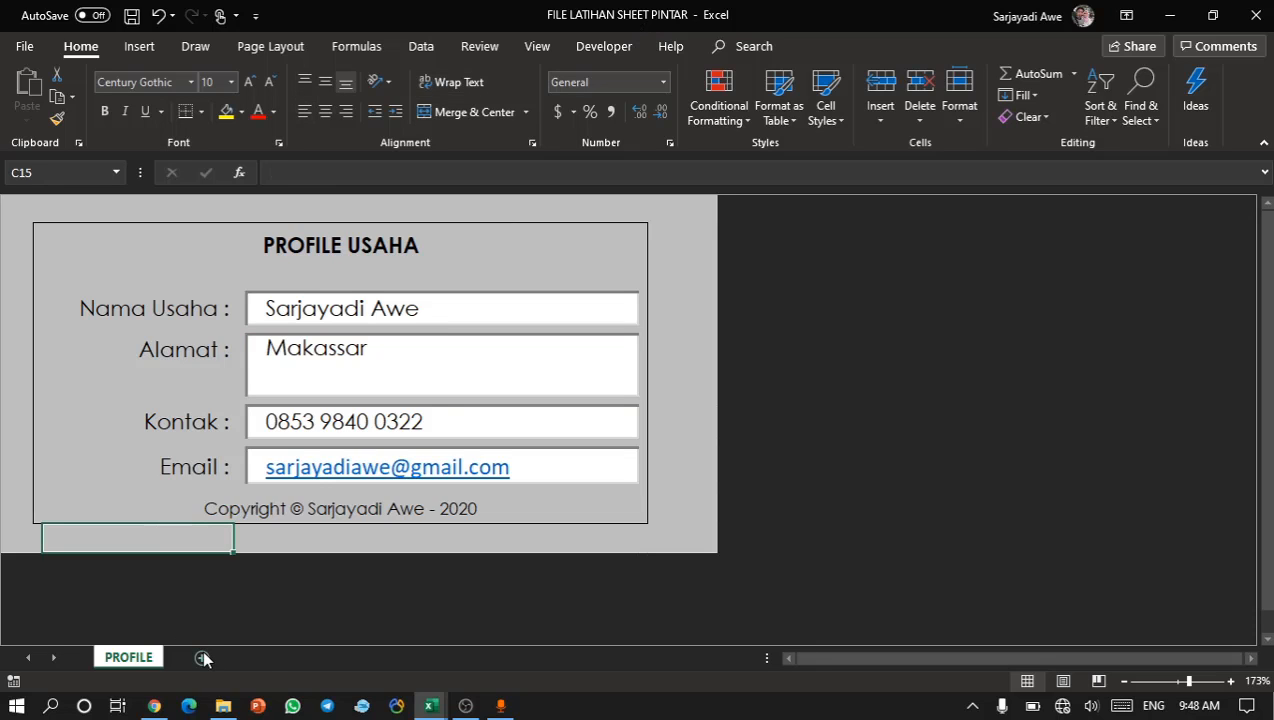
{"action": "left_click", "coordinate": [203, 656]}
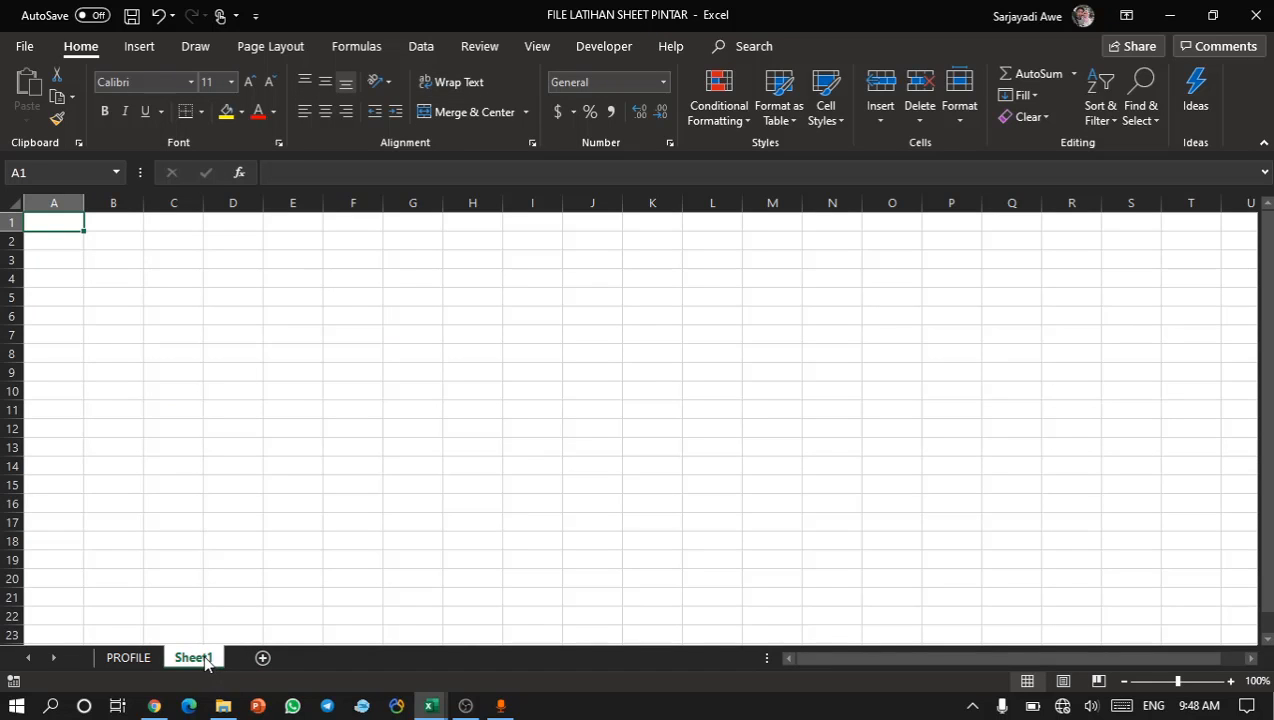
{"action": "right_click", "coordinate": [206, 662]}
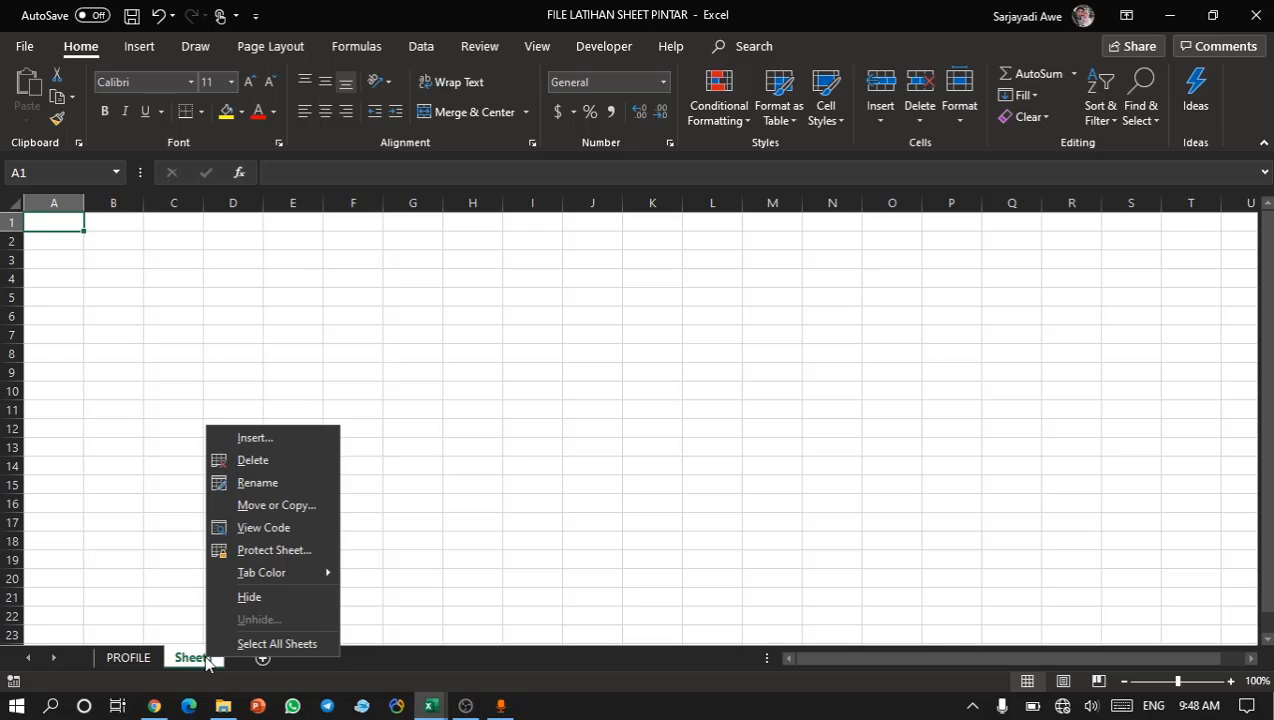
{"action": "left_click", "coordinate": [255, 482]}
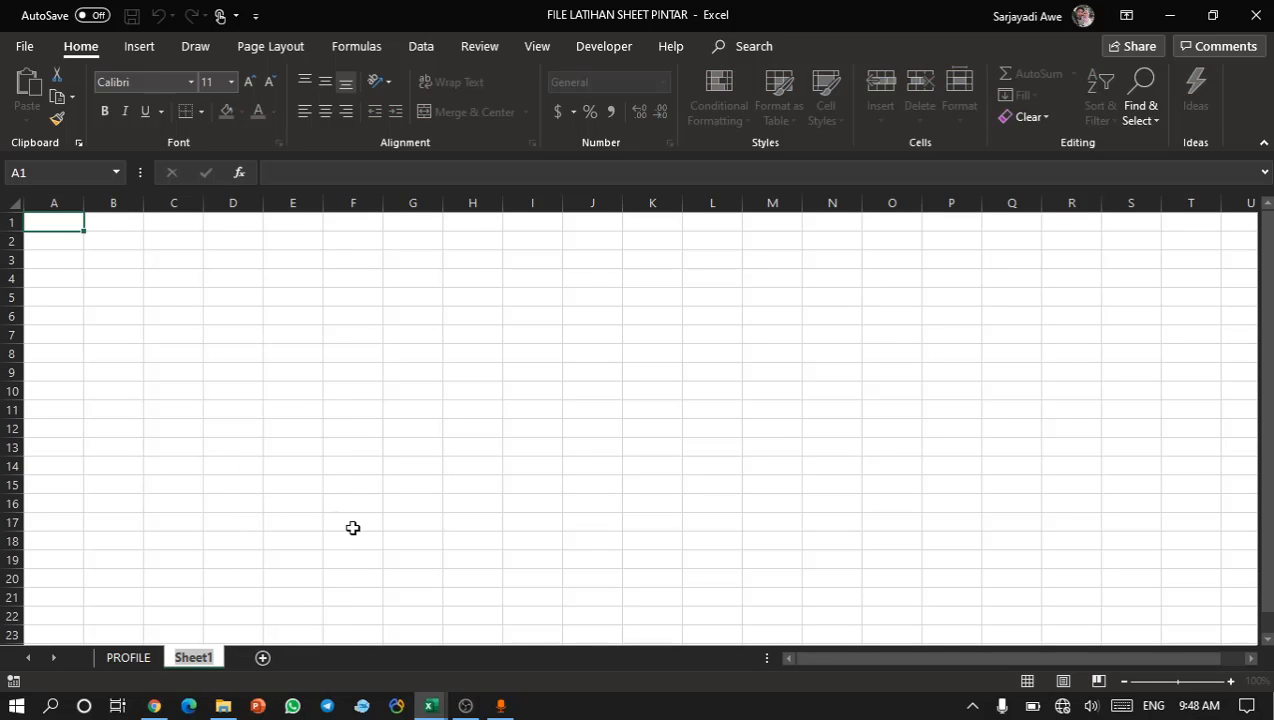
{"action": "type", "text": "IT"}
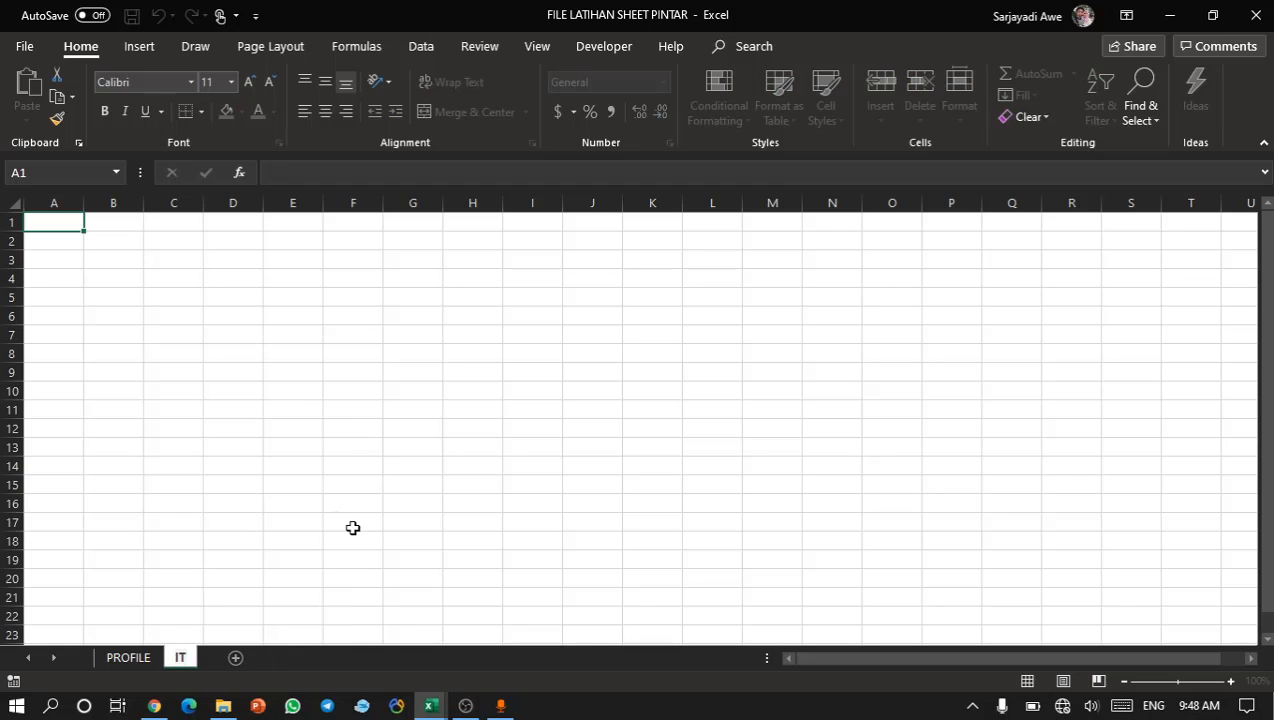
{"action": "type", "text": "EM"}
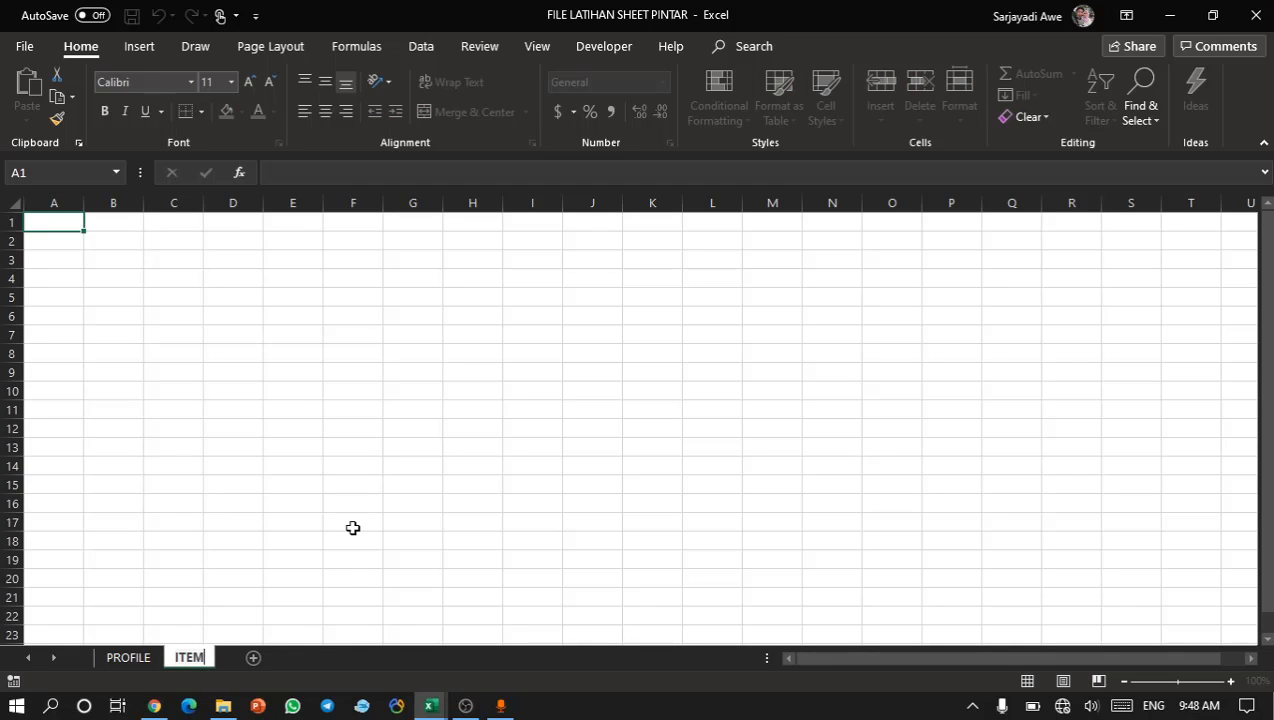
{"action": "key", "text": "Return"}
Set the font of all cells on the ITEM sheet to Century Gothic.
{"action": "left_click", "coordinate": [114, 254]}
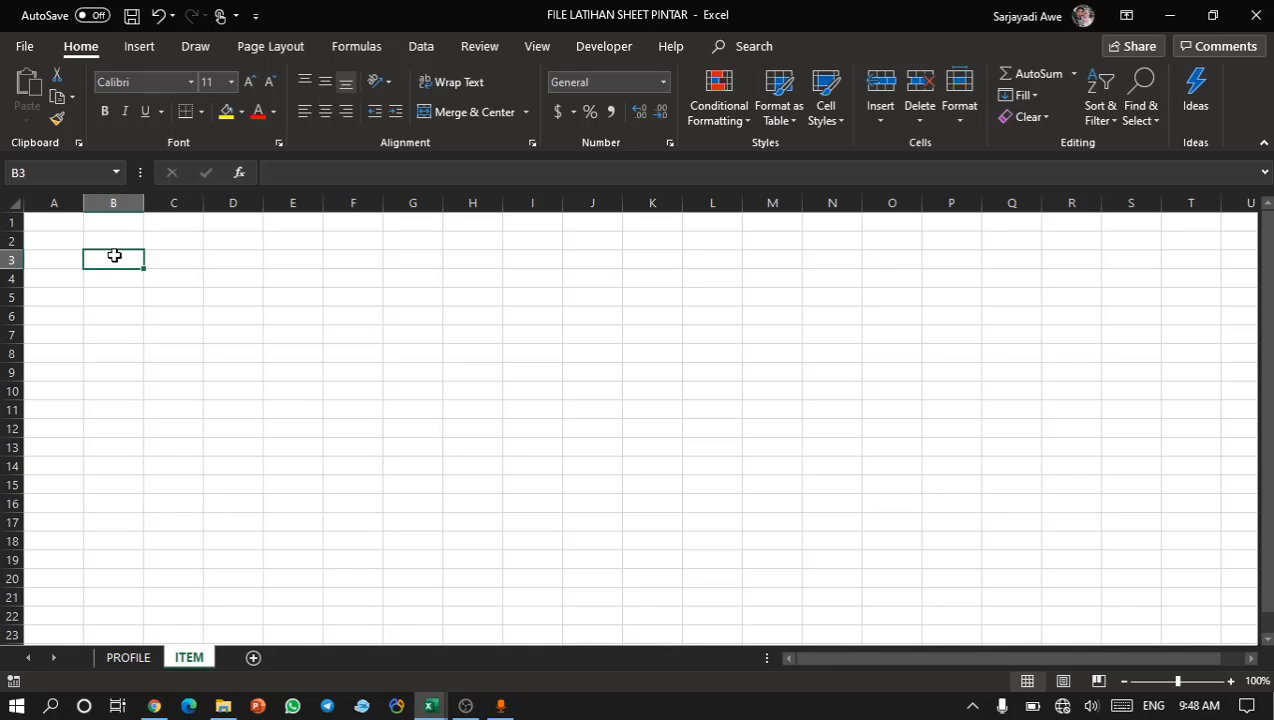
{"action": "left_click", "coordinate": [71, 227]}
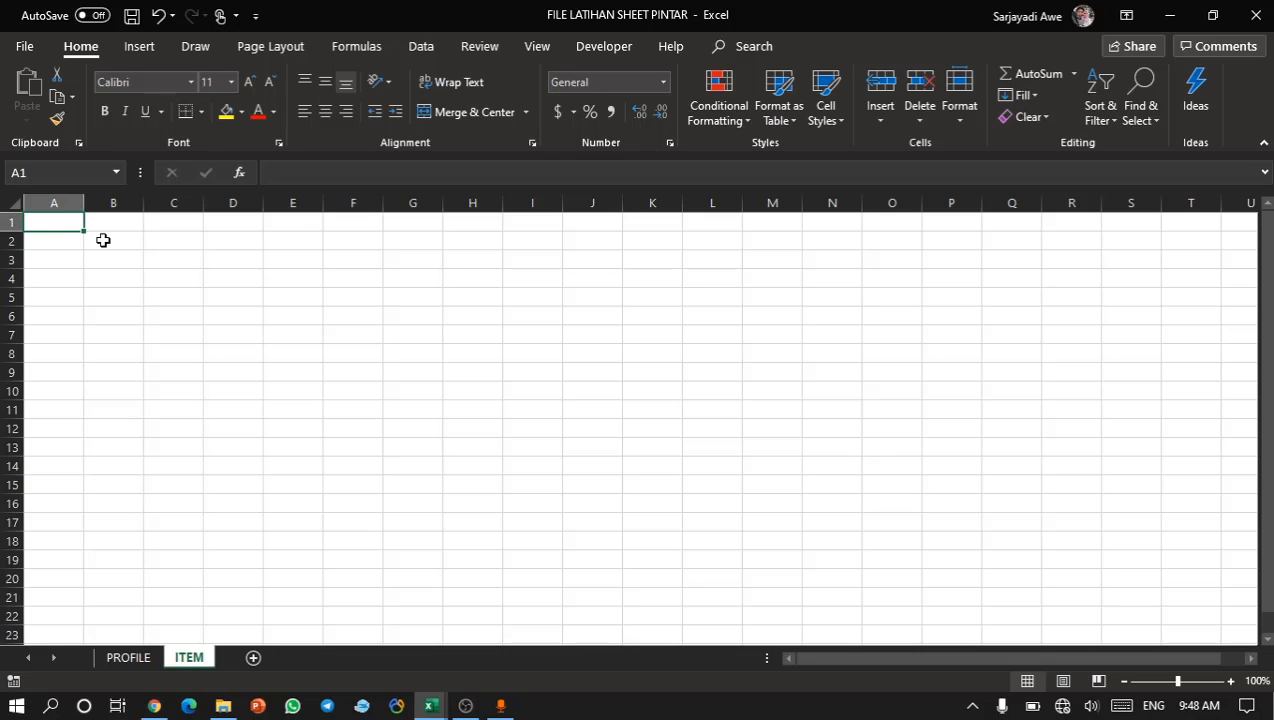
{"action": "key", "text": "ctrl+a"}
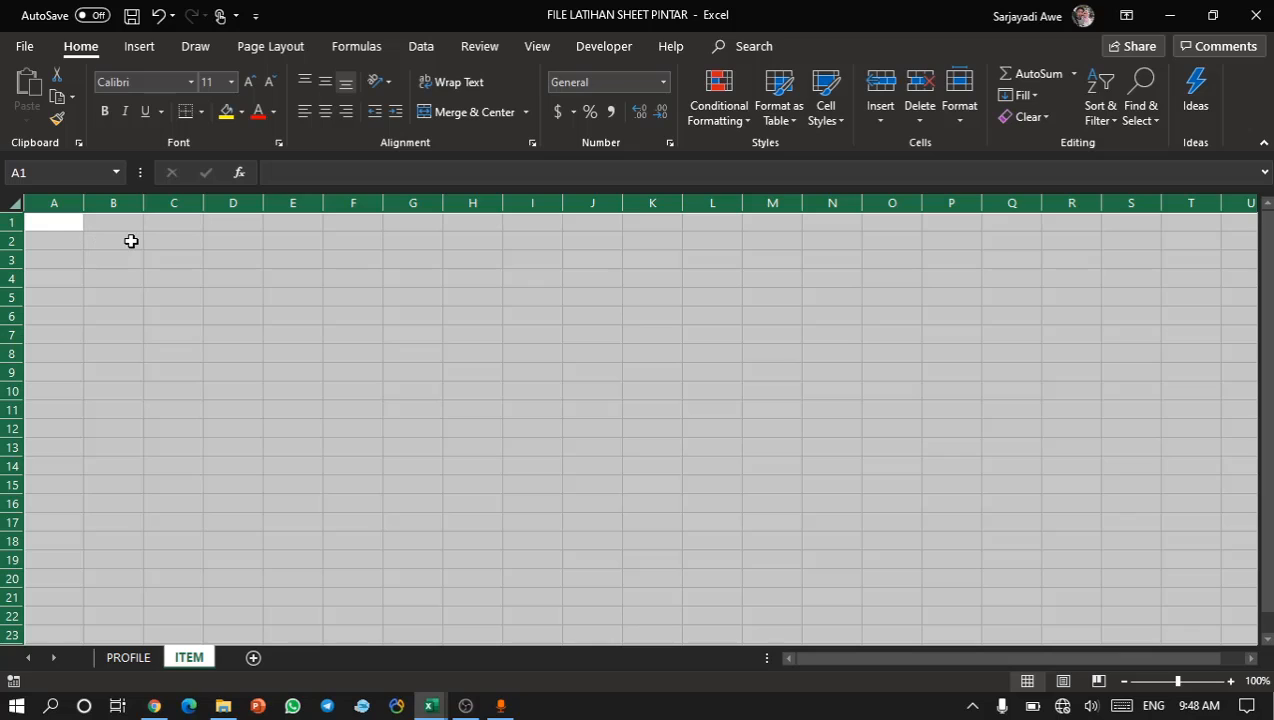
{"action": "left_click", "coordinate": [180, 84]}
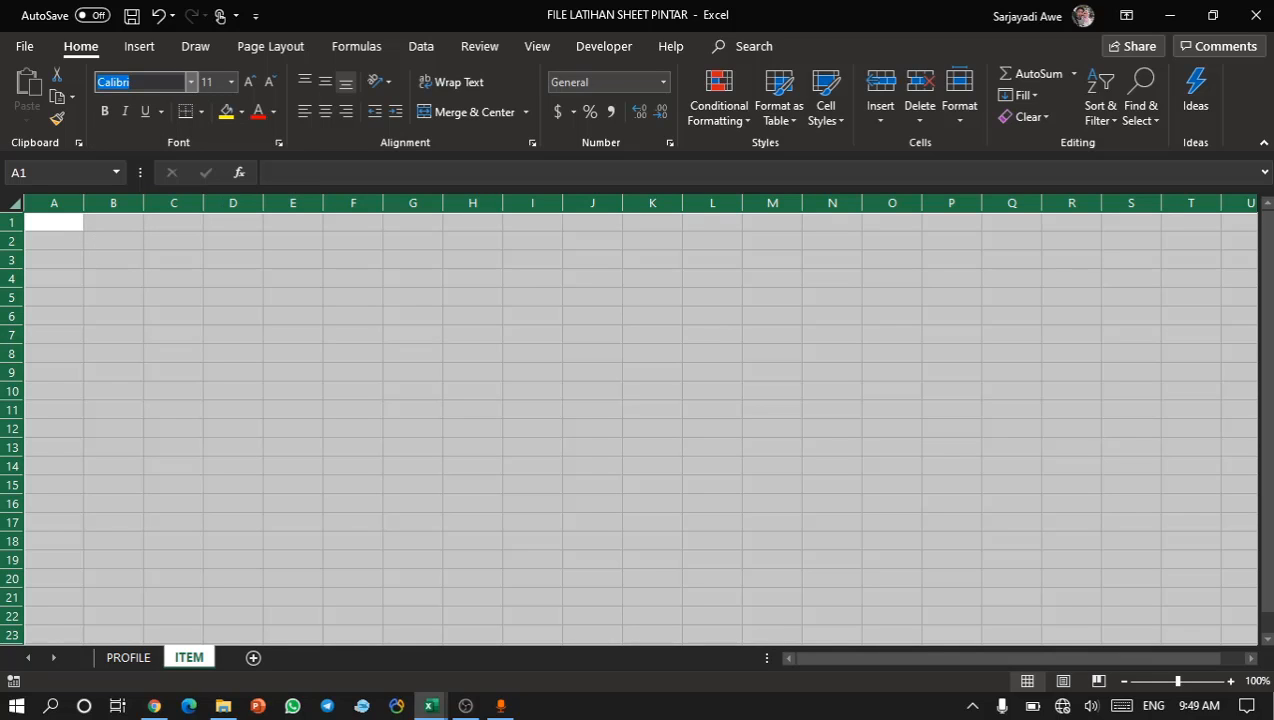
{"action": "type", "text": "Century Gothic"}
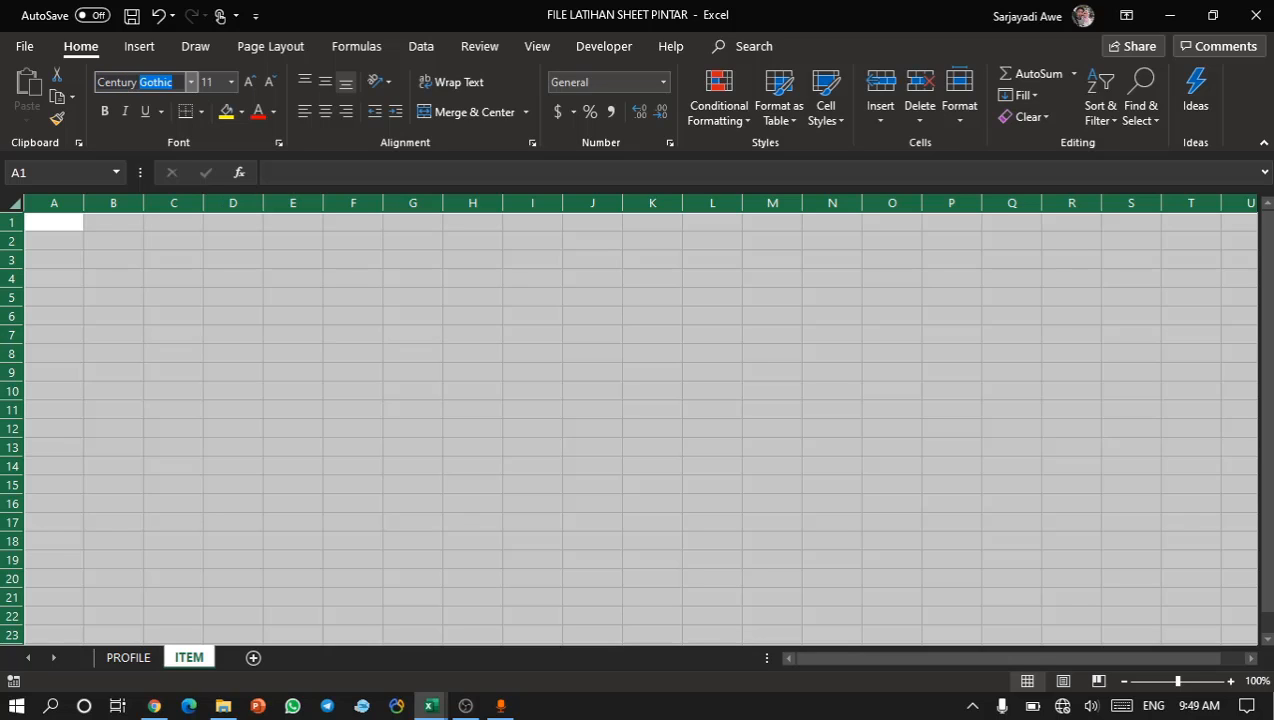
{"action": "key", "text": "Return"}
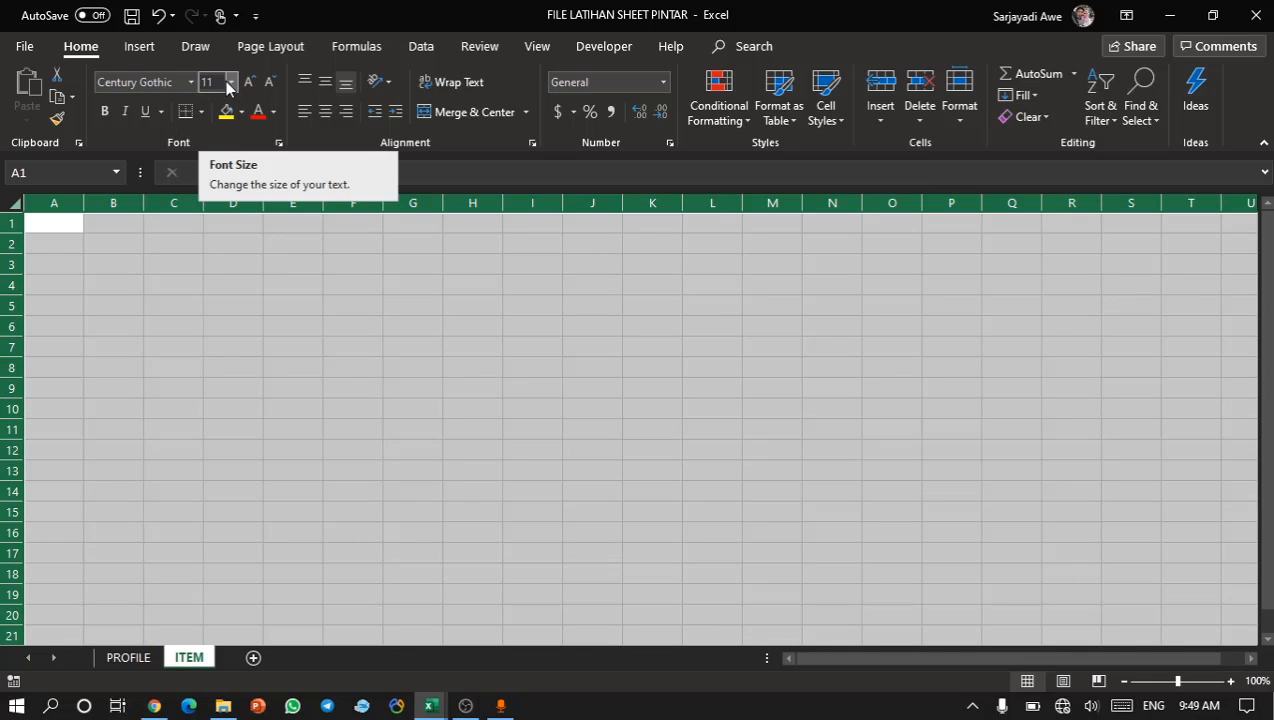
Set the font size of all cells on the ITEM sheet to 10.
{"action": "left_click", "coordinate": [134, 386]}
{"action": "left_click", "coordinate": [91, 304]}
{"action": "key", "text": "ctrl+a"}
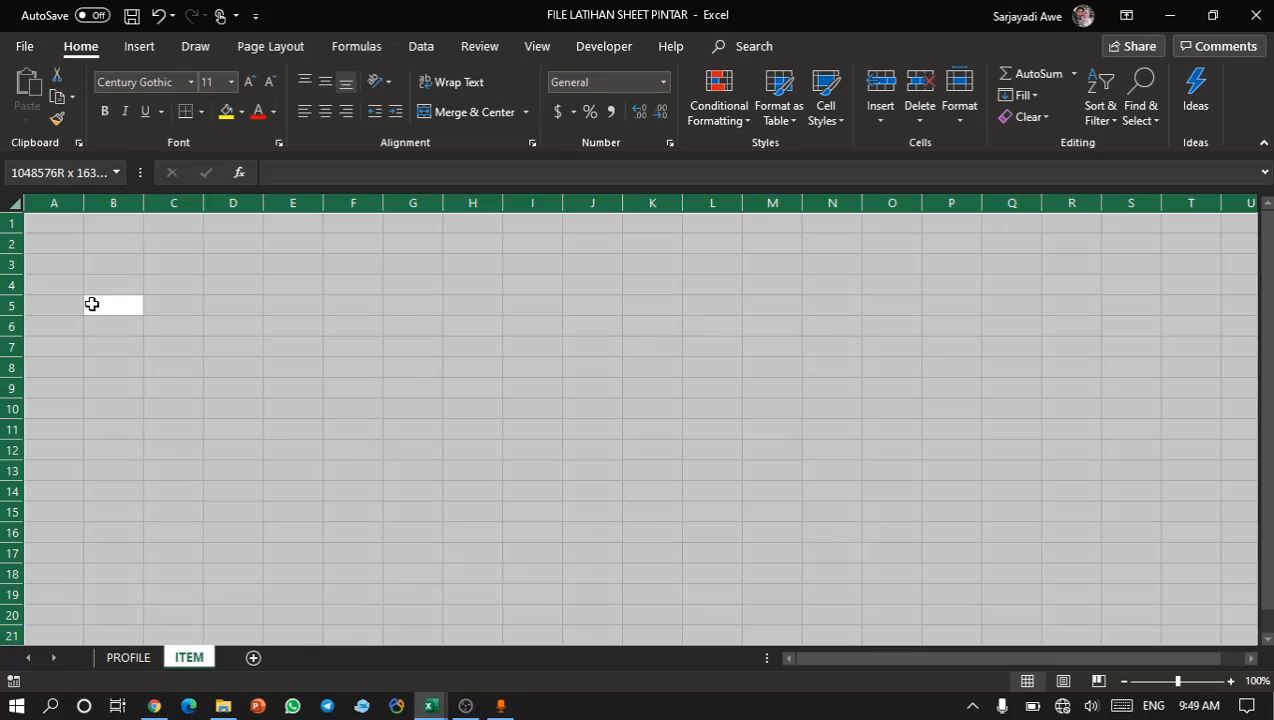
{"action": "left_click", "coordinate": [210, 82]}
{"action": "type", "text": "10"}
{"action": "key", "text": "Return"}
{"action": "left_click", "coordinate": [139, 360]}
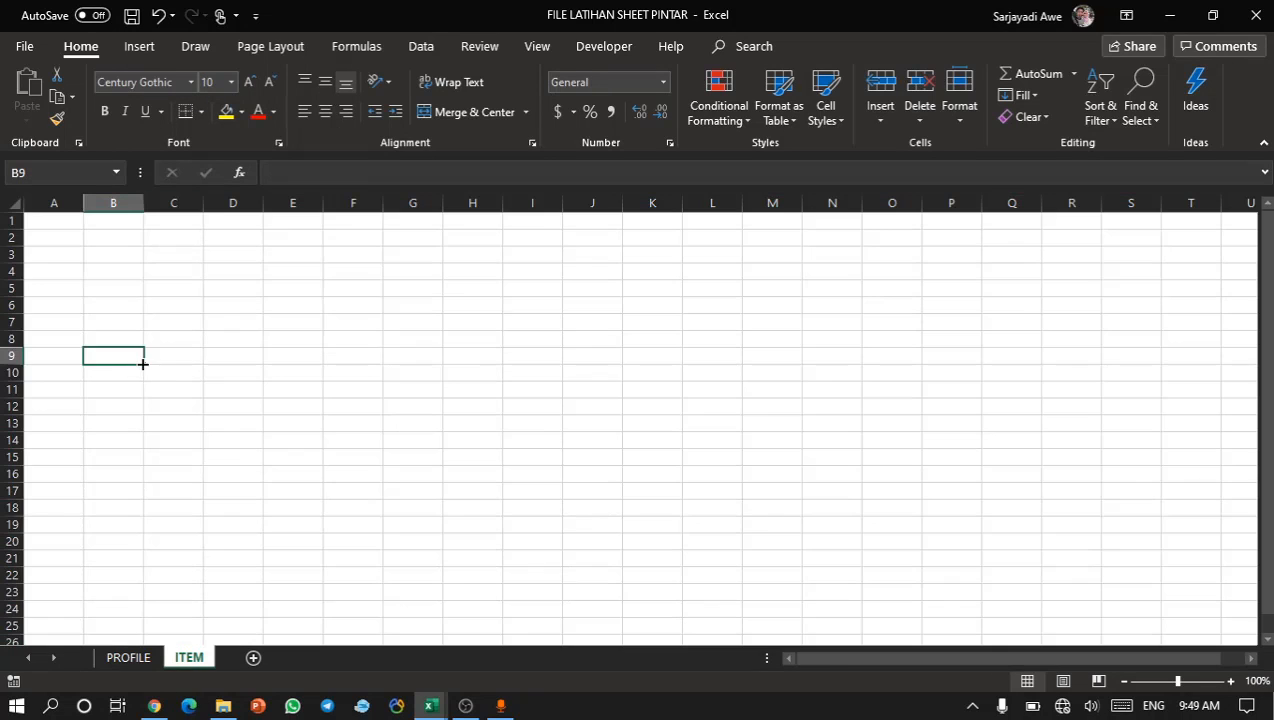
Open the ITEM sheet from the KONTROL STOK menu and examine its heading rows and item table as a layout reference.
{"action": "left_click", "coordinate": [103, 252]}
{"action": "scroll", "coordinate": [122, 288], "scroll_direction": "up", "scroll_amount": 3}
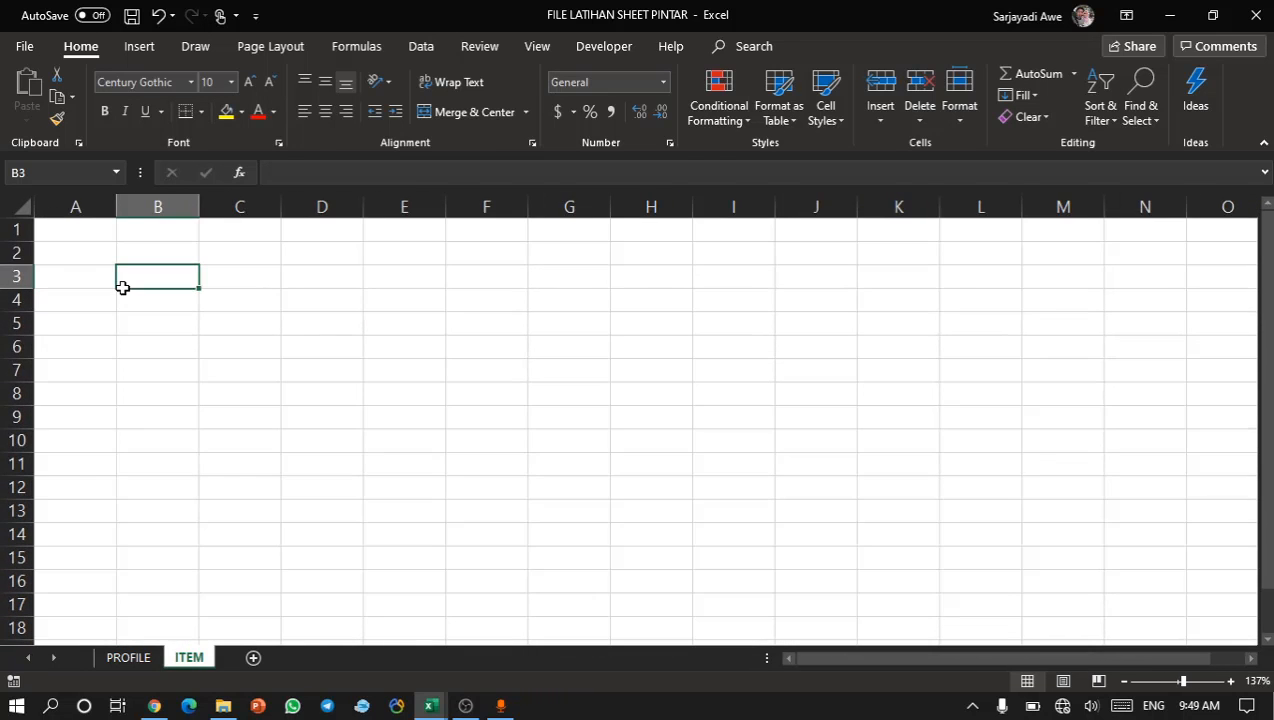
{"action": "scroll", "coordinate": [122, 288], "scroll_direction": "up", "scroll_amount": 5}
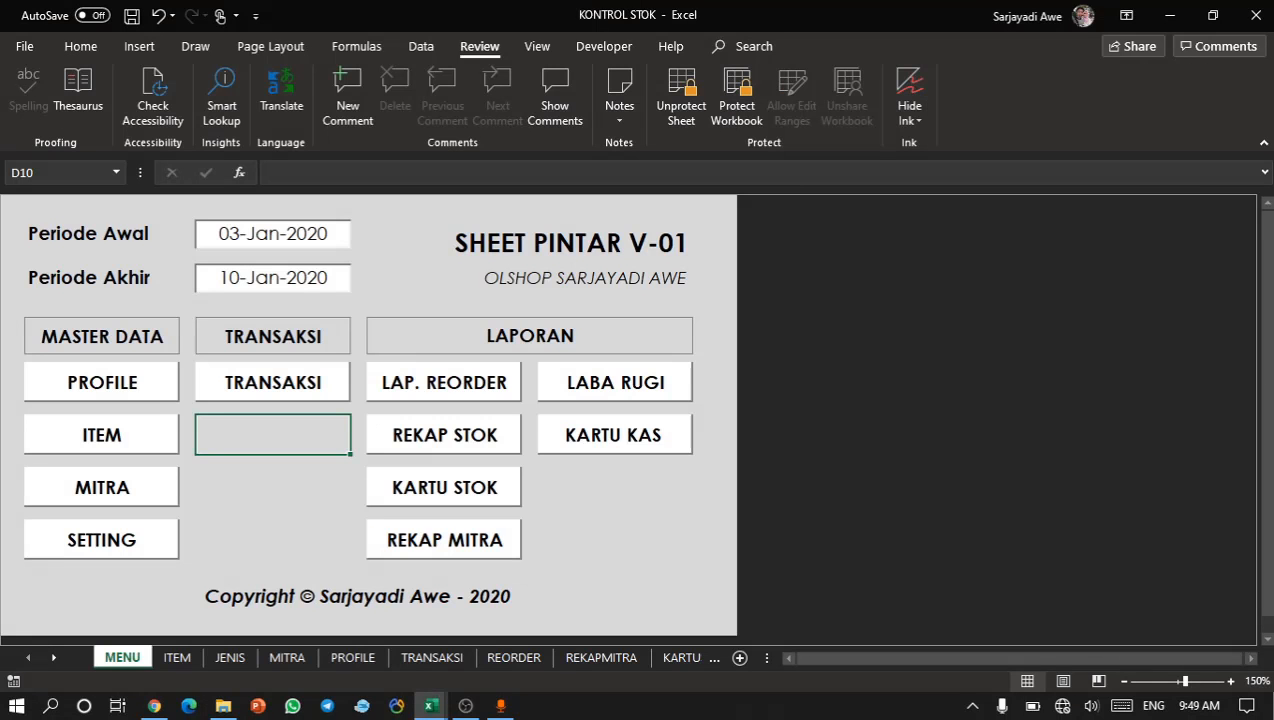
{"action": "left_click", "coordinate": [108, 441]}
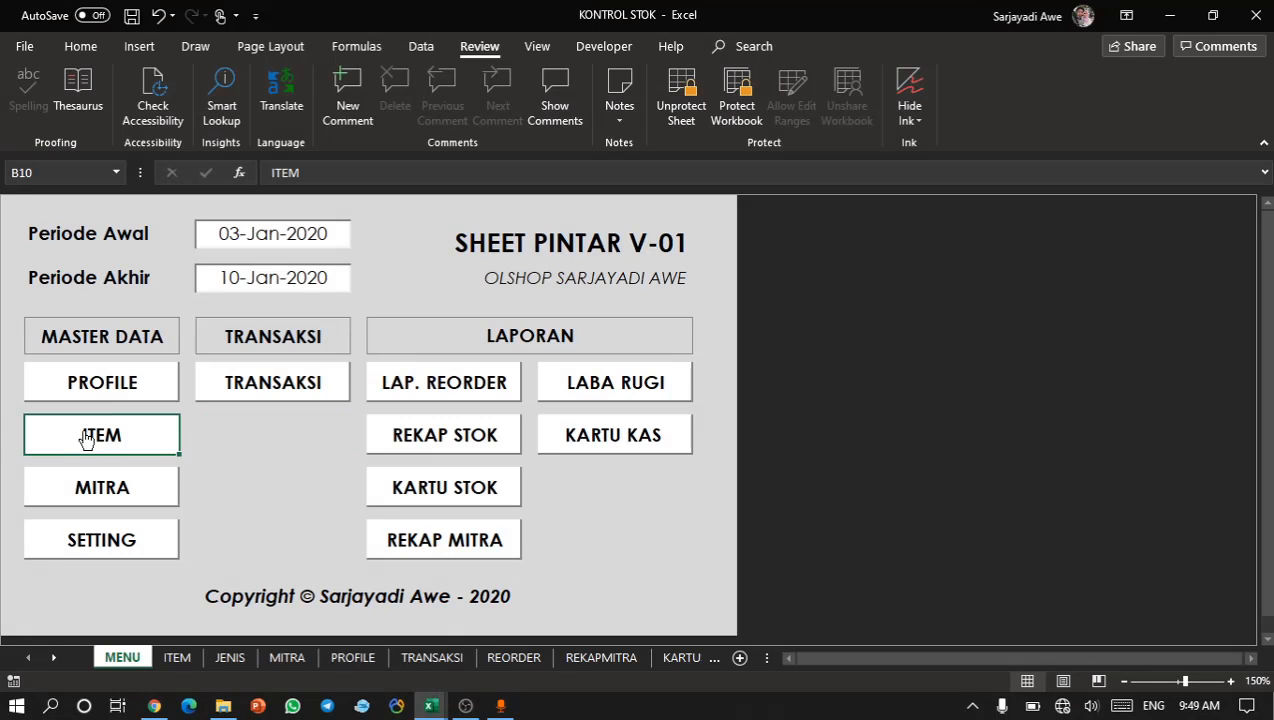
{"action": "left_click", "coordinate": [392, 356]}
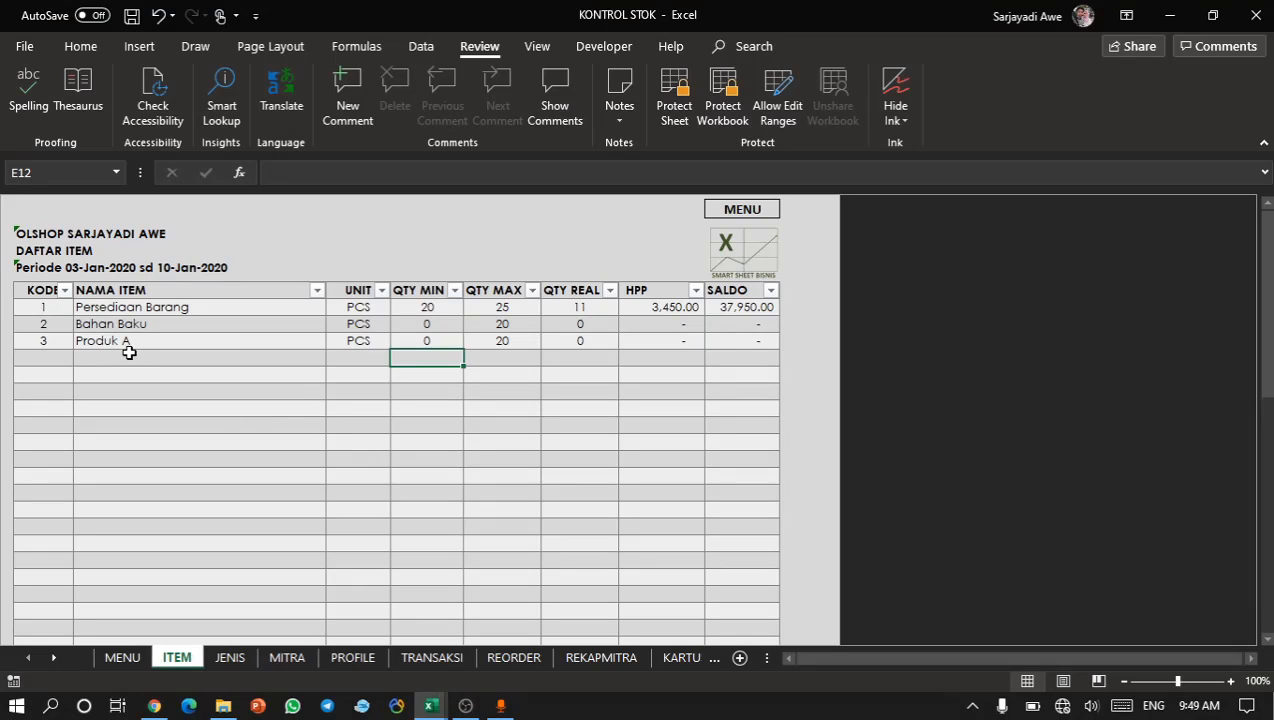
{"action": "left_click", "coordinate": [40, 236]}
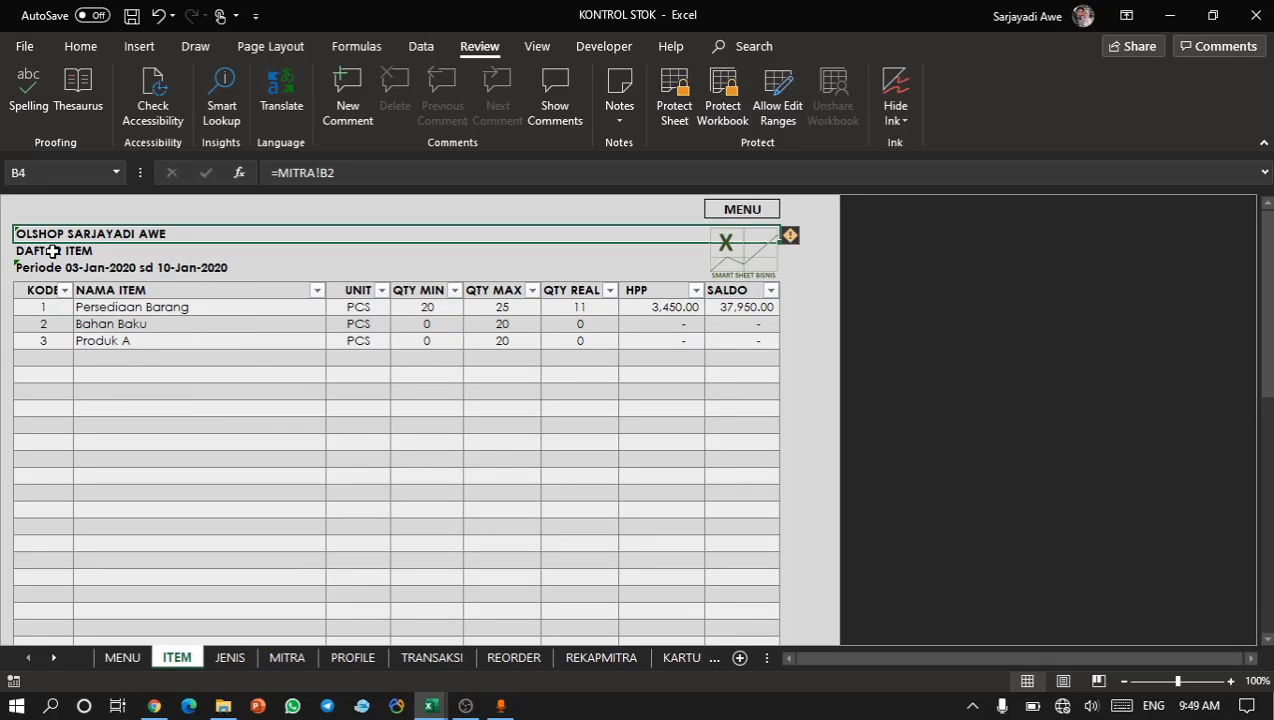
{"action": "left_click", "coordinate": [53, 251]}
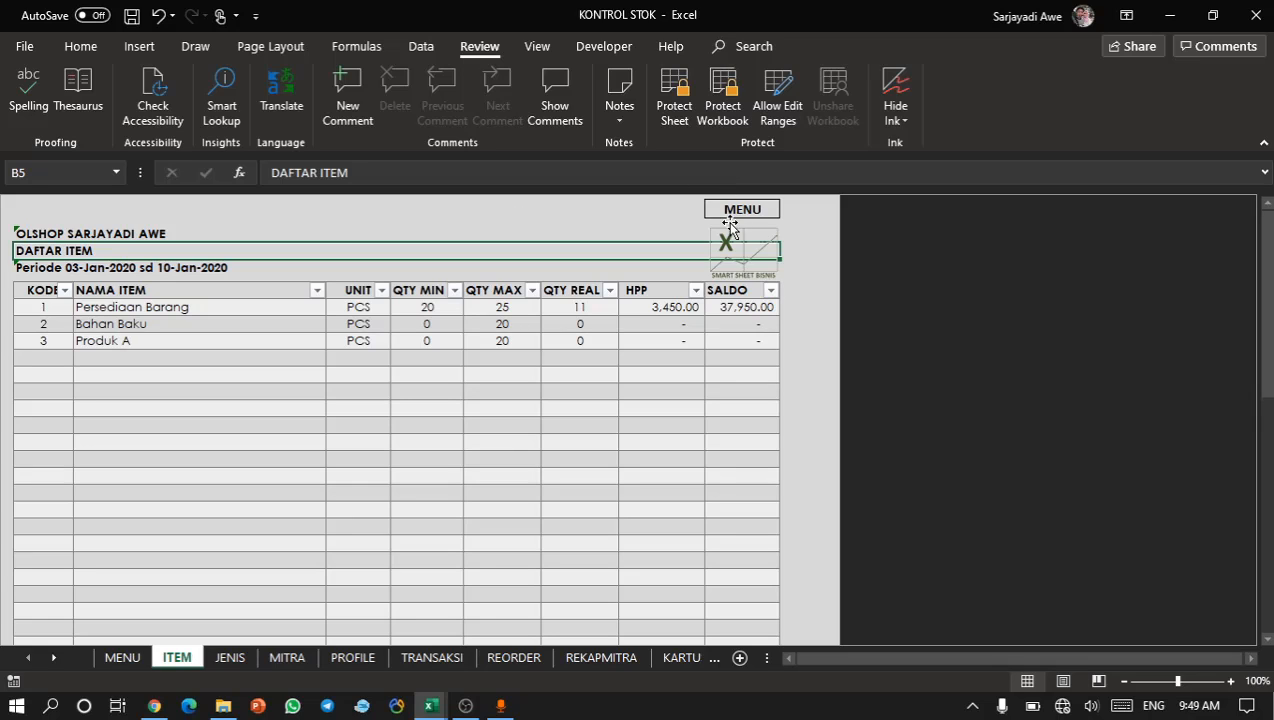
{"action": "left_click", "coordinate": [116, 355]}
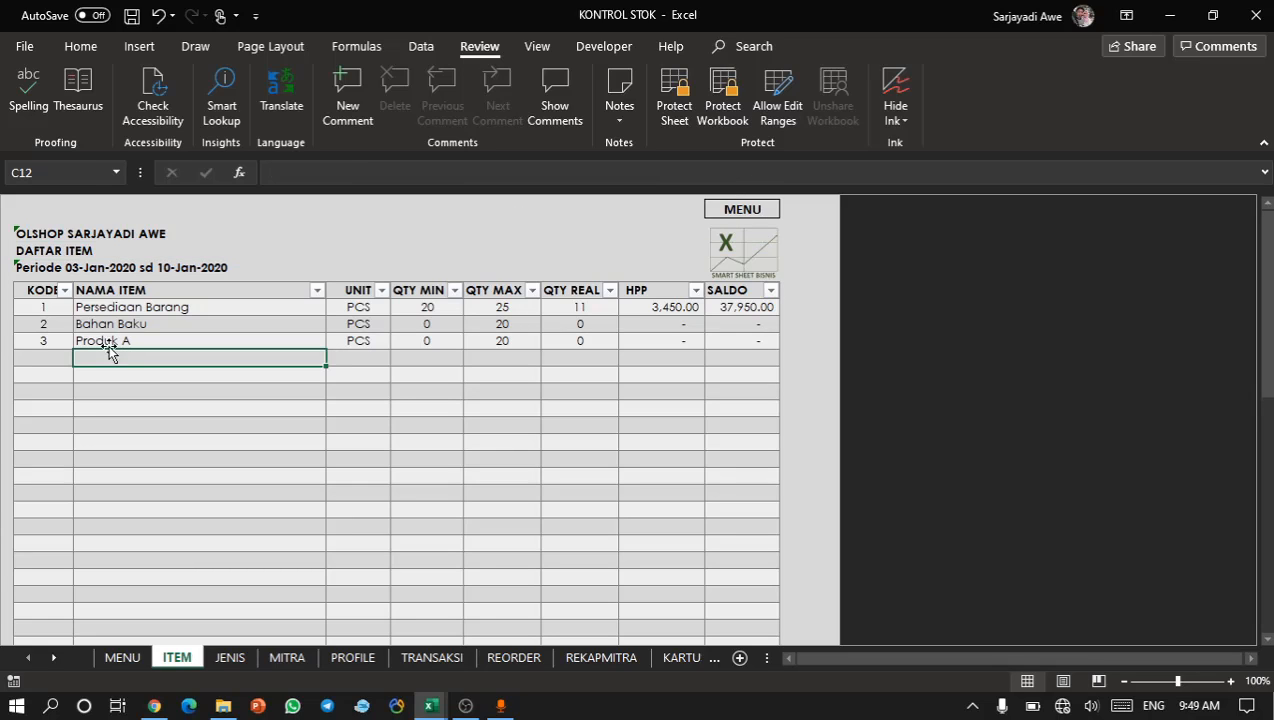
{"action": "left_click_drag", "start_coordinate": [31, 235], "coordinate": [32, 262]}
{"action": "left_click", "coordinate": [110, 358]}
Switch back to the FILE LATIHAN SHEET PINTAR workbook and narrow column A of the ITEM sheet.
{"action": "key", "text": "alt+Tab"}
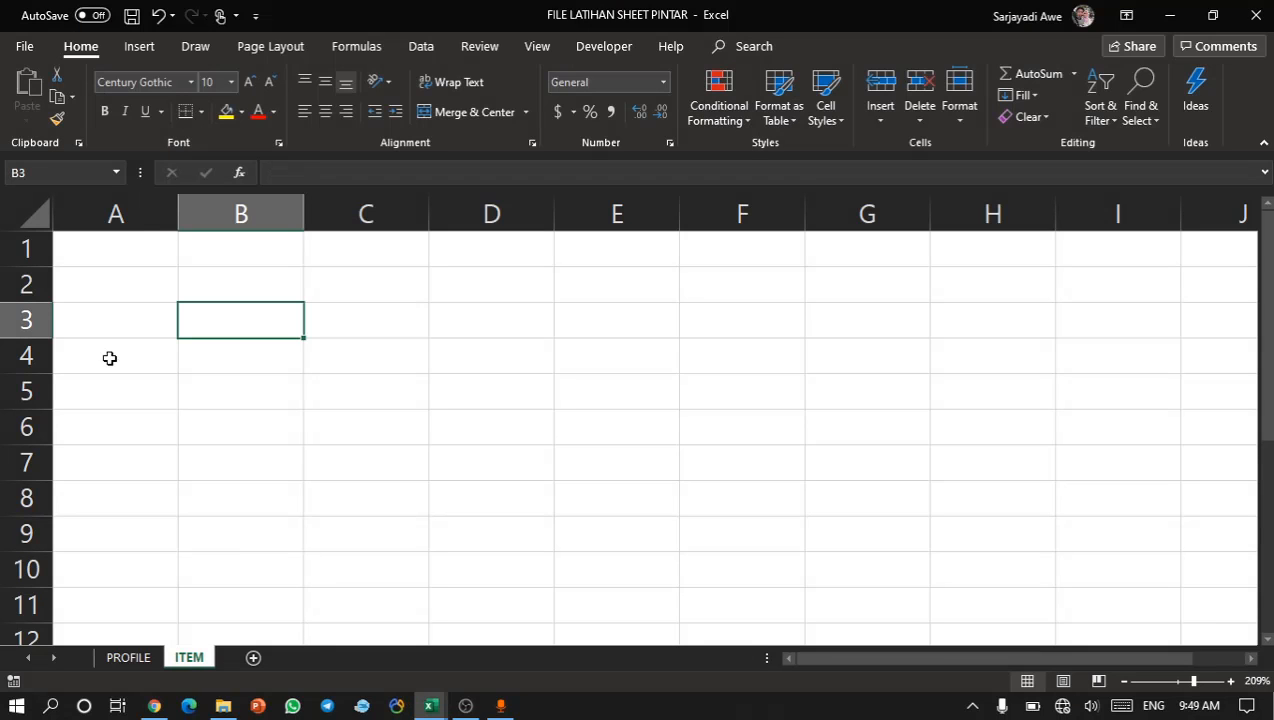
{"action": "left_click", "coordinate": [203, 278]}
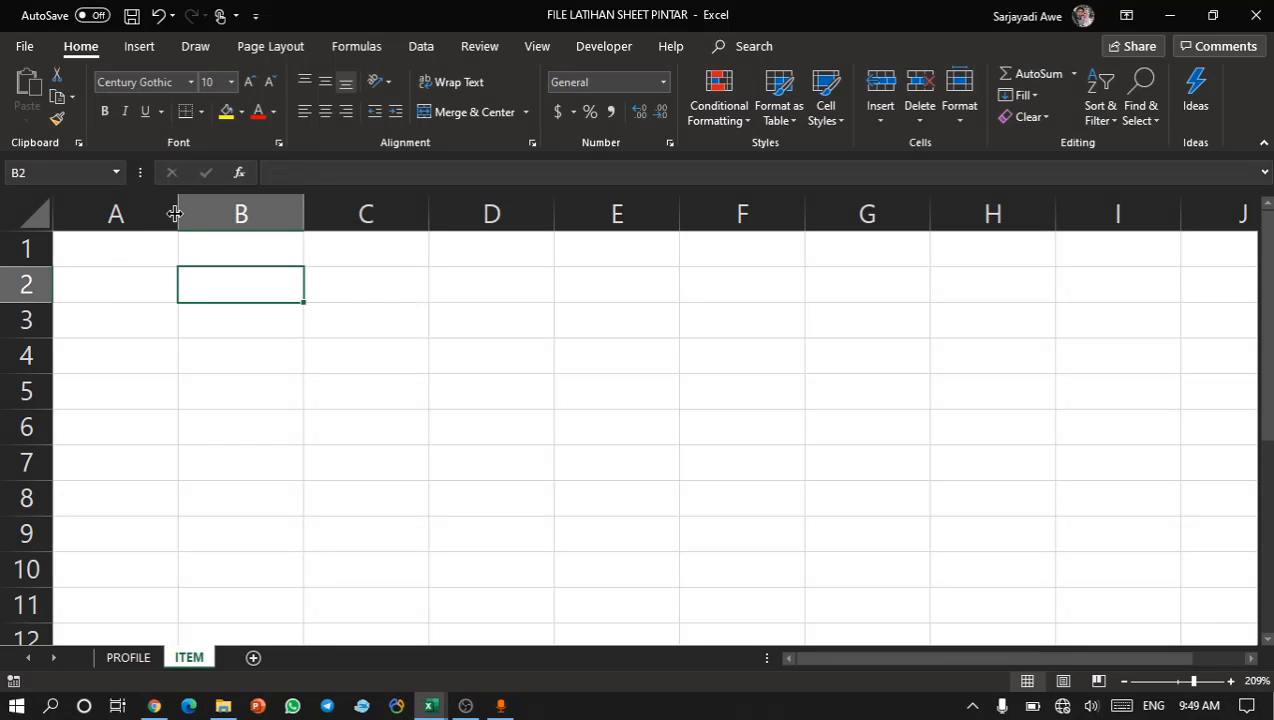
{"action": "left_click_drag", "start_coordinate": [174, 213], "coordinate": [100, 208]}
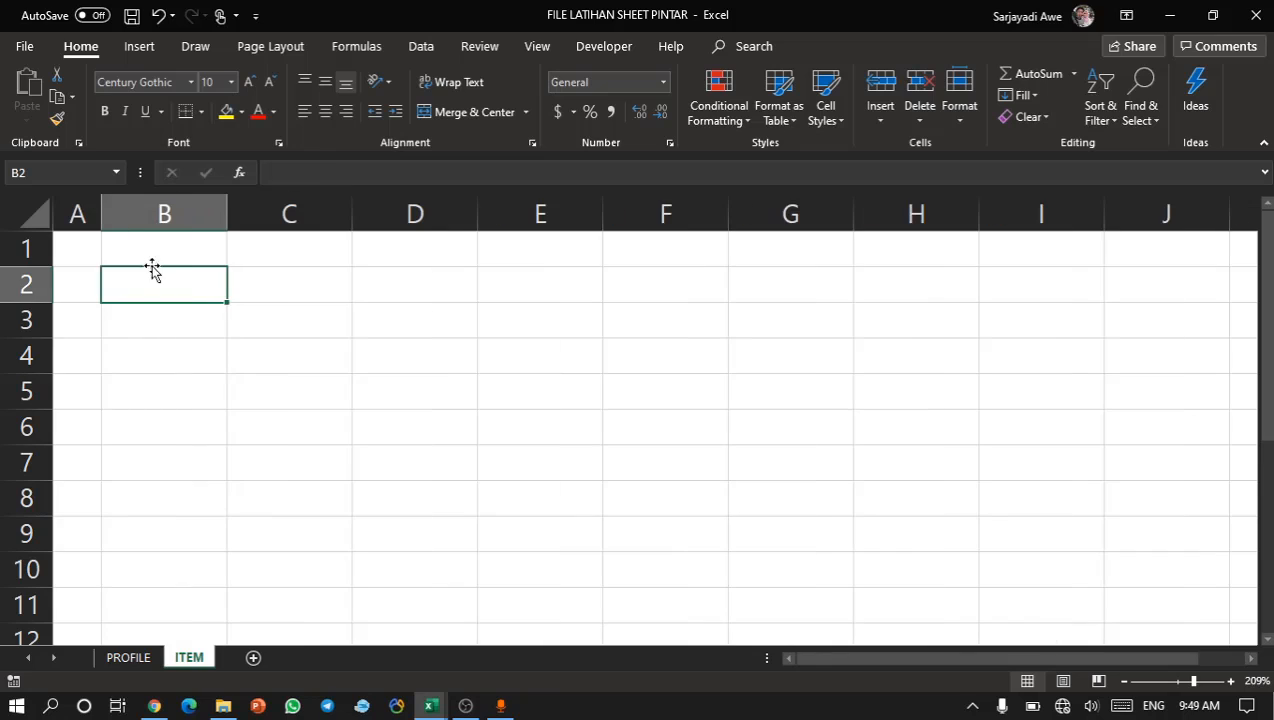
Enter the formula =nama in cell B2 of the ITEM sheet to pull in the profile name.
{"action": "type", "text": "="}
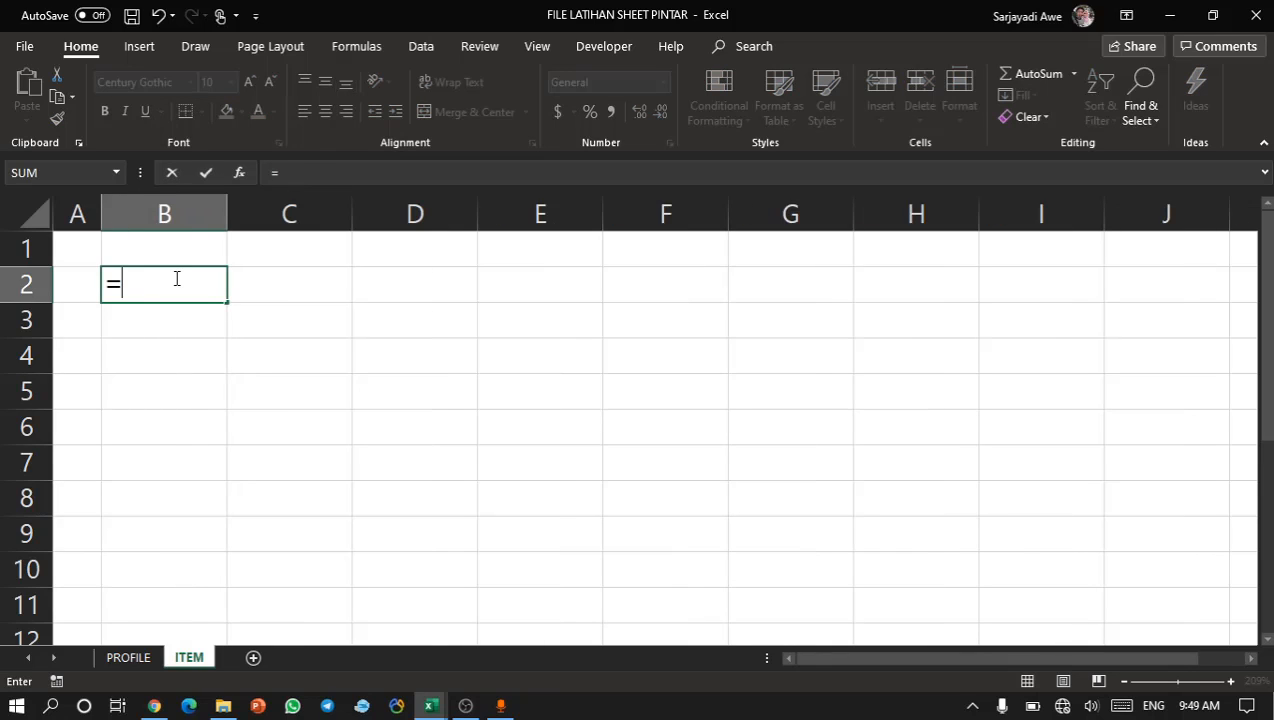
{"action": "type", "text": "NAMA"}
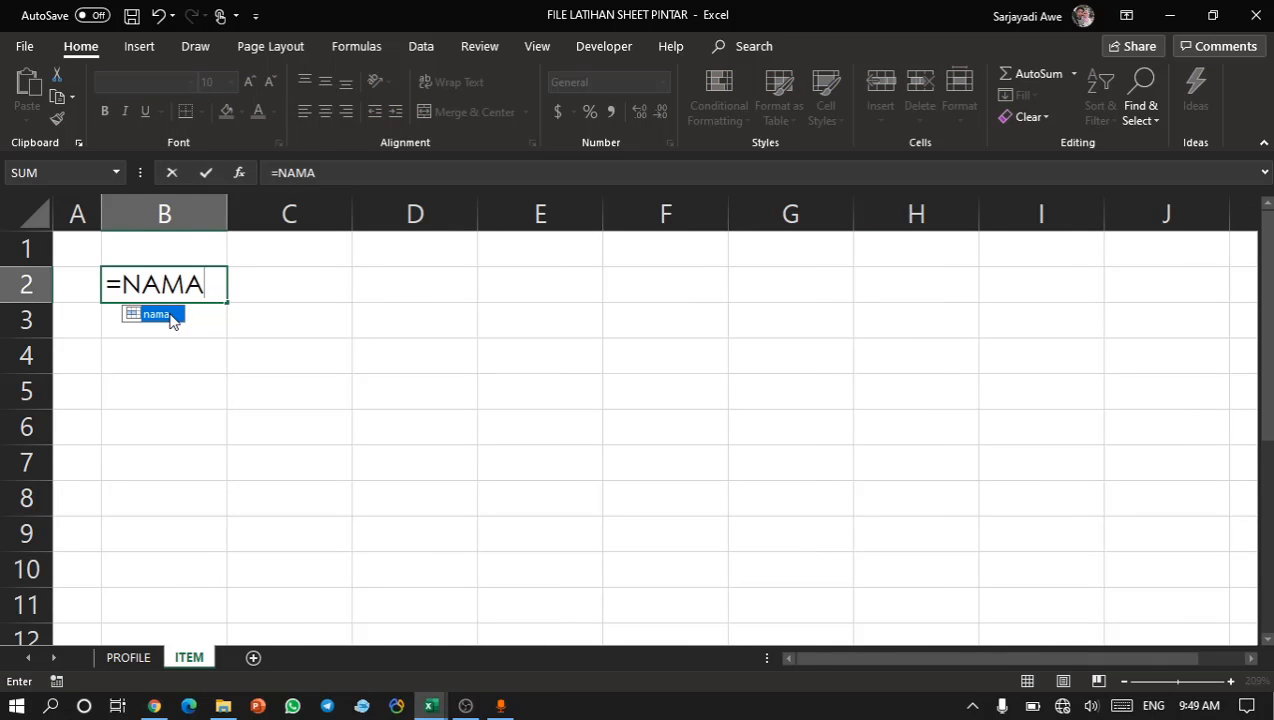
{"action": "double_click", "coordinate": [170, 314]}
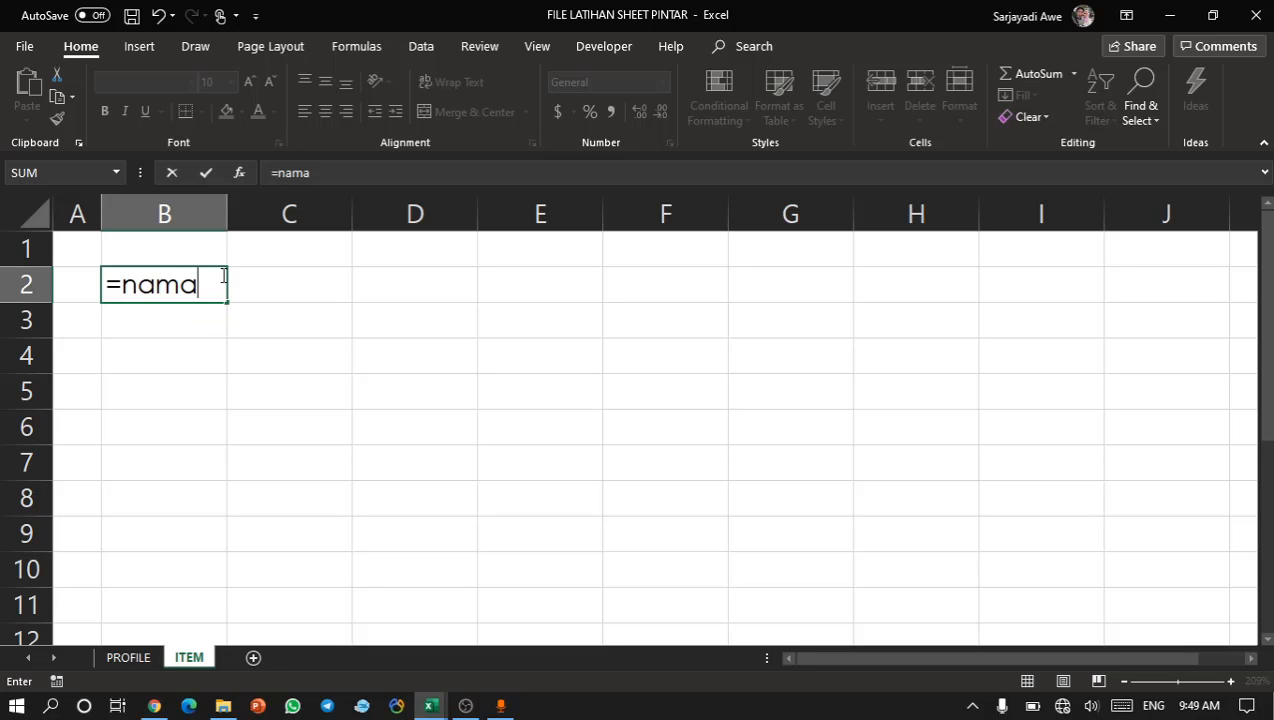
{"action": "key", "text": "Return"}
{"action": "left_click", "coordinate": [172, 286]}
Check the formula of the first heading row on the ITEM sheet of the KONTROL STOK workbook.
{"action": "key", "text": "alt+Tab"}
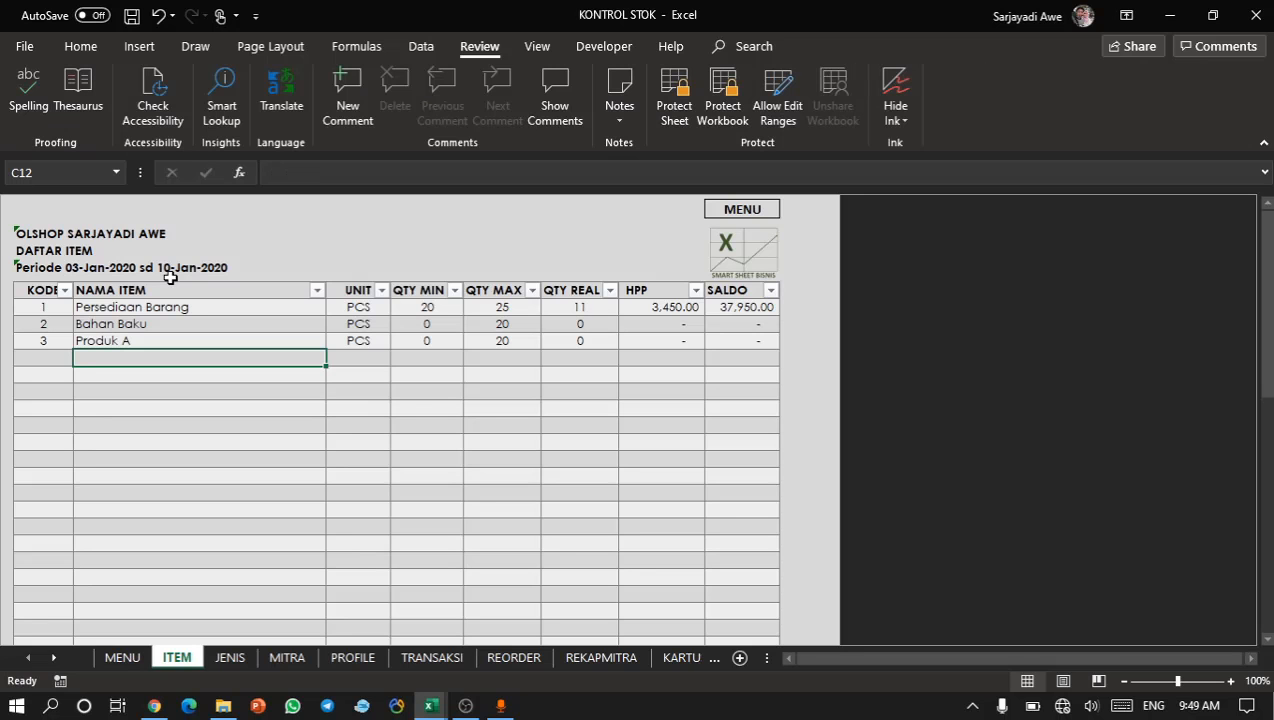
{"action": "left_click", "coordinate": [115, 233]}
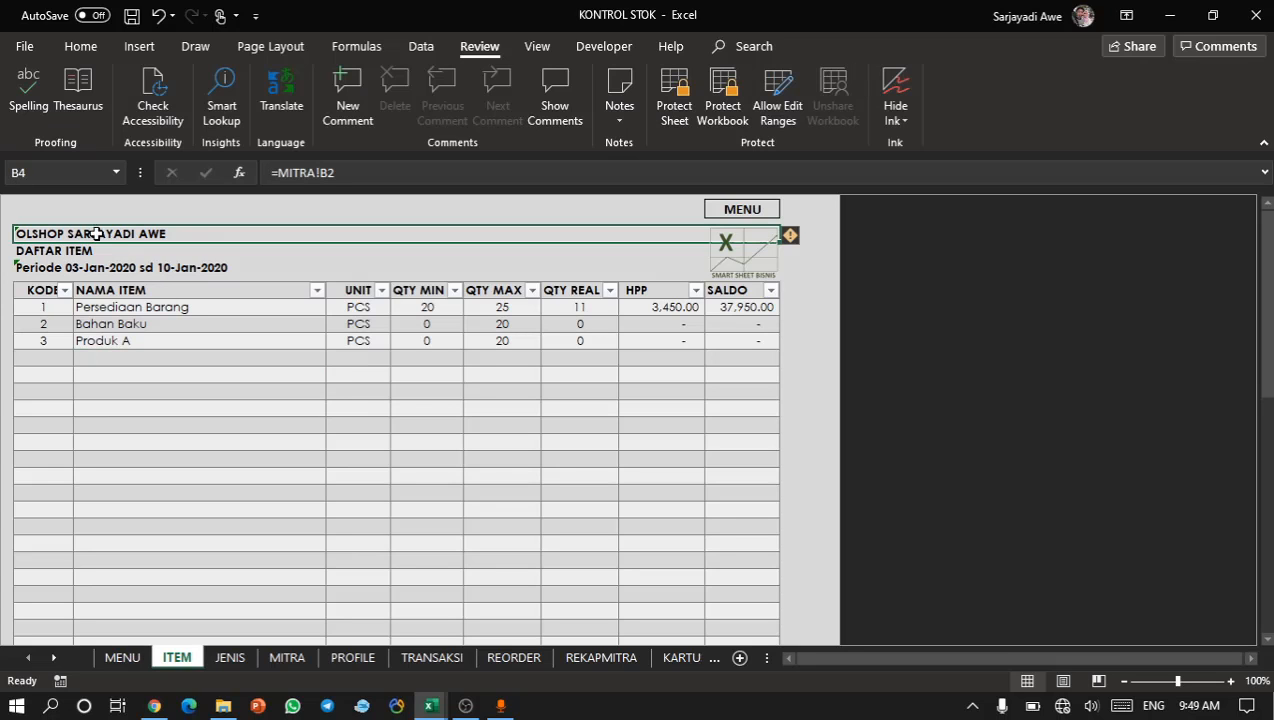
{"action": "key", "text": "alt+Tab"}
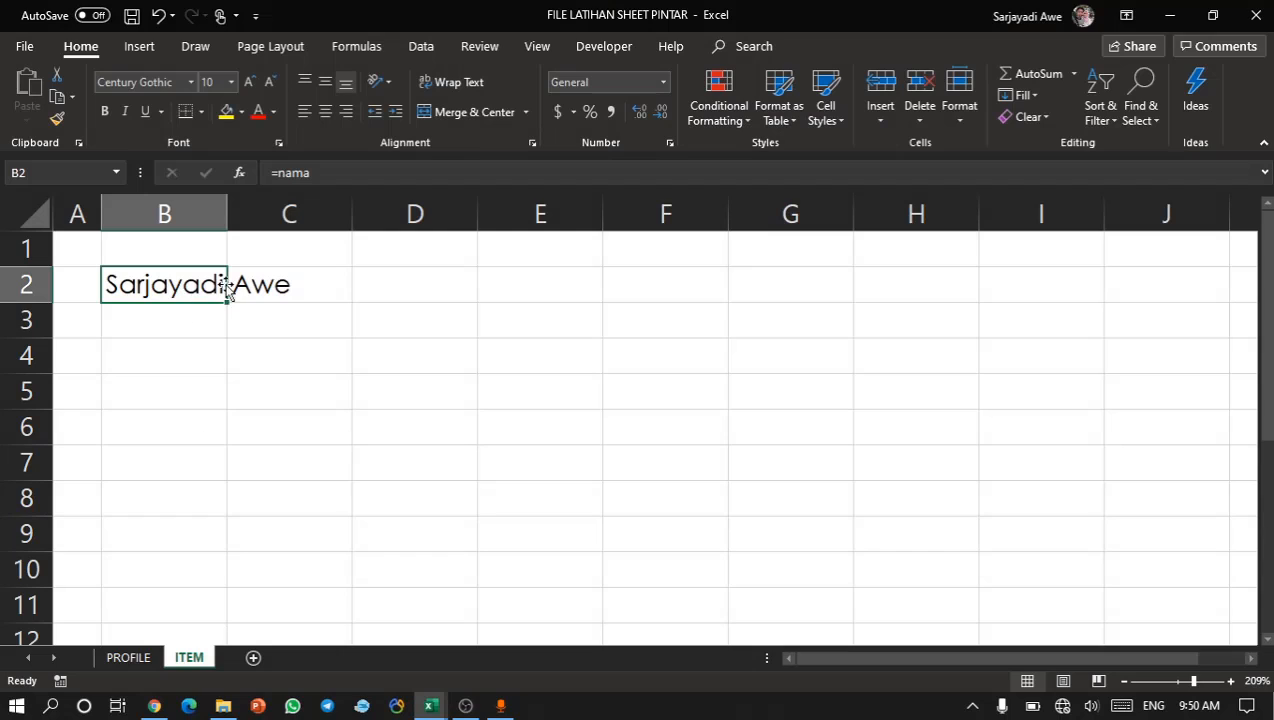
{"action": "left_click", "coordinate": [286, 170]}
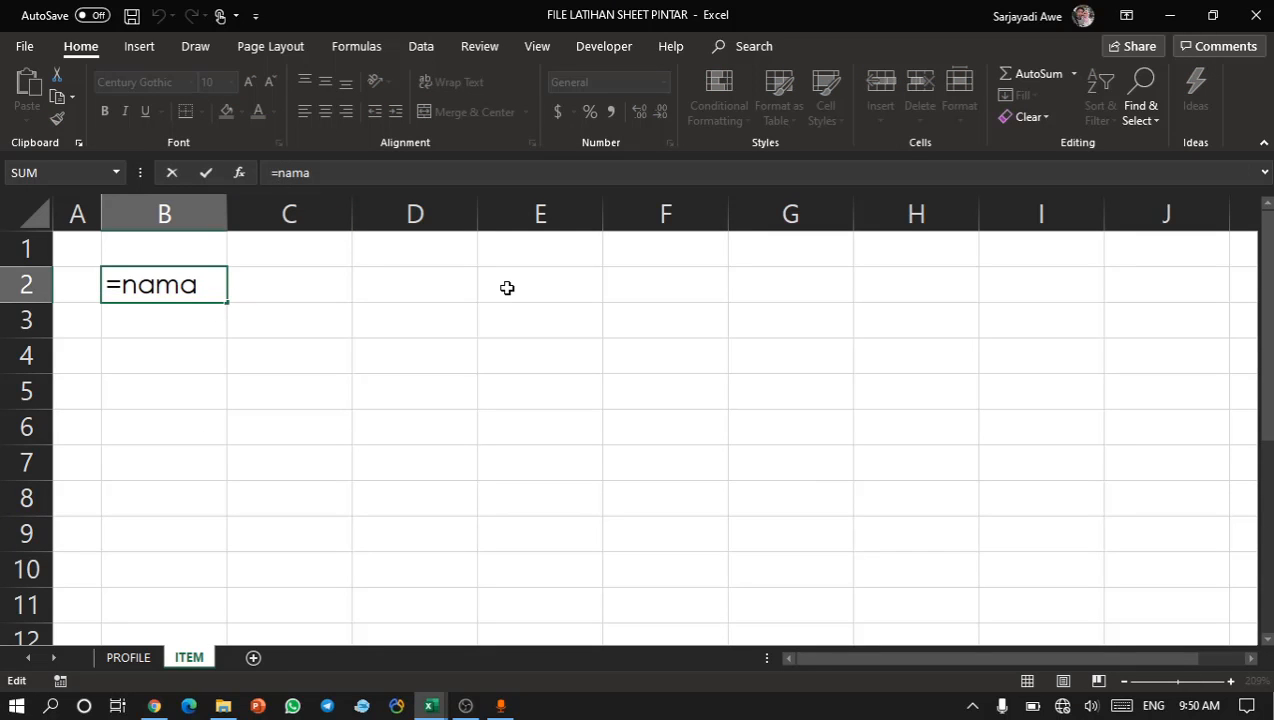
{"action": "type", "text": "U"}
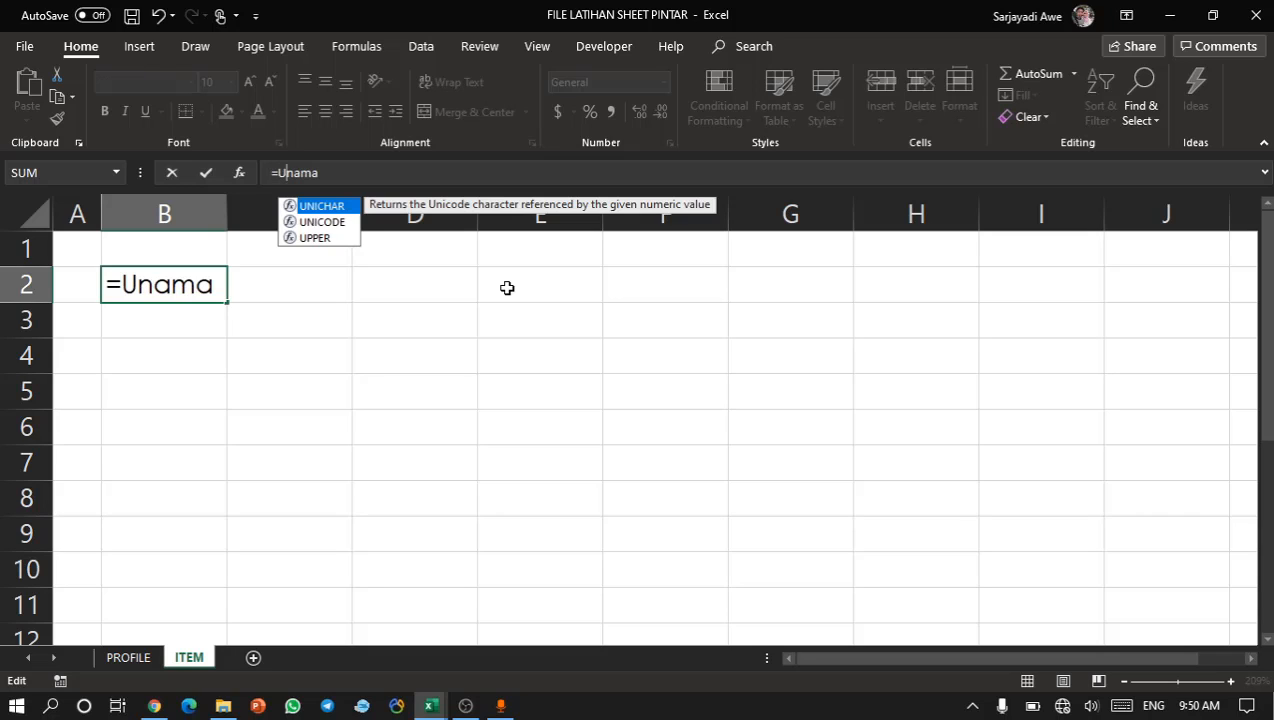
{"action": "type", "text": "P"}
{"action": "key", "text": "Tab"}
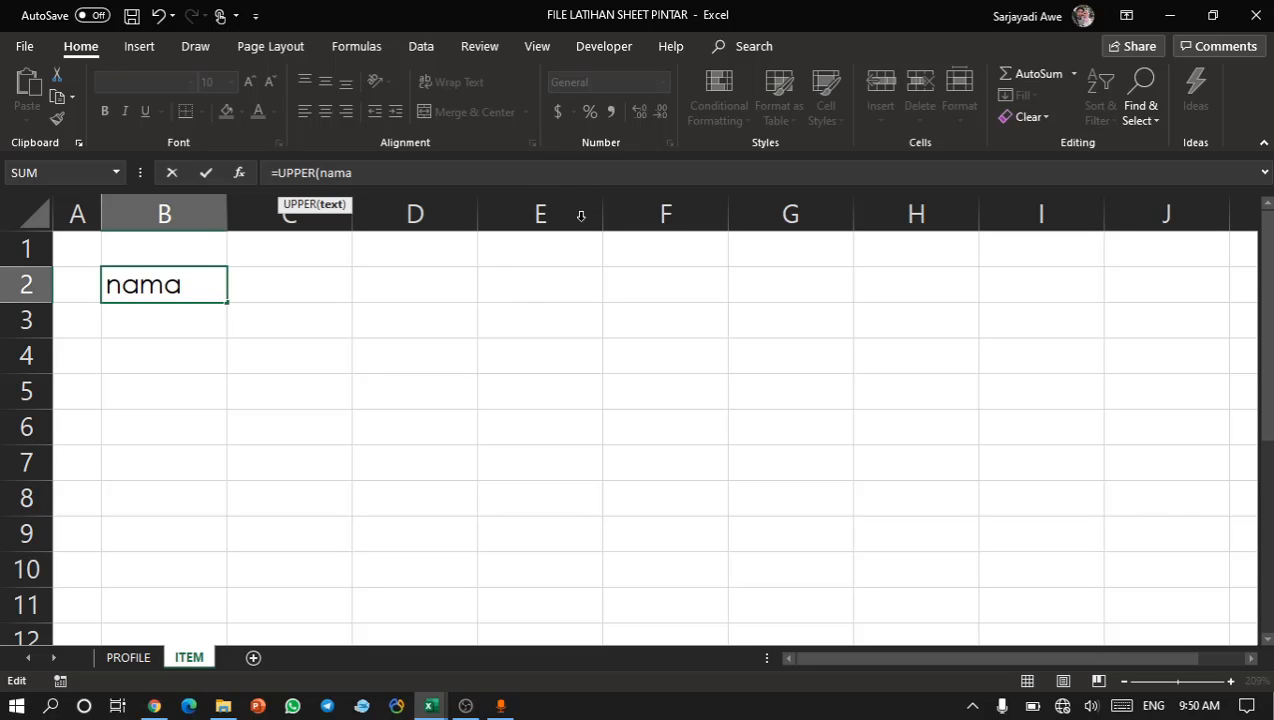
{"action": "key", "text": "Escape"}
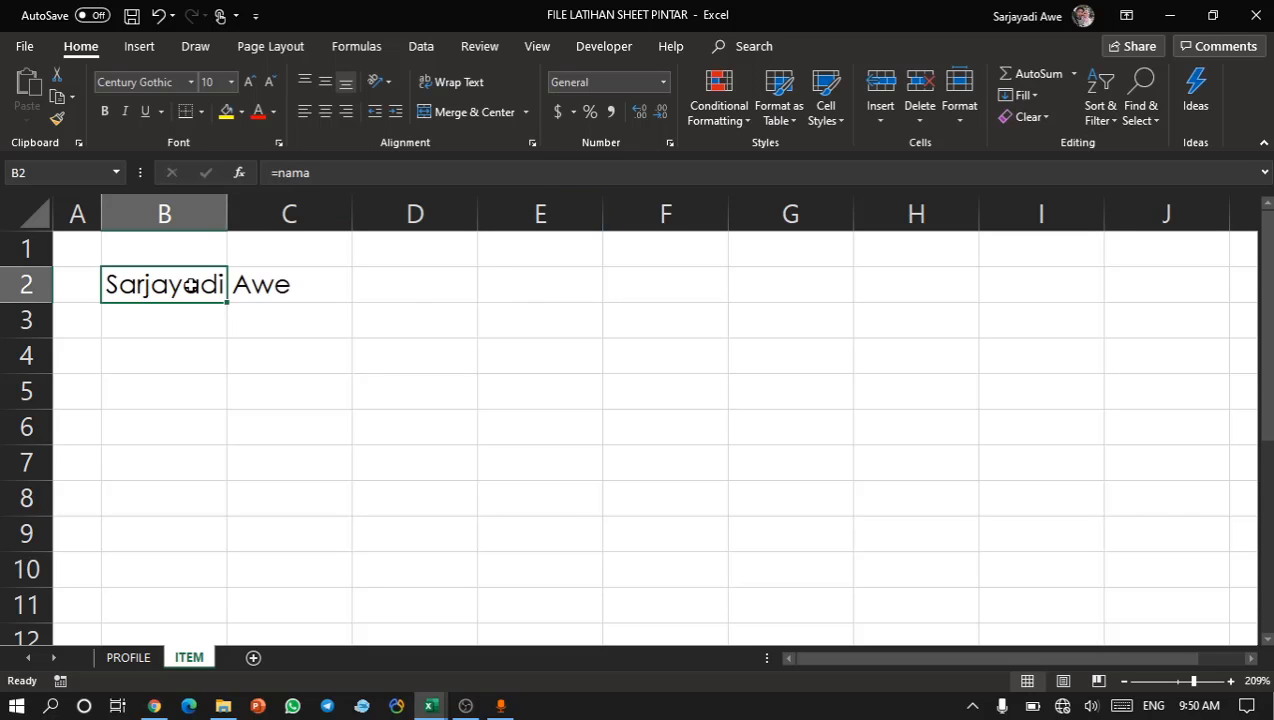
Change the formula in cell B2 to =UPPER(nama) so the name is shown in capitals.
{"action": "key", "text": "F2"}
{"action": "left_click", "coordinate": [121, 285]}
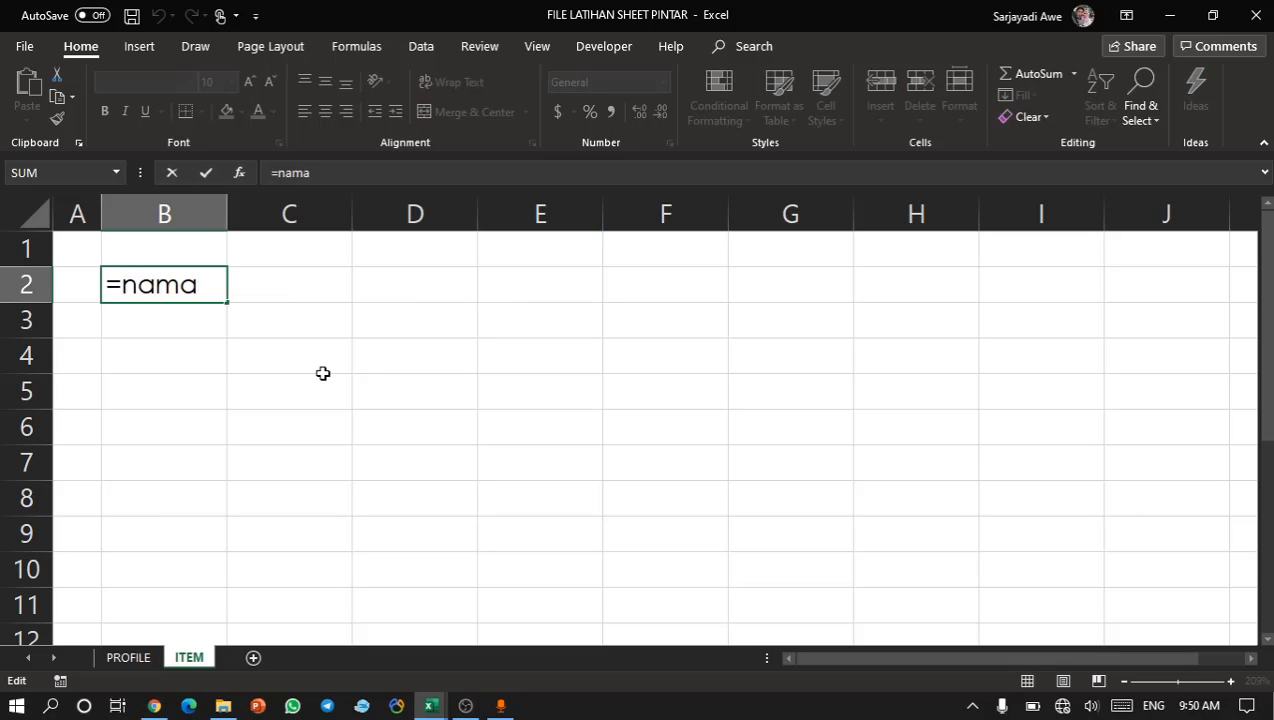
{"action": "type", "text": "UPP"}
{"action": "key", "text": "Tab"}
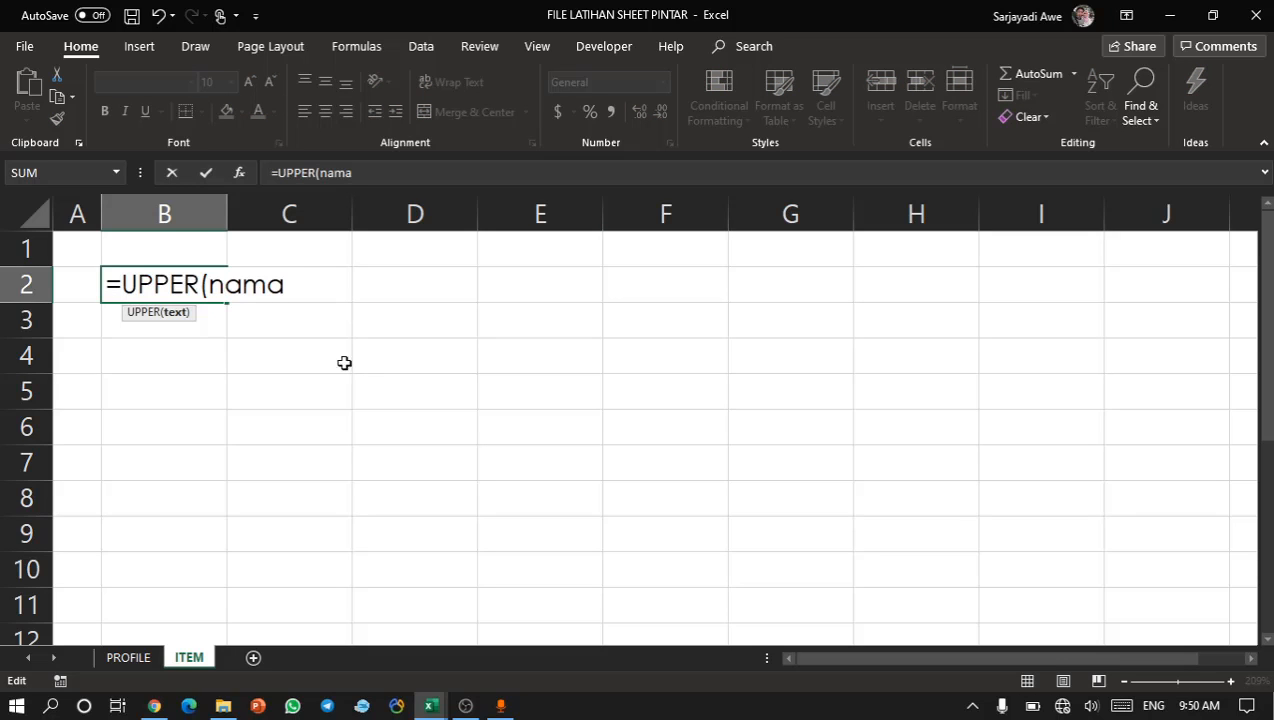
{"action": "left_click", "coordinate": [300, 275]}
{"action": "type", "text": ")"}
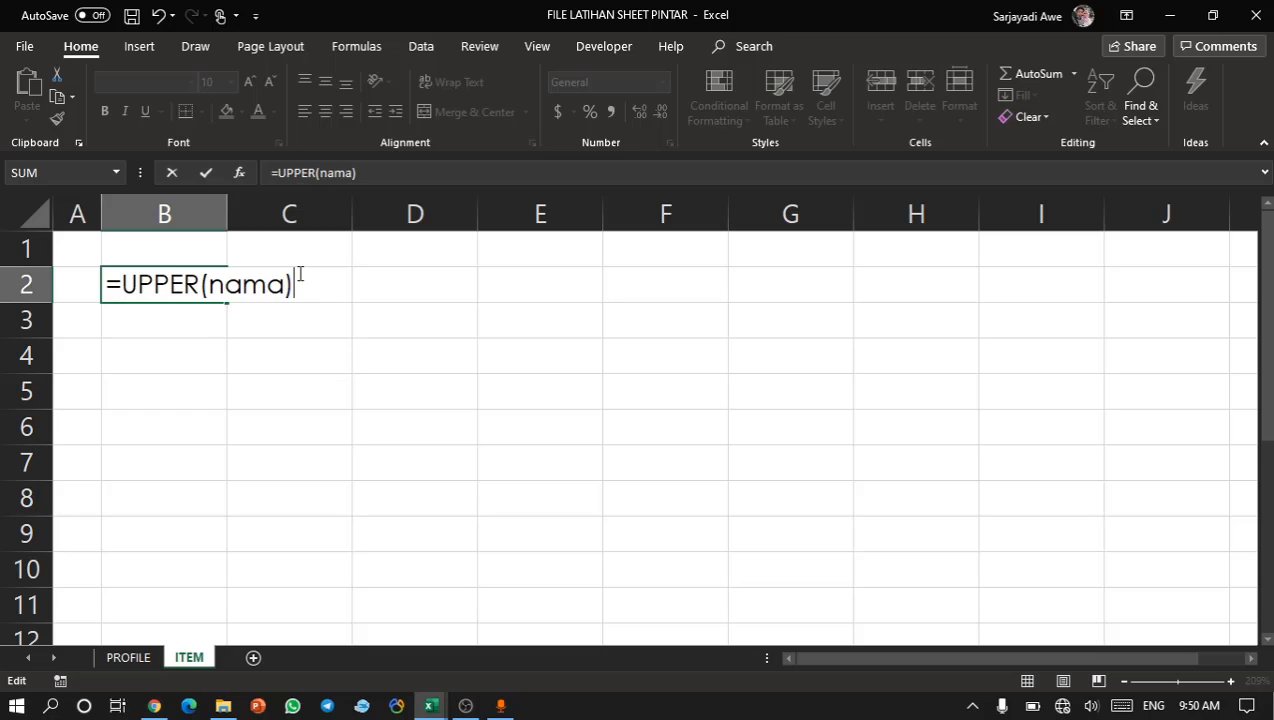
{"action": "key", "text": "Return"}
{"action": "left_click", "coordinate": [198, 284]}
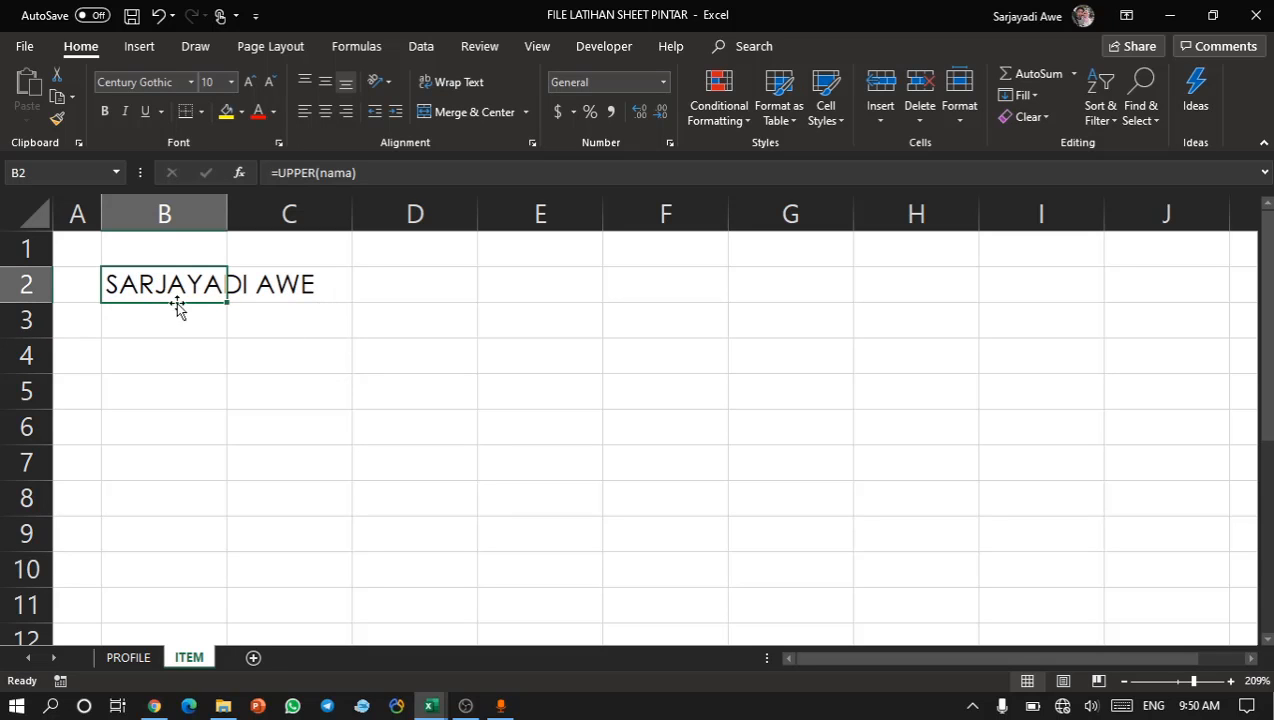
Enter the heading DAFTAR ITEM in cell B3 below the name.
{"action": "left_click", "coordinate": [157, 331]}
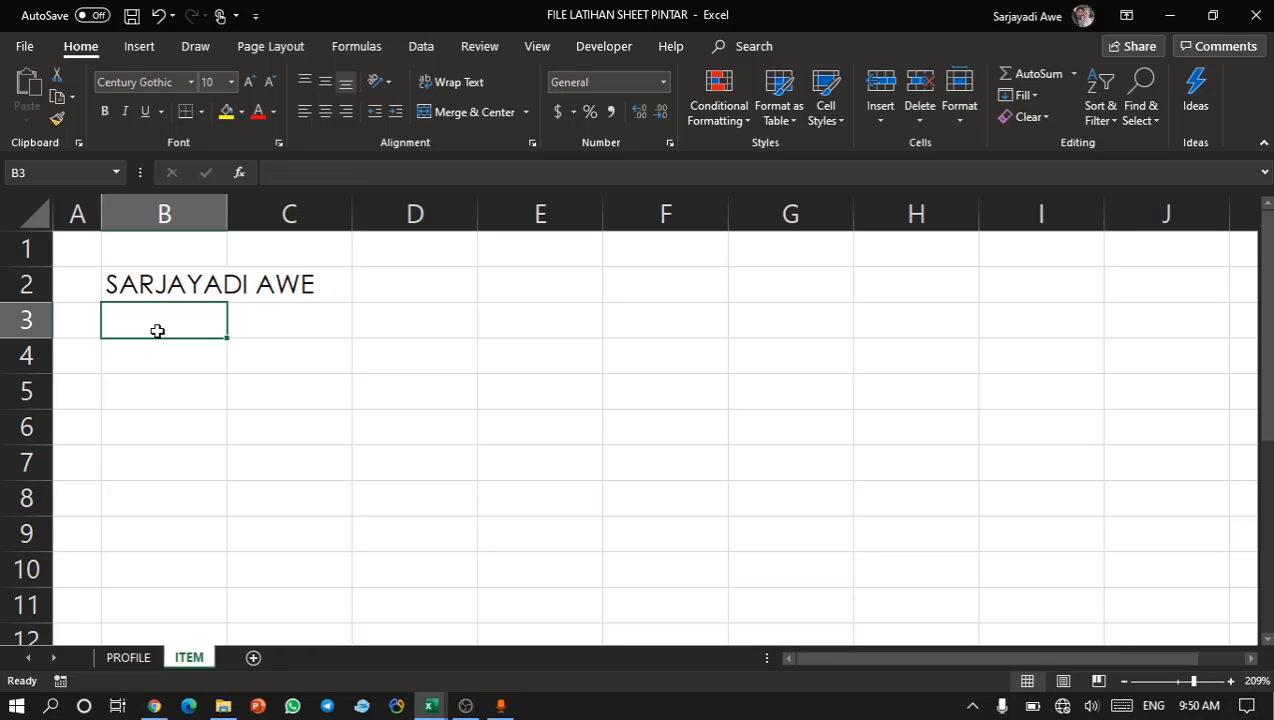
{"action": "type", "text": "DA"}
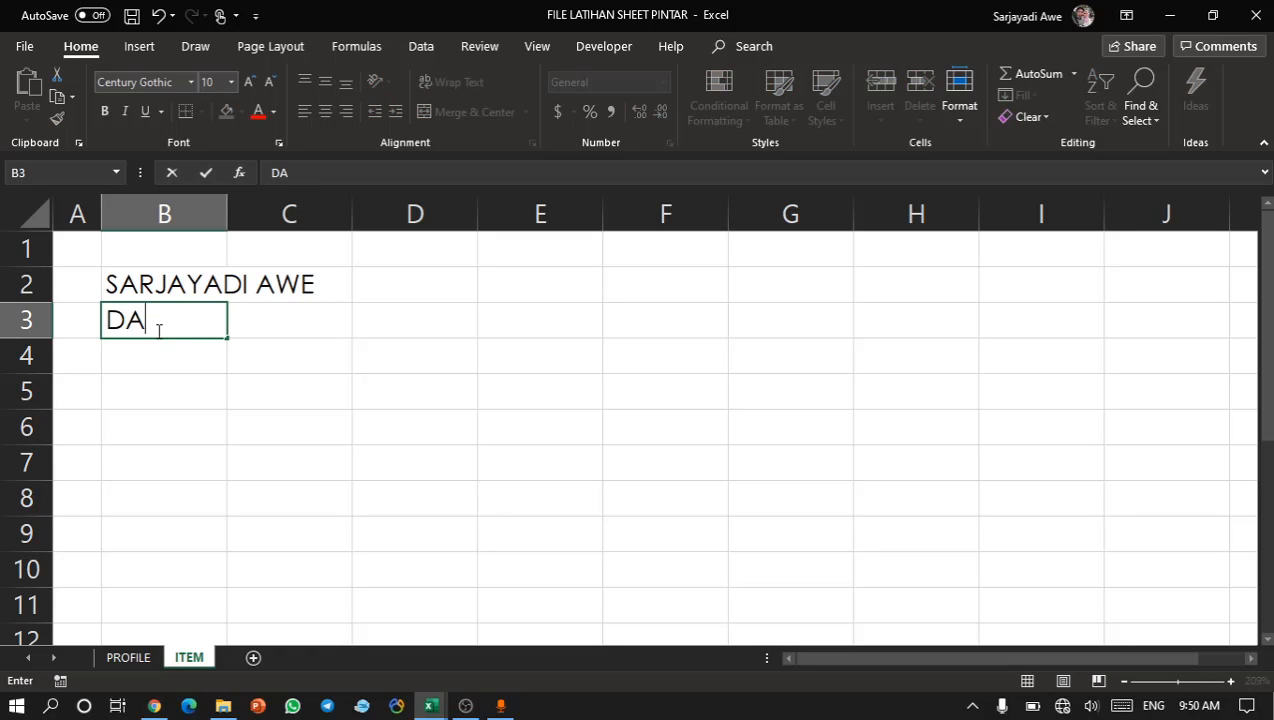
{"action": "type", "text": "FTAR ITEM"}
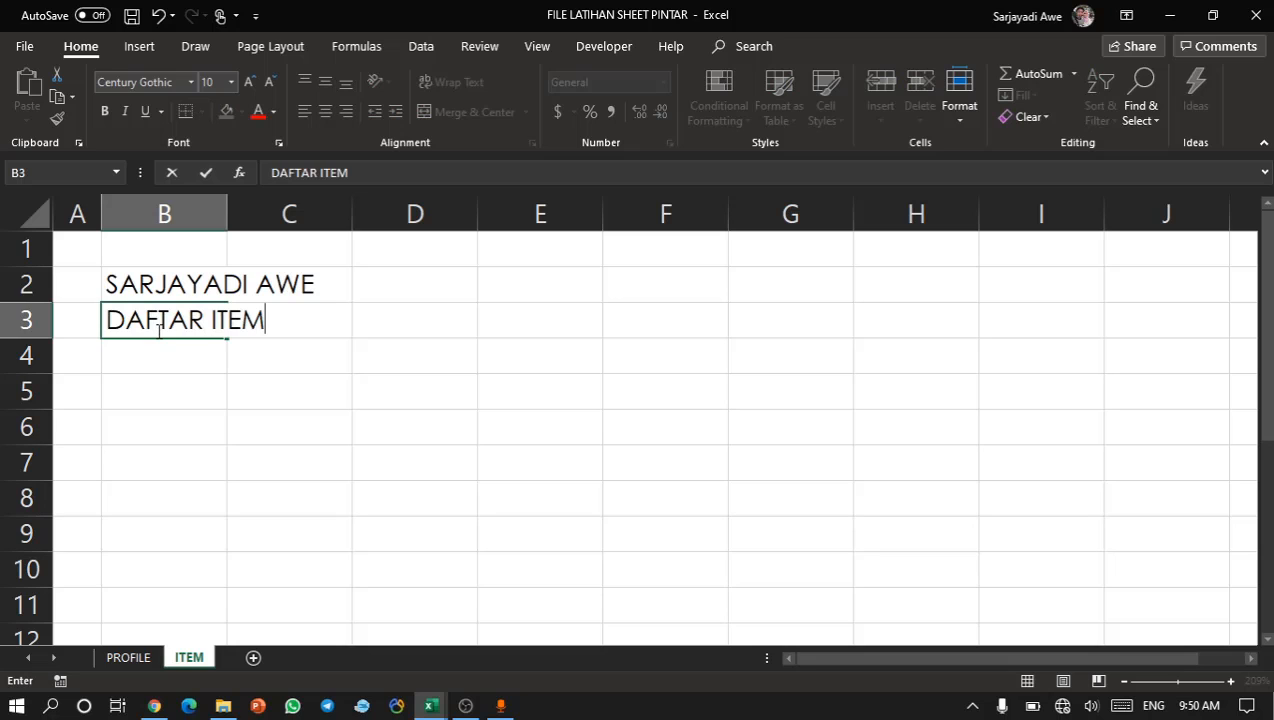
{"action": "key", "text": "Return"}
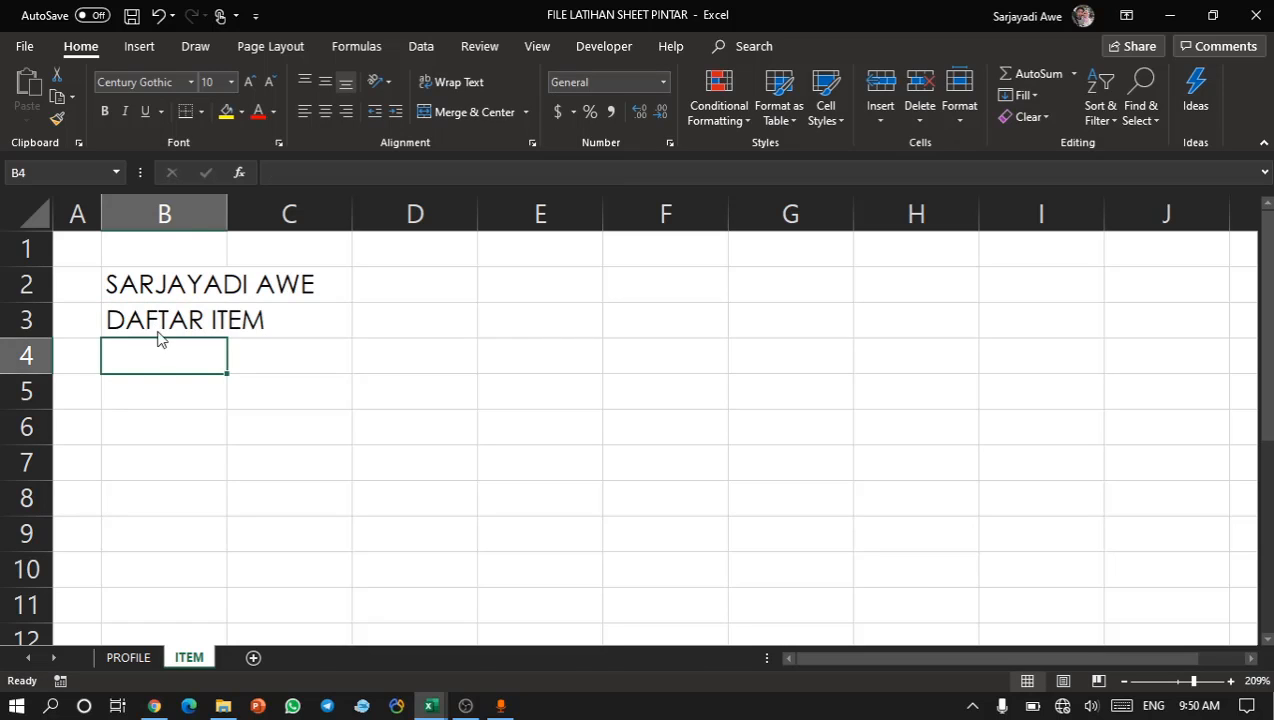
Examine the period heading's formula on the ITEM sheet of the KONTROL STOK workbook.
{"action": "key", "text": "alt+Tab"}
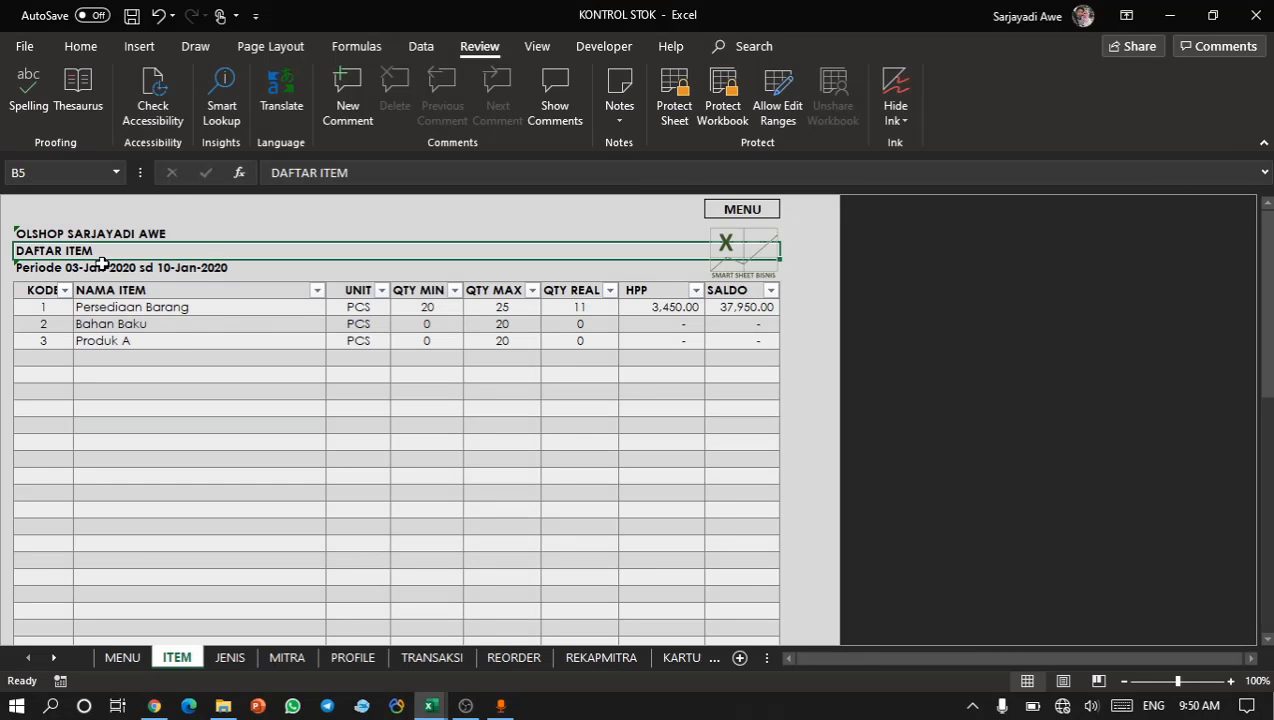
{"action": "left_click", "coordinate": [112, 266]}
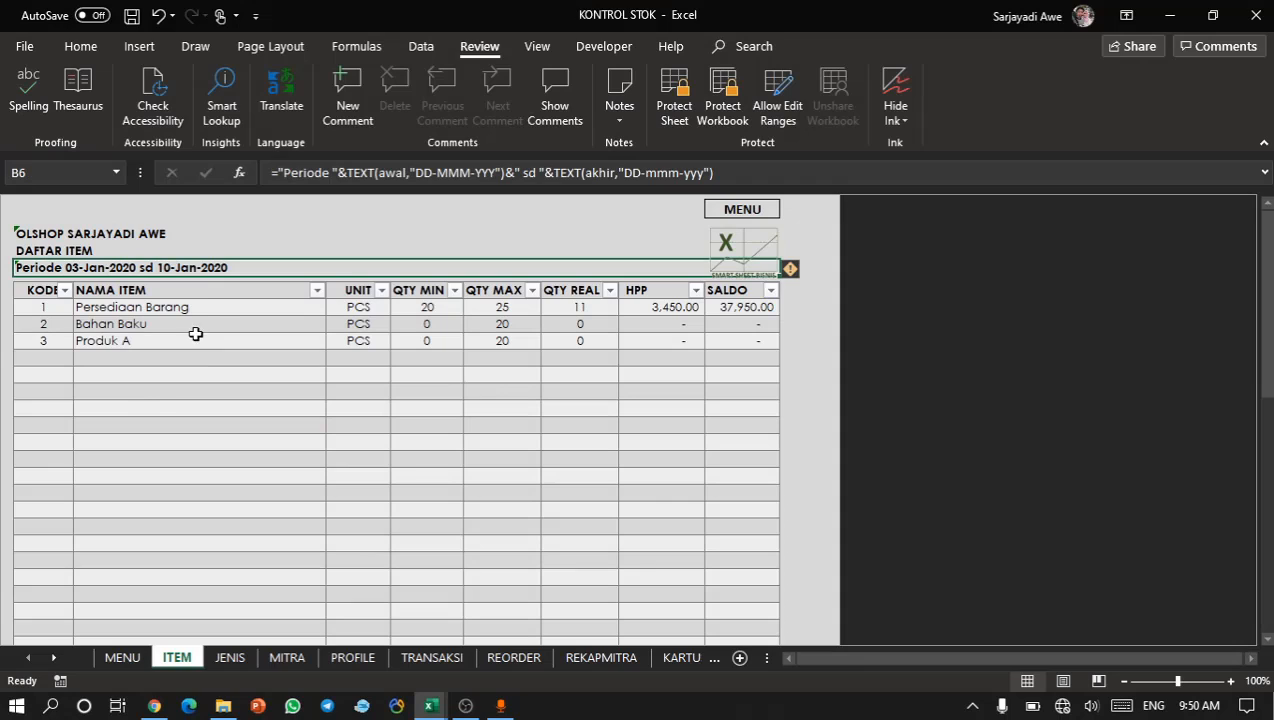
{"action": "left_click", "coordinate": [171, 394]}
{"action": "left_click", "coordinate": [78, 274]}
{"action": "left_click", "coordinate": [111, 341]}
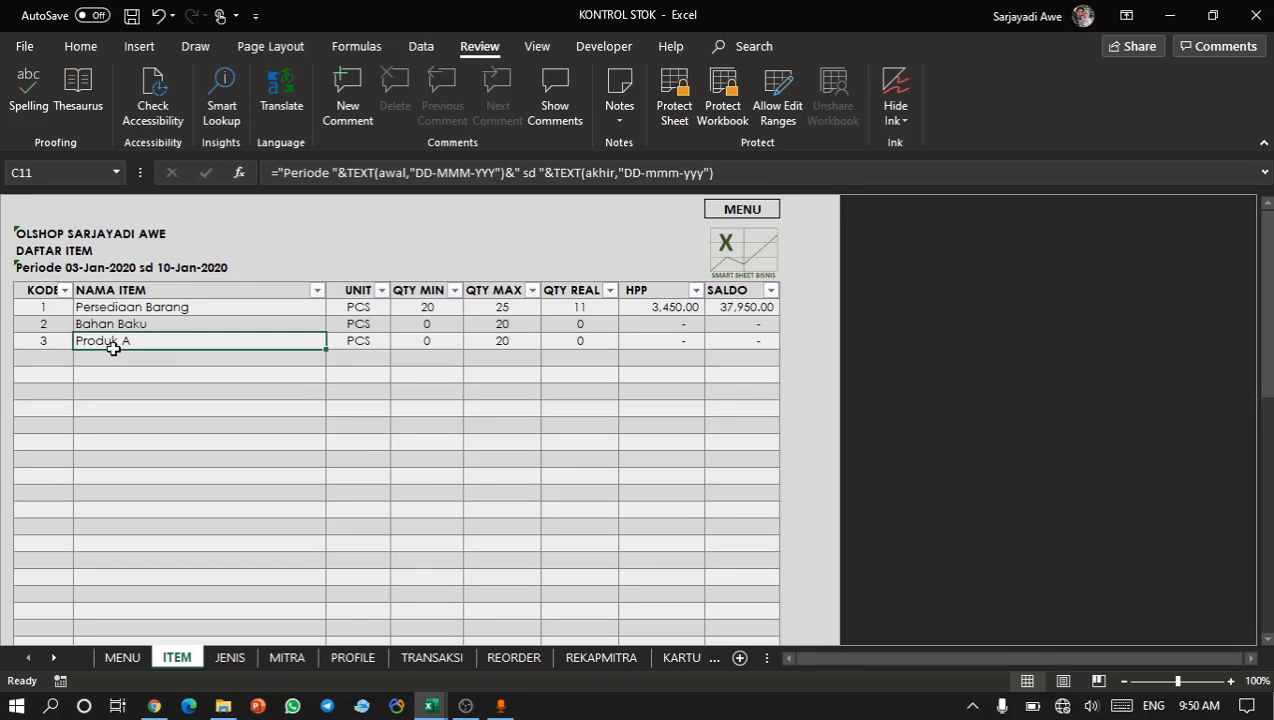
{"action": "left_click", "coordinate": [42, 266]}
{"action": "left_click", "coordinate": [110, 371]}
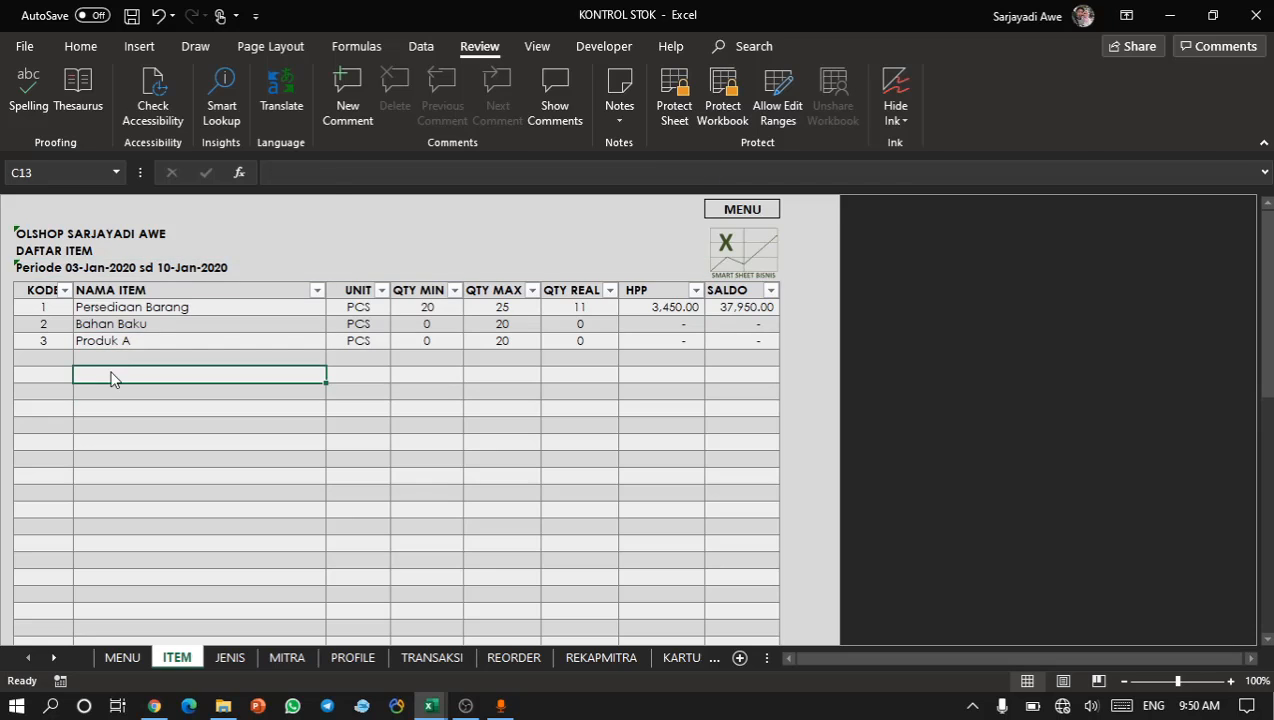
Return to the FILE LATIHAN SHEET PINTAR workbook and add a new worksheet named MENU after ITEM.
{"action": "key", "text": "ctrl+Tab"}
{"action": "left_click", "coordinate": [212, 455]}
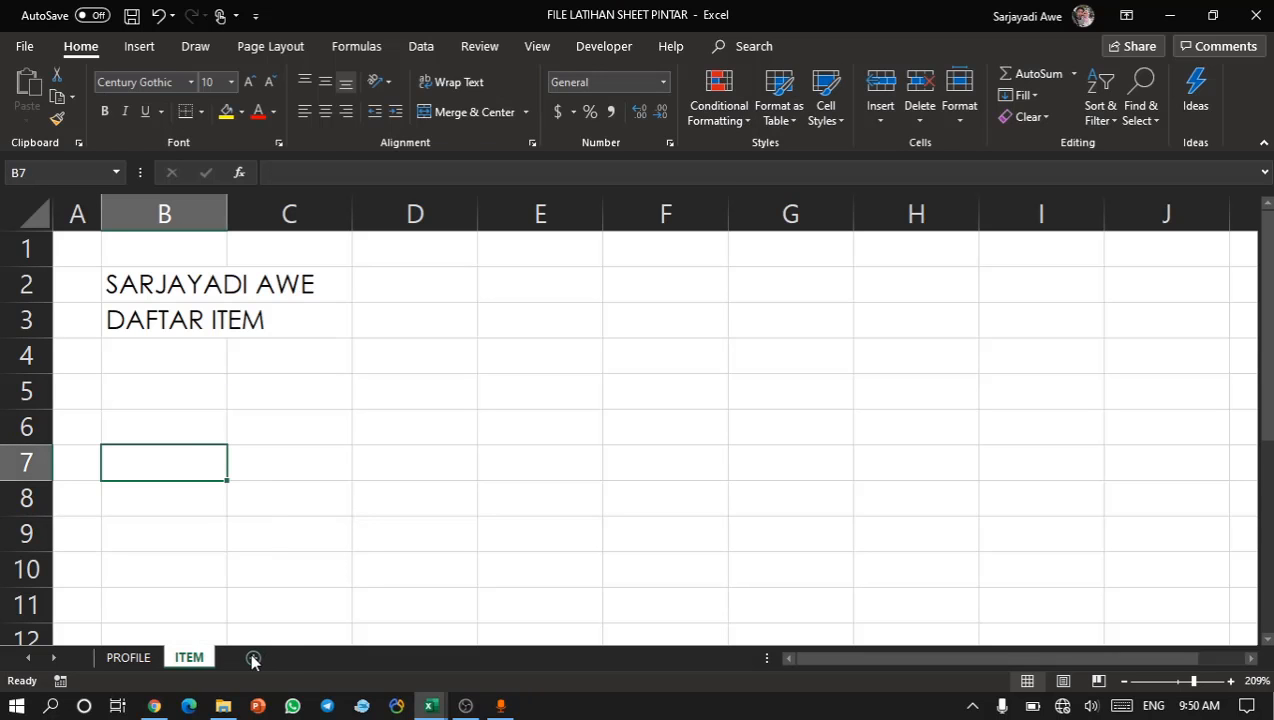
{"action": "left_click", "coordinate": [253, 657]}
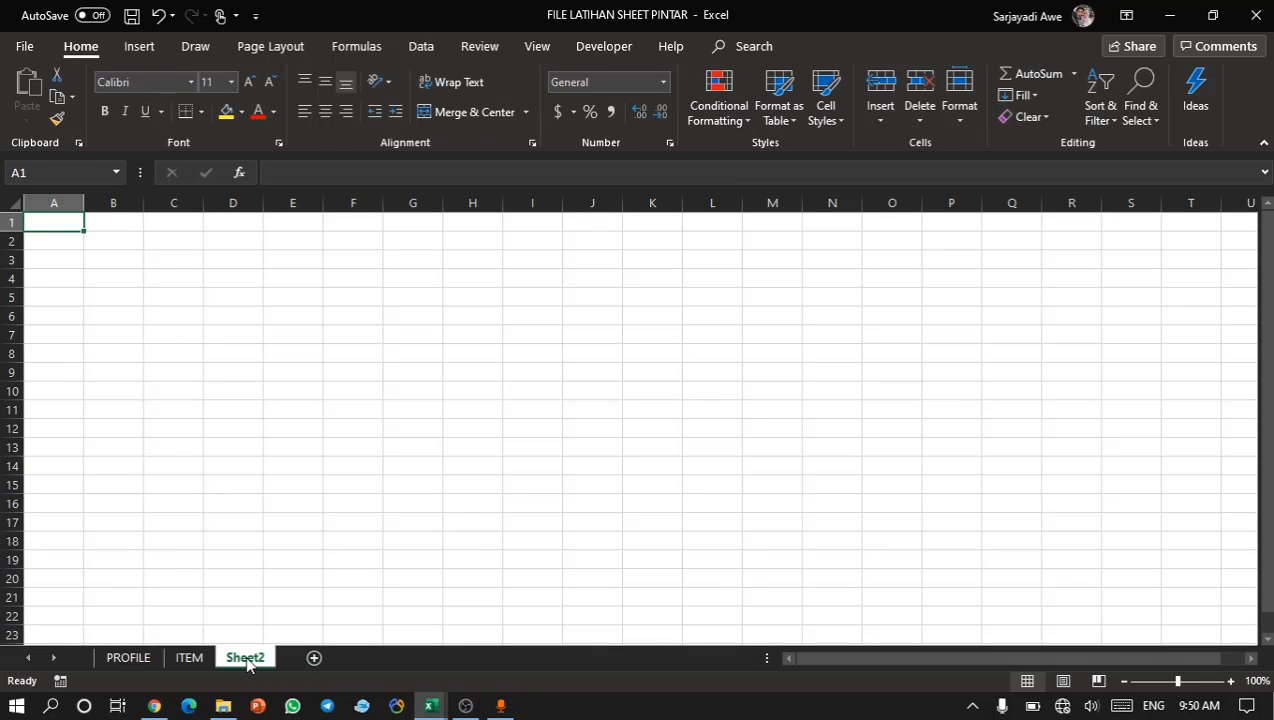
{"action": "double_click", "coordinate": [247, 657]}
{"action": "left_click", "coordinate": [294, 575]}
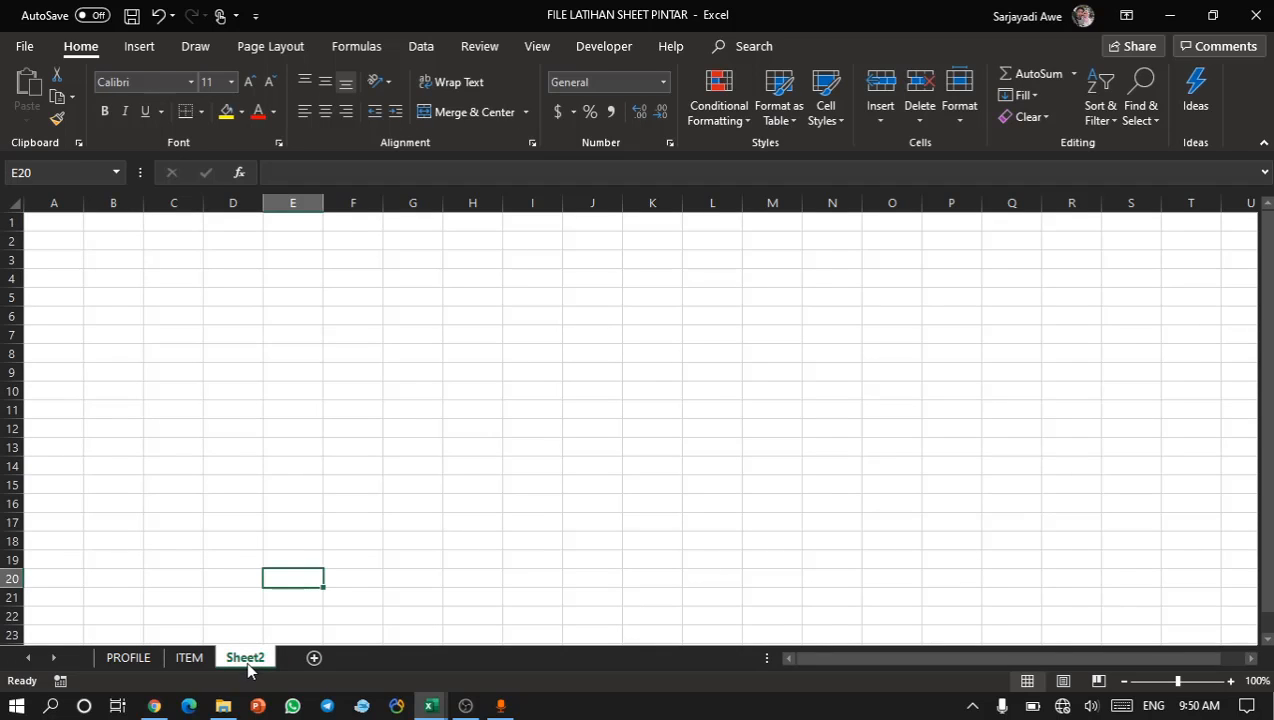
{"action": "double_click", "coordinate": [246, 657]}
{"action": "type", "text": "ME"}
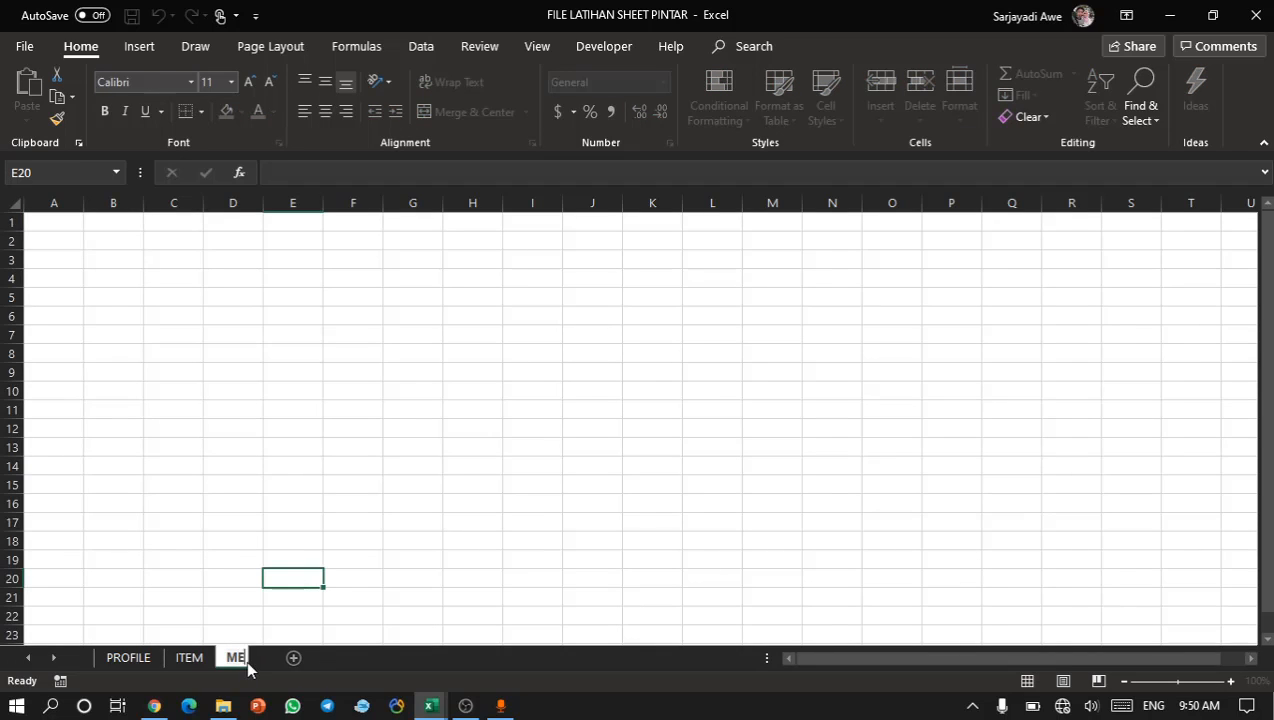
{"action": "type", "text": "NU"}
{"action": "key", "text": "Return"}
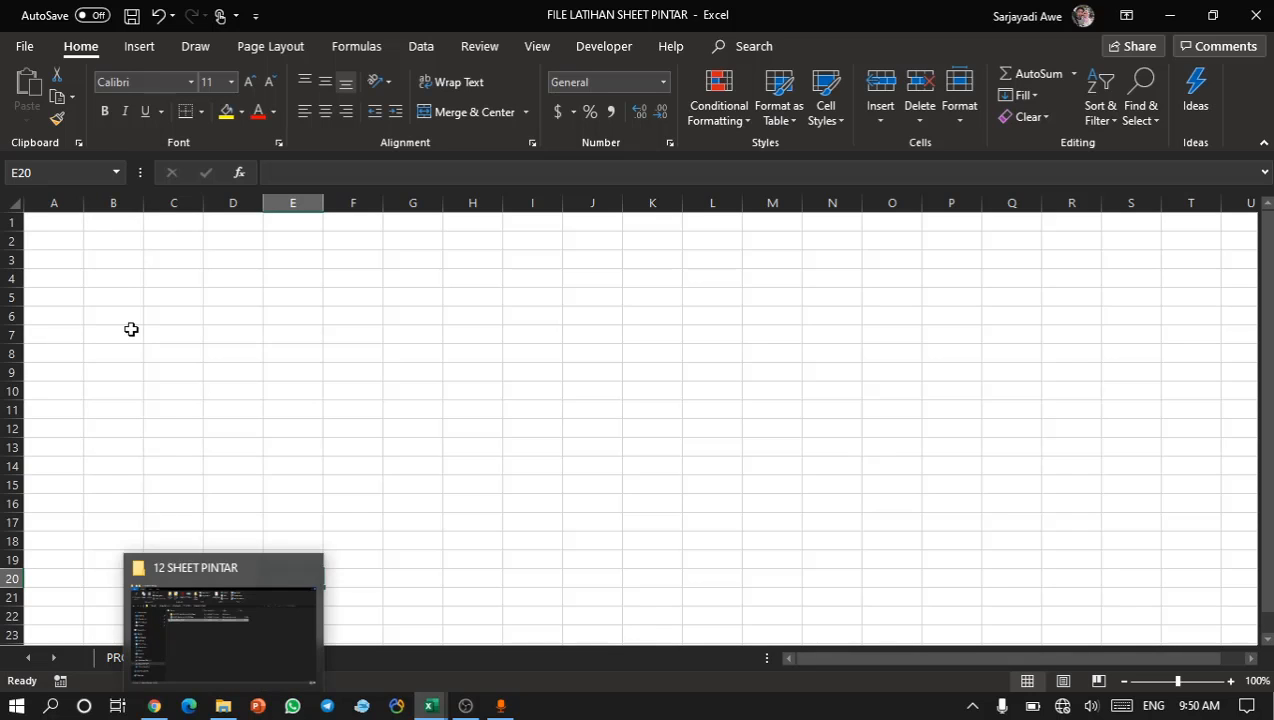
Examine the Periode Awal and Periode Akhir labels and the cell names of their dates on the MENU sheet of KONTROL STOK.
{"action": "left_click", "coordinate": [97, 238]}
{"action": "key", "text": "alt+Tab"}
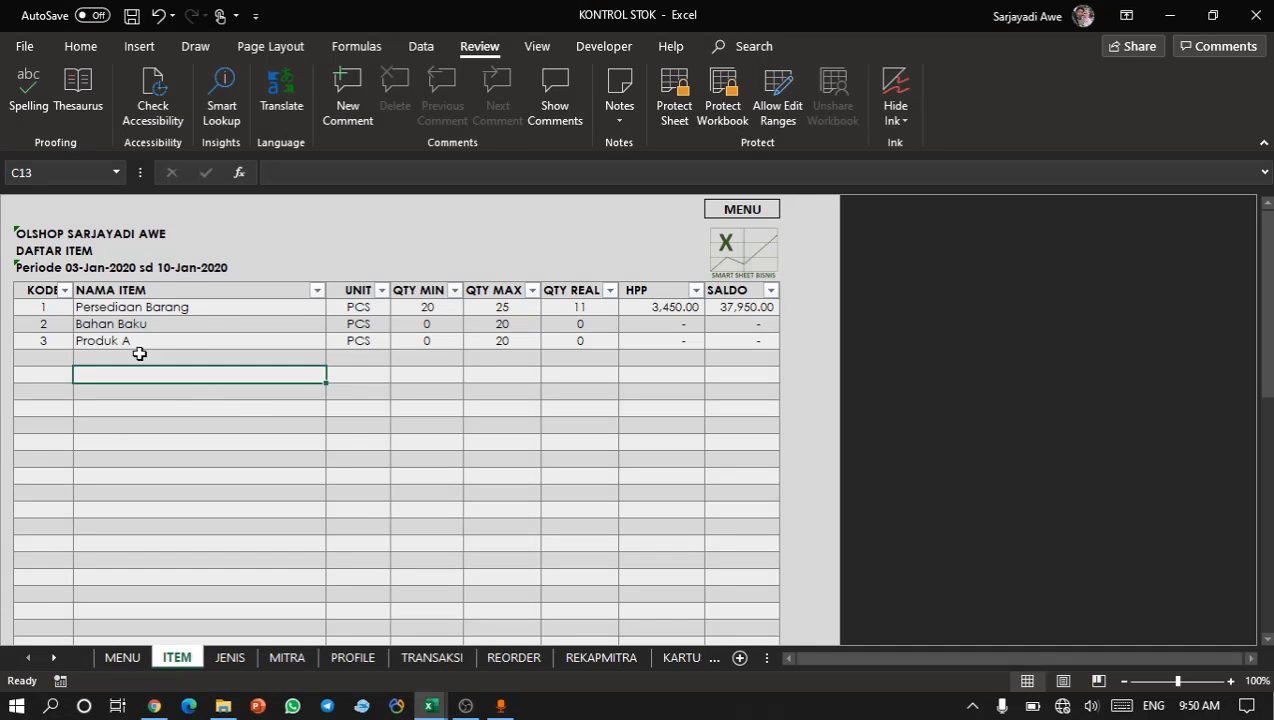
{"action": "left_click", "coordinate": [122, 657]}
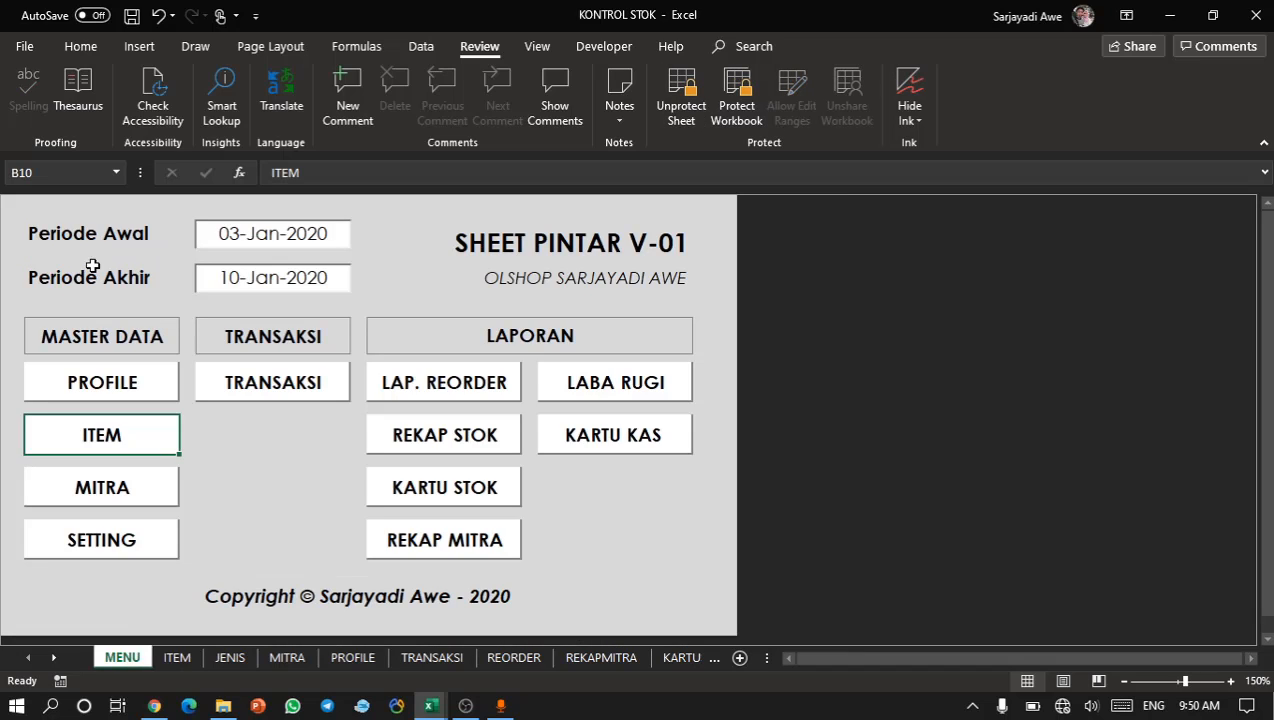
{"action": "left_click", "coordinate": [81, 233]}
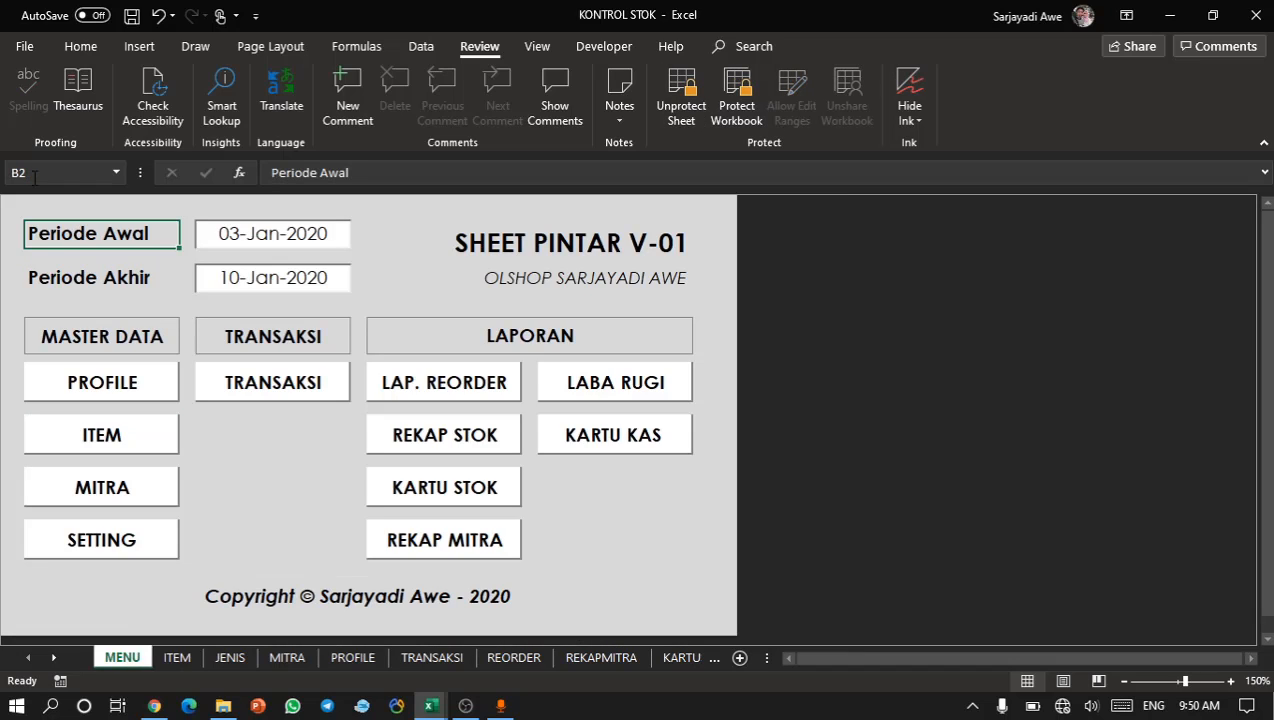
{"action": "left_click", "coordinate": [90, 279]}
{"action": "left_click", "coordinate": [280, 240]}
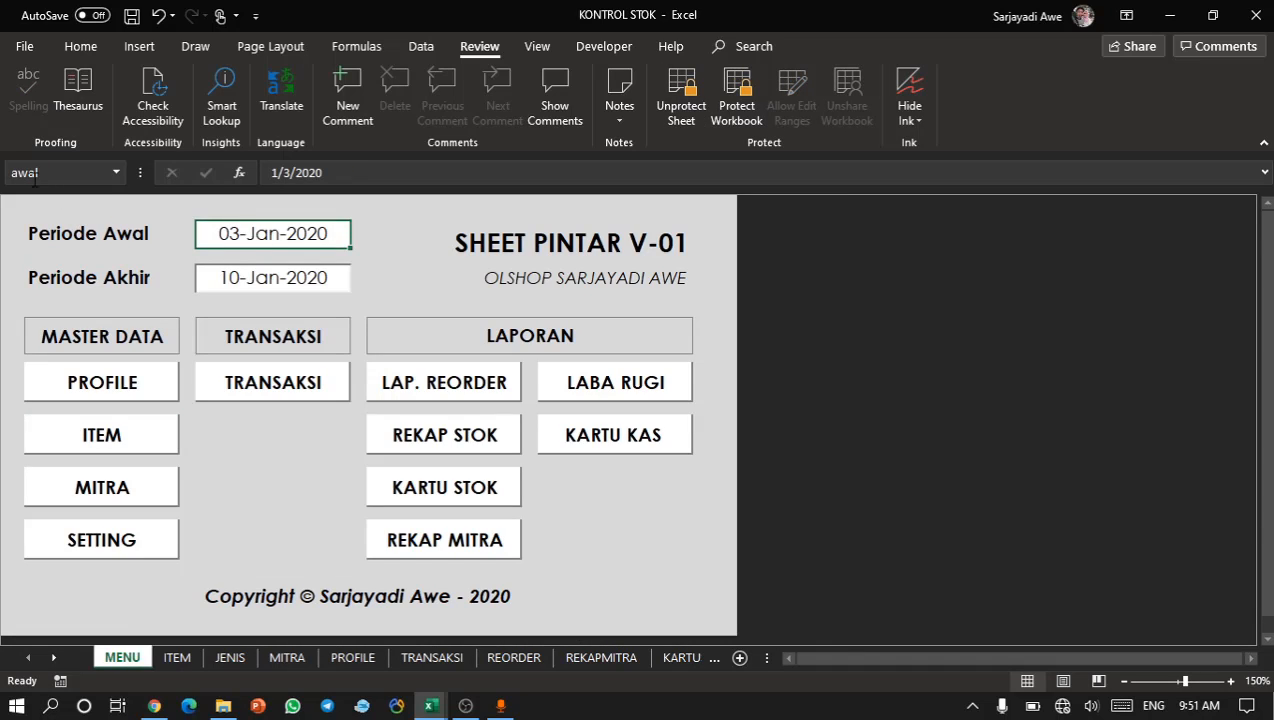
{"action": "left_click", "coordinate": [216, 280]}
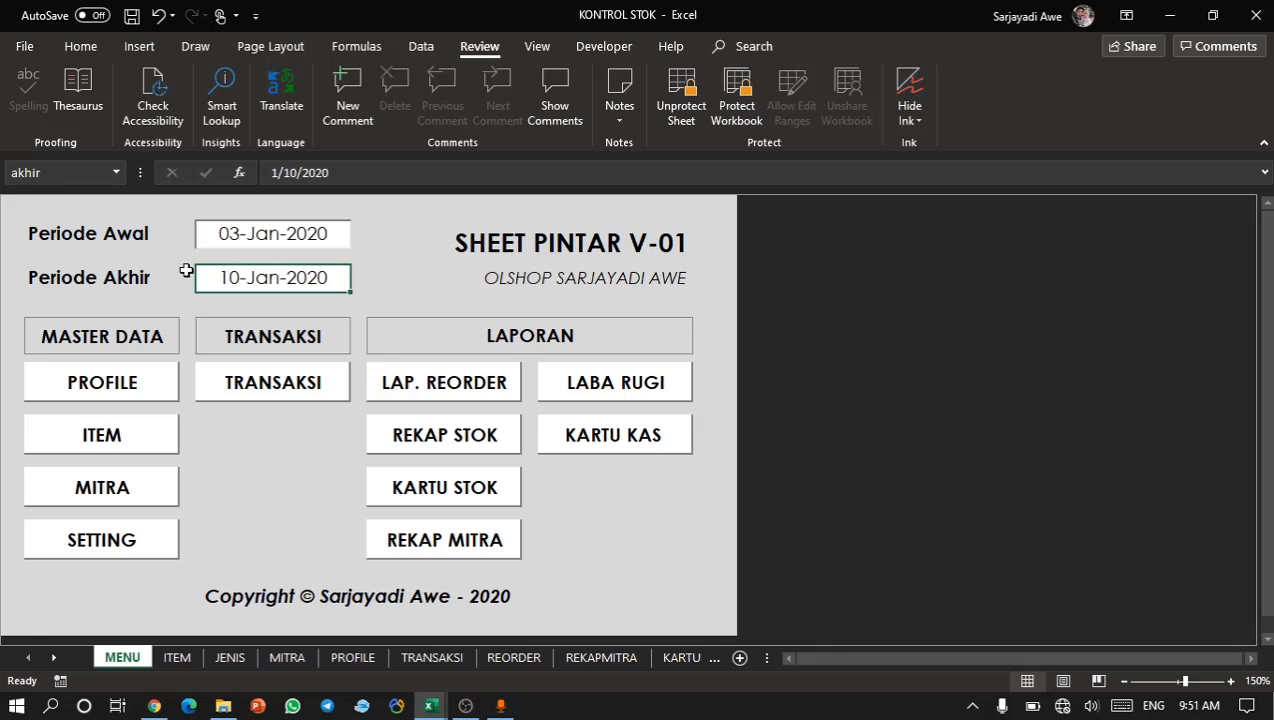
Return to the FILE LATIHAN SHEET PINTAR workbook and enter the label Periode Awa in cell B2 of the MENU sheet.
{"action": "left_click", "coordinate": [186, 272]}
{"action": "left_click", "coordinate": [100, 276]}
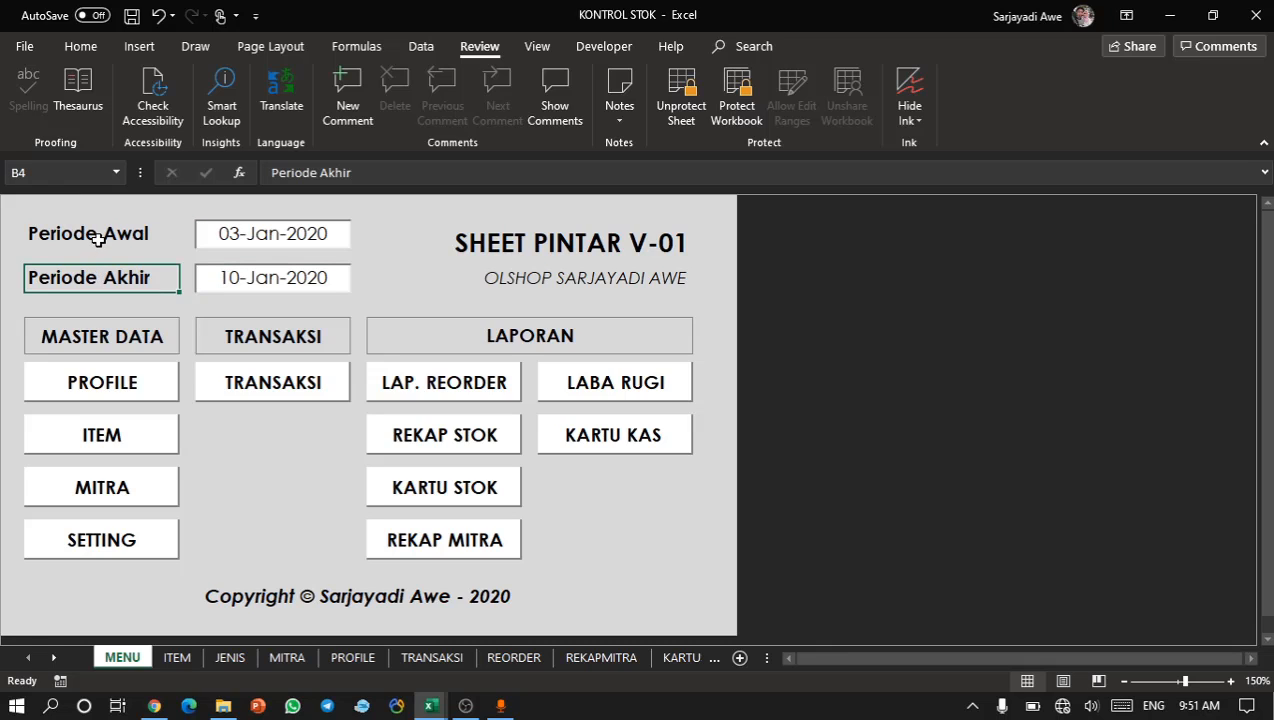
{"action": "left_click", "coordinate": [101, 236]}
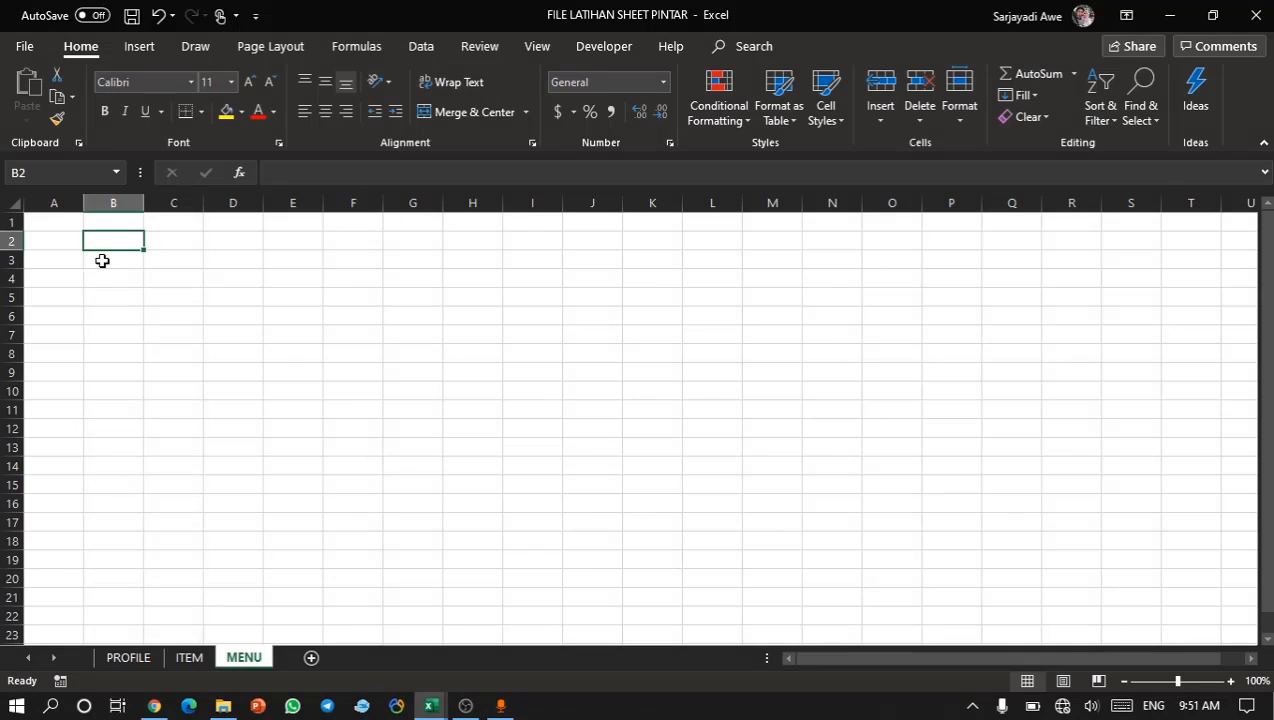
{"action": "type", "text": "Peri"}
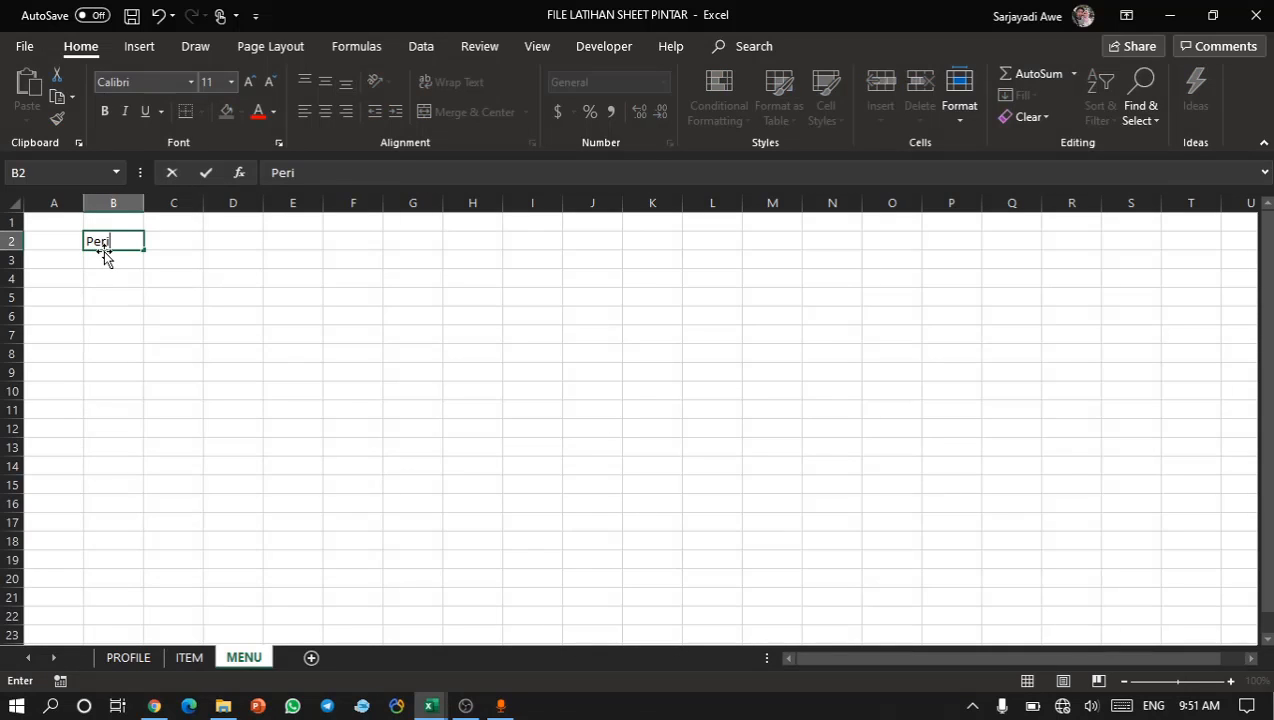
{"action": "type", "text": "ode Awa"}
{"action": "key", "text": "Return"}
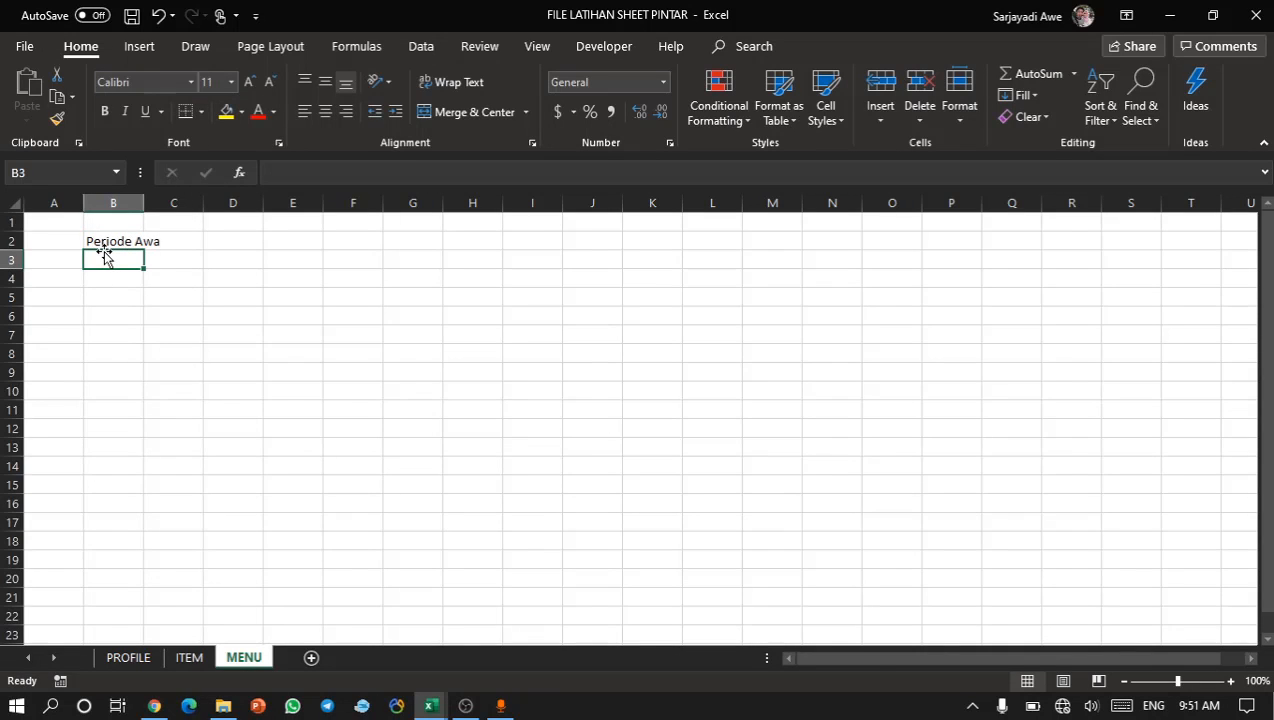
Narrow column A to about half its width and widen column B enough to fit the period label.
{"action": "scroll", "coordinate": [104, 254], "scroll_direction": "up", "scroll_amount": 10}
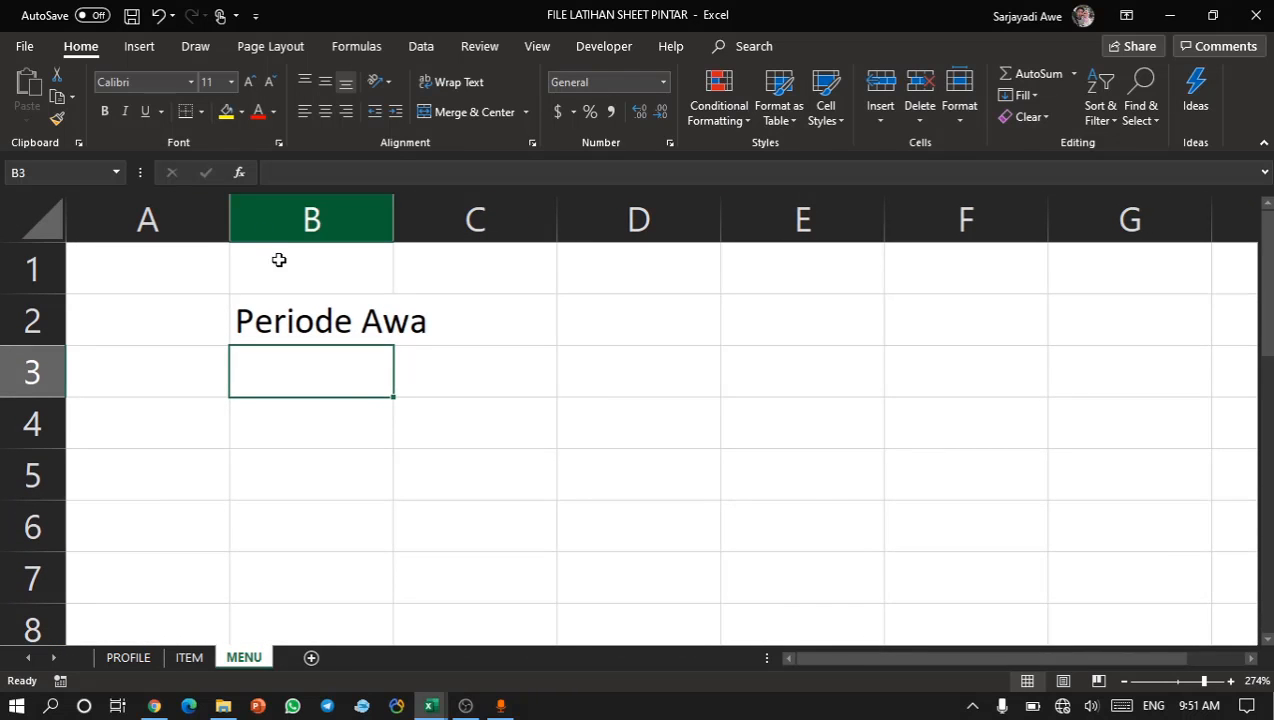
{"action": "left_click", "coordinate": [290, 278]}
{"action": "left_click_drag", "start_coordinate": [228, 200], "coordinate": [145, 208]}
{"action": "left_click", "coordinate": [237, 320]}
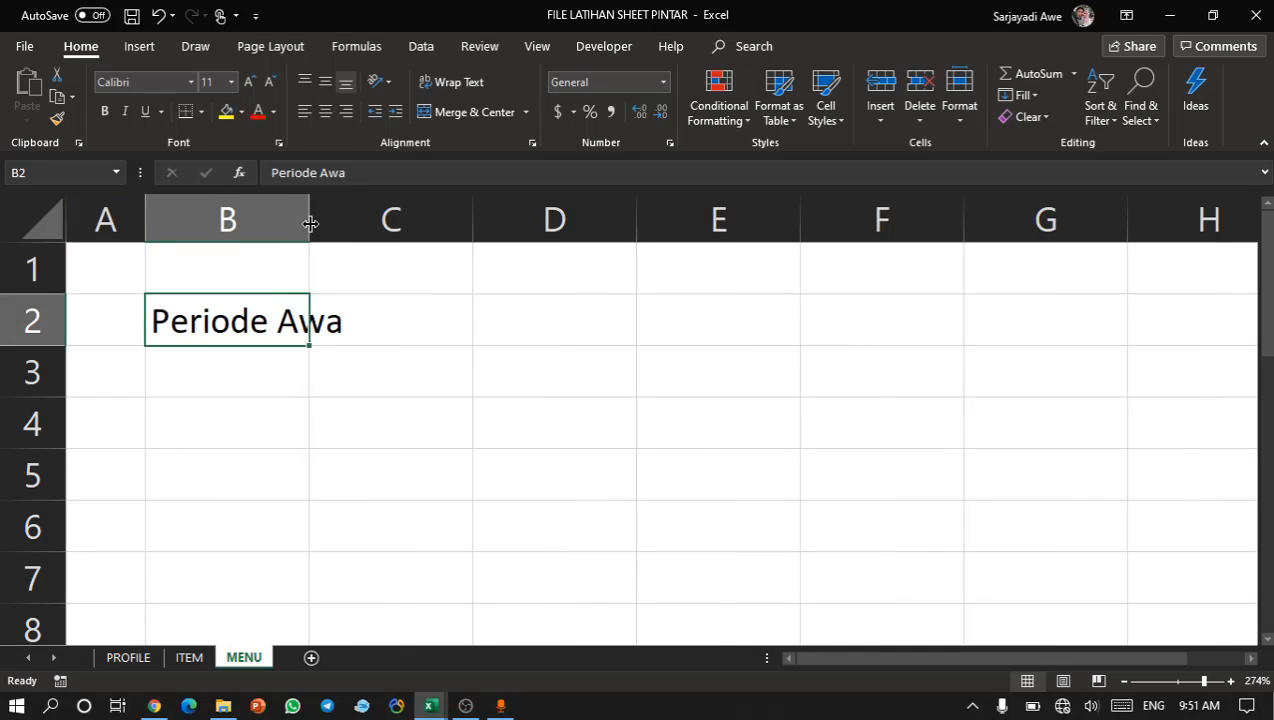
{"action": "left_click_drag", "start_coordinate": [307, 219], "coordinate": [399, 240]}
Correct the label in B2 to Periode Awal and enter the label Periode Akhir in B4.
{"action": "double_click", "coordinate": [369, 324]}
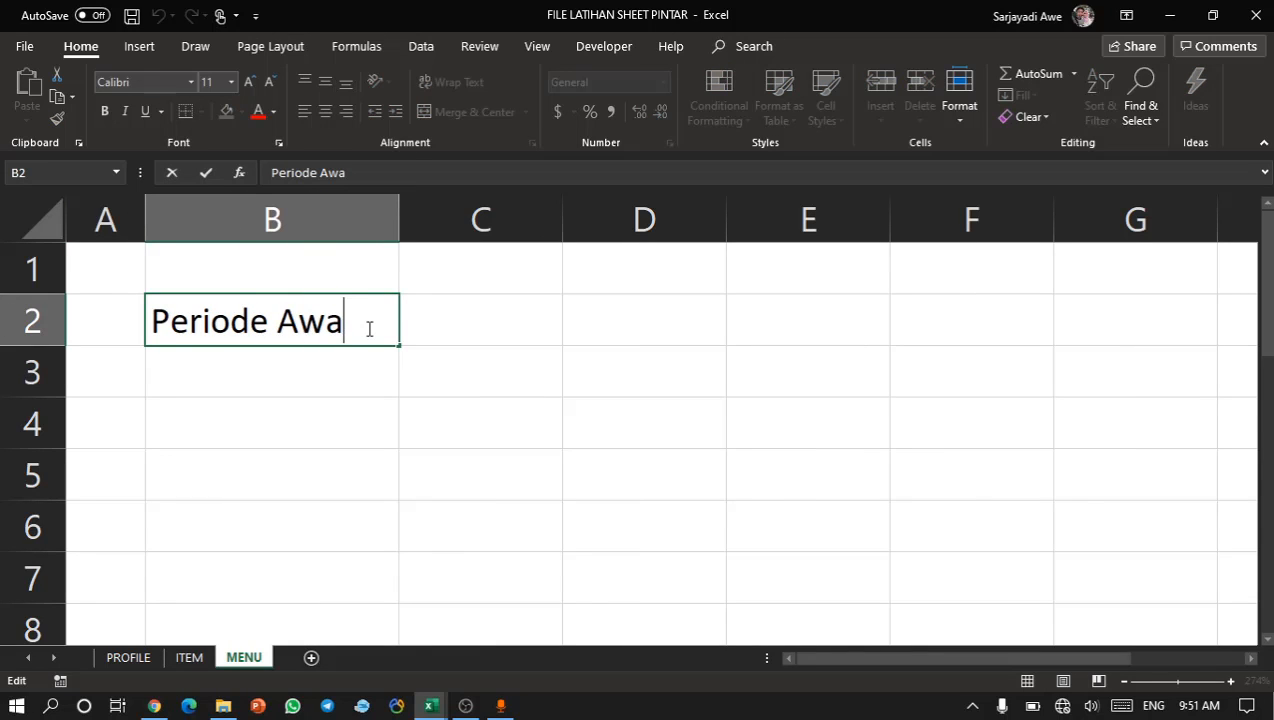
{"action": "type", "text": "l"}
{"action": "key", "text": "Return"}
{"action": "key", "text": "Down"}
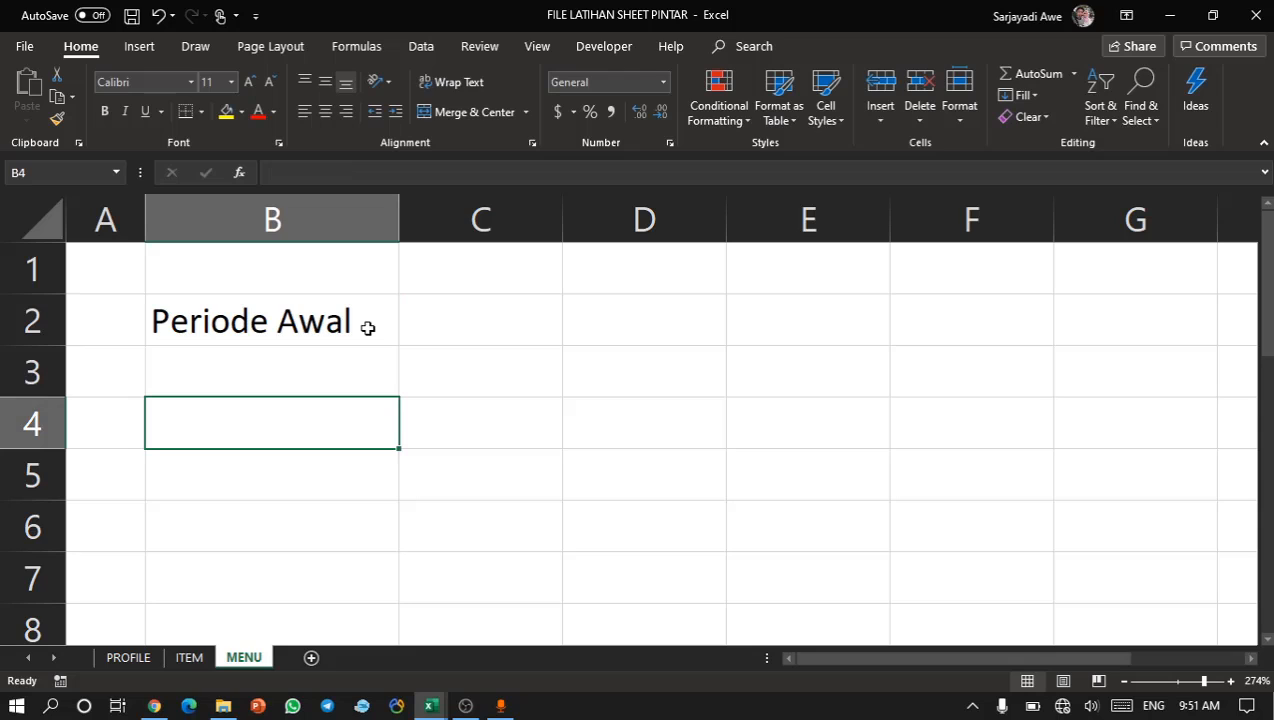
{"action": "type", "text": "Per"}
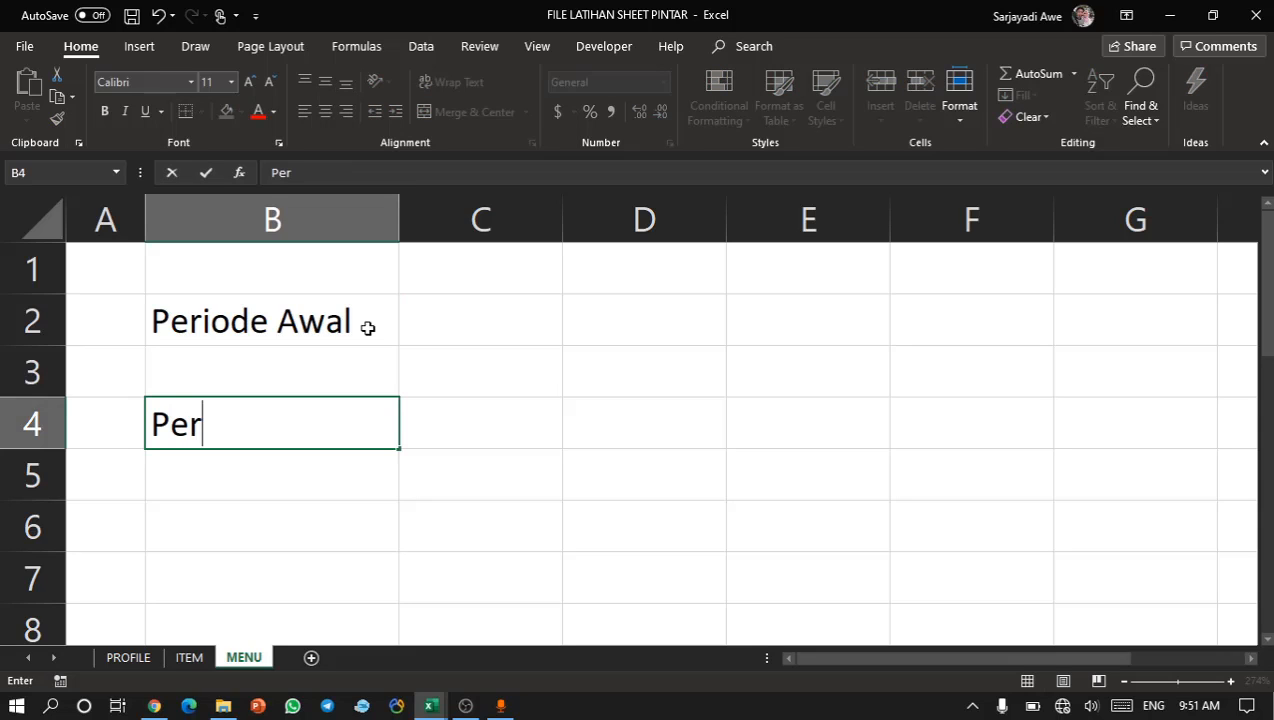
{"action": "type", "text": "ios"}
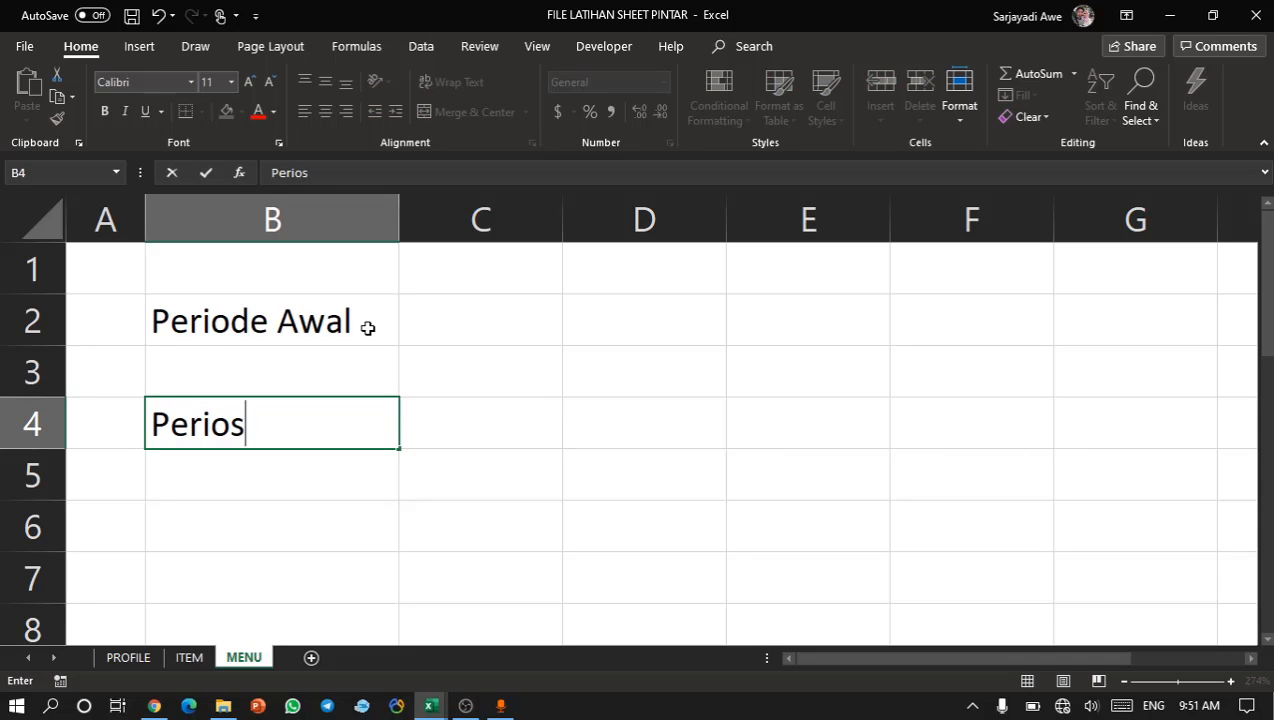
{"action": "key", "text": "BackSpace"}
{"action": "type", "text": "de Akhir"}
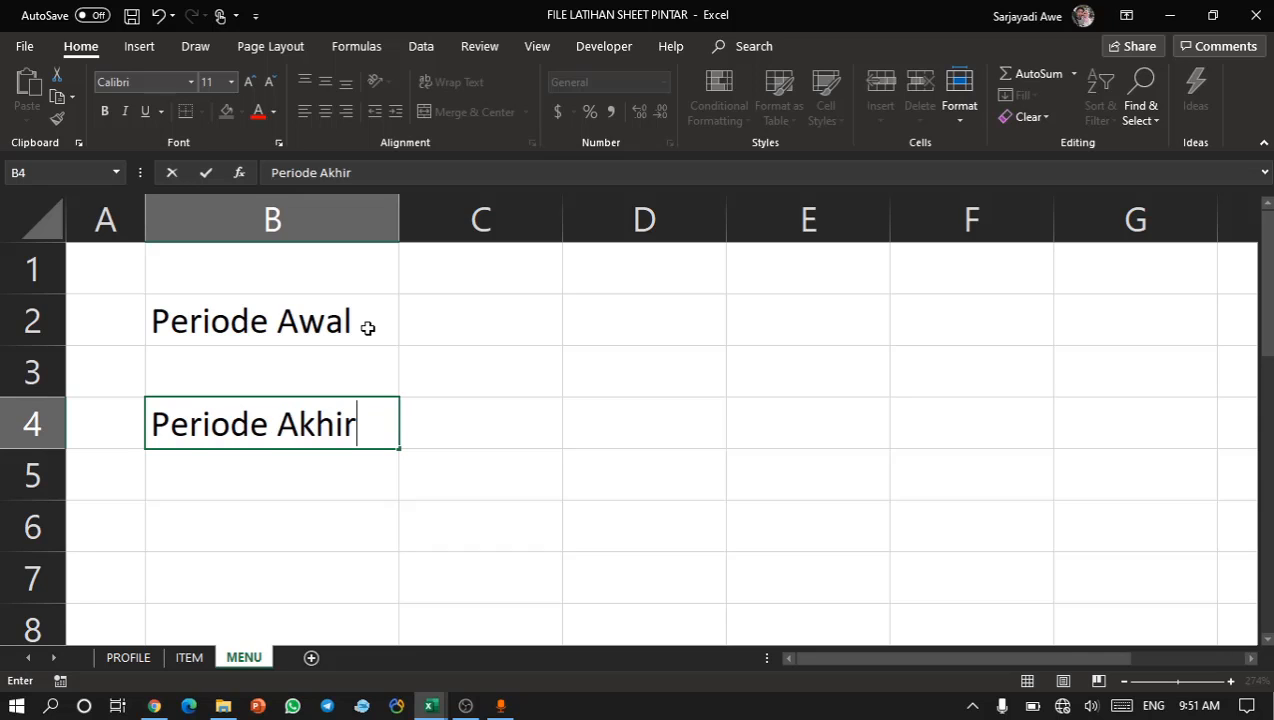
{"action": "key", "text": "Return"}
Narrow column C to a thin spacer and widen column D to about the width of column B.
{"action": "left_click", "coordinate": [476, 320]}
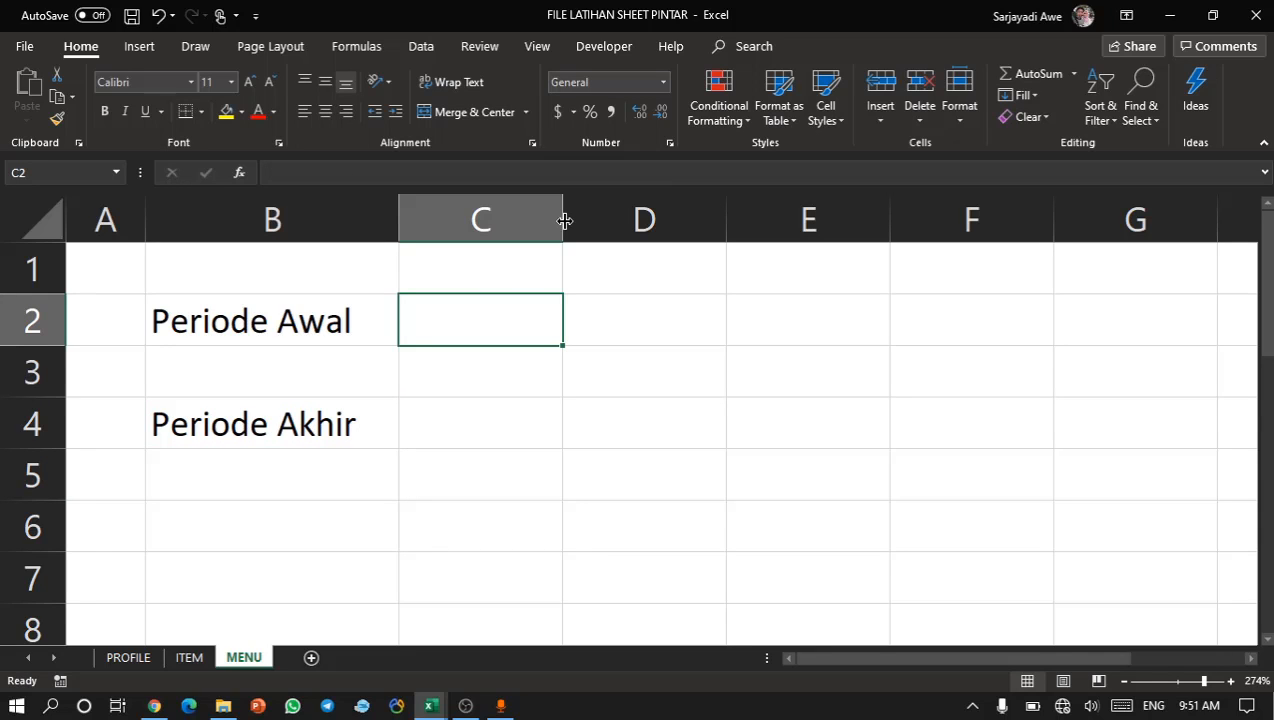
{"action": "left_click_drag", "start_coordinate": [563, 220], "coordinate": [427, 220]}
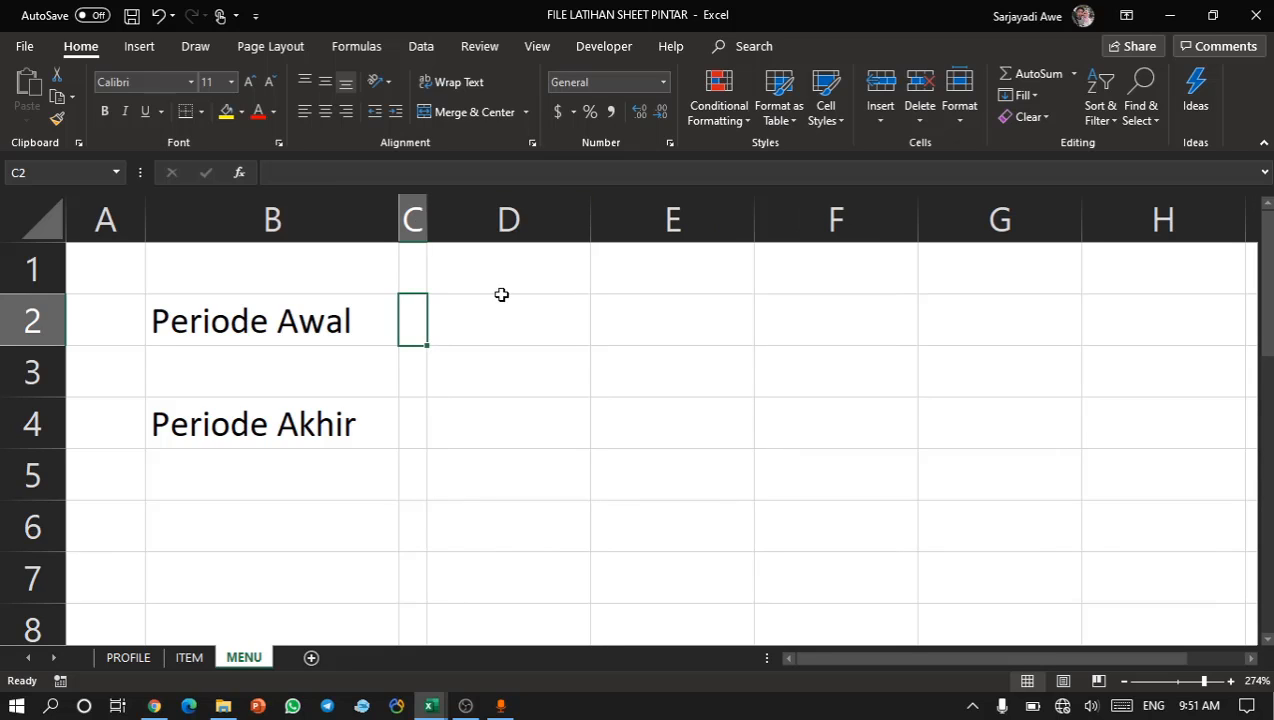
{"action": "left_click", "coordinate": [500, 325]}
{"action": "left_click_drag", "start_coordinate": [586, 214], "coordinate": [676, 225]}
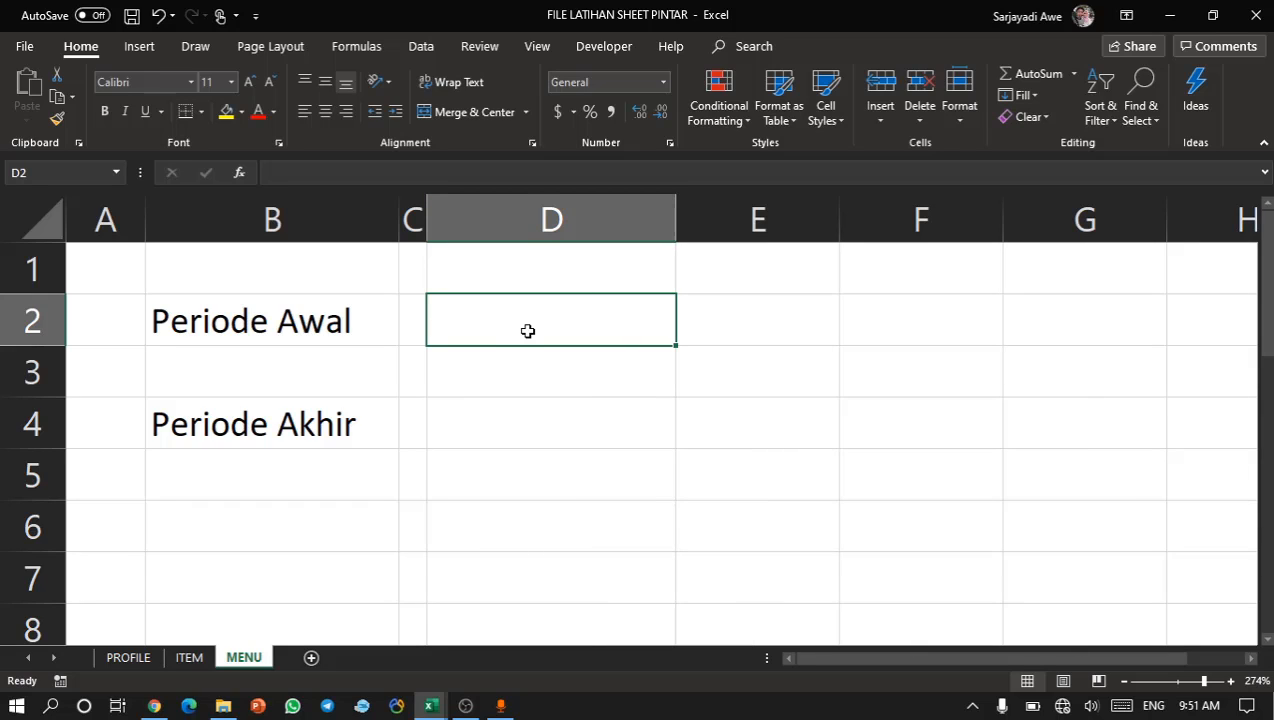
Enter the start date 1/1/2020 in cell D2 beside Periode Awal.
{"action": "type", "text": "1/"}
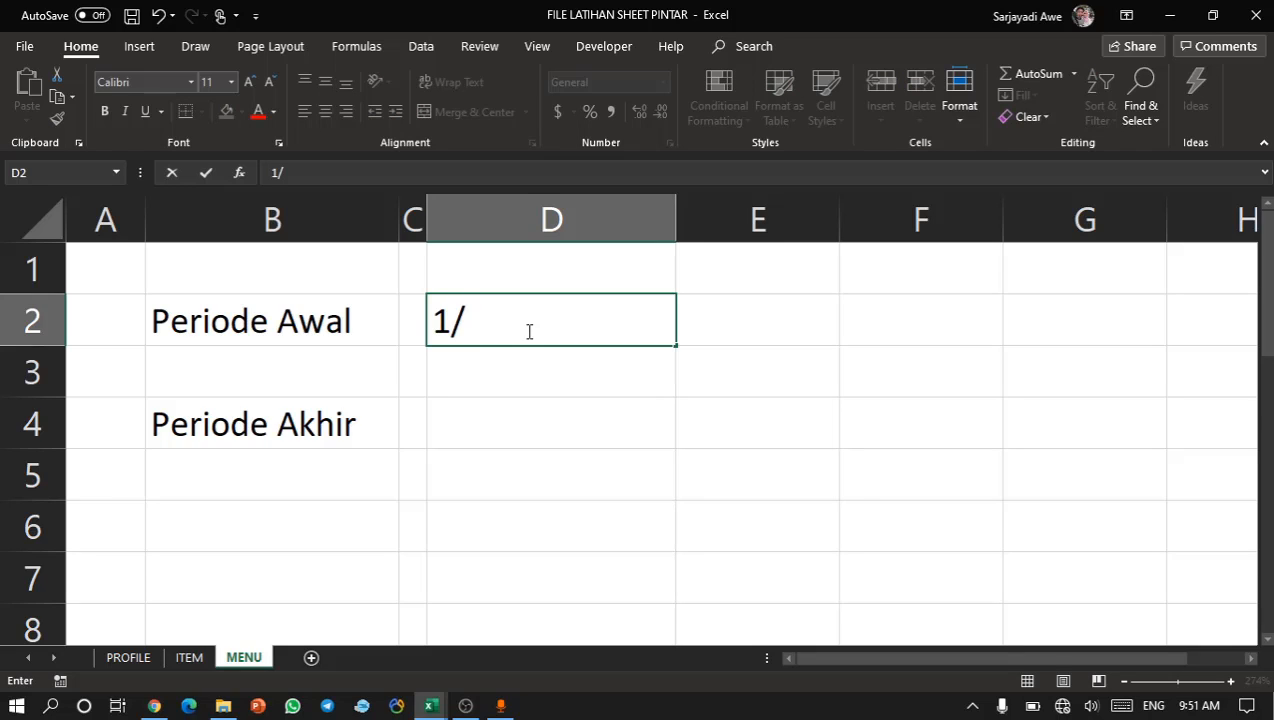
{"action": "type", "text": "2"}
{"action": "key", "text": "BackSpace"}
{"action": "type", "text": "1/2020"}
{"action": "key", "text": "Return"}
{"action": "key", "text": "Down"}
{"action": "key", "text": "Up"}
{"action": "key", "text": "Up"}
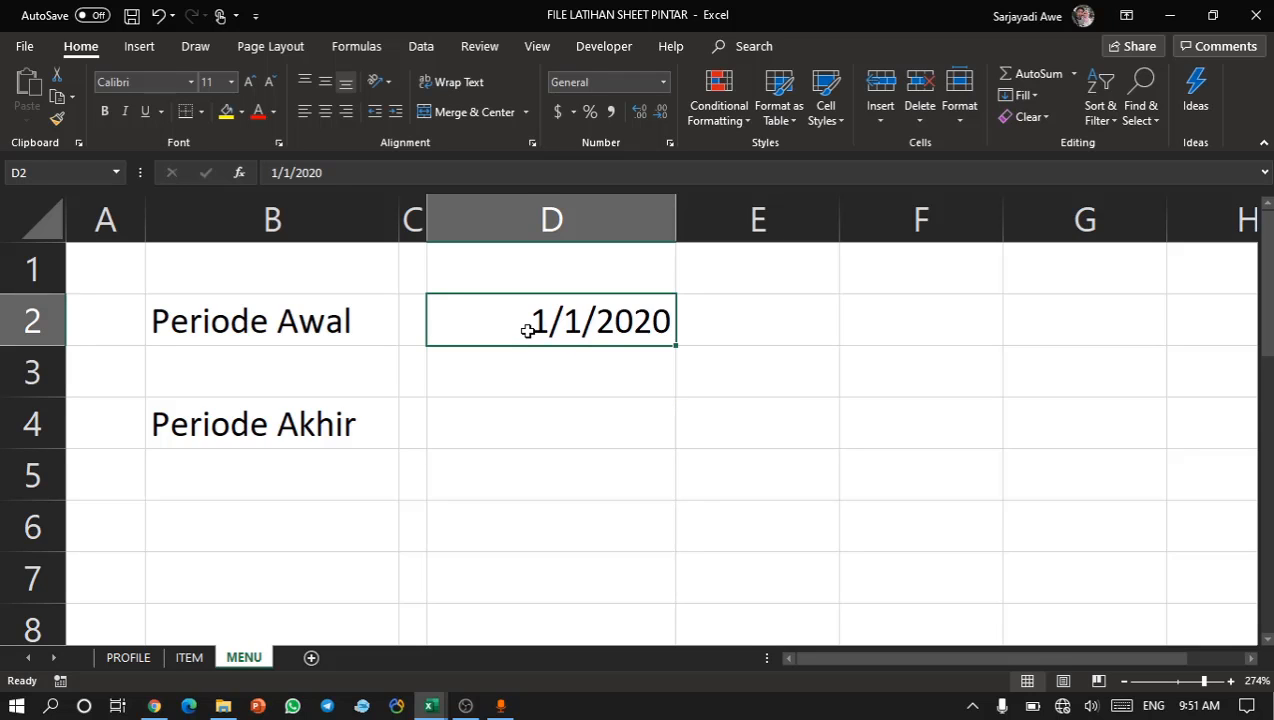
Enter the end date 1/30/2020 in cell D4 beside Periode Akhir.
{"action": "left_click", "coordinate": [502, 436]}
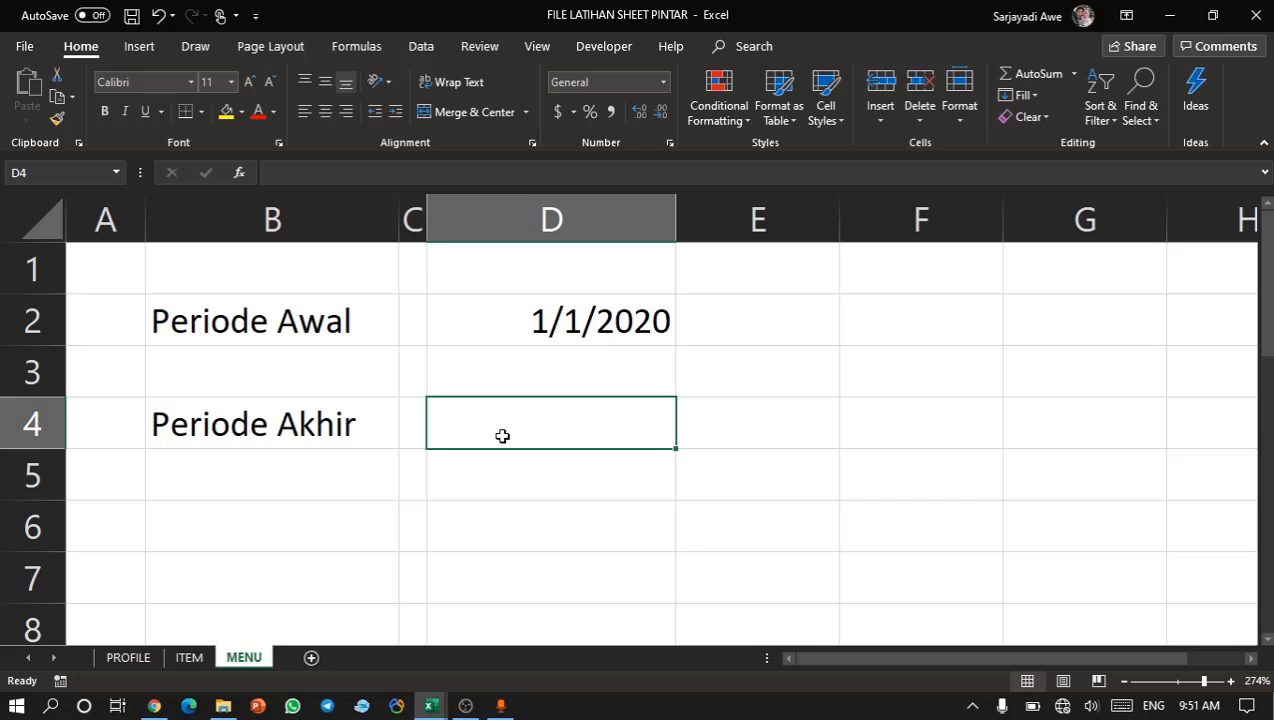
{"action": "type", "text": "20"}
{"action": "key", "text": "BackSpace"}
{"action": "key", "text": "BackSpace"}
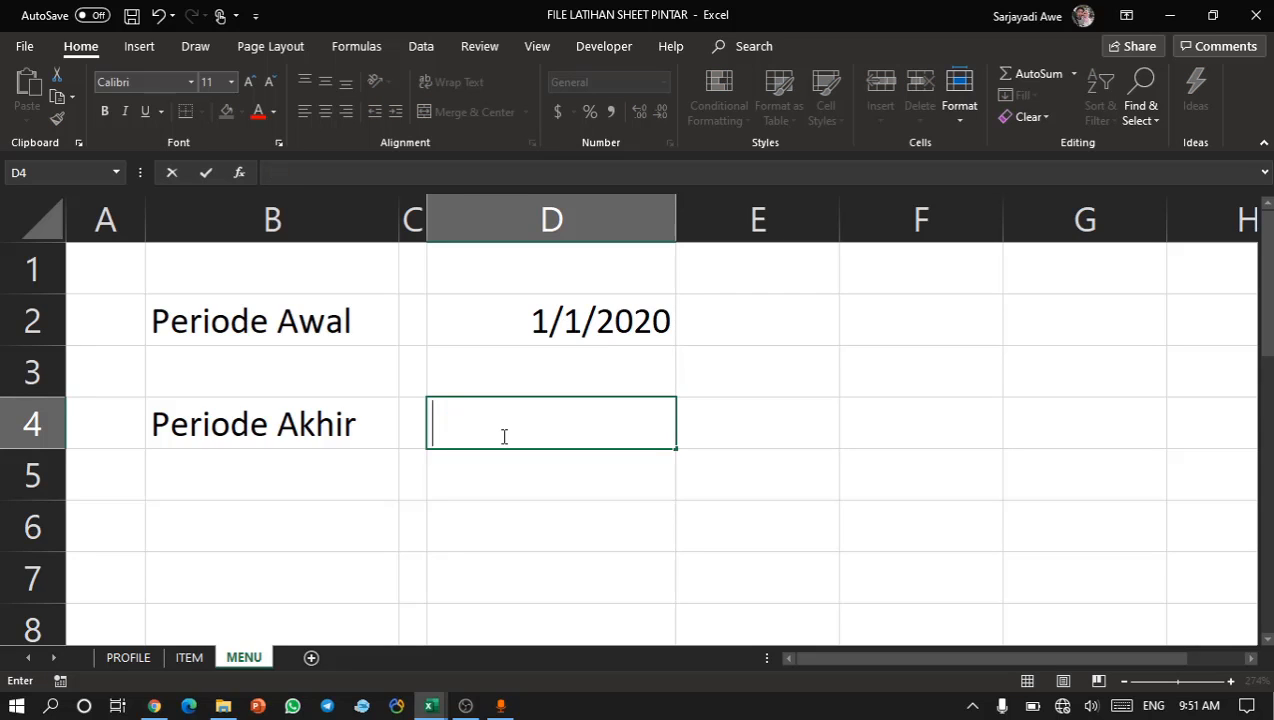
{"action": "type", "text": "1/20"}
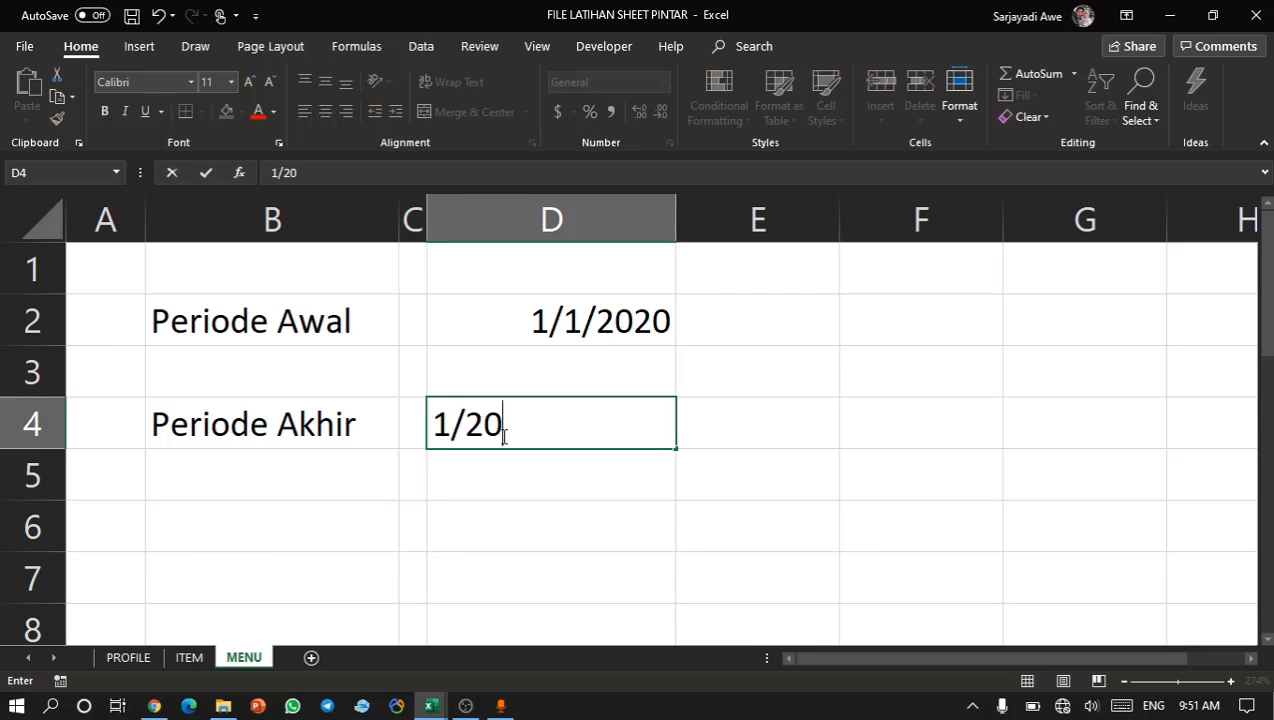
{"action": "key", "text": "BackSpace"}
{"action": "key", "text": "BackSpace"}
{"action": "type", "text": "30/2020"}
{"action": "key", "text": "Return"}
{"action": "left_click", "coordinate": [549, 341]}
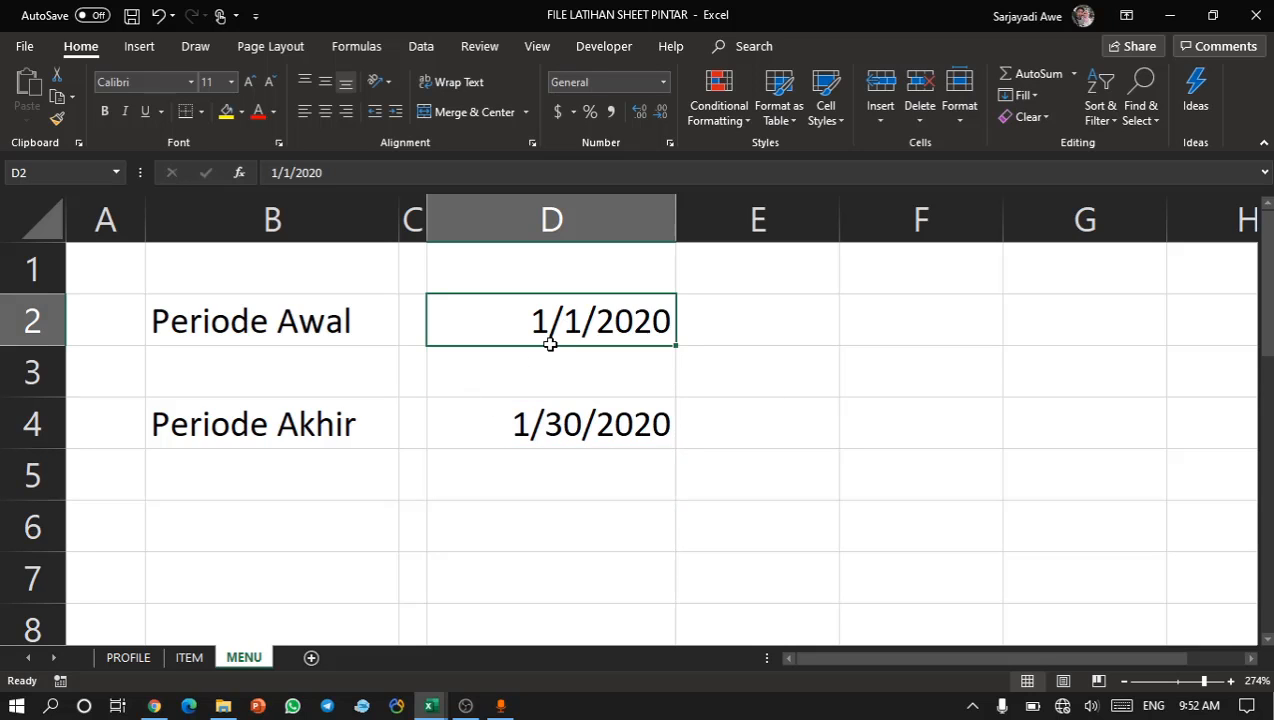
{"action": "left_click", "coordinate": [551, 428]}
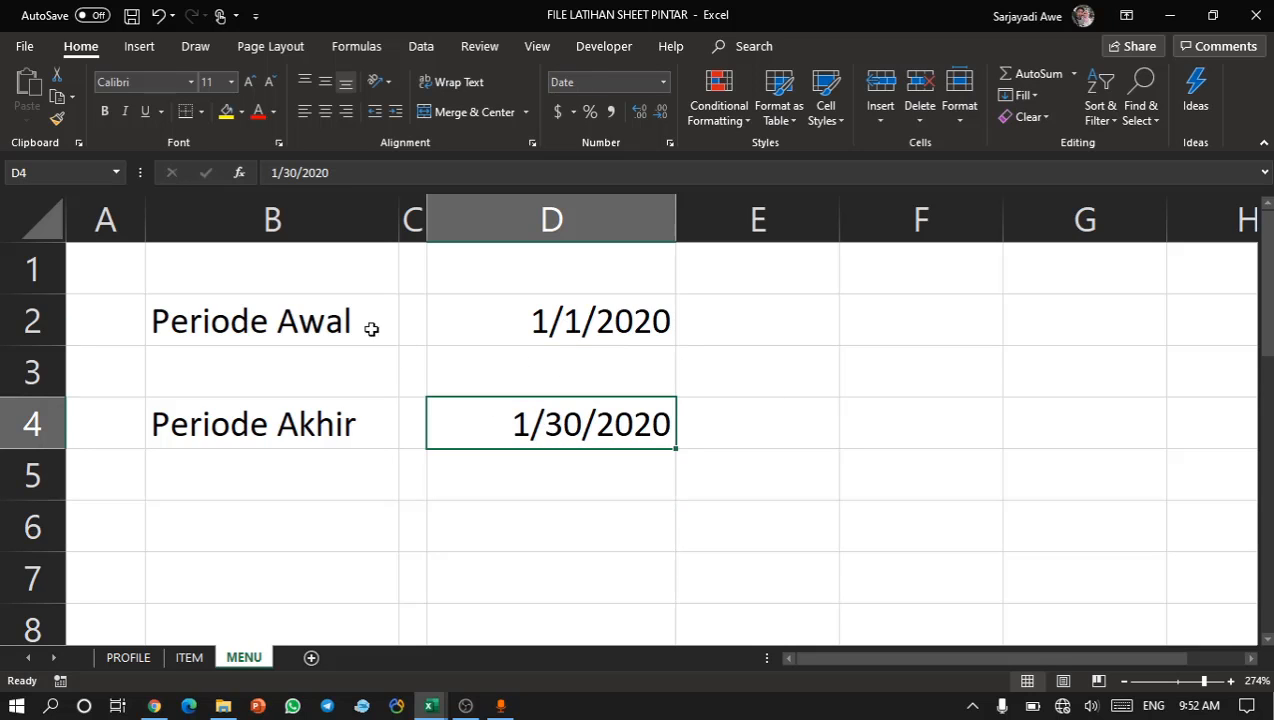
{"action": "left_click", "coordinate": [514, 324]}
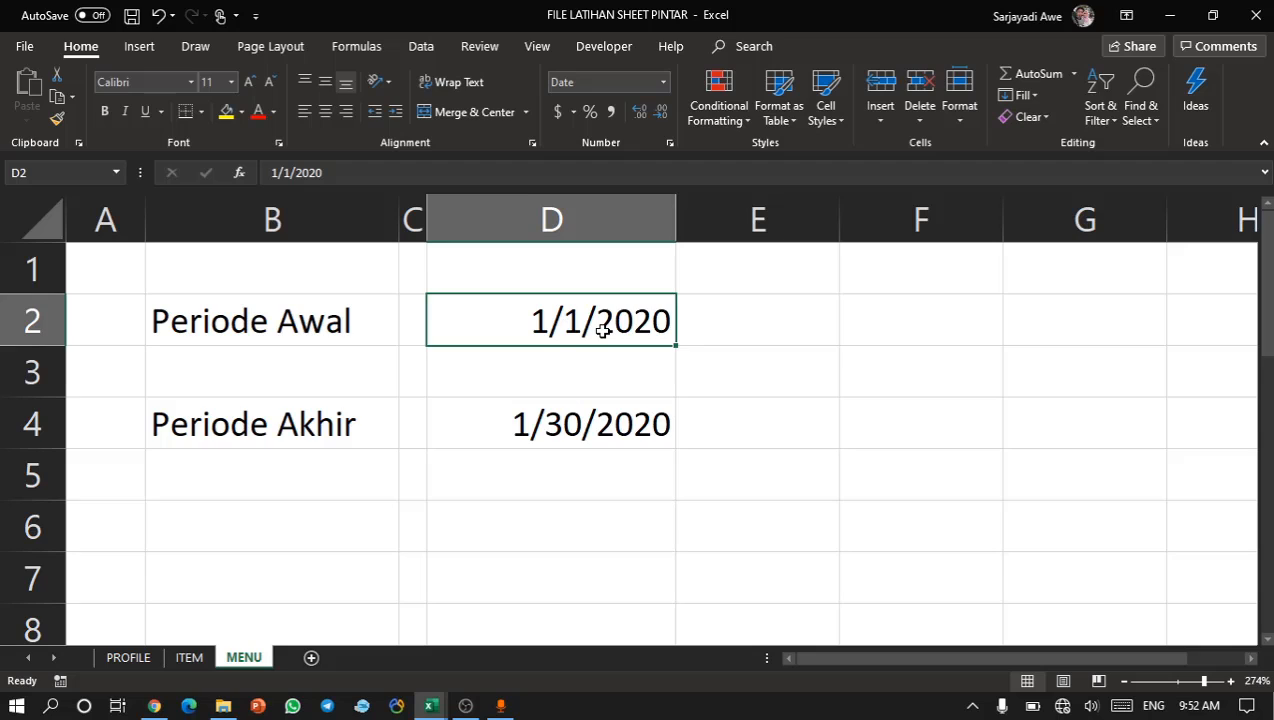
{"action": "left_click_drag", "start_coordinate": [555, 342], "coordinate": [563, 418]}
{"action": "left_click", "coordinate": [563, 418]}
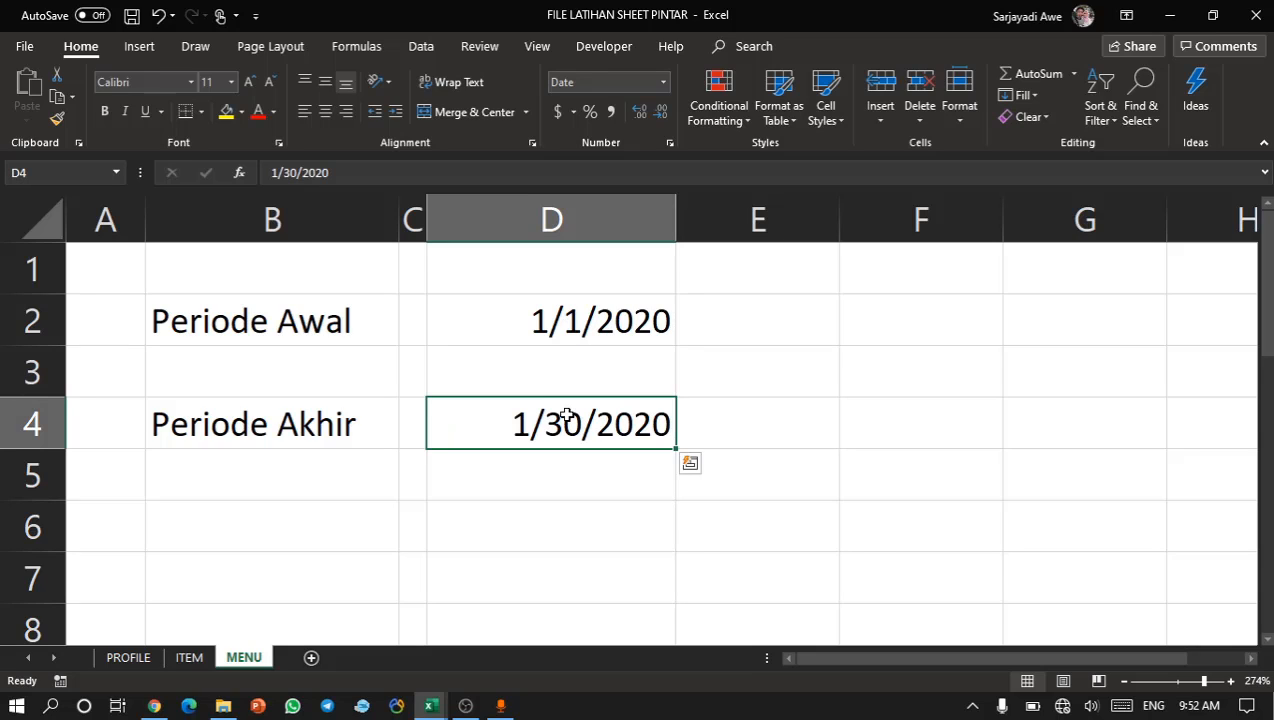
{"action": "left_click", "coordinate": [562, 336]}
{"action": "left_click", "coordinate": [54, 172]}
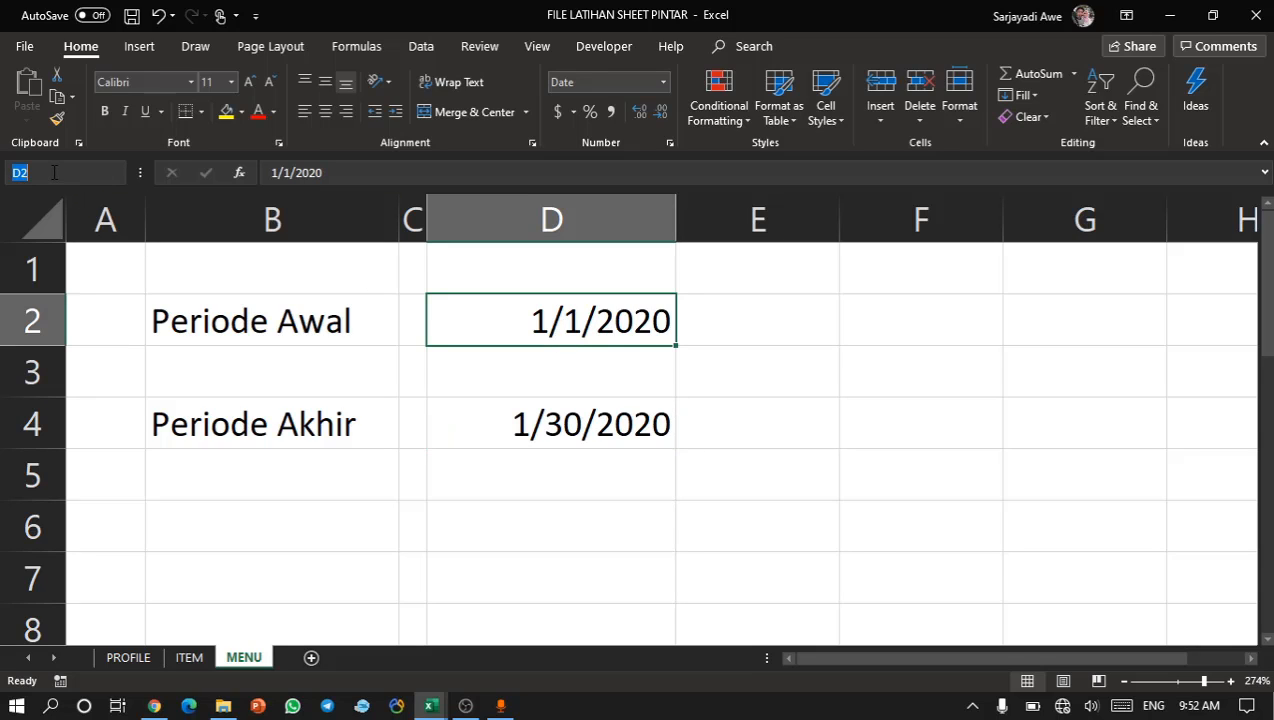
{"action": "left_click", "coordinate": [188, 321]}
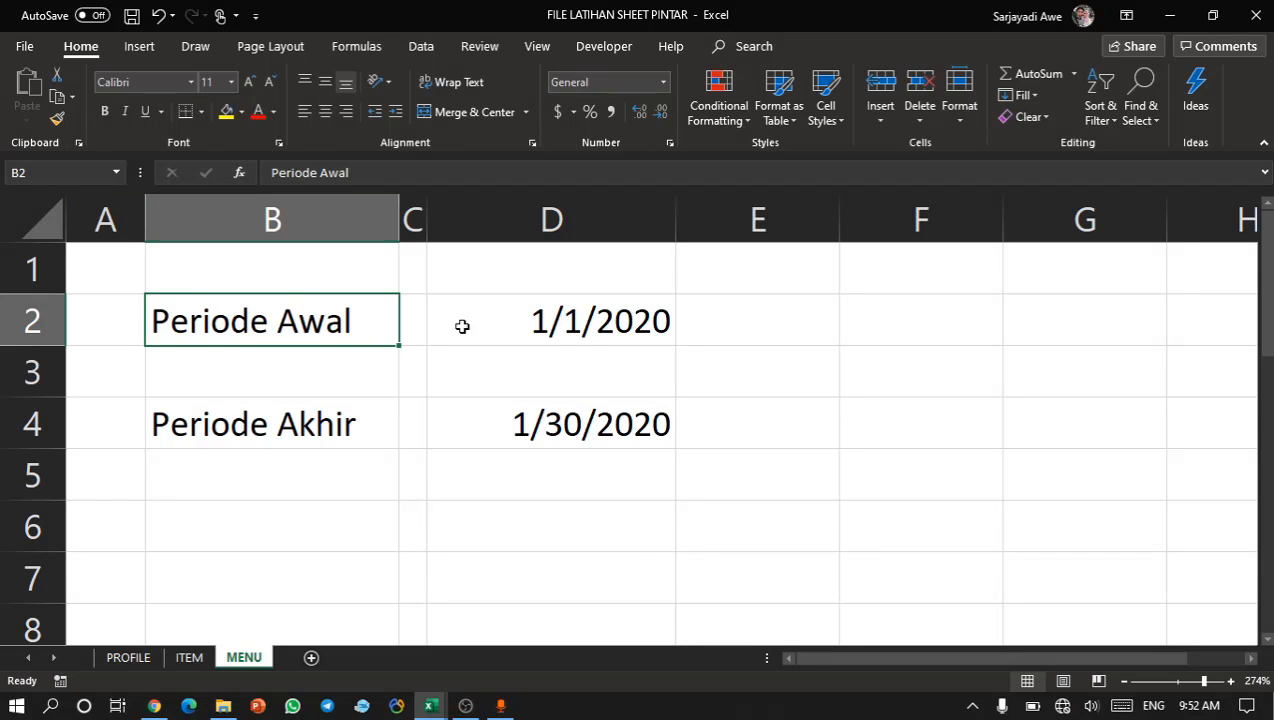
Define the cell name awal for the start date in D2.
{"action": "left_click", "coordinate": [606, 318]}
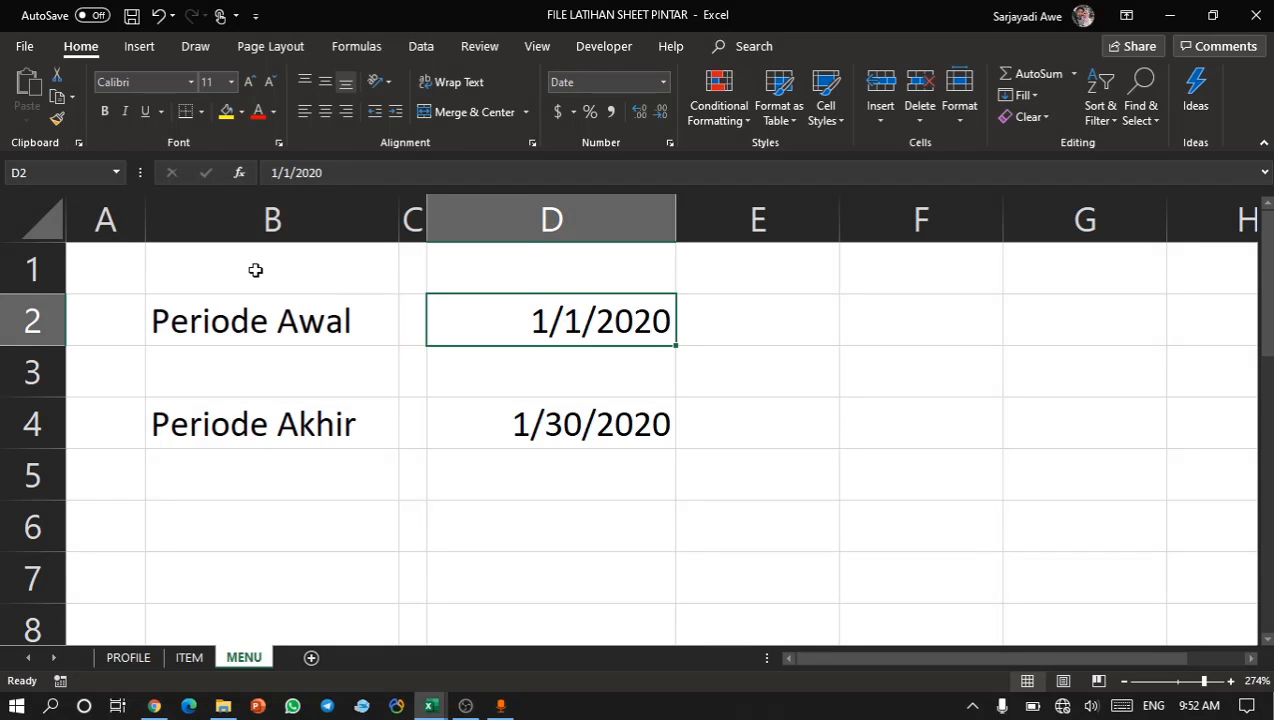
{"action": "left_click", "coordinate": [44, 173]}
{"action": "type", "text": "awal"}
{"action": "key", "text": "Return"}
Define the cell name akhir for the end date in D4.
{"action": "left_click", "coordinate": [536, 448]}
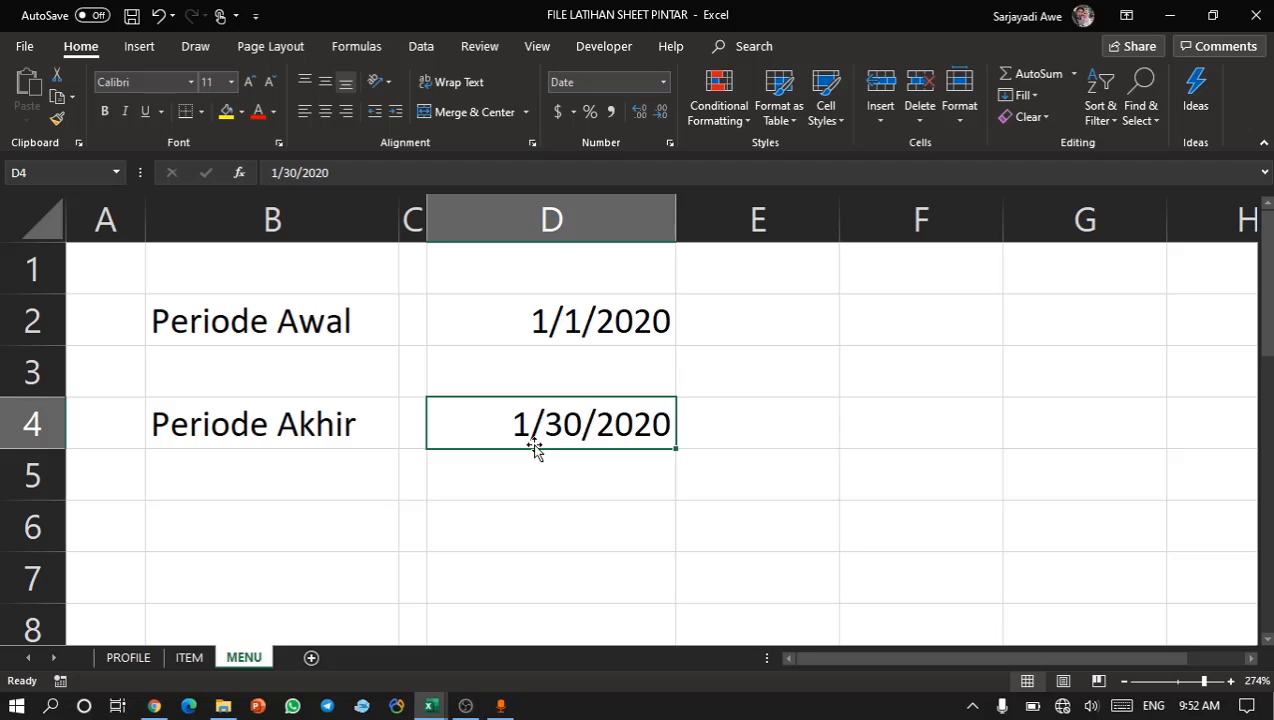
{"action": "left_click", "coordinate": [71, 173]}
{"action": "type", "text": "akhir"}
{"action": "key", "text": "Return"}
{"action": "left_click", "coordinate": [233, 340]}
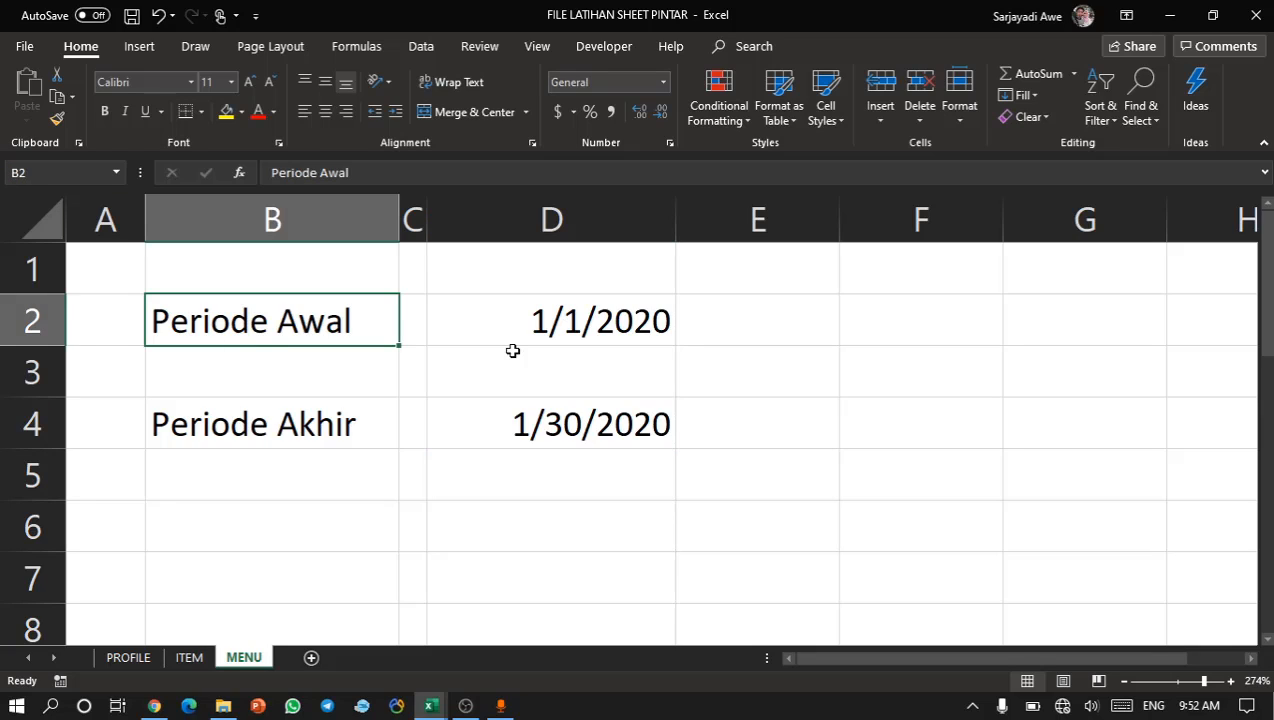
{"action": "left_click", "coordinate": [512, 350]}
Enter the formula ="Periode "&TEXT(awal,"dd-mmm-yyy") in cell B4 of the ITEM sheet, below DAFTAR ITEM.
{"action": "left_click", "coordinate": [189, 657]}
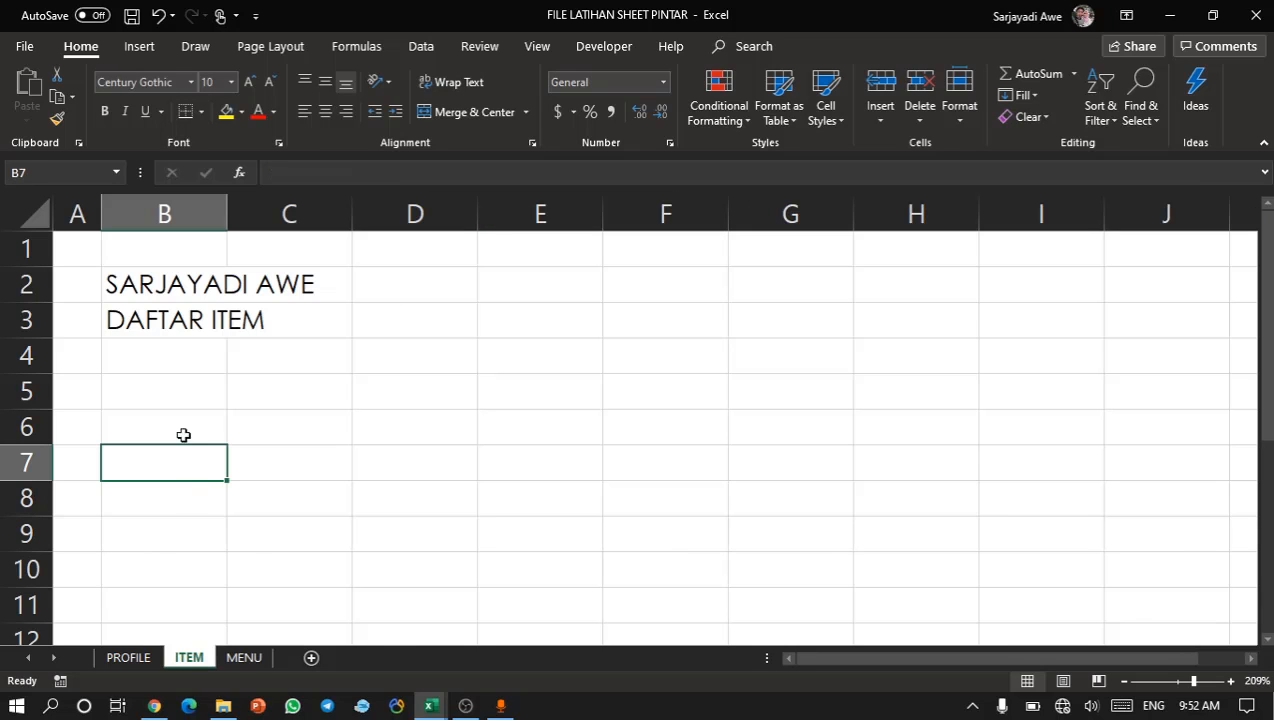
{"action": "left_click", "coordinate": [162, 356]}
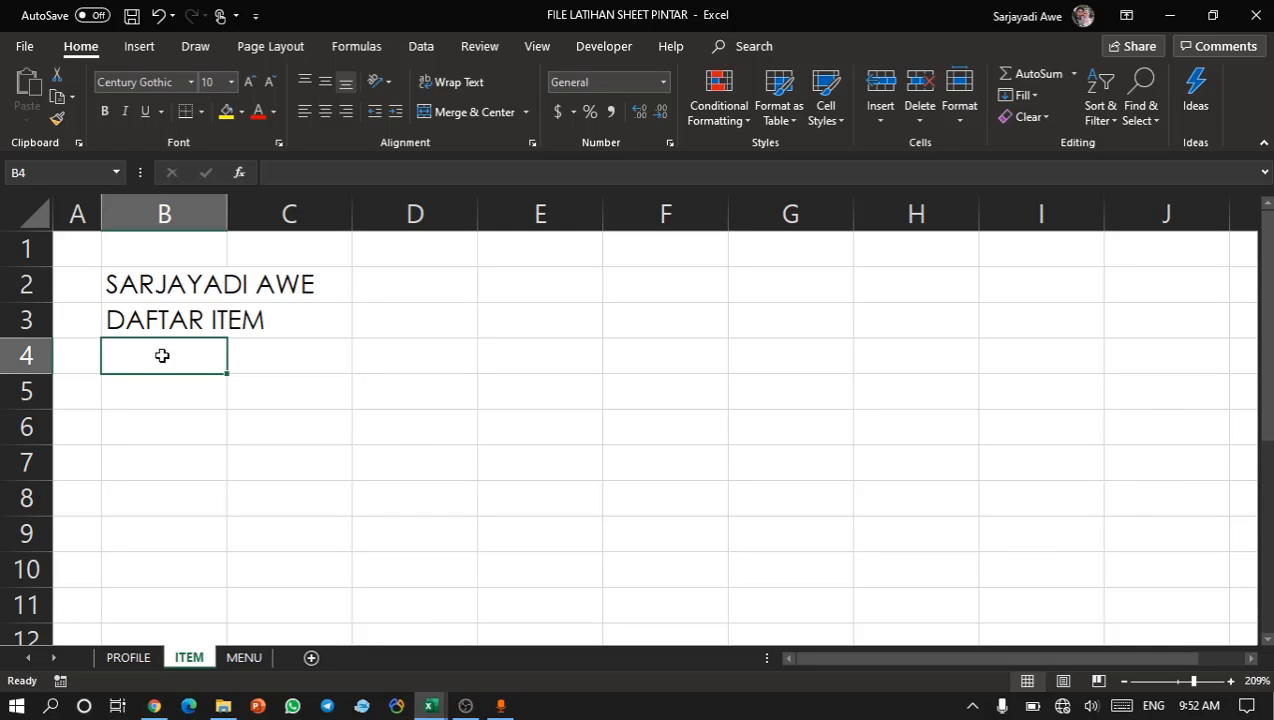
{"action": "type", "text": "="}
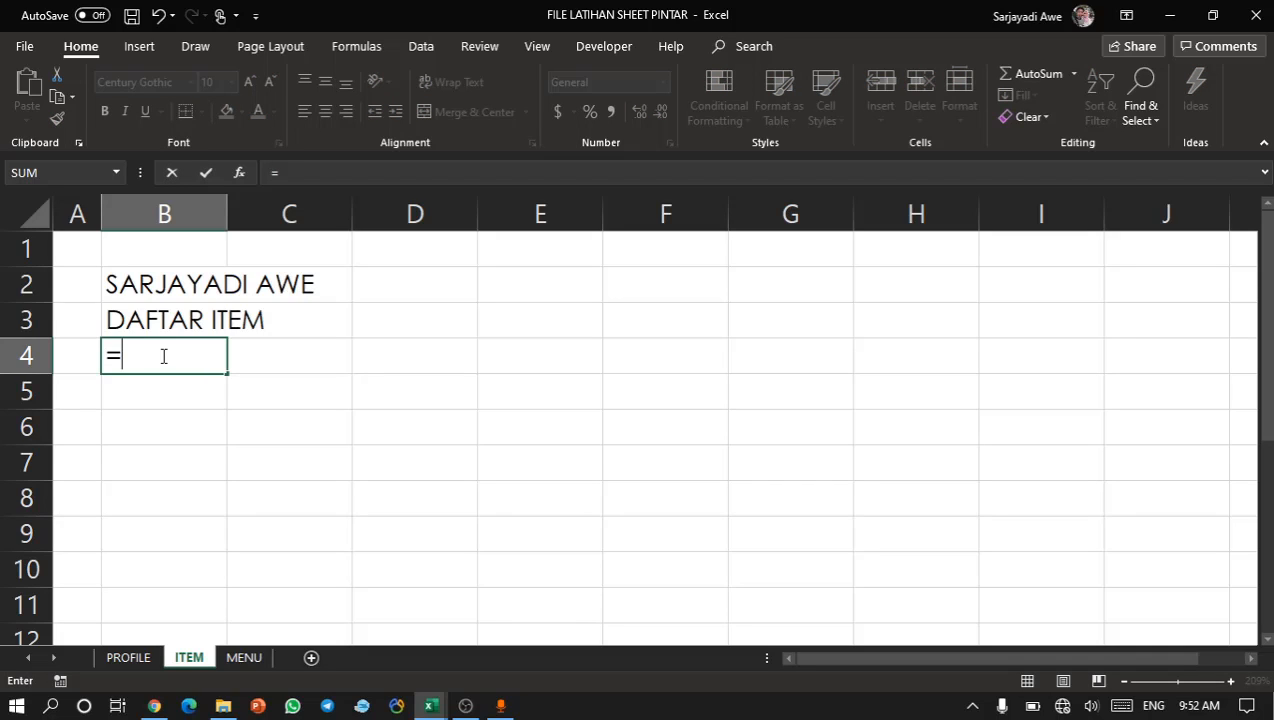
{"action": "type", "text": "\"Peri"}
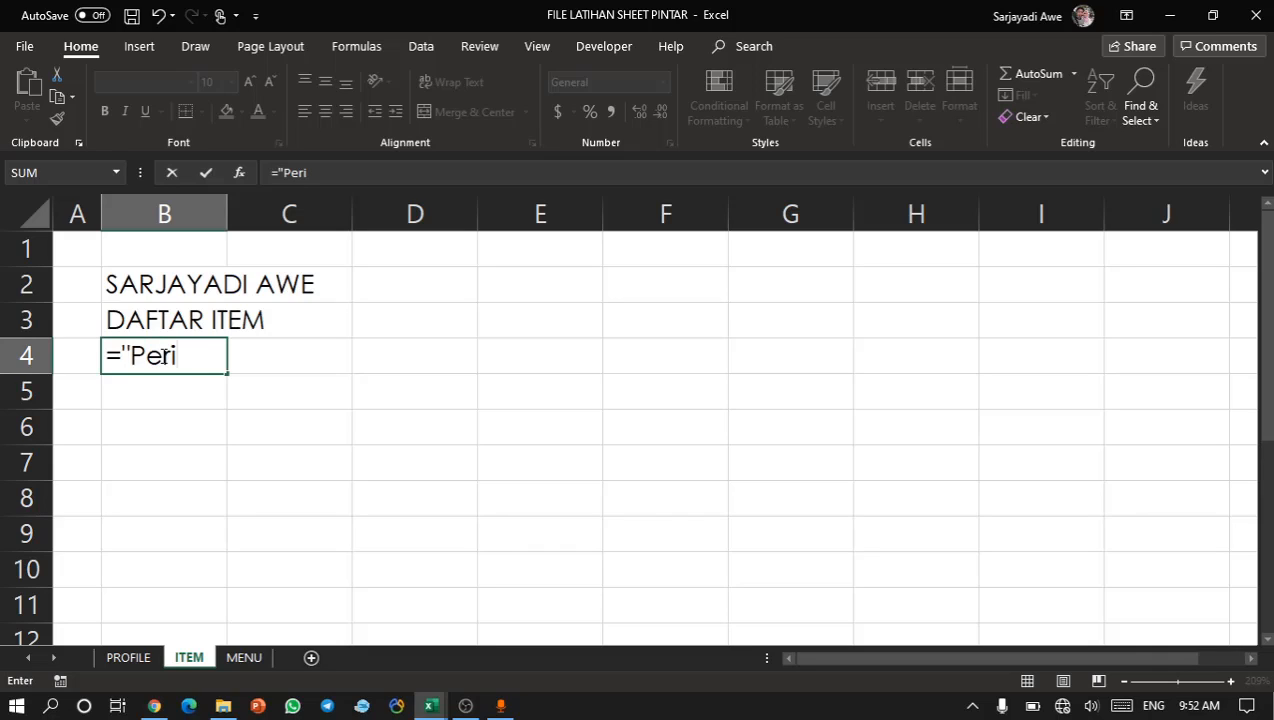
{"action": "type", "text": "ode"}
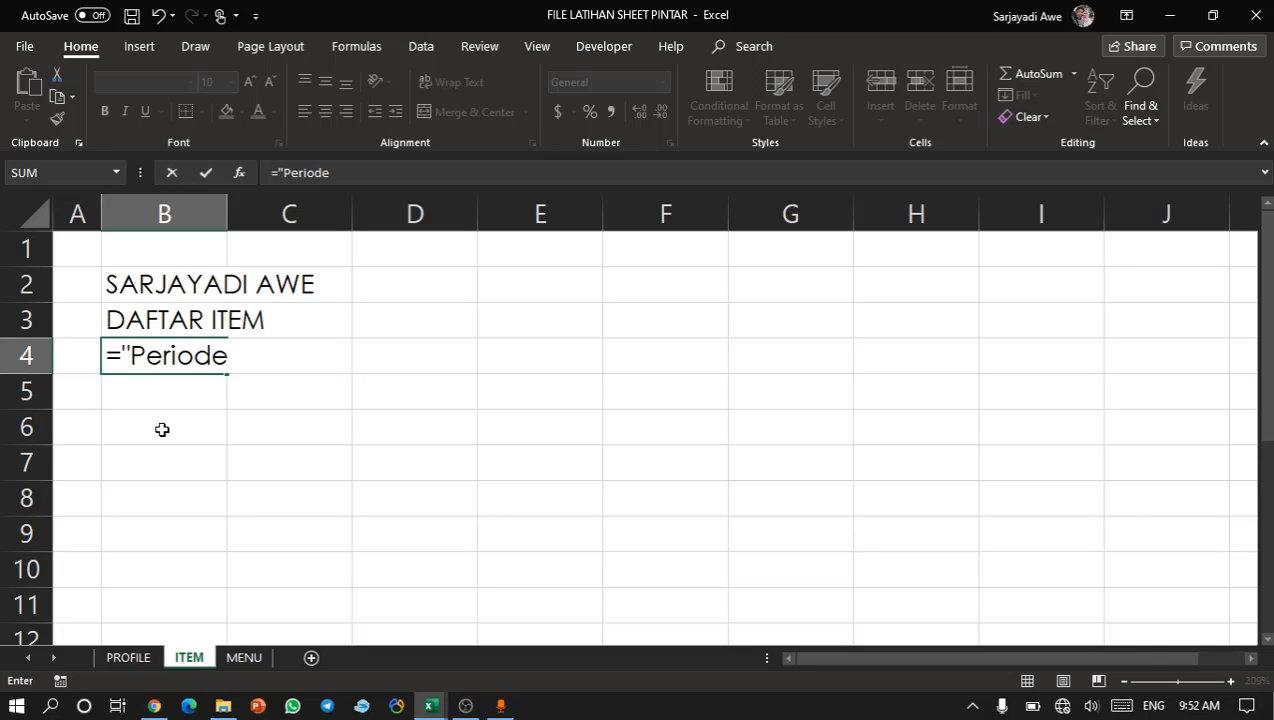
{"action": "type", "text": " \""}
{"action": "type", "text": "&te"}
{"action": "key", "text": "Tab"}
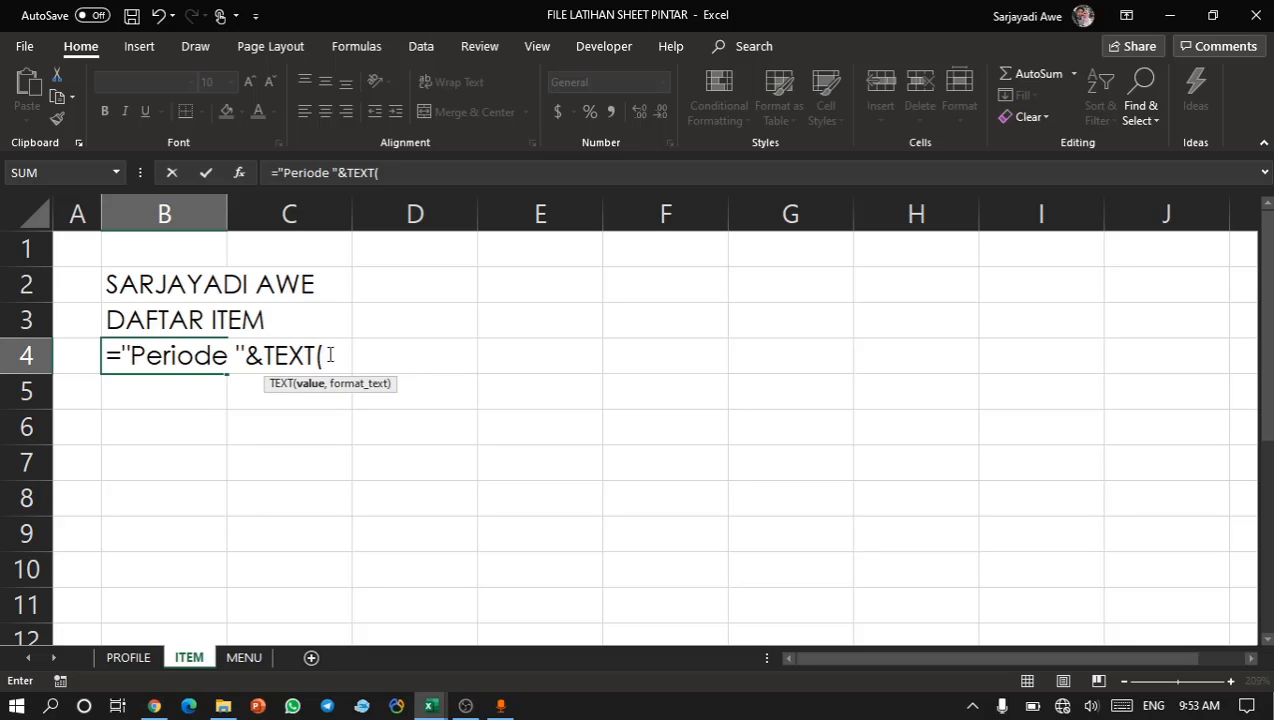
{"action": "type", "text": "awal"}
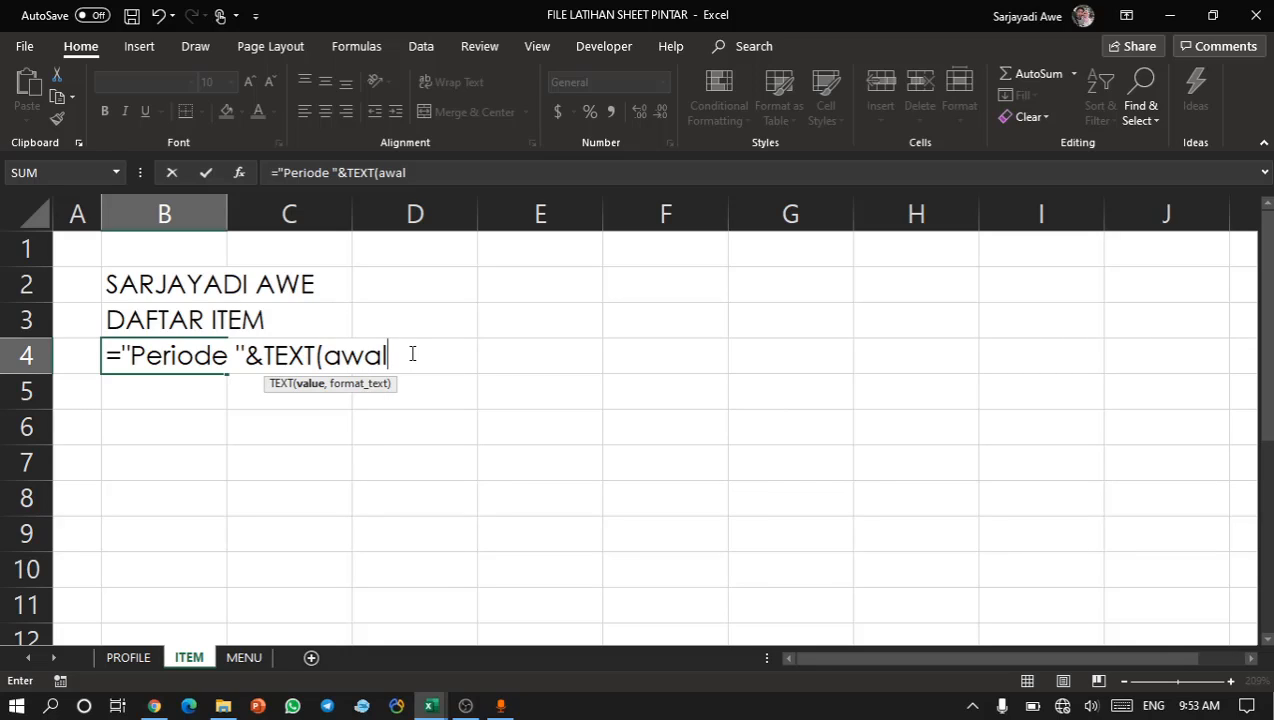
{"action": "type", "text": ","}
{"action": "type", "text": "\"dd-"}
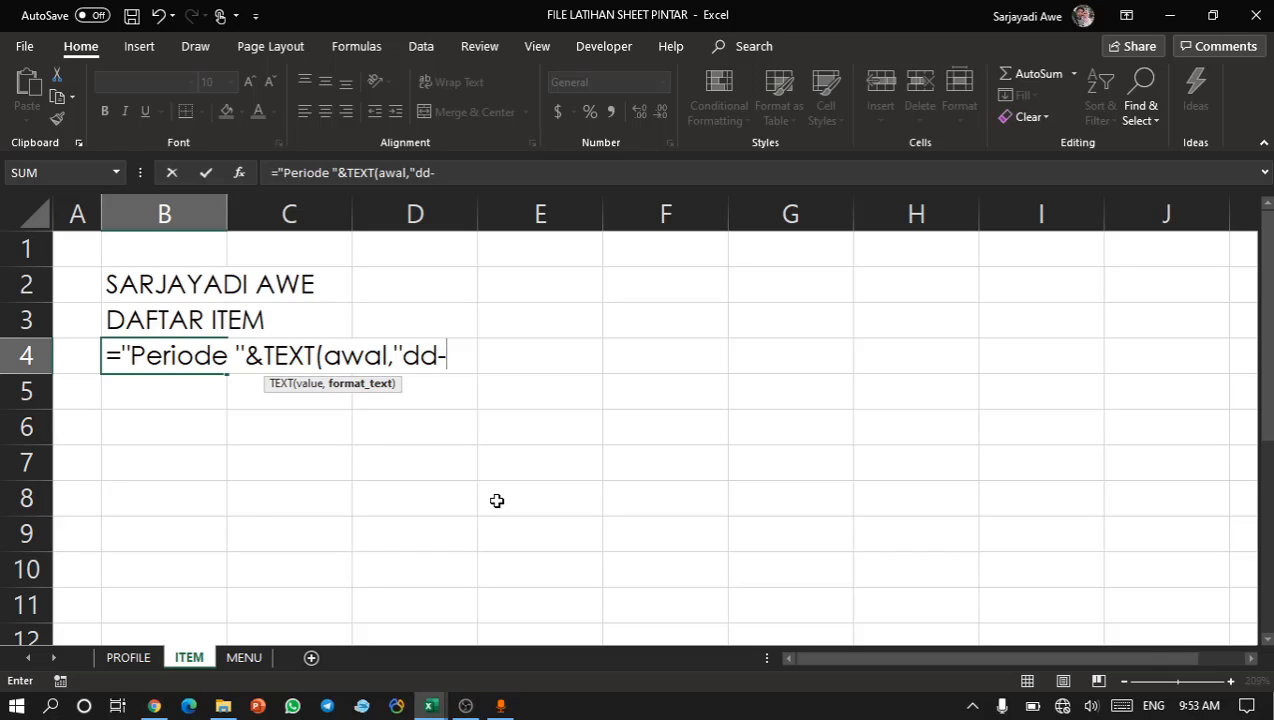
{"action": "type", "text": "mmm"}
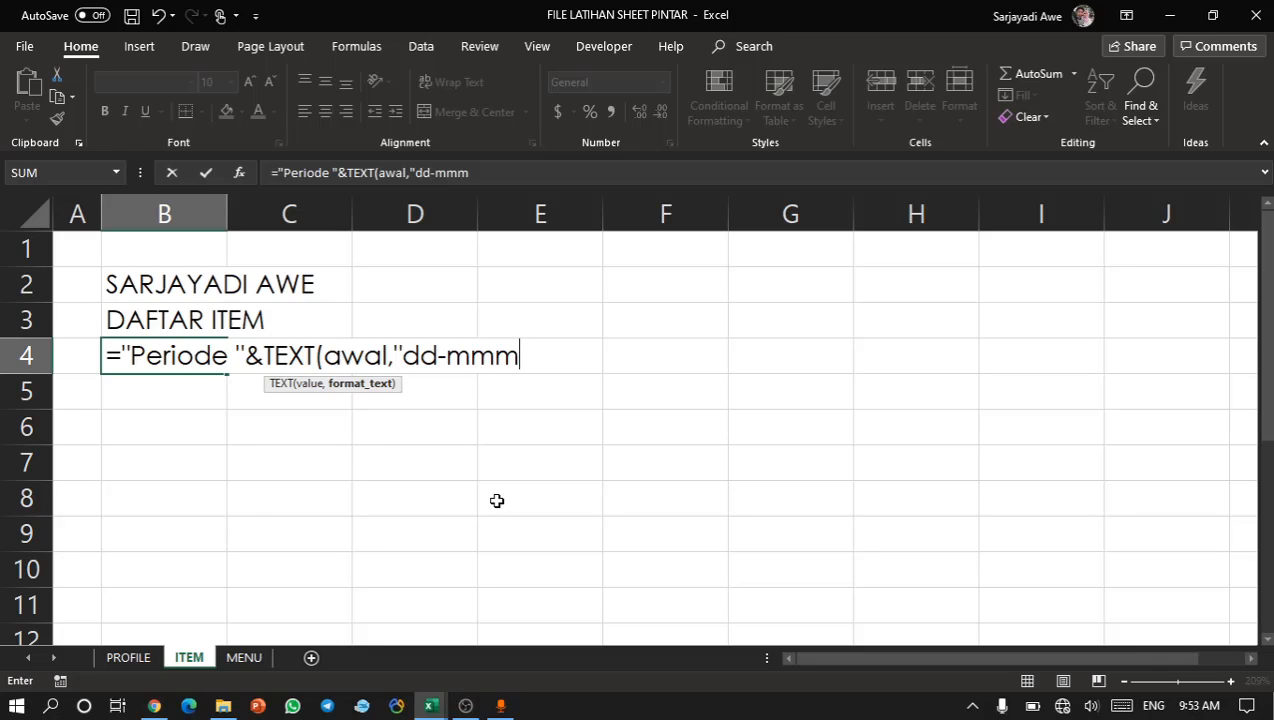
{"action": "type", "text": "-yyy"}
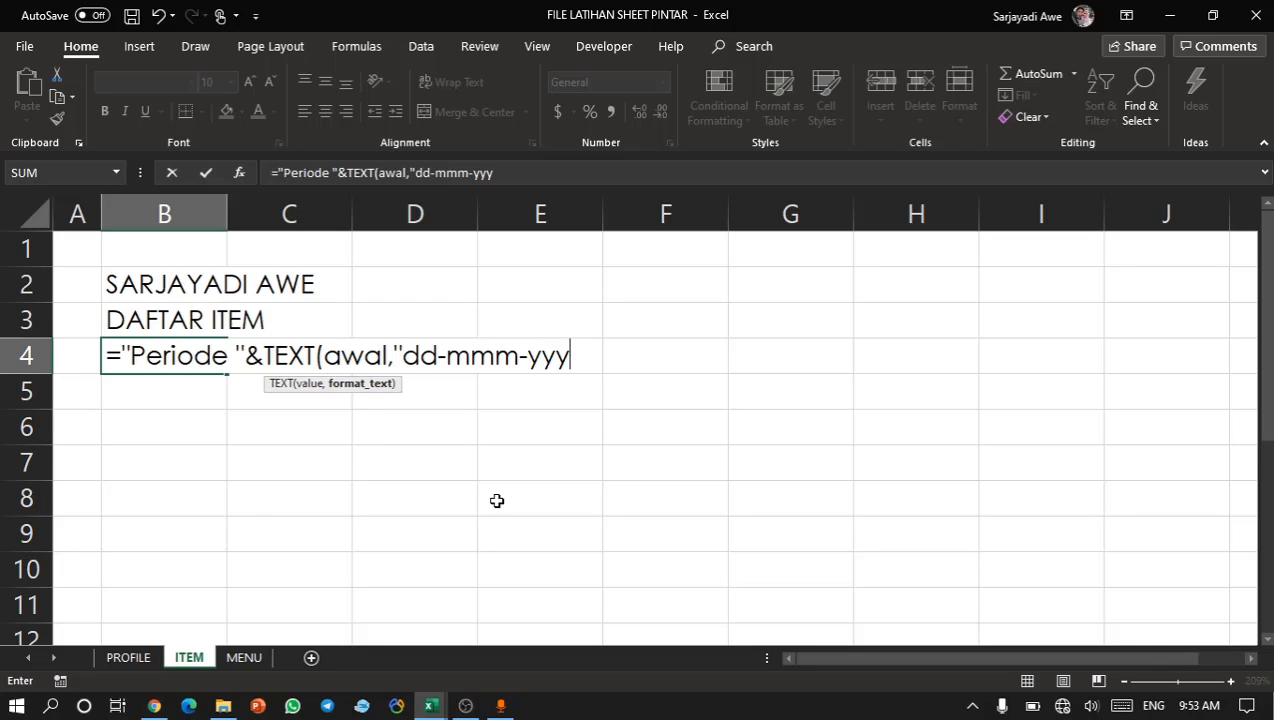
{"action": "type", "text": "\")"}
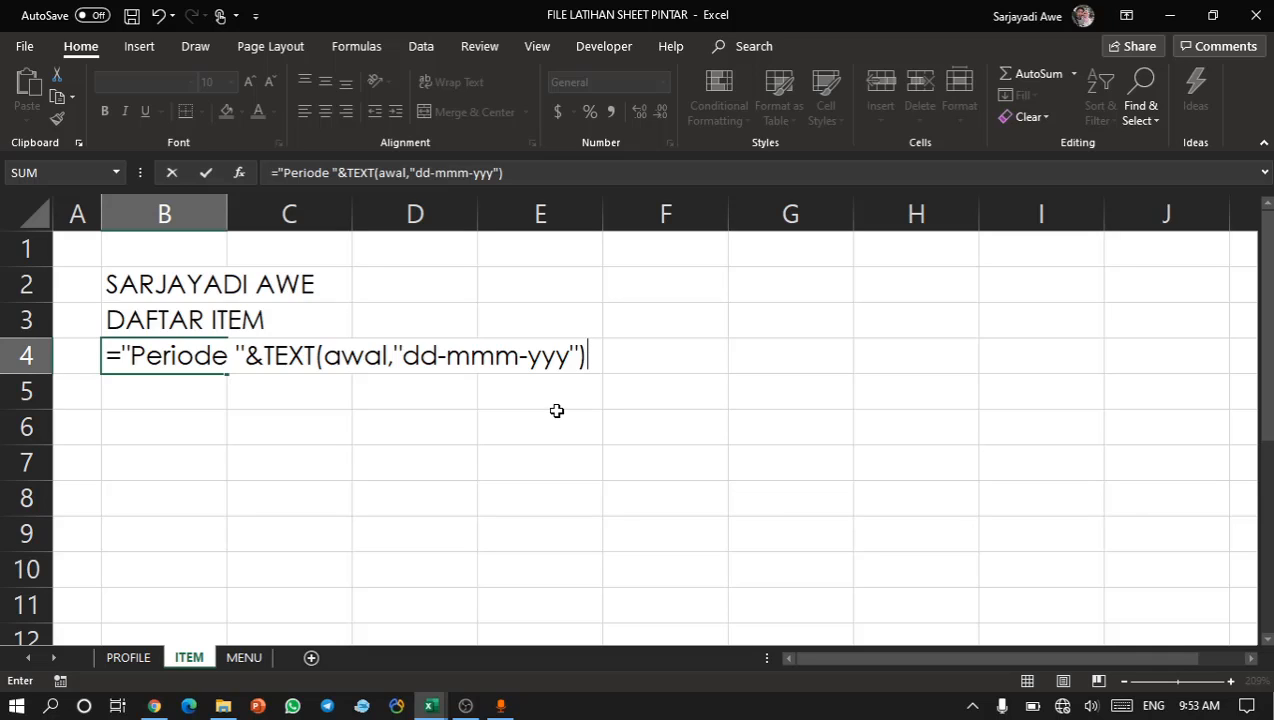
{"action": "key", "text": "Return"}
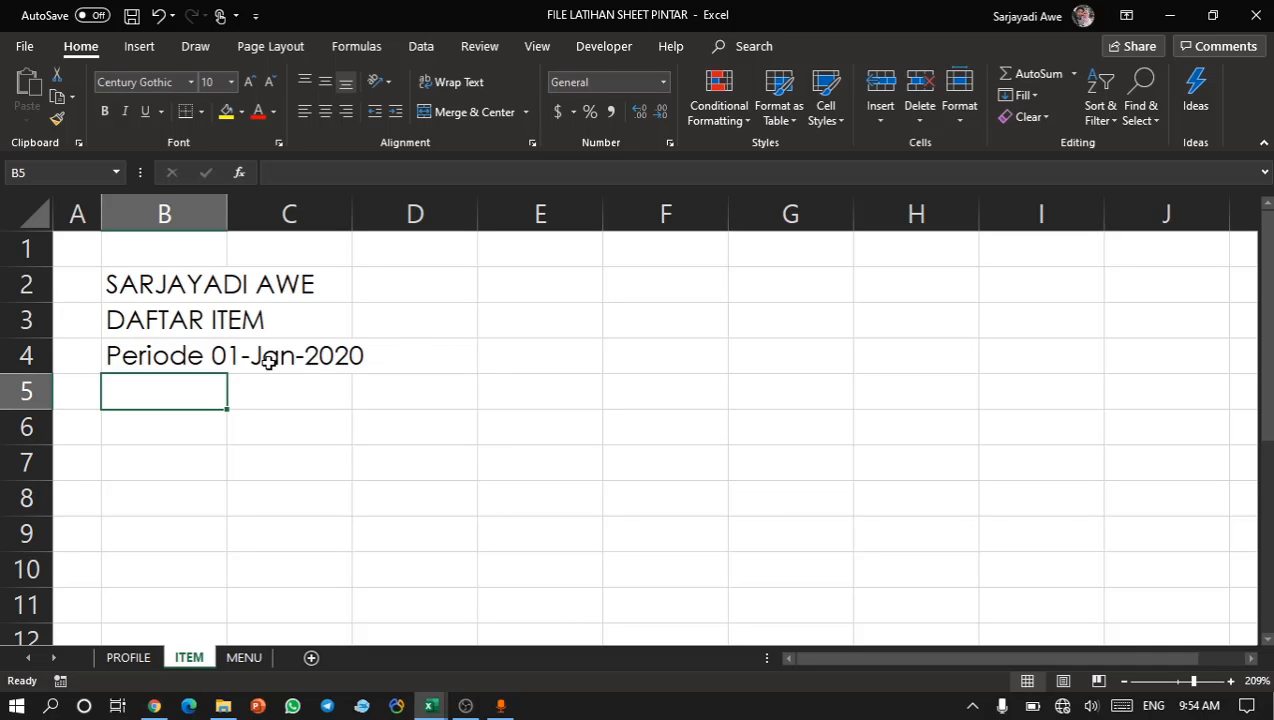
Extend the period formula in B4 with &" sd "&TEXT(akhir,"dd-mmm-yyy") so it includes the end date.
{"action": "left_click", "coordinate": [198, 352]}
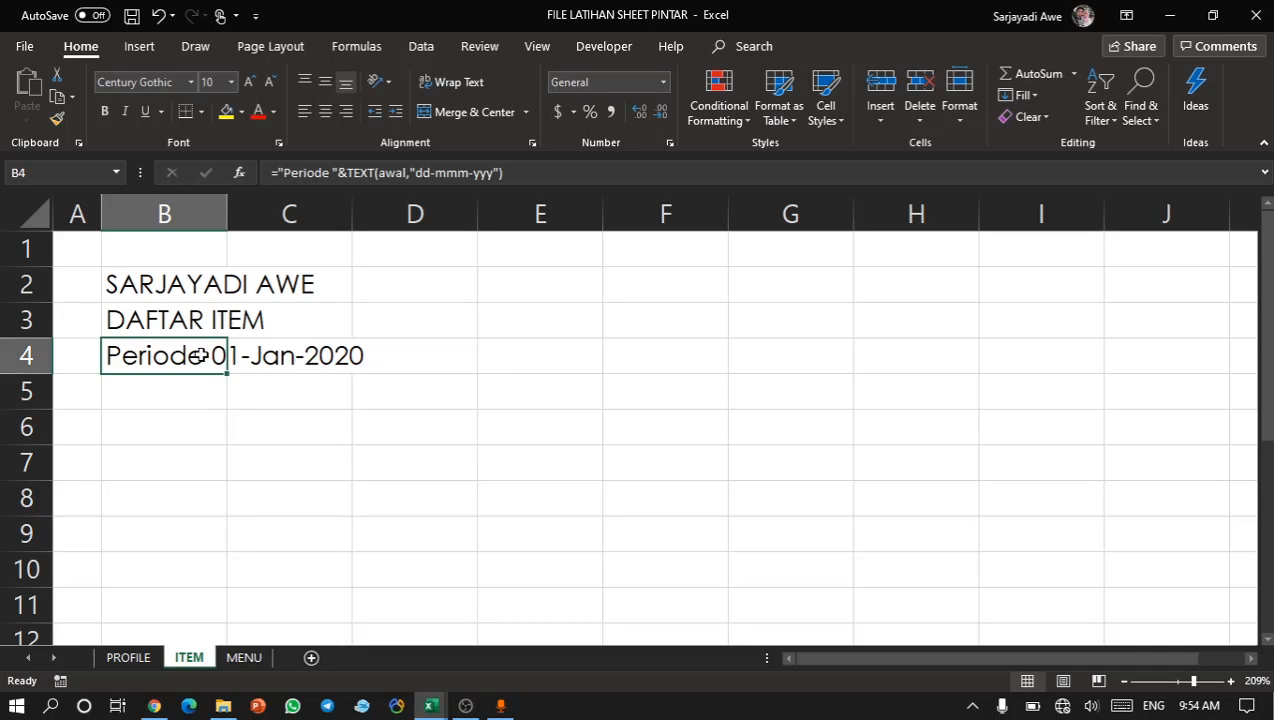
{"action": "left_click", "coordinate": [346, 362]}
{"action": "left_click", "coordinate": [175, 355]}
{"action": "double_click", "coordinate": [175, 355]}
{"action": "left_click", "coordinate": [600, 356]}
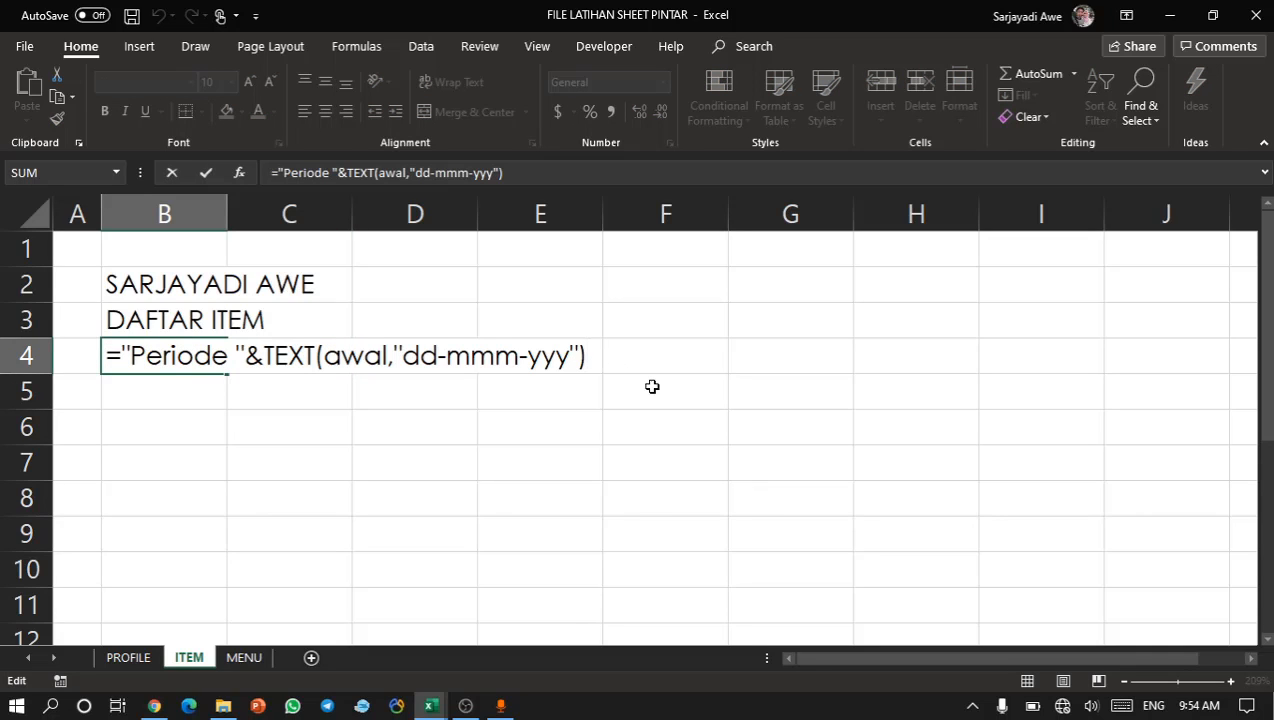
{"action": "type", "text": "&\" sd"}
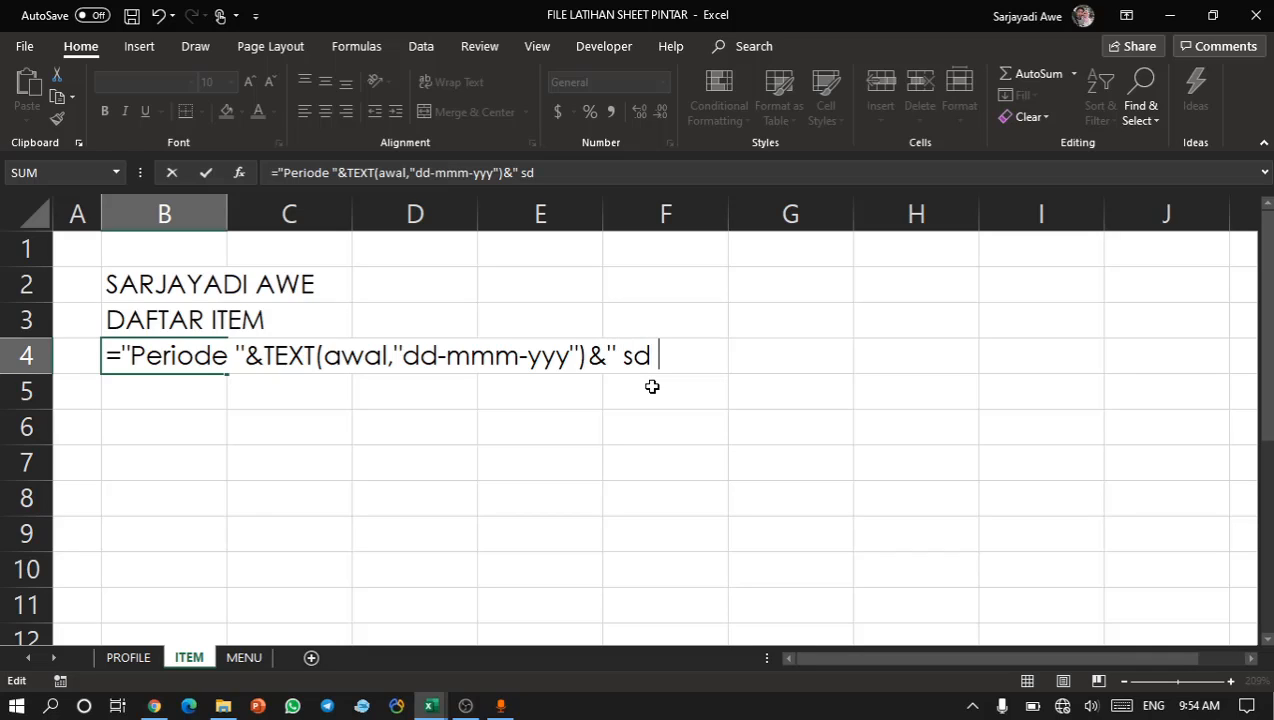
{"action": "type", "text": " \""}
{"action": "type", "text": "&text"}
{"action": "key", "text": "Tab"}
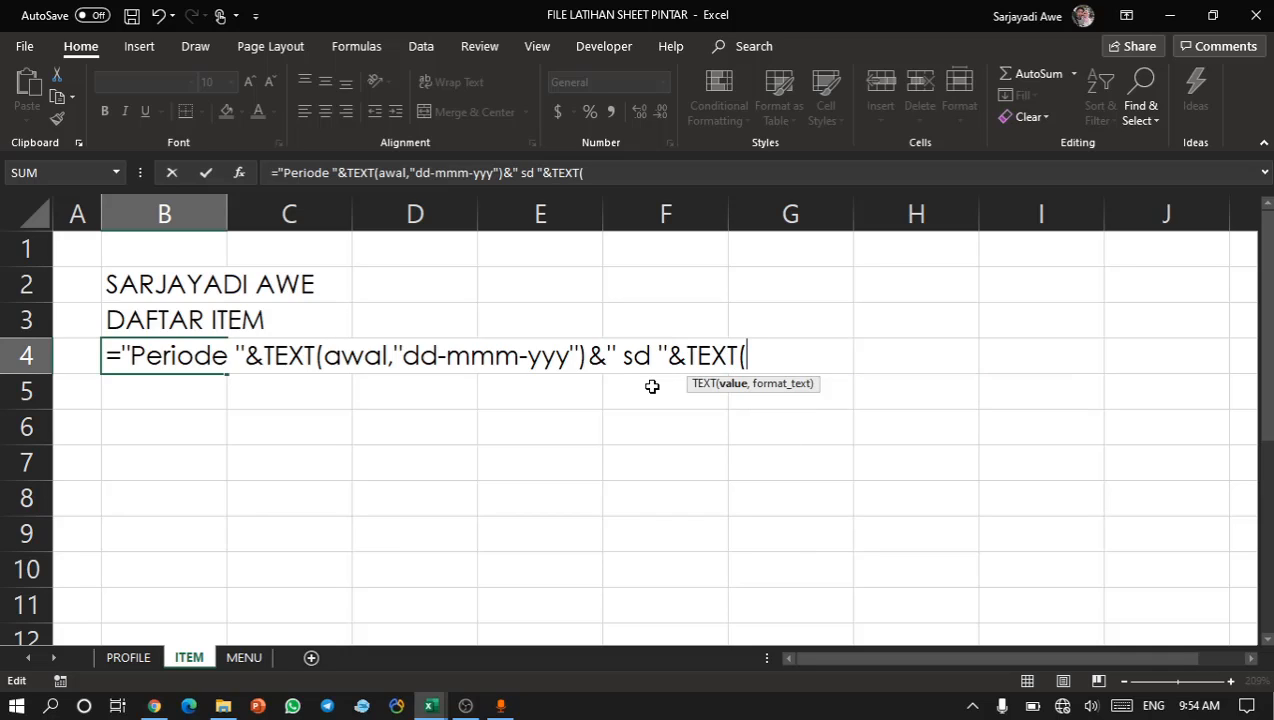
{"action": "type", "text": "akhir"}
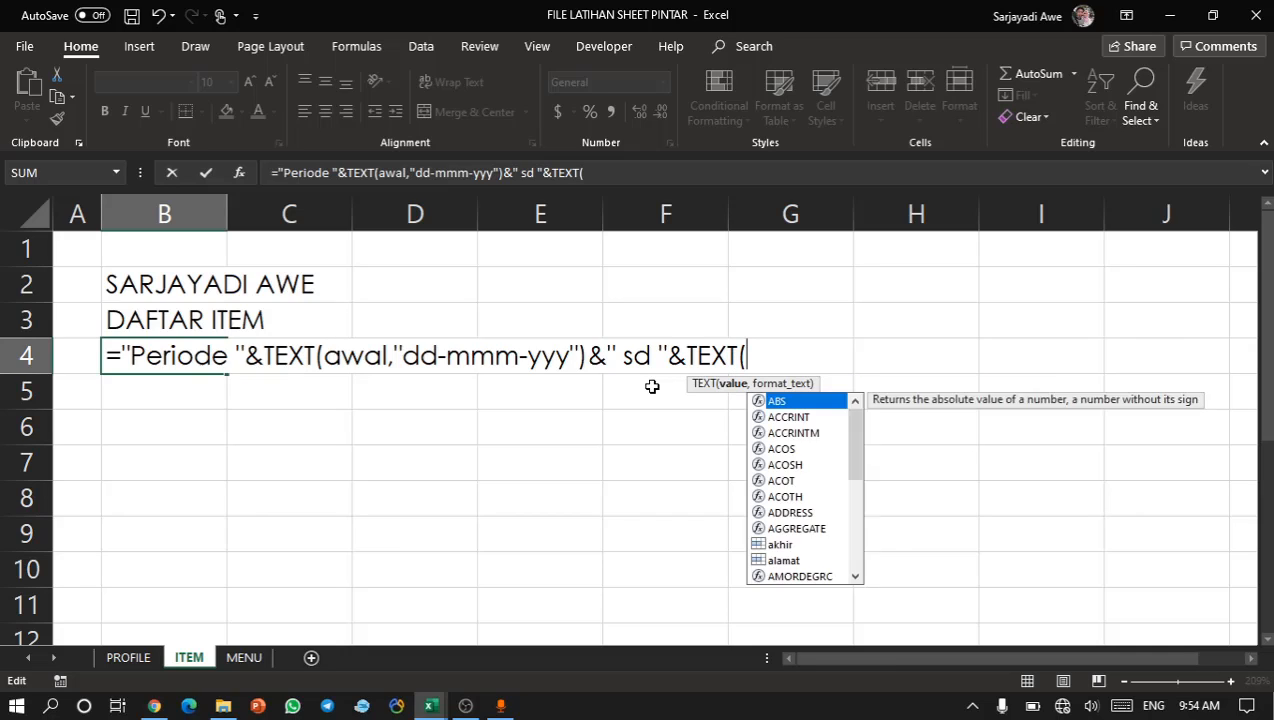
{"action": "type", "text": ","}
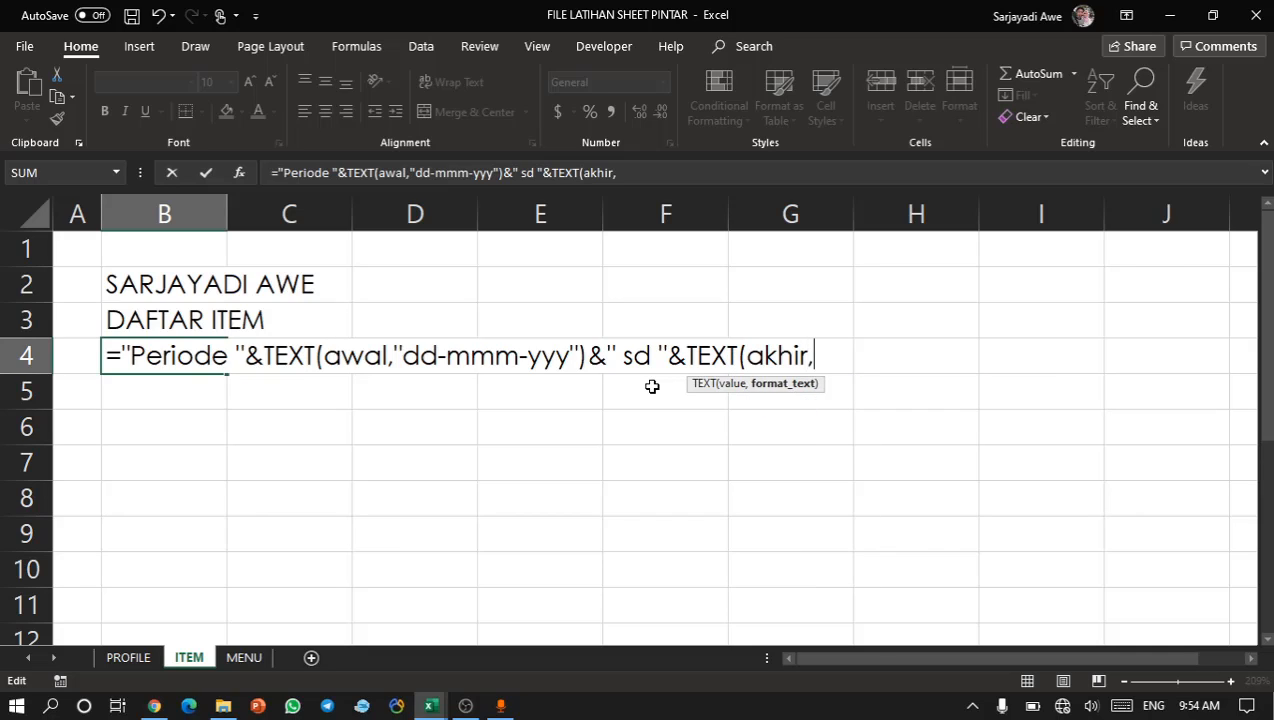
{"action": "type", "text": "\"dd-mmm-"}
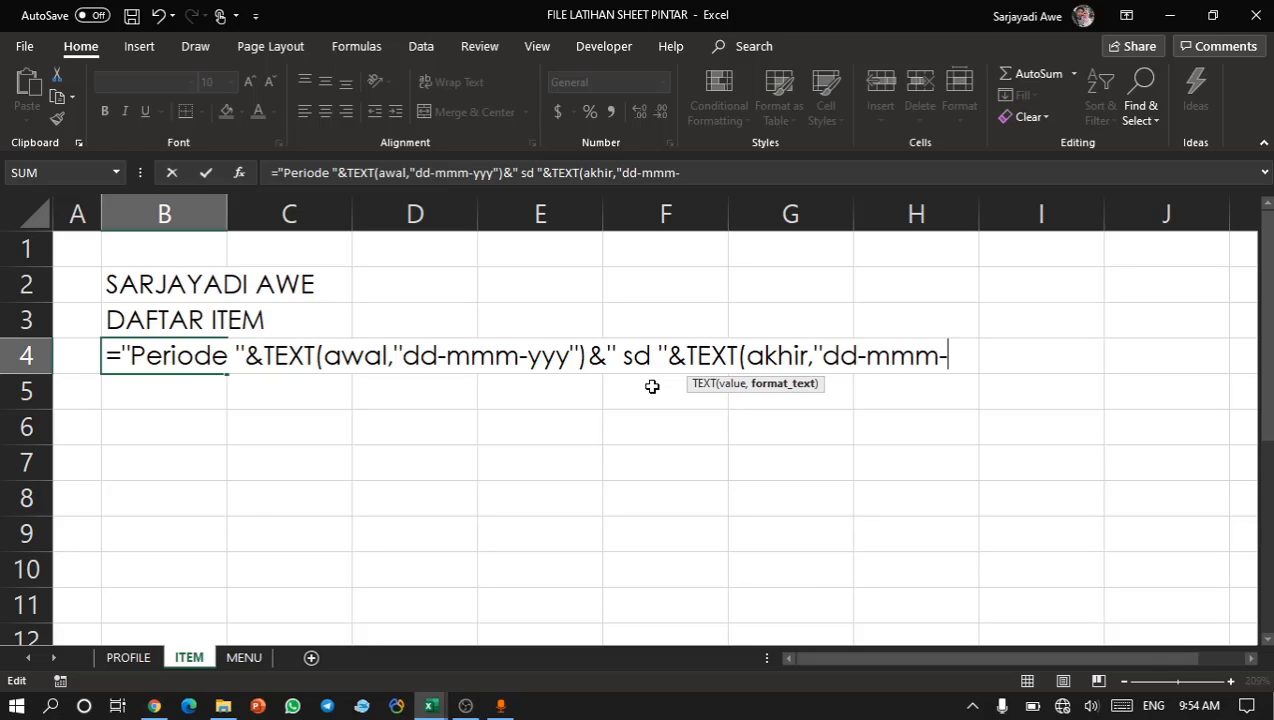
{"action": "type", "text": "yyy"}
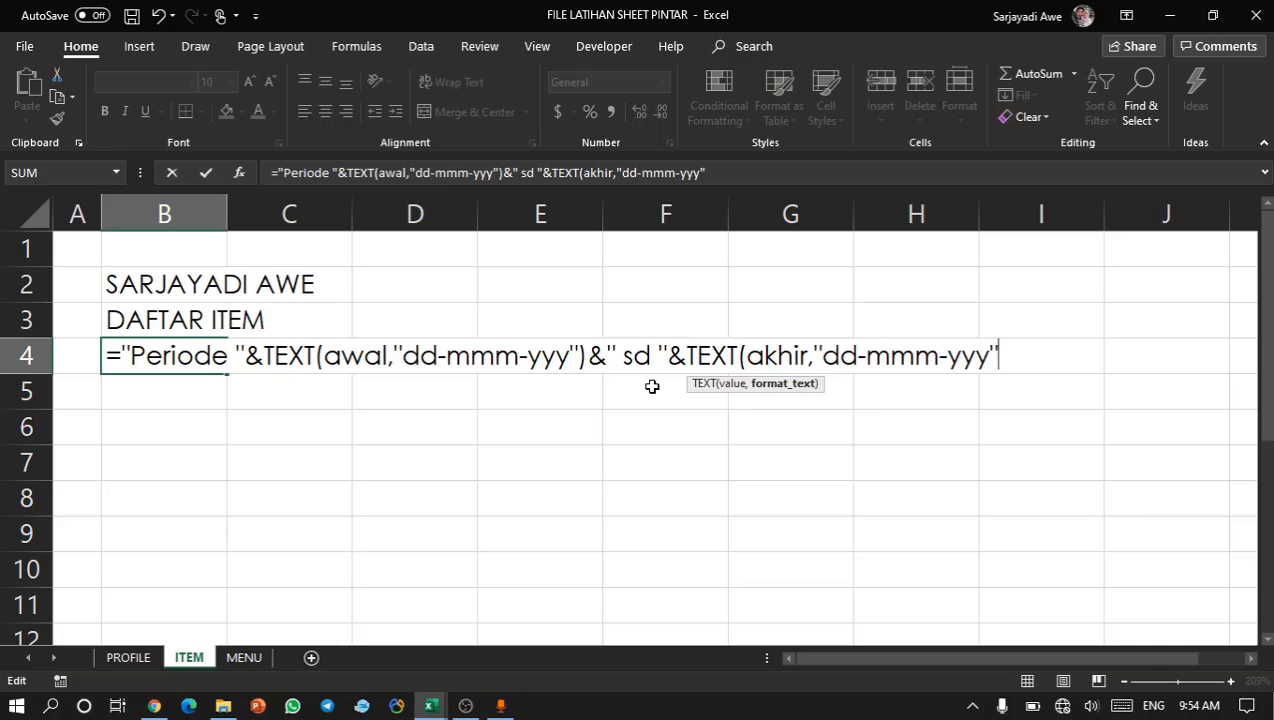
{"action": "type", "text": "\")"}
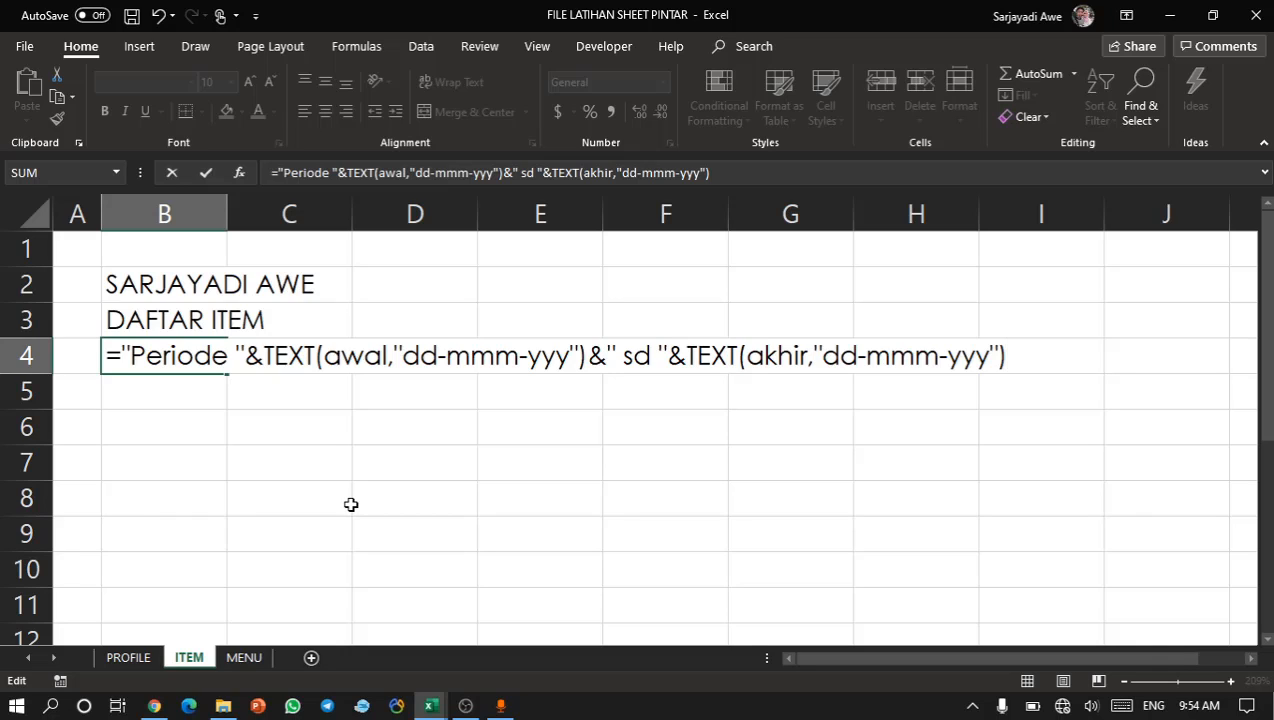
{"action": "key", "text": "Return"}
{"action": "left_click", "coordinate": [171, 354]}
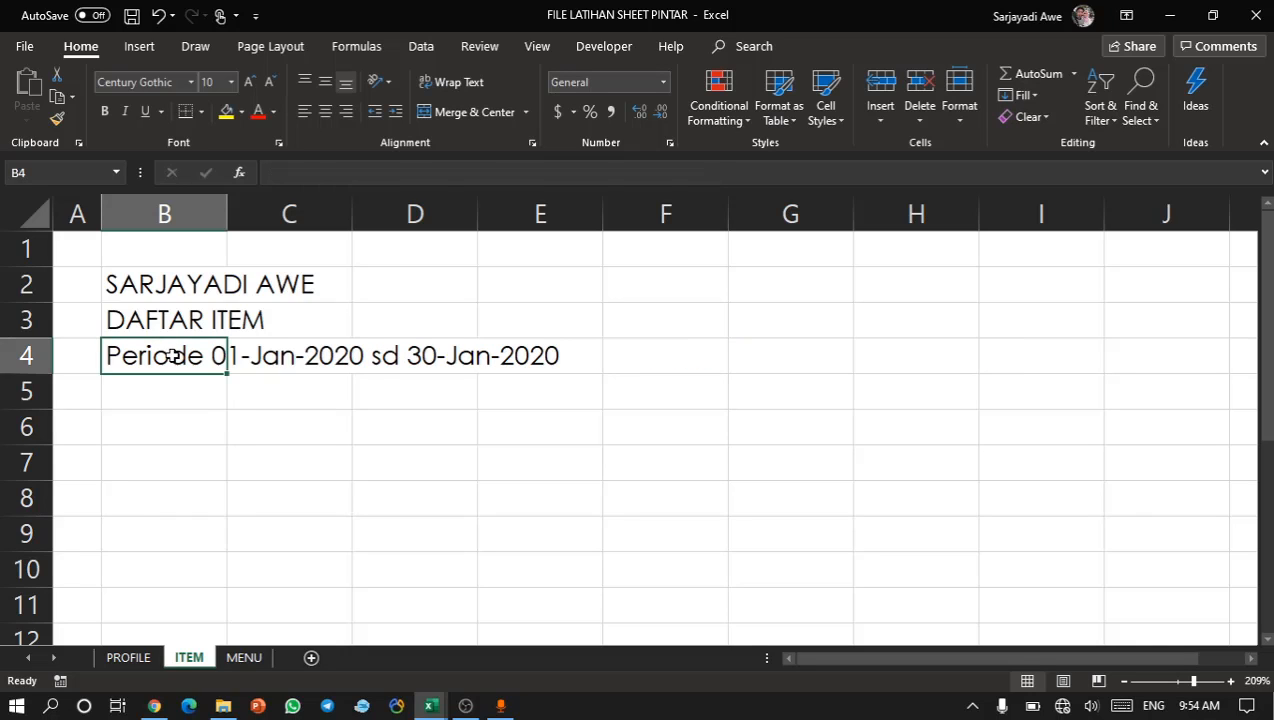
{"action": "left_click", "coordinate": [421, 366]}
{"action": "left_click", "coordinate": [526, 367]}
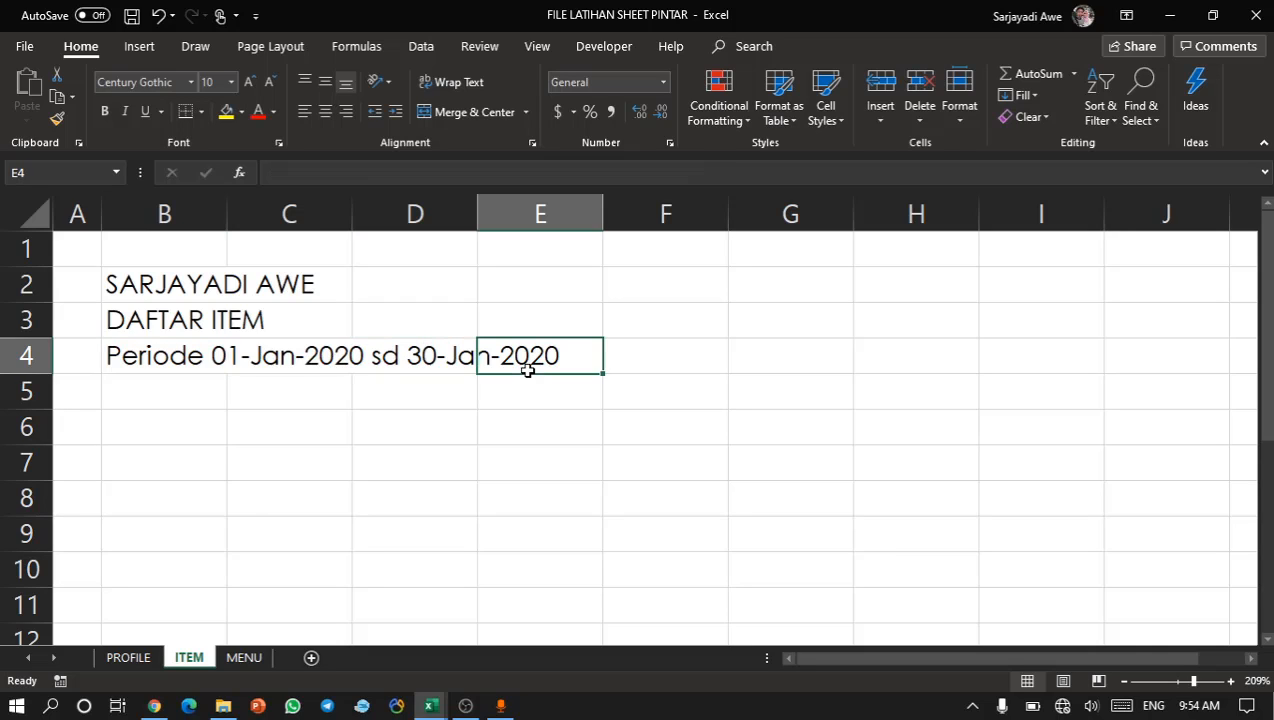
{"action": "left_click", "coordinate": [126, 347]}
Switch to the KONTROL STOK workbook, open its ITEM sheet and examine the table's column headings.
{"action": "left_click", "coordinate": [126, 412]}
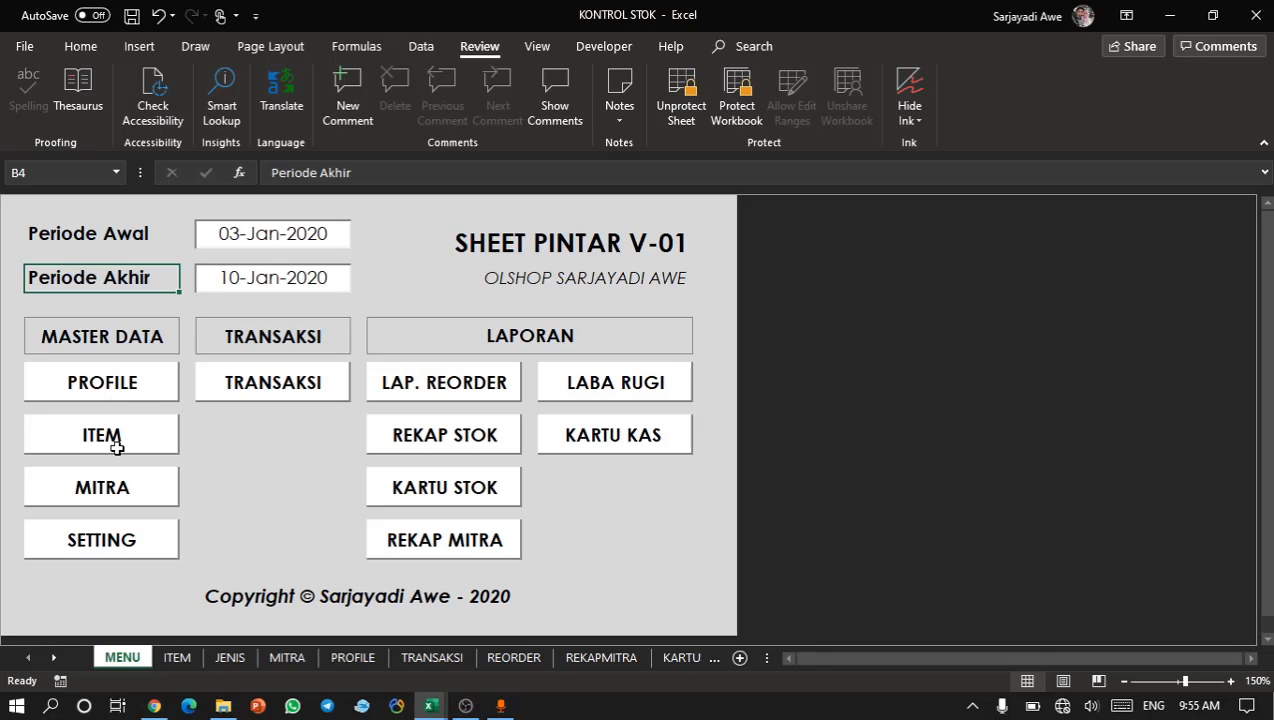
{"action": "left_click", "coordinate": [116, 446]}
{"action": "left_click", "coordinate": [102, 447]}
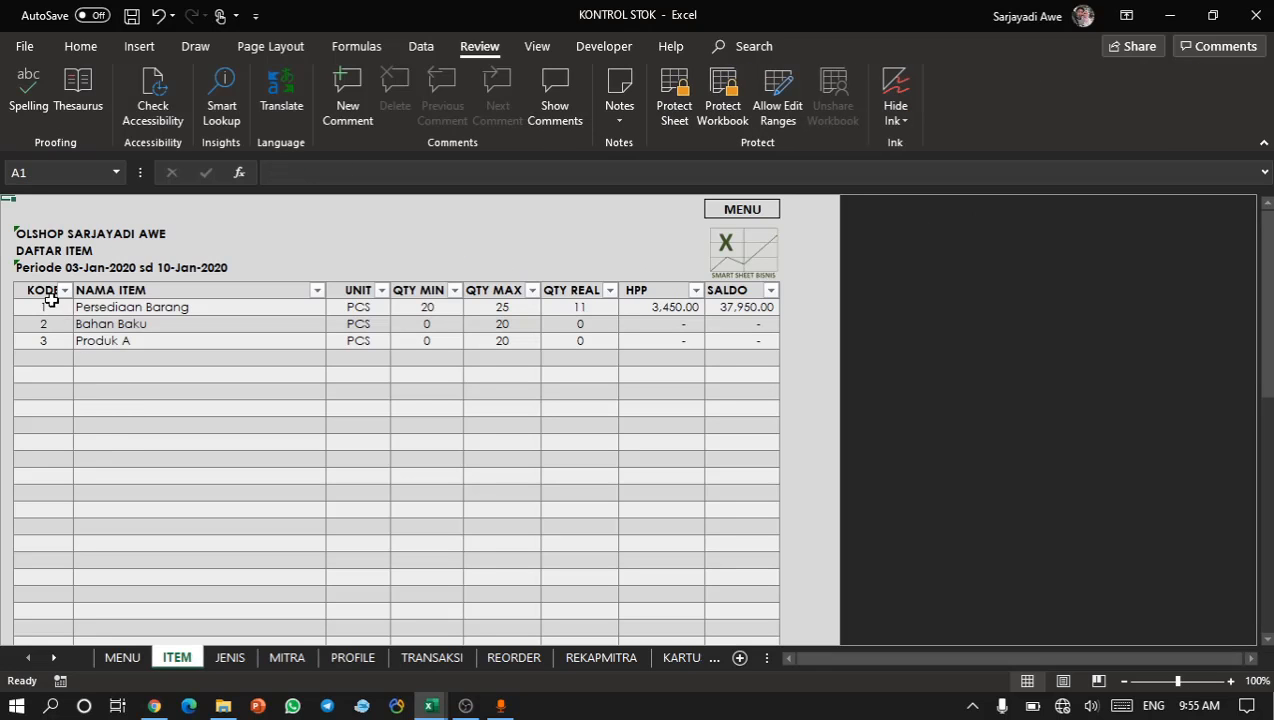
{"action": "left_click_drag", "start_coordinate": [33, 289], "coordinate": [703, 300]}
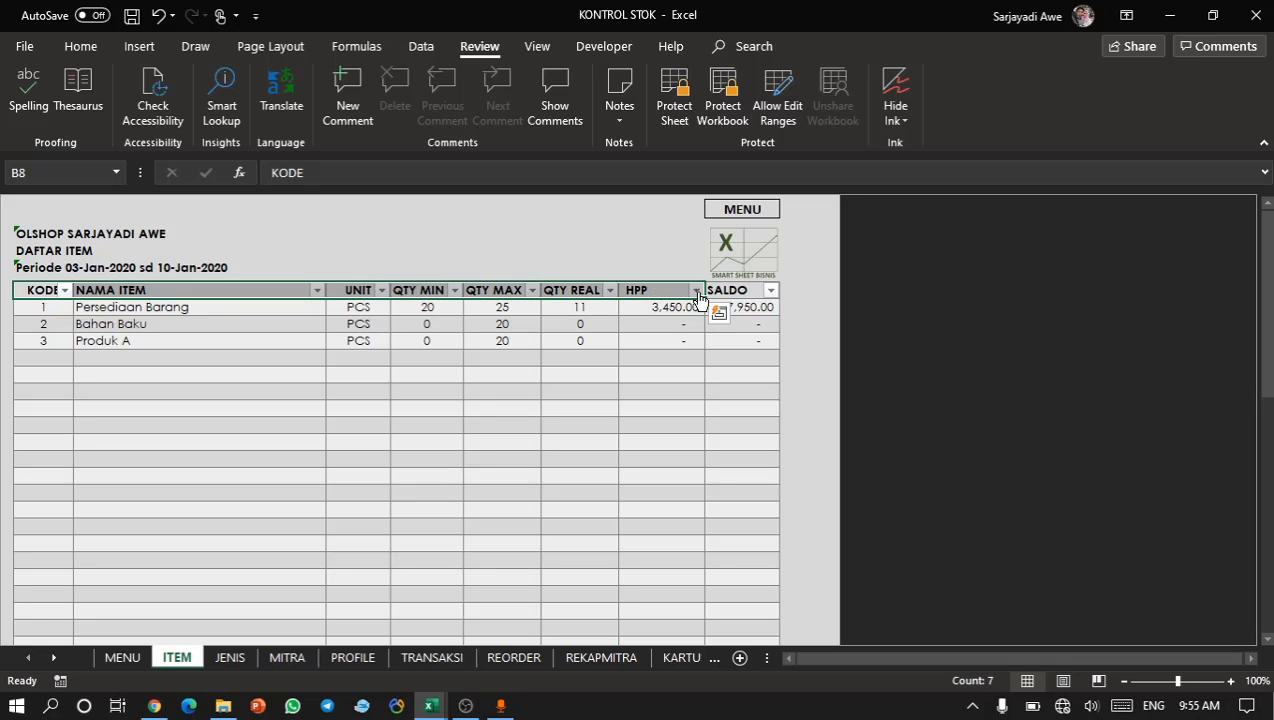
{"action": "left_click", "coordinate": [524, 410]}
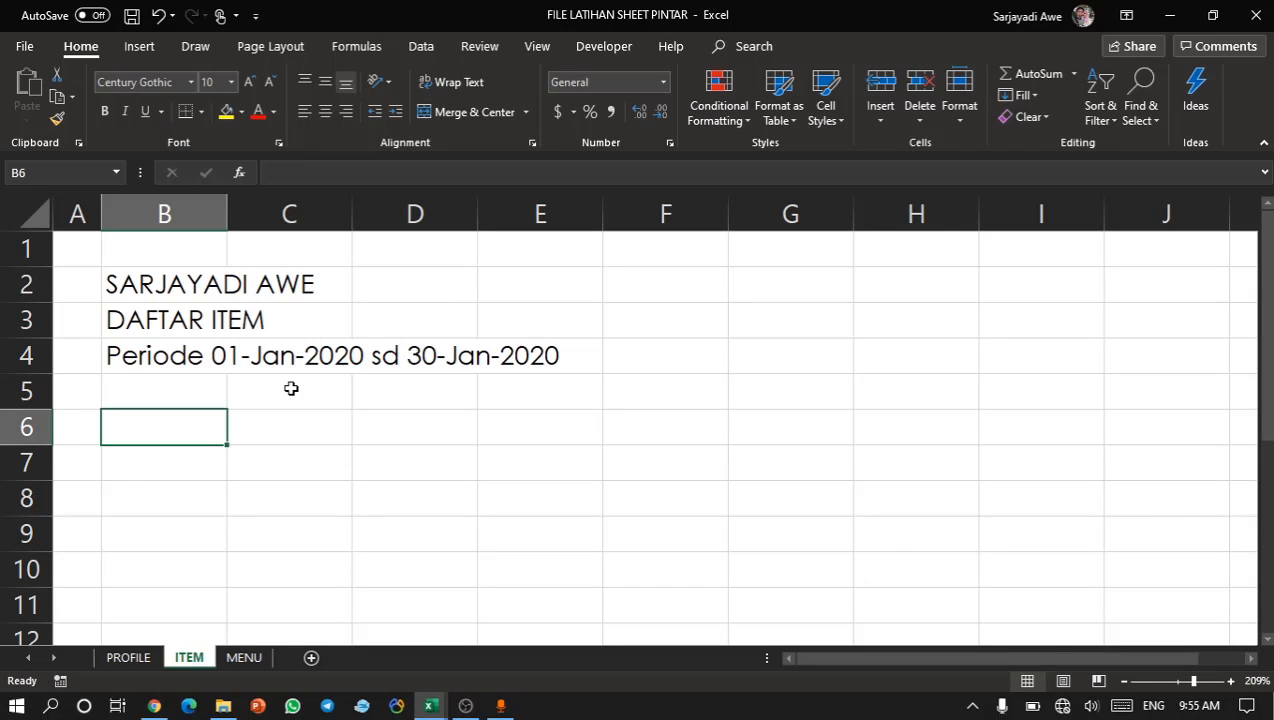
In FILE LATIHAN SHEET PINTAR, enter the headings KODE, NAMA ITEM and UNIT in B6:D6 and widen column C to about twice its width.
{"action": "type", "text": "KODE"}
{"action": "key", "text": "Tab"}
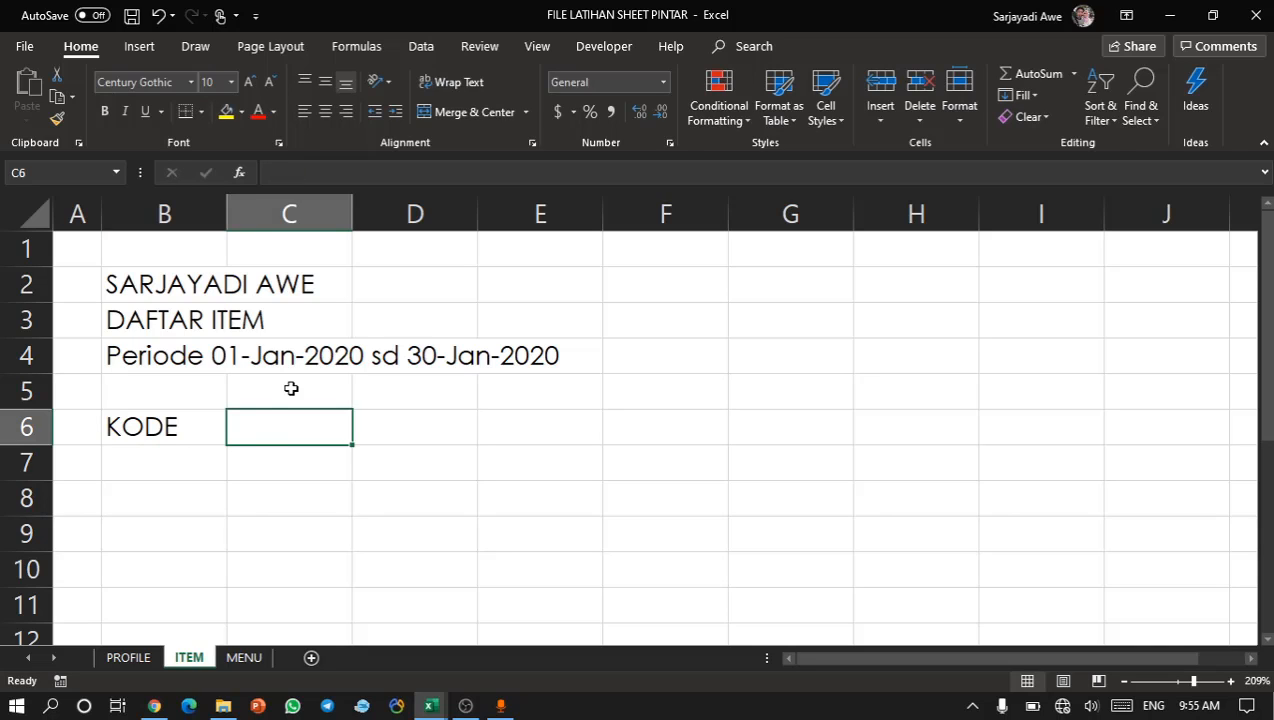
{"action": "type", "text": "NAMA U"}
{"action": "key", "text": "BackSpace"}
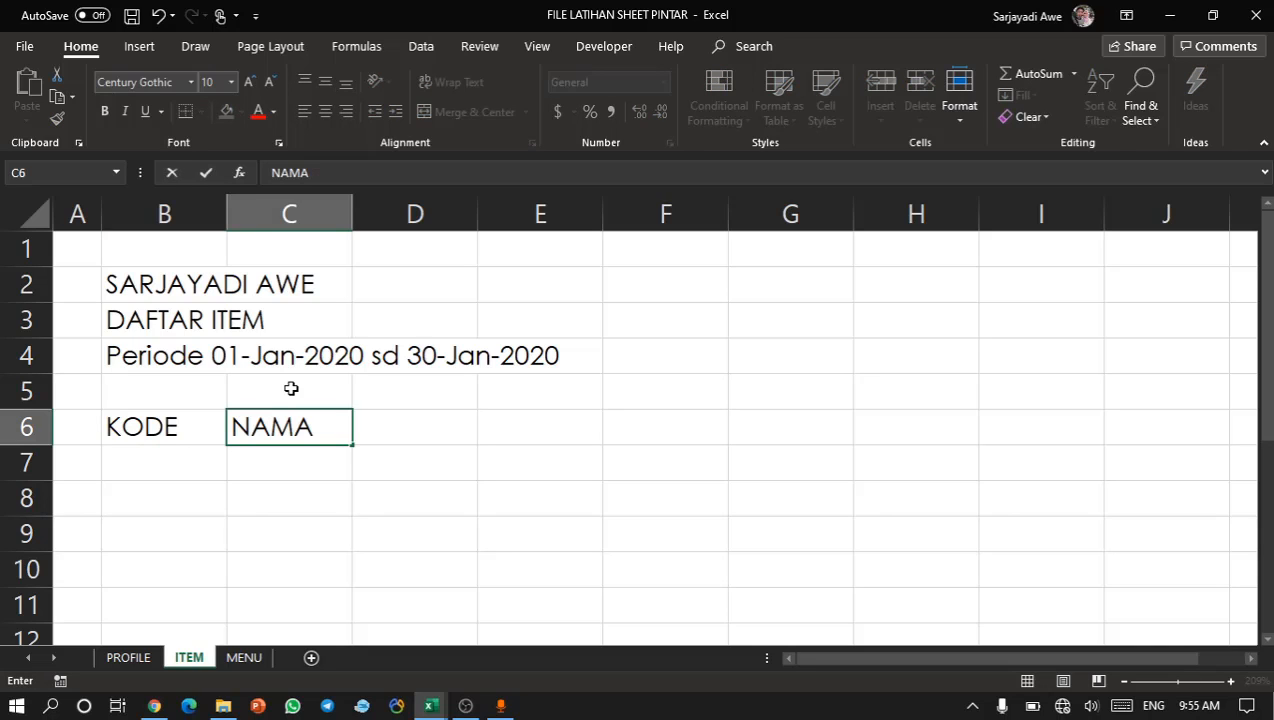
{"action": "type", "text": "ITEM"}
{"action": "key", "text": "Tab"}
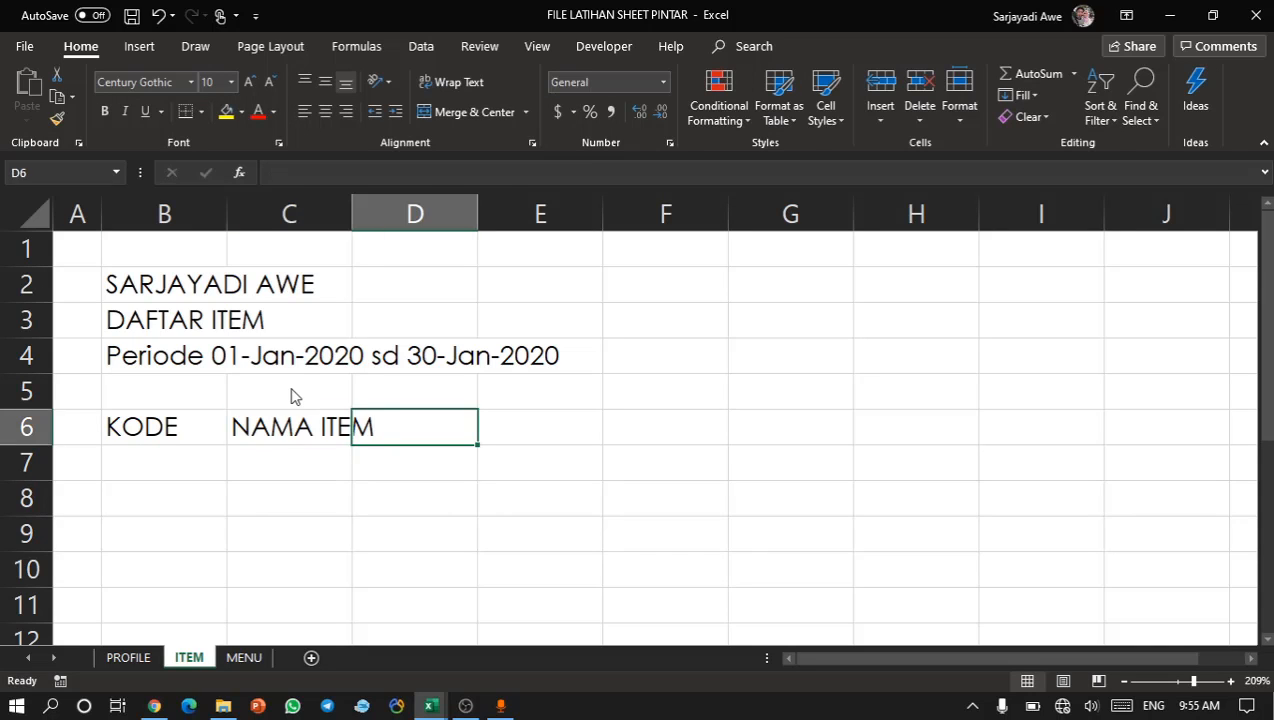
{"action": "key", "text": "alt+Tab"}
{"action": "key", "text": "alt+Tab"}
{"action": "type", "text": "UNIT"}
{"action": "key", "text": "Return"}
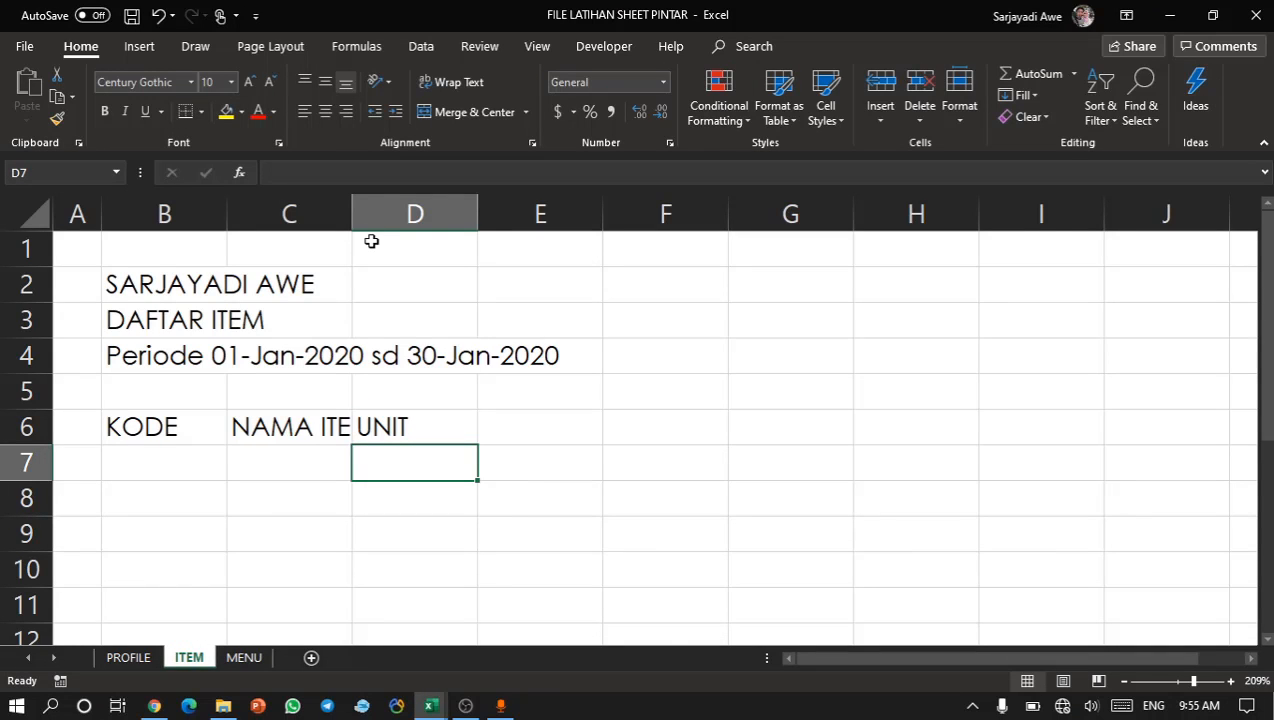
{"action": "left_click_drag", "start_coordinate": [352, 212], "coordinate": [476, 222]}
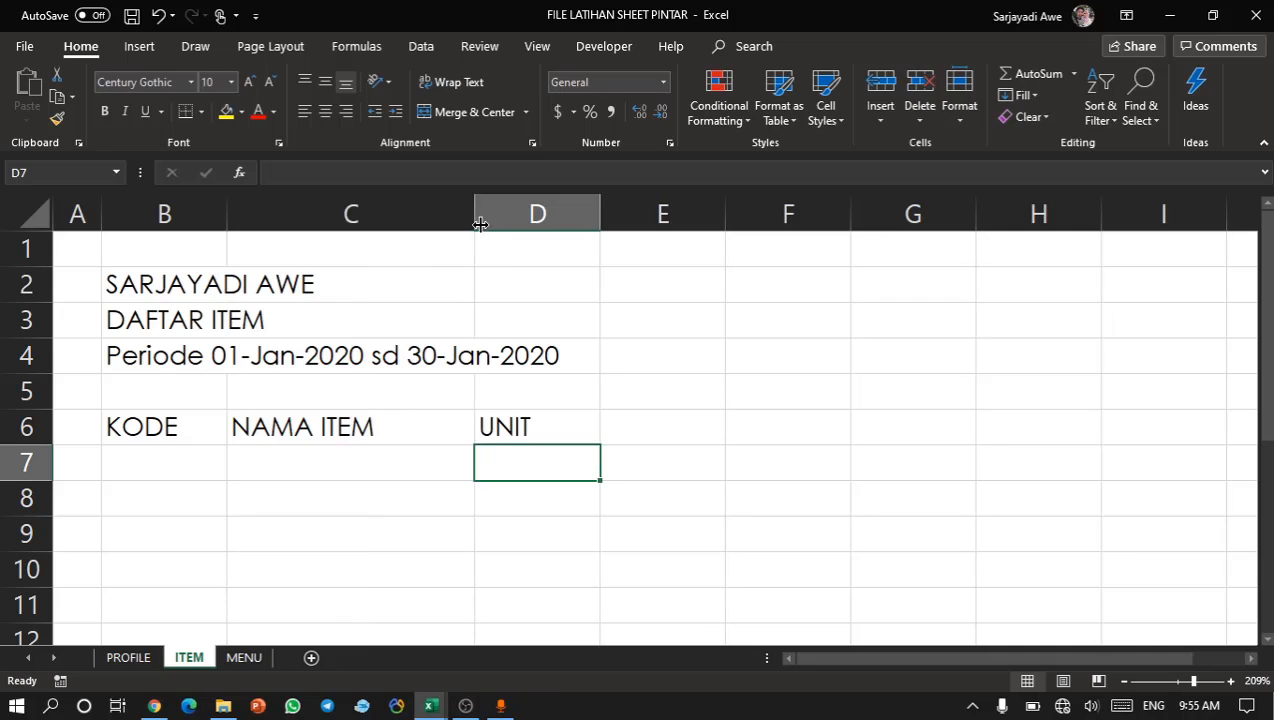
Check the heading after UNIT in KONTROL STOK, and enter QTY MIN in E6 of FILE LATIHAN SHEET PINTAR's ITEM sheet.
{"action": "left_click", "coordinate": [498, 436]}
{"action": "key", "text": "alt+Tab"}
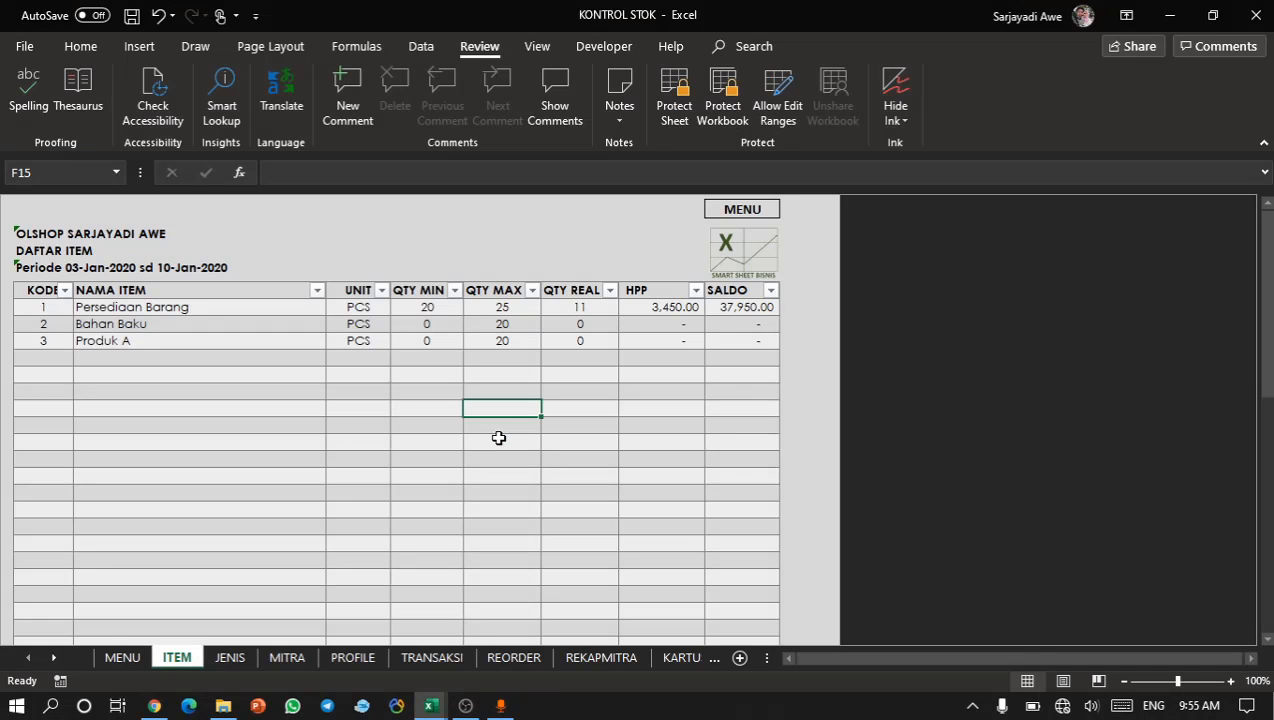
{"action": "left_click", "coordinate": [421, 303]}
{"action": "key", "text": "alt+Tab"}
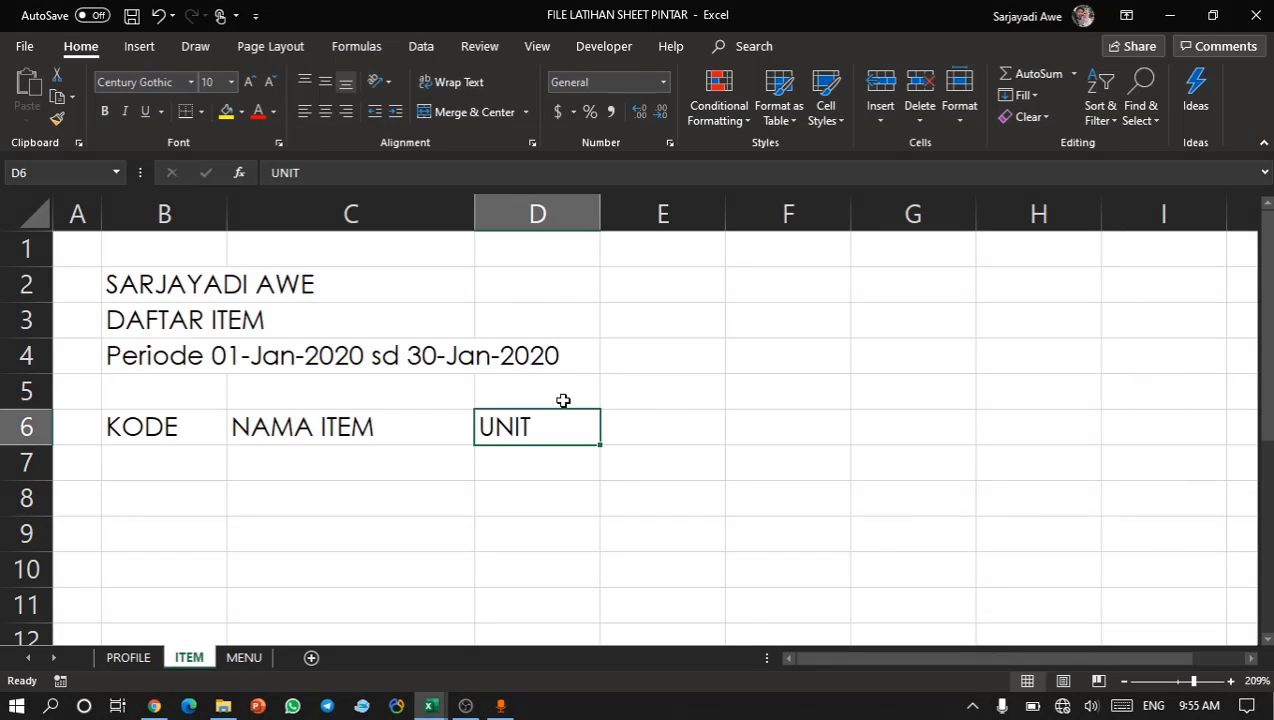
{"action": "left_click", "coordinate": [642, 421]}
{"action": "type", "text": "QTY "}
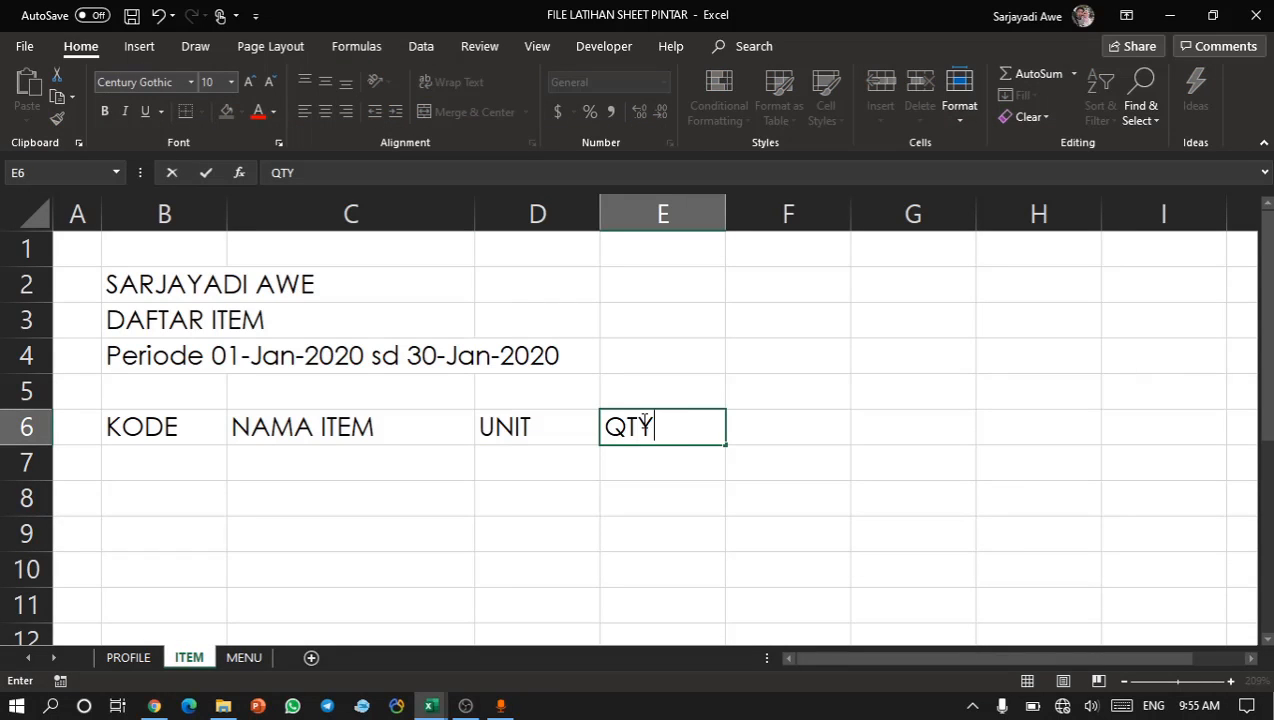
{"action": "type", "text": "MIN"}
{"action": "key", "text": "Return"}
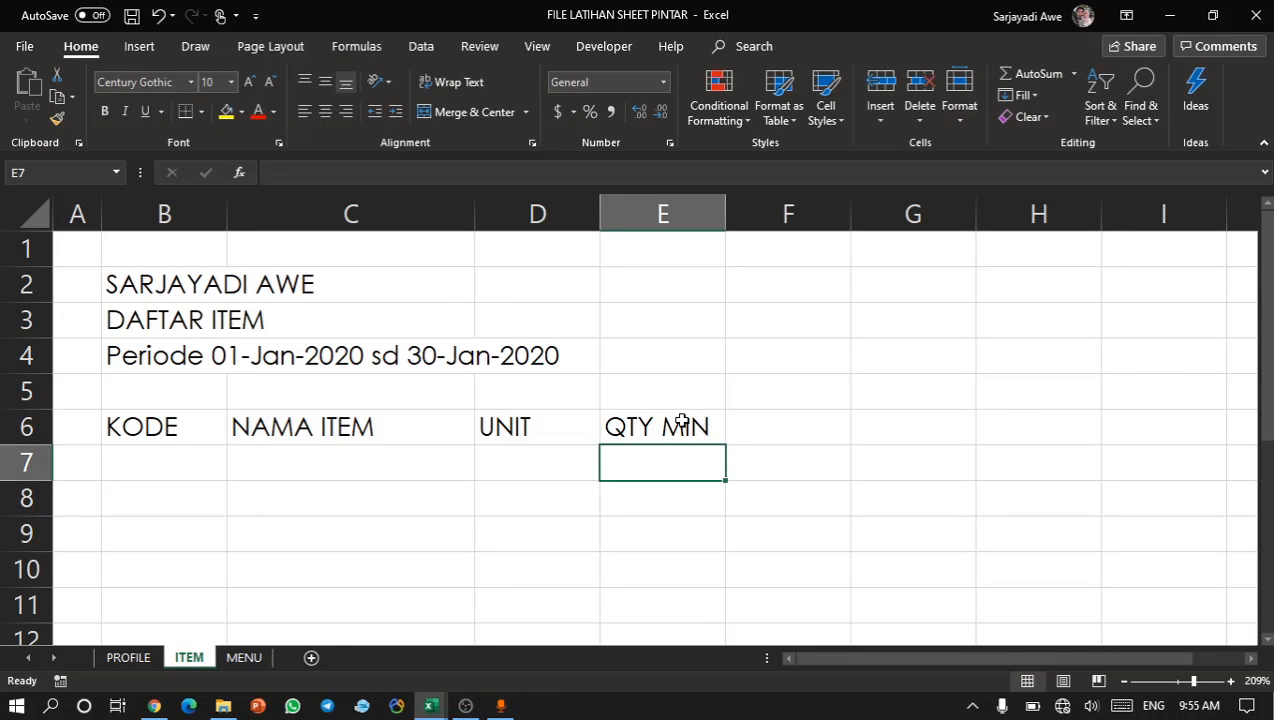
Enter the heading QTY MAX in F6 and widen column F very slightly to fit the text.
{"action": "left_click", "coordinate": [683, 425]}
{"action": "left_click", "coordinate": [772, 429]}
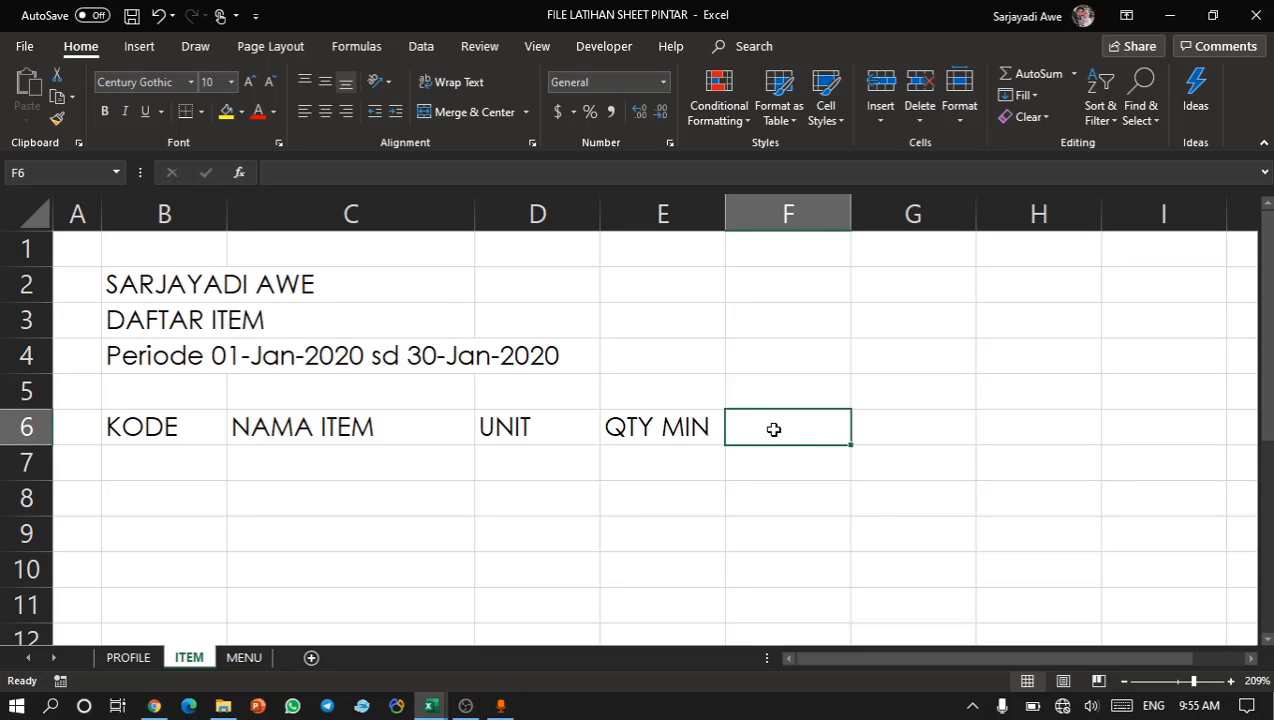
{"action": "type", "text": "QT"}
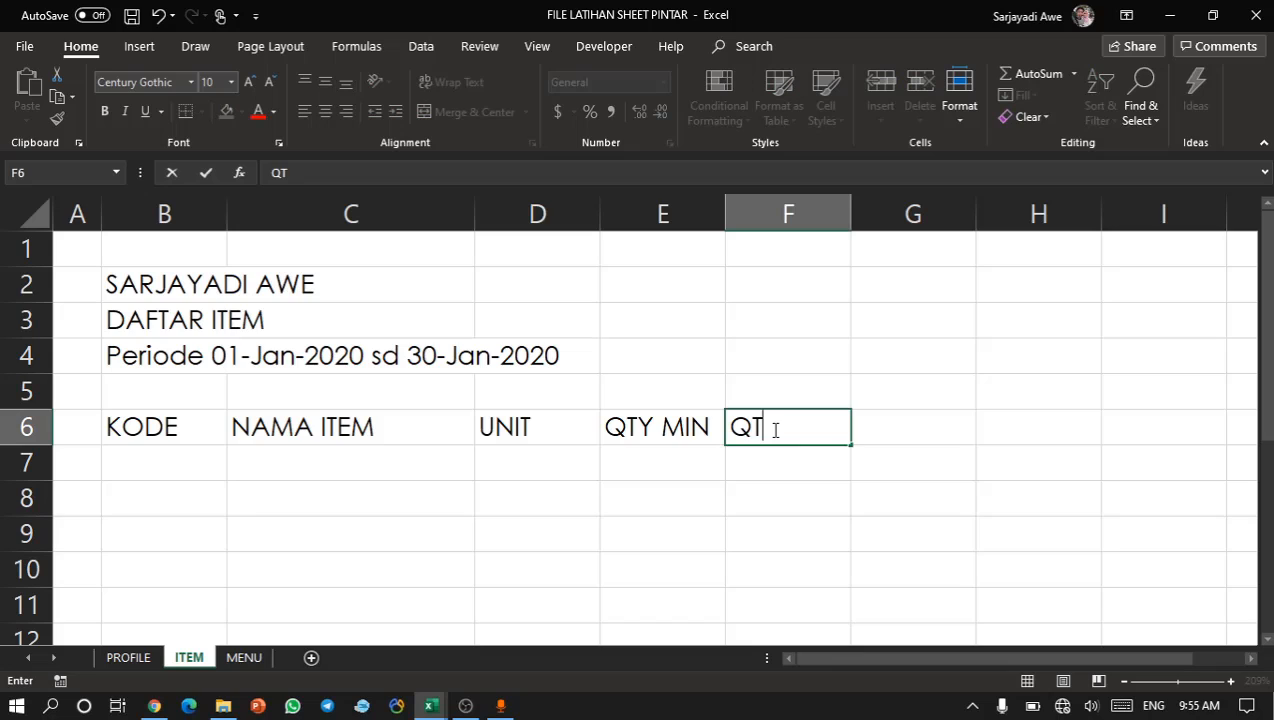
{"action": "type", "text": "Y MAX"}
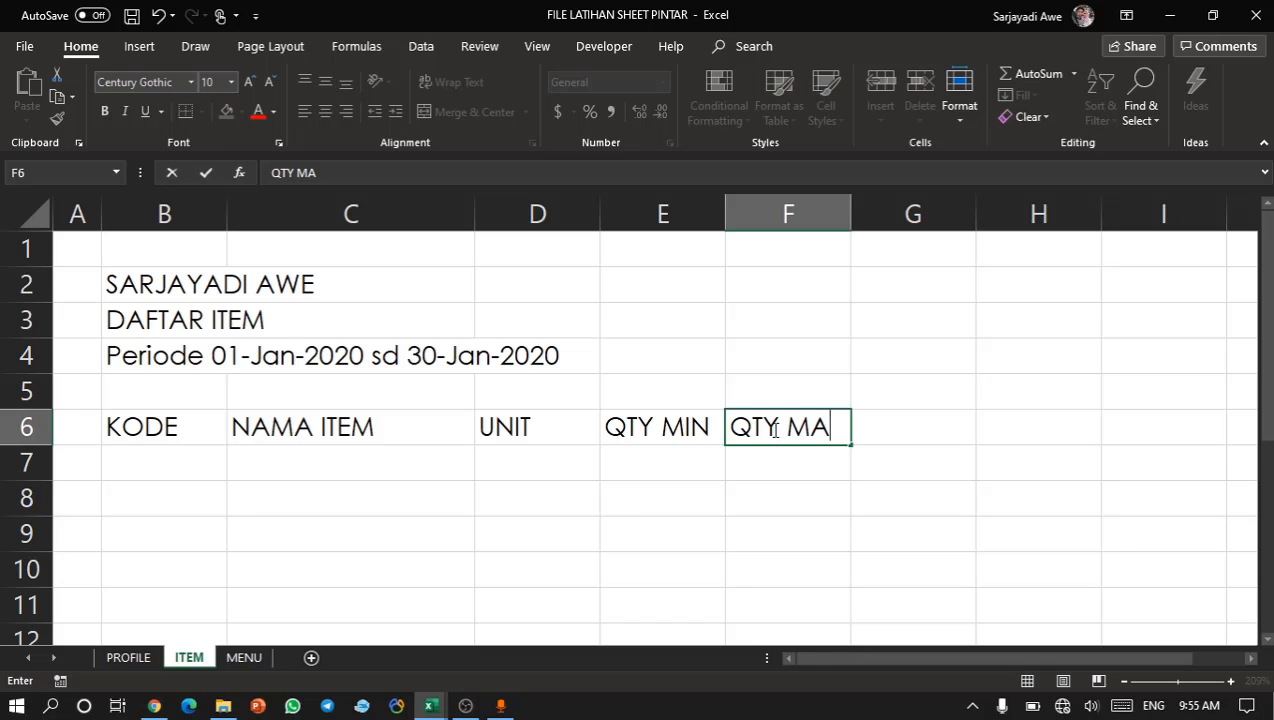
{"action": "key", "text": "Return"}
{"action": "left_click_drag", "start_coordinate": [851, 205], "coordinate": [853, 205]}
{"action": "left_click", "coordinate": [773, 403]}
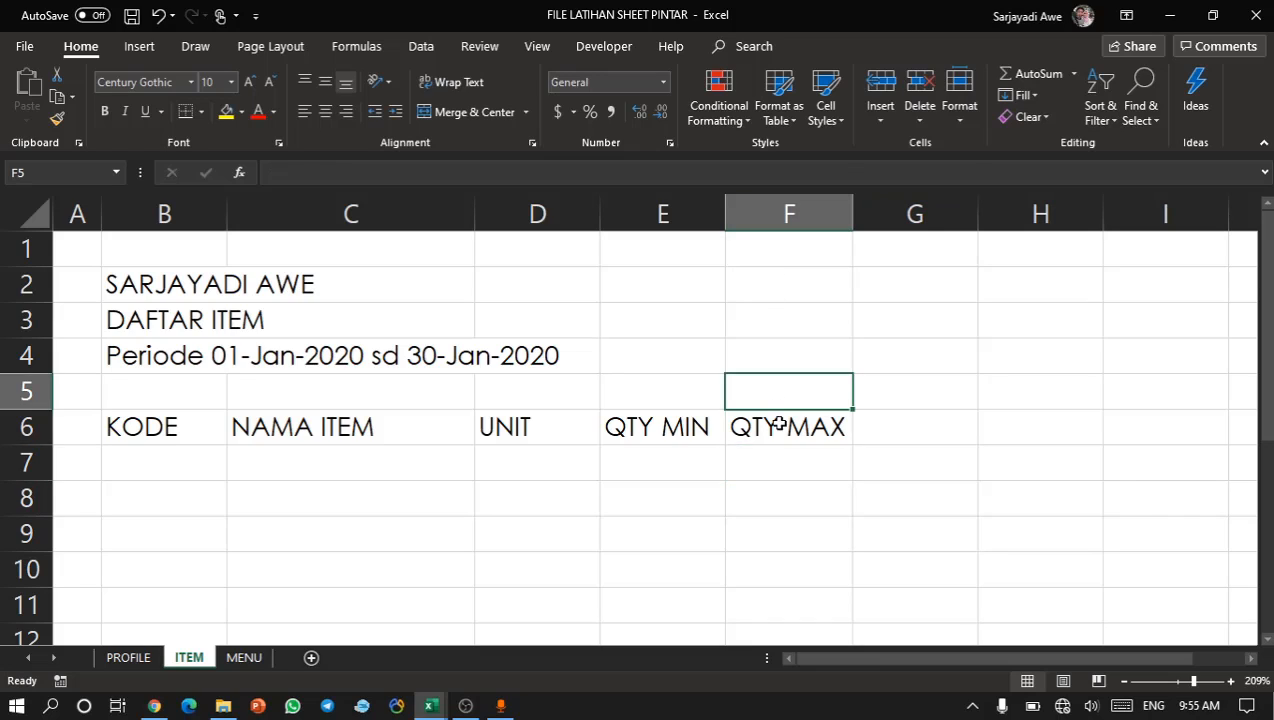
{"action": "left_click", "coordinate": [778, 425]}
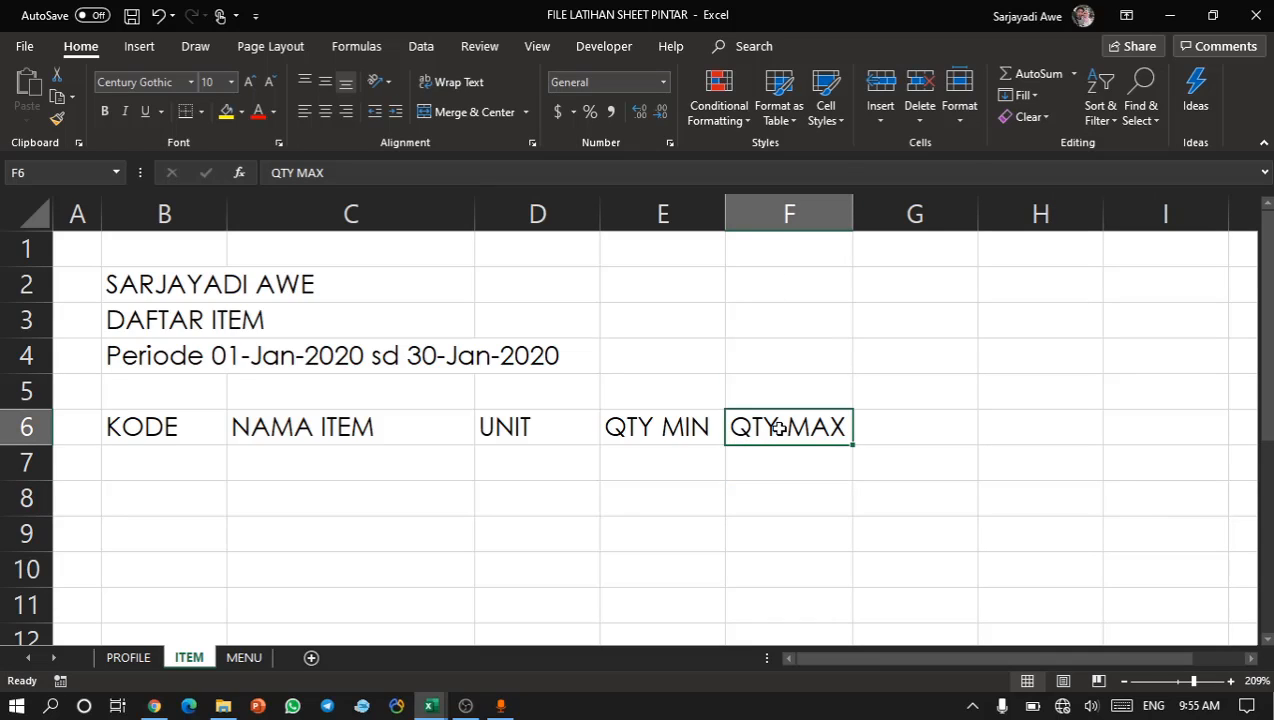
Check the heading after QTY MAX in KONTROL STOK, and enter QTY REAL in G6 of the practice workbook's ITEM sheet.
{"action": "left_click", "coordinate": [885, 414]}
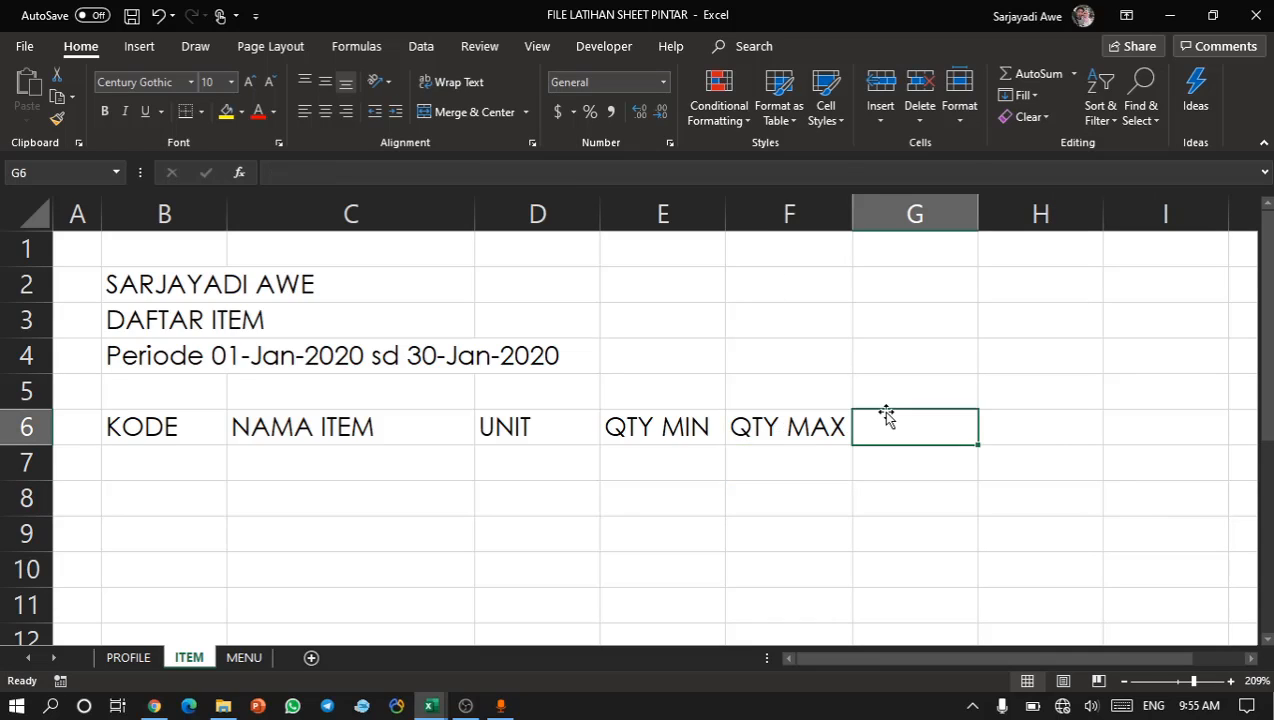
{"action": "key", "text": "alt+Tab"}
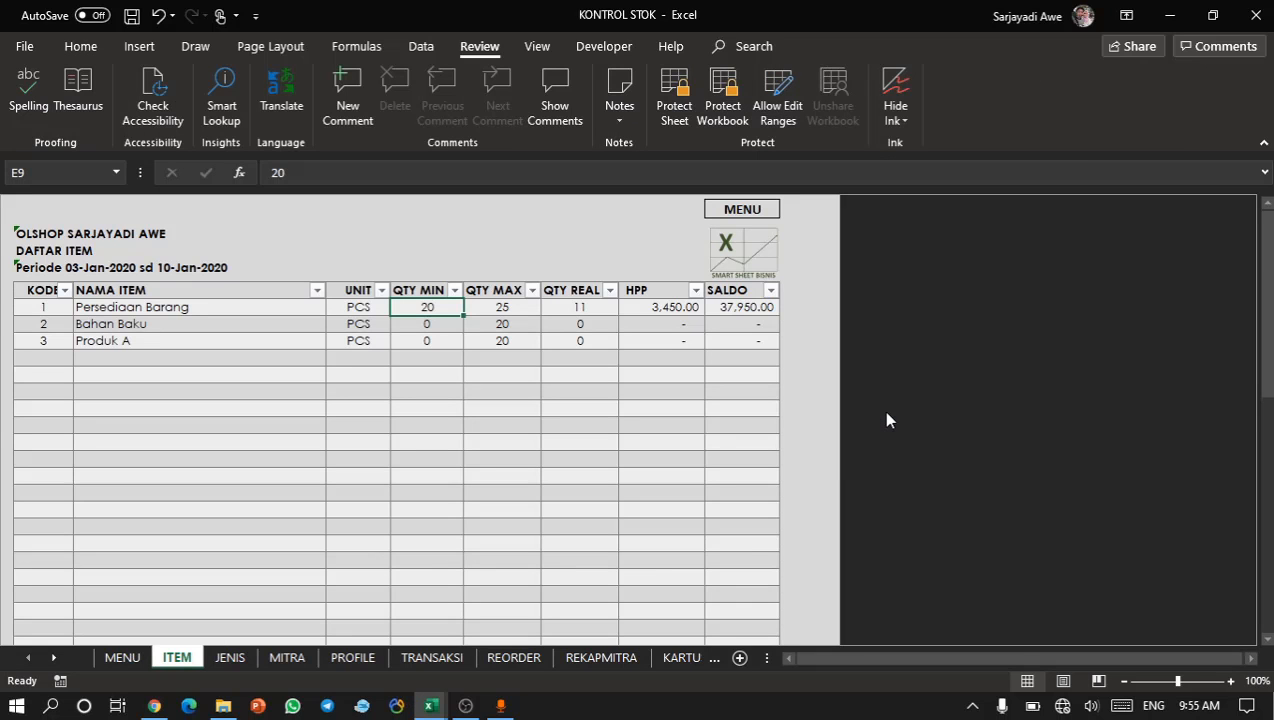
{"action": "key", "text": "alt+Tab"}
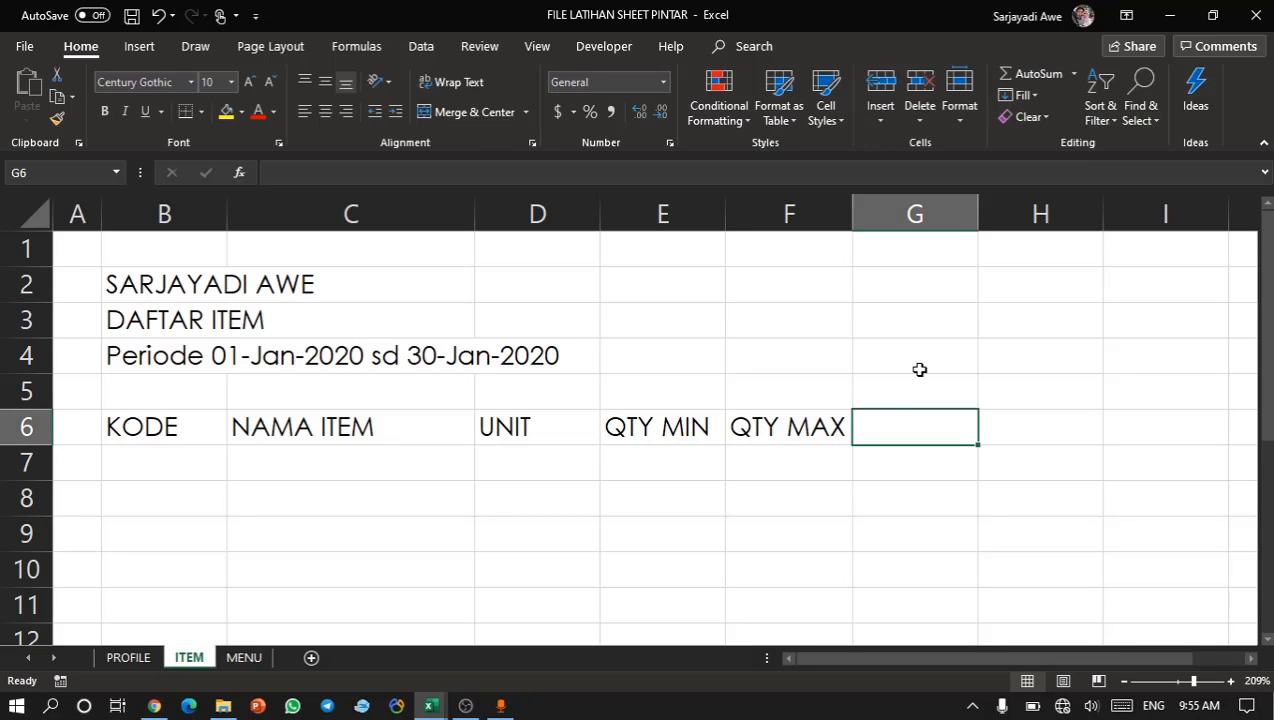
{"action": "type", "text": "QTY REAL"}
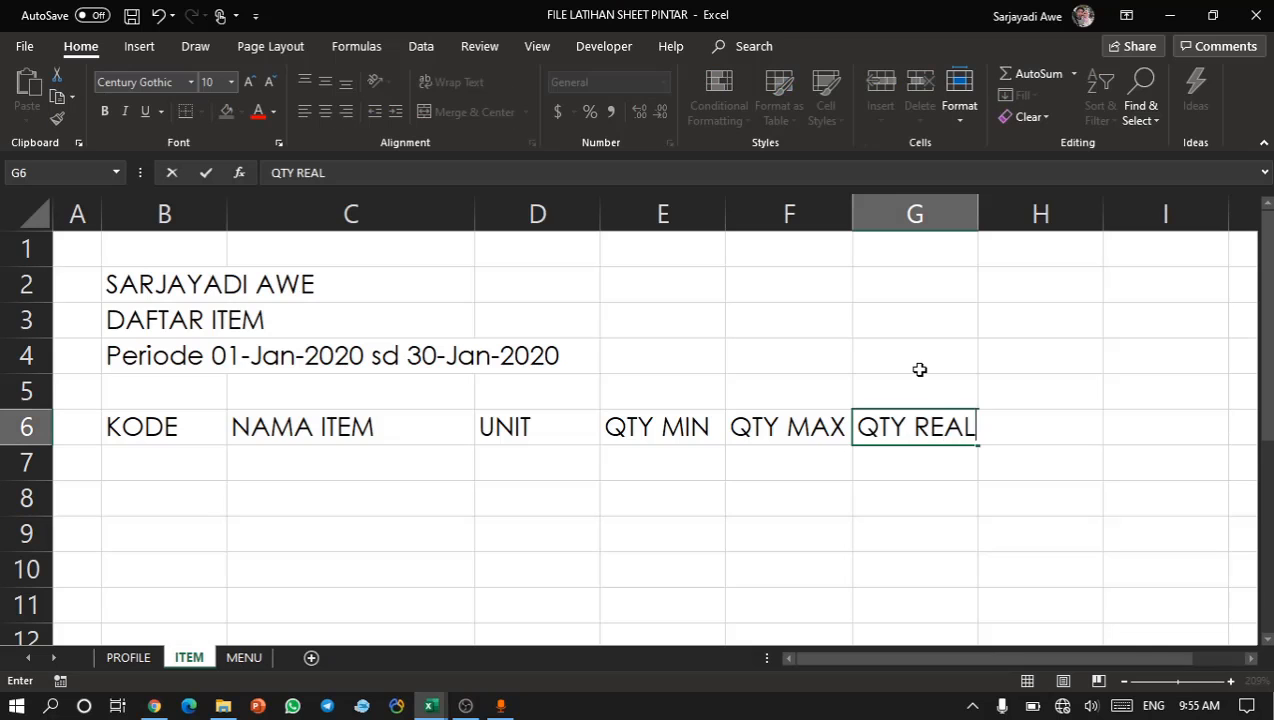
{"action": "key", "text": "Return"}
Check the heading after QTY REAL in KONTROL STOK, and enter HPP in H6 of the practice workbook's ITEM sheet.
{"action": "left_click", "coordinate": [1011, 421]}
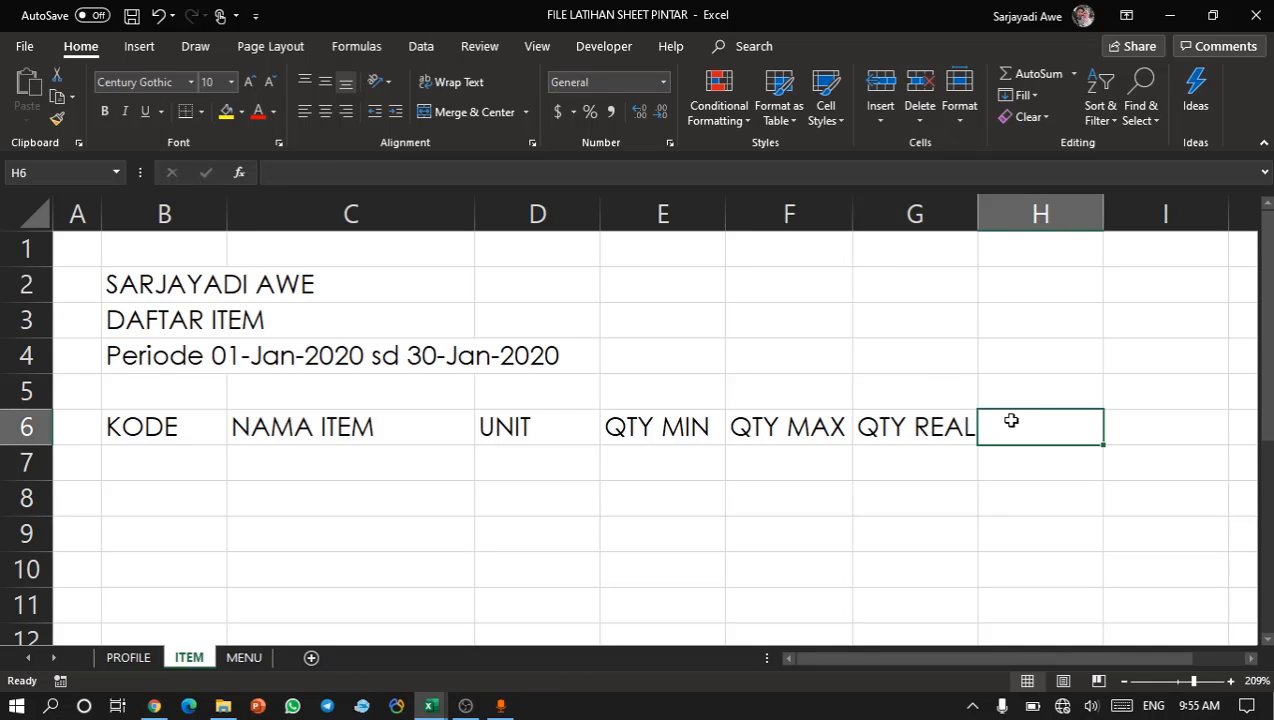
{"action": "key", "text": "alt+Tab"}
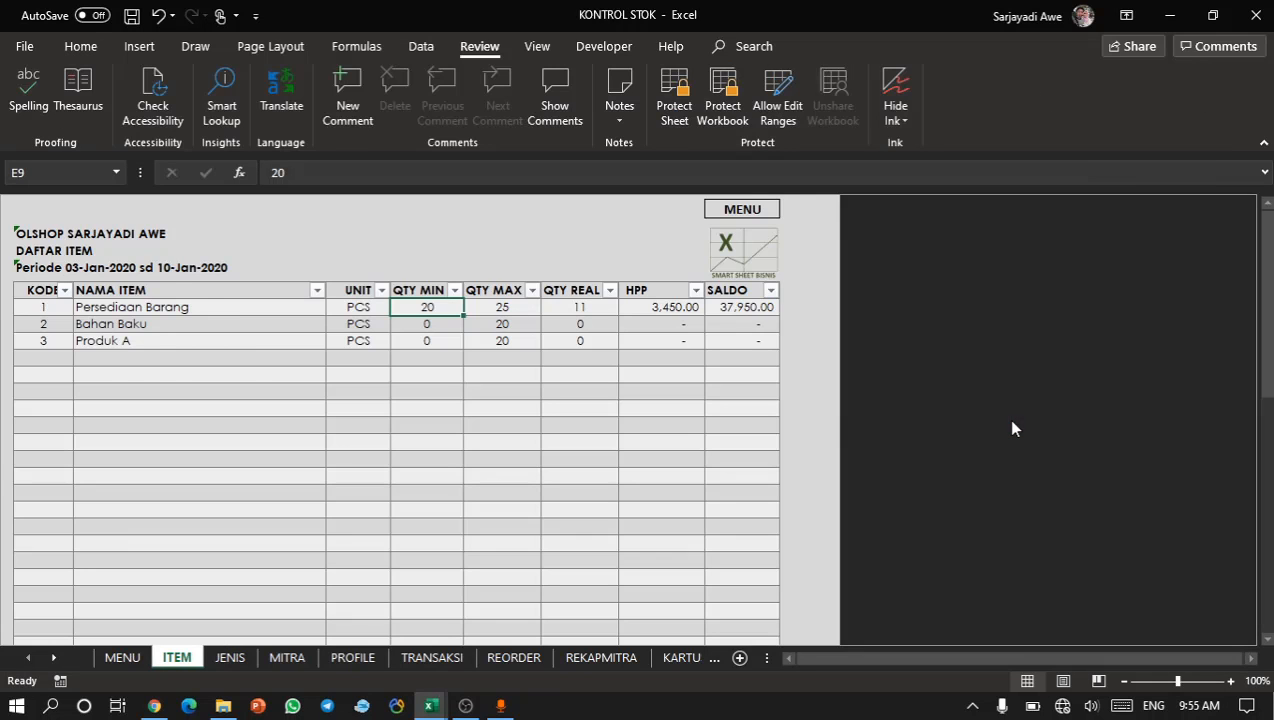
{"action": "key", "text": "alt+Tab"}
{"action": "type", "text": "HPP"}
{"action": "key", "text": "Return"}
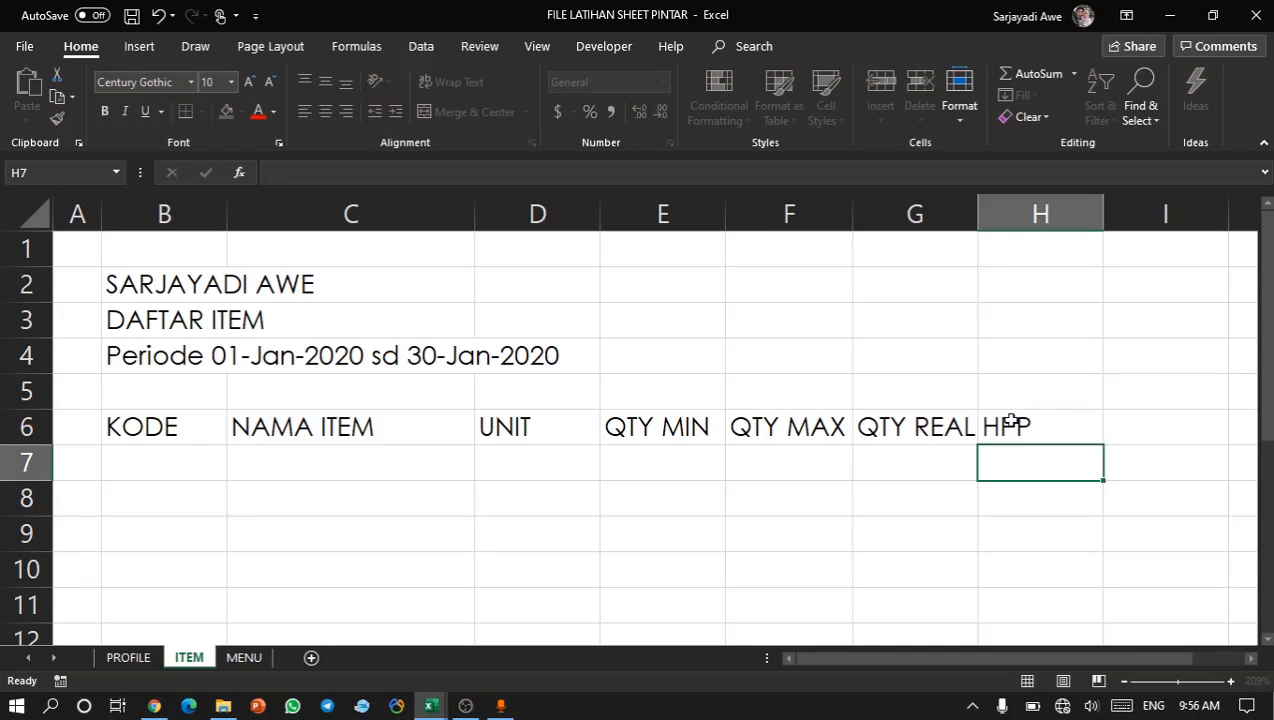
{"action": "left_click", "coordinate": [925, 418]}
{"action": "left_click", "coordinate": [1008, 418]}
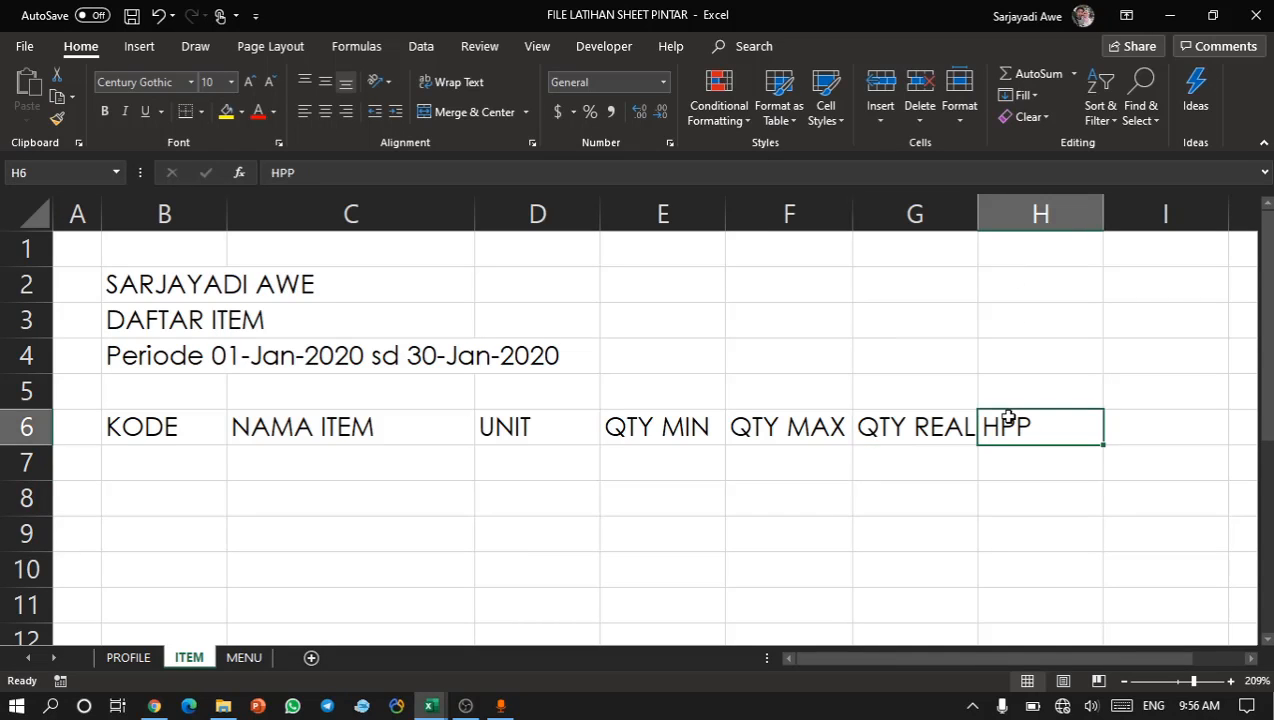
Enter the last KONTROL STOK heading, SALDO, in I6 and narrow column A to about half its width.
{"action": "left_click", "coordinate": [1123, 435]}
{"action": "key", "text": "alt+Tab"}
{"action": "key", "text": "alt+Tab"}
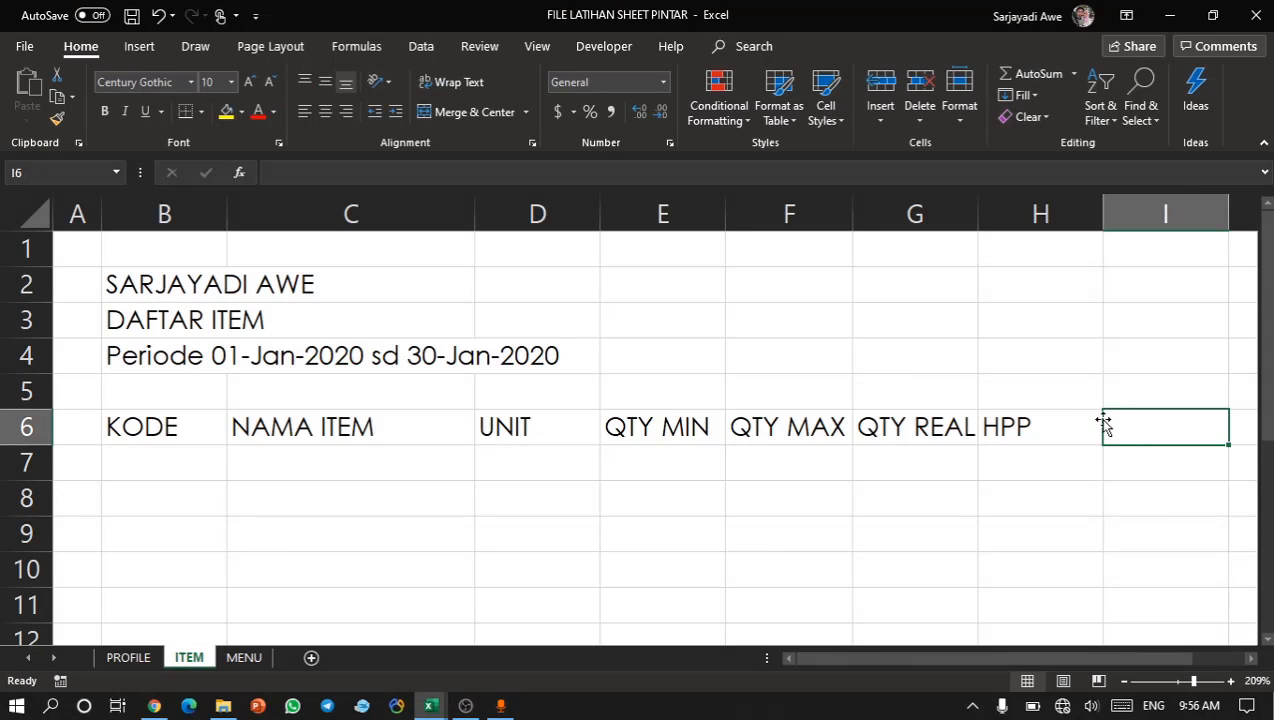
{"action": "key", "text": "alt+Tab"}
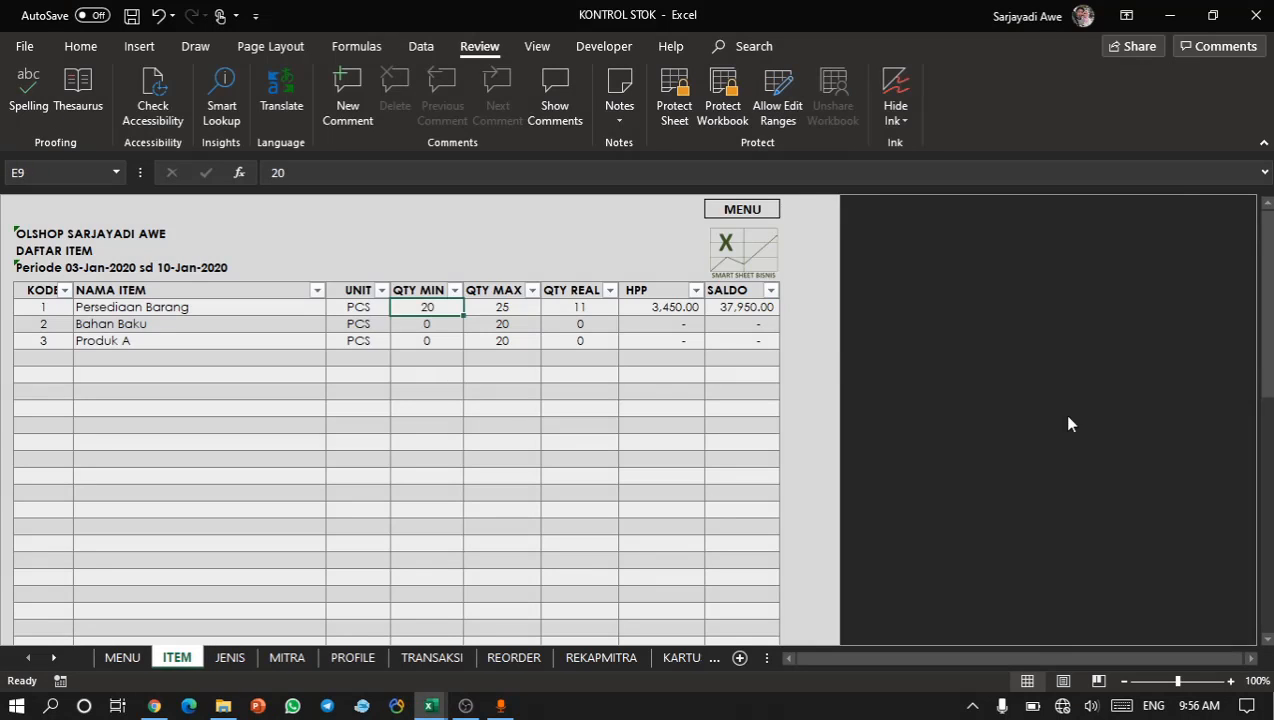
{"action": "key", "text": "alt+Tab"}
{"action": "type", "text": "SALDO"}
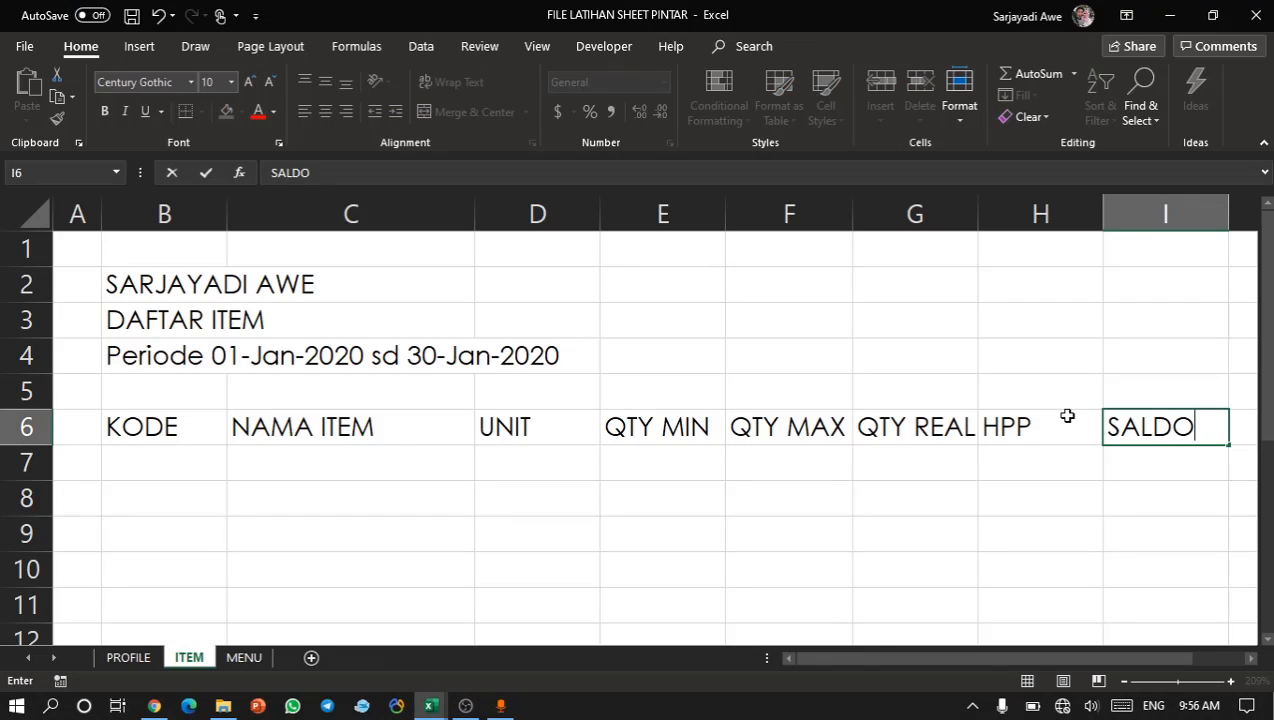
{"action": "key", "text": "Return"}
{"action": "left_click", "coordinate": [968, 434]}
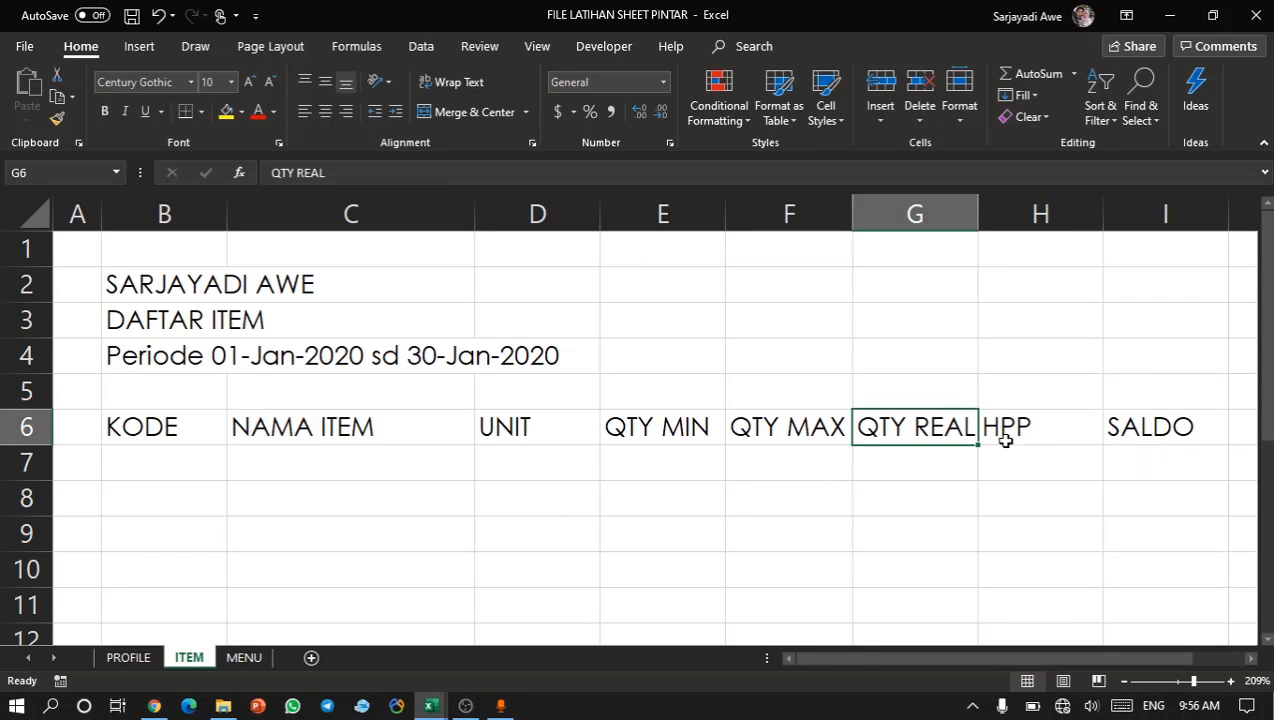
{"action": "left_click", "coordinate": [1128, 437]}
{"action": "left_click", "coordinate": [958, 427]}
{"action": "left_click", "coordinate": [1000, 428]}
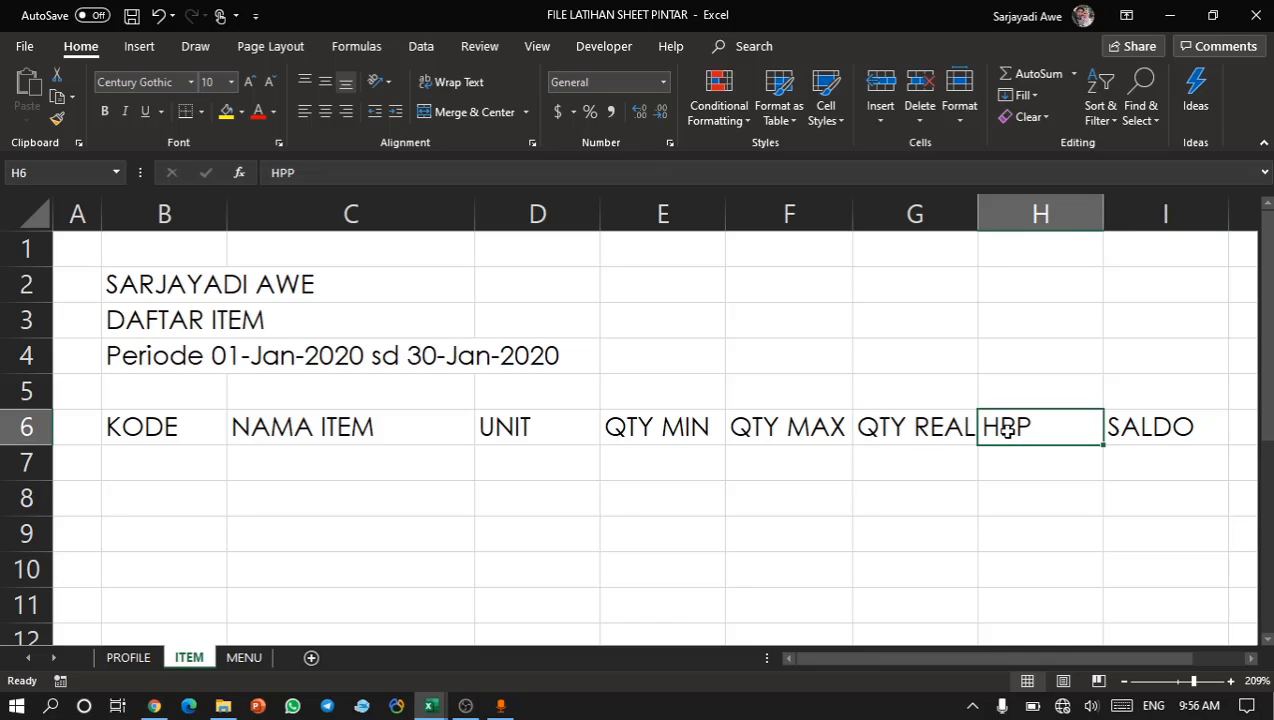
{"action": "left_click_drag", "start_coordinate": [107, 217], "coordinate": [79, 217]}
Apply grey outline and inside borders to the table range B6:I30.
{"action": "left_click_drag", "start_coordinate": [108, 432], "coordinate": [1130, 427]}
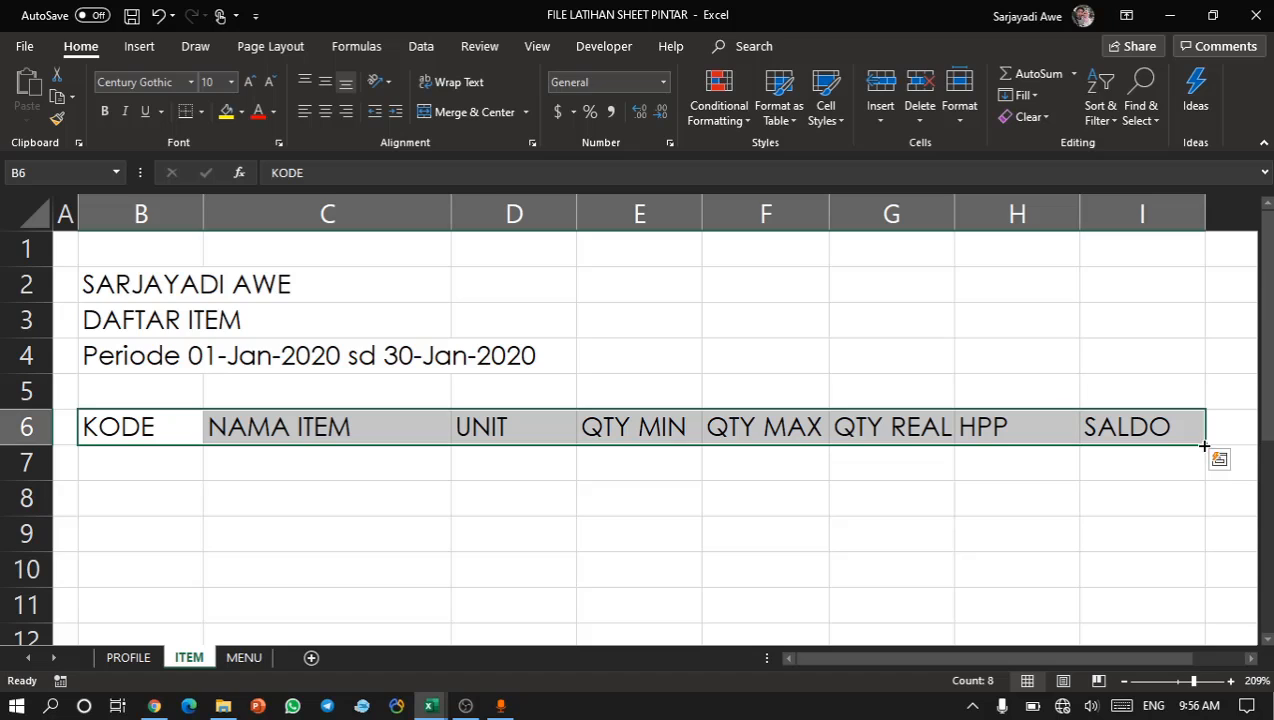
{"action": "key", "text": "shift+Down"}
{"action": "key", "text": "shift+Down"}
{"action": "key", "text": "shift+Down"}
{"action": "key", "text": "shift+Down"}
{"action": "key", "text": "shift+Down"}
{"action": "key", "text": "shift+Down"}
{"action": "key", "text": "shift+Down"}
{"action": "key", "text": "shift+Down"}
{"action": "key", "text": "shift+Down"}
{"action": "key", "text": "shift+Down"}
{"action": "key", "text": "shift+Down"}
{"action": "key", "text": "shift+Down"}
{"action": "key", "text": "shift+Down"}
{"action": "key", "text": "shift+Down"}
{"action": "key", "text": "shift+Down"}
{"action": "key", "text": "shift+Down"}
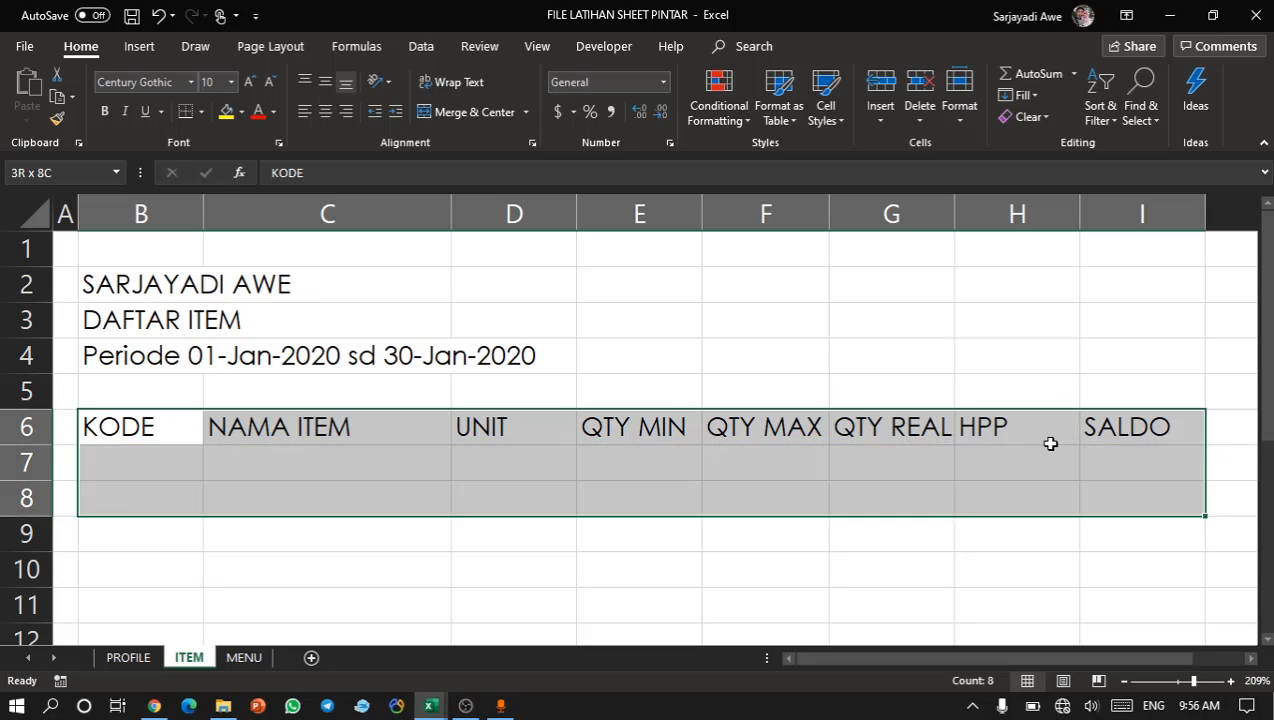
{"action": "key", "text": "shift+Down"}
{"action": "key", "text": "shift+Down"}
{"action": "key", "text": "shift+Down"}
{"action": "key", "text": "shift+Down"}
{"action": "key", "text": "shift+Down"}
{"action": "key", "text": "shift+Down"}
{"action": "key", "text": "shift+Down"}
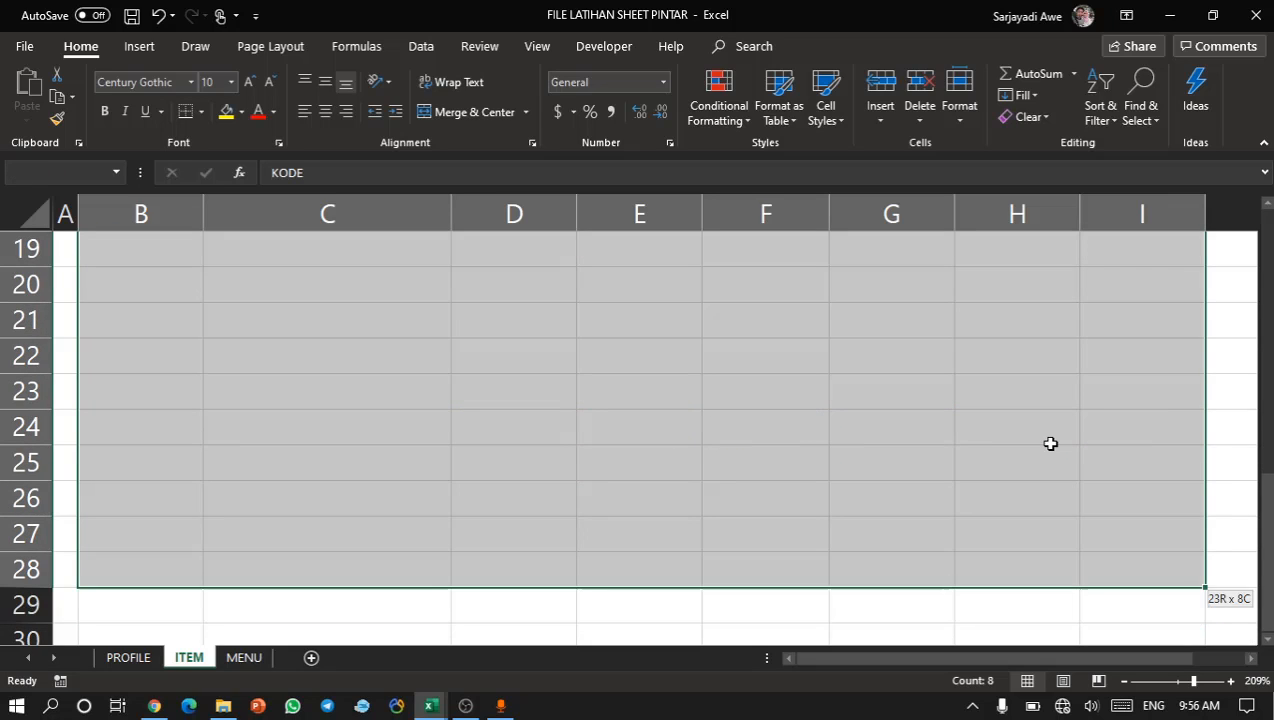
{"action": "key", "text": "shift+Down"}
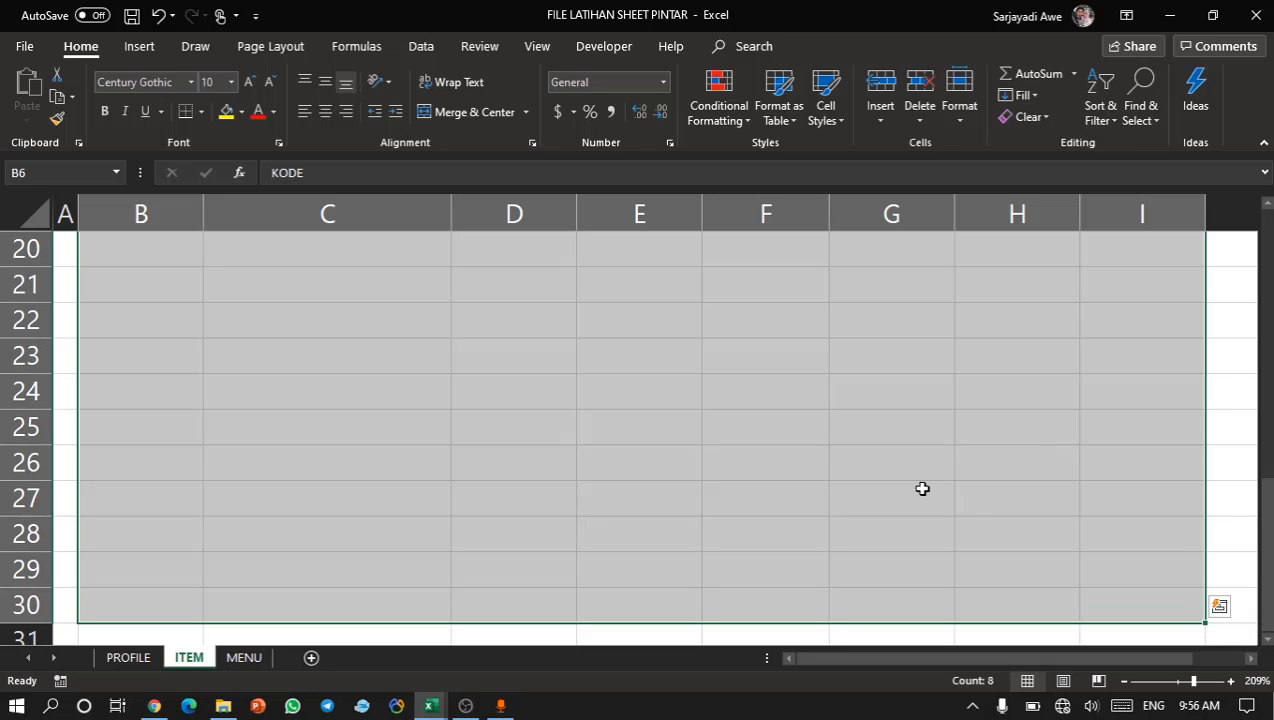
{"action": "scroll", "coordinate": [876, 415], "scroll_direction": "up", "scroll_amount": 6}
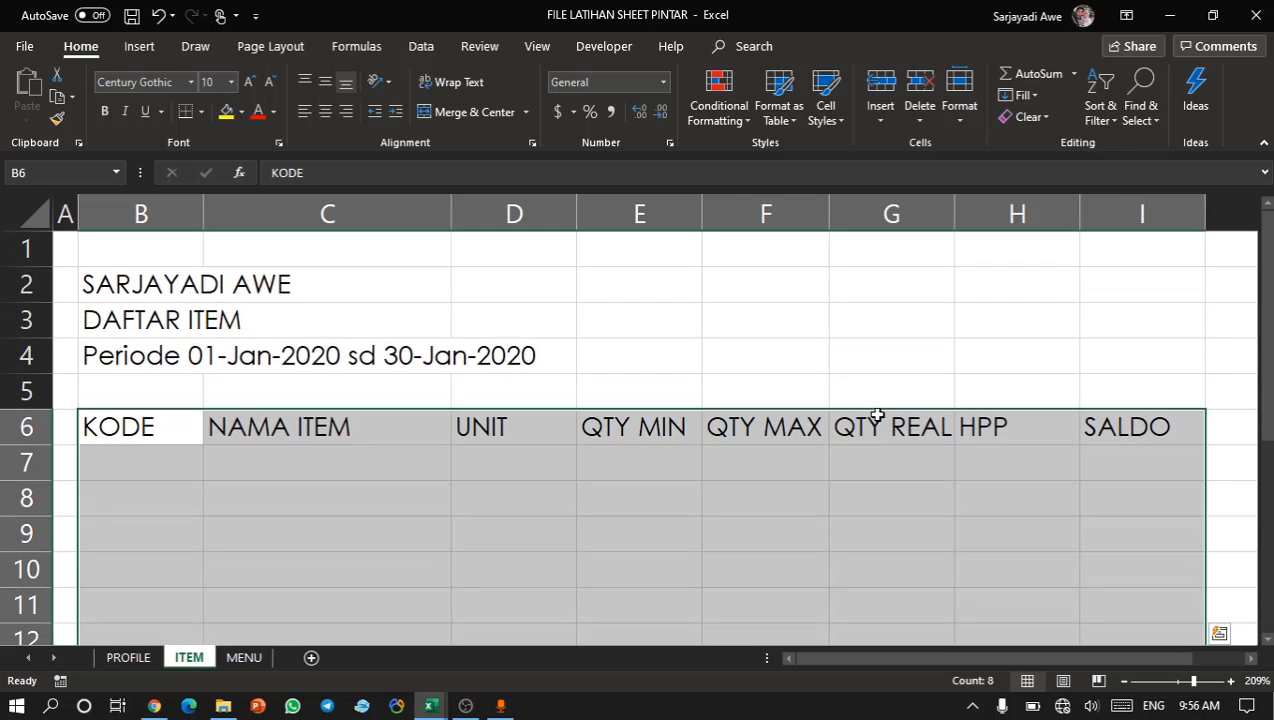
{"action": "left_click", "coordinate": [201, 112]}
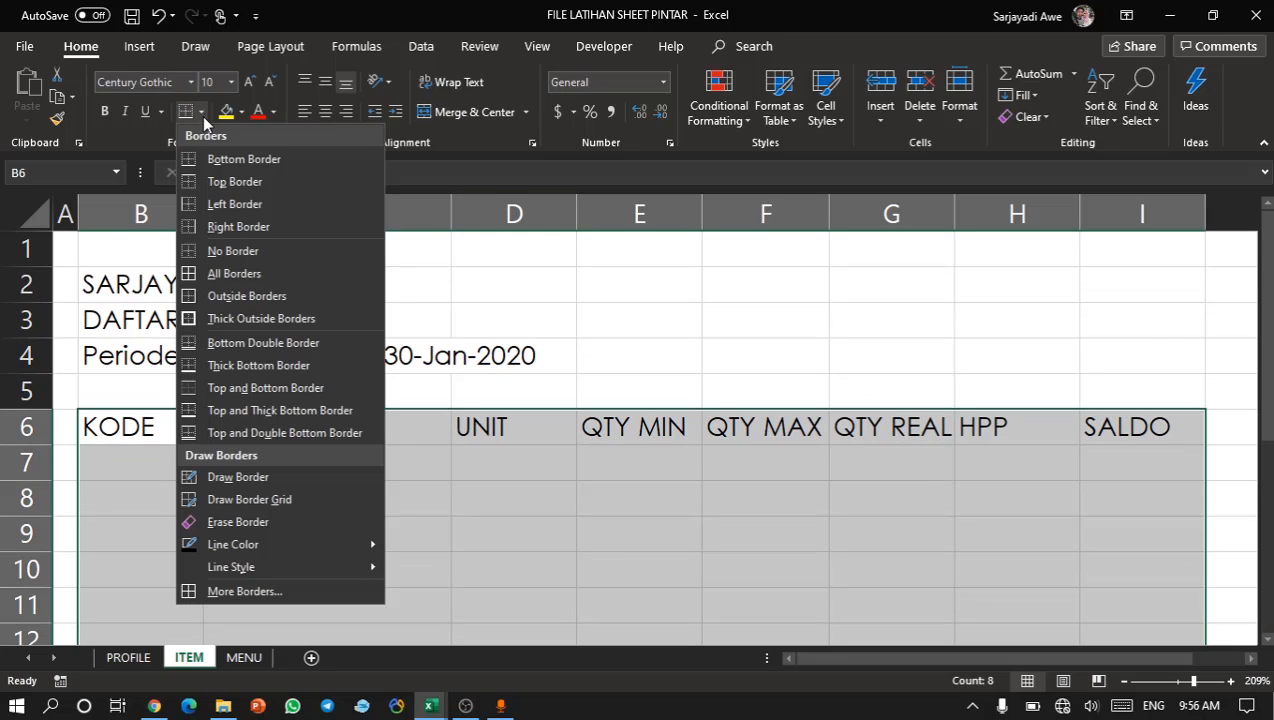
{"action": "left_click", "coordinate": [228, 593]}
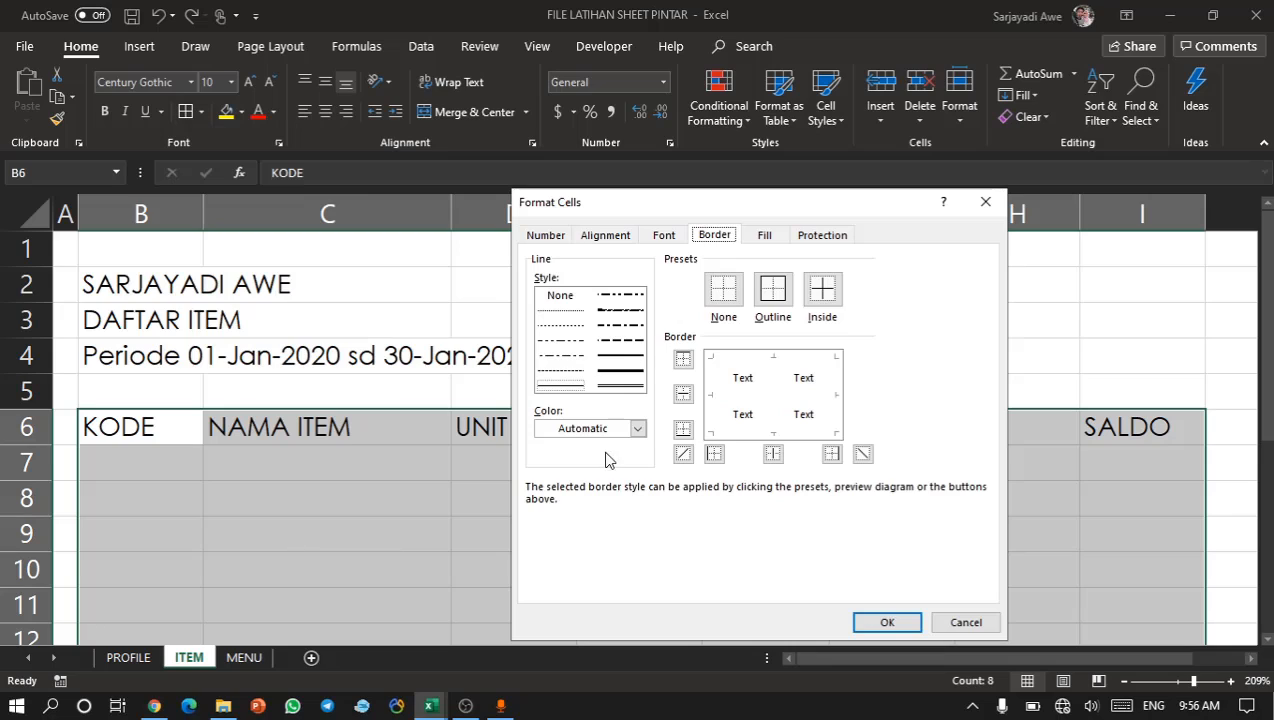
{"action": "left_click", "coordinate": [610, 430]}
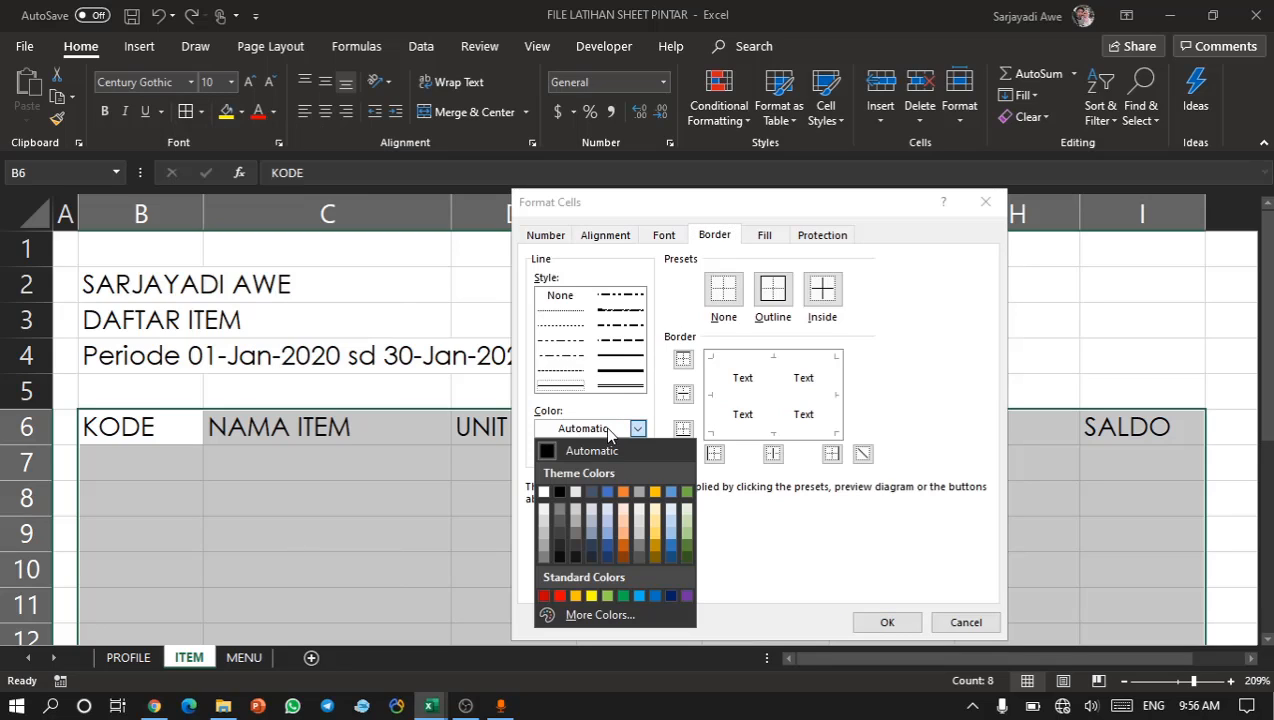
{"action": "left_click", "coordinate": [545, 533]}
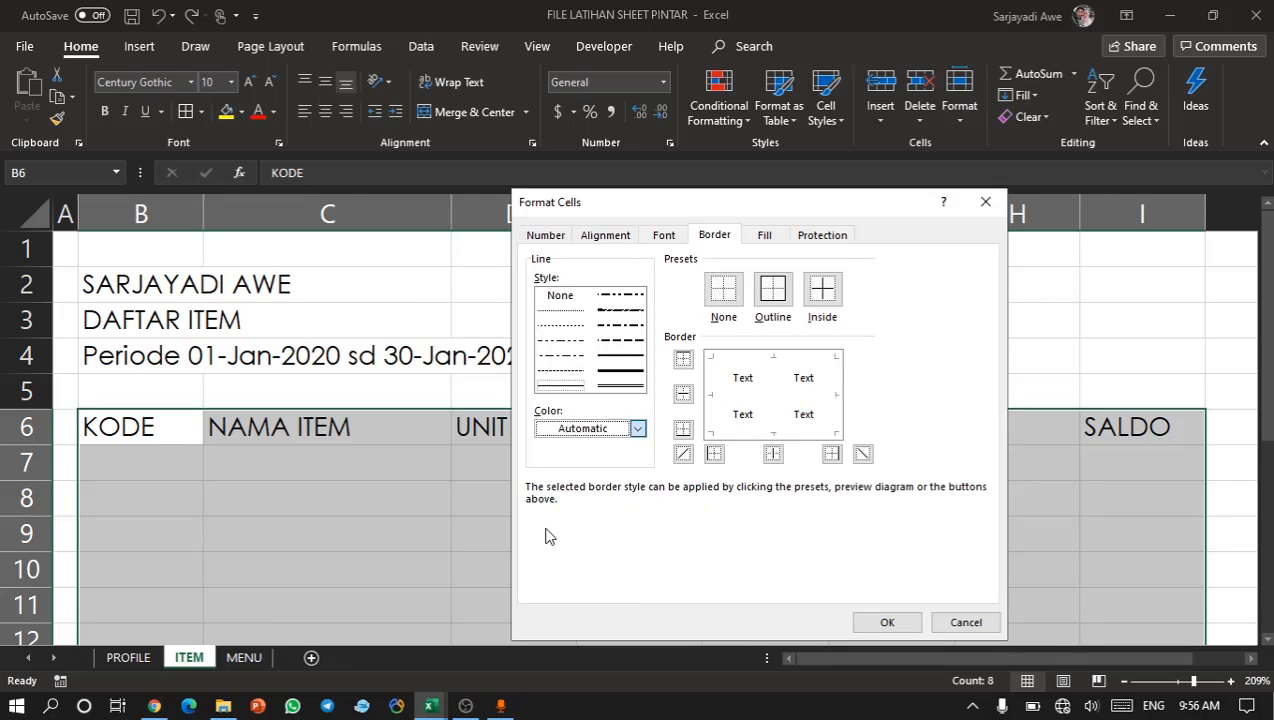
{"action": "left_click", "coordinate": [586, 430]}
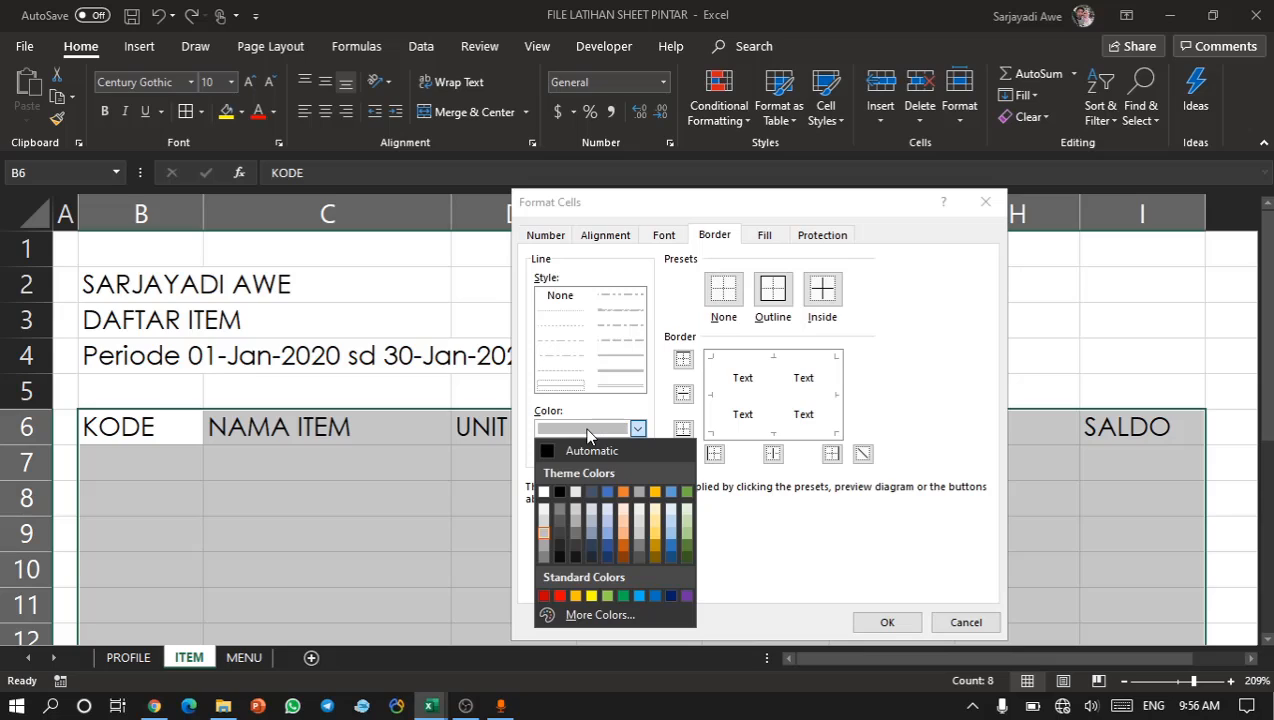
{"action": "left_click", "coordinate": [546, 541]}
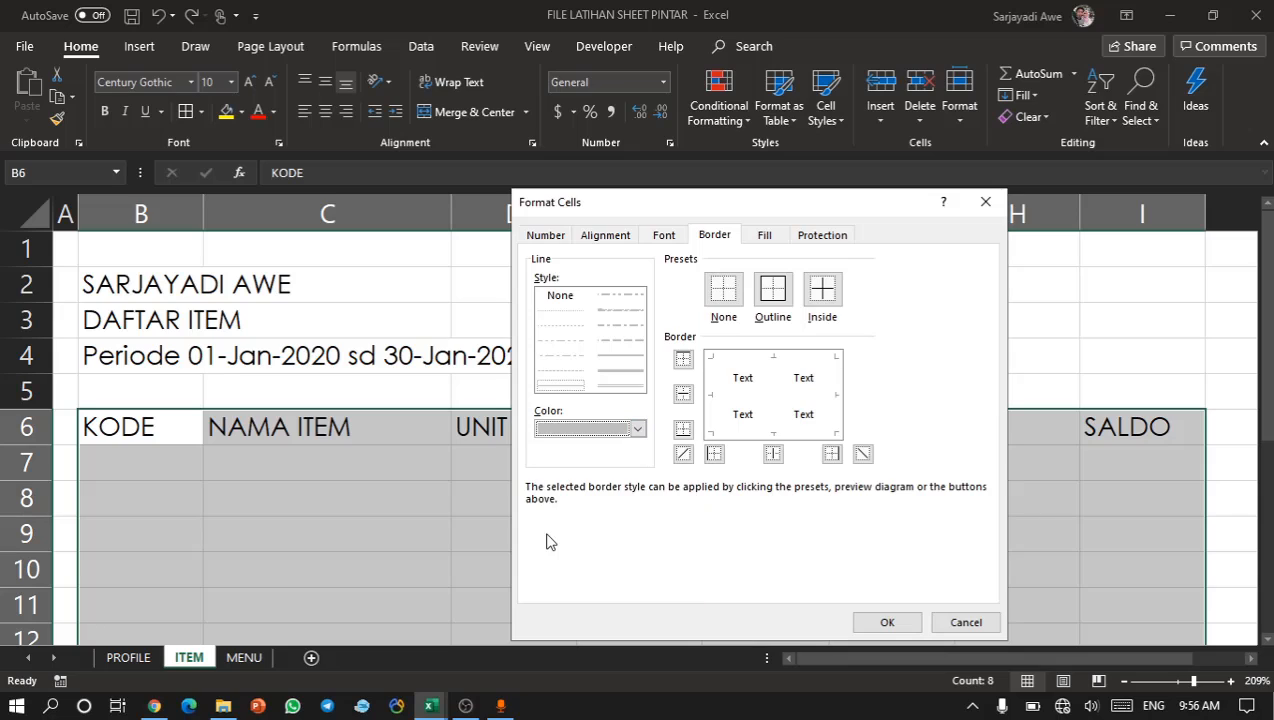
{"action": "left_click", "coordinate": [776, 291]}
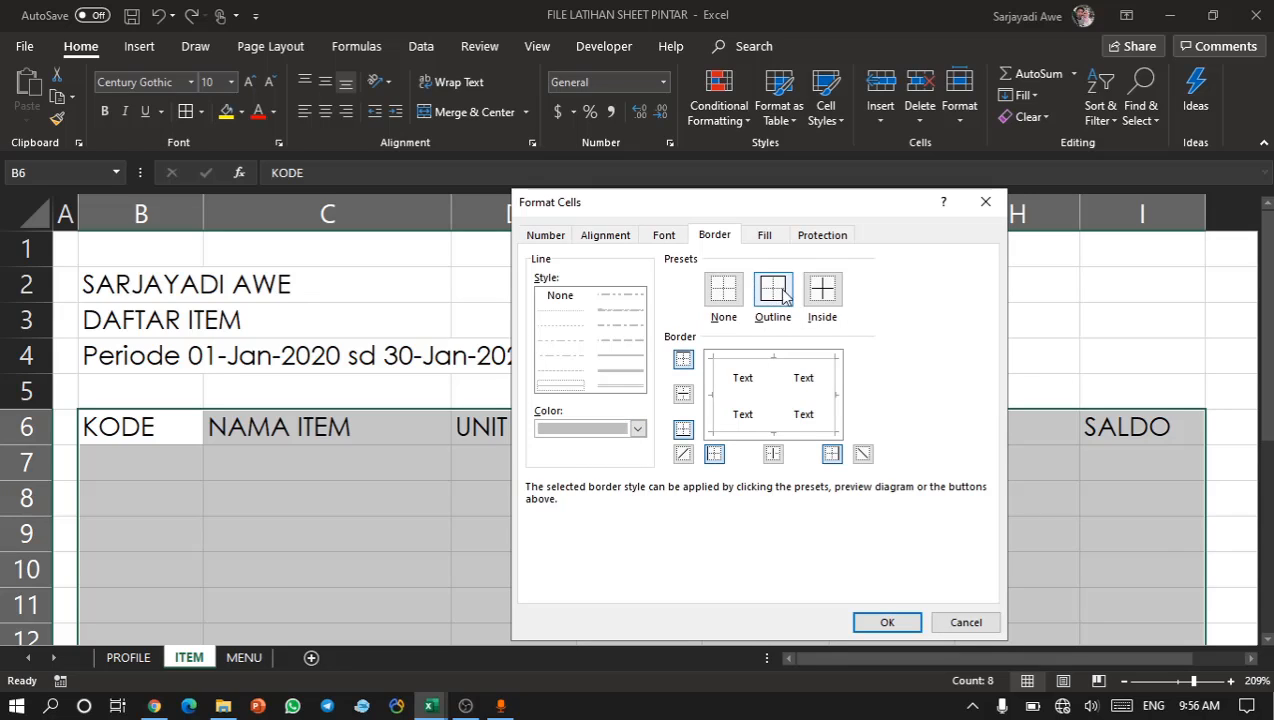
{"action": "left_click", "coordinate": [822, 290]}
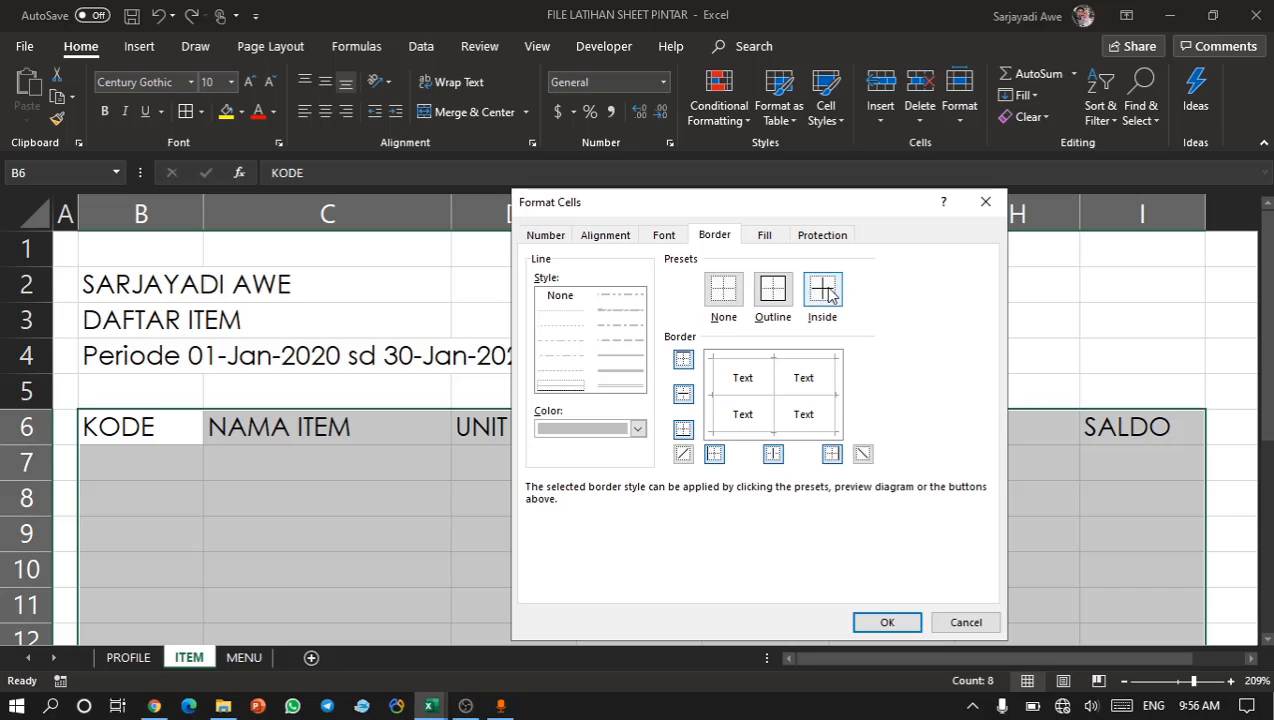
{"action": "left_click", "coordinate": [888, 623]}
{"action": "left_click", "coordinate": [620, 500]}
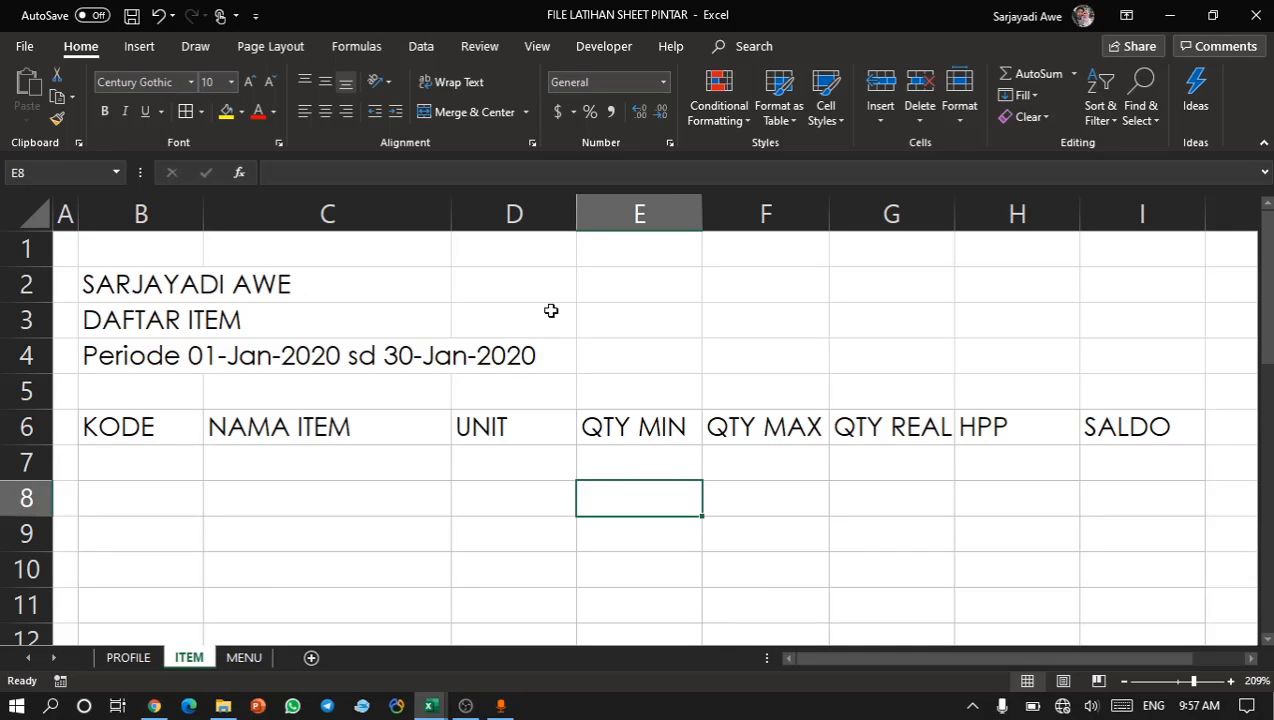
Hide the gridlines on the ITEM sheet and look over the bordered table.
{"action": "left_click_drag", "start_coordinate": [591, 262], "coordinate": [686, 316]}
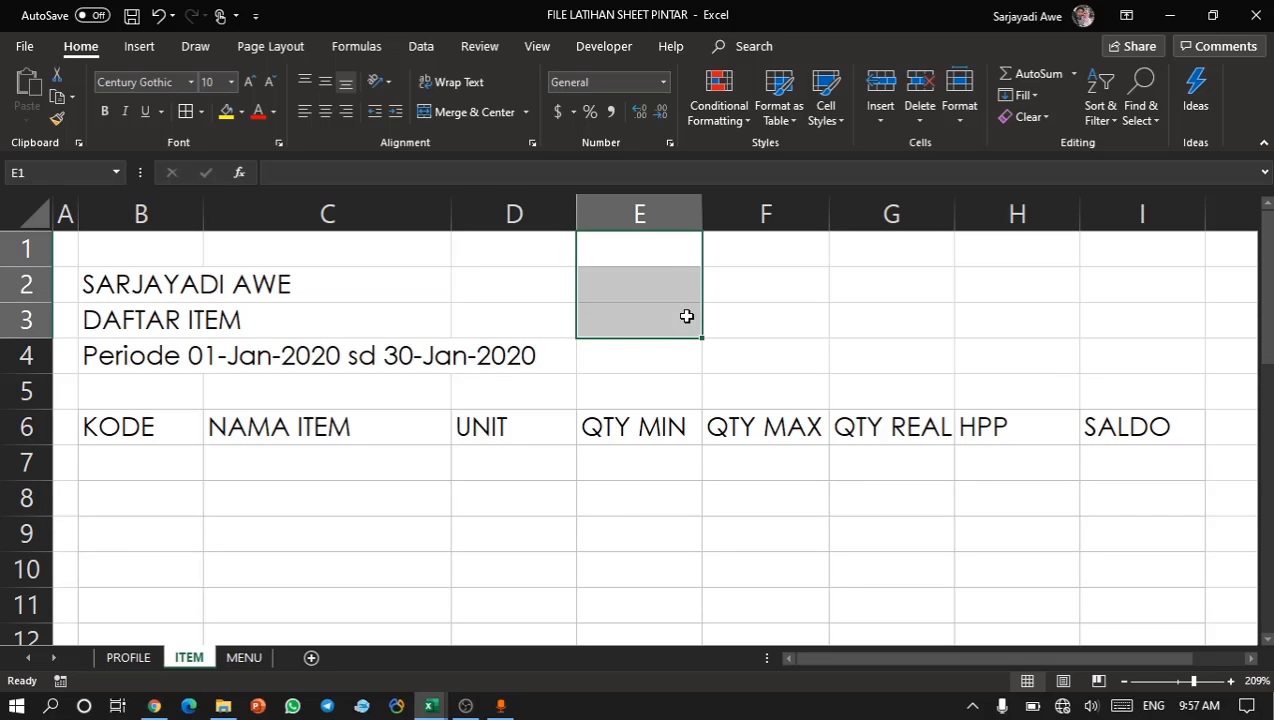
{"action": "left_click", "coordinate": [537, 47]}
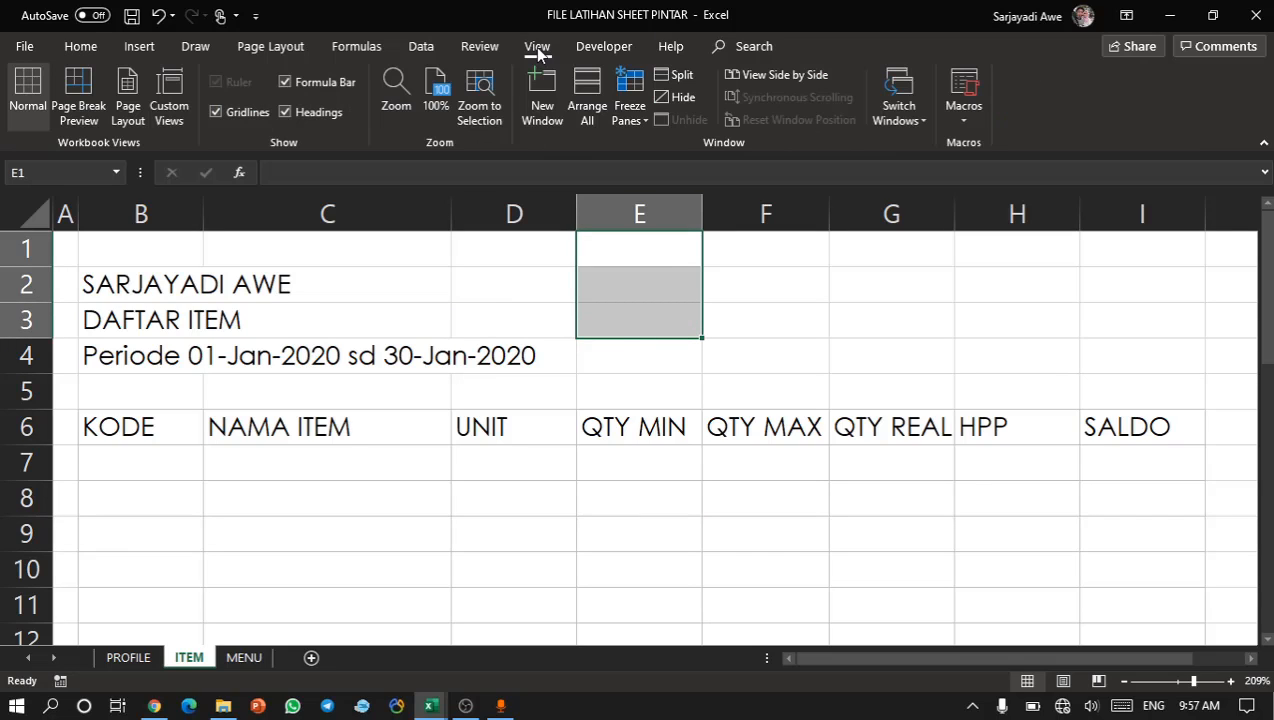
{"action": "left_click", "coordinate": [217, 111]}
{"action": "left_click", "coordinate": [395, 368]}
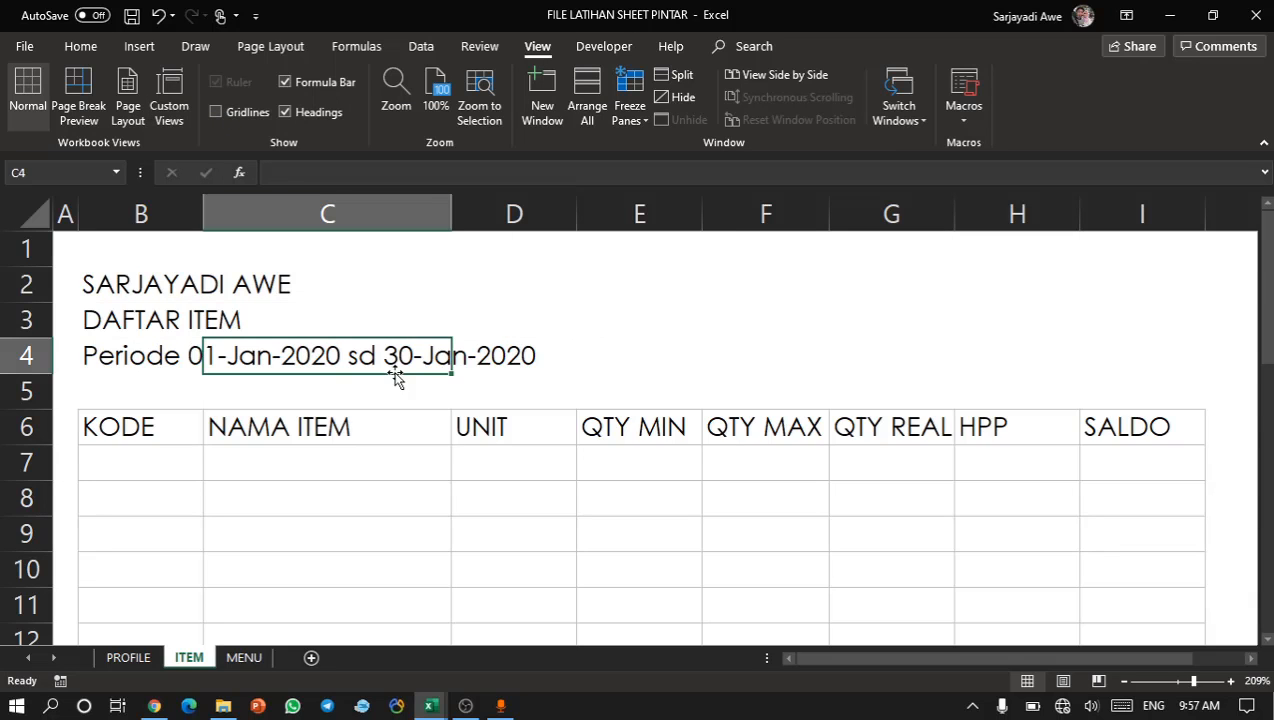
{"action": "left_click", "coordinate": [515, 533]}
{"action": "scroll", "coordinate": [515, 533], "scroll_direction": "down", "scroll_amount": 7}
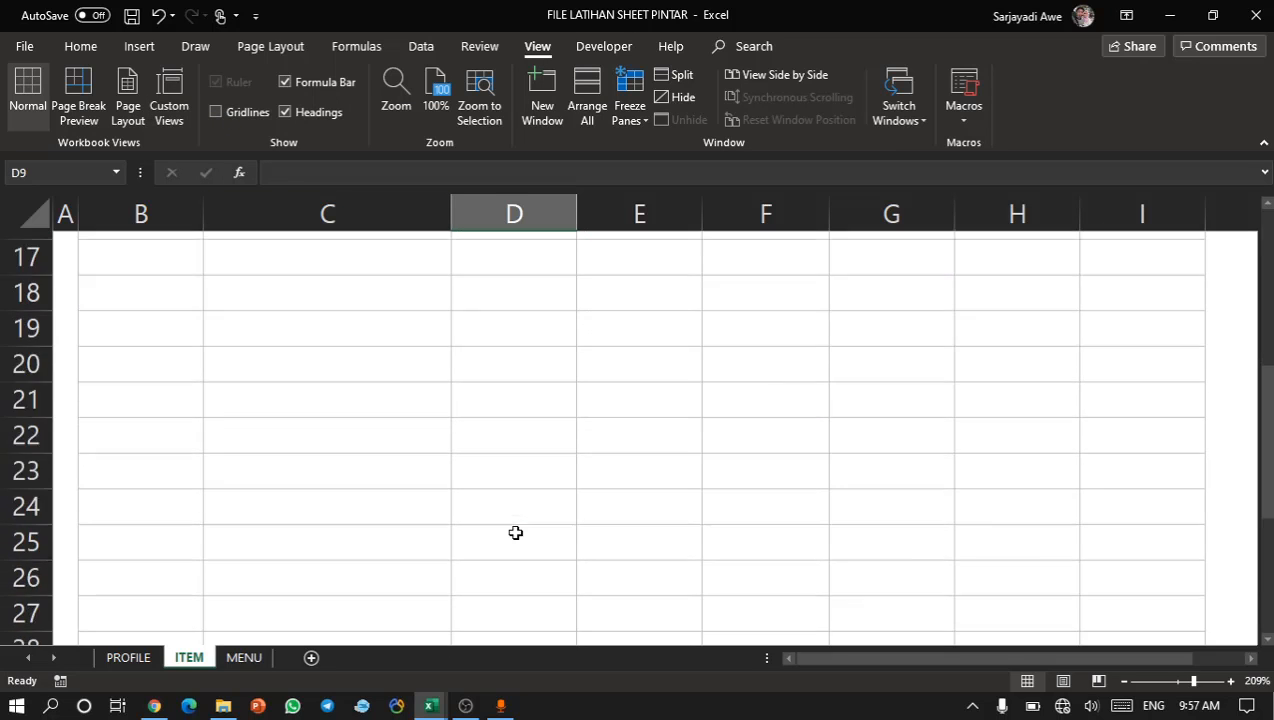
{"action": "scroll", "coordinate": [515, 533], "scroll_direction": "up", "scroll_amount": 7}
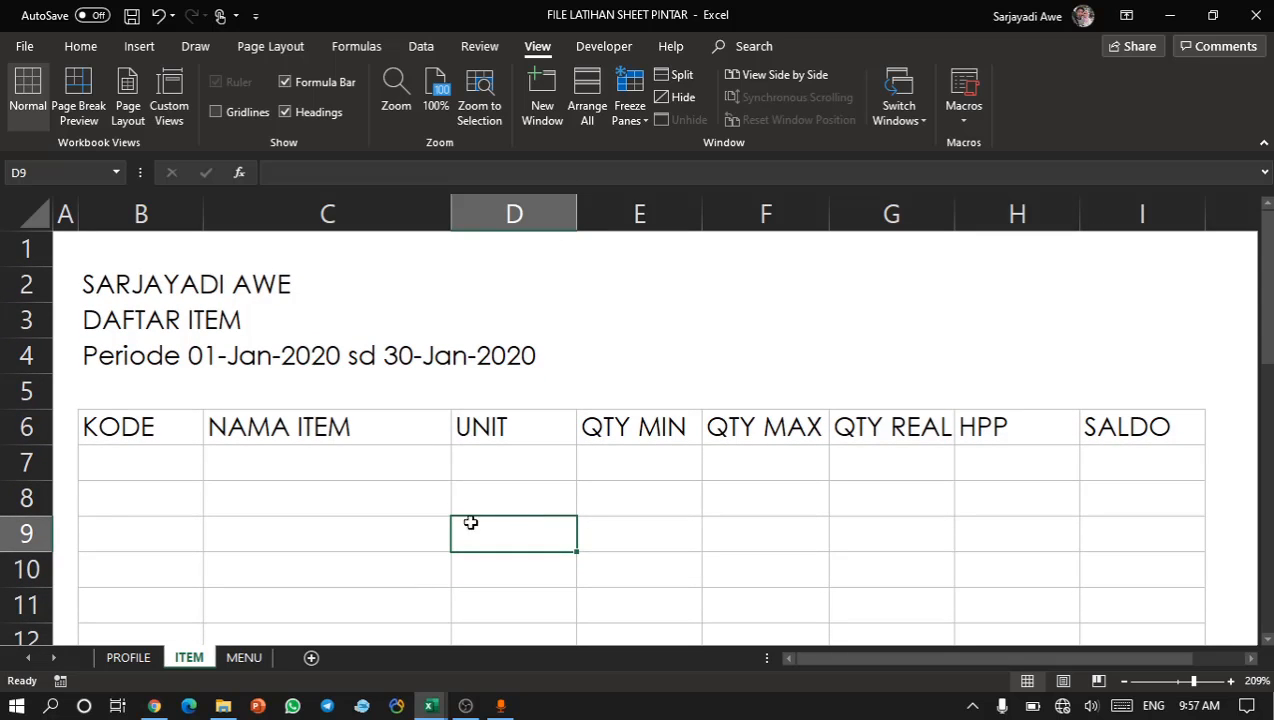
Create a formula-based conditional formatting rule for B6:I30 using =MOD(ROW(),2)=1.
{"action": "left_click", "coordinate": [107, 423]}
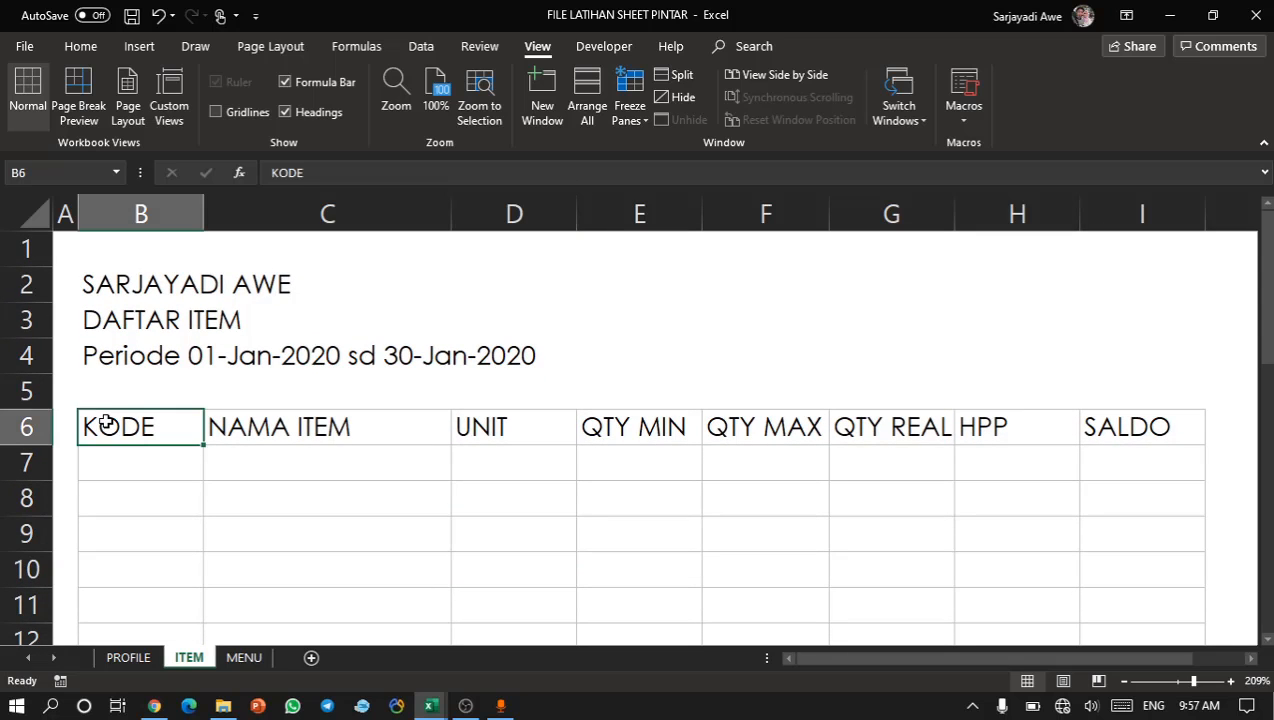
{"action": "key", "text": "ctrl+shift+Right"}
{"action": "key", "text": "shift+Down"}
{"action": "key", "text": "shift+Down"}
{"action": "key", "text": "shift+Down"}
{"action": "key", "text": "shift+Down"}
{"action": "key", "text": "shift+Down"}
{"action": "key", "text": "shift+Down"}
{"action": "key", "text": "shift+Down"}
{"action": "key", "text": "shift+Down"}
{"action": "key", "text": "shift+Down"}
{"action": "key", "text": "shift+Down"}
{"action": "key", "text": "shift+Down"}
{"action": "key", "text": "shift+Down"}
{"action": "key", "text": "shift+Down"}
{"action": "key", "text": "shift+Down"}
{"action": "key", "text": "shift+Down"}
{"action": "key", "text": "shift+Down"}
{"action": "key", "text": "shift+Down"}
{"action": "key", "text": "shift+Down"}
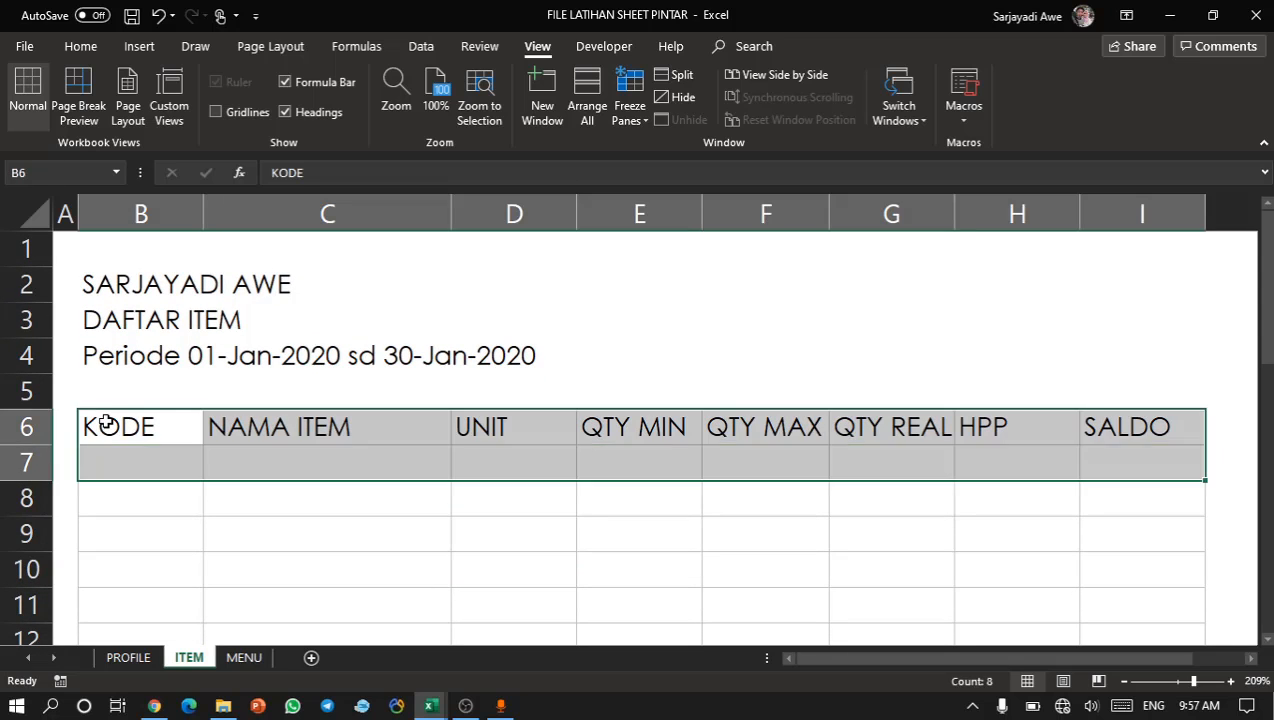
{"action": "key", "text": "shift+Down"}
{"action": "key", "text": "shift+Down"}
{"action": "key", "text": "shift+Down"}
{"action": "key", "text": "shift+Down"}
{"action": "key", "text": "shift+Down"}
{"action": "key", "text": "shift+Down"}
{"action": "key", "text": "shift+Down"}
{"action": "key", "text": "shift+Down"}
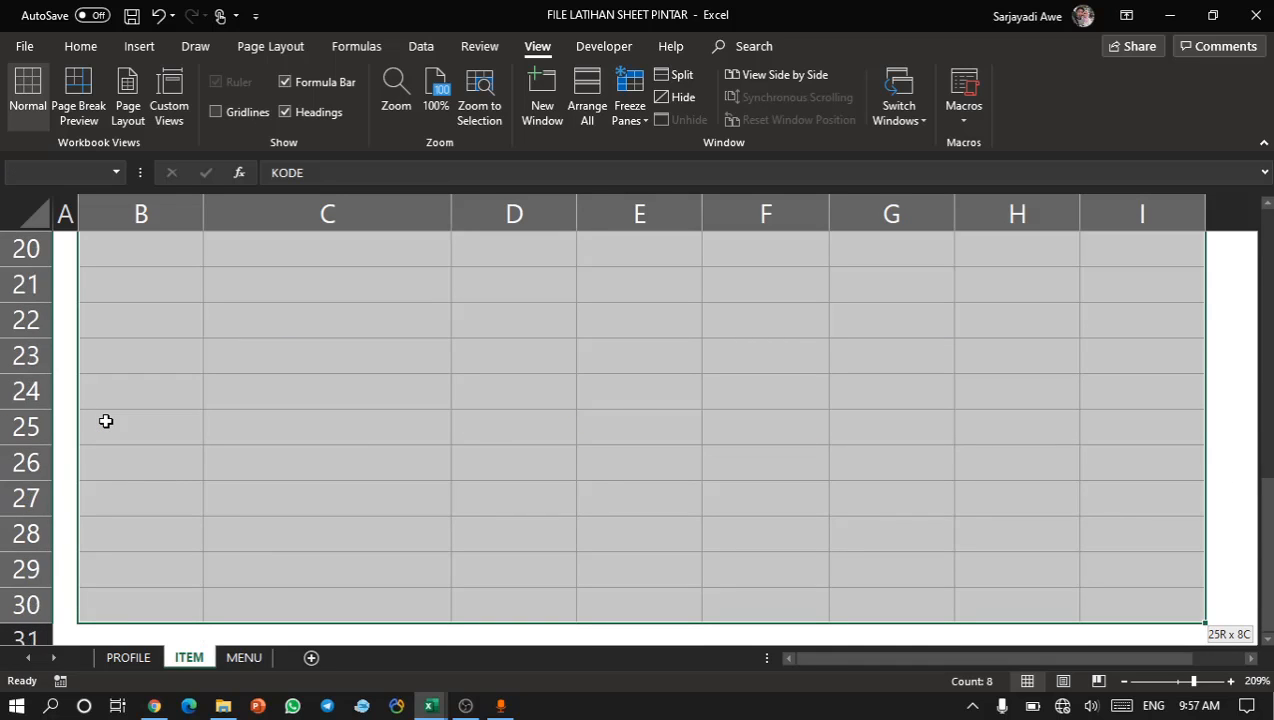
{"action": "key", "text": "shift+Up"}
{"action": "key", "text": "shift+Up"}
{"action": "key", "text": "shift+Up"}
{"action": "key", "text": "shift+Down"}
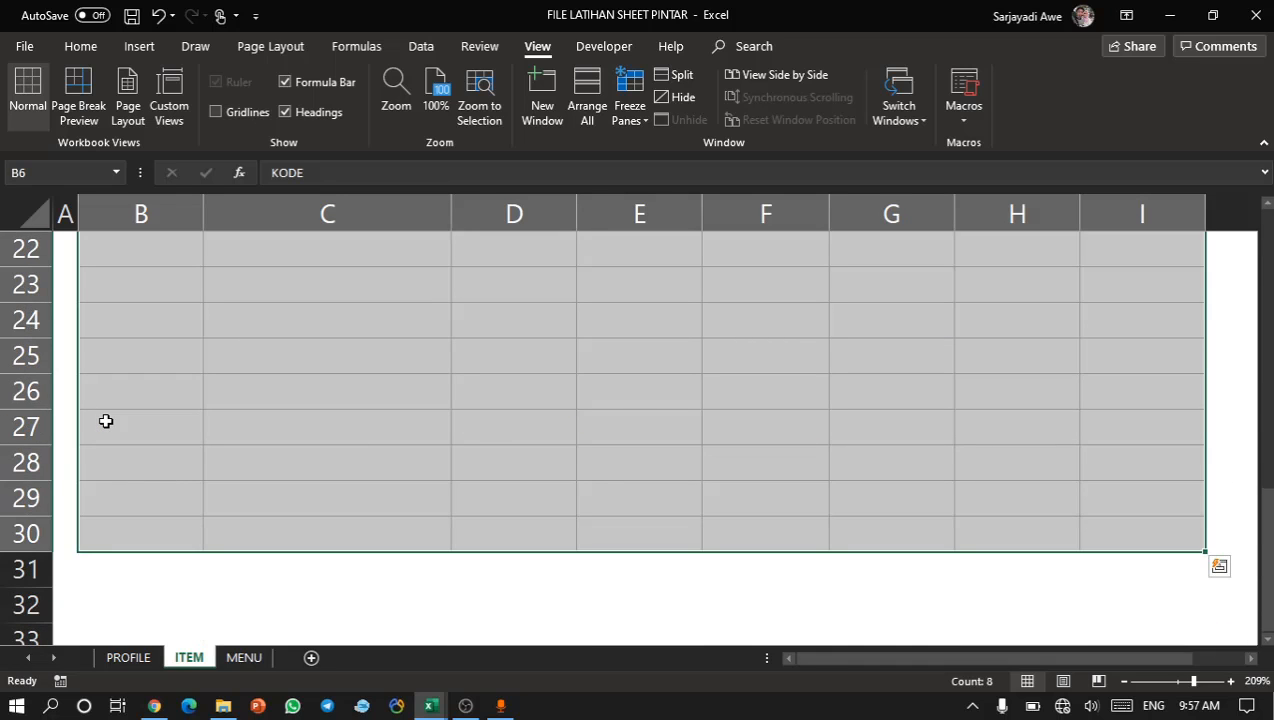
{"action": "scroll", "coordinate": [106, 421], "scroll_direction": "up", "scroll_amount": 5}
{"action": "scroll", "coordinate": [106, 421], "scroll_direction": "up", "scroll_amount": 2}
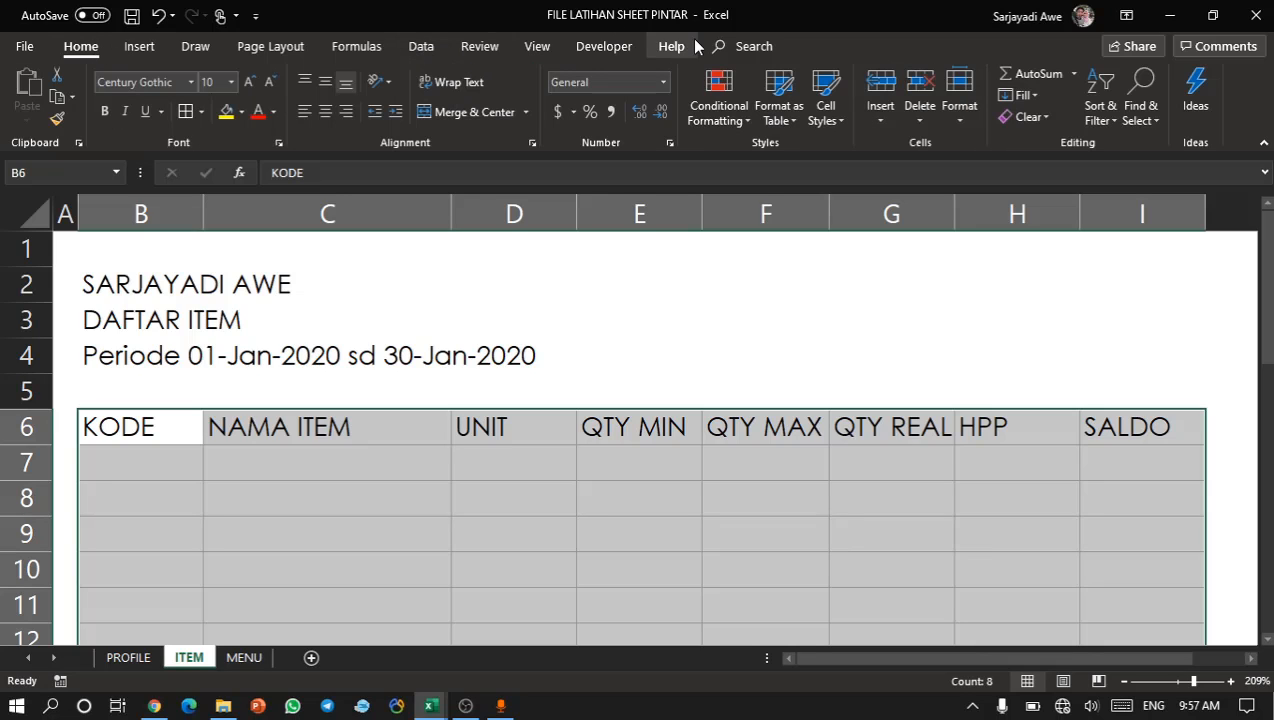
{"action": "left_click", "coordinate": [715, 125]}
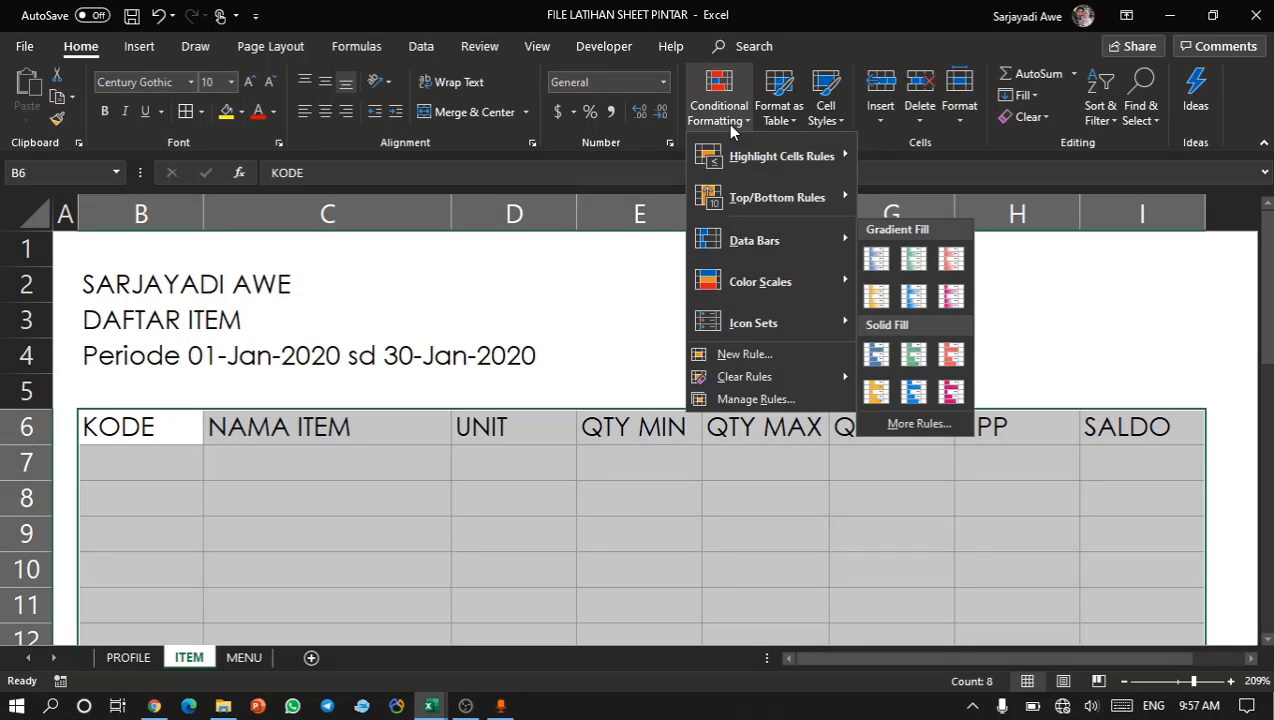
{"action": "left_click", "coordinate": [723, 110]}
{"action": "left_click", "coordinate": [723, 110]}
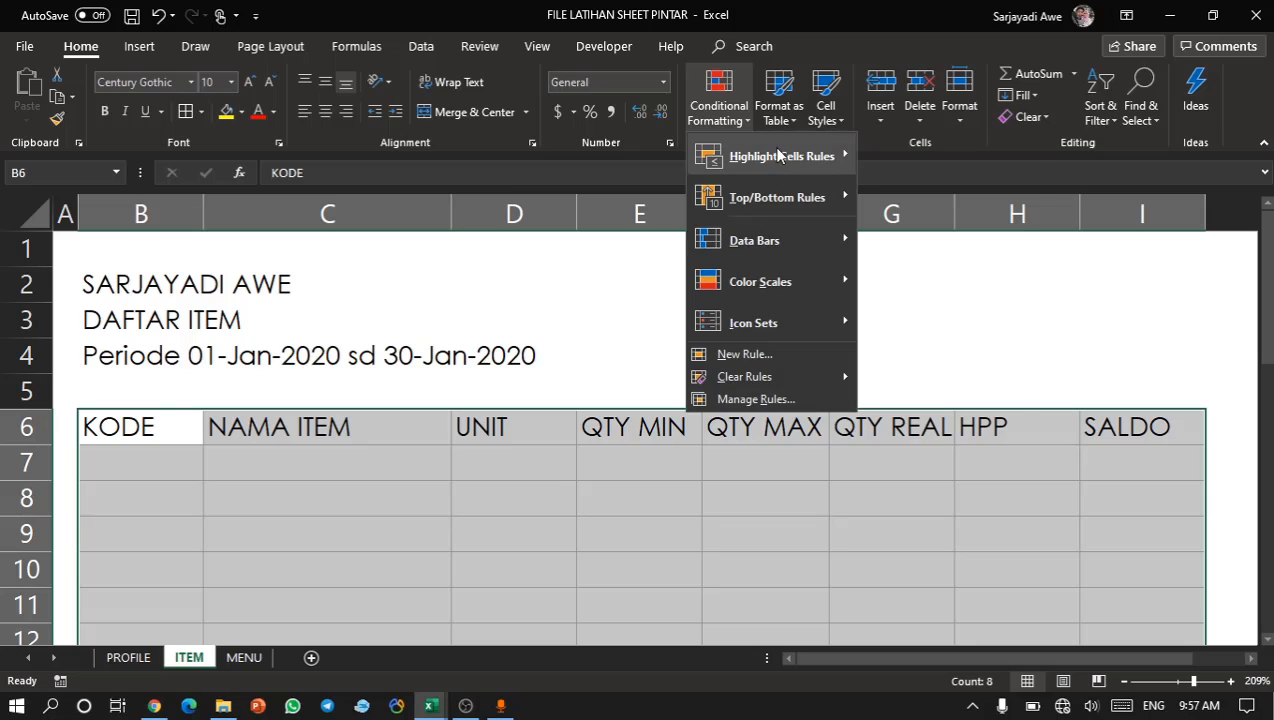
{"action": "mouse_move", "coordinate": [790, 156]}
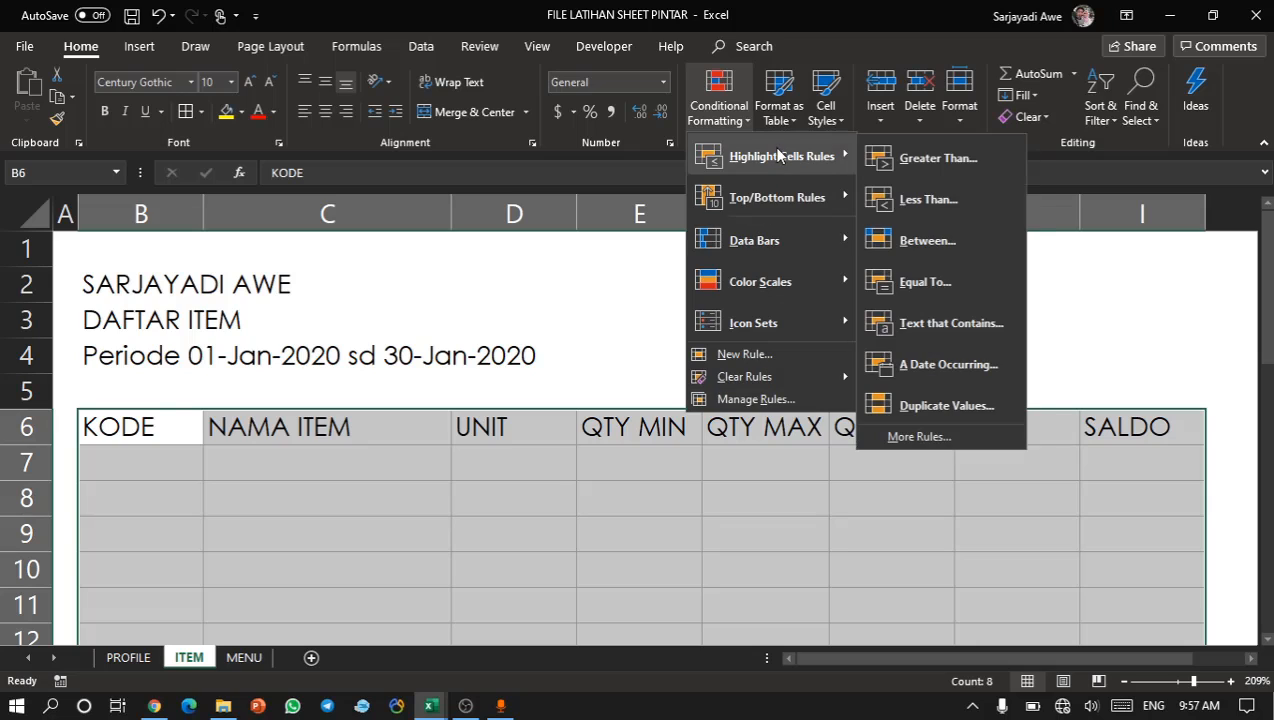
{"action": "left_click", "coordinate": [911, 440]}
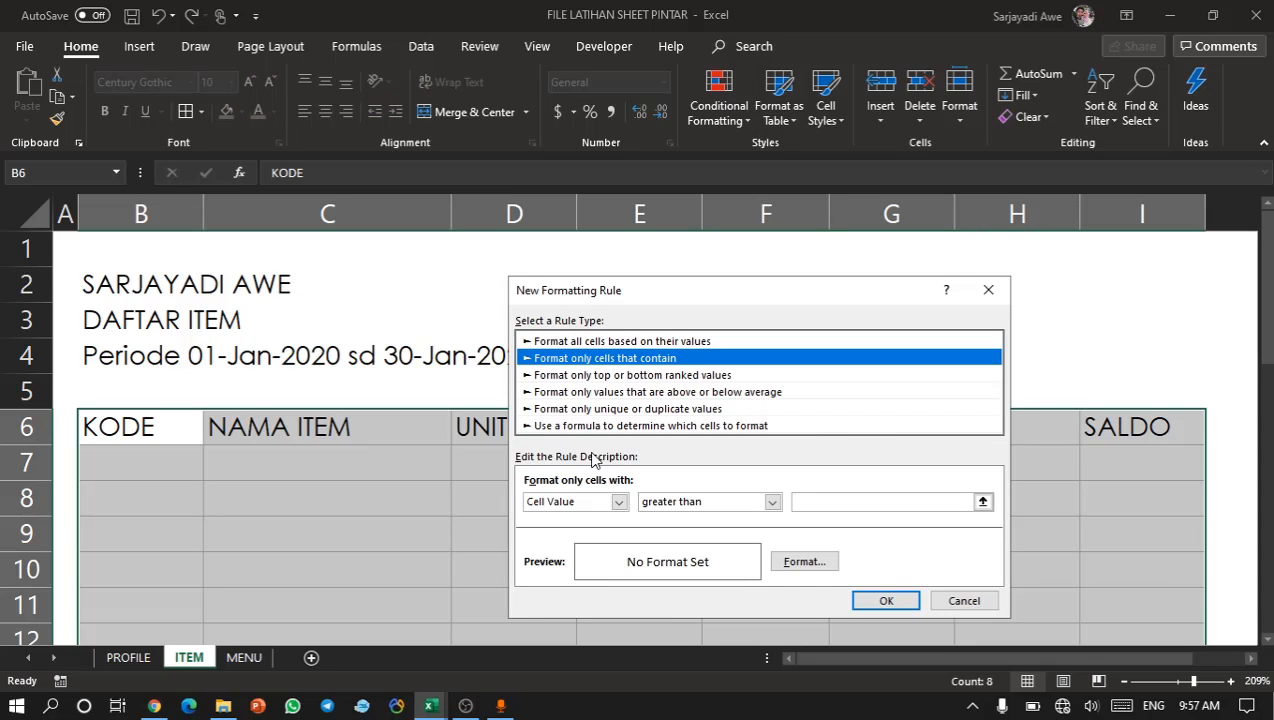
{"action": "left_click", "coordinate": [567, 426]}
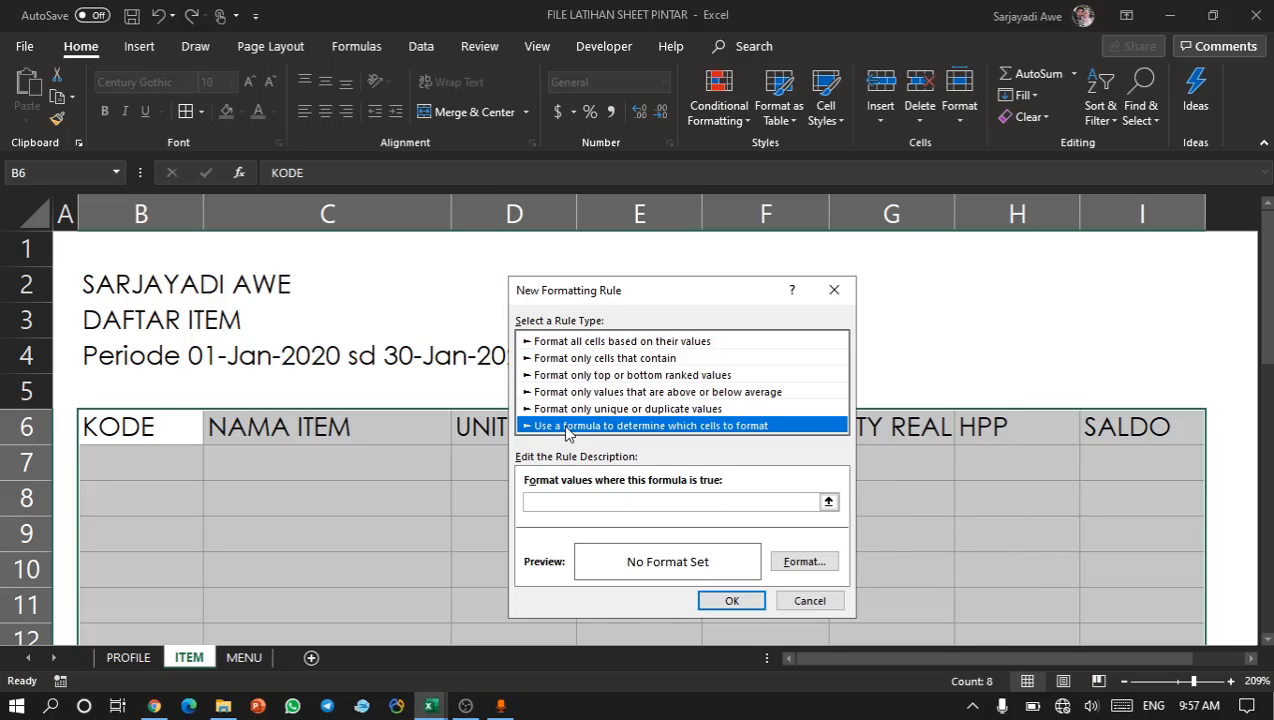
{"action": "left_click", "coordinate": [555, 503]}
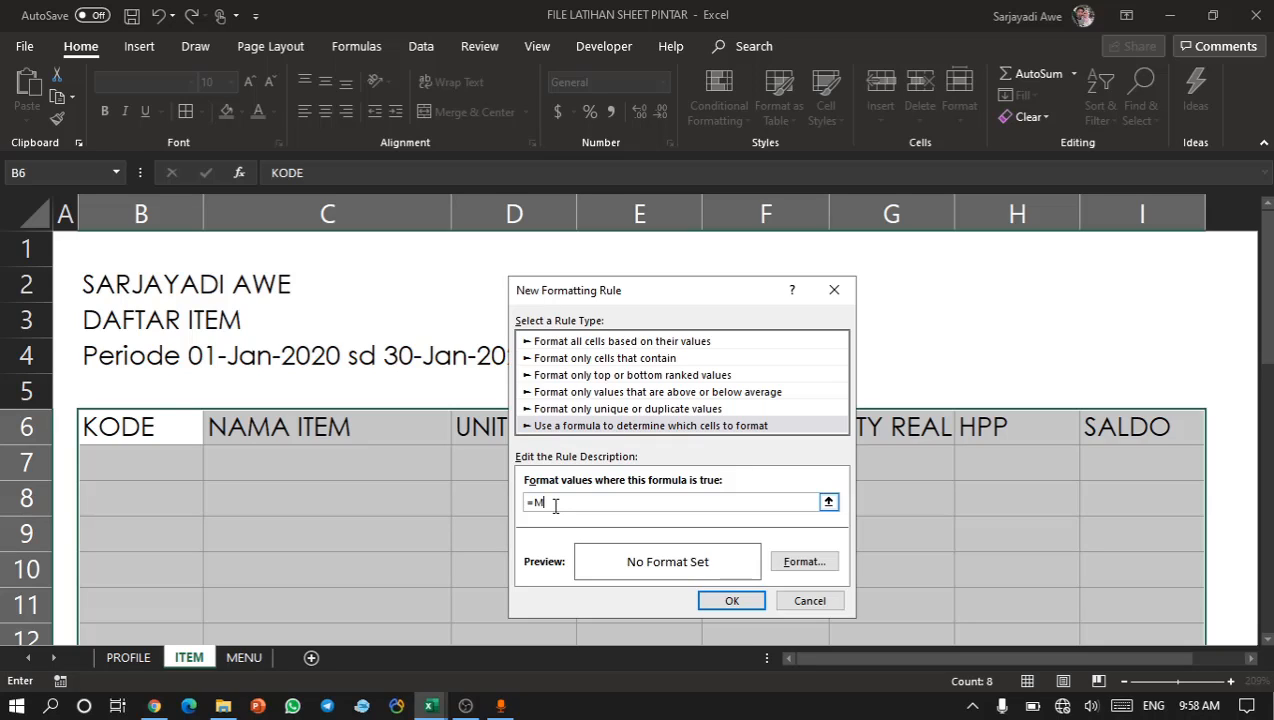
{"action": "type", "text": "=MOD(ROW(),2)=1"}
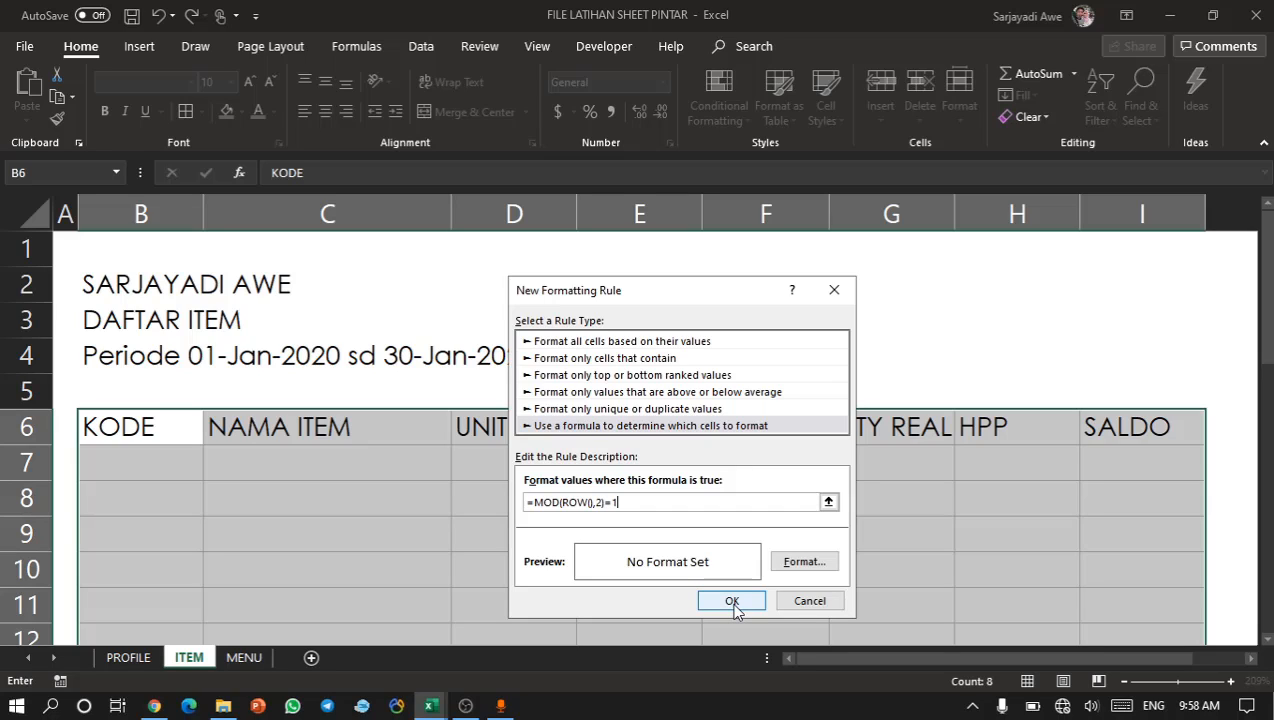
Give the new formatting rule a very light grey background fill.
{"action": "left_click", "coordinate": [804, 568]}
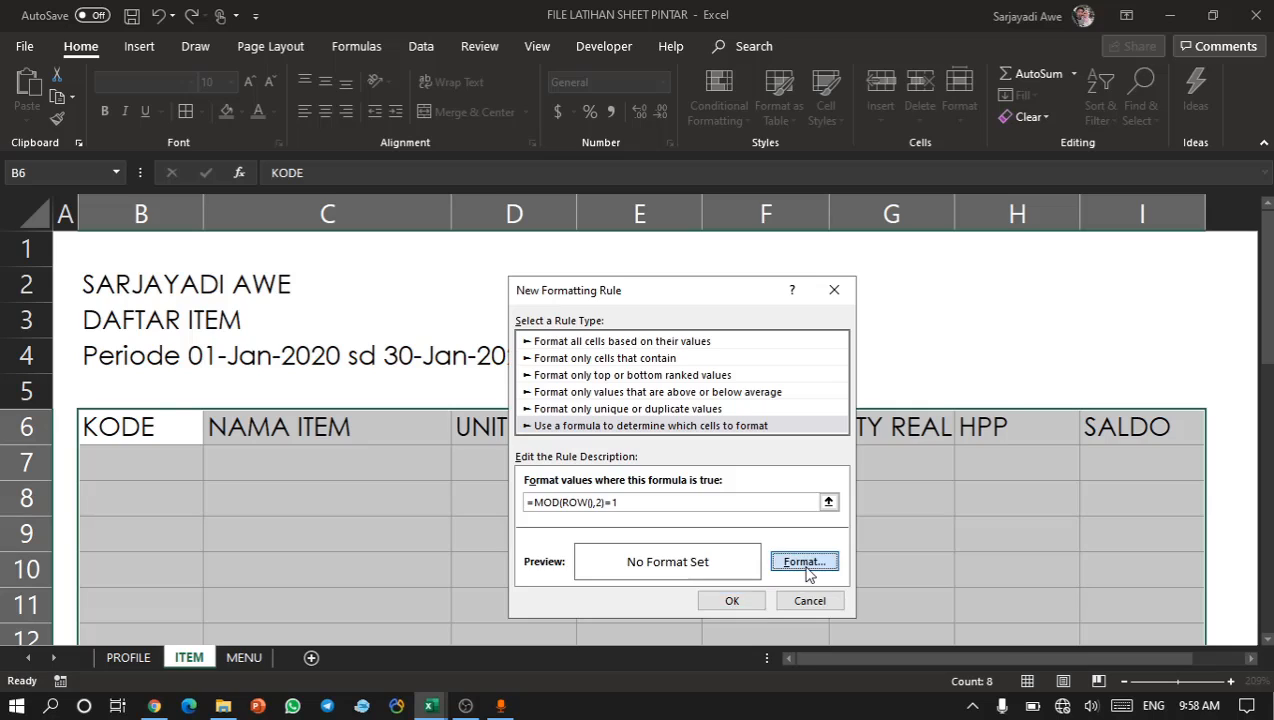
{"action": "left_click", "coordinate": [697, 219]}
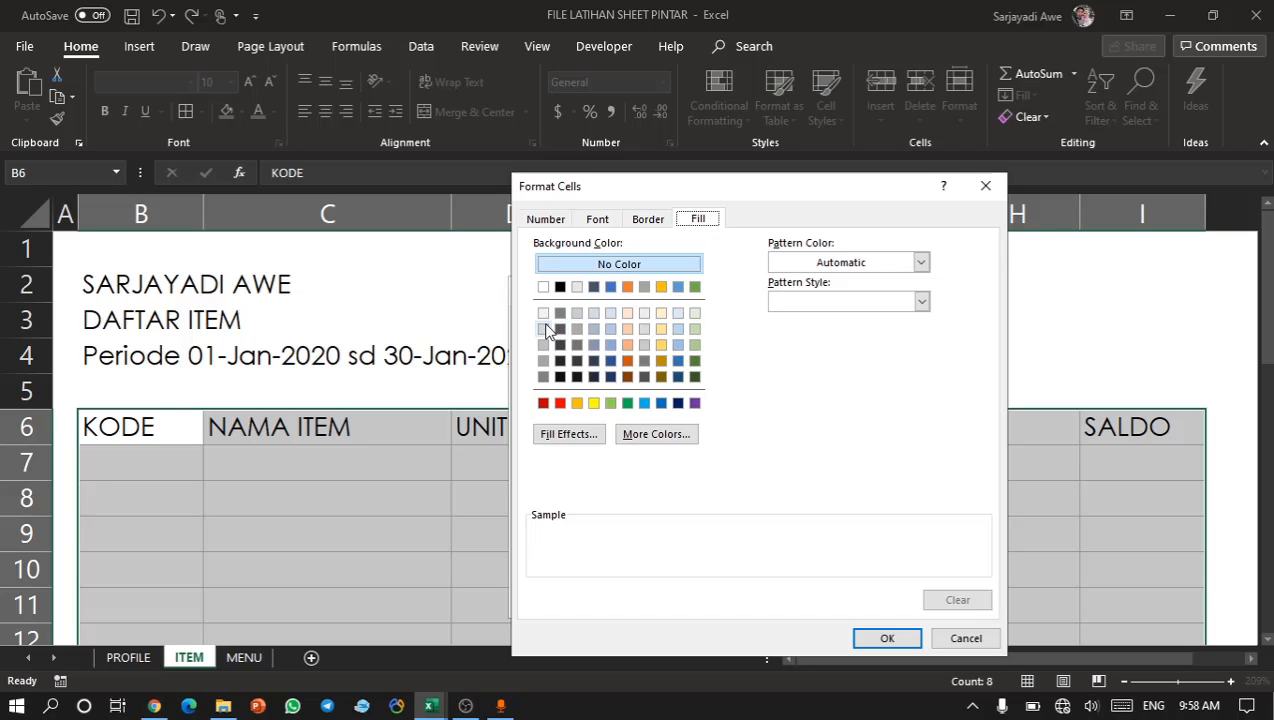
{"action": "left_click", "coordinate": [645, 316]}
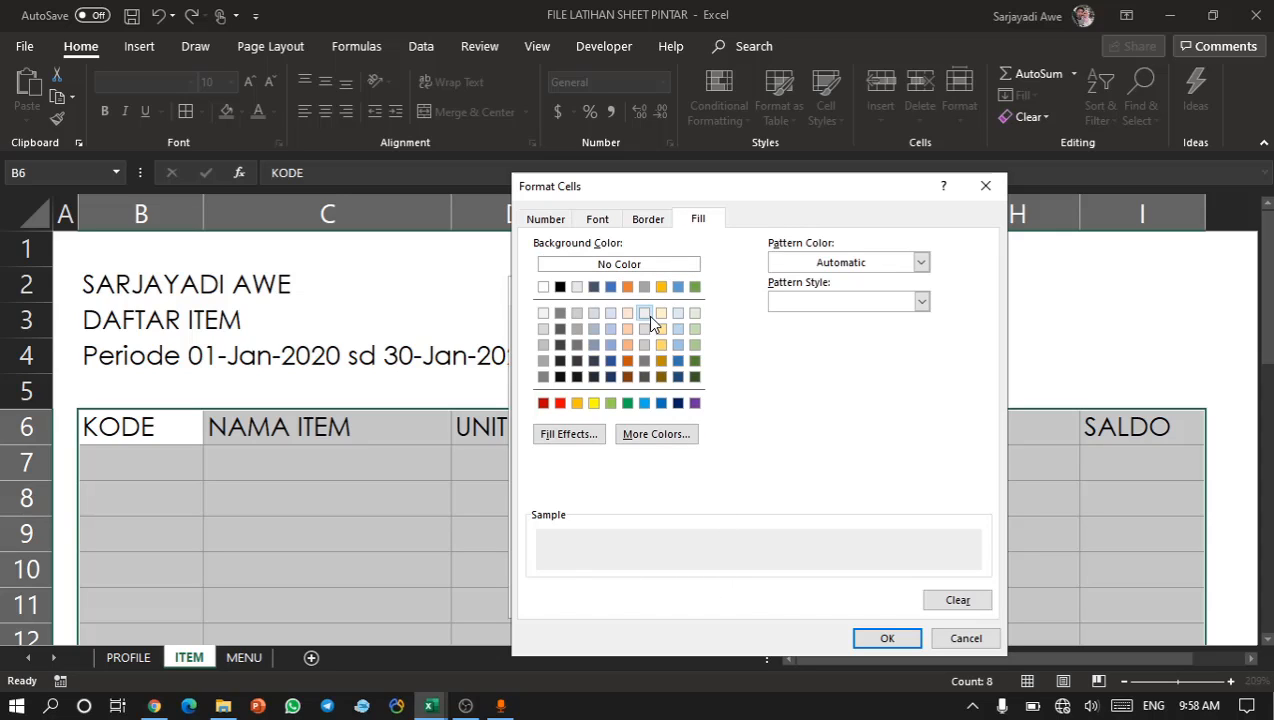
{"action": "left_click", "coordinate": [881, 638]}
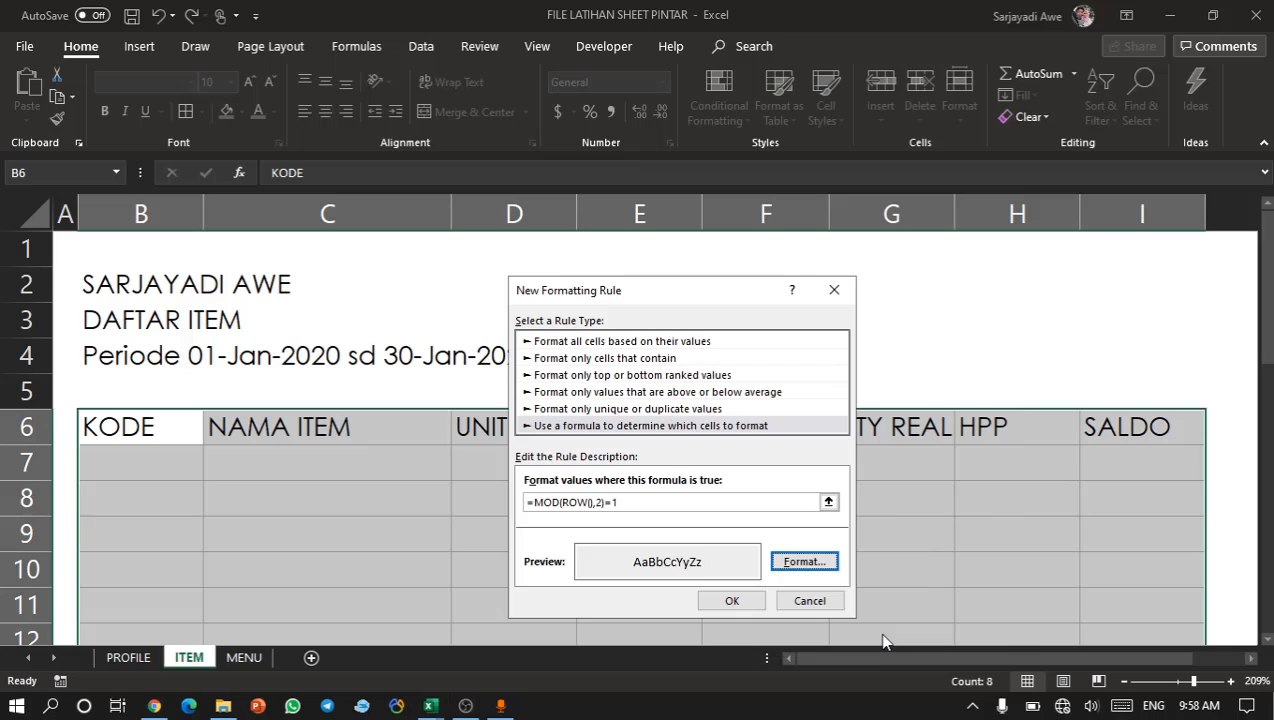
Confirm the new formatting rule for B6:I30 and check the banded rows.
{"action": "left_click", "coordinate": [749, 603]}
{"action": "left_click", "coordinate": [592, 540]}
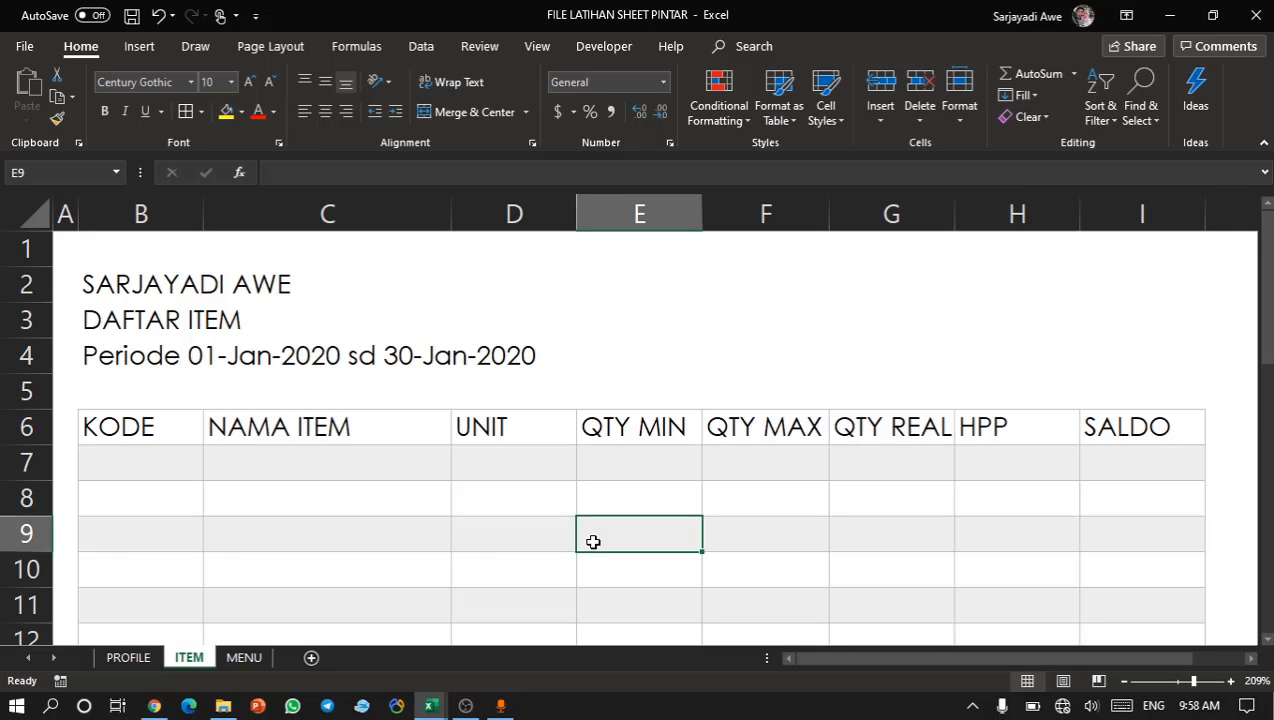
{"action": "left_click", "coordinate": [343, 521]}
{"action": "left_click", "coordinate": [321, 469]}
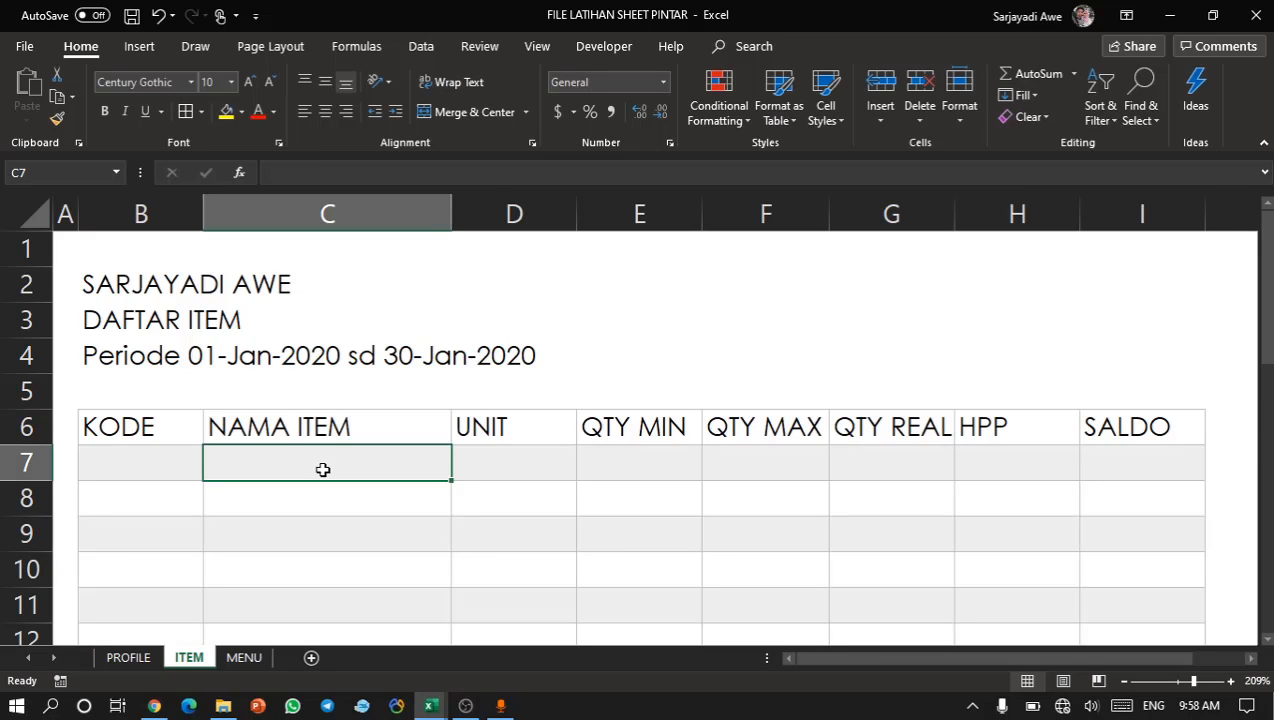
Fill the sheet area A1:J32 with a light grey background shade, using the KONTROL STOK item sheet as reference.
{"action": "left_click_drag", "start_coordinate": [60, 247], "coordinate": [614, 356]}
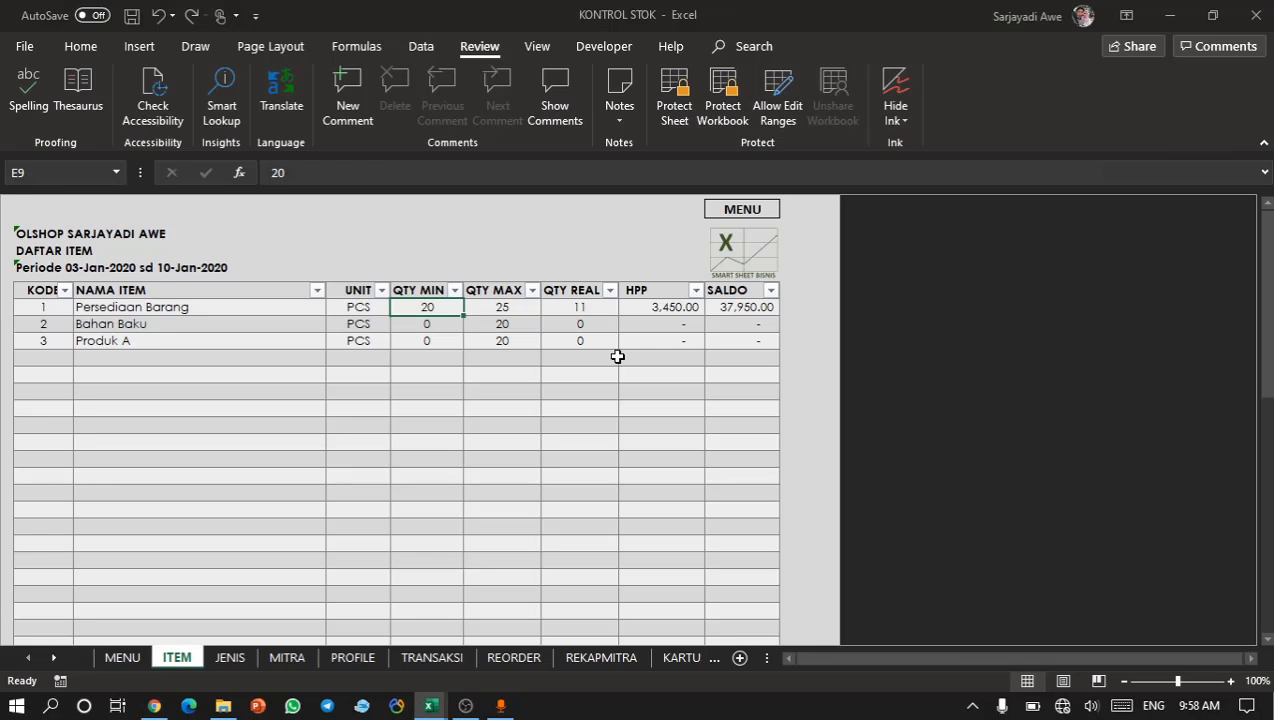
{"action": "left_click", "coordinate": [303, 424]}
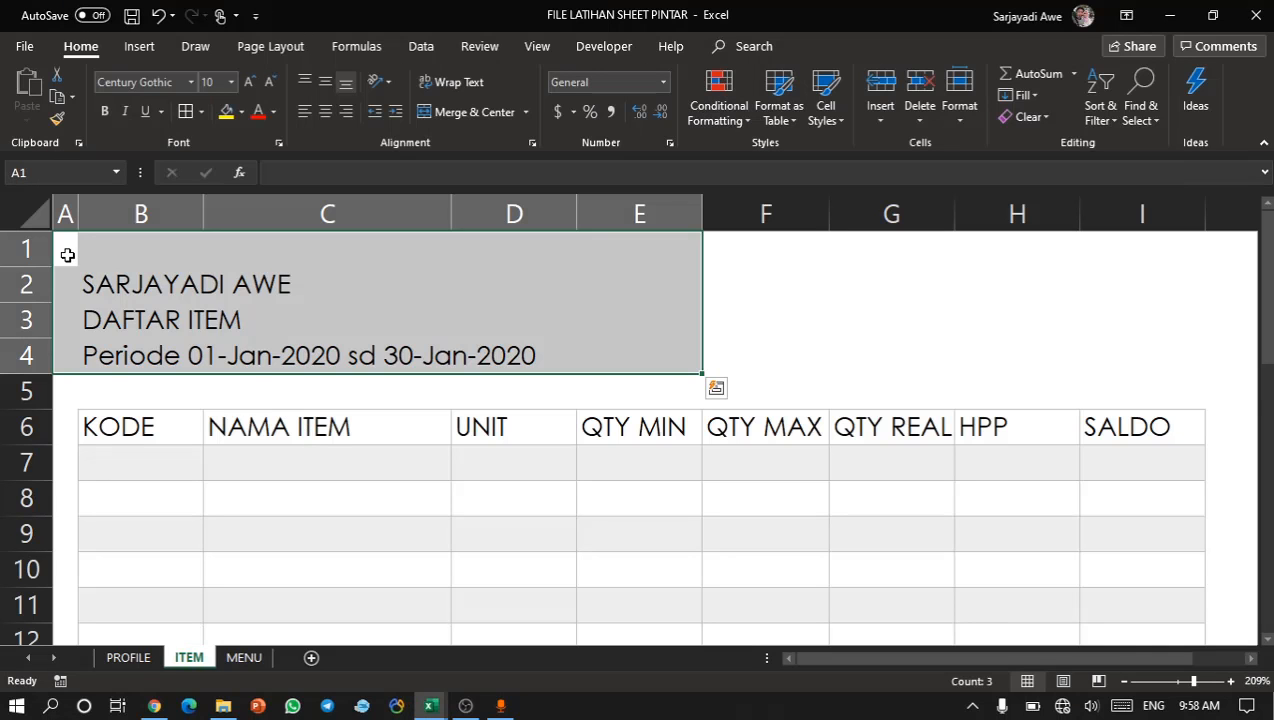
{"action": "mouse_move", "coordinate": [65, 253]}
{"action": "left_mouse_down"}
{"action": "mouse_move", "coordinate": [1200, 258]}
{"action": "mouse_move", "coordinate": [930, 262]}
{"action": "mouse_move", "coordinate": [930, 625]}
{"action": "mouse_move", "coordinate": [930, 300]}
{"action": "mouse_move", "coordinate": [930, 320]}
{"action": "left_mouse_up"}
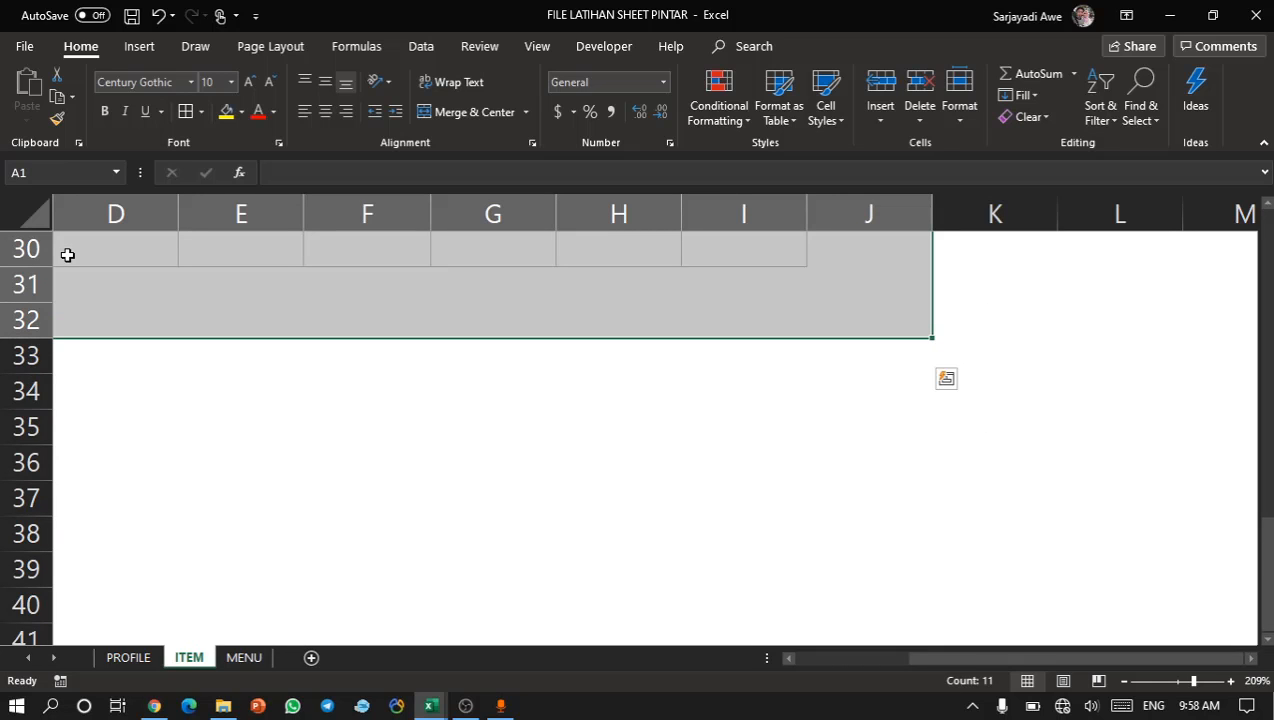
{"action": "scroll", "coordinate": [284, 432], "scroll_direction": "up", "scroll_amount": 10}
{"action": "scroll", "coordinate": [284, 432], "scroll_direction": "left", "scroll_amount": 3}
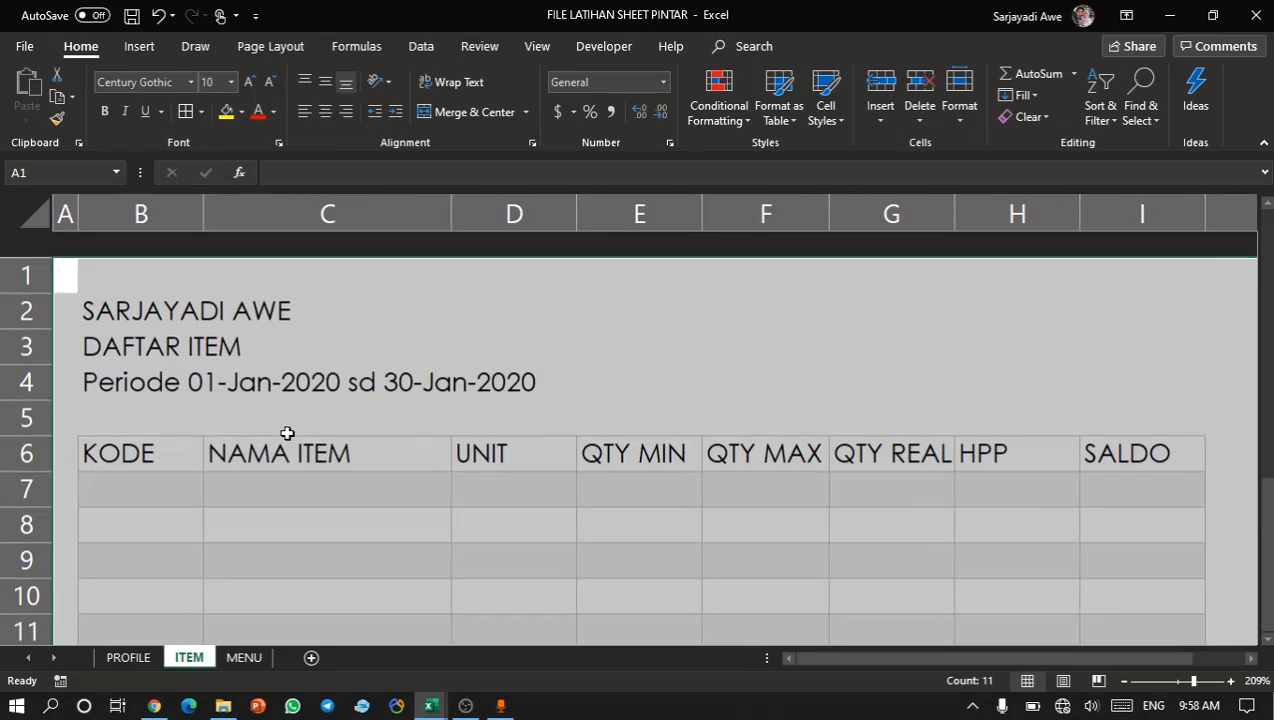
{"action": "left_click", "coordinate": [242, 112]}
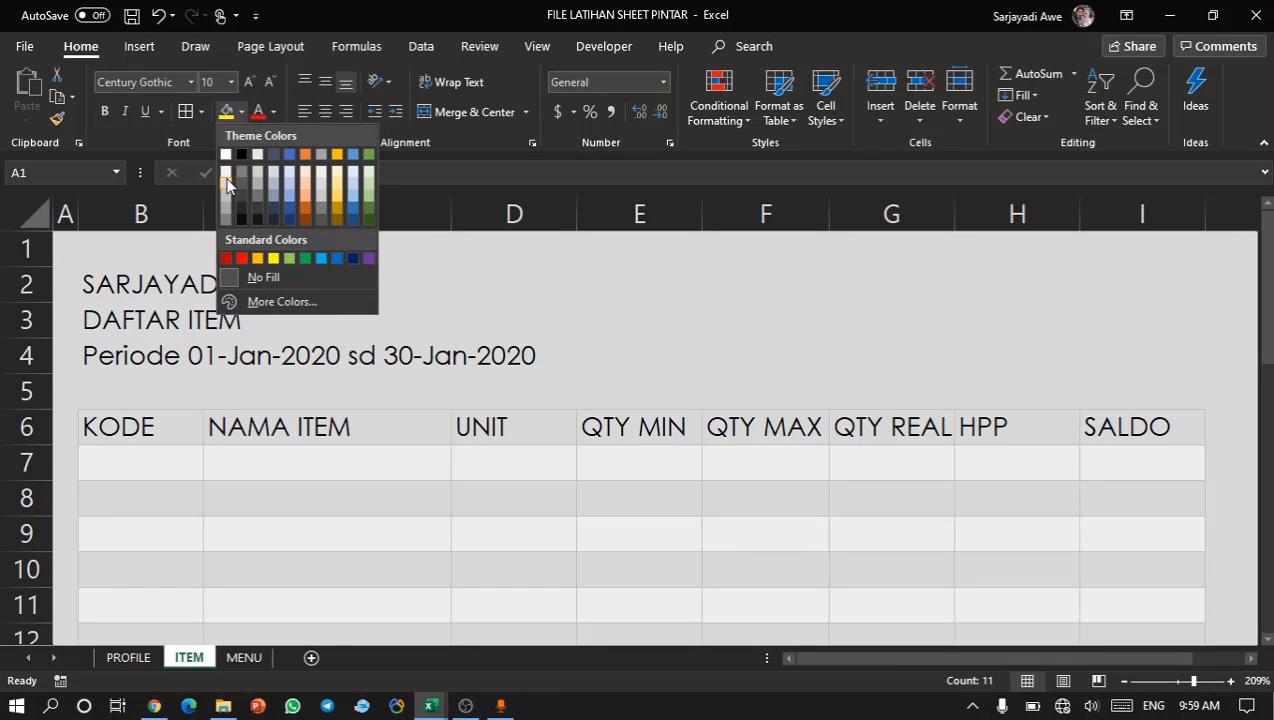
{"action": "left_click", "coordinate": [228, 182]}
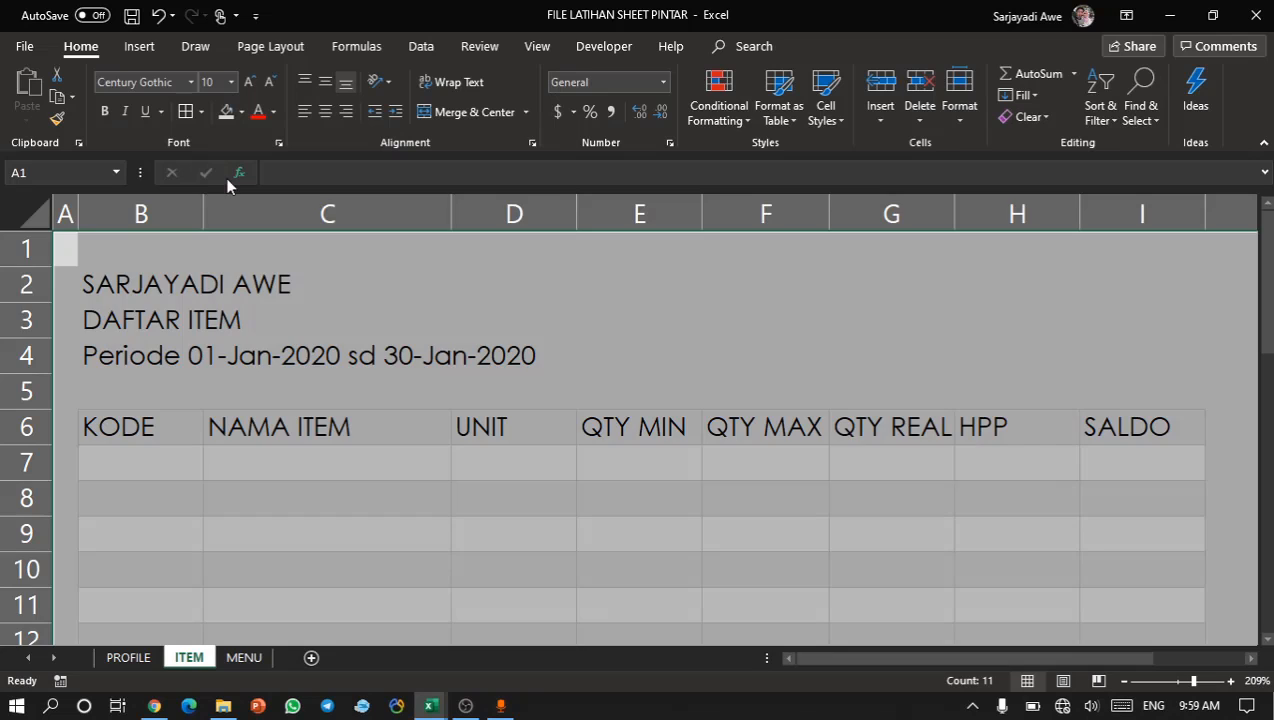
{"action": "left_click", "coordinate": [318, 382]}
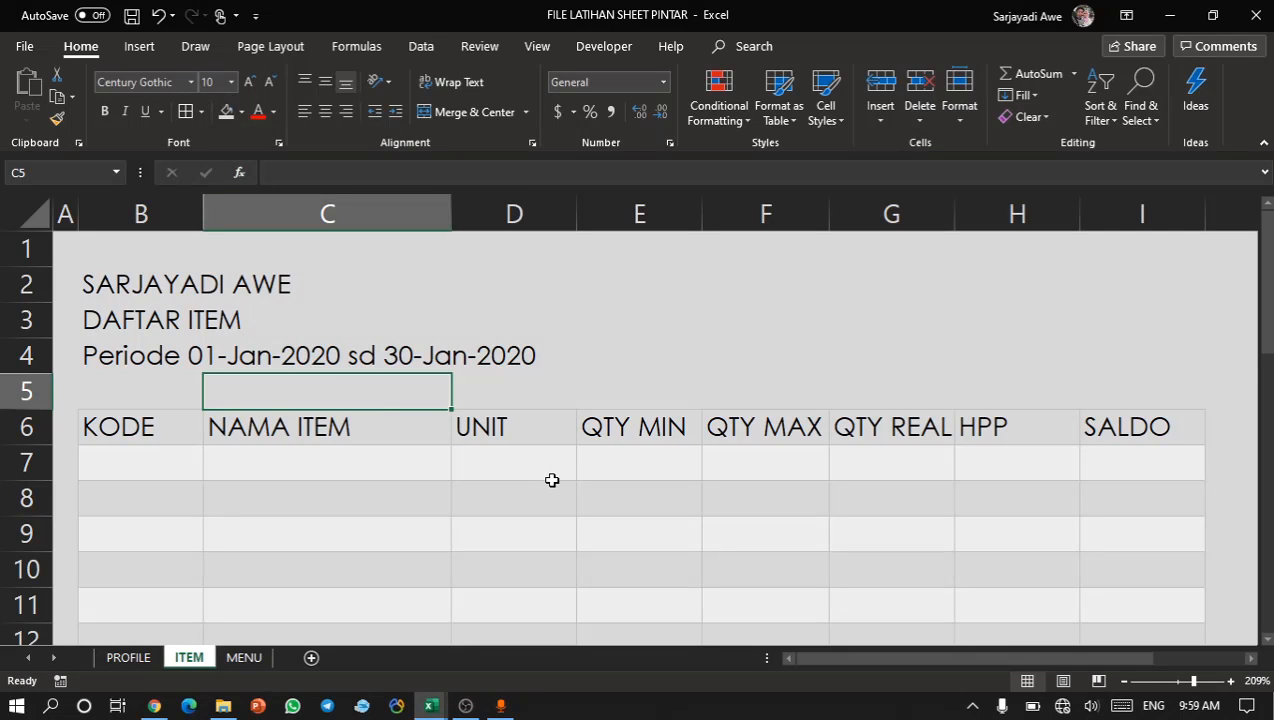
Hide all unused columns from K through XFD on the ITEM sheet.
{"action": "scroll", "coordinate": [551, 480], "scroll_direction": "down", "scroll_amount": 1, "text": "ctrl"}
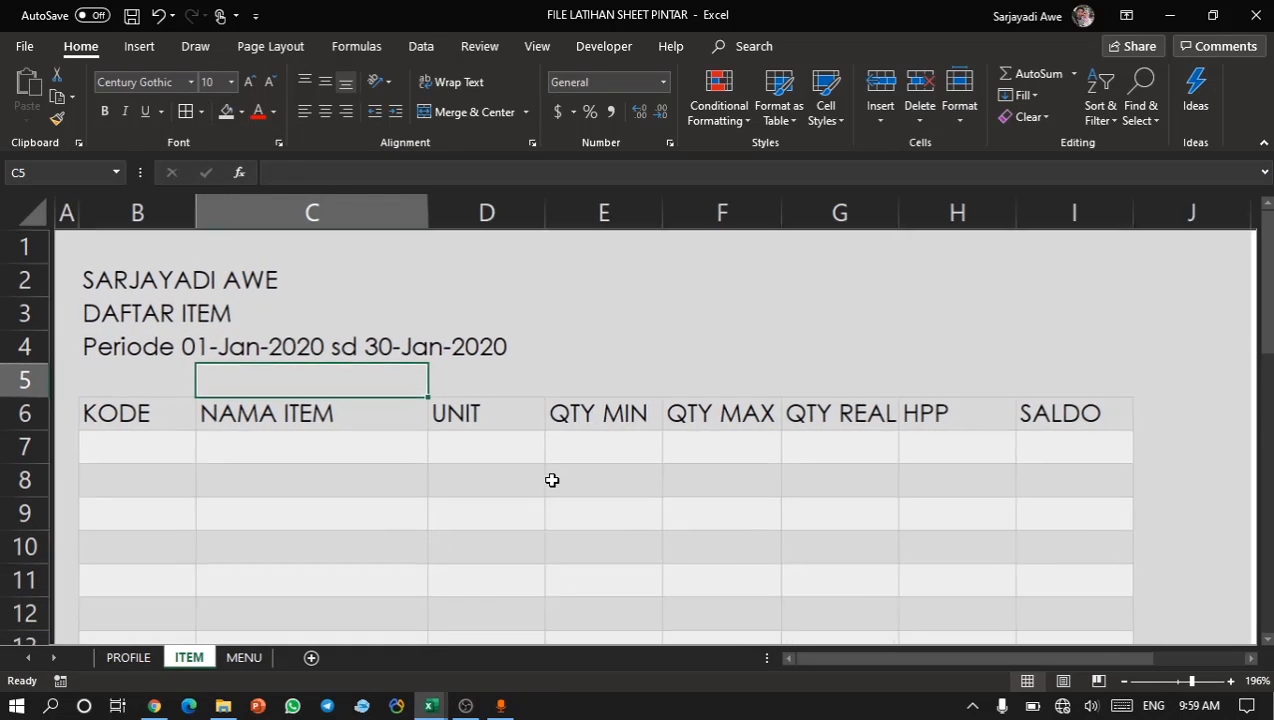
{"action": "left_click", "coordinate": [644, 491]}
{"action": "scroll", "coordinate": [644, 491], "scroll_direction": "right", "scroll_amount": 4}
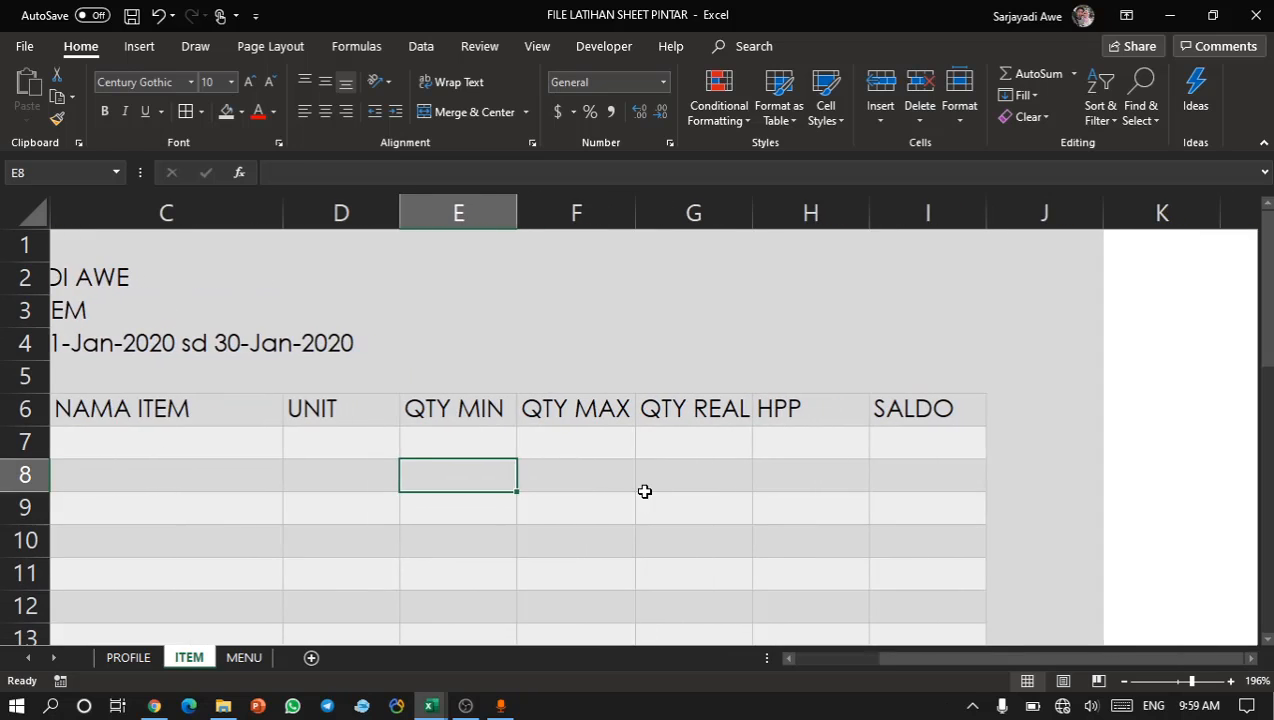
{"action": "scroll", "coordinate": [644, 491], "scroll_direction": "down", "scroll_amount": 1}
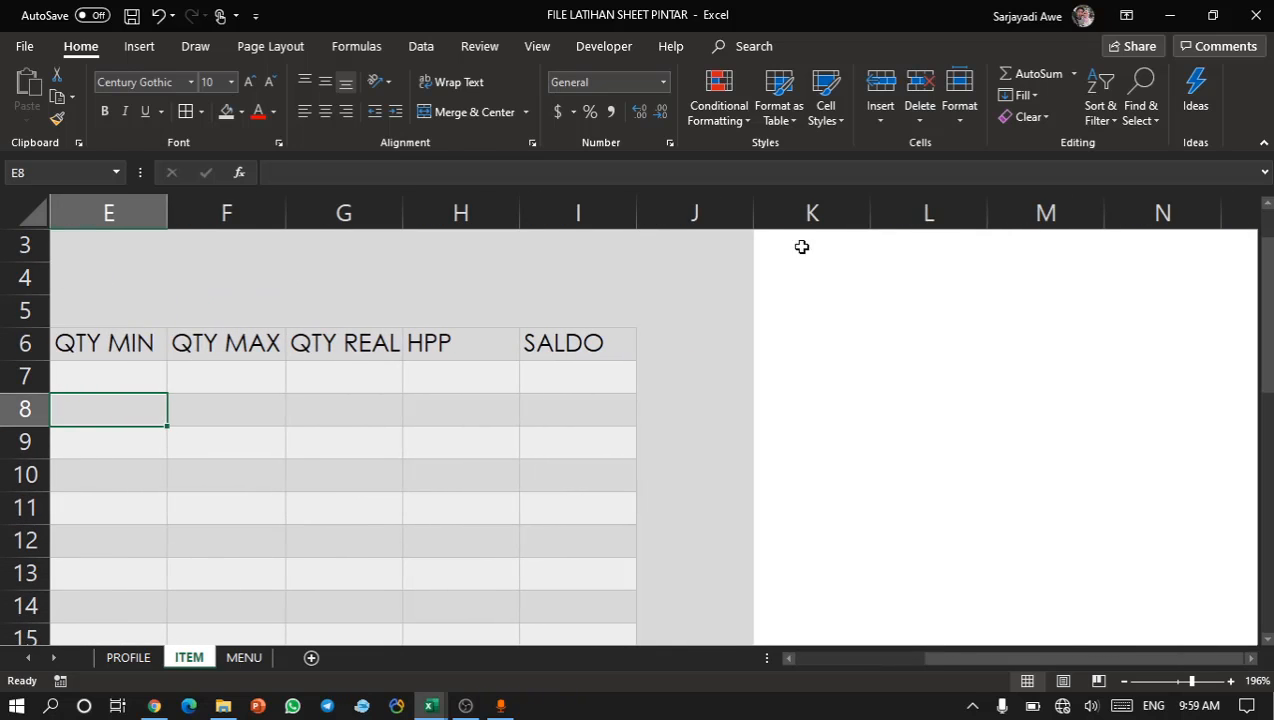
{"action": "left_click", "coordinate": [791, 211]}
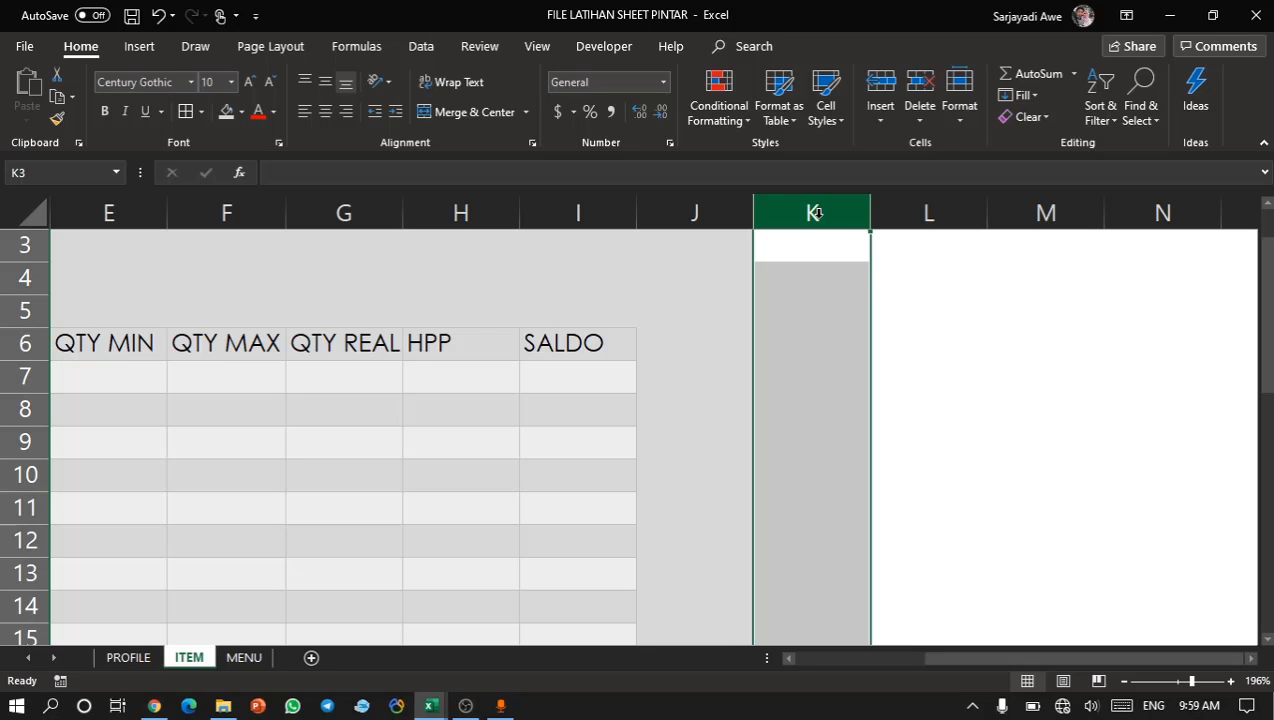
{"action": "key", "text": "ctrl+shift+Right"}
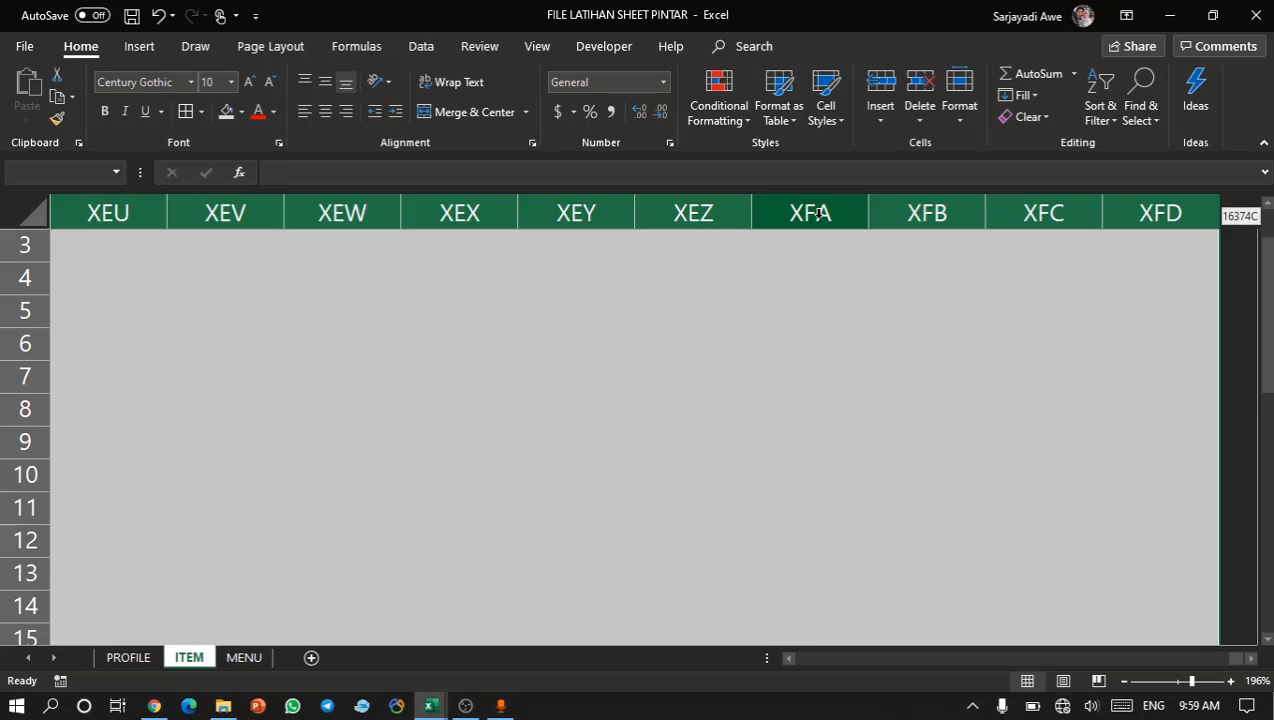
{"action": "right_click", "coordinate": [910, 222]}
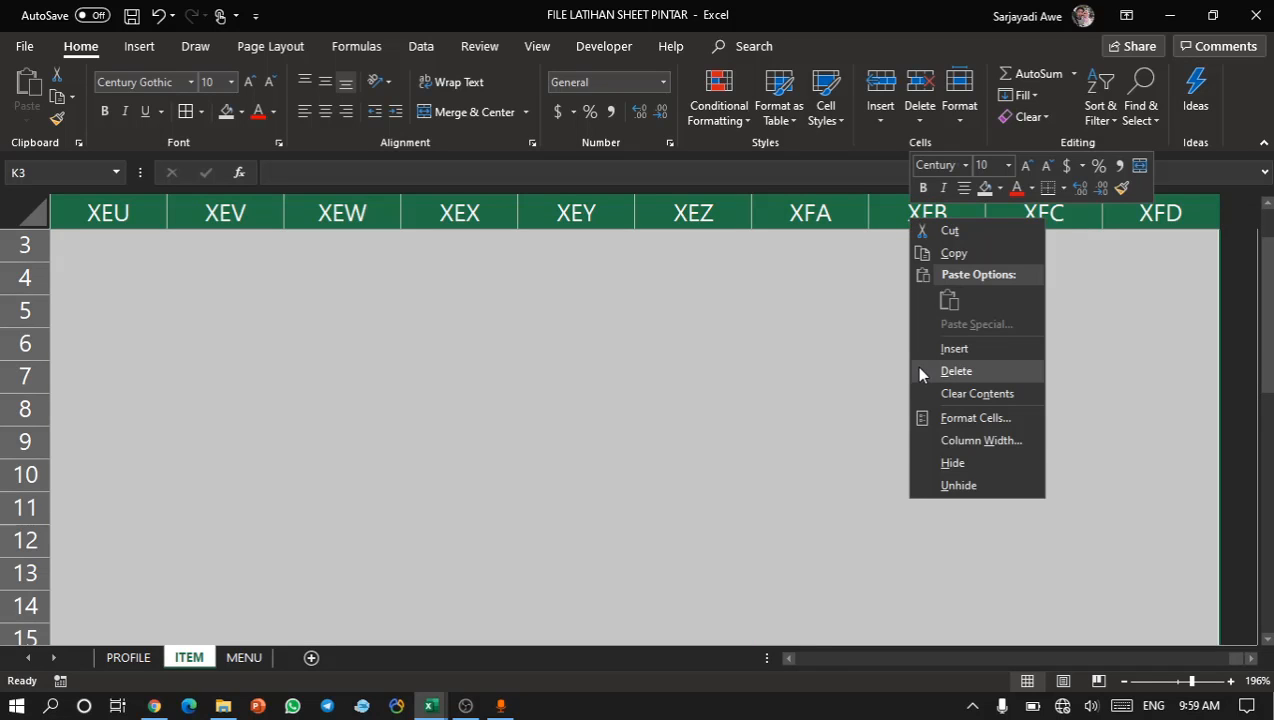
{"action": "left_click", "coordinate": [940, 466]}
{"action": "scroll", "coordinate": [475, 423], "scroll_direction": "left", "scroll_amount": 5}
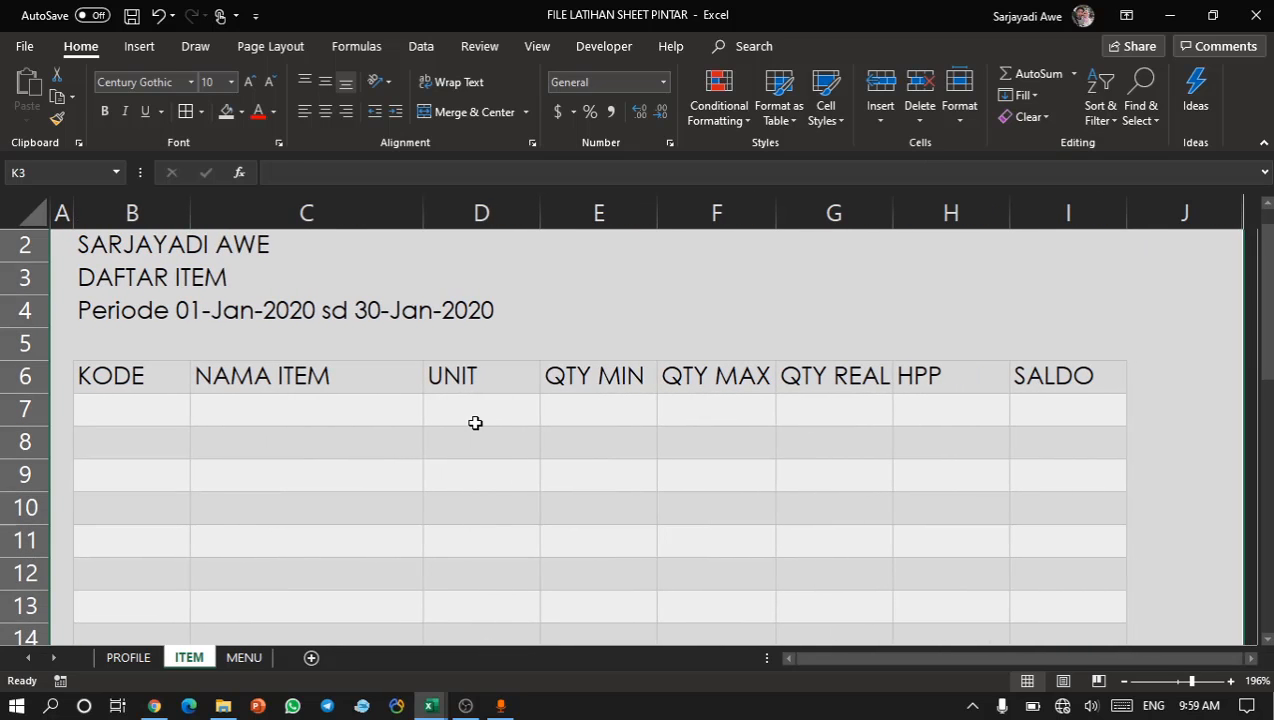
Hide all unused rows from 33 through the last sheet row, 1048576.
{"action": "scroll", "coordinate": [92, 582], "scroll_direction": "down", "scroll_amount": 3}
{"action": "scroll", "coordinate": [92, 582], "scroll_direction": "down", "scroll_amount": 6}
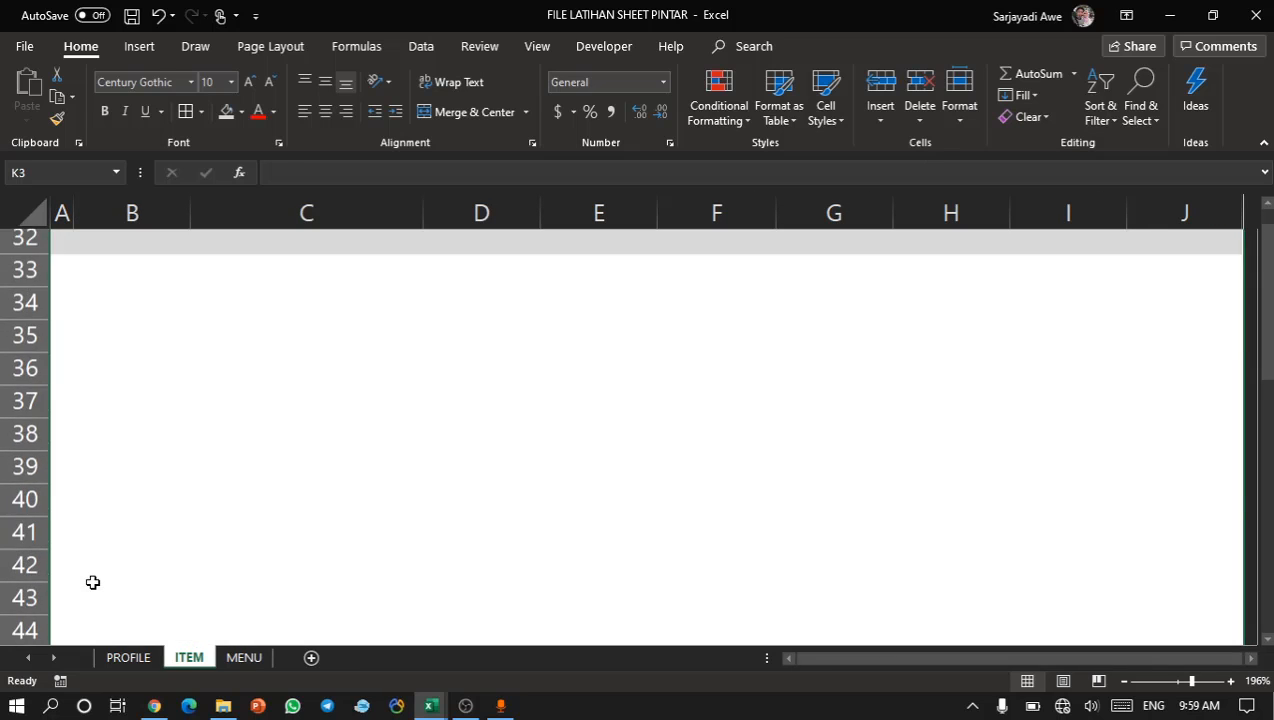
{"action": "scroll", "coordinate": [92, 580], "scroll_direction": "up", "scroll_amount": 1}
{"action": "left_click", "coordinate": [17, 343]}
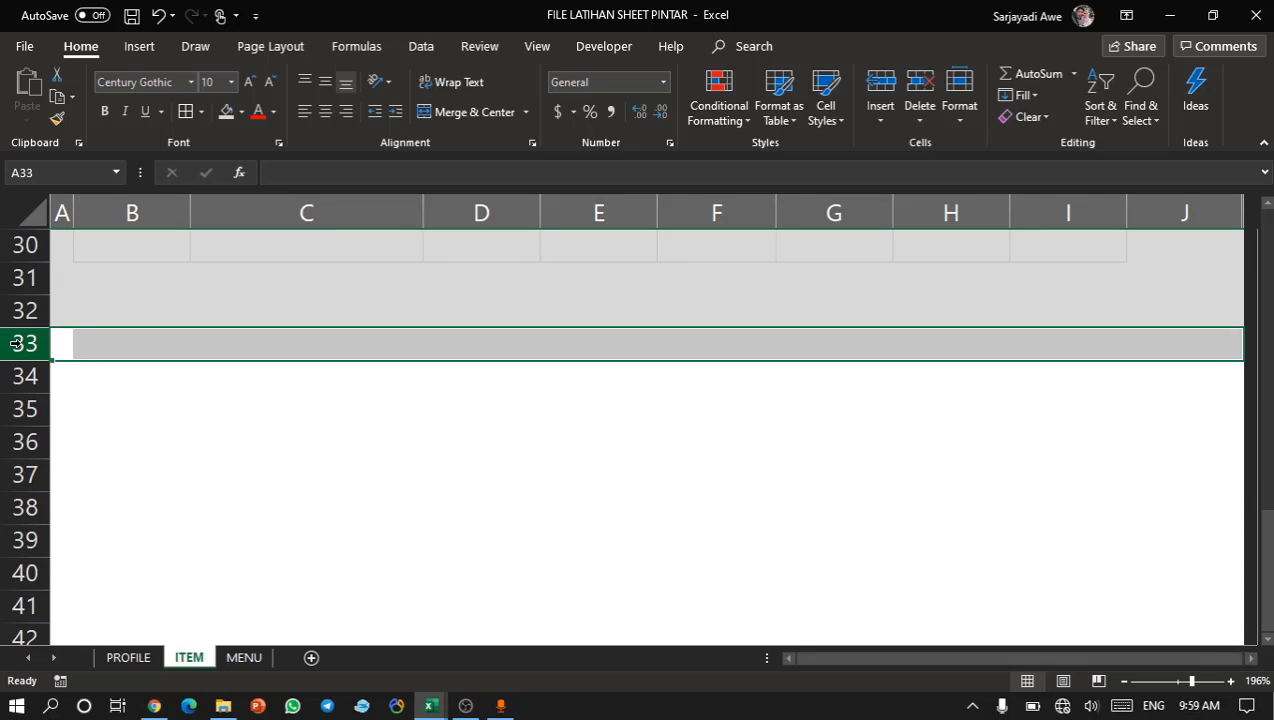
{"action": "key", "text": "ctrl+shift+Down"}
{"action": "right_click", "coordinate": [38, 478]}
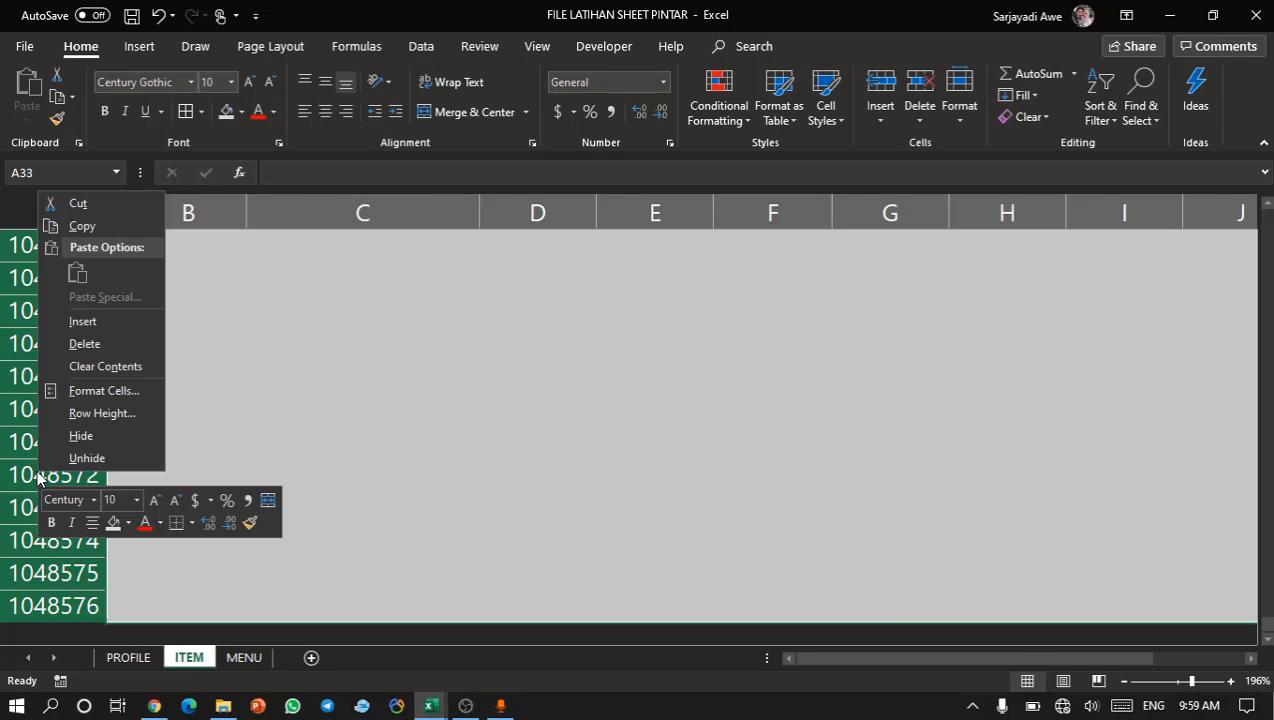
{"action": "left_click", "coordinate": [80, 436]}
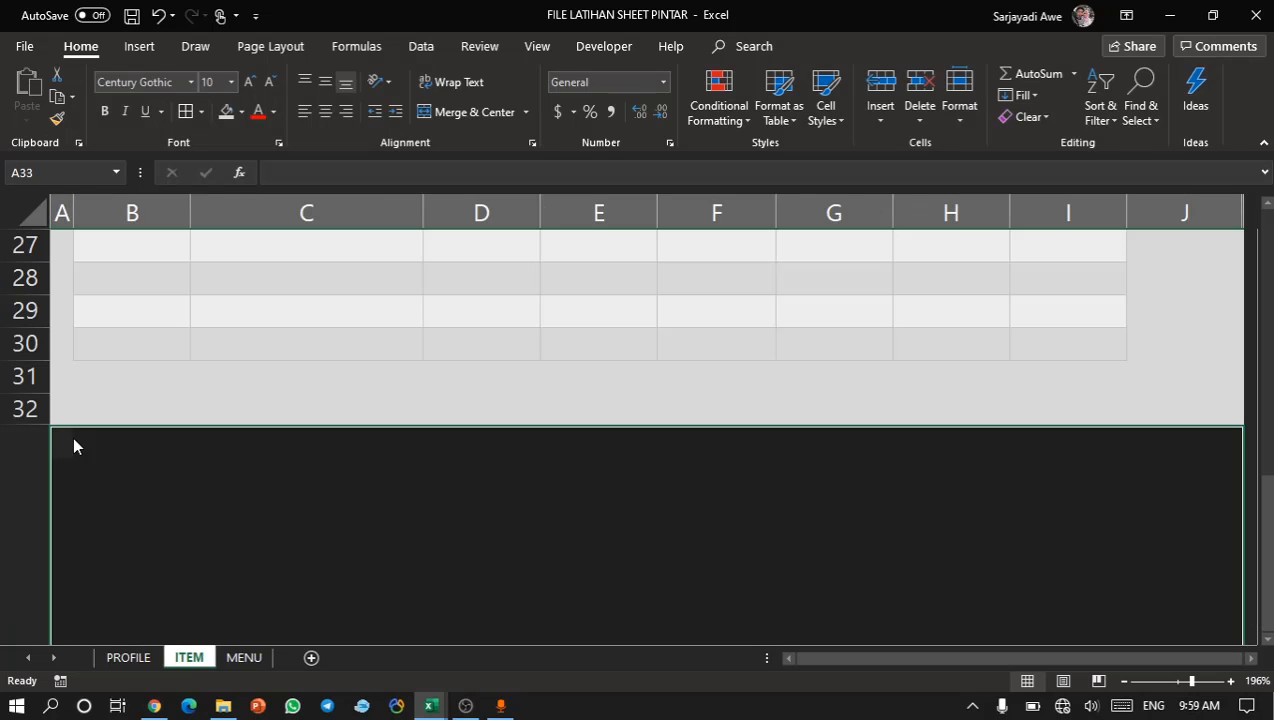
{"action": "left_click", "coordinate": [288, 346]}
{"action": "scroll", "coordinate": [288, 347], "scroll_direction": "up", "scroll_amount": 7}
{"action": "scroll", "coordinate": [288, 347], "scroll_direction": "up", "scroll_amount": 2}
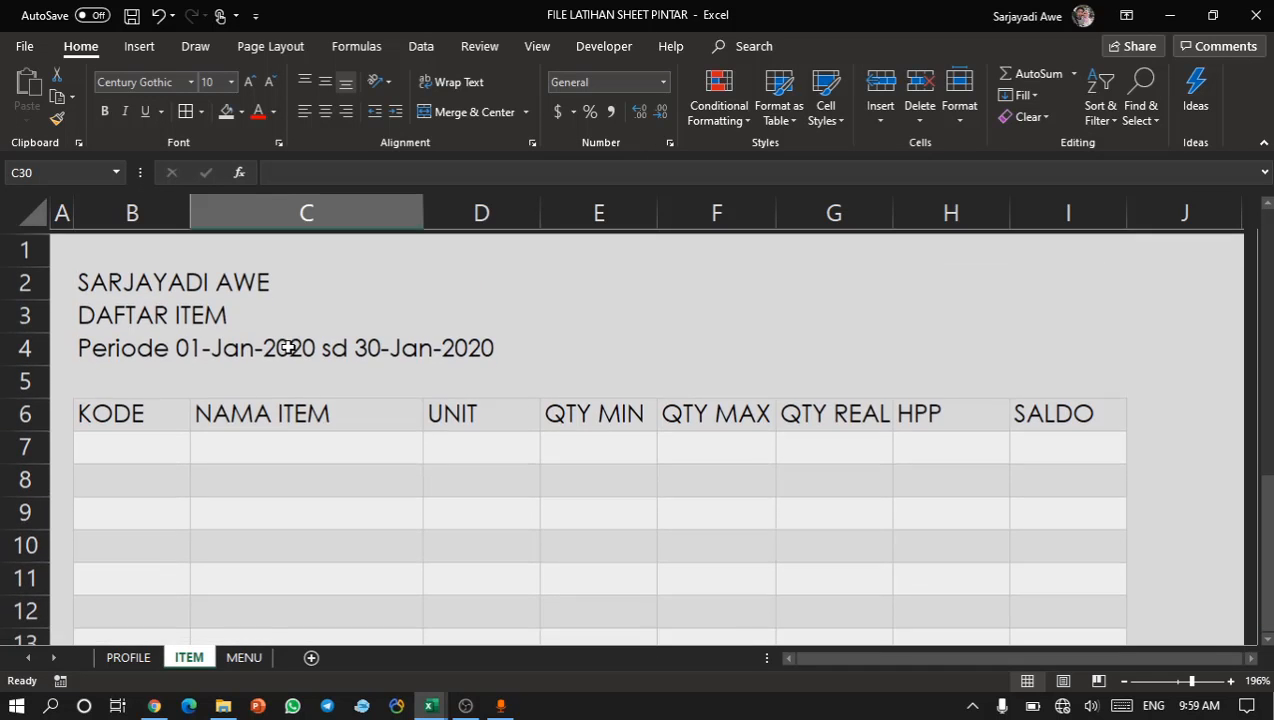
Enter the item codes 1, 2 and 3 in cells B7:B9 of the KODE column.
{"action": "left_click", "coordinate": [345, 279]}
{"action": "scroll", "coordinate": [345, 279], "scroll_direction": "down", "scroll_amount": 1}
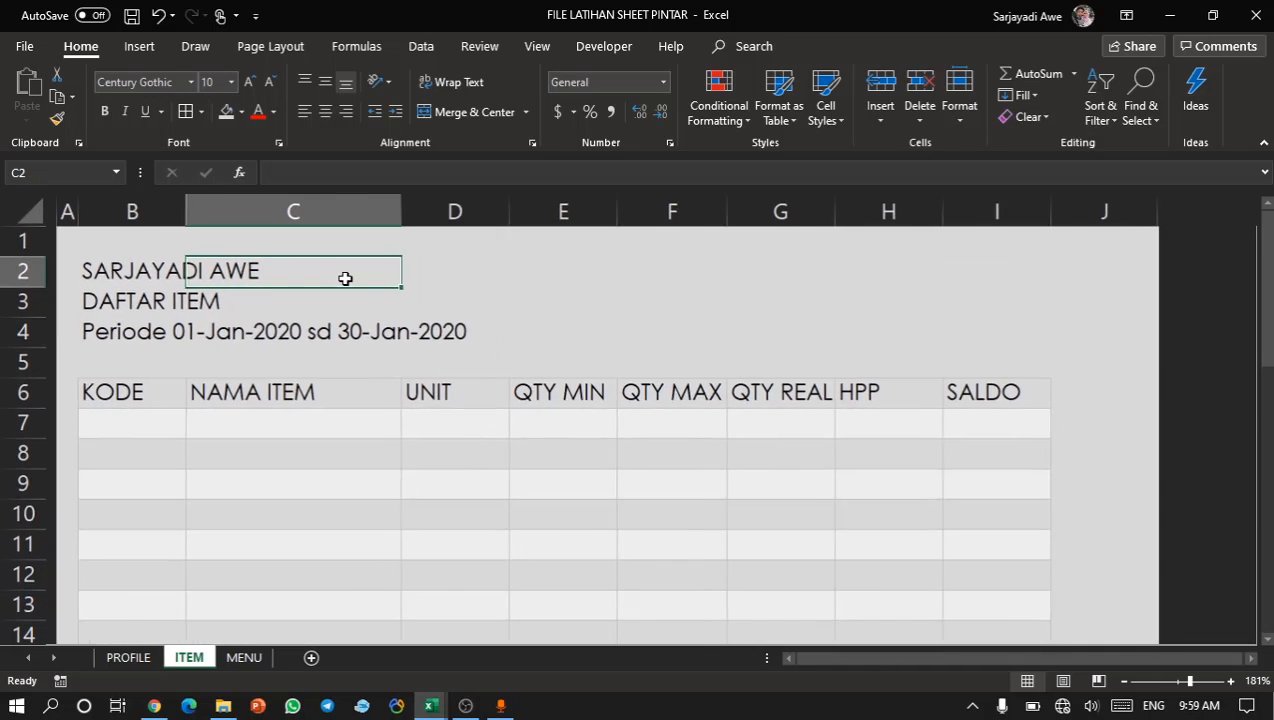
{"action": "left_click", "coordinate": [416, 392]}
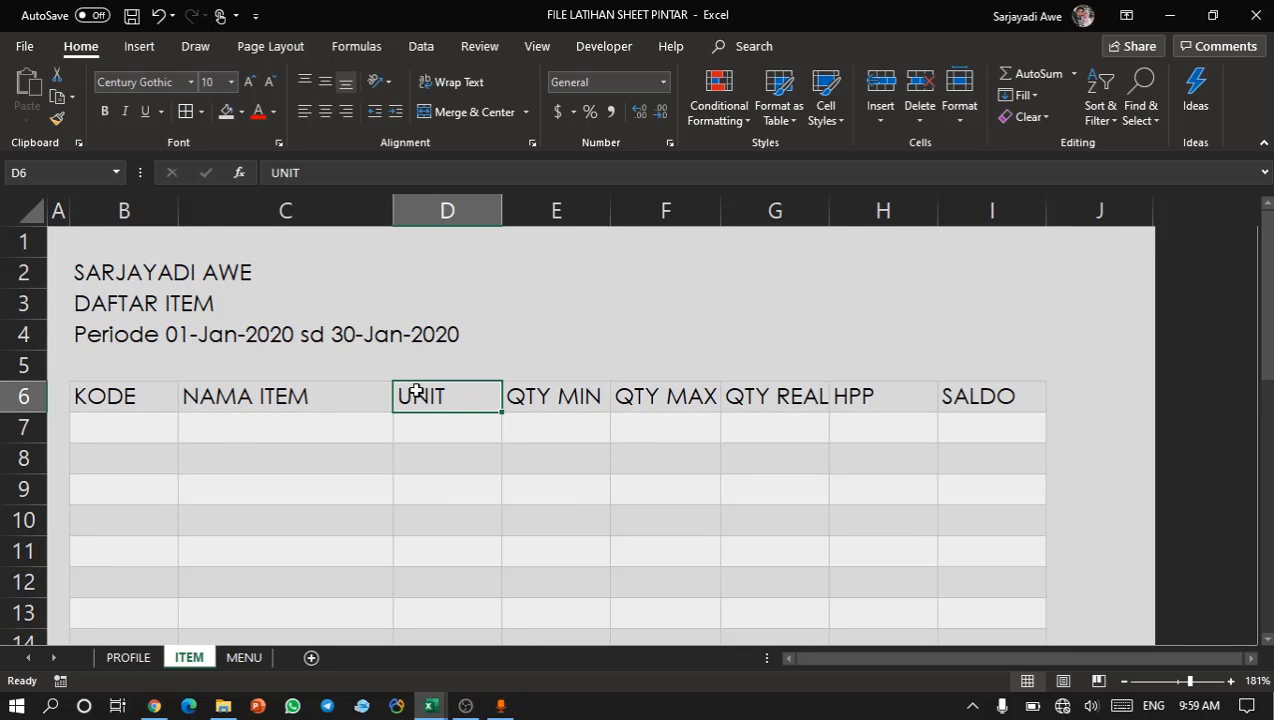
{"action": "left_click", "coordinate": [104, 418]}
{"action": "type", "text": "1"}
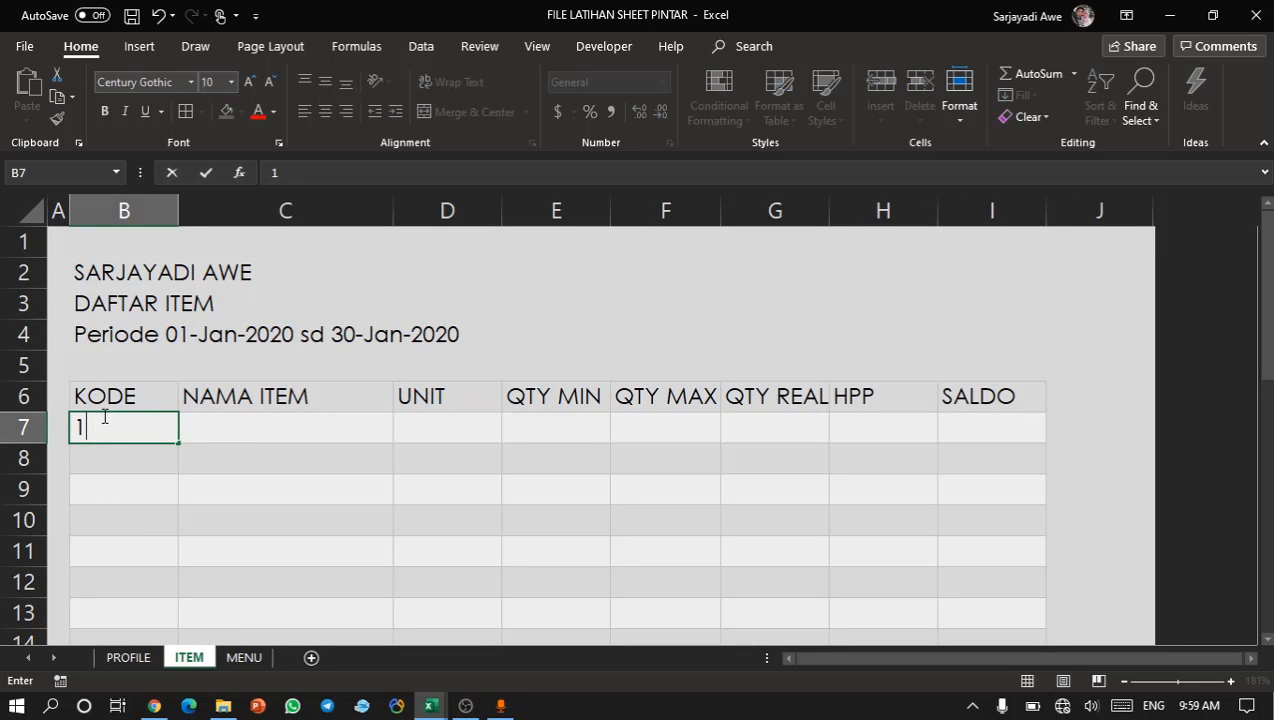
{"action": "key", "text": "Return"}
{"action": "type", "text": "2"}
{"action": "key", "text": "Return"}
{"action": "type", "text": "3"}
{"action": "key", "text": "Return"}
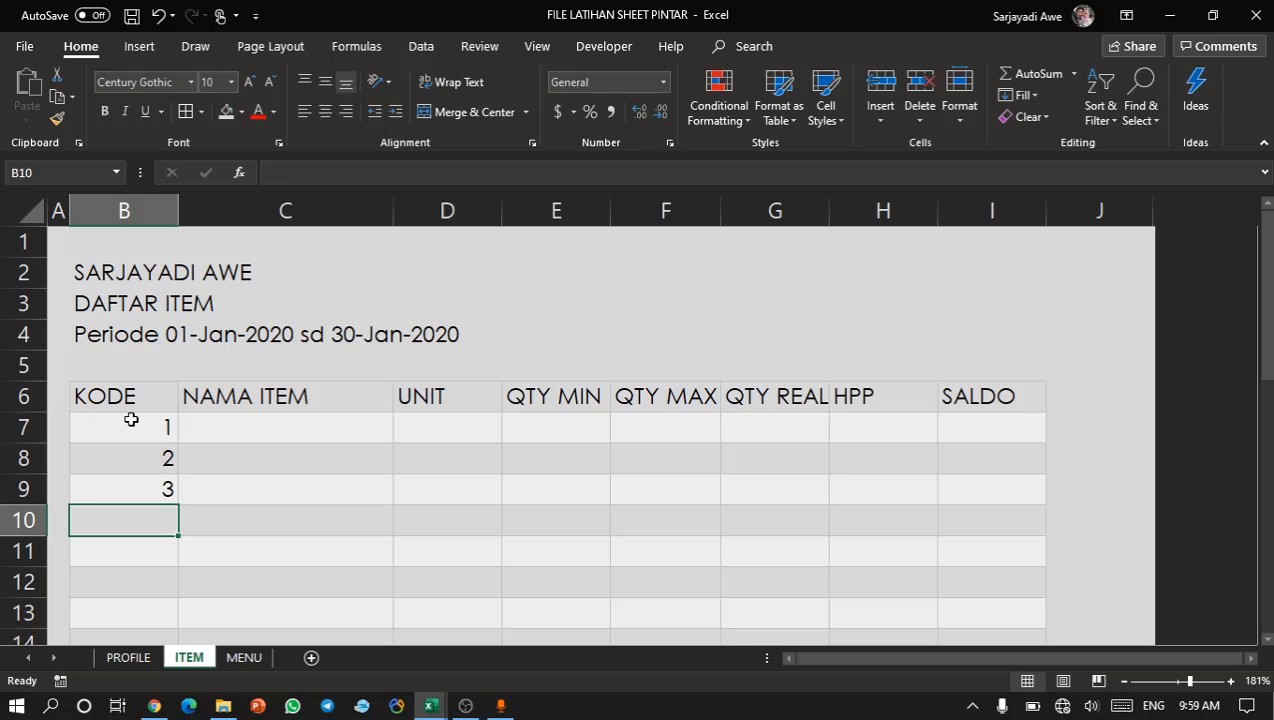
Center the item codes in B7:B9 horizontally.
{"action": "left_click_drag", "start_coordinate": [131, 420], "coordinate": [130, 497]}
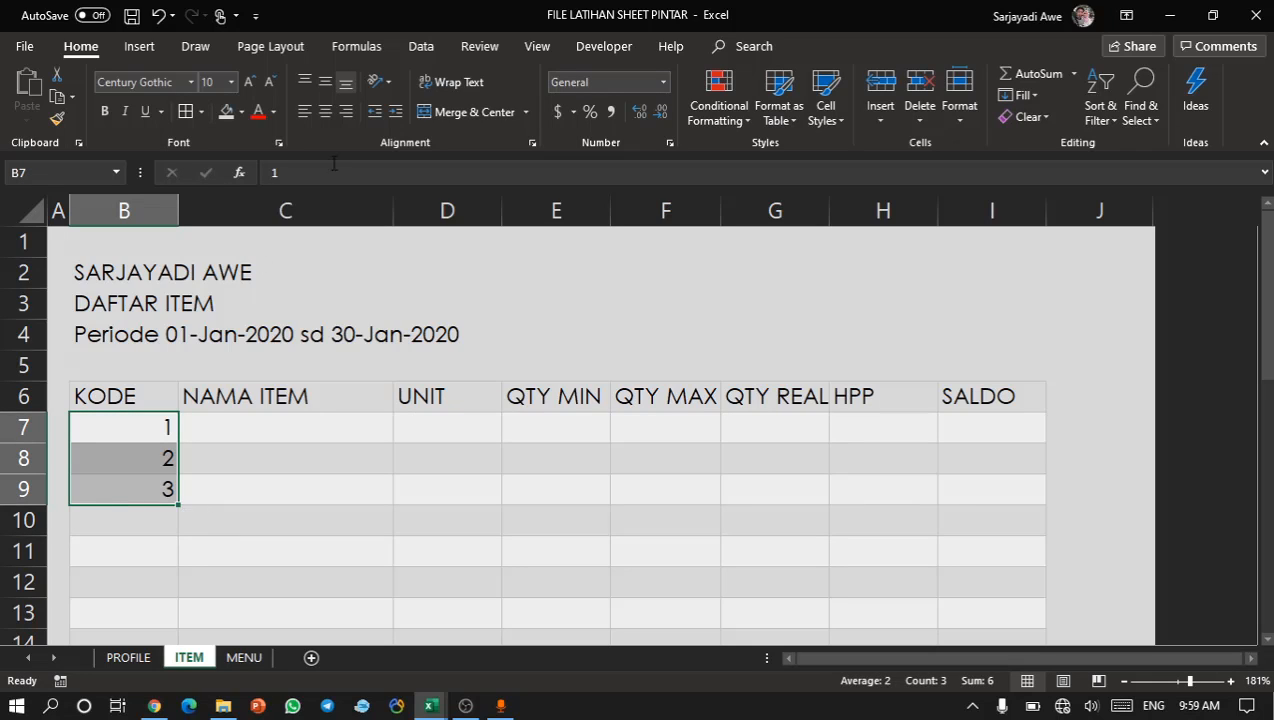
{"action": "left_click", "coordinate": [325, 112]}
{"action": "left_click", "coordinate": [249, 450]}
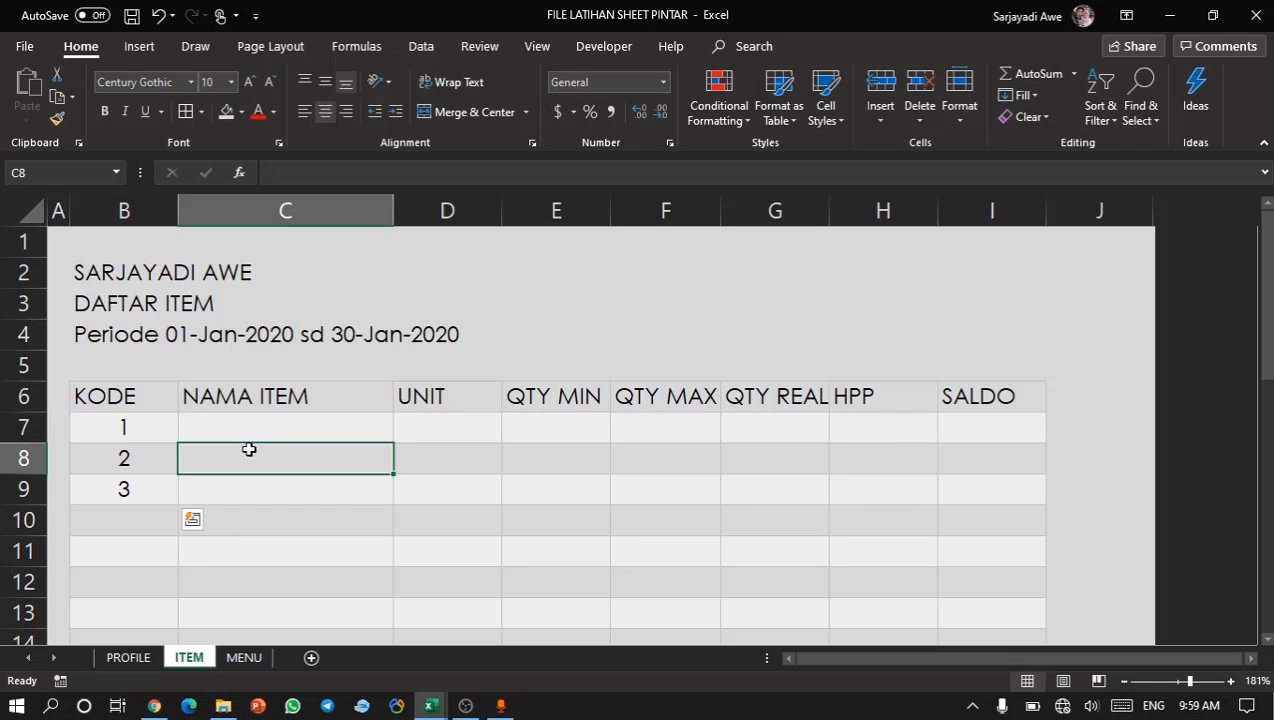
Enter the item names Barang A, Barang B and Barang C in cells C7:C9 of the NAMA ITEM column.
{"action": "left_click", "coordinate": [270, 418]}
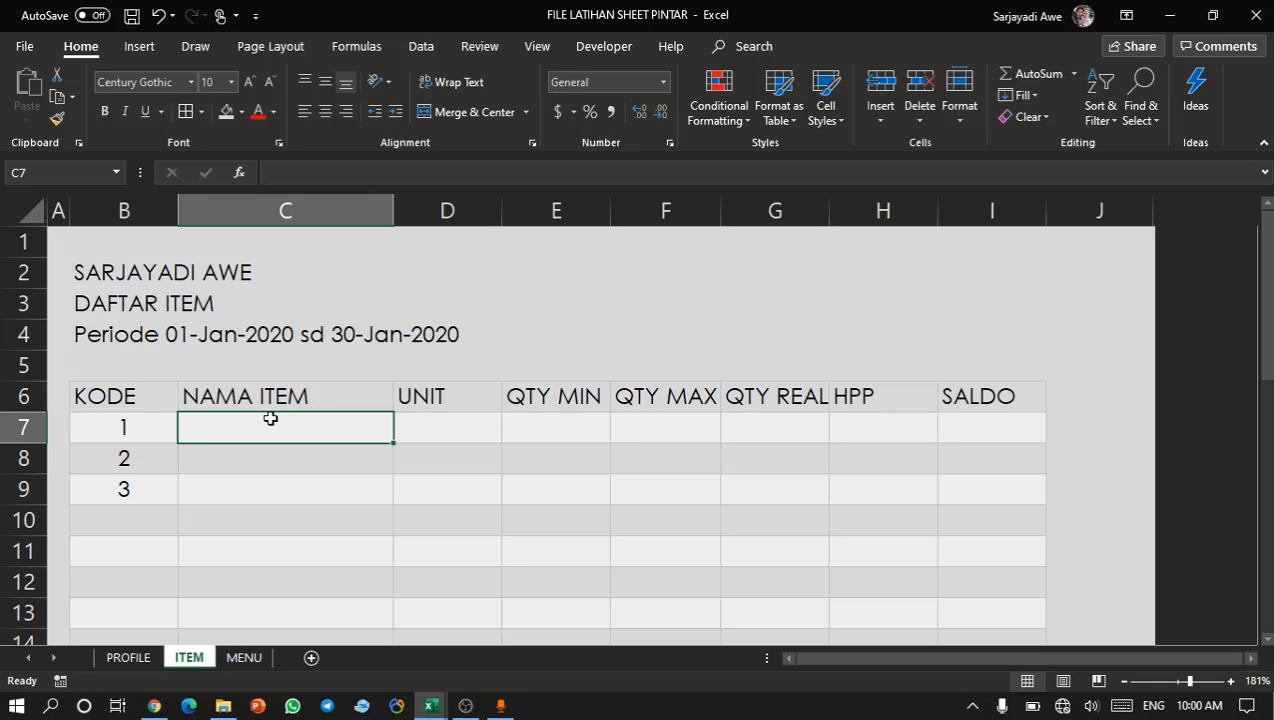
{"action": "type", "text": "b"}
{"action": "key", "text": "BackSpace"}
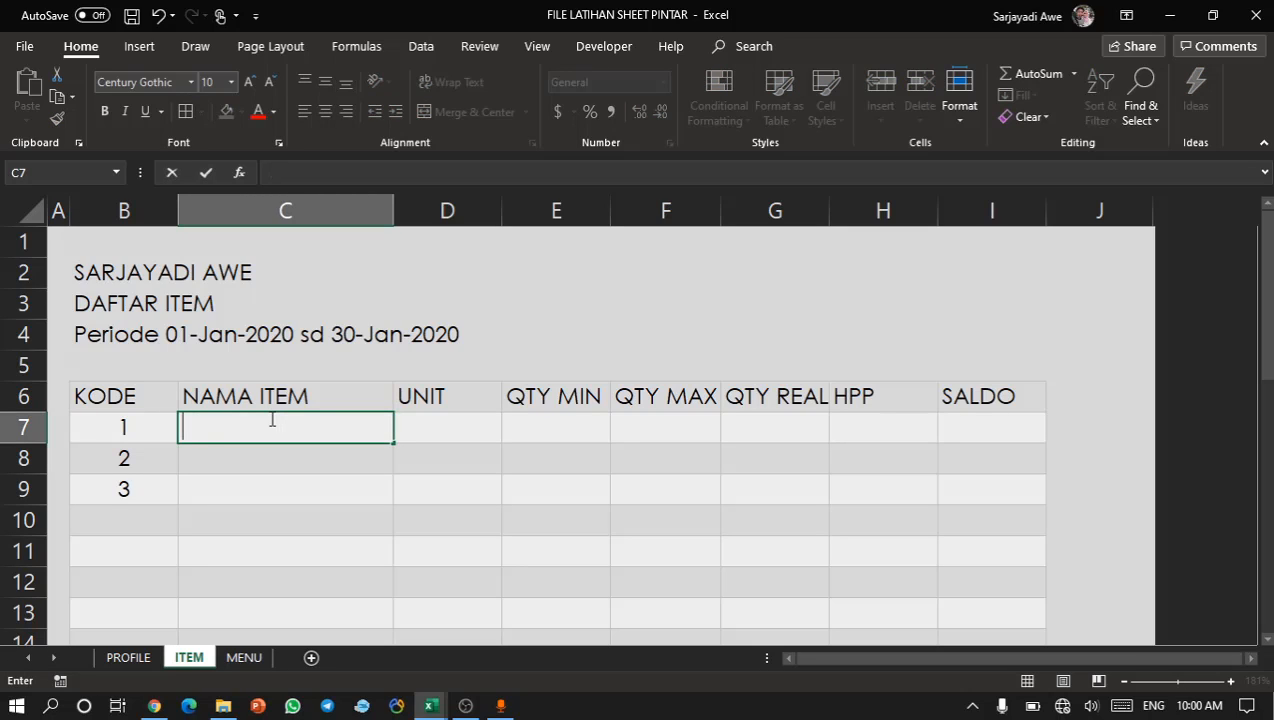
{"action": "type", "text": "Barang A"}
{"action": "key", "text": "Return"}
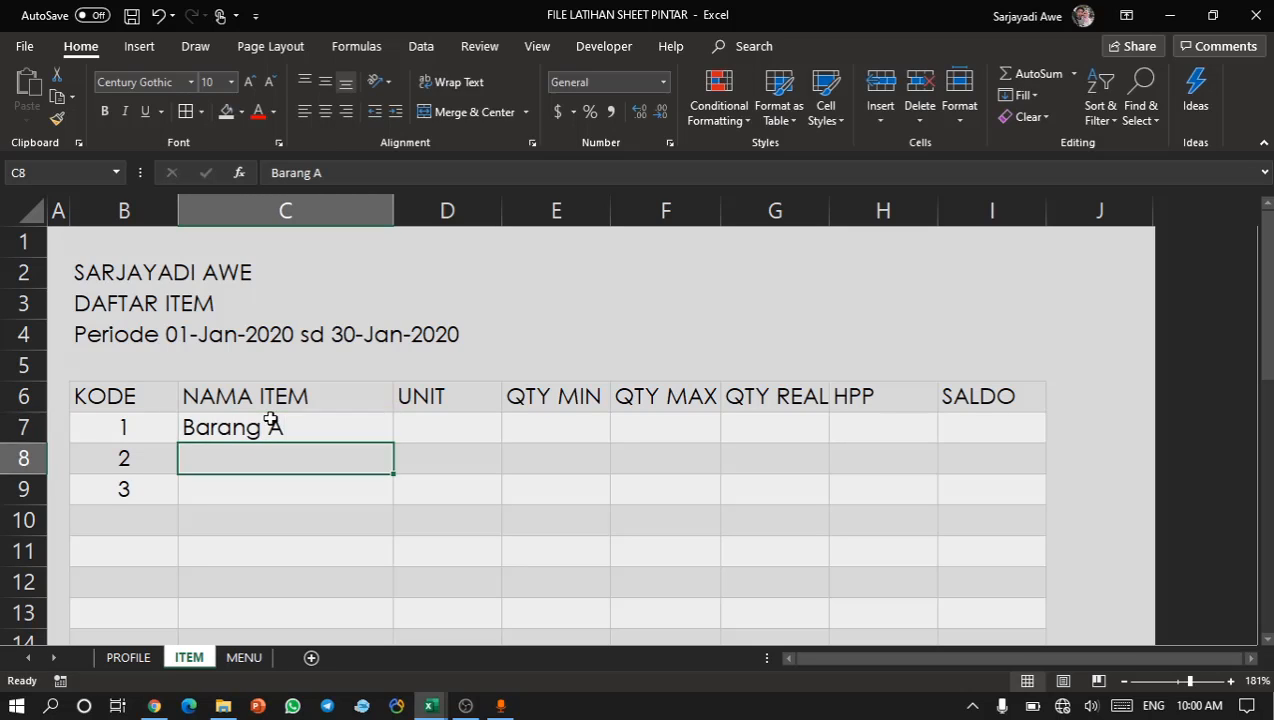
{"action": "type", "text": "Bar"}
{"action": "key", "text": "BackSpace"}
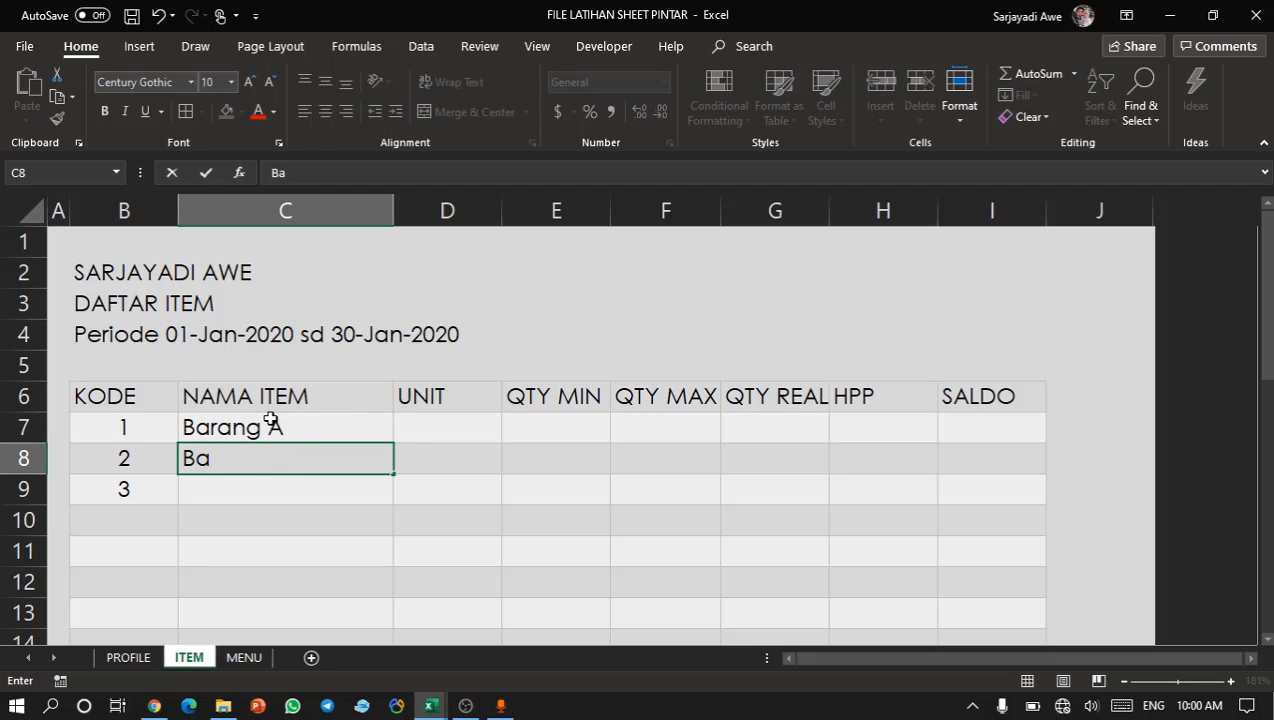
{"action": "type", "text": "rang A"}
{"action": "key", "text": "BackSpace"}
{"action": "type", "text": "B"}
{"action": "key", "text": "Return"}
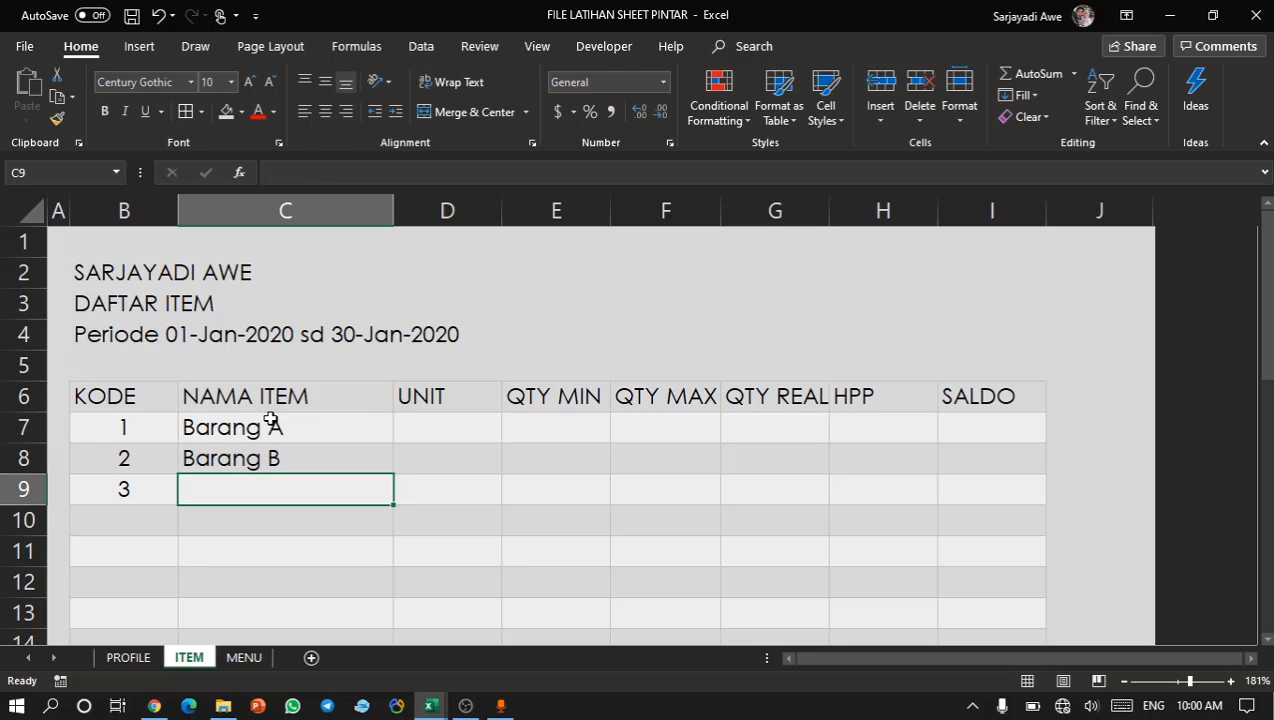
{"action": "type", "text": "V"}
{"action": "key", "text": "BackSpace"}
{"action": "type", "text": "Barang "}
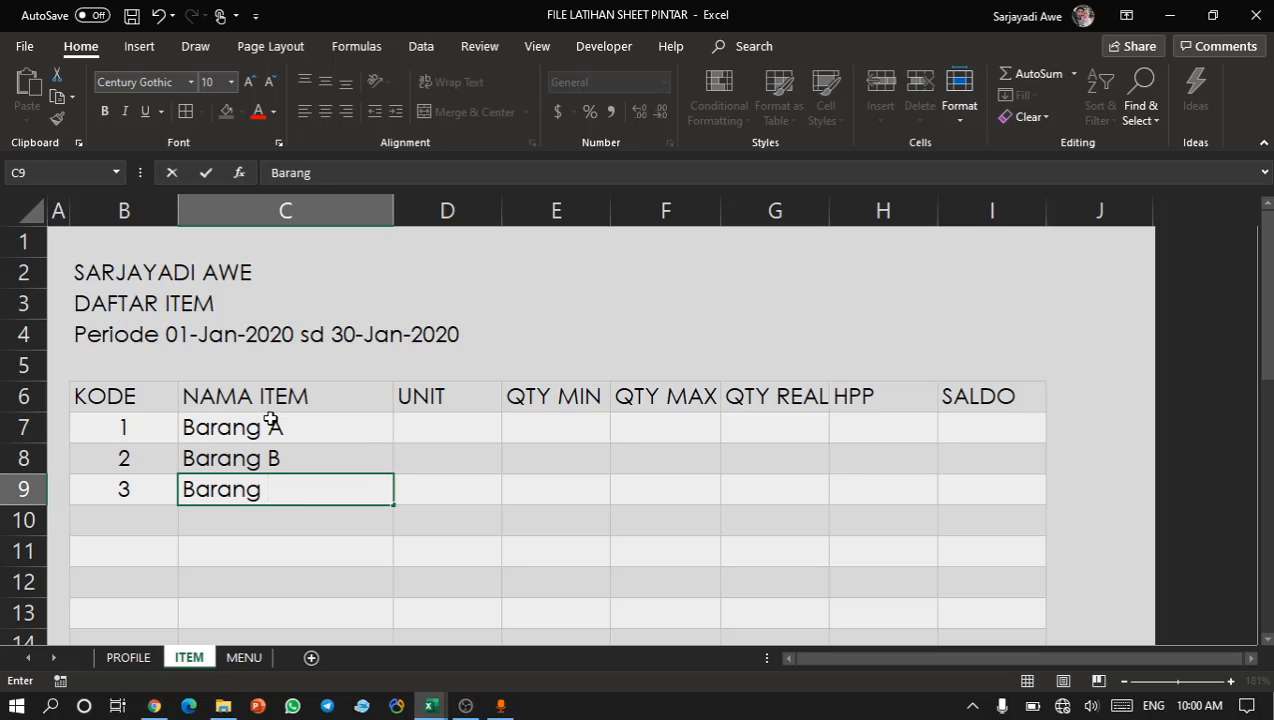
{"action": "type", "text": "C"}
{"action": "key", "text": "Return"}
Enter PCS as the unit for Barang A in cell D7.
{"action": "left_click", "coordinate": [418, 429]}
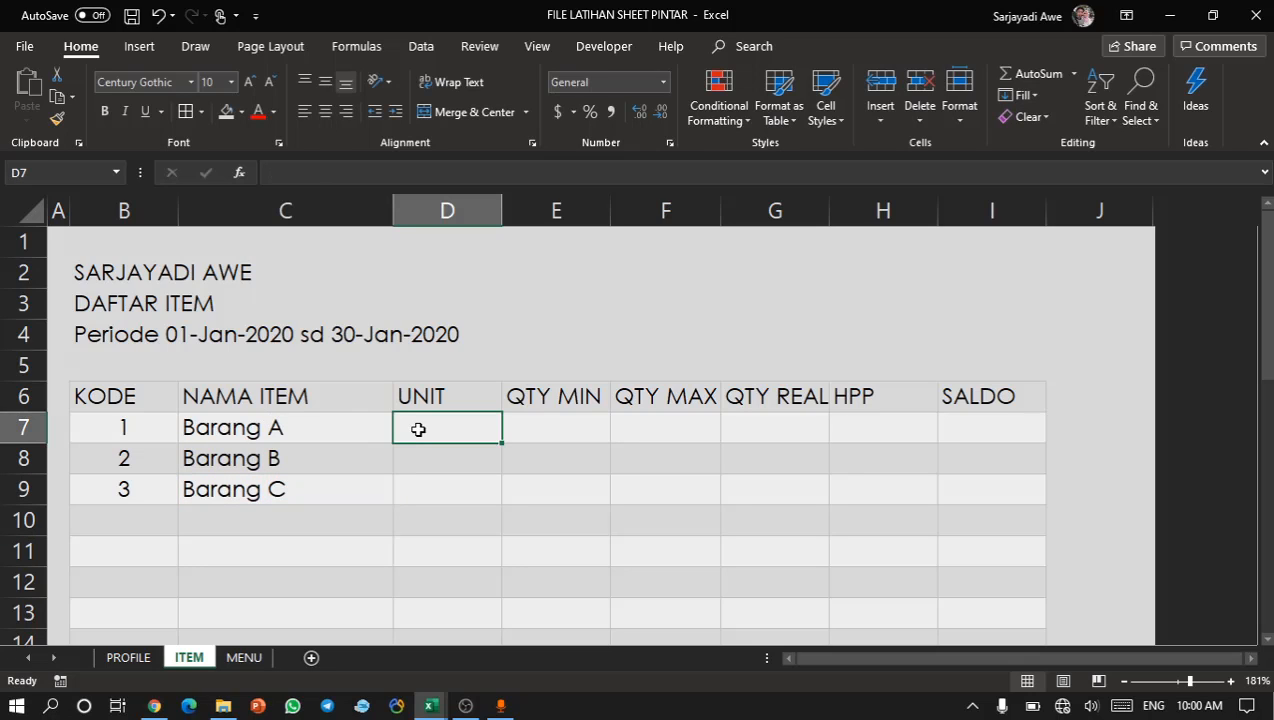
{"action": "type", "text": "PCS"}
{"action": "key", "text": "Return"}
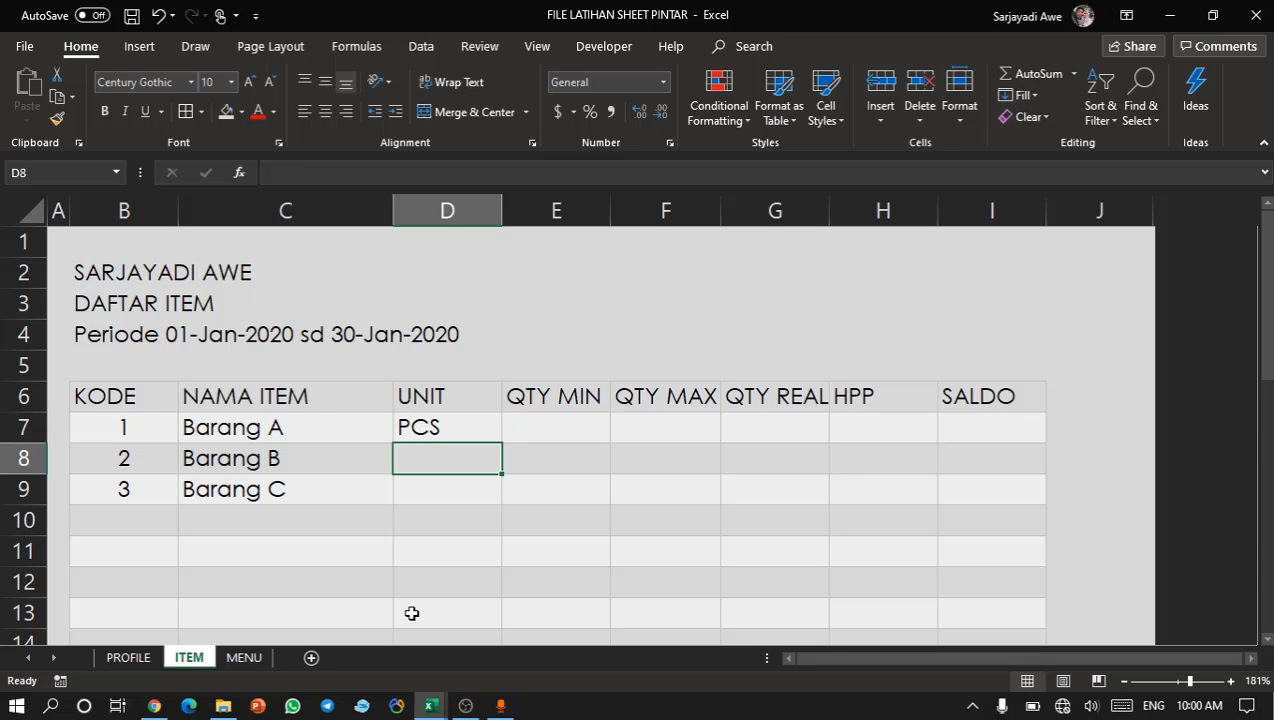
Enter PCS as the unit for Barang B and Barang C in cells D8:D9.
{"action": "type", "text": "PCD"}
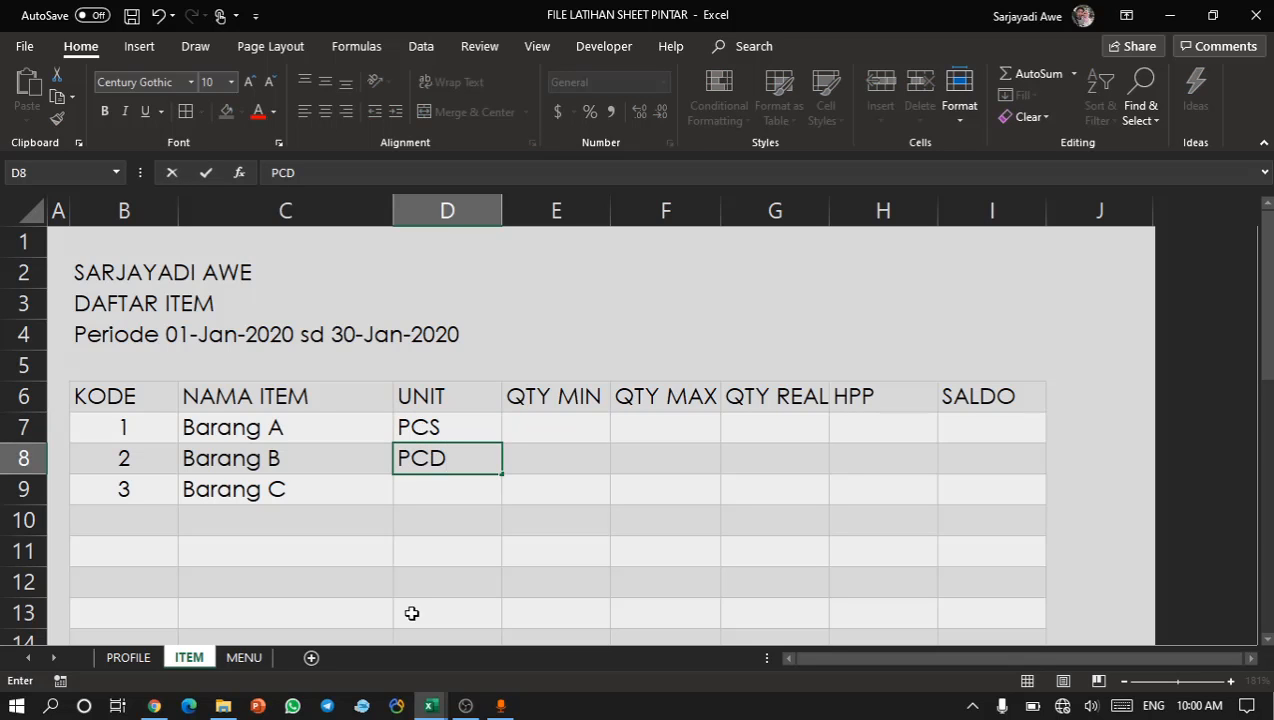
{"action": "key", "text": "BackSpace"}
{"action": "type", "text": "S"}
{"action": "key", "text": "Return"}
{"action": "key", "text": "ctrl+d"}
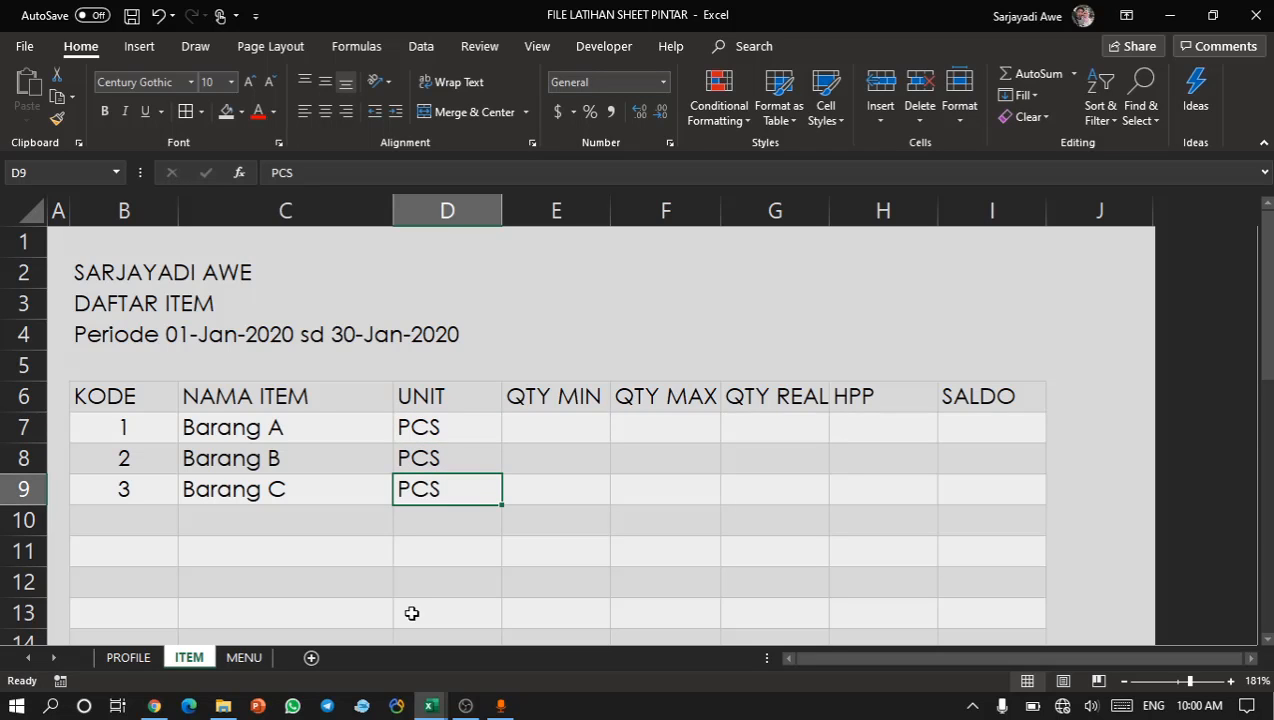
Enter a minimum quantity of 5 for all three items in cells E7:E9 of the QTY MIN column.
{"action": "left_click", "coordinate": [585, 435]}
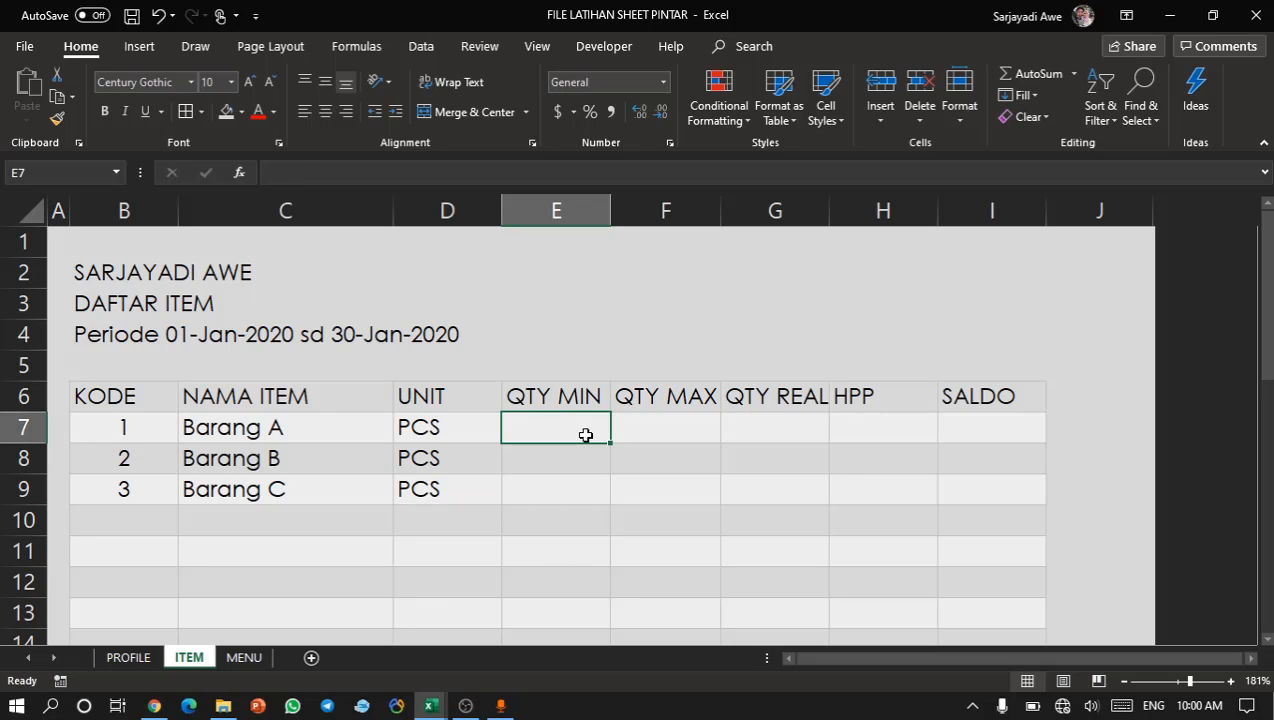
{"action": "type", "text": "5"}
{"action": "key", "text": "ctrl+Return"}
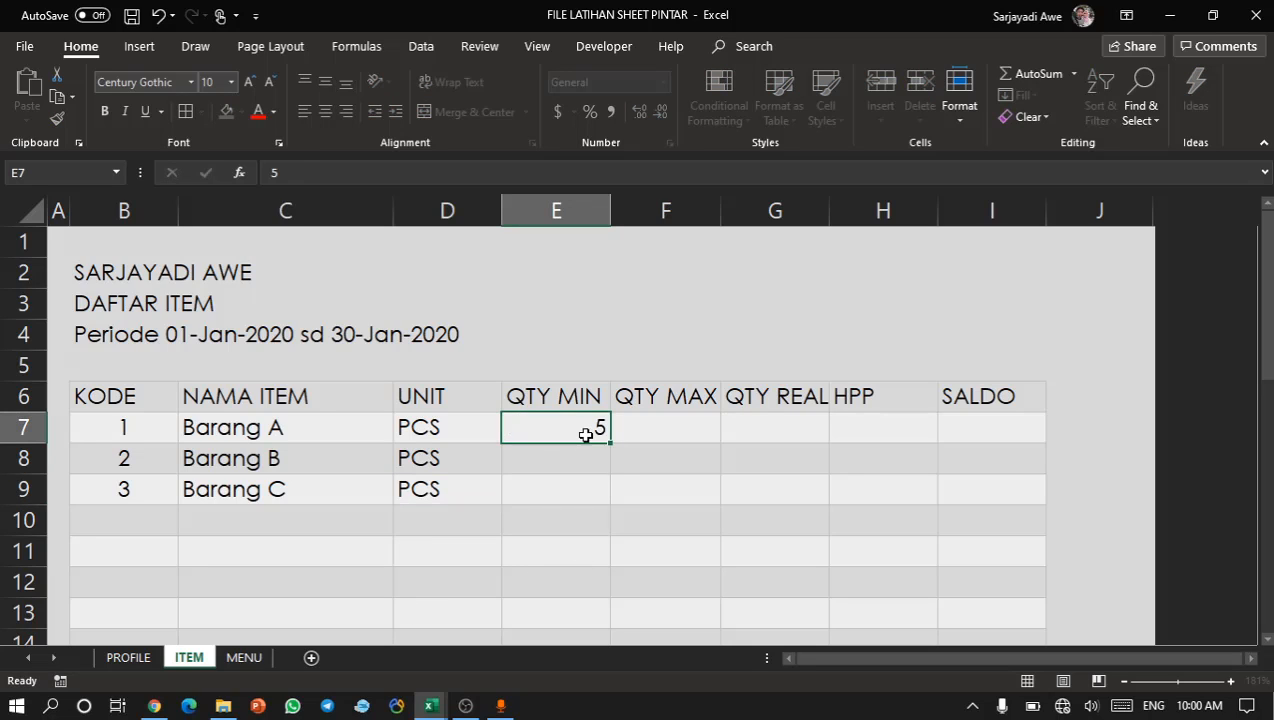
{"action": "key", "text": "ctrl+c"}
{"action": "key", "text": "shift+Down"}
{"action": "key", "text": "shift+Down"}
{"action": "key", "text": "ctrl+v"}
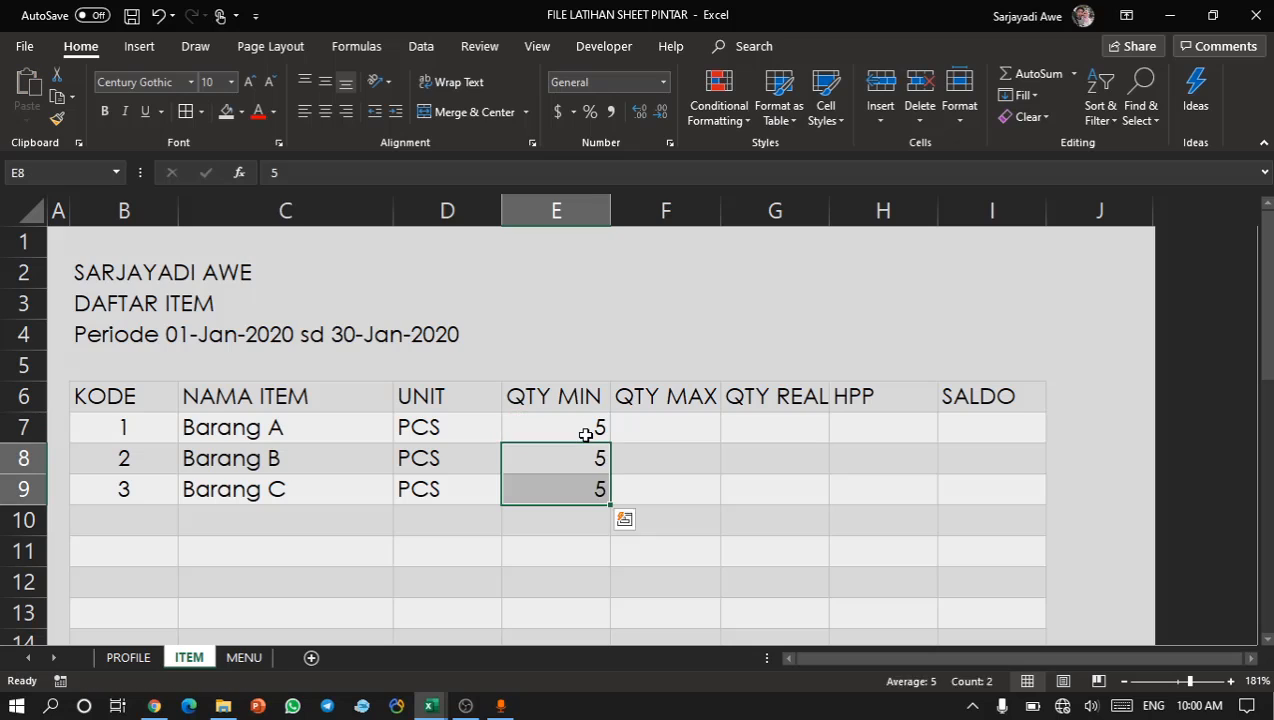
Select cell F7 in the QTY MAX column for Barang A.
{"action": "left_click", "coordinate": [585, 435]}
{"action": "key", "text": "Right"}
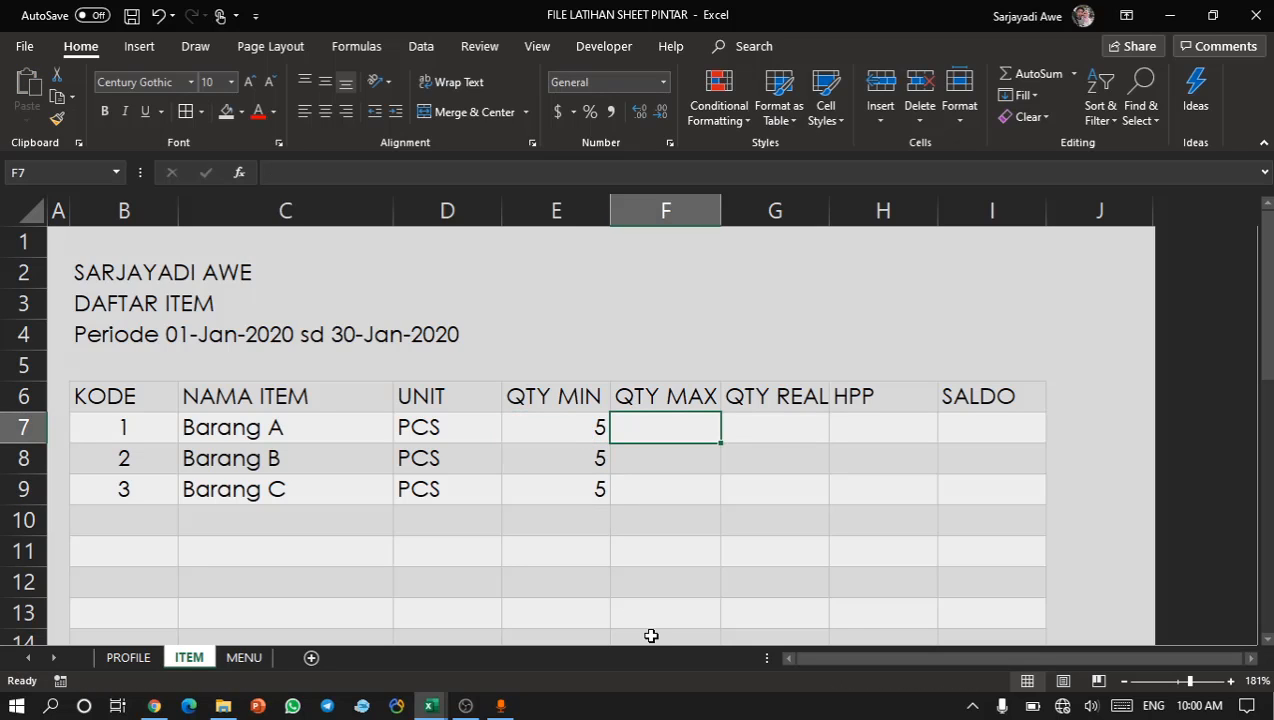
Enter the QTY MAX values 30, 25 and 20 for Barang A, Barang B and Barang C.
{"action": "type", "text": "30"}
{"action": "key", "text": "Return"}
{"action": "type", "text": "25"}
{"action": "key", "text": "Return"}
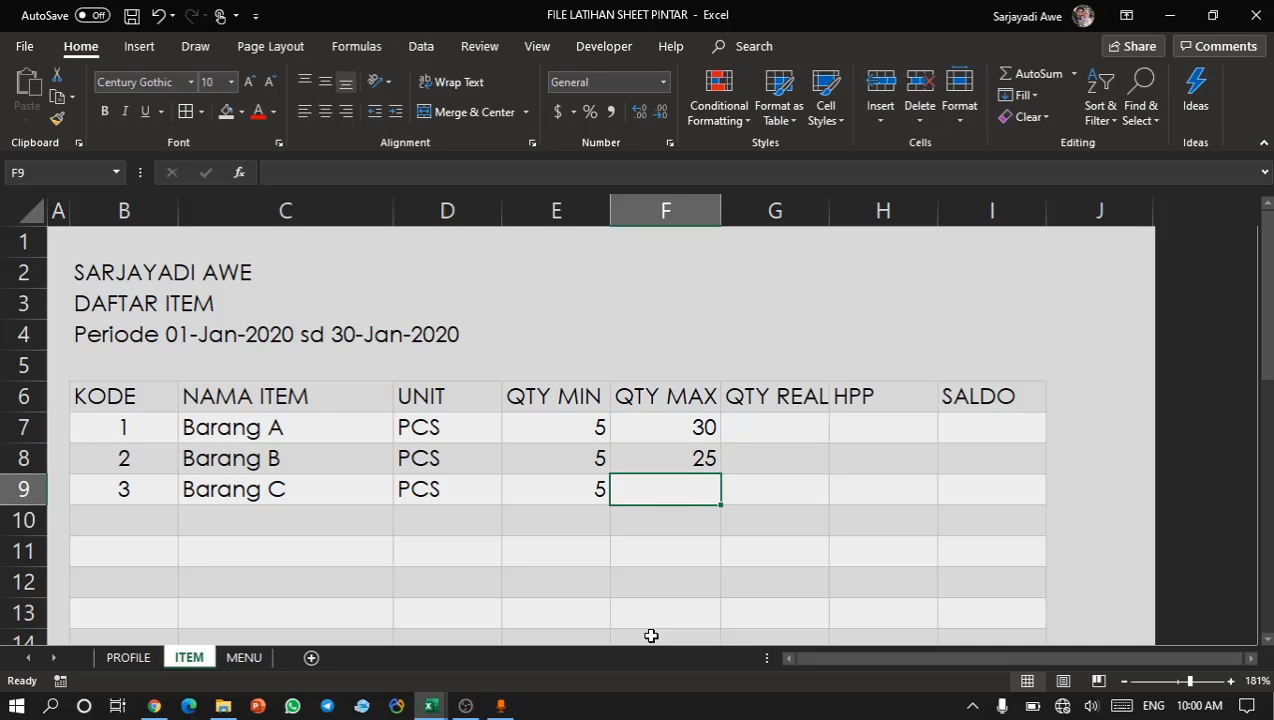
{"action": "type", "text": "20"}
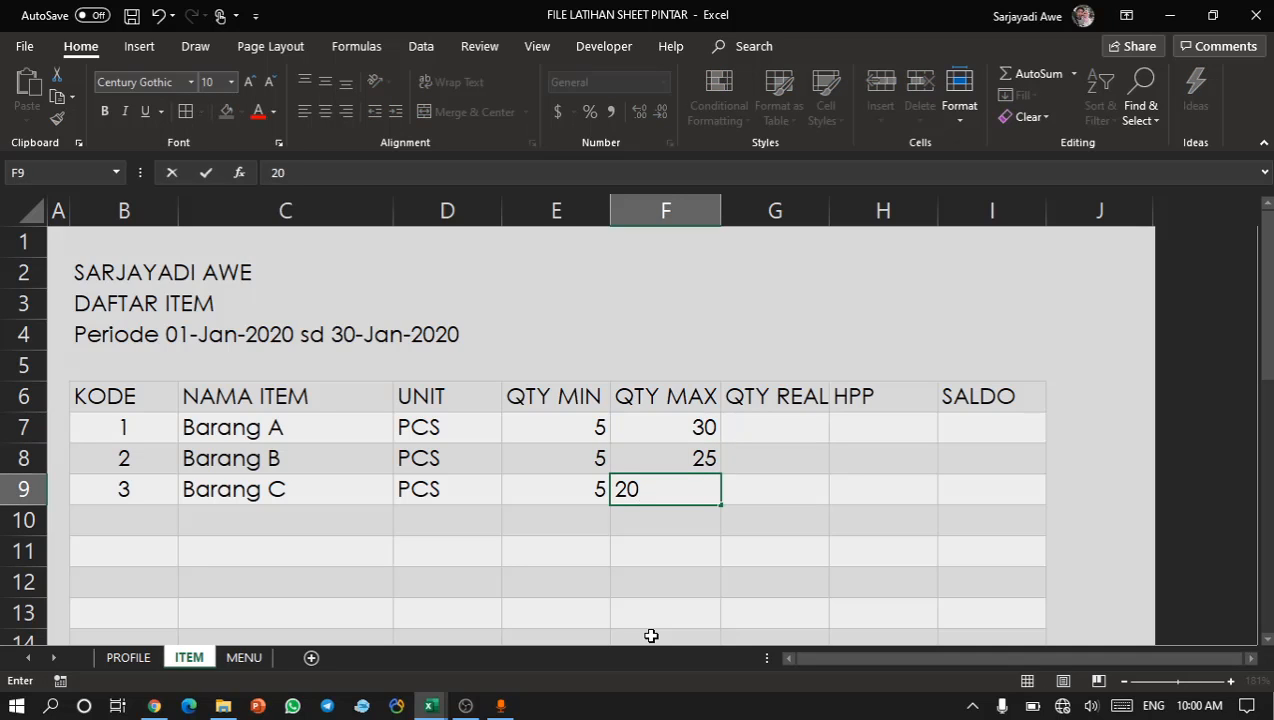
{"action": "key", "text": "Return"}
Examine the QTY REAL, HPP and SALDO formulas on the ITEM sheet of the KONTROL STOK workbook.
{"action": "left_click", "coordinate": [843, 478]}
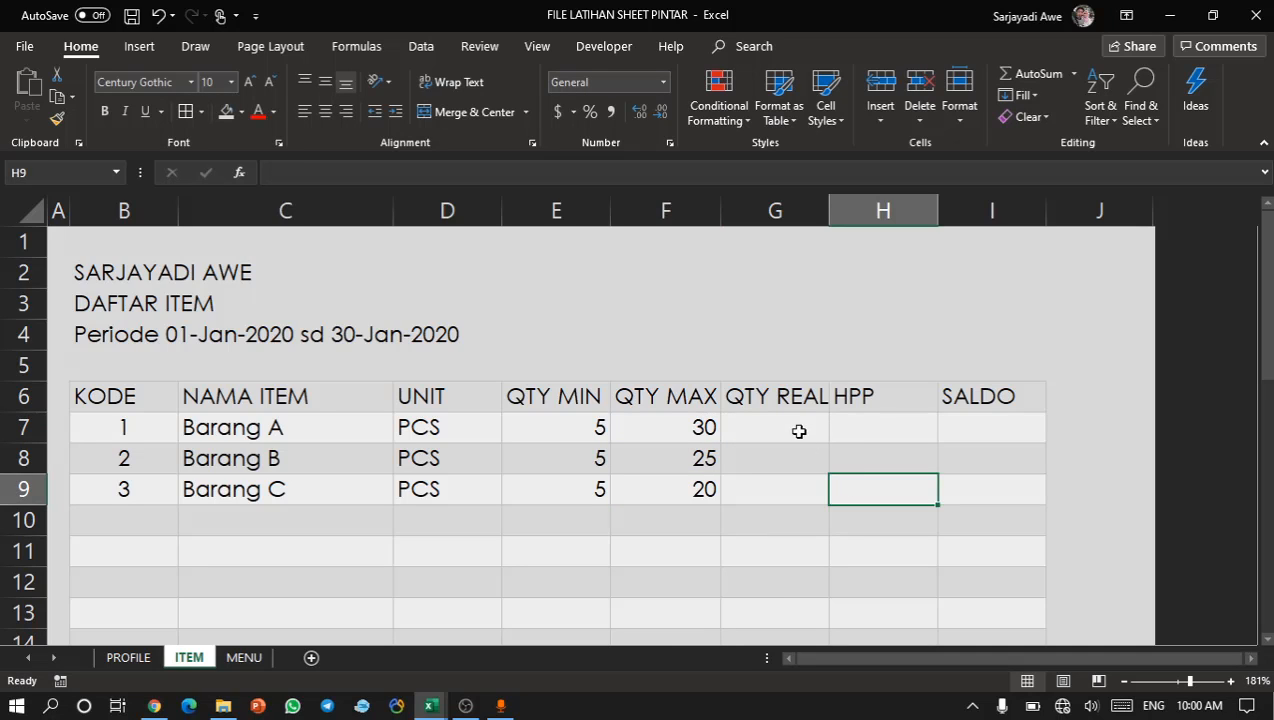
{"action": "left_click", "coordinate": [790, 404]}
{"action": "left_click", "coordinate": [877, 426]}
{"action": "left_click", "coordinate": [877, 391]}
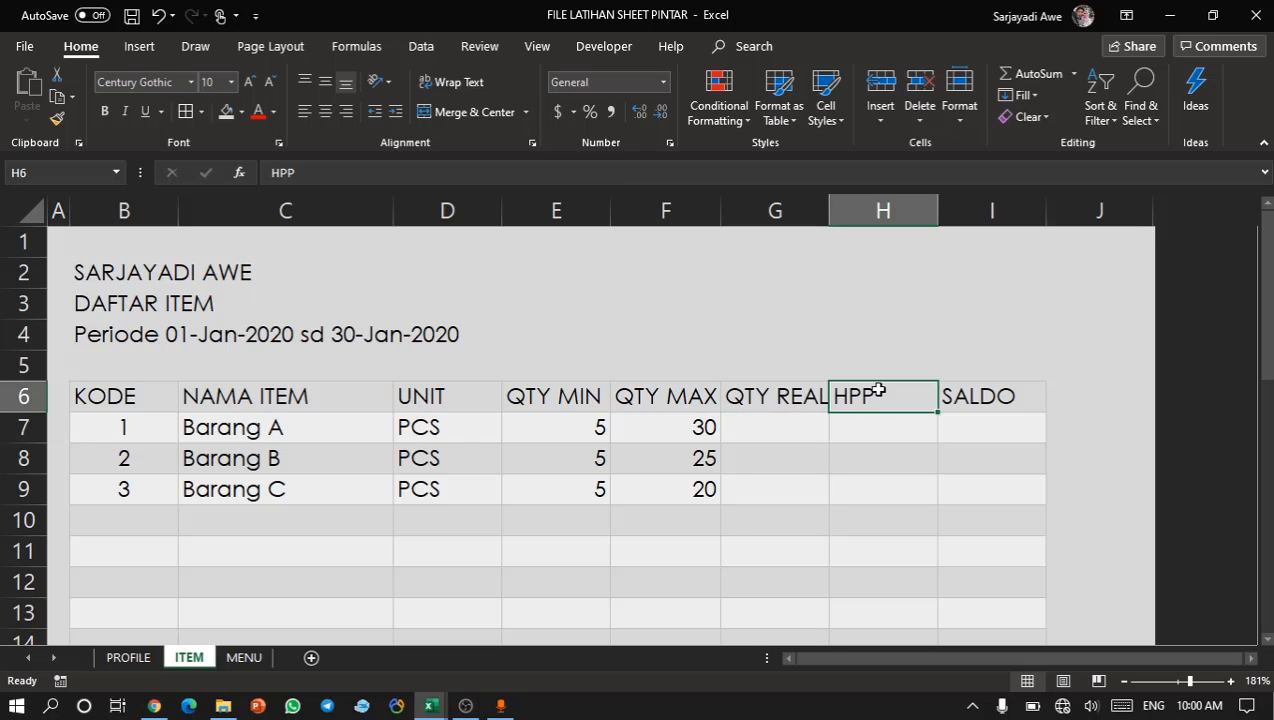
{"action": "left_click", "coordinate": [872, 436]}
{"action": "left_click", "coordinate": [790, 404]}
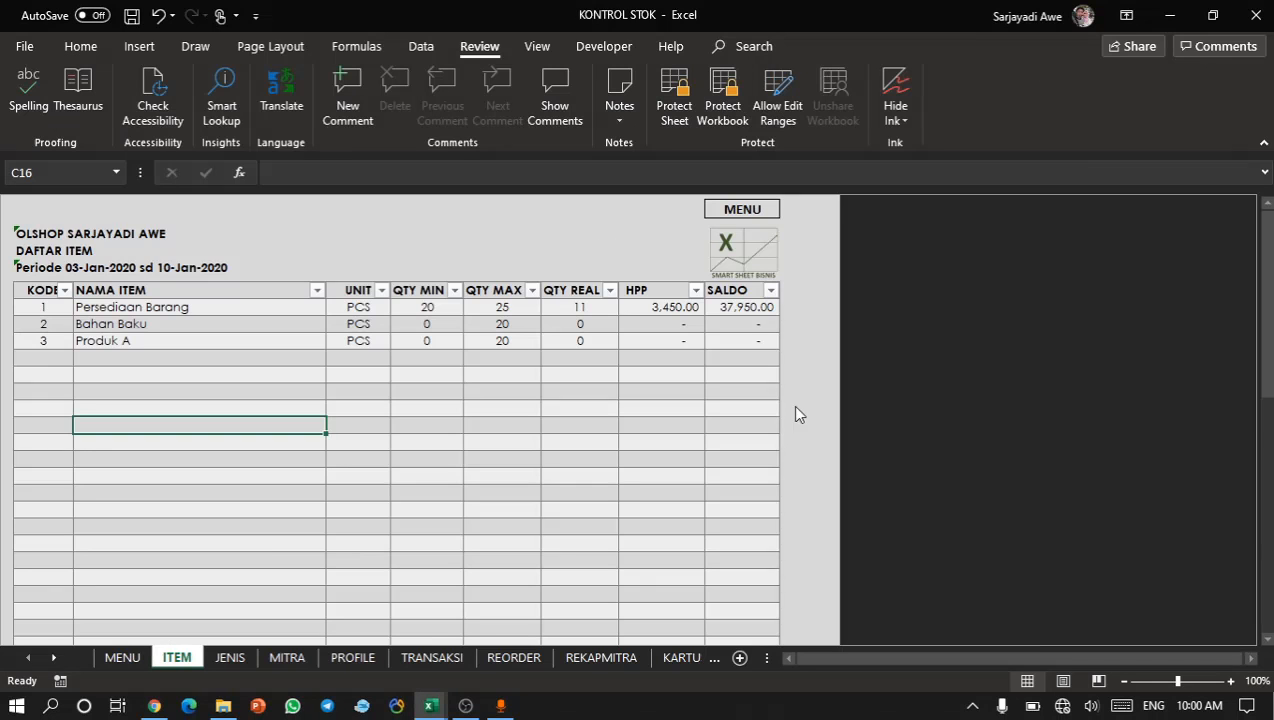
{"action": "left_click", "coordinate": [682, 326]}
{"action": "left_click", "coordinate": [600, 323]}
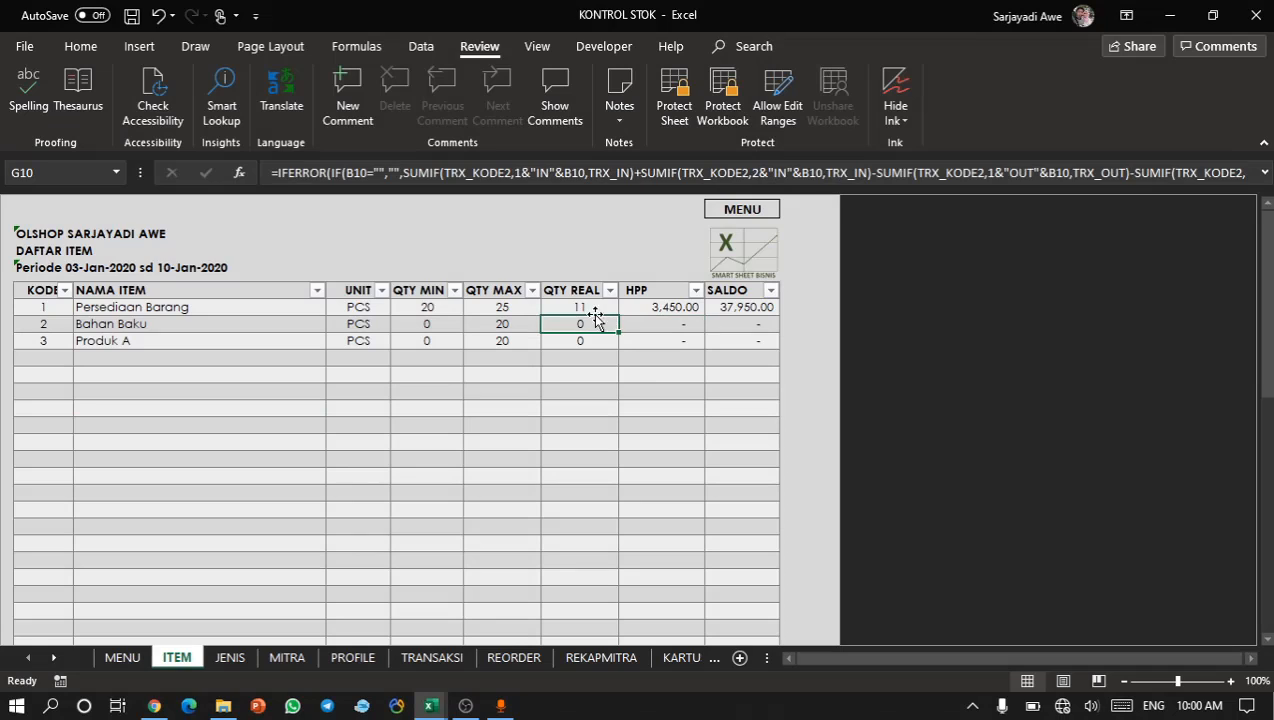
{"action": "left_click", "coordinate": [751, 325]}
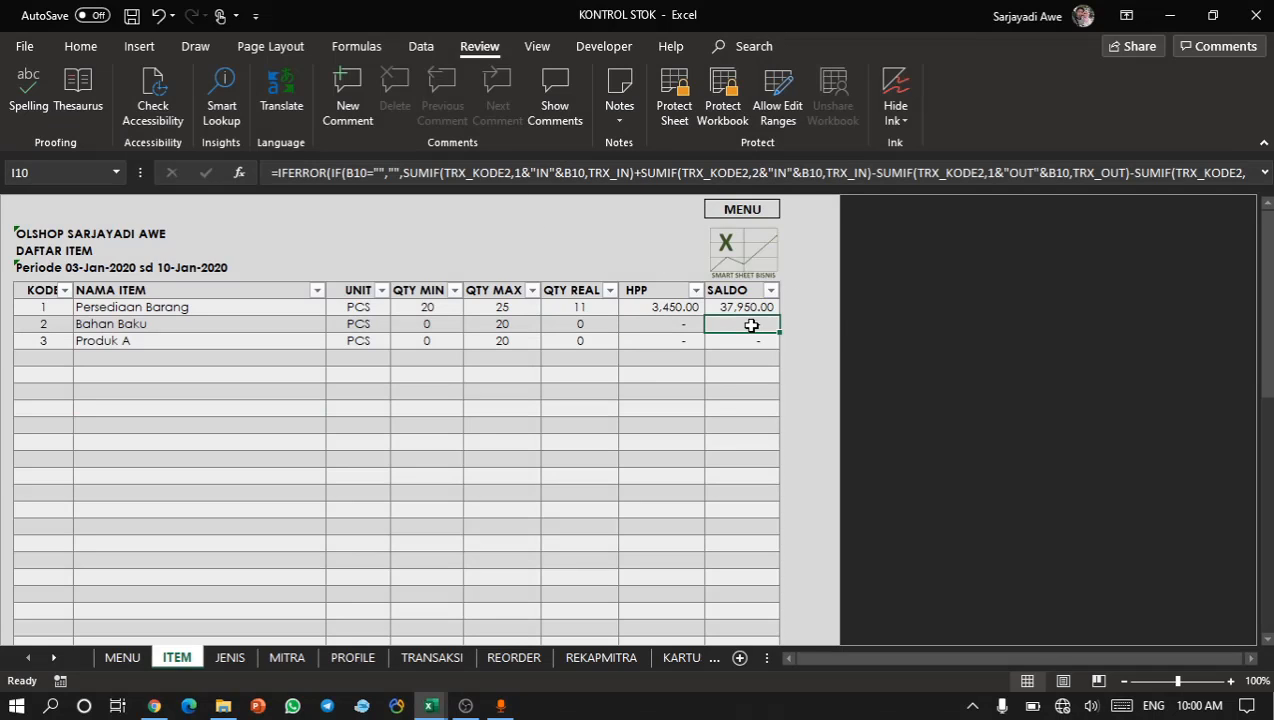
{"action": "left_click", "coordinate": [634, 349]}
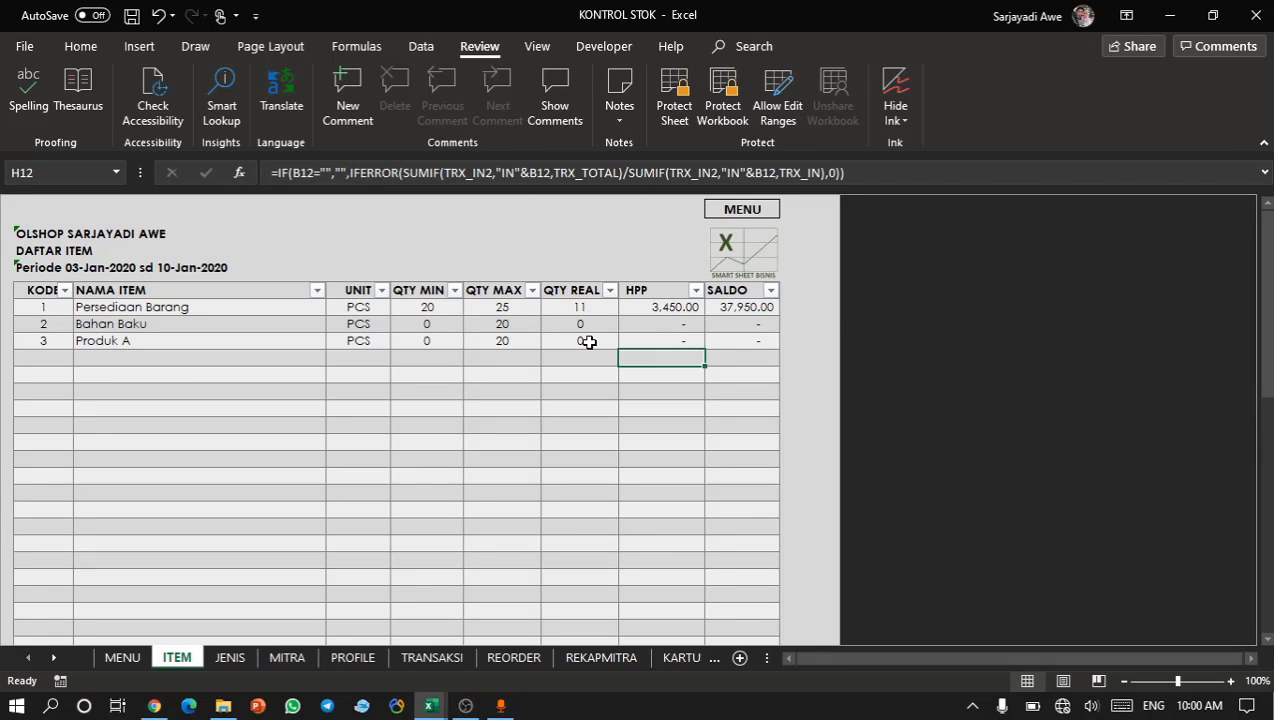
{"action": "left_click", "coordinate": [586, 340]}
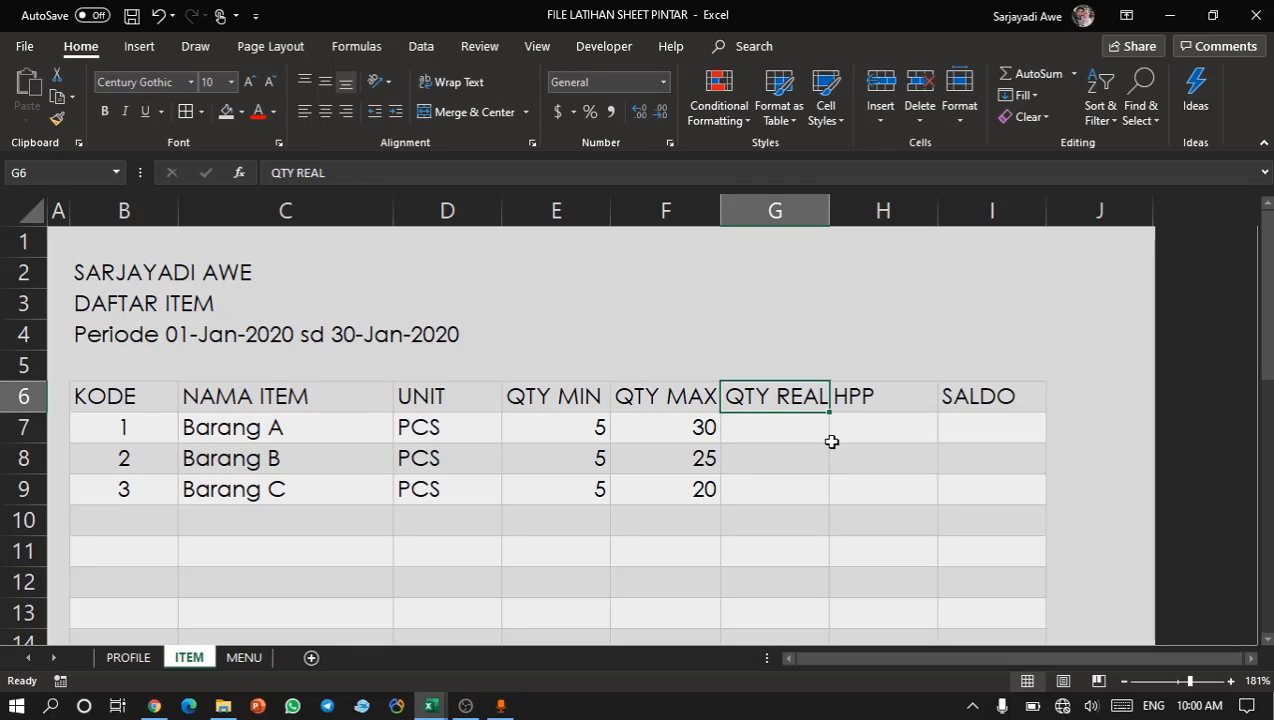
In the training workbook's ITEM sheet, enter =IFERROR(G7*H7,"") as the SALDO formula for Barang A in I7.
{"action": "left_click", "coordinate": [1010, 438]}
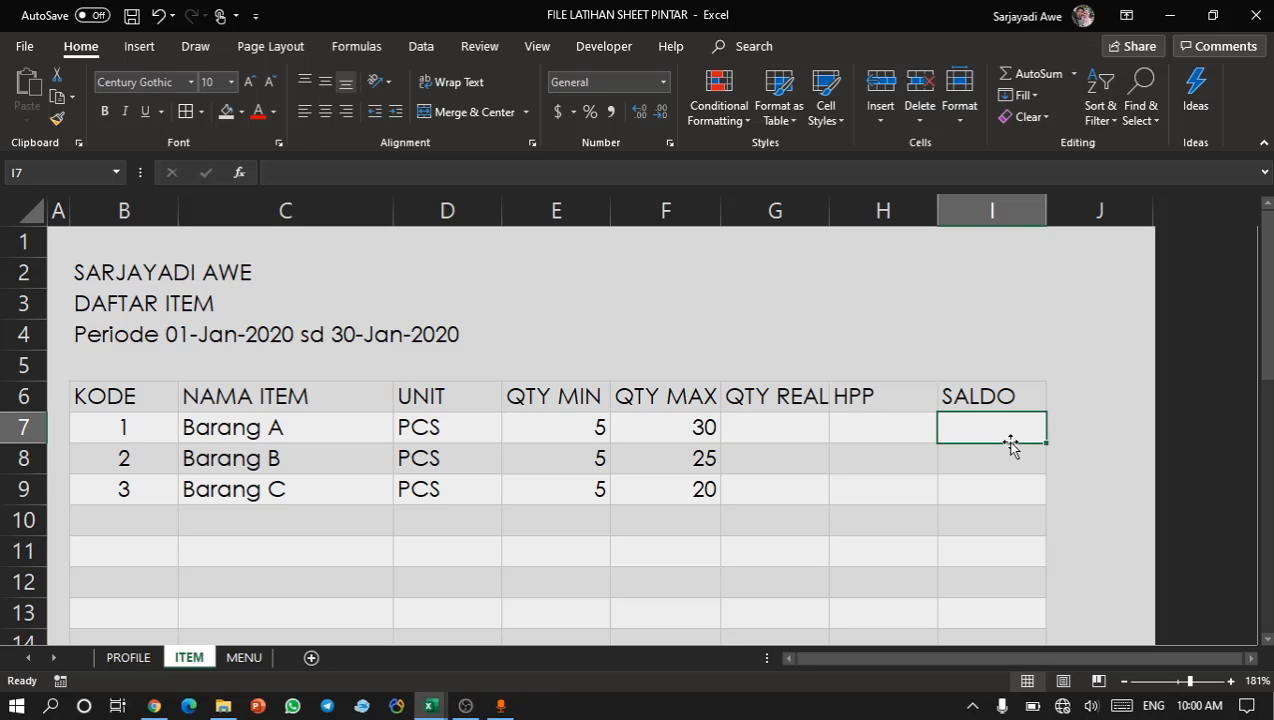
{"action": "type", "text": "="}
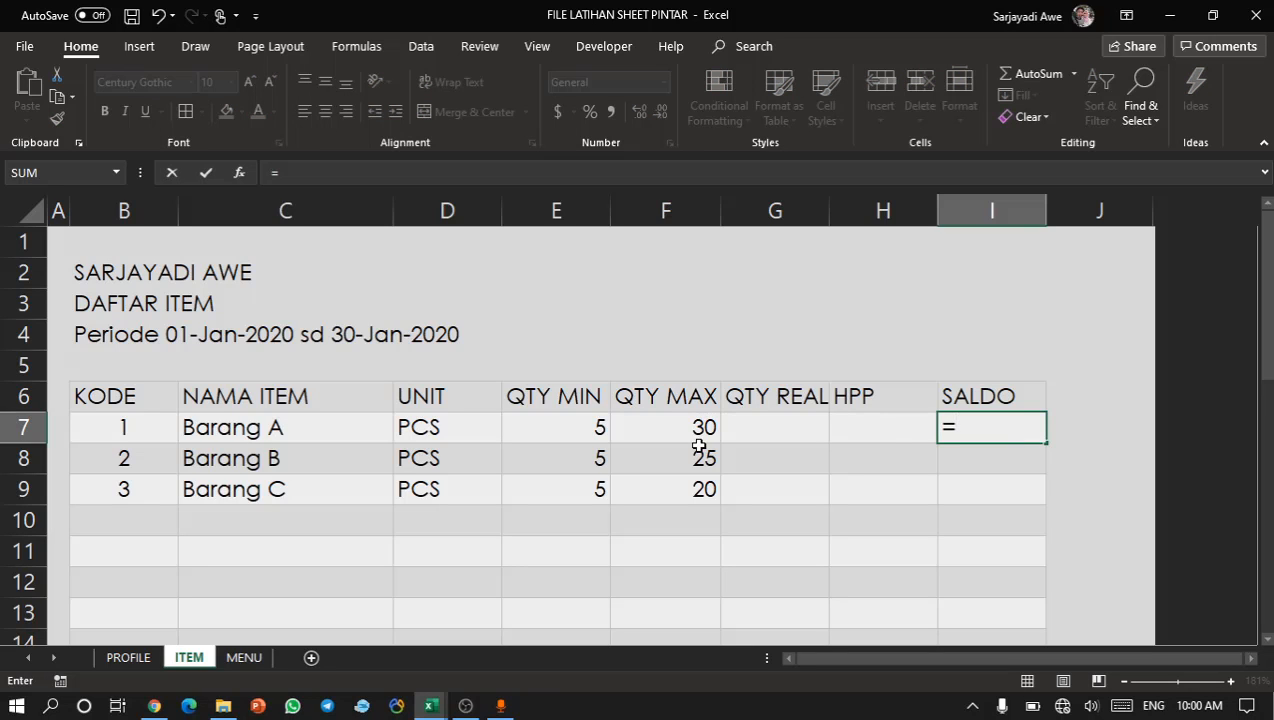
{"action": "type", "text": "i"}
{"action": "type", "text": "f"}
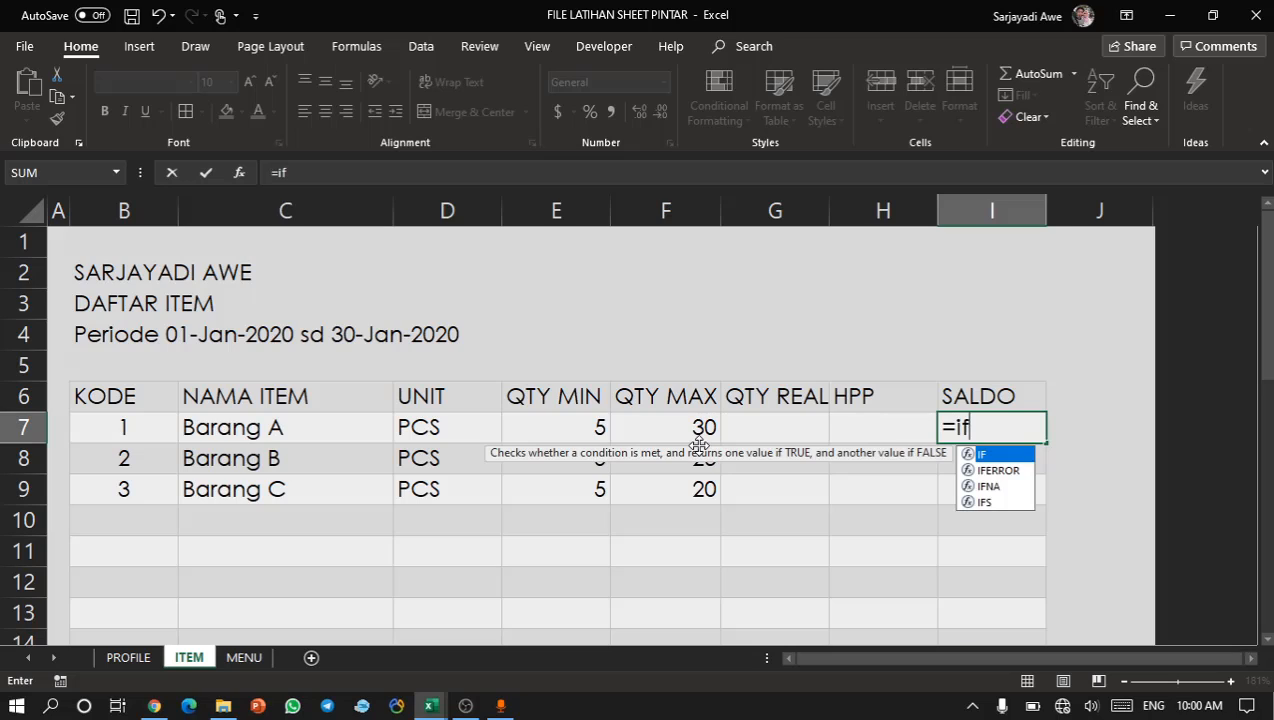
{"action": "key", "text": "Down"}
{"action": "key", "text": "Tab"}
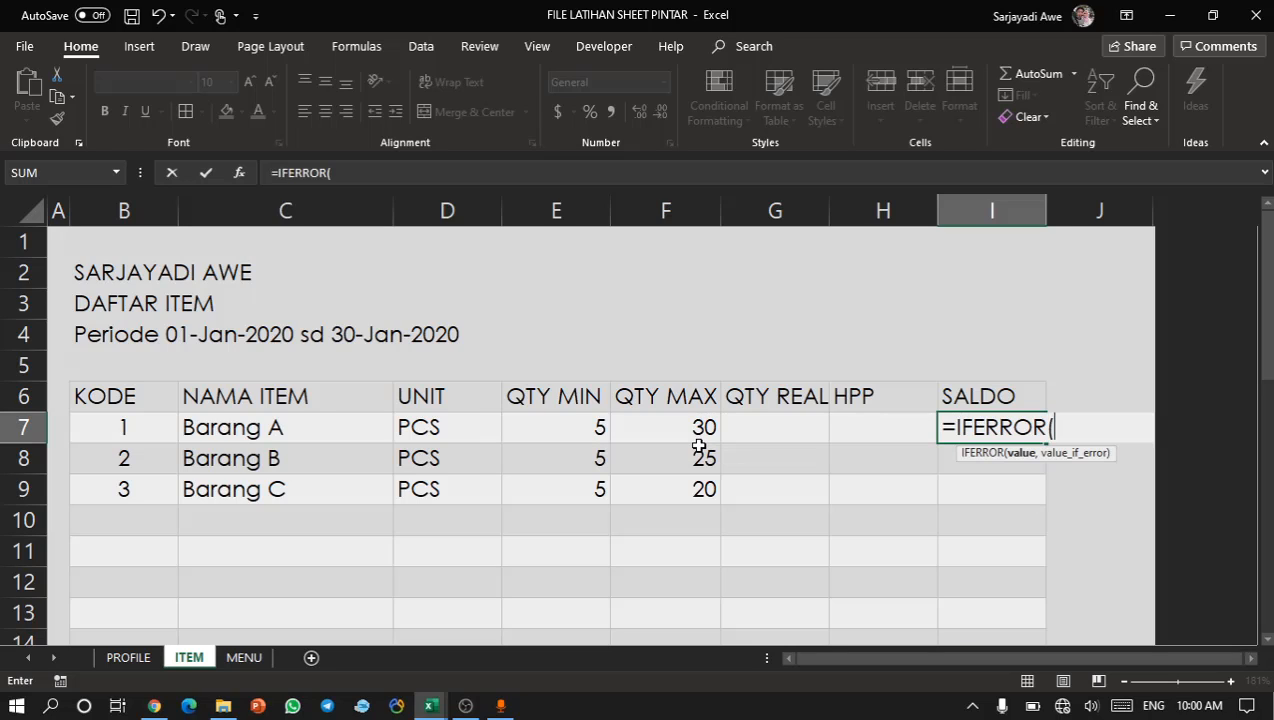
{"action": "left_click", "coordinate": [754, 420]}
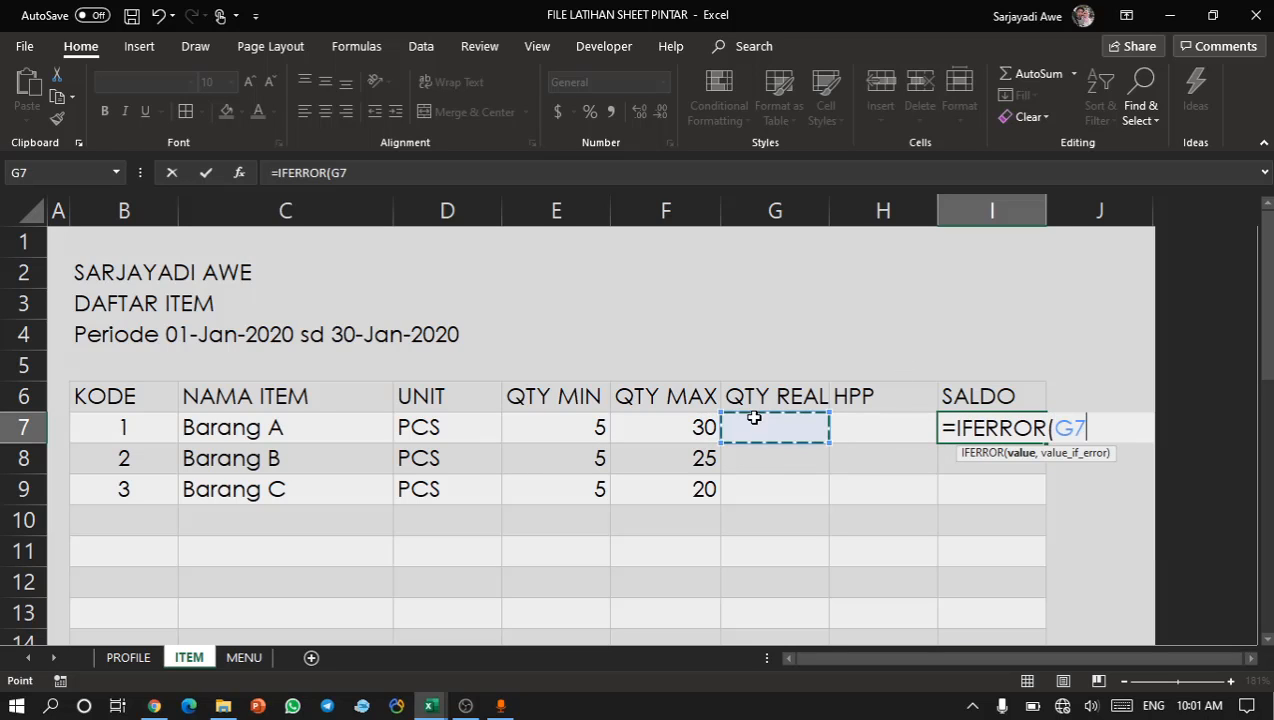
{"action": "type", "text": "*"}
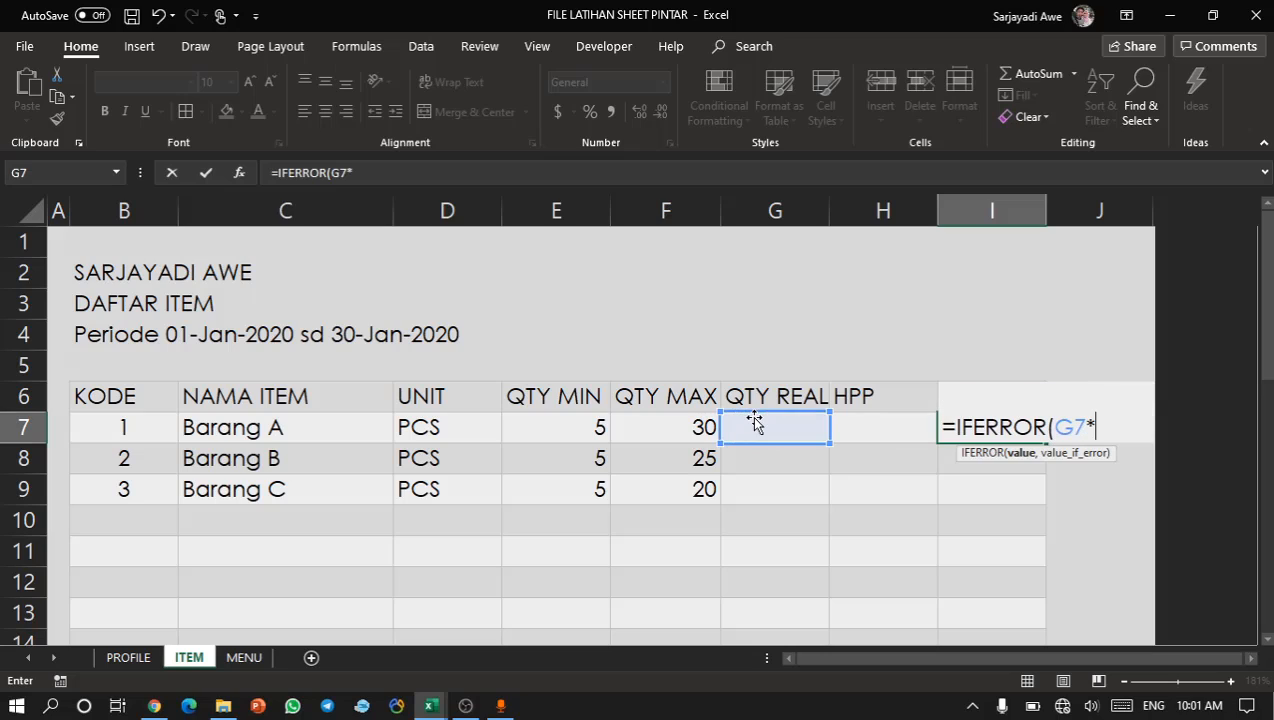
{"action": "left_click", "coordinate": [875, 426]}
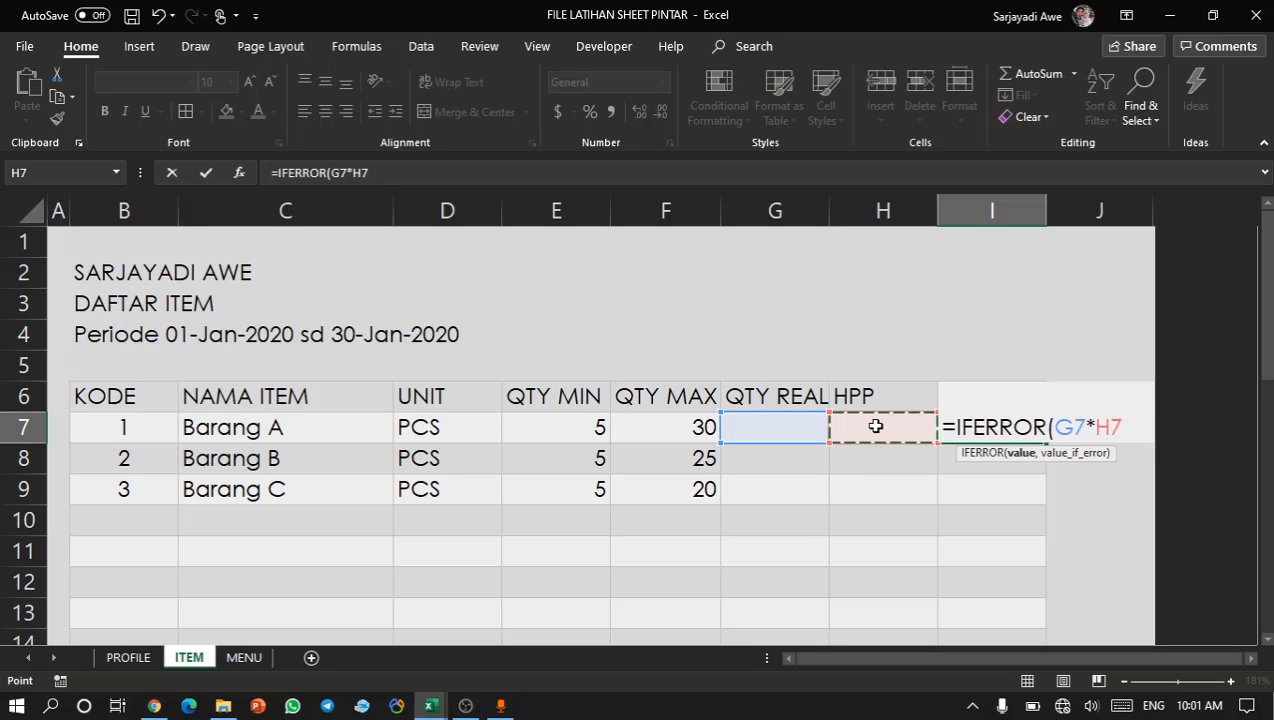
{"action": "type", "text": ","}
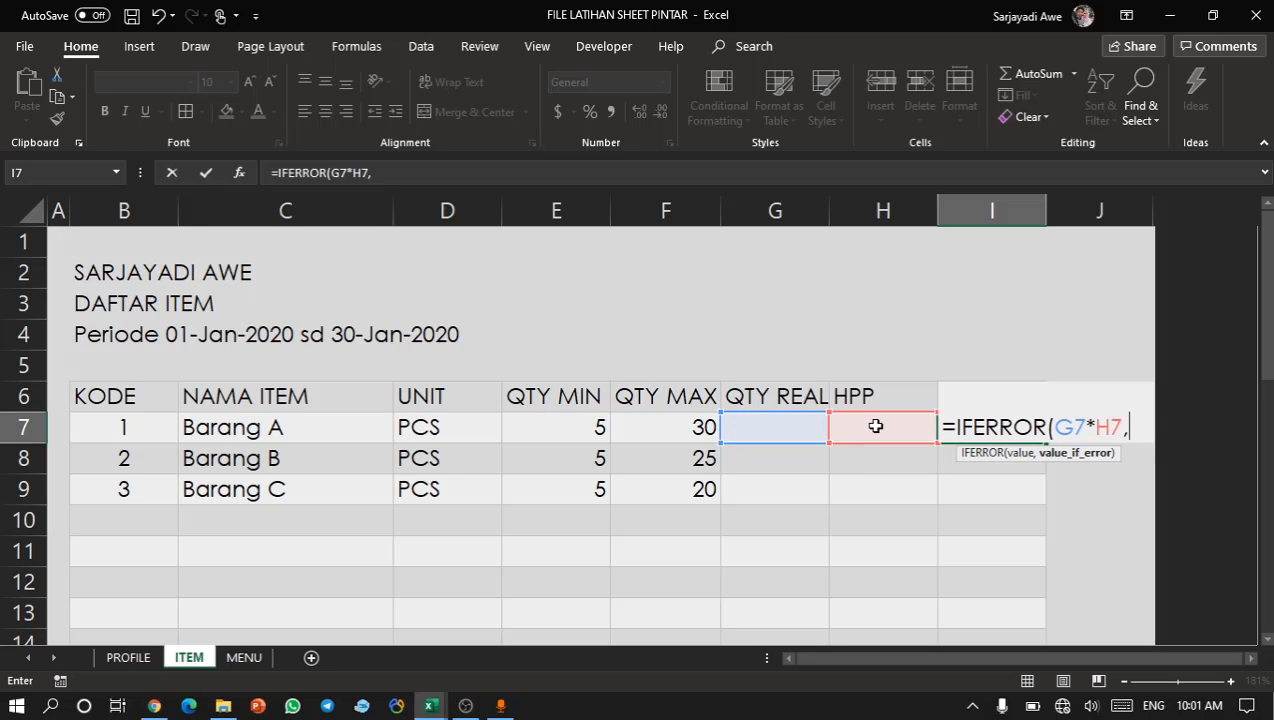
{"action": "type", "text": "\"\")"}
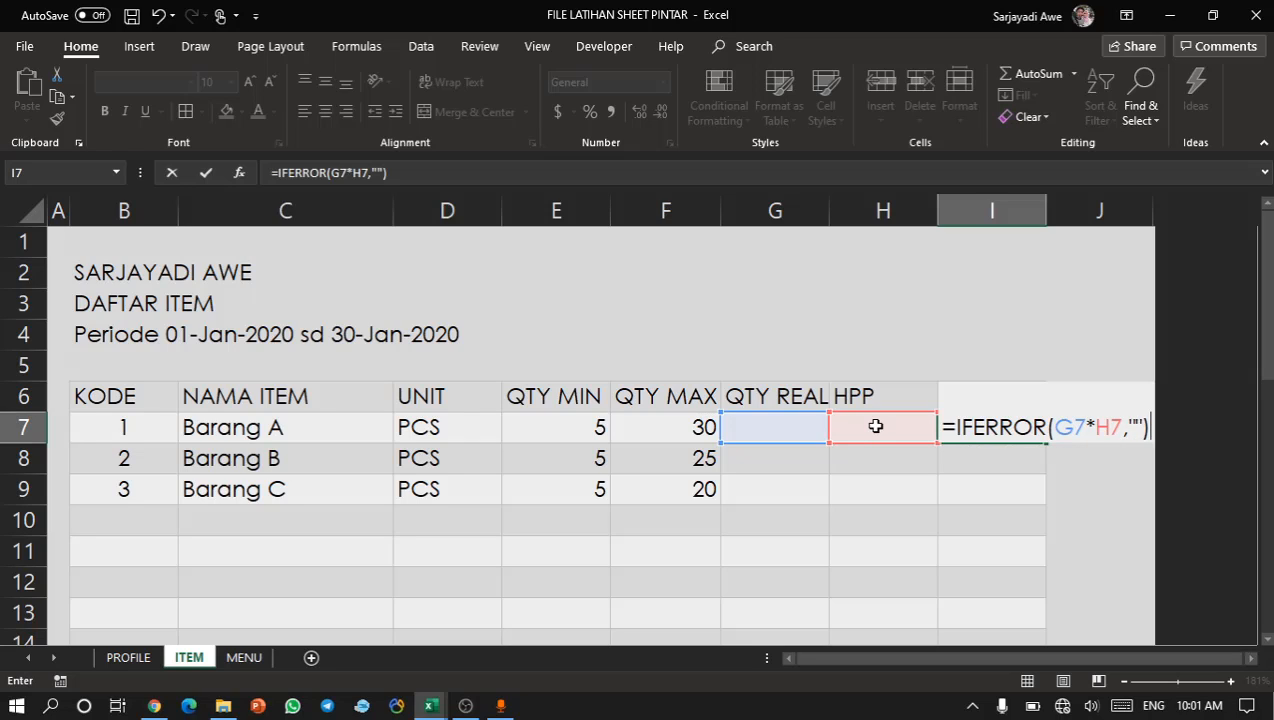
{"action": "key", "text": "Return"}
Copy the SALDO formula from I7 into the rest of the column, I8 through I30.
{"action": "key", "text": "Up"}
{"action": "left_click", "coordinate": [875, 426]}
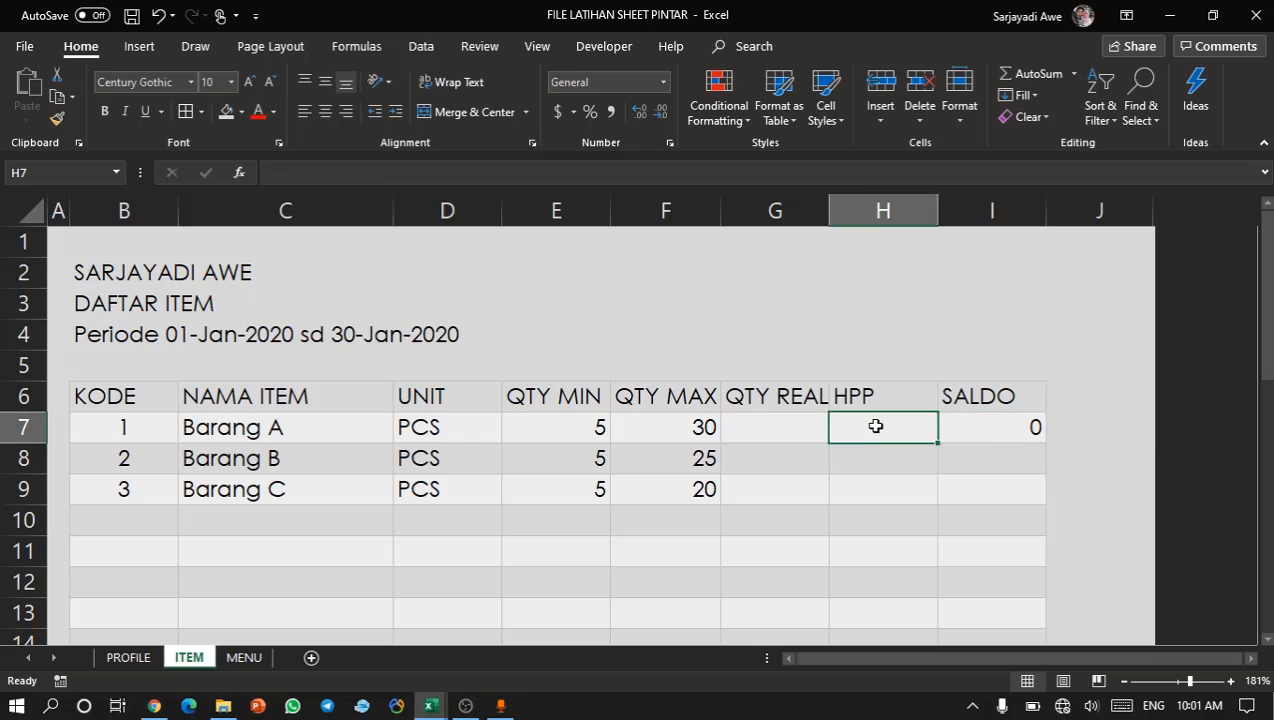
{"action": "key", "text": "Right"}
{"action": "key", "text": "ctrl+c"}
{"action": "key", "text": "shift+Down"}
{"action": "key", "text": "shift+Down"}
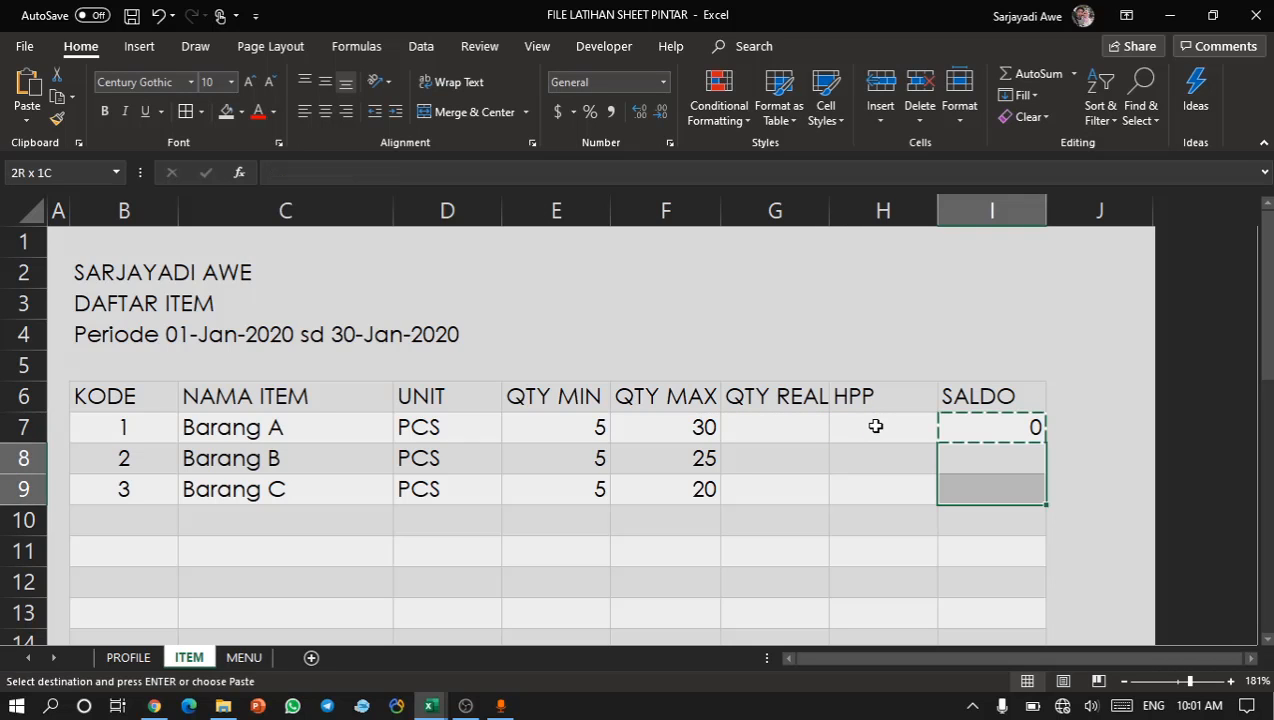
{"action": "key", "text": "shift+Down"}
{"action": "key", "text": "shift+Down"}
{"action": "key", "text": "shift+Down"}
{"action": "key", "text": "shift+Down"}
{"action": "key", "text": "shift+Down"}
{"action": "key", "text": "shift+Down"}
{"action": "key", "text": "shift+Down"}
{"action": "key", "text": "shift+Down"}
{"action": "key", "text": "shift+Down"}
{"action": "key", "text": "shift+Down"}
{"action": "key", "text": "shift+Down"}
{"action": "key", "text": "shift+Down"}
{"action": "key", "text": "shift+Down"}
{"action": "key", "text": "shift+Down"}
{"action": "key", "text": "shift+Down"}
{"action": "key", "text": "shift+Down"}
{"action": "key", "text": "shift+Down"}
{"action": "key", "text": "shift+Down"}
{"action": "key", "text": "shift+Down"}
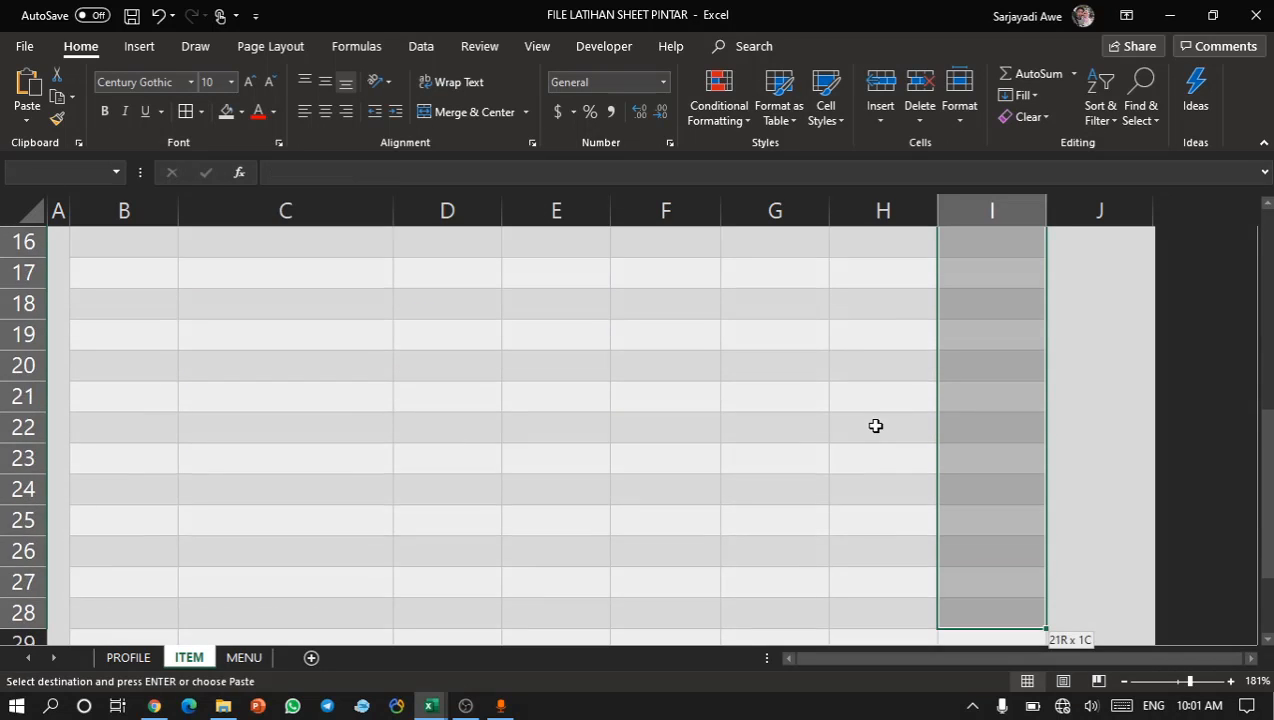
{"action": "key", "text": "shift+Down"}
{"action": "key", "text": "shift+Down"}
{"action": "key", "text": "shift+Down"}
{"action": "key", "text": "shift+Down"}
{"action": "key", "text": "shift+Up"}
{"action": "key", "text": "shift+Up"}
{"action": "key", "text": "Return"}
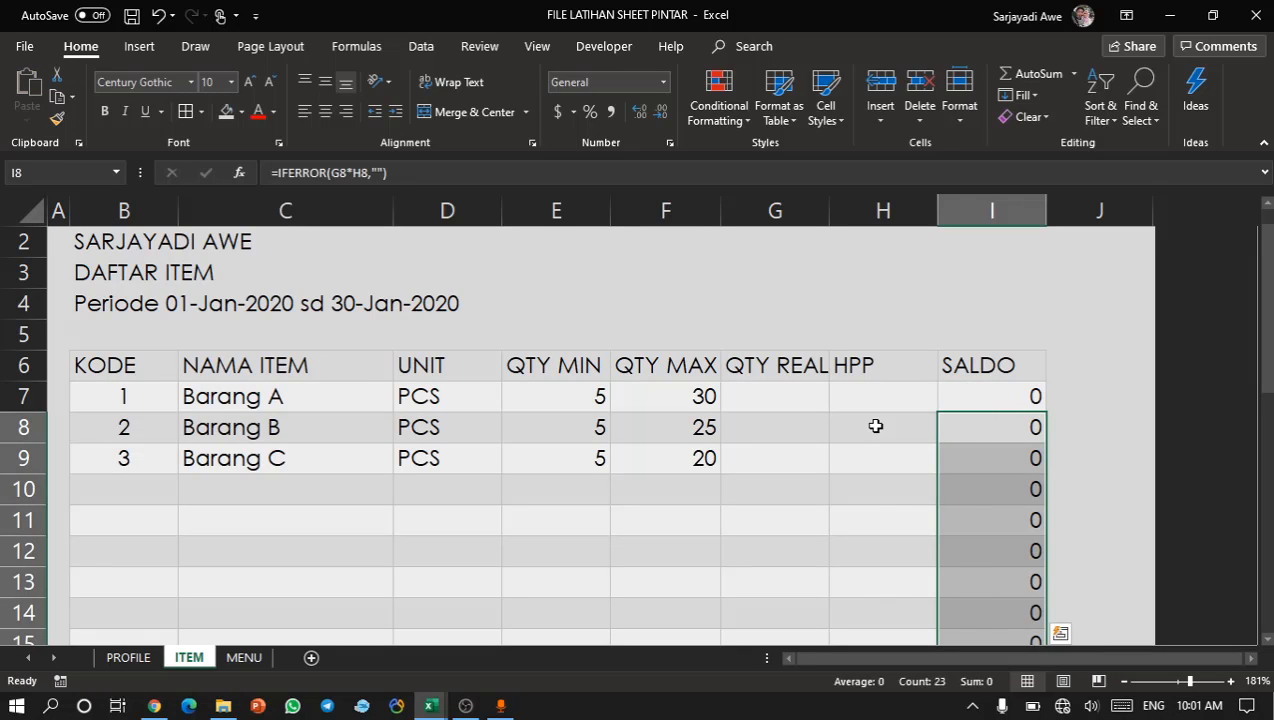
Check the SALDO column from row 7 to the last row of the item table.
{"action": "key", "text": "Up"}
{"action": "key", "text": "ctrl+shift+Down"}
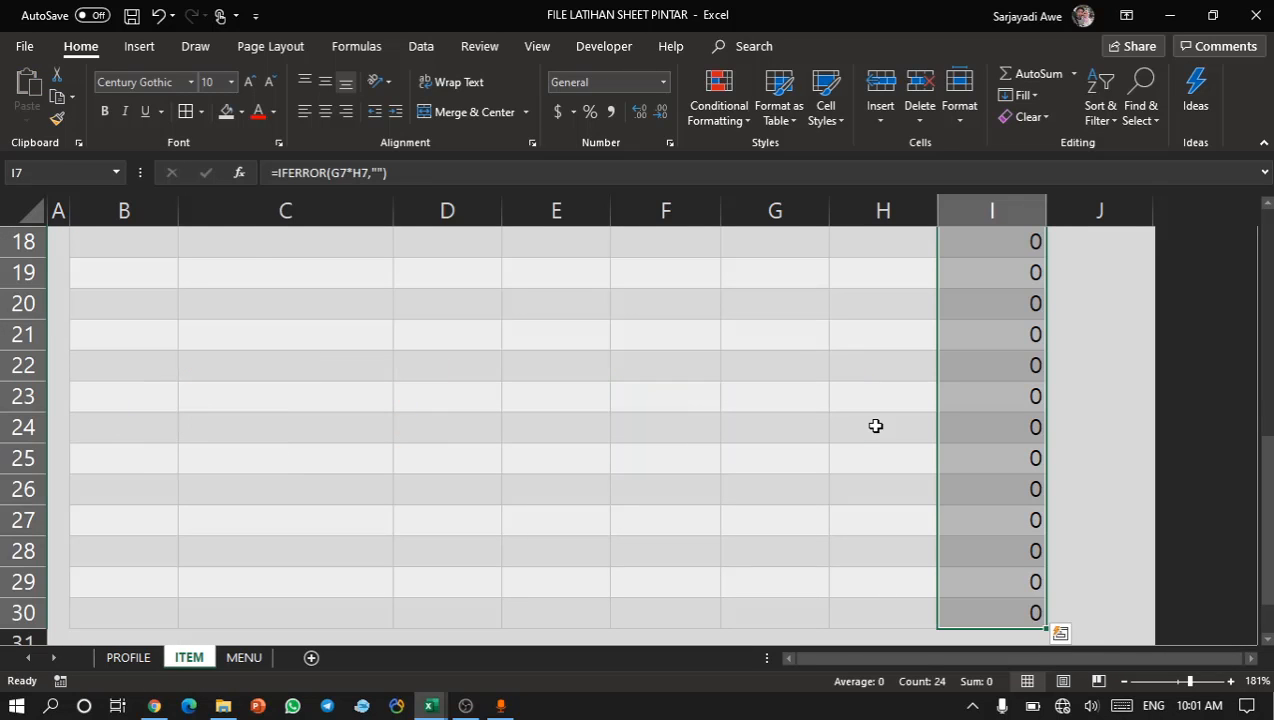
{"action": "key", "text": "Up"}
{"action": "key", "text": "Up"}
{"action": "key", "text": "Up"}
{"action": "key", "text": "Up"}
{"action": "key", "text": "Up"}
{"action": "key", "text": "Up"}
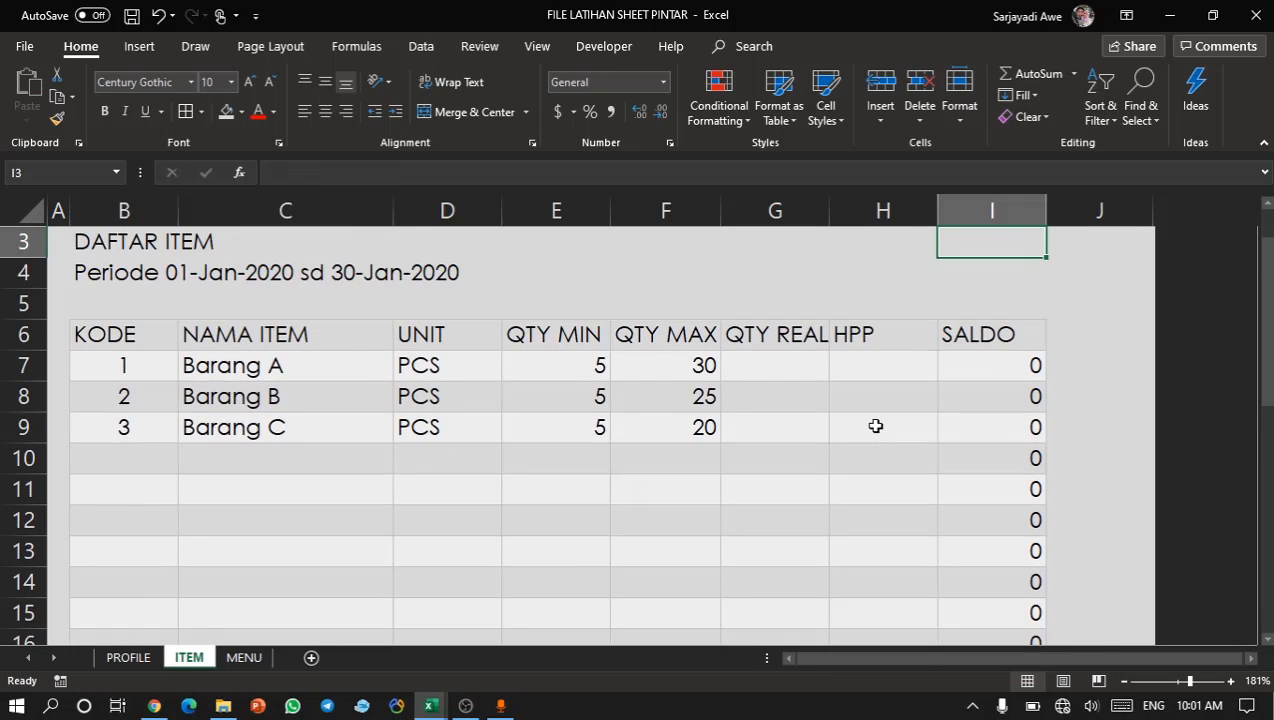
Make the item table's header row bold, from KODE to SALDO in row 6.
{"action": "key", "text": "Down"}
{"action": "key", "text": "Down"}
{"action": "key", "text": "Down"}
{"action": "key", "text": "Down"}
{"action": "key", "text": "Down"}
{"action": "key", "text": "Down"}
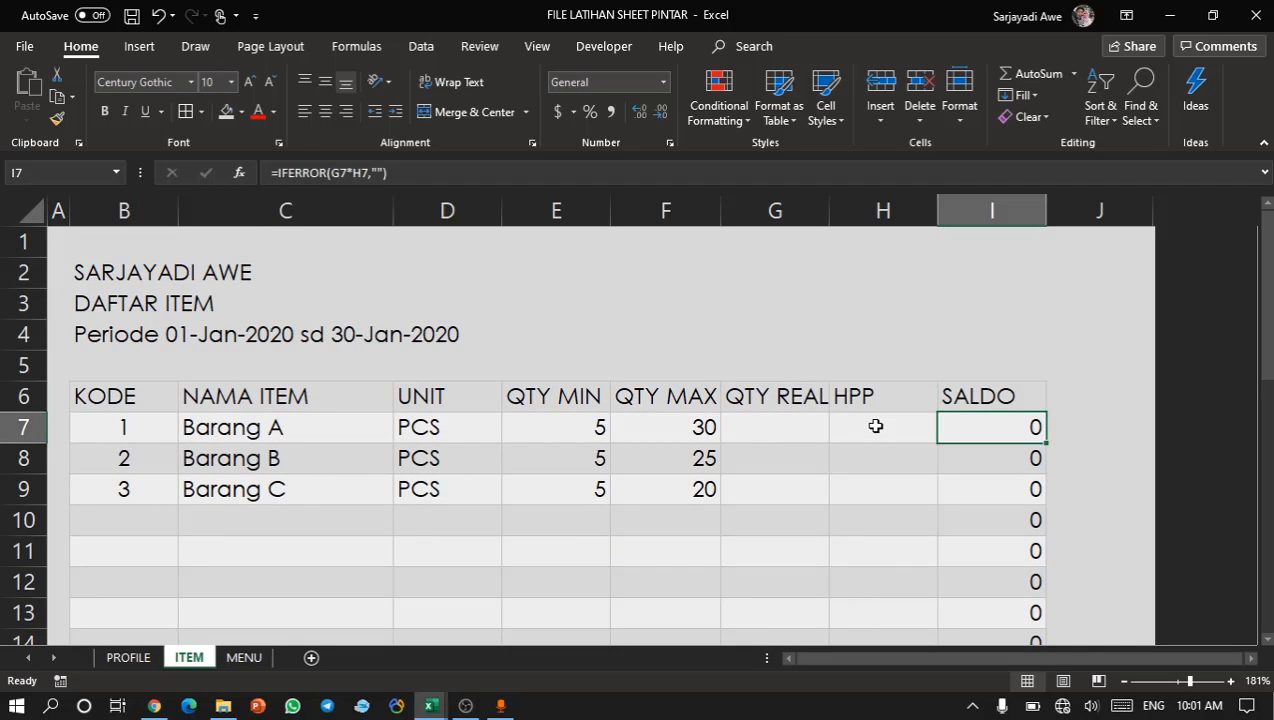
{"action": "key", "text": "Up"}
{"action": "key", "text": "ctrl+shift+Left"}
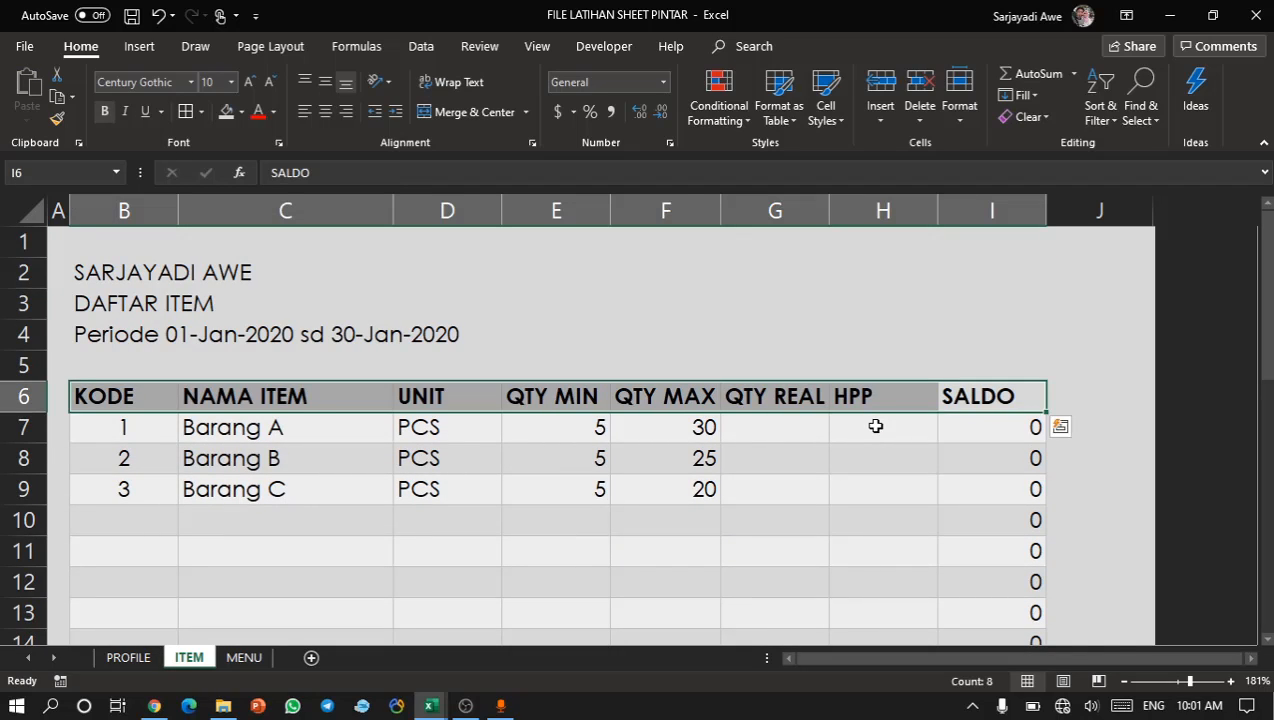
{"action": "left_click", "coordinate": [587, 572]}
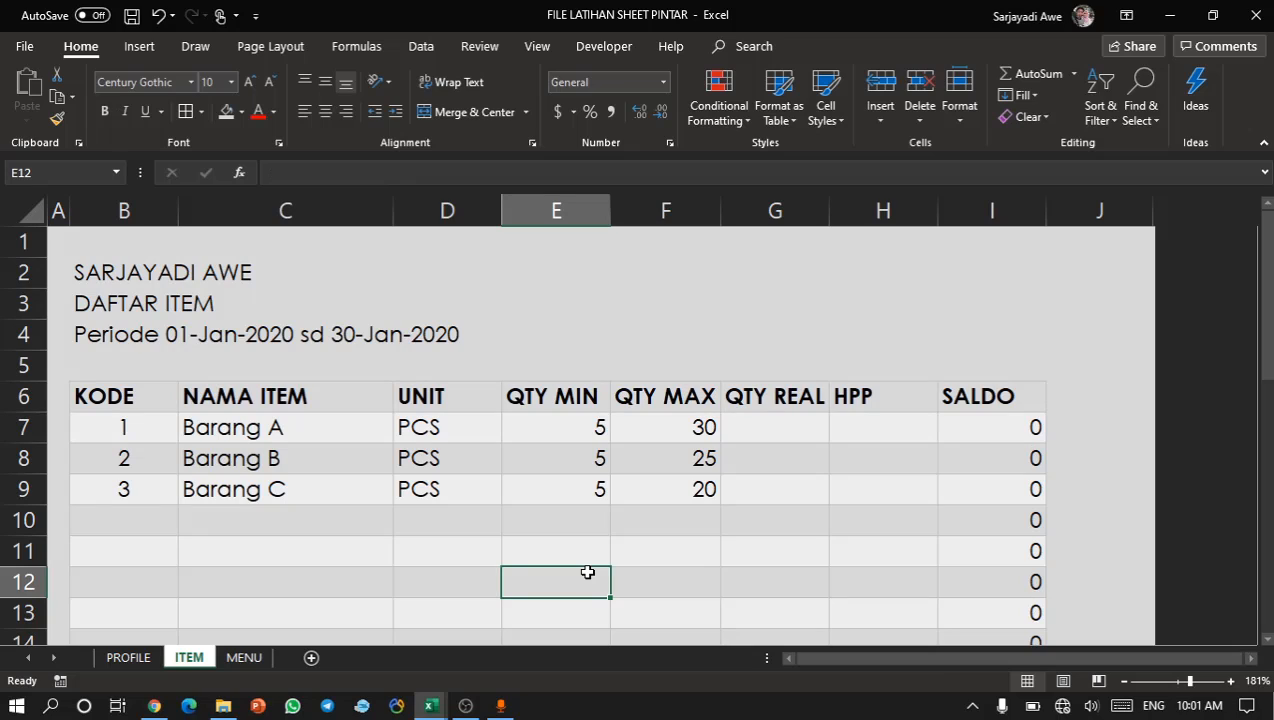
Compare the item table with the KONTROL STOK workbook's ITEM sheet, examining its period line and SALDO formulas, and return to I7.
{"action": "left_click", "coordinate": [237, 468]}
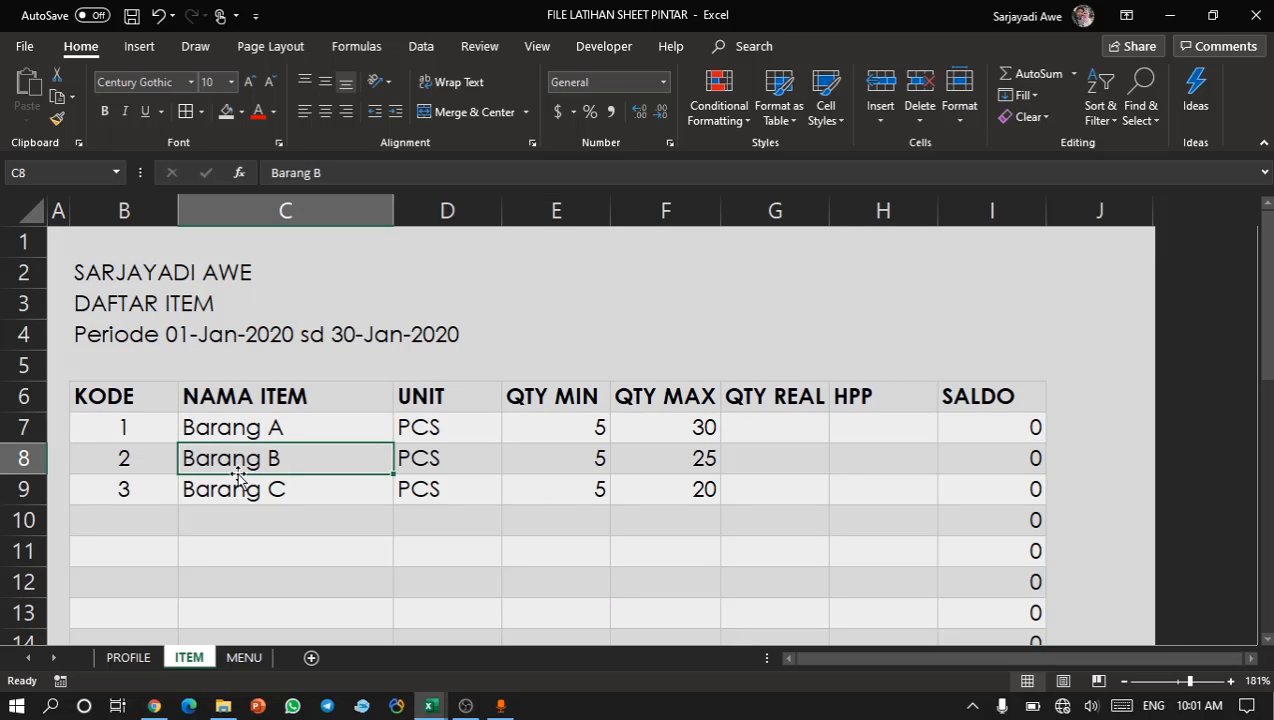
{"action": "left_click", "coordinate": [237, 490]}
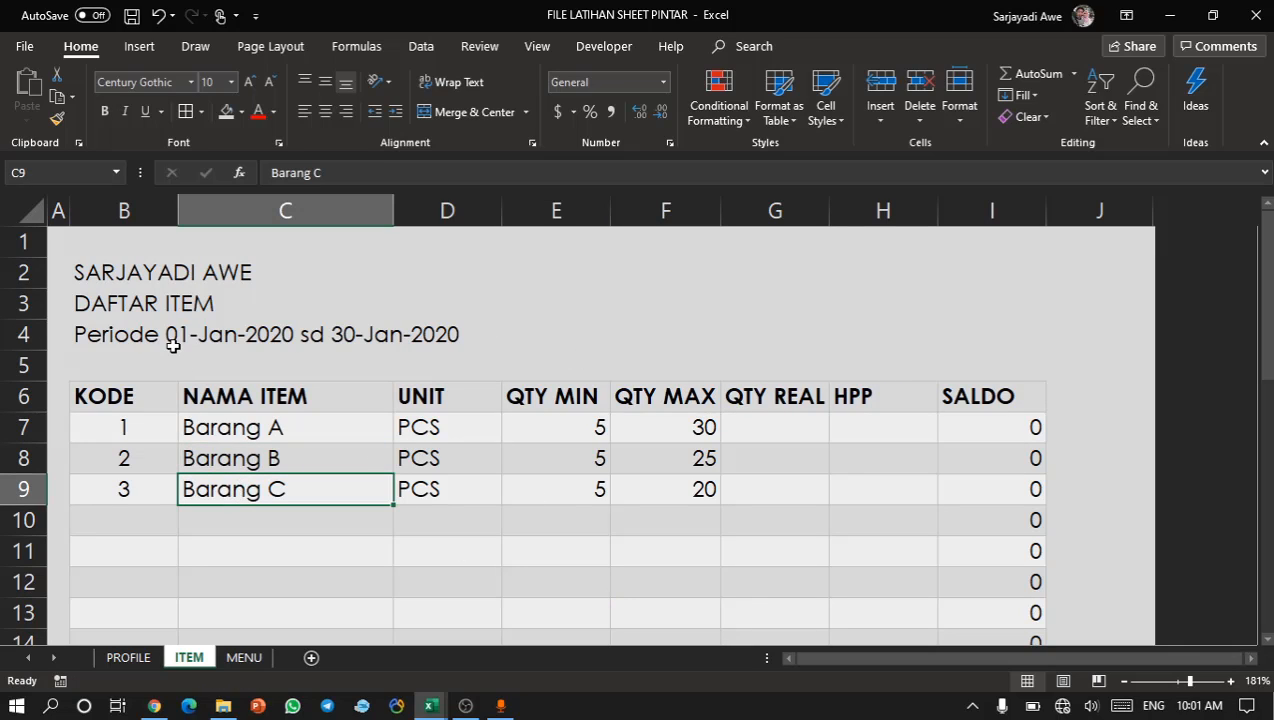
{"action": "left_click", "coordinate": [918, 245]}
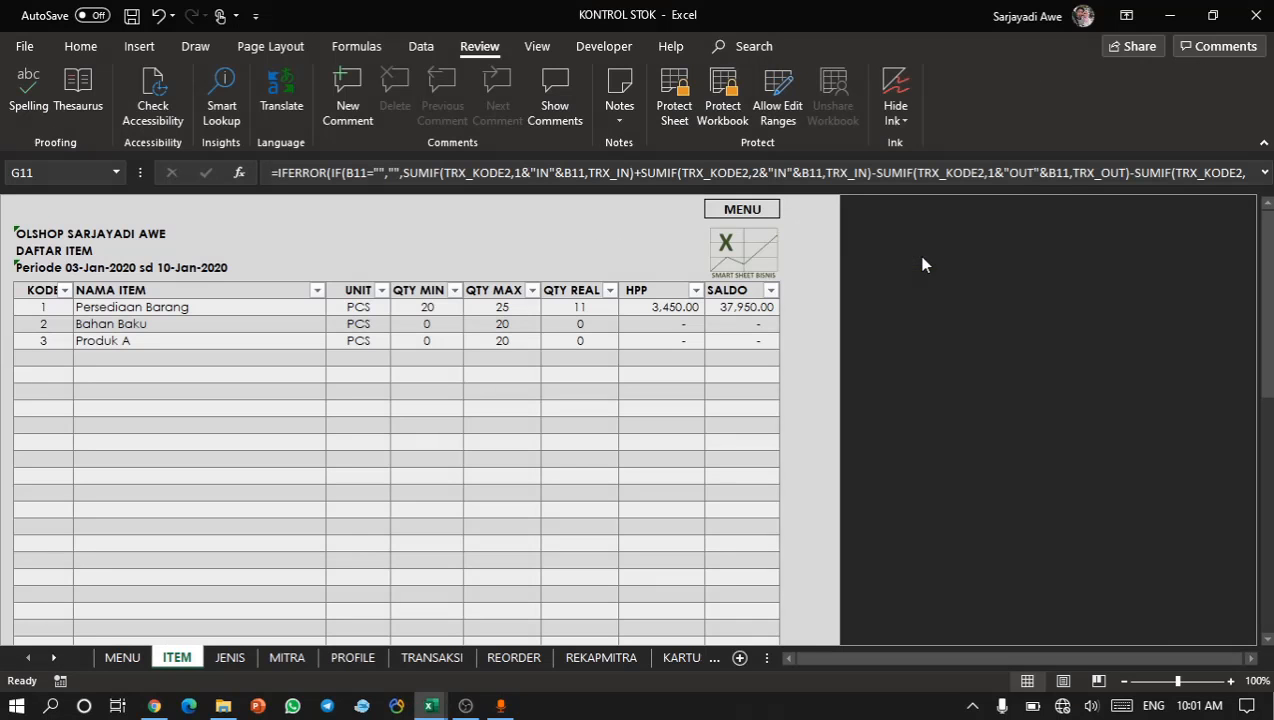
{"action": "left_click", "coordinate": [737, 258]}
{"action": "left_click", "coordinate": [643, 264]}
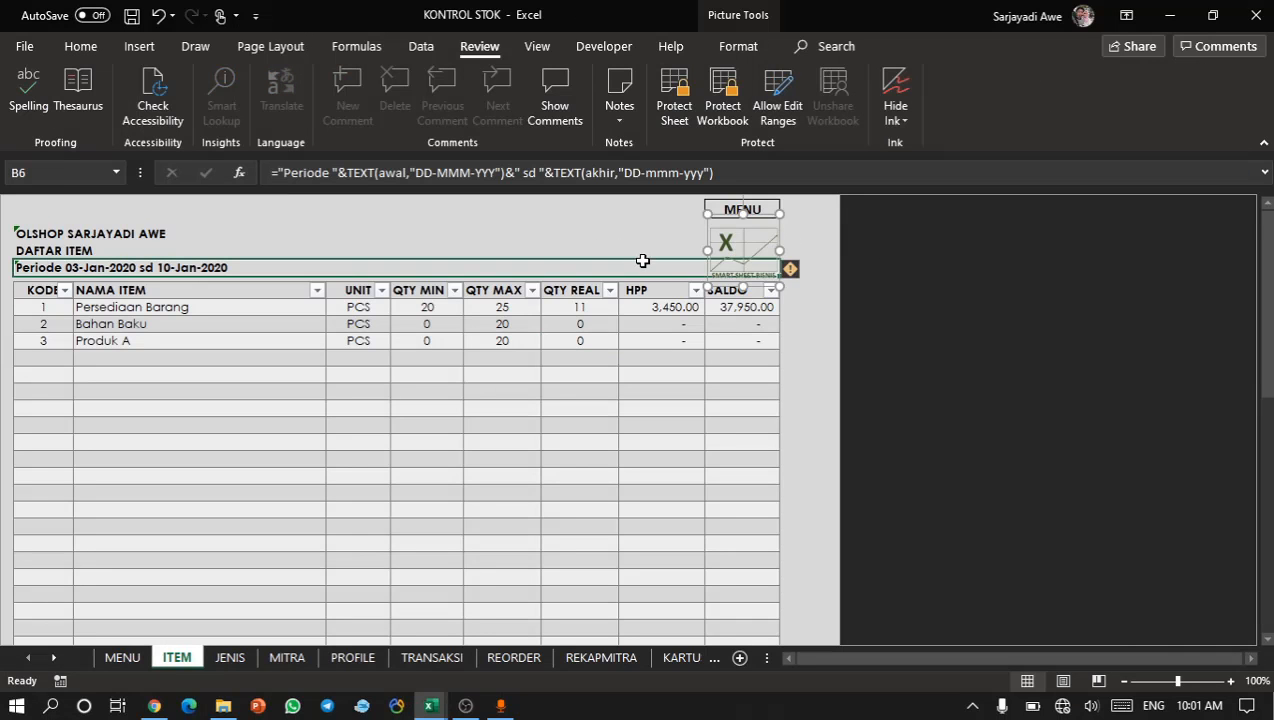
{"action": "left_click", "coordinate": [436, 431]}
{"action": "left_click", "coordinate": [230, 404]}
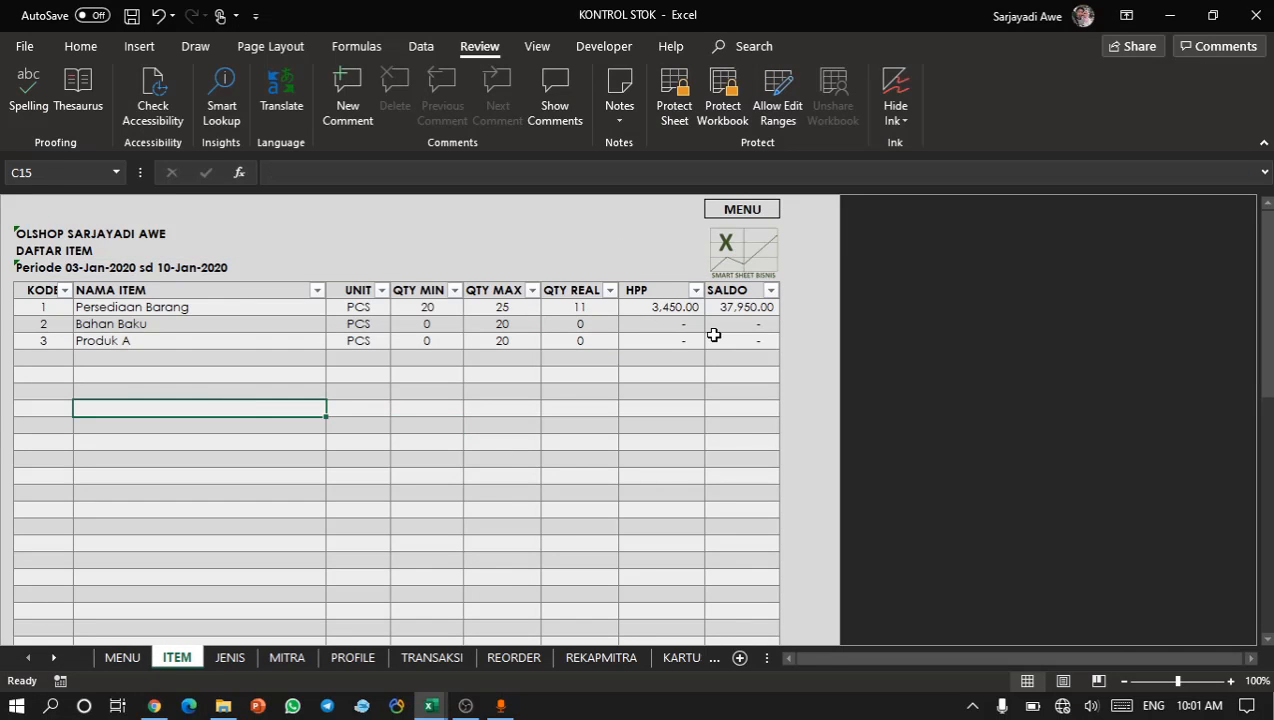
{"action": "left_click", "coordinate": [714, 339]}
{"action": "left_click", "coordinate": [717, 375]}
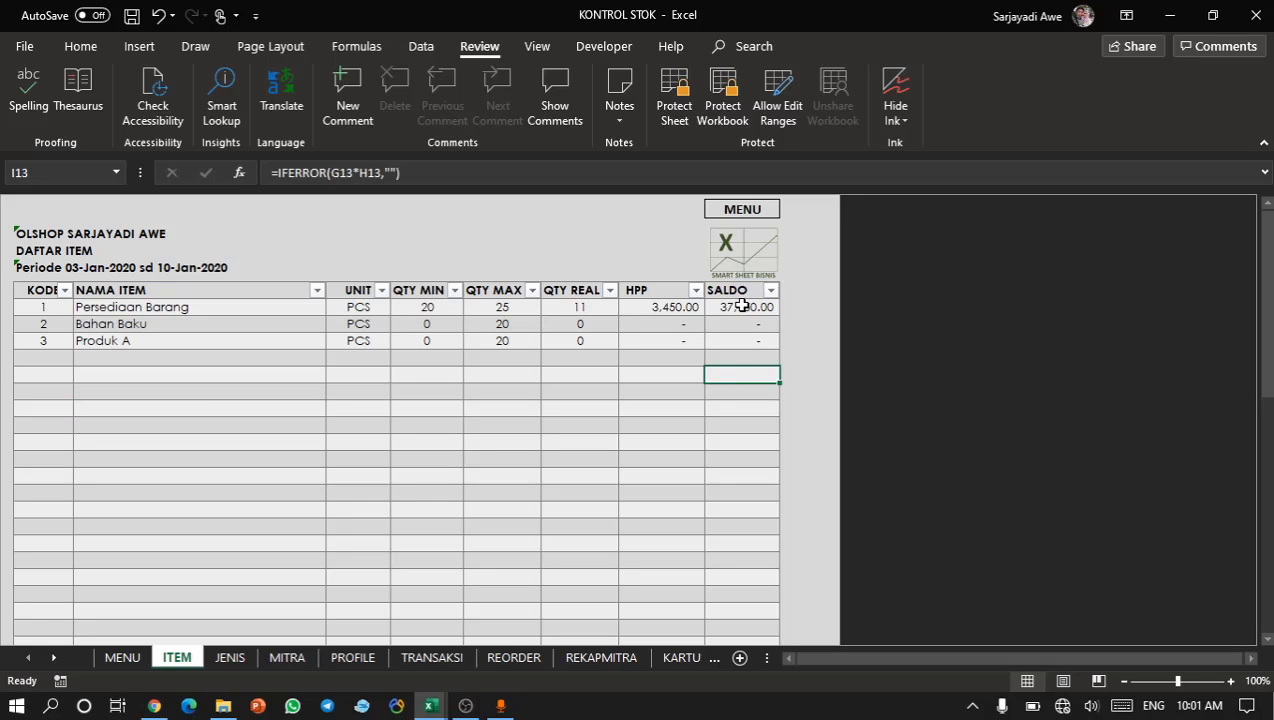
{"action": "left_click", "coordinate": [736, 308]}
{"action": "left_click", "coordinate": [481, 438]}
{"action": "left_click", "coordinate": [287, 421]}
{"action": "key", "text": "alt+Tab"}
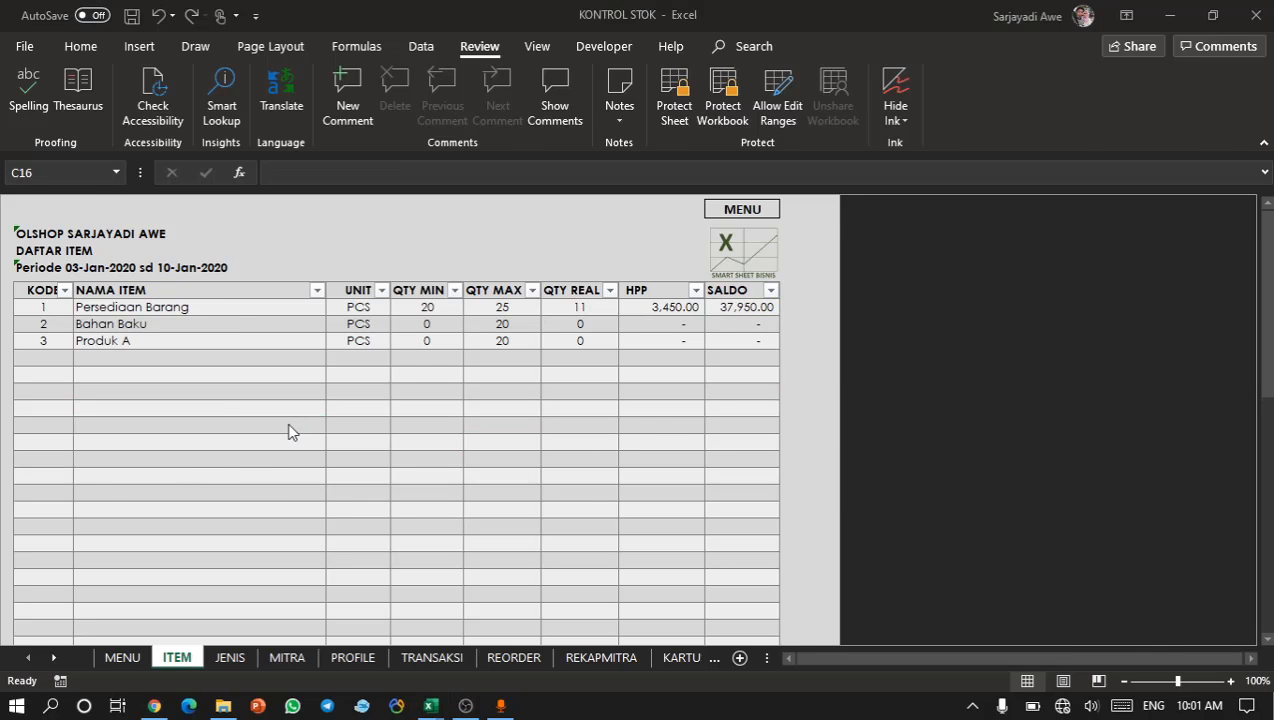
{"action": "left_click", "coordinate": [980, 424]}
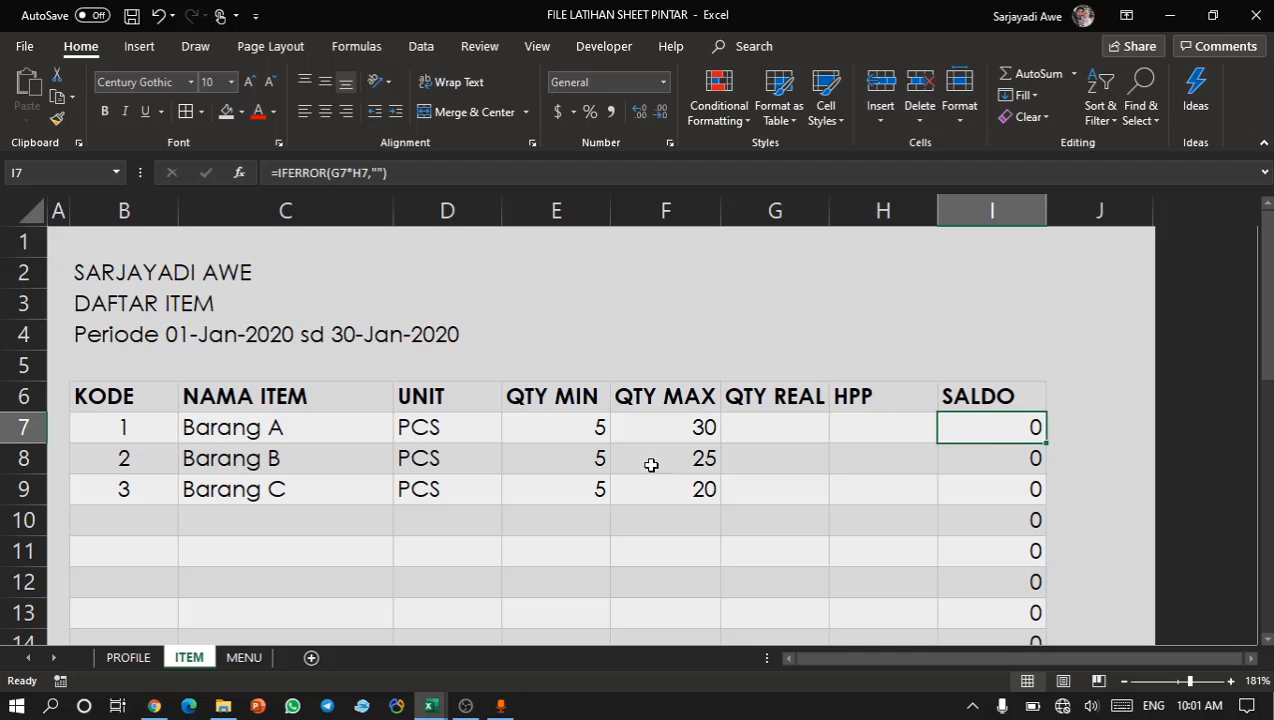
{"action": "left_click", "coordinate": [543, 489]}
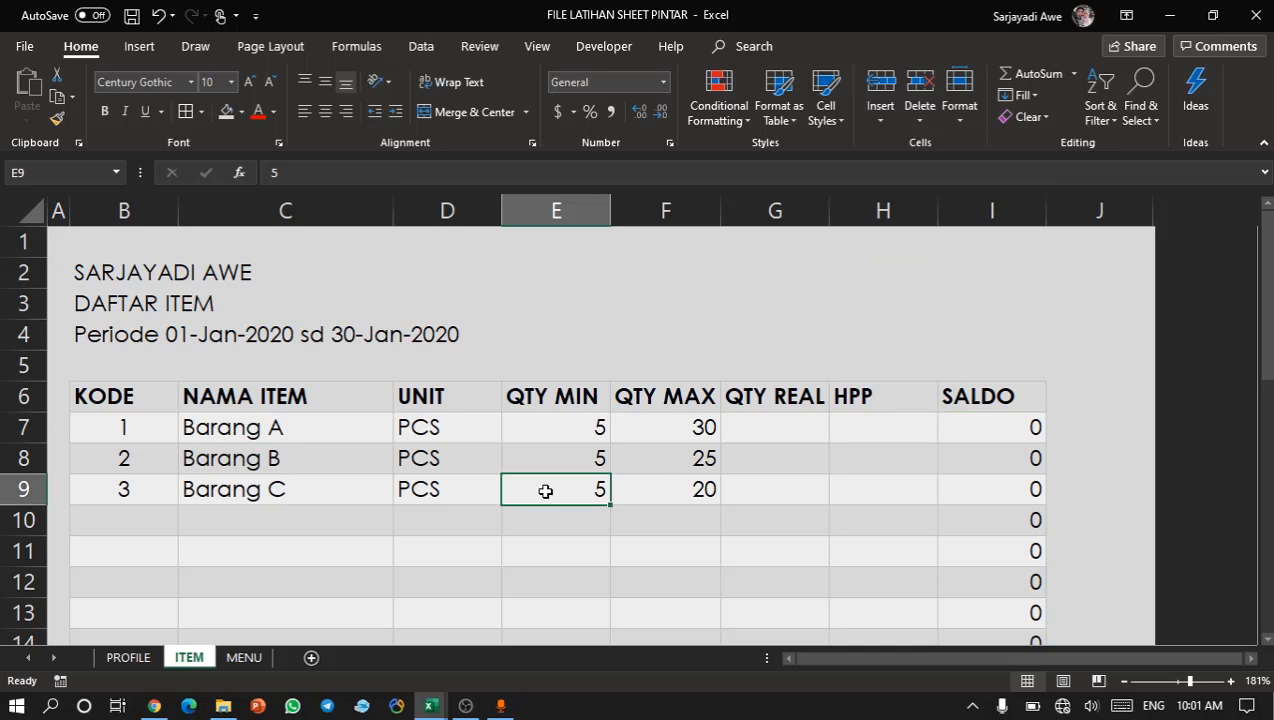
{"action": "left_click", "coordinate": [421, 505]}
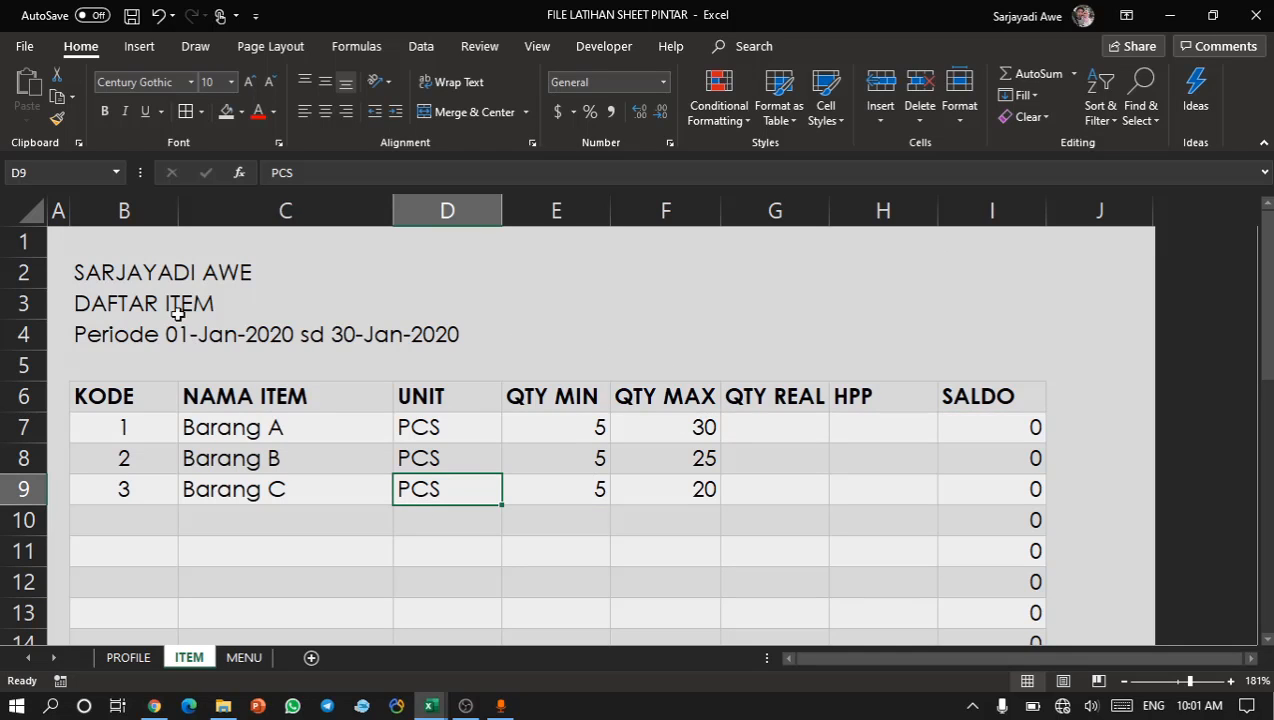
{"action": "left_click", "coordinate": [212, 405]}
{"action": "left_click", "coordinate": [148, 403]}
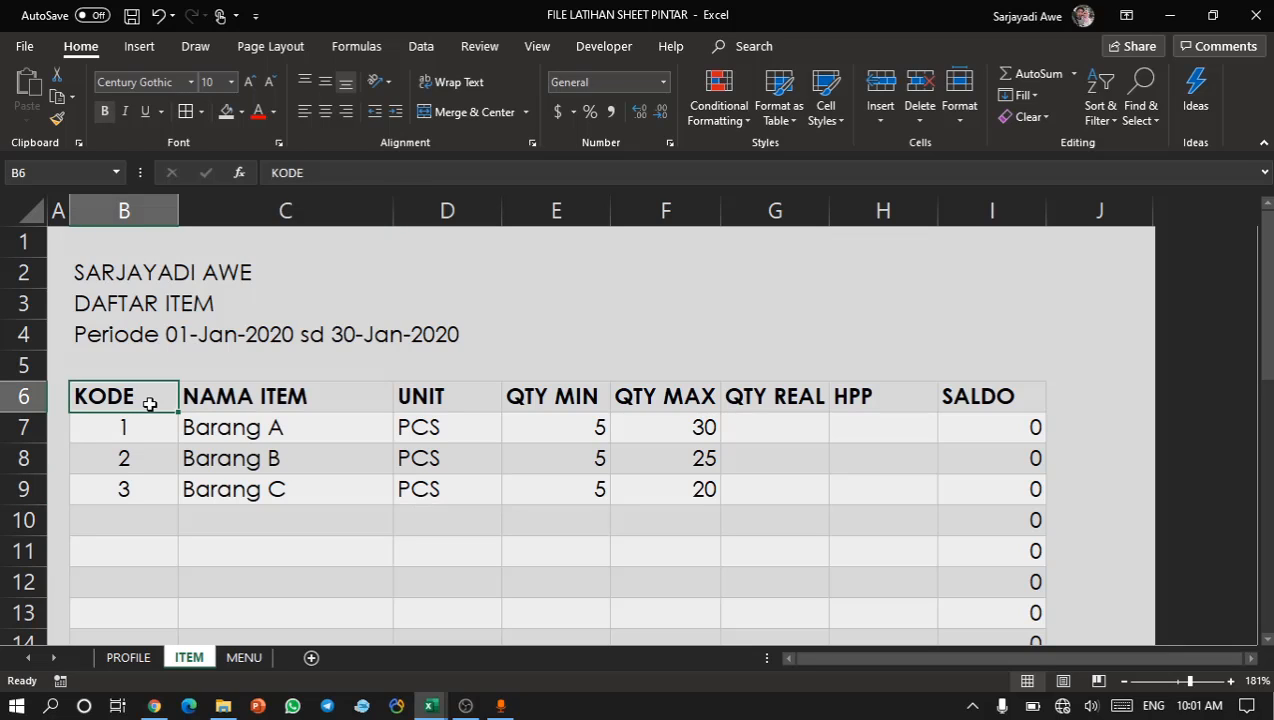
{"action": "left_click", "coordinate": [262, 396]}
{"action": "left_click", "coordinate": [420, 388]}
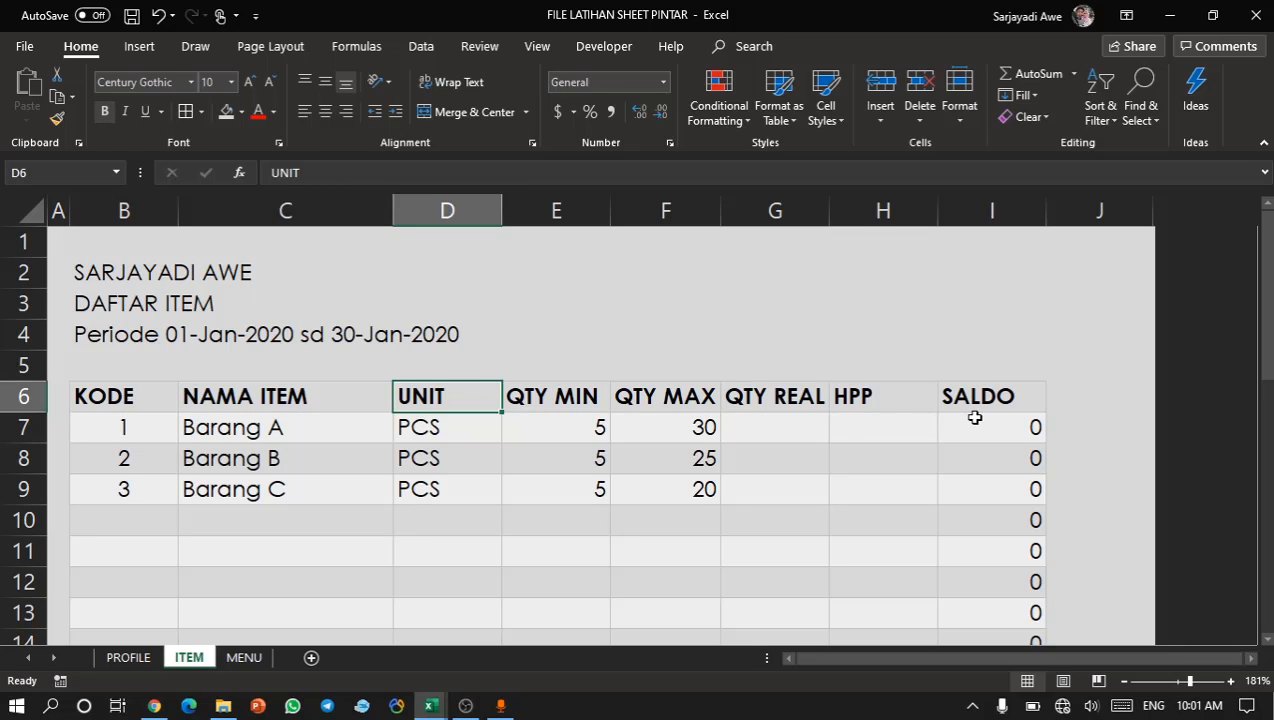
Switch to the KONTROL STOK workbook and show the row and column headings on its ITEM sheet.
{"action": "left_click", "coordinate": [124, 208]}
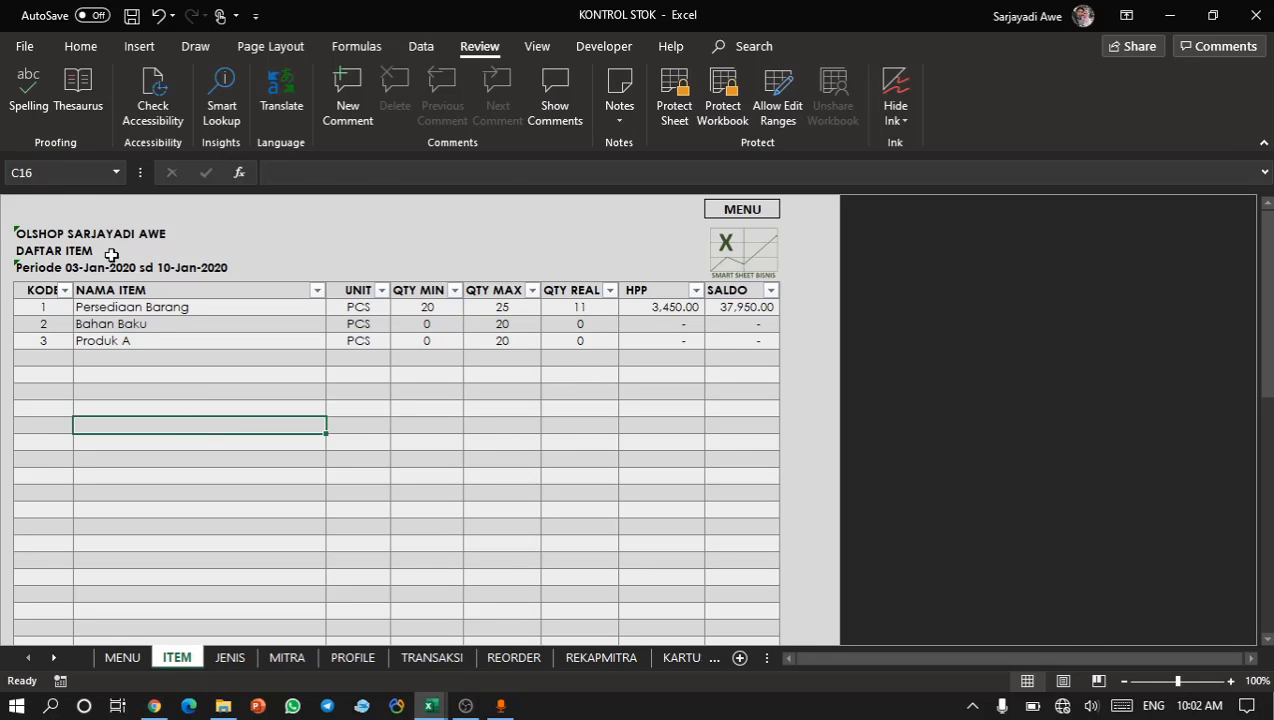
{"action": "left_click", "coordinate": [40, 330]}
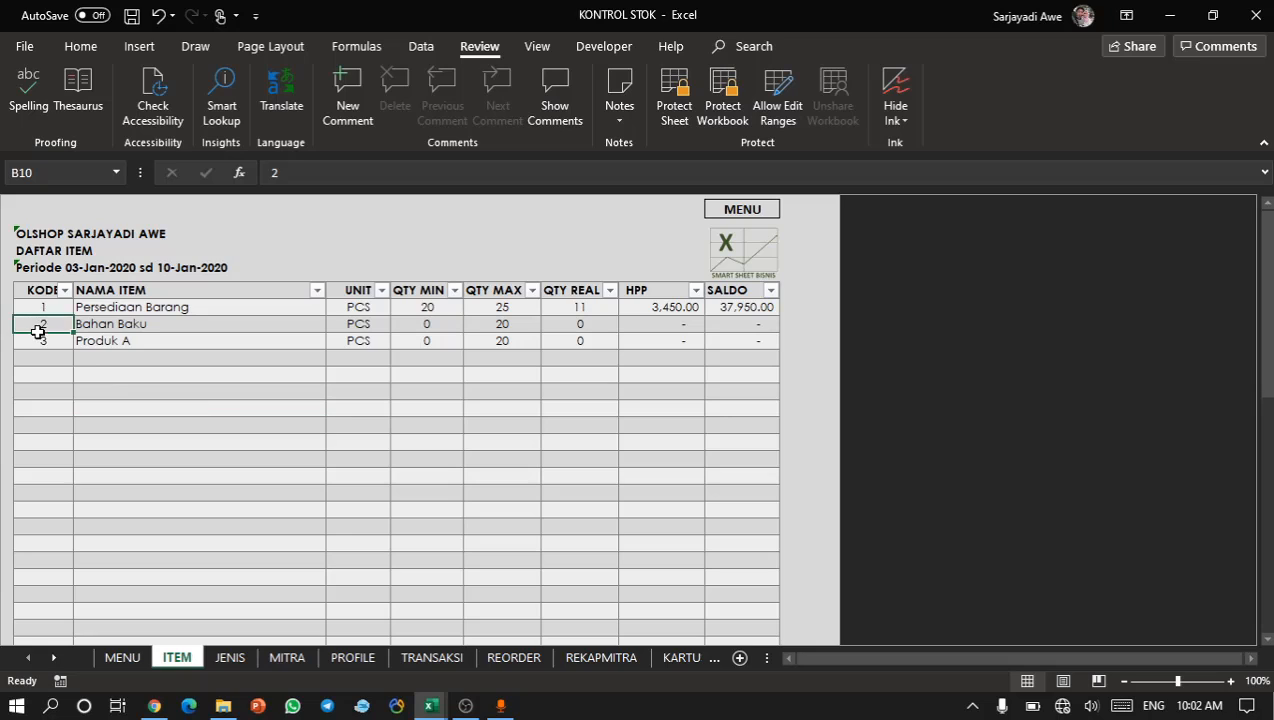
{"action": "left_click", "coordinate": [527, 339]}
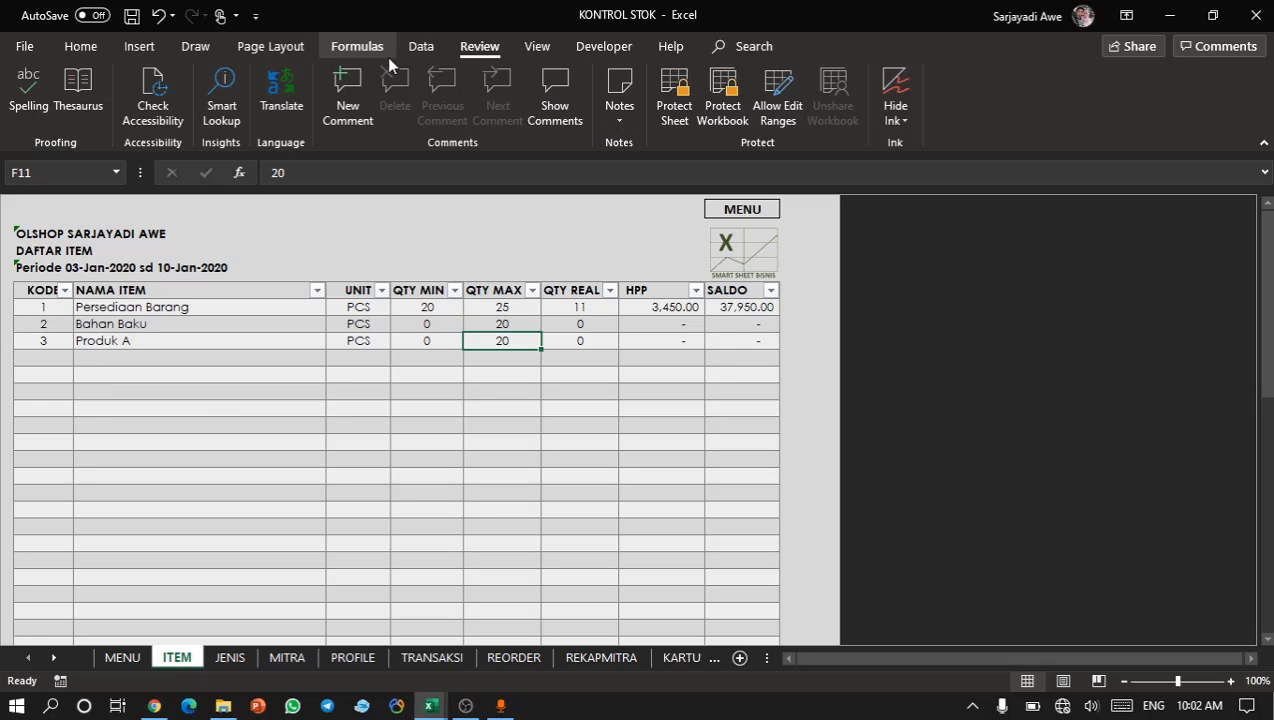
{"action": "left_click", "coordinate": [80, 46]}
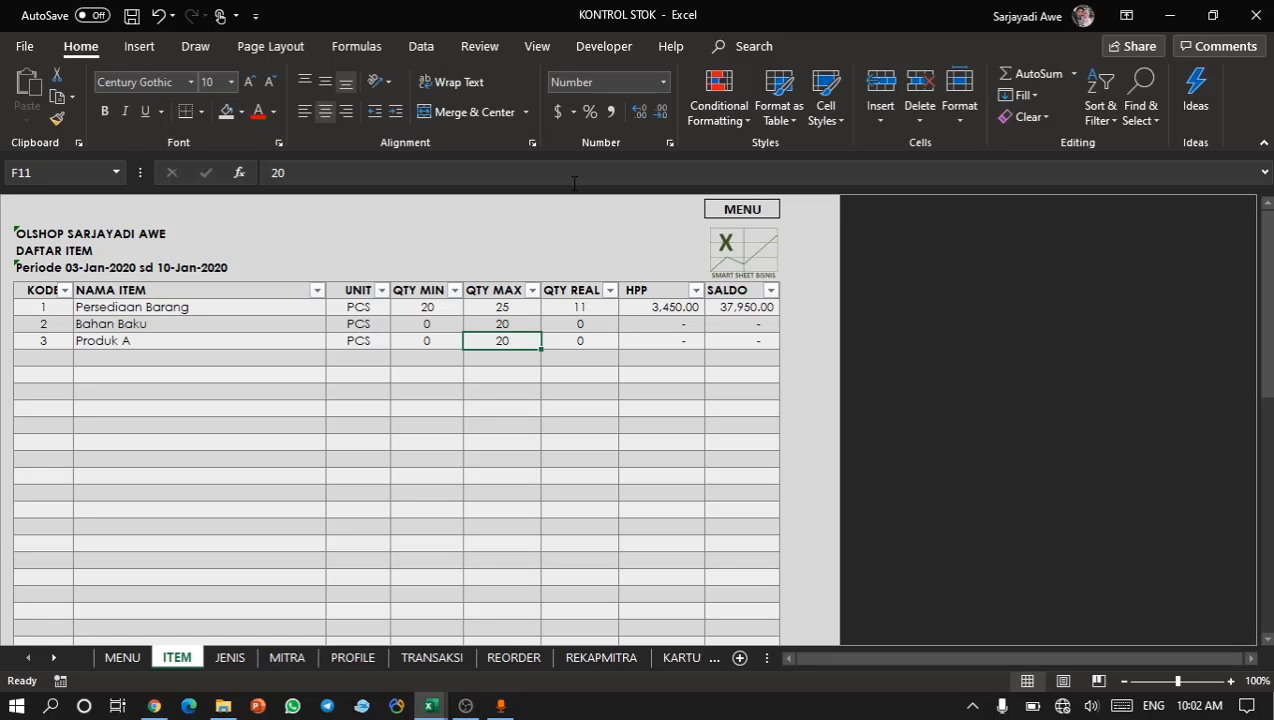
{"action": "left_click", "coordinate": [538, 48]}
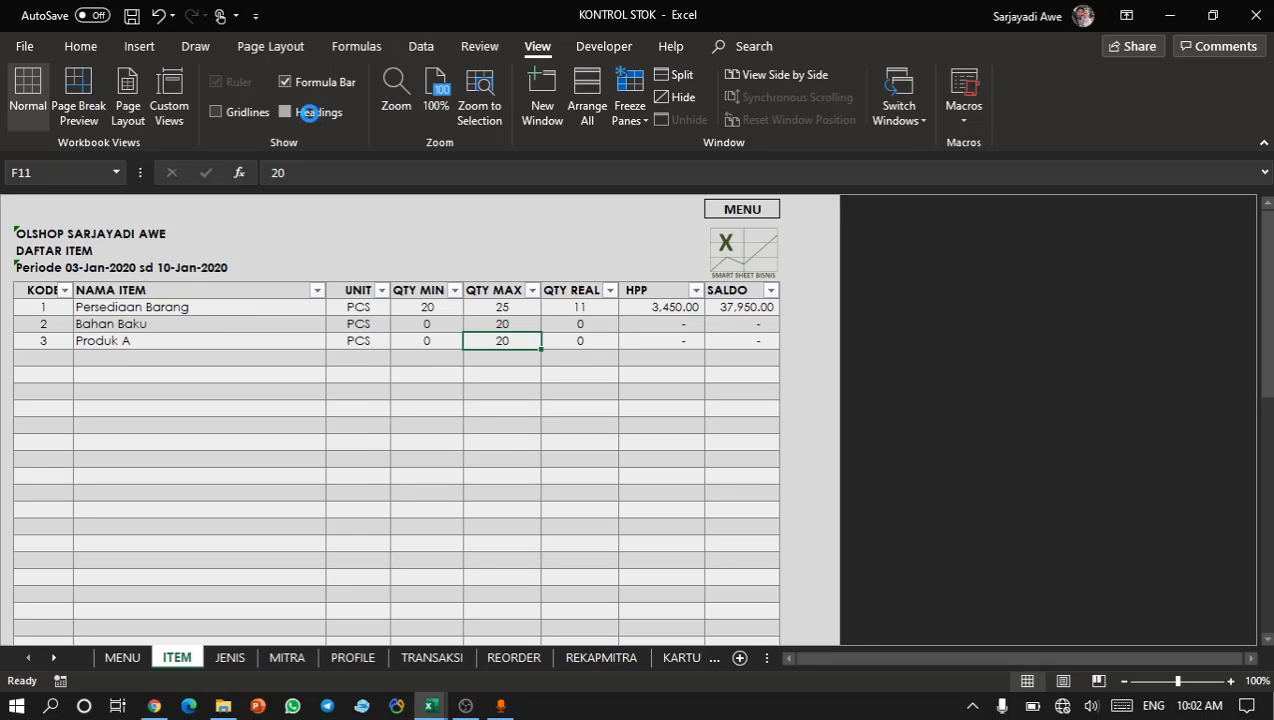
{"action": "left_click", "coordinate": [286, 112]}
Examine the range names assigned to the KODE through SALDO columns on KONTROL STOK's ITEM sheet.
{"action": "left_click", "coordinate": [78, 203]}
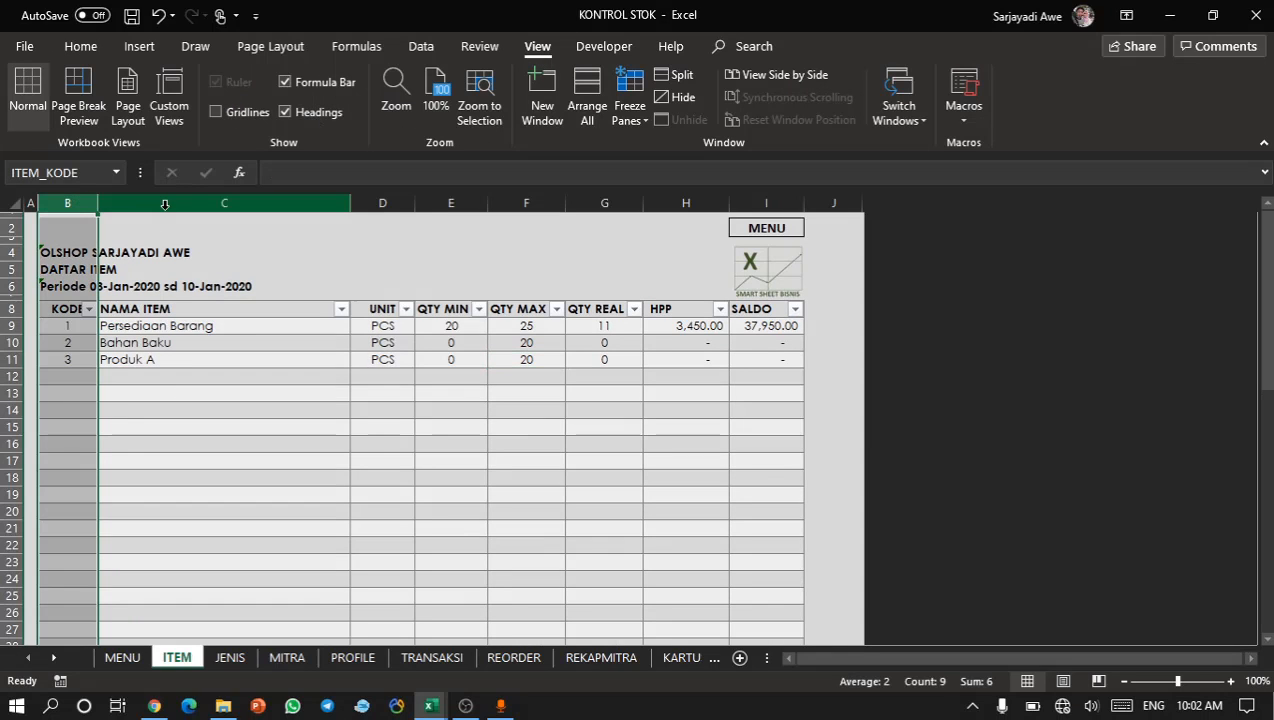
{"action": "left_click", "coordinate": [165, 203]}
{"action": "left_click", "coordinate": [450, 203]}
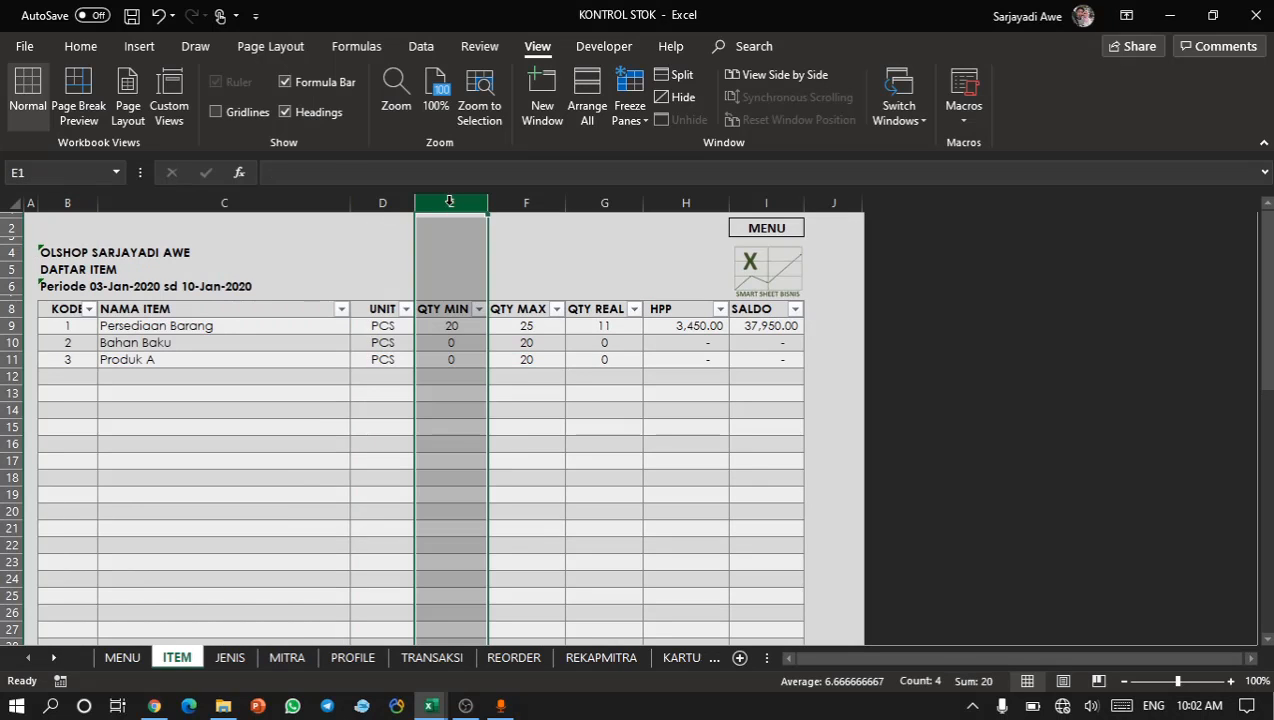
{"action": "left_click", "coordinate": [529, 203]}
{"action": "left_click", "coordinate": [585, 203]}
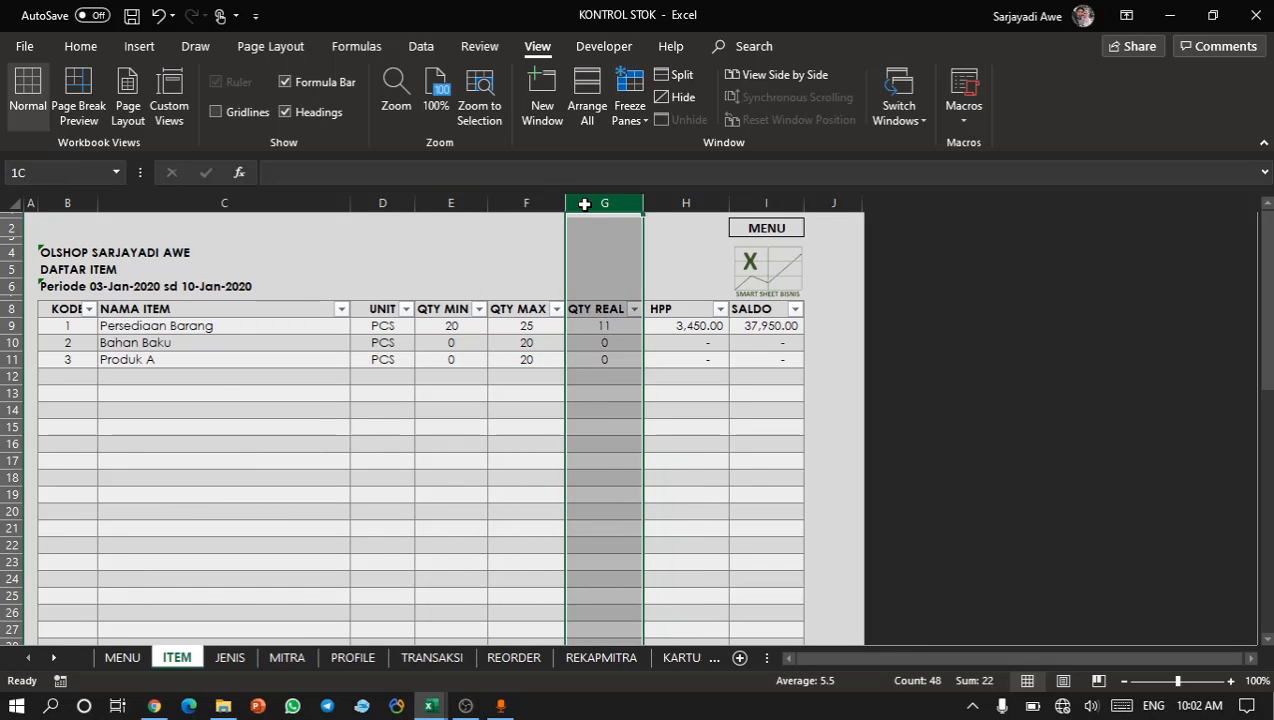
{"action": "left_click", "coordinate": [668, 201]}
{"action": "left_click", "coordinate": [764, 196]}
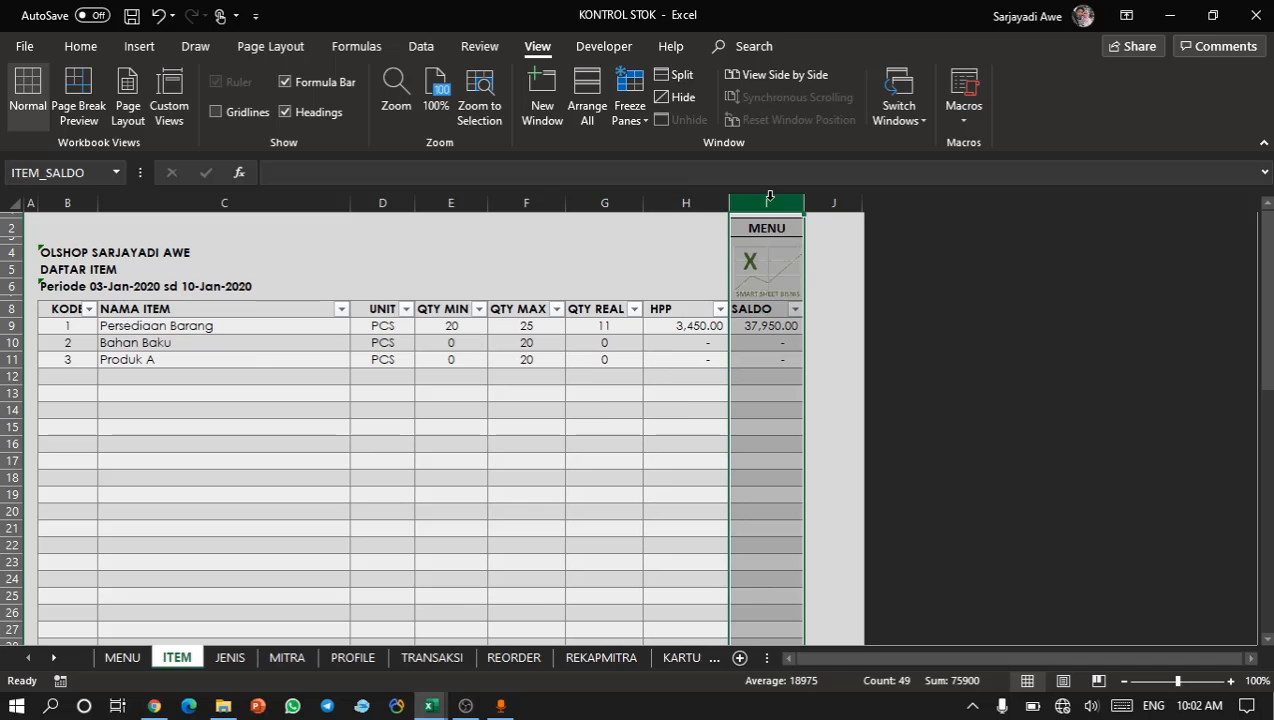
{"action": "left_click", "coordinate": [256, 373]}
{"action": "left_click", "coordinate": [313, 571]}
Hide the row and column headings on KONTROL STOK's ITEM sheet and return to the FILE LATIHAN SHEET PINTAR workbook.
{"action": "key", "text": "alt+Tab"}
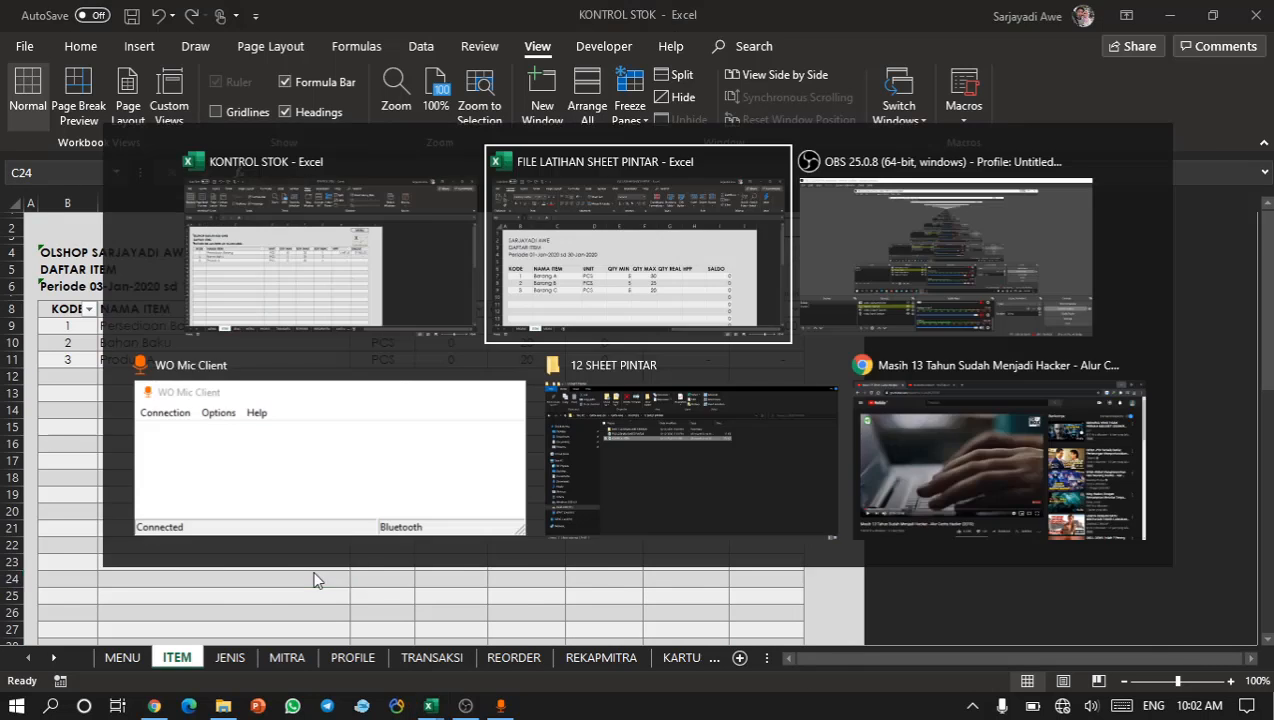
{"action": "key", "text": "alt+Tab"}
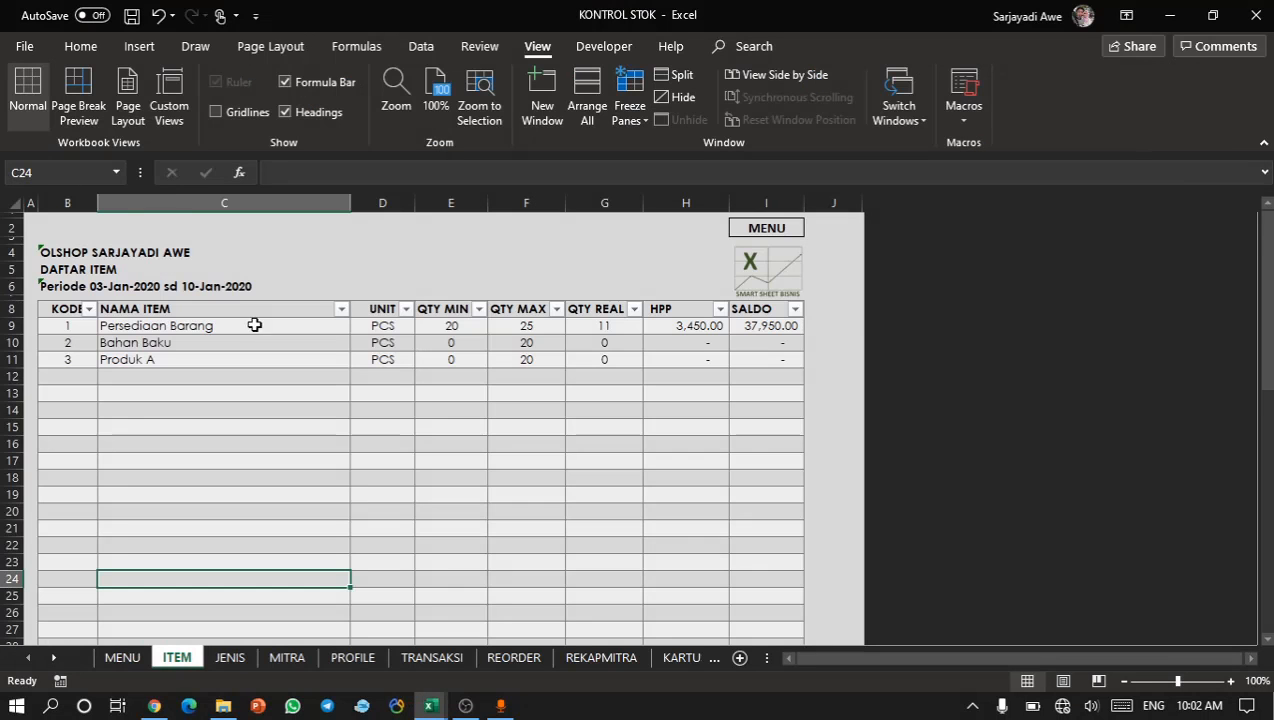
{"action": "left_click", "coordinate": [318, 113]}
{"action": "left_click", "coordinate": [252, 361]}
{"action": "key", "text": "alt+Tab"}
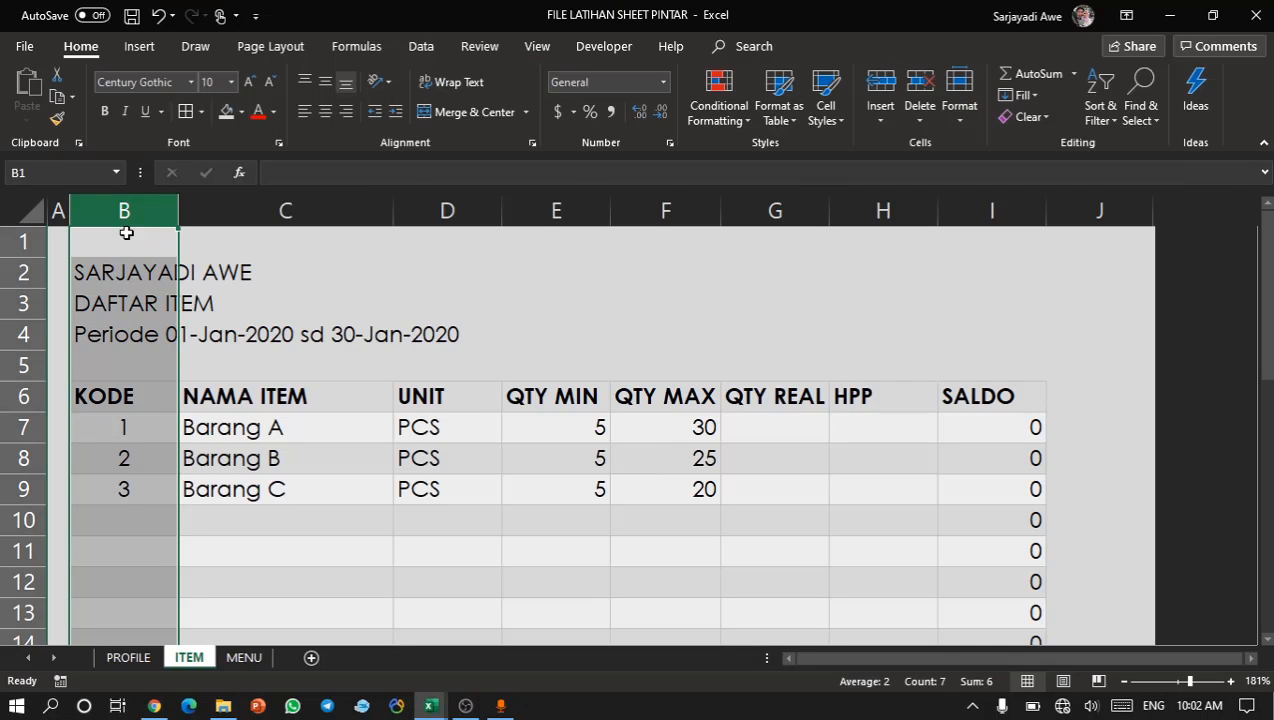
Define range names beginning with "item" for the whole KODE column B and the whole NAMA ITEM column C.
{"action": "left_click", "coordinate": [81, 175]}
{"action": "type", "text": "item"}
{"action": "key", "text": "Return"}
{"action": "left_click", "coordinate": [222, 210]}
{"action": "left_click", "coordinate": [84, 174]}
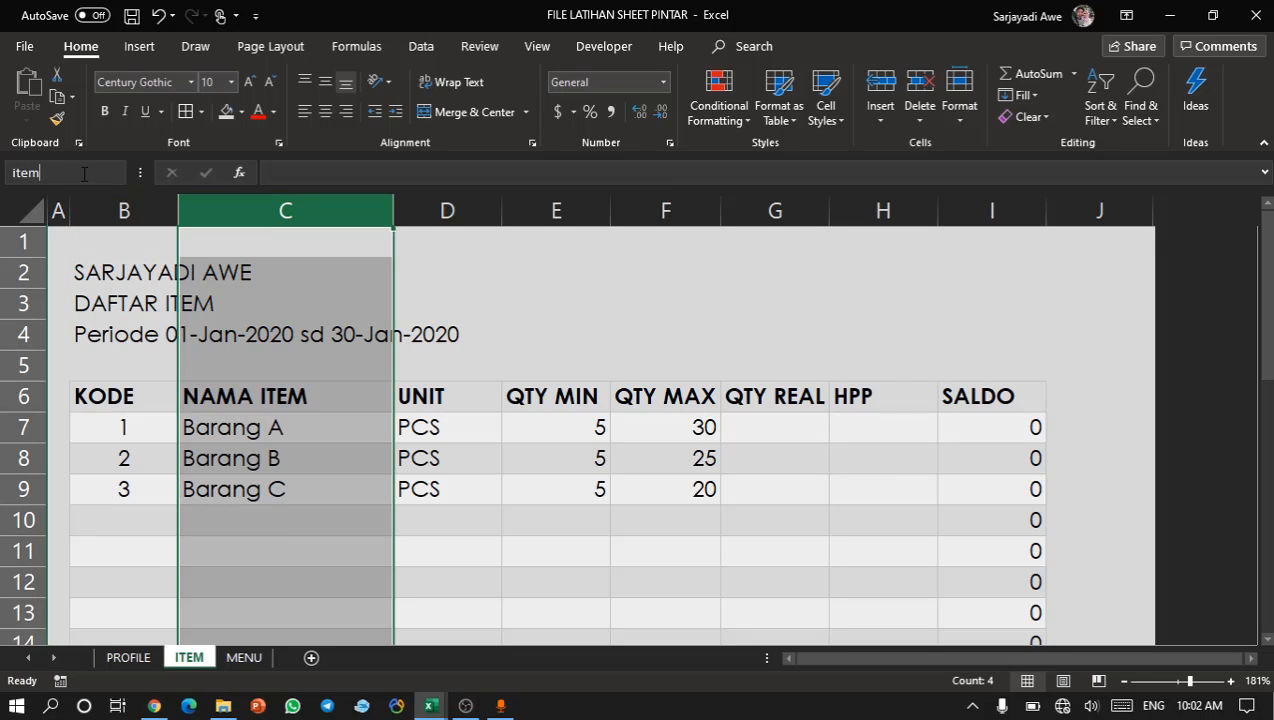
{"action": "key", "text": "Return"}
Name the whole UNIT column D item_unit and the whole QTY MIN column E item_min.
{"action": "left_click", "coordinate": [447, 210]}
{"action": "left_click", "coordinate": [86, 174]}
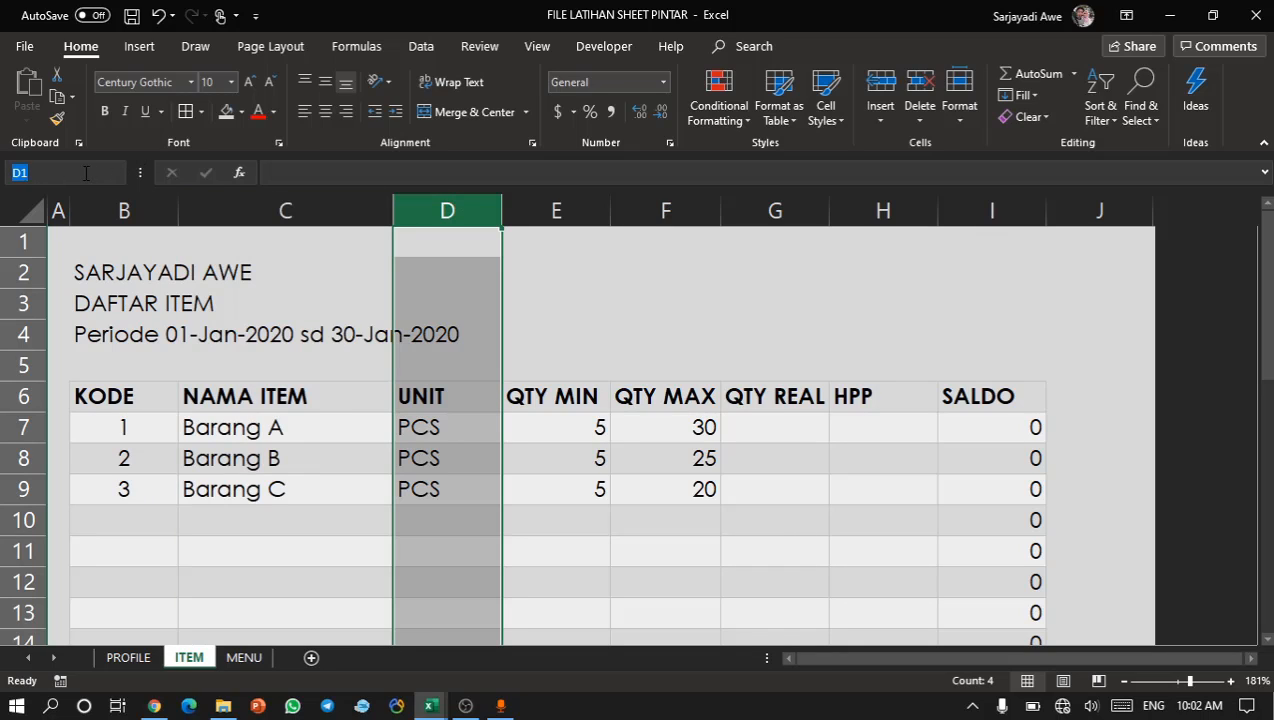
{"action": "type", "text": "item_unit"}
{"action": "key", "text": "Return"}
{"action": "left_click", "coordinate": [537, 218]}
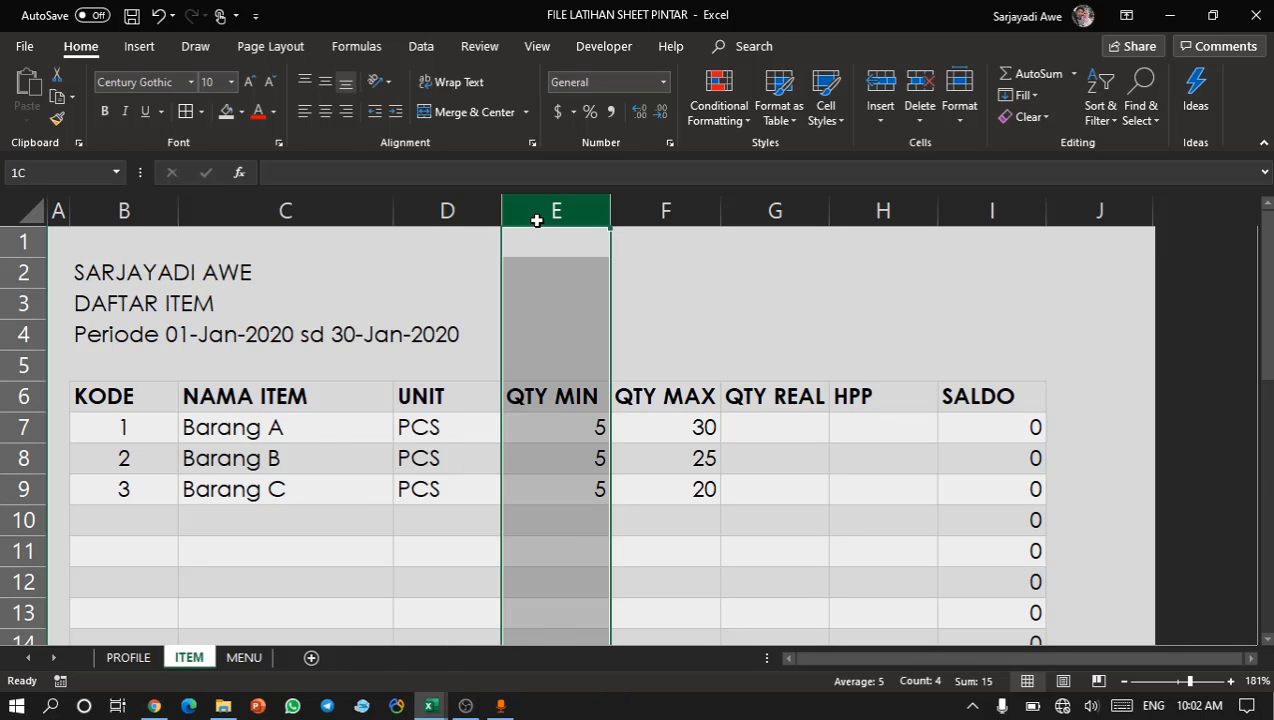
{"action": "left_click", "coordinate": [88, 176]}
{"action": "type", "text": "item_min"}
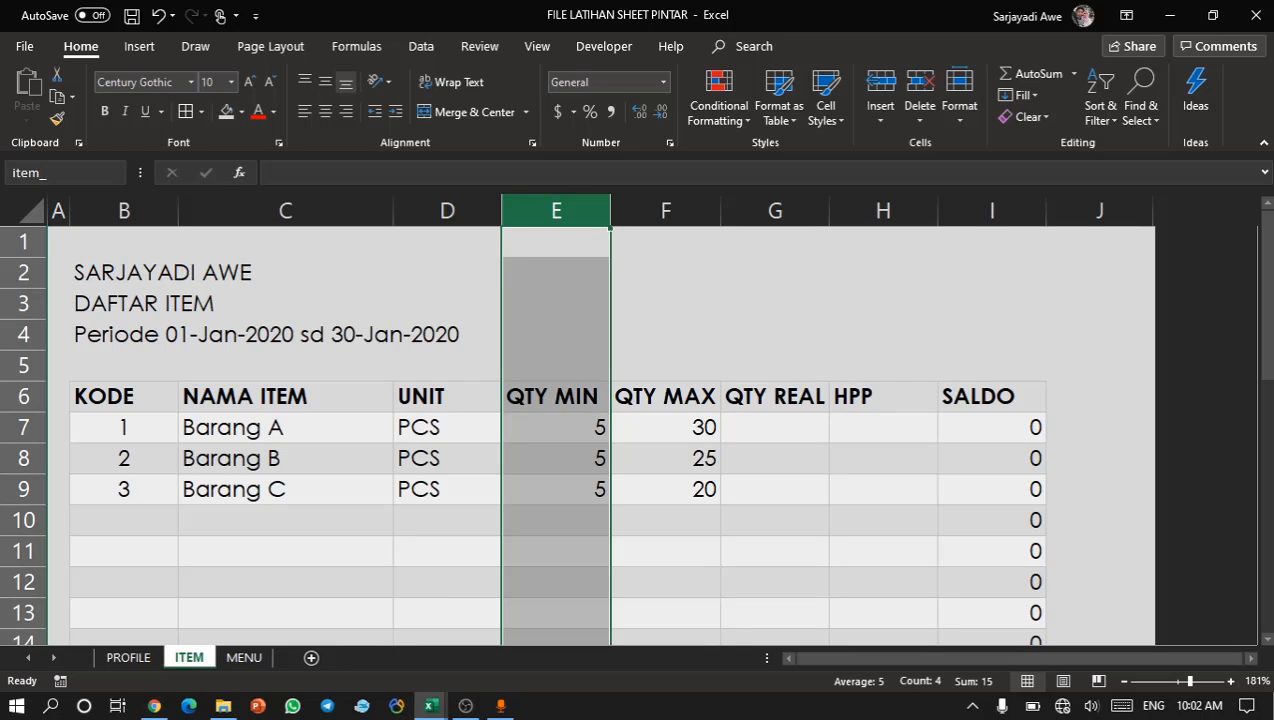
{"action": "key", "text": "Return"}
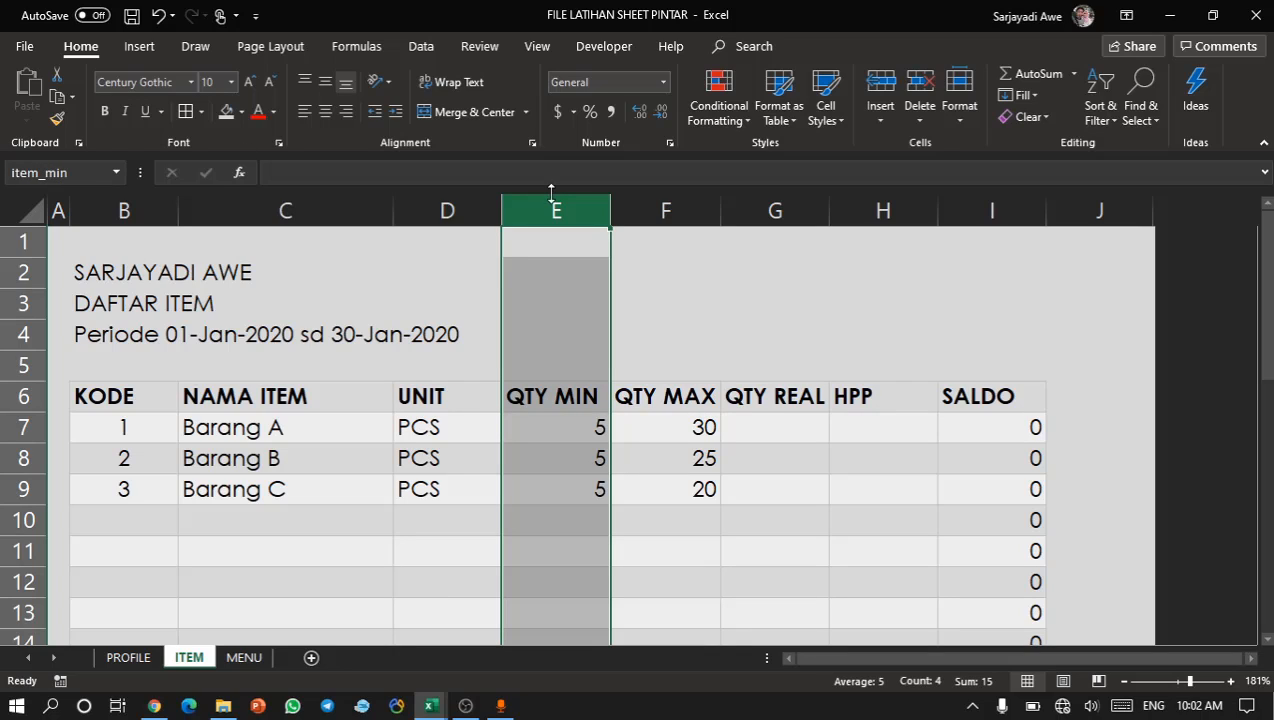
Name the whole QTY MAX column F item_max and the whole QTY REAL column G item_real.
{"action": "left_click", "coordinate": [654, 210]}
{"action": "left_click", "coordinate": [46, 165]}
{"action": "type", "text": "it"}
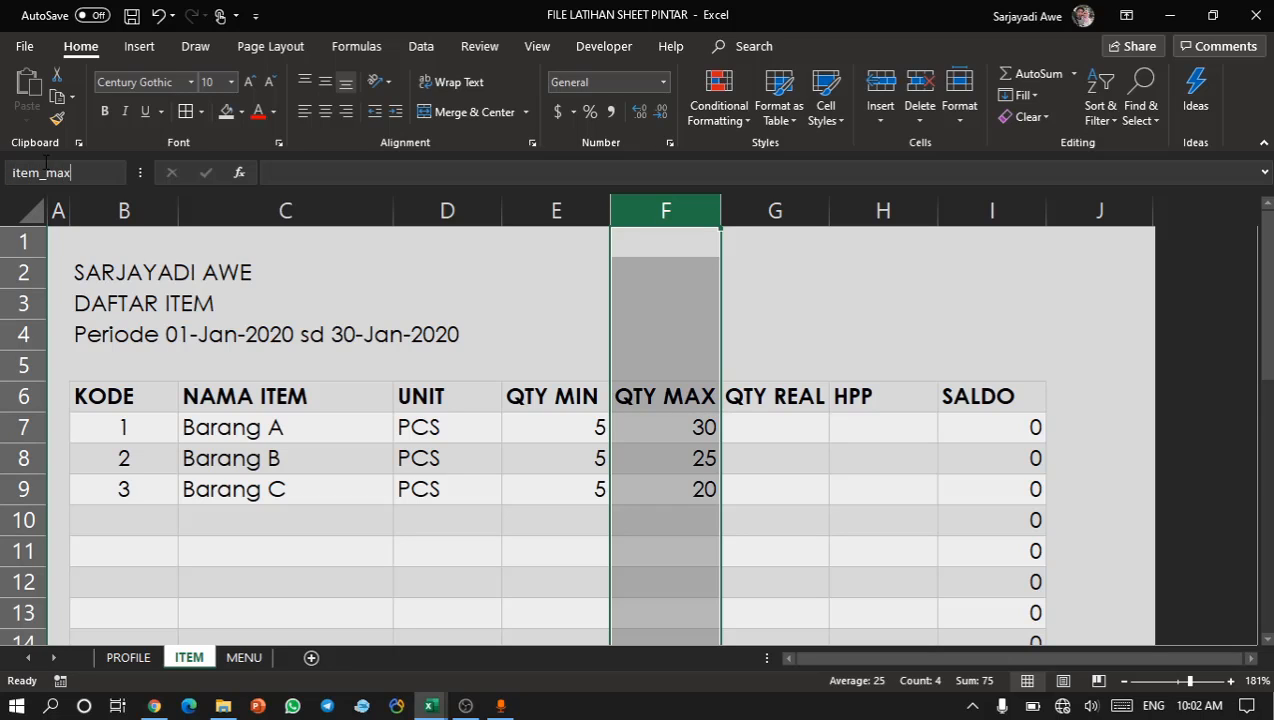
{"action": "key", "text": "Return"}
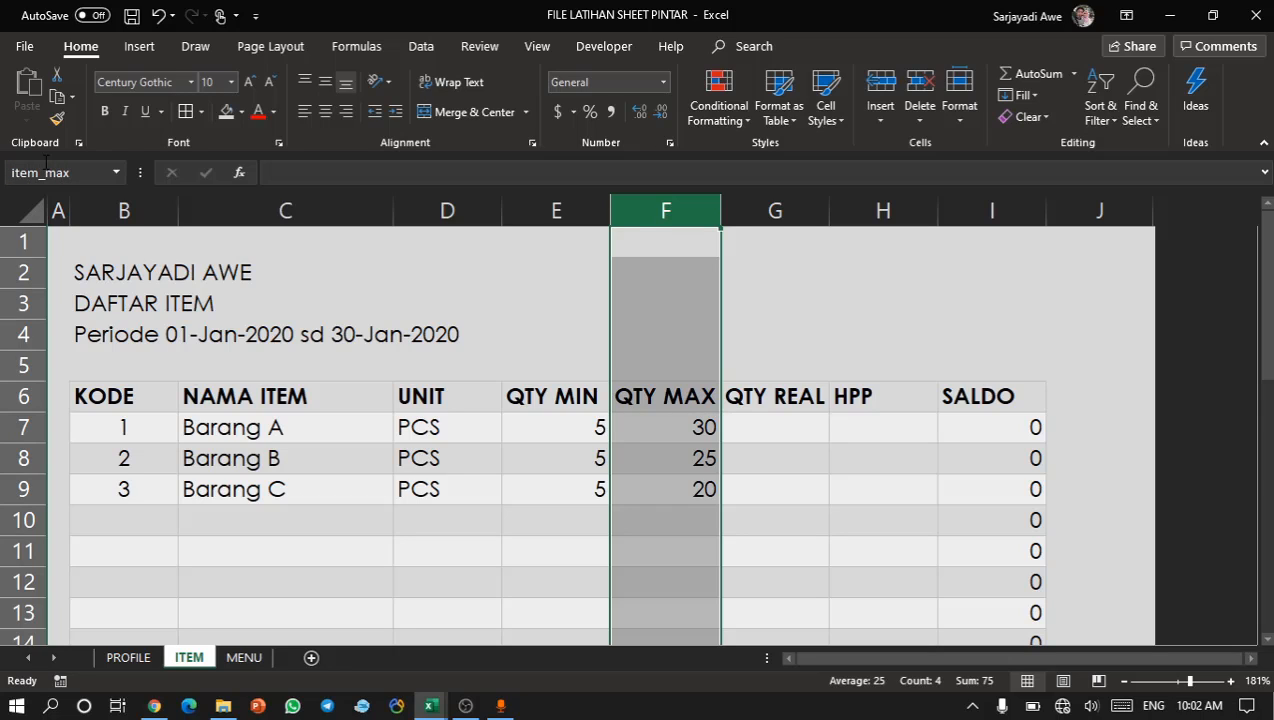
{"action": "left_click", "coordinate": [788, 201]}
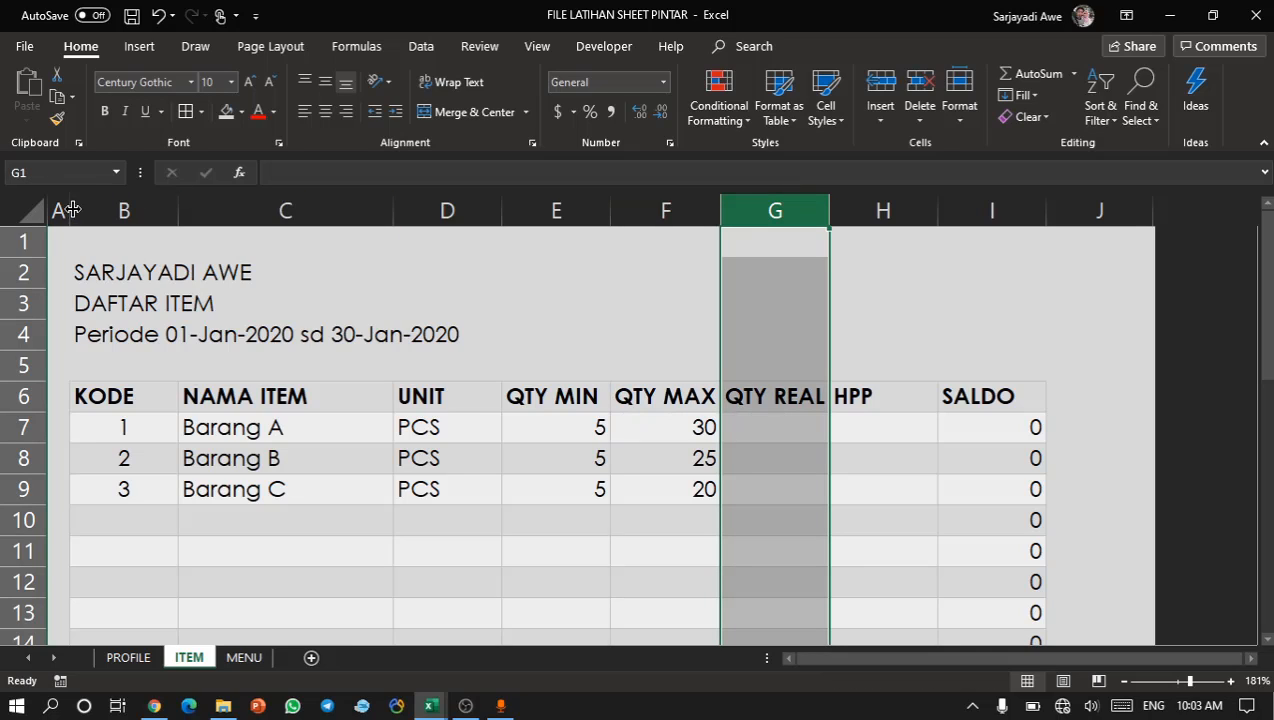
{"action": "left_click", "coordinate": [59, 173]}
{"action": "type", "text": "item_"}
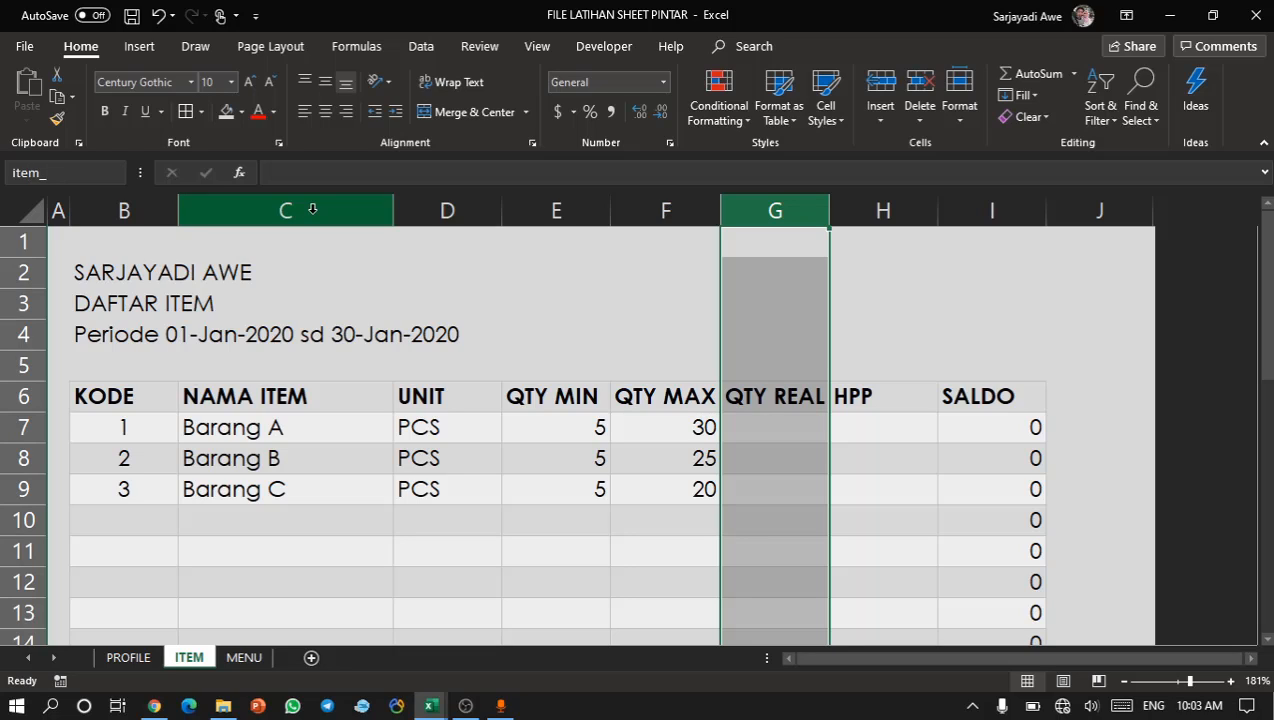
{"action": "type", "text": "real"}
Name the whole HPP column H item_hpp and the whole SALDO column I item_saldo.
{"action": "left_click", "coordinate": [845, 213]}
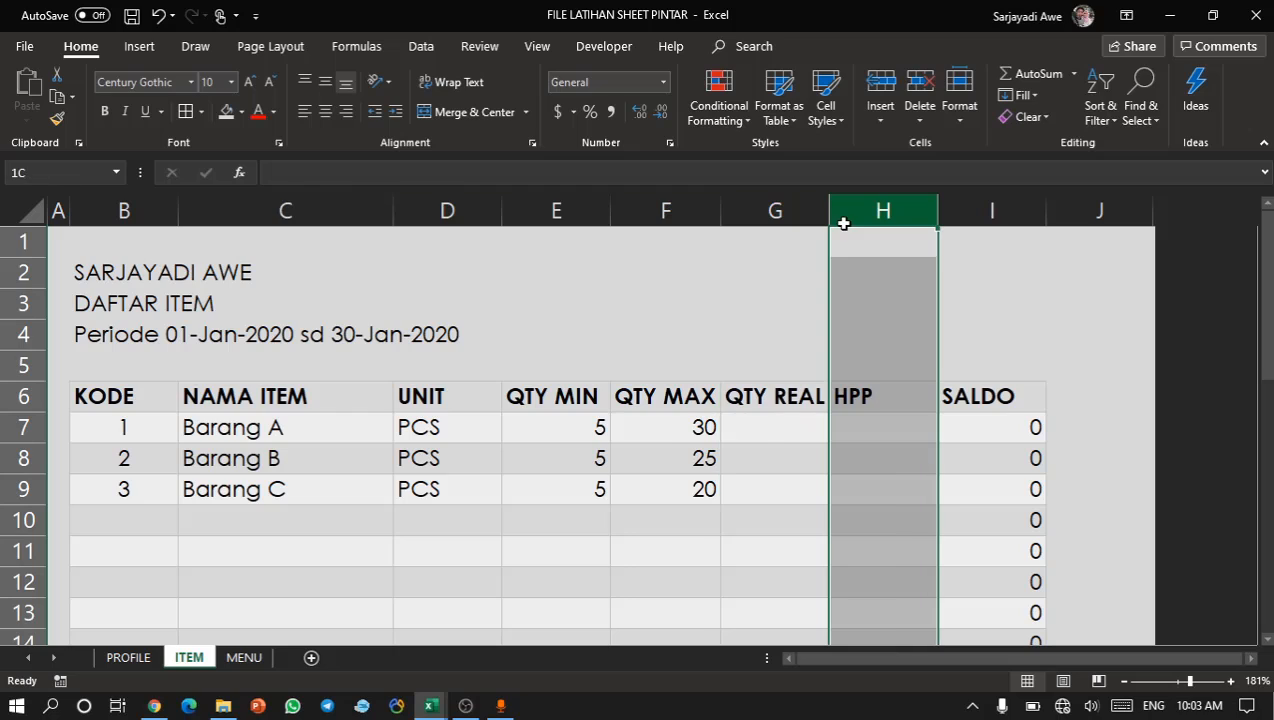
{"action": "left_click", "coordinate": [60, 172]}
{"action": "type", "text": "it"}
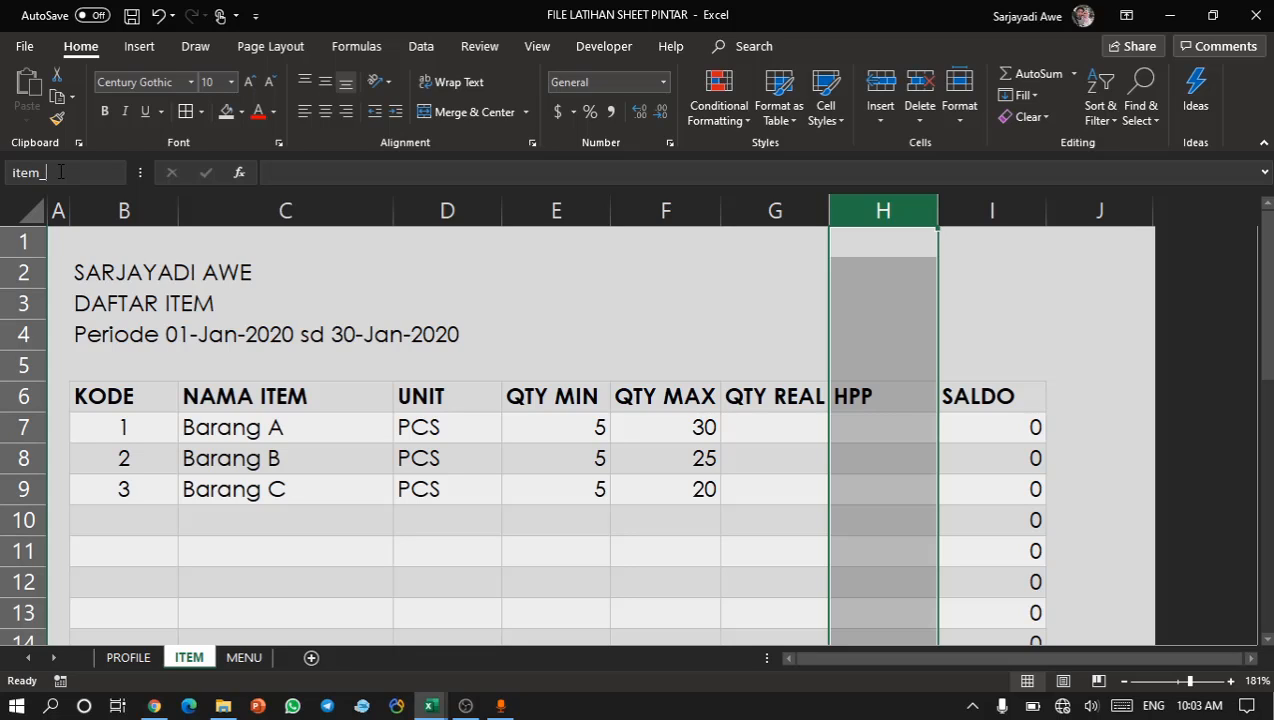
{"action": "type", "text": "em_h[p"}
{"action": "key", "text": "BackSpace"}
{"action": "key", "text": "BackSpace"}
{"action": "type", "text": "pp"}
{"action": "key", "text": "Return"}
{"action": "left_click", "coordinate": [991, 210]}
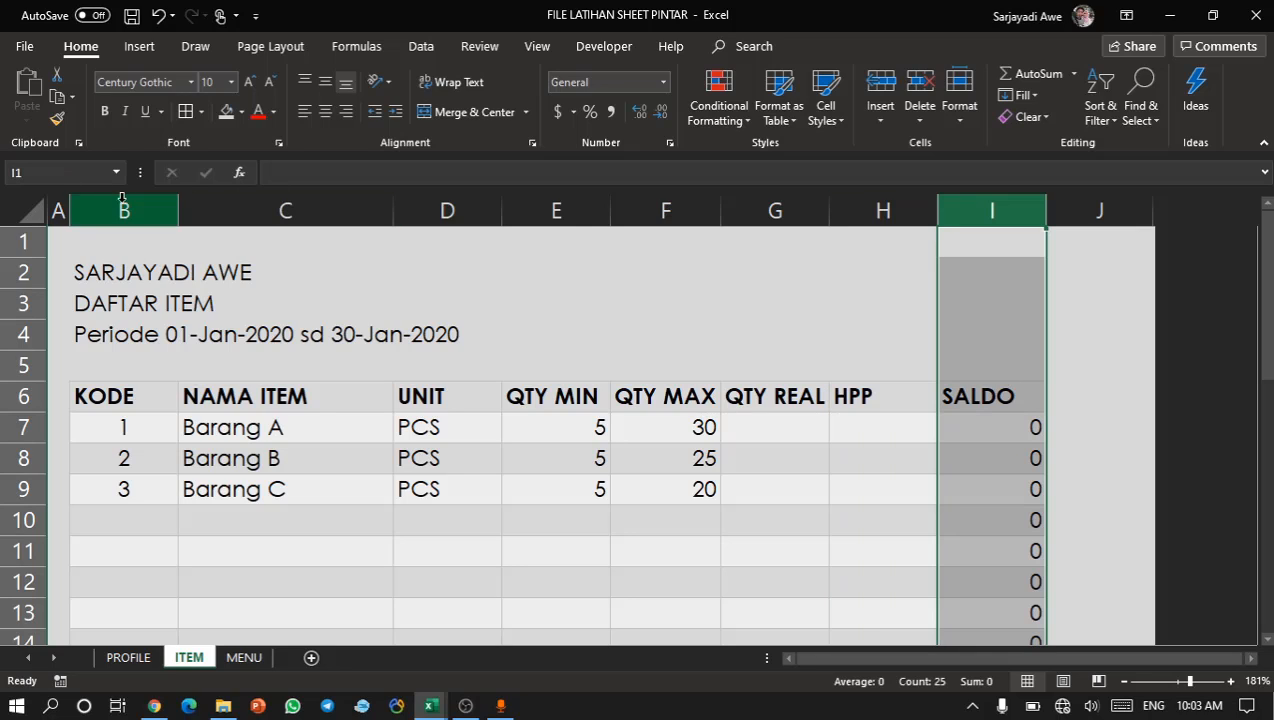
{"action": "left_click", "coordinate": [73, 172]}
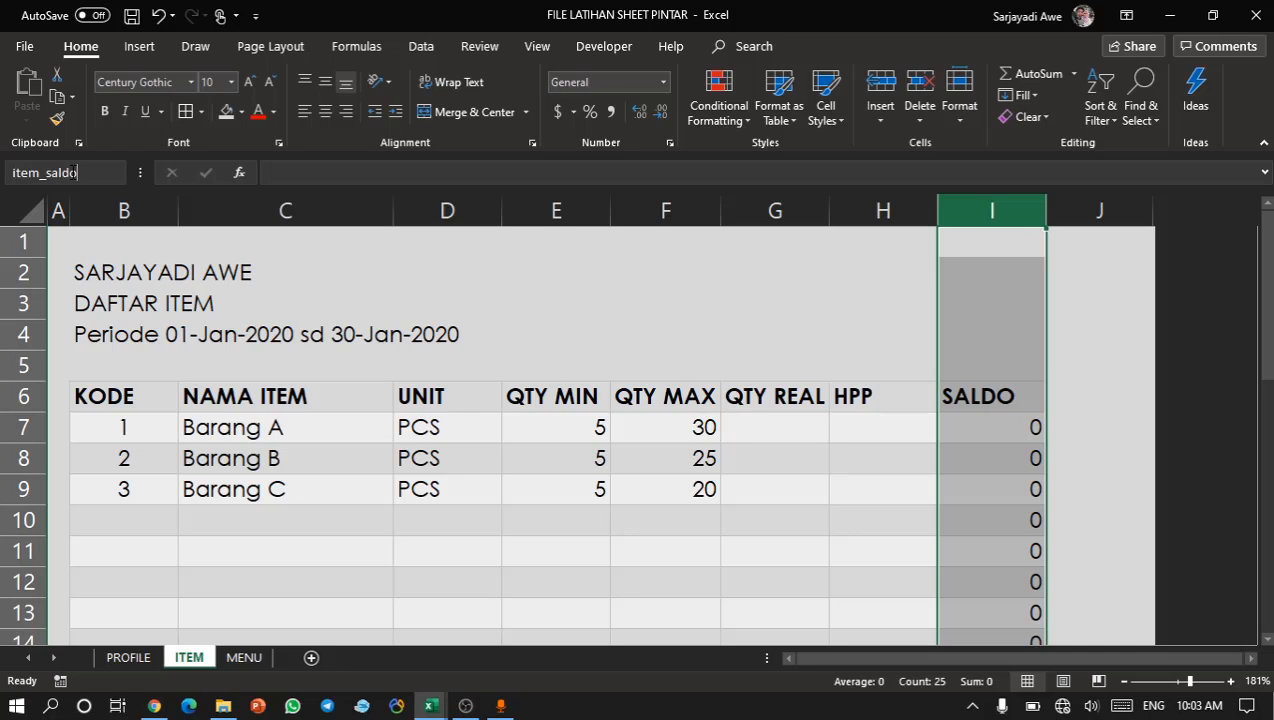
{"action": "key", "text": "Return"}
Save the workbook with the newly named item columns.
{"action": "left_click", "coordinate": [390, 470]}
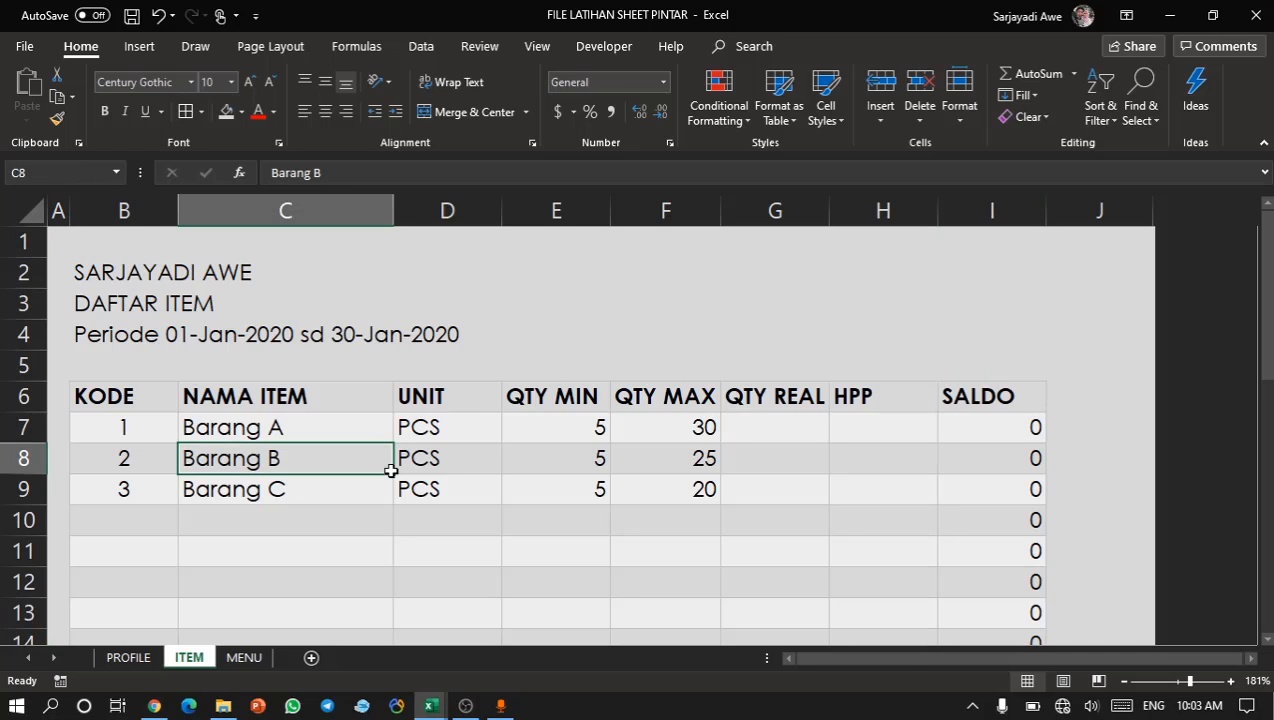
{"action": "left_click", "coordinate": [744, 437]}
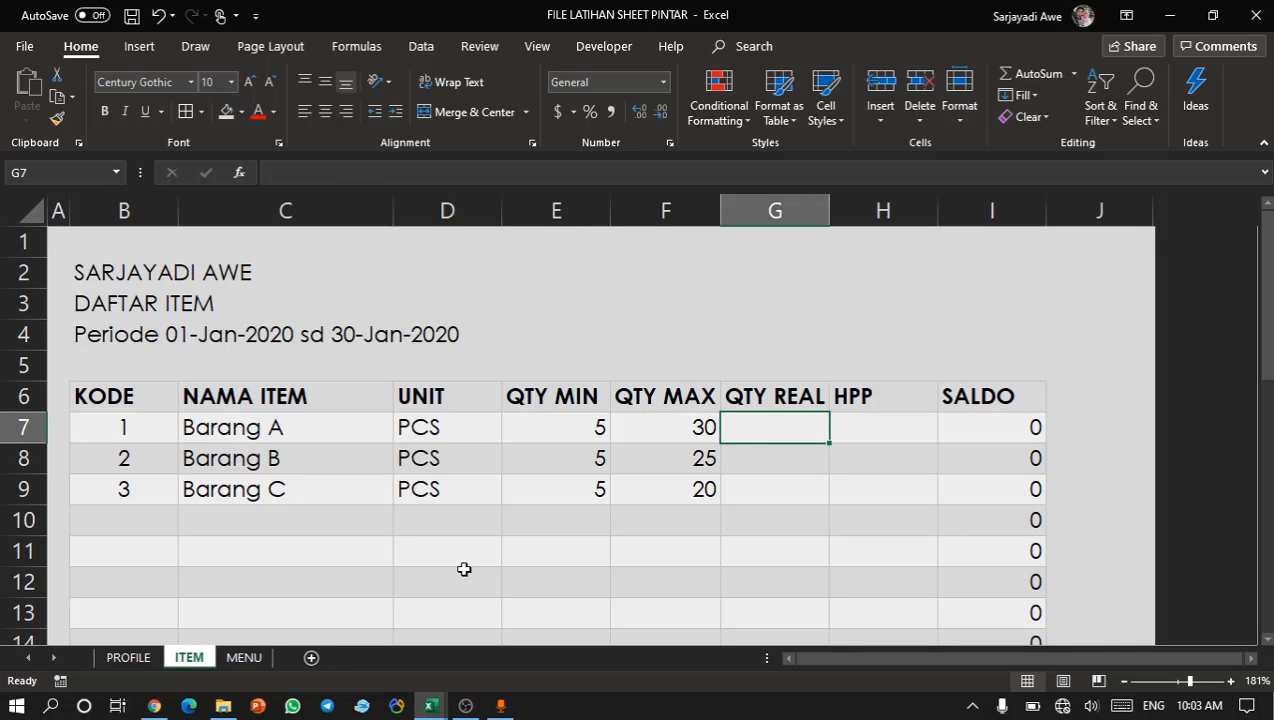
{"action": "left_click", "coordinate": [334, 550]}
{"action": "left_click", "coordinate": [362, 475]}
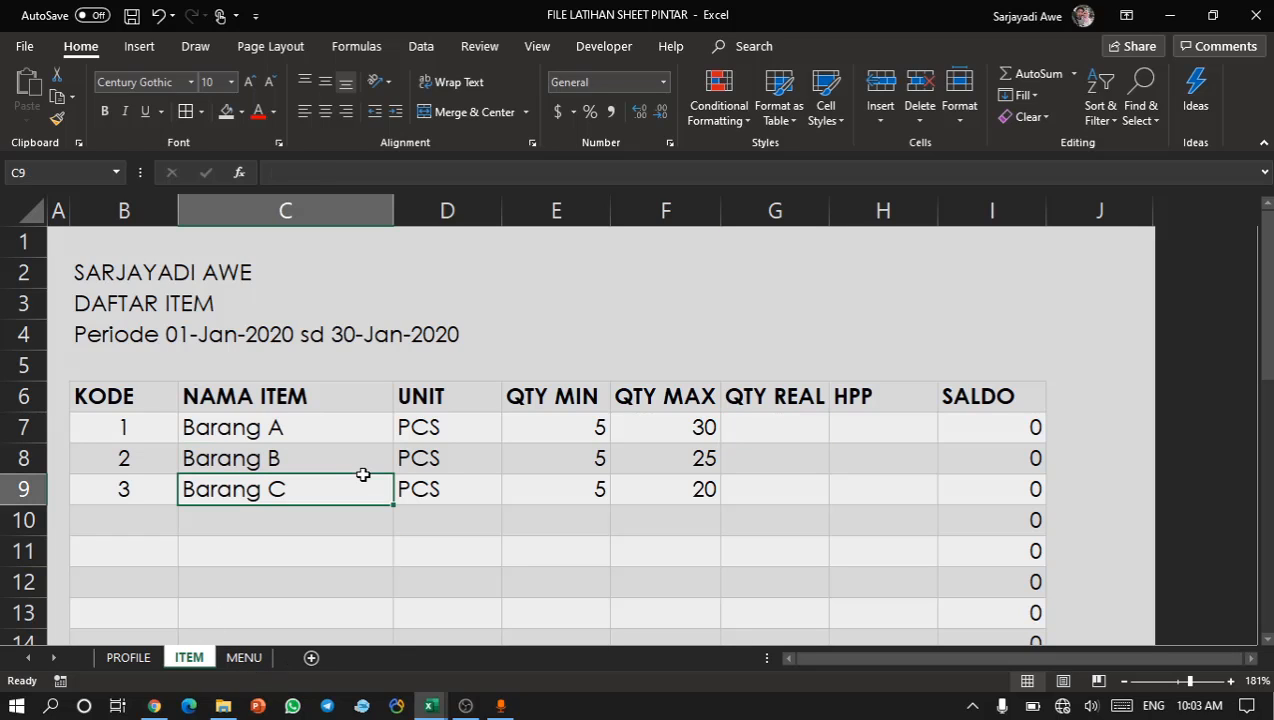
{"action": "key", "text": "ctrl+s"}
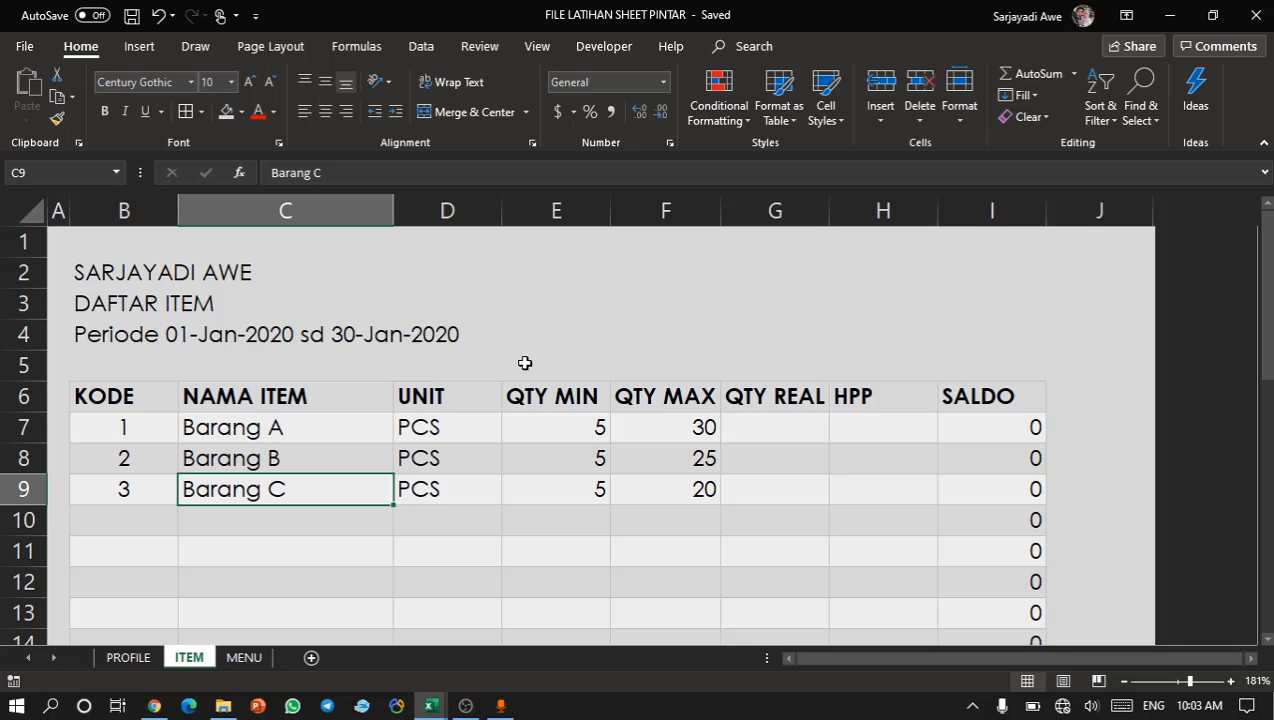
Insert a new blank worksheet between the ITEM and MENU sheets.
{"action": "left_click", "coordinate": [469, 422]}
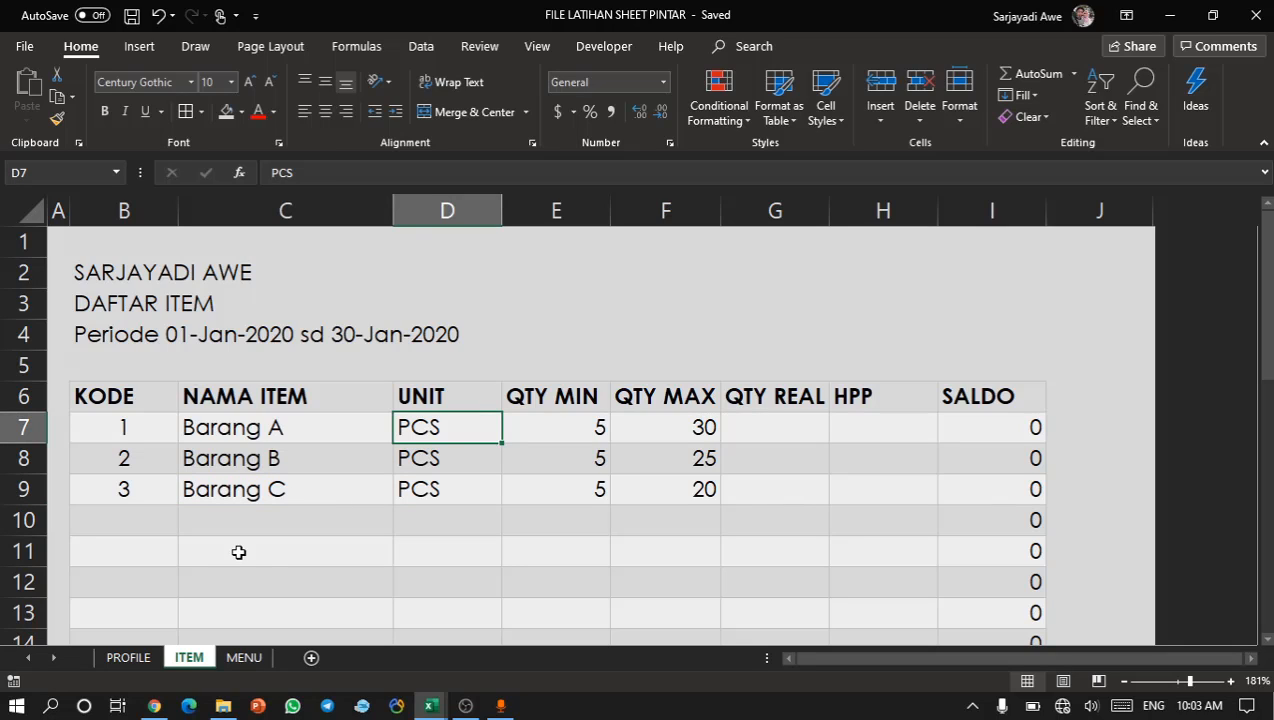
{"action": "left_click", "coordinate": [312, 657]}
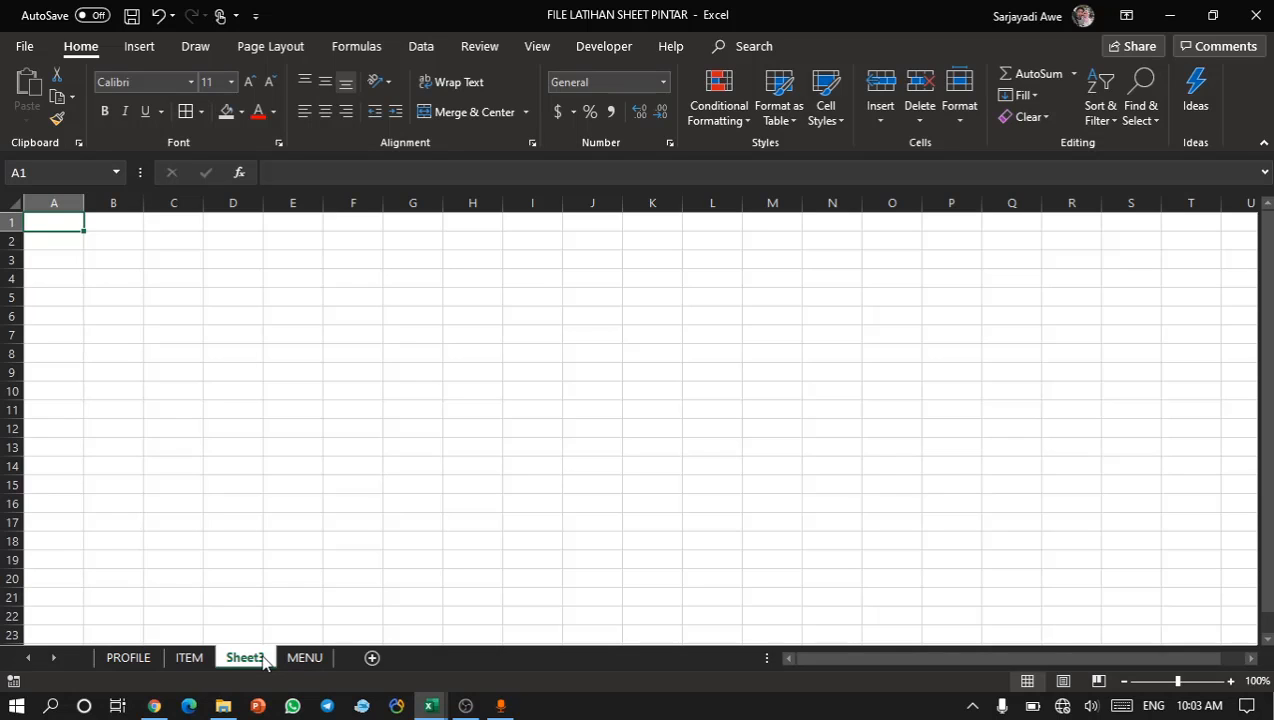
Rename the new sheet between ITEM and MENU as JENIS.
{"action": "double_click", "coordinate": [263, 657]}
{"action": "left_click", "coordinate": [222, 576]}
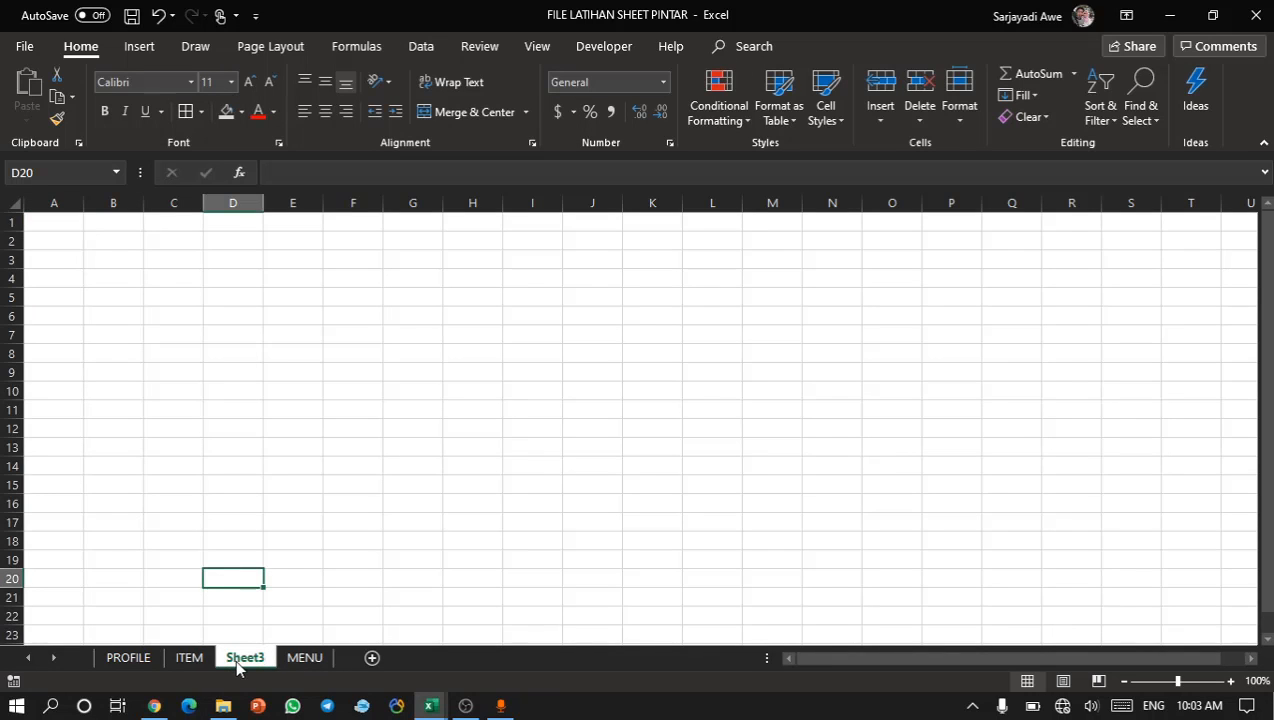
{"action": "right_click", "coordinate": [237, 661]}
{"action": "left_click", "coordinate": [290, 487]}
{"action": "type", "text": "jenis"}
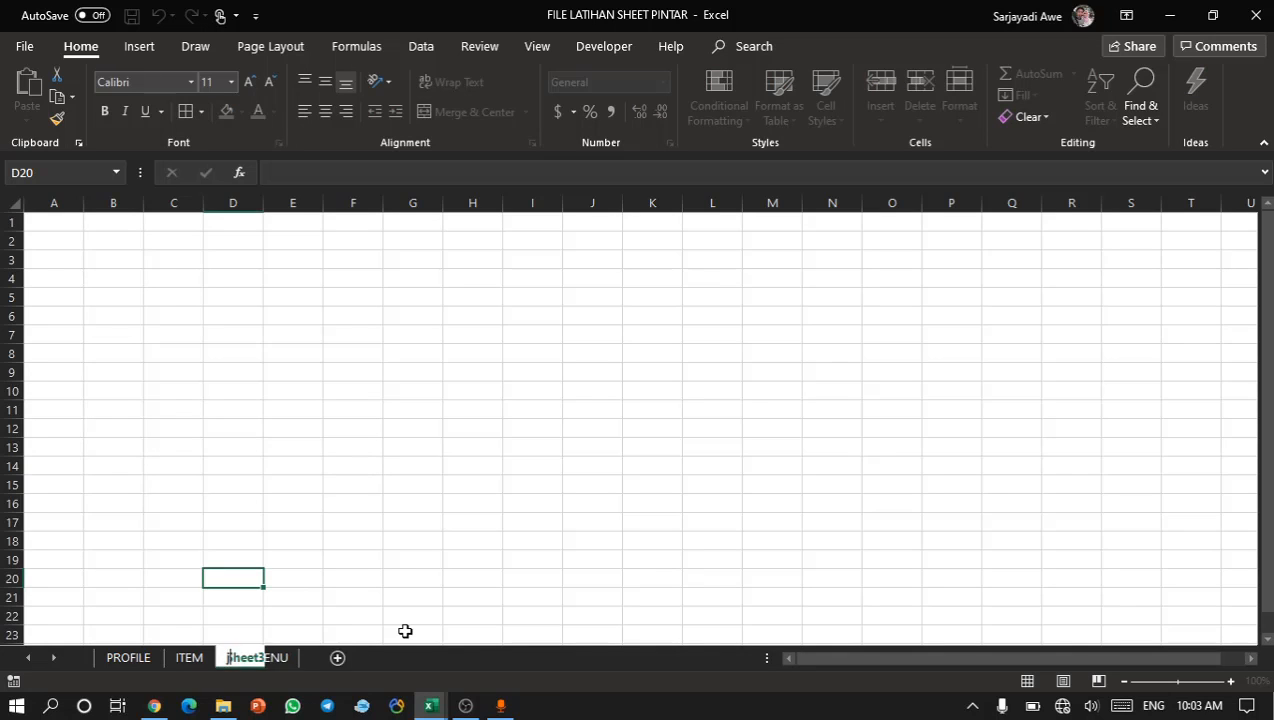
{"action": "key", "text": "BackSpace"}
{"action": "key", "text": "BackSpace"}
{"action": "key", "text": "BackSpace"}
{"action": "key", "text": "BackSpace"}
{"action": "key", "text": "BackSpace"}
{"action": "type", "text": "JENIS"}
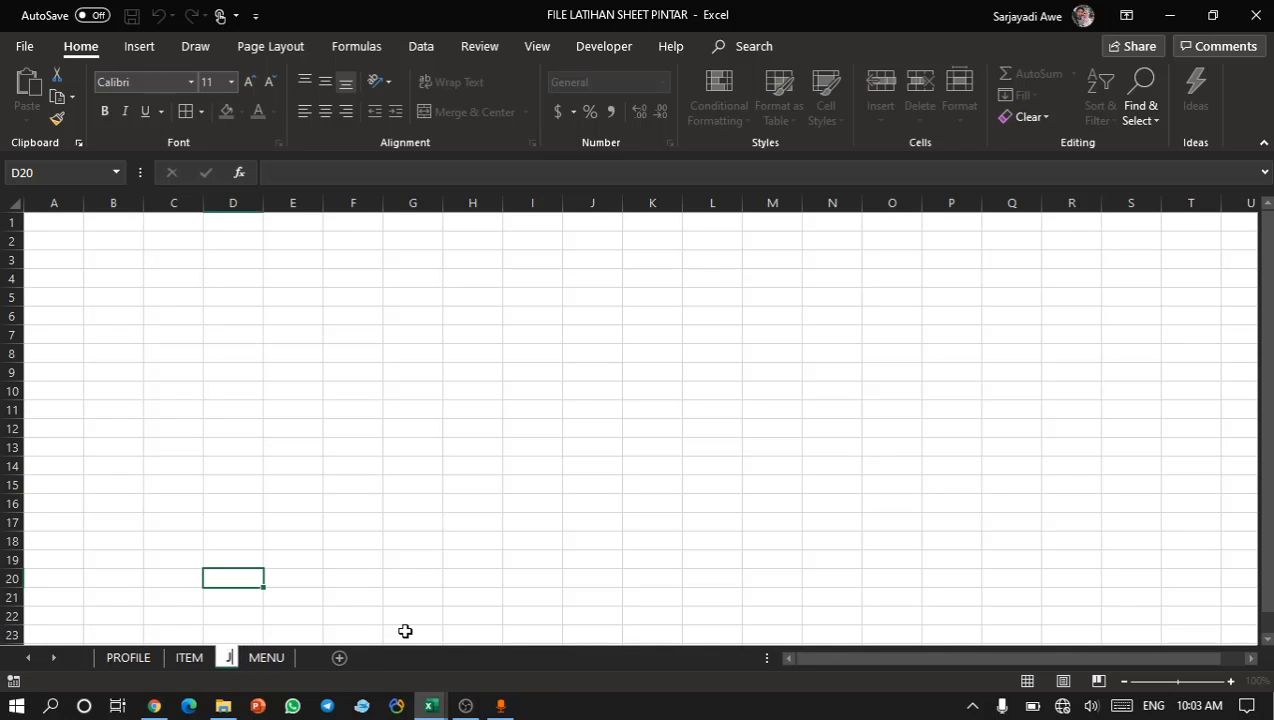
{"action": "key", "text": "Return"}
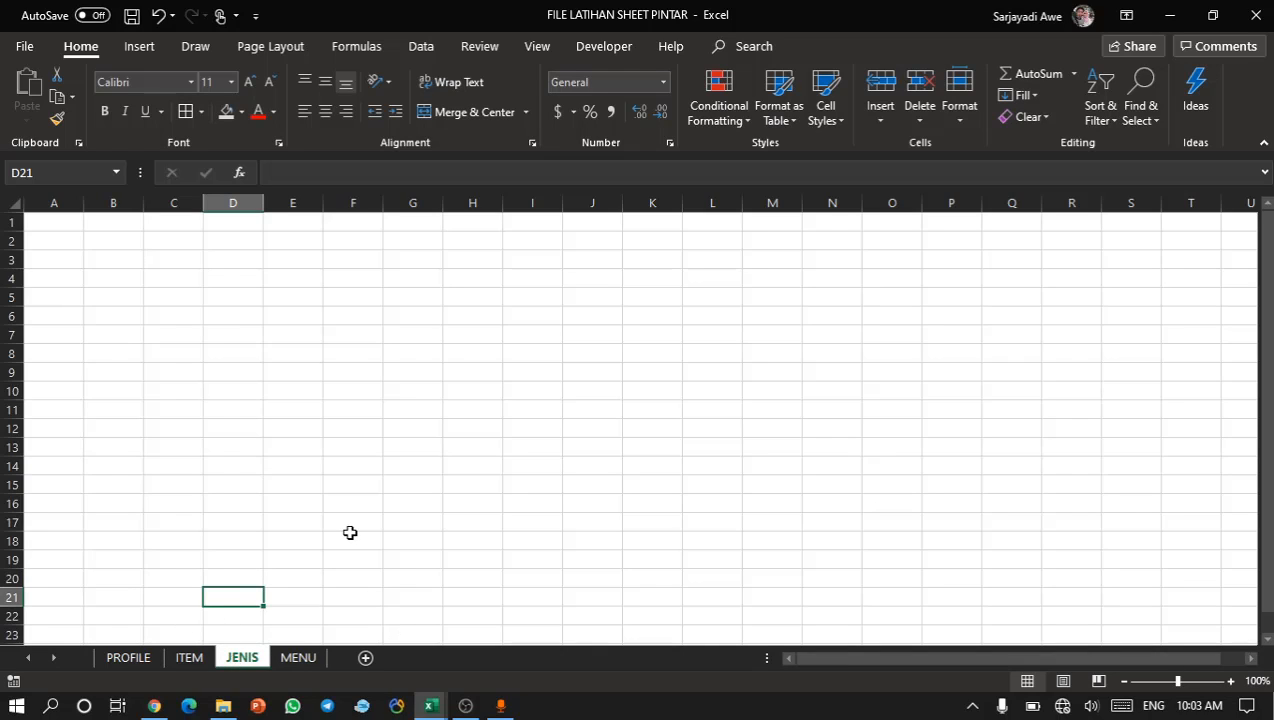
Switch to the KONTROL STOK workbook and examine the layout and headings of both tables on its JENIS sheet.
{"action": "key", "text": "alt+Tab"}
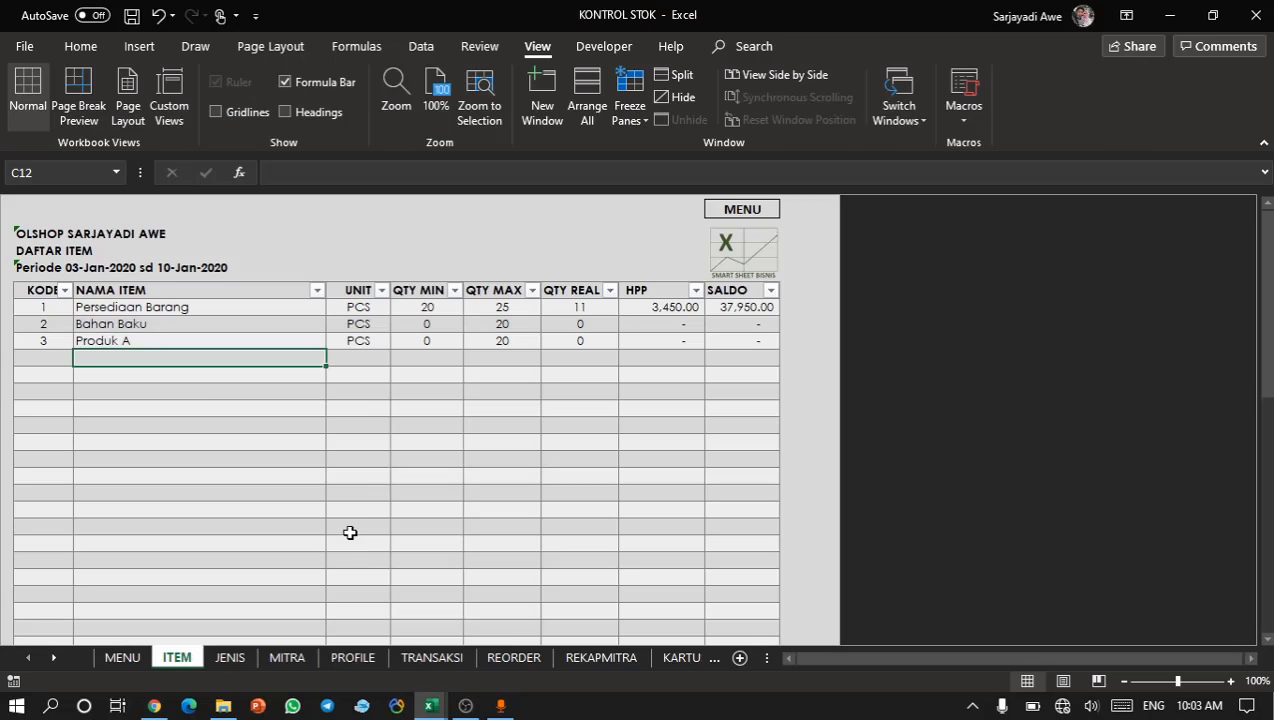
{"action": "left_click", "coordinate": [209, 396]}
{"action": "left_click", "coordinate": [231, 658]}
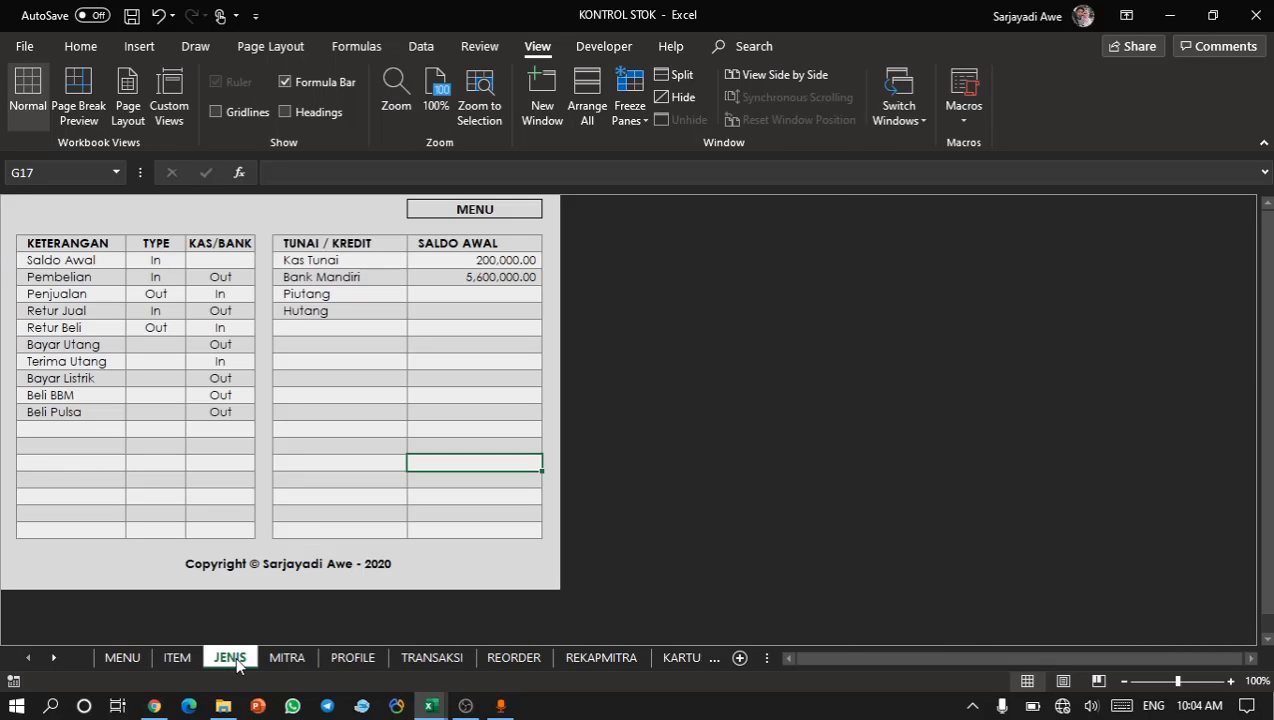
{"action": "left_click", "coordinate": [228, 428]}
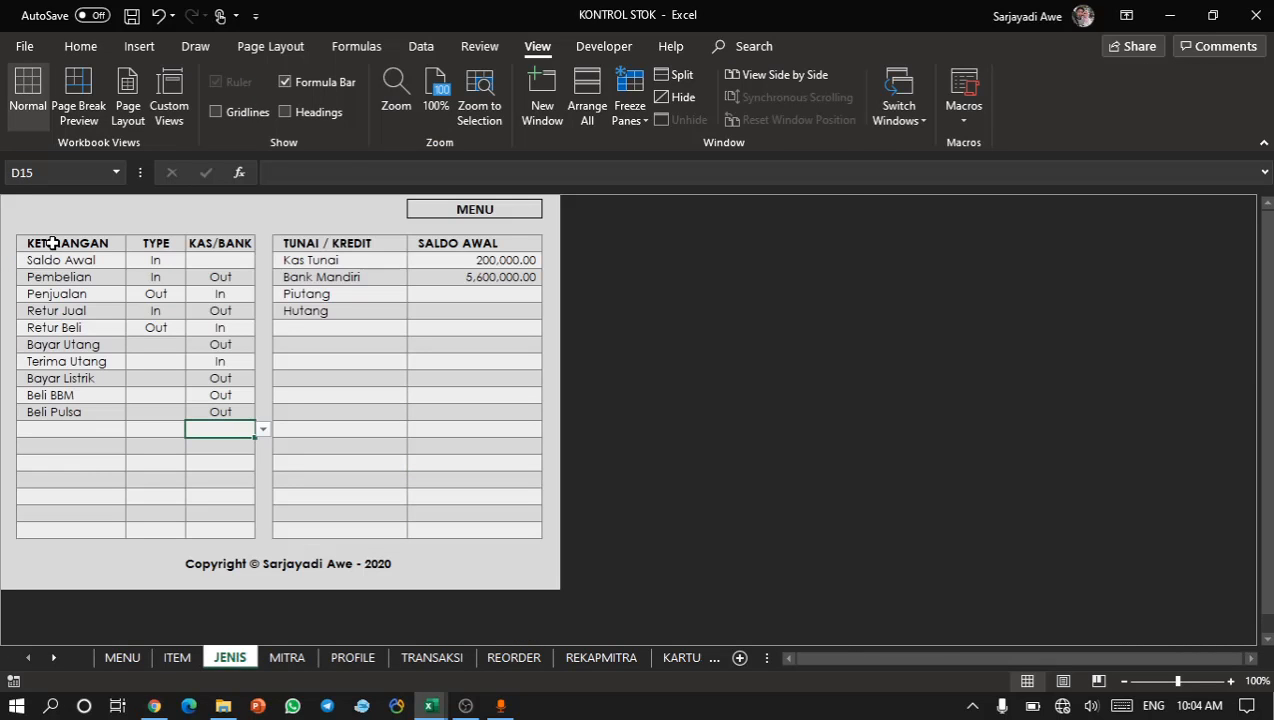
{"action": "left_click_drag", "start_coordinate": [50, 243], "coordinate": [225, 504]}
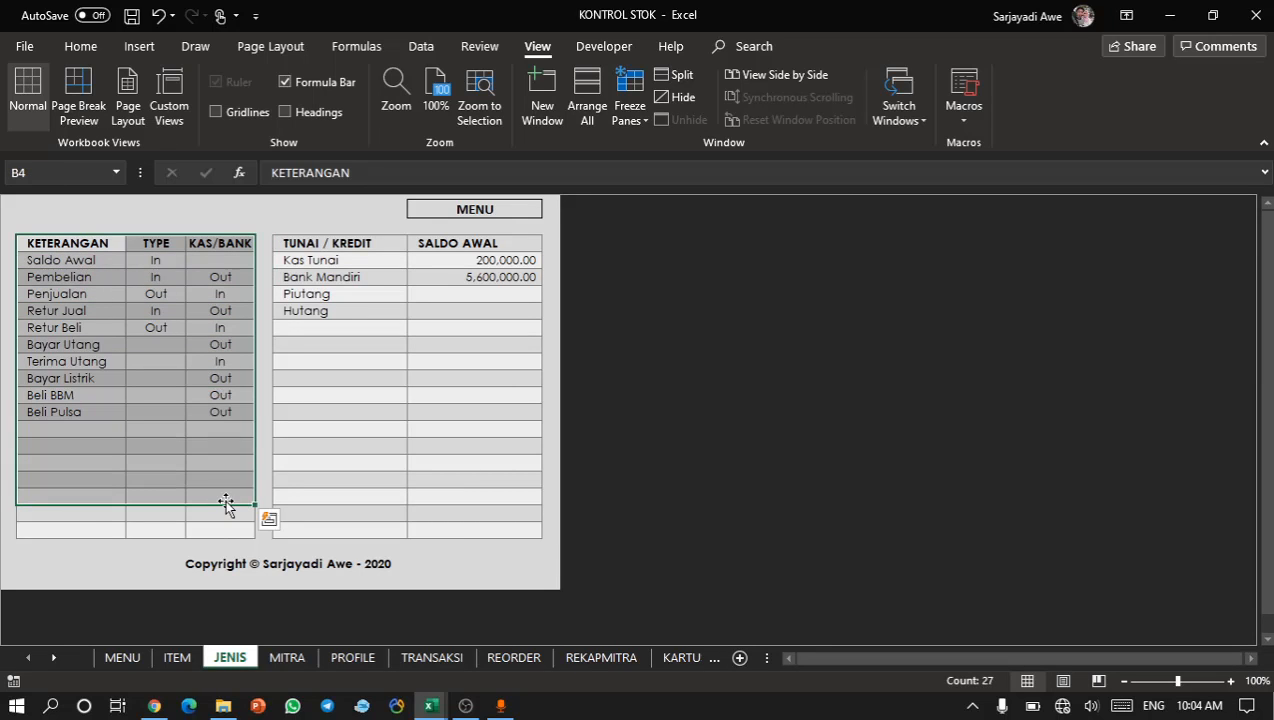
{"action": "left_click", "coordinate": [203, 246]}
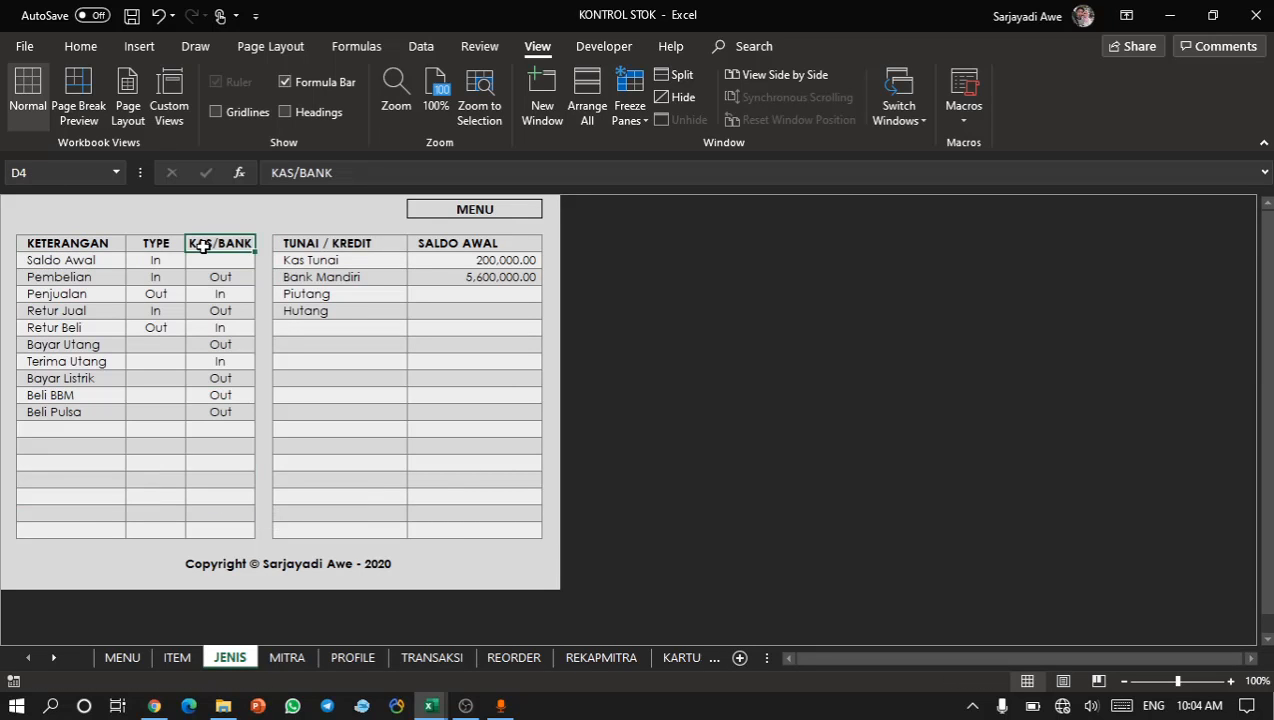
{"action": "left_click", "coordinate": [303, 246]}
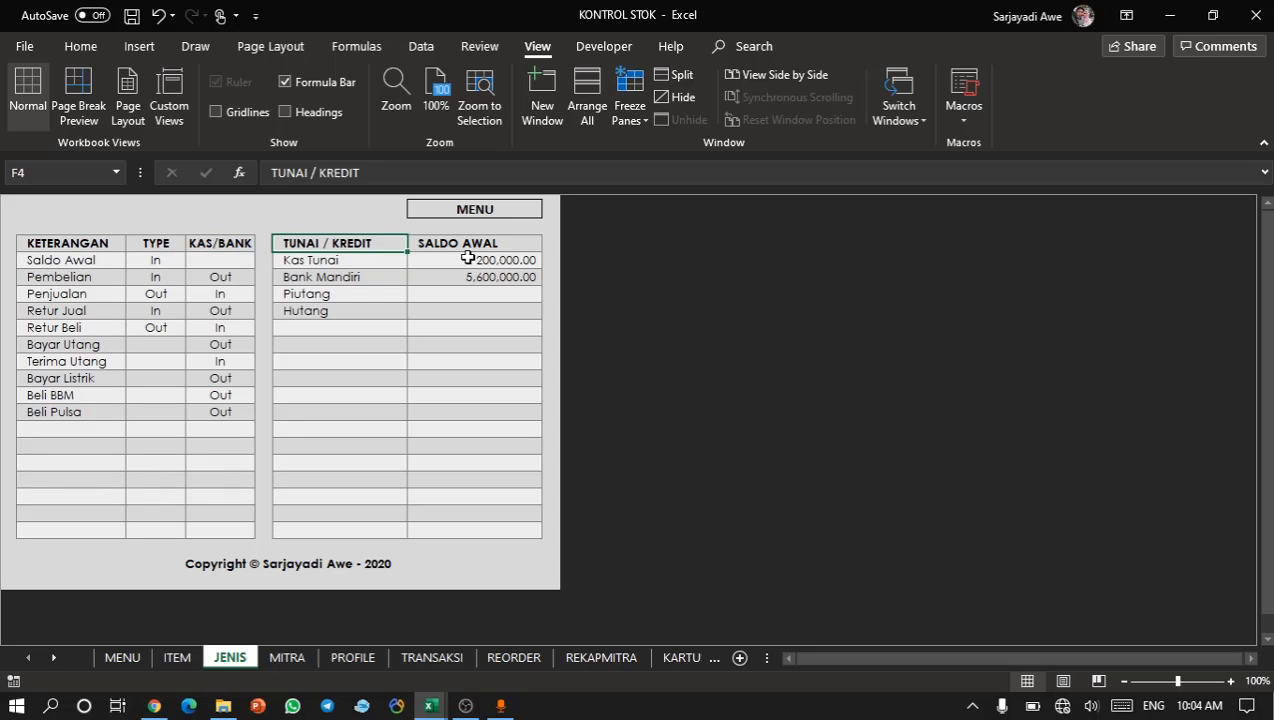
{"action": "left_click", "coordinate": [467, 258]}
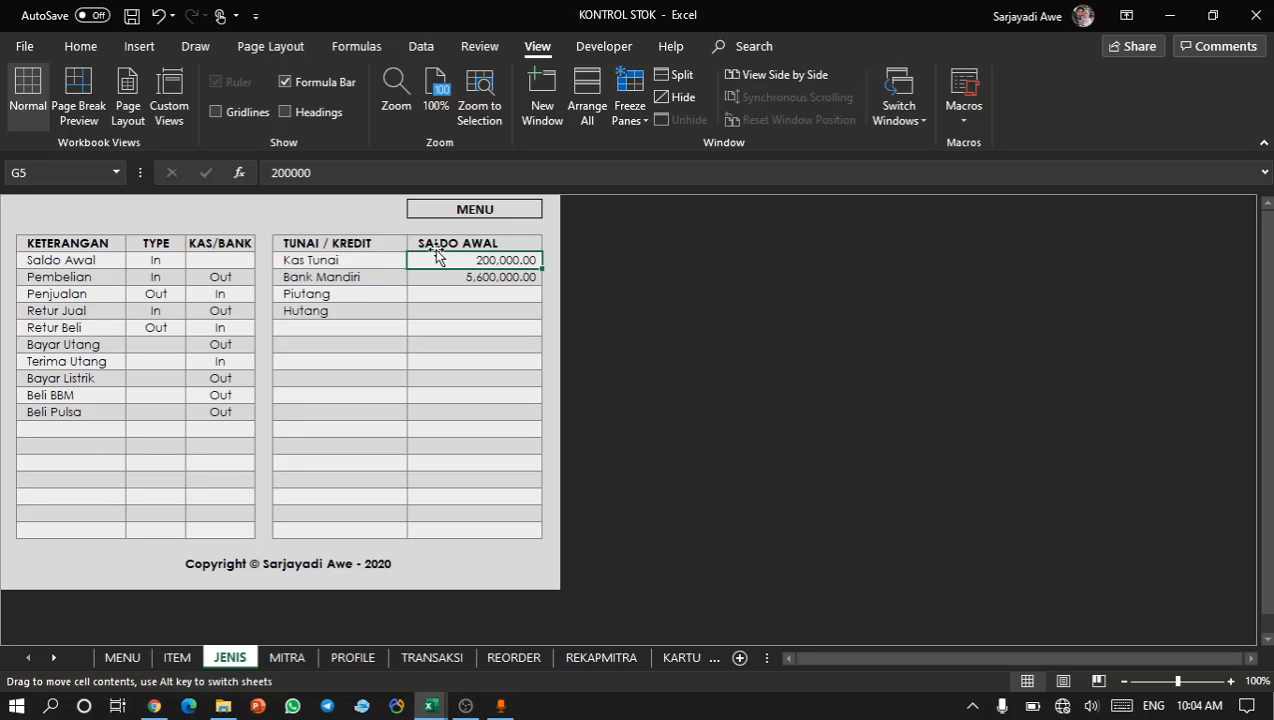
Return to the FILE LATIHAN SHEET PINTAR workbook and set the whole JENIS sheet's font to Century Gothic, size 10.
{"action": "key", "text": "alt+Tab"}
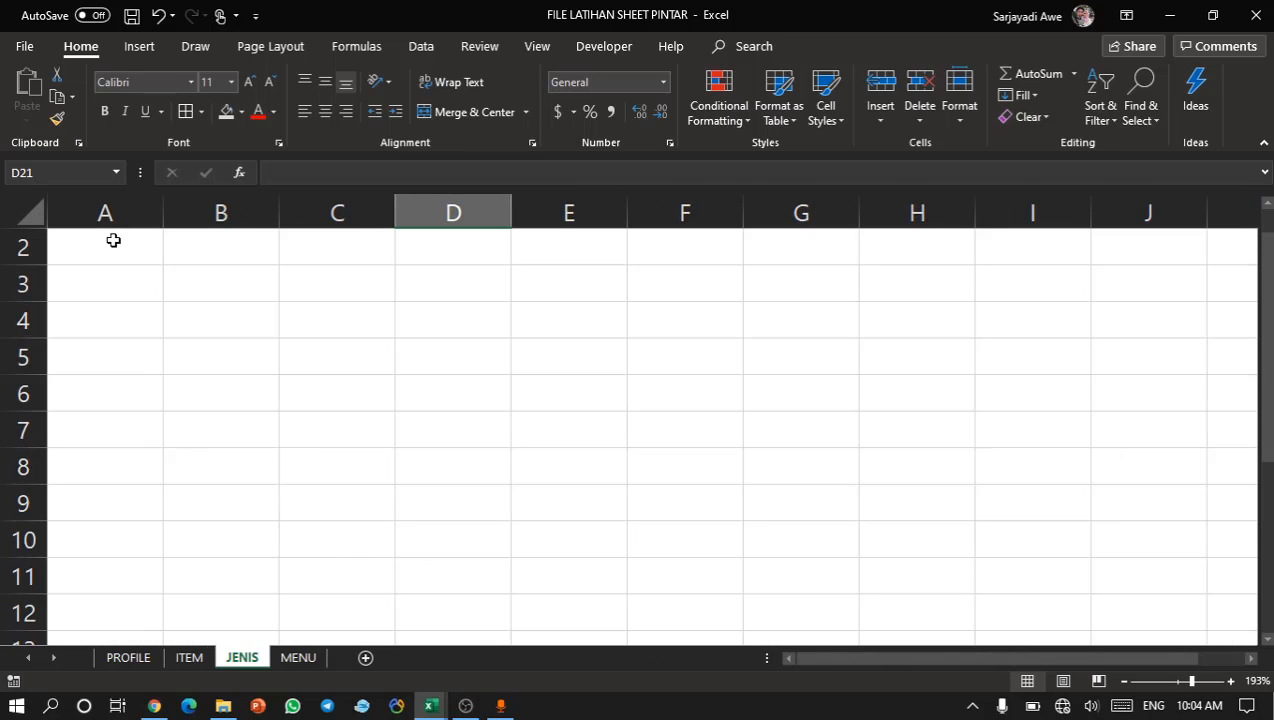
{"action": "left_click", "coordinate": [28, 206]}
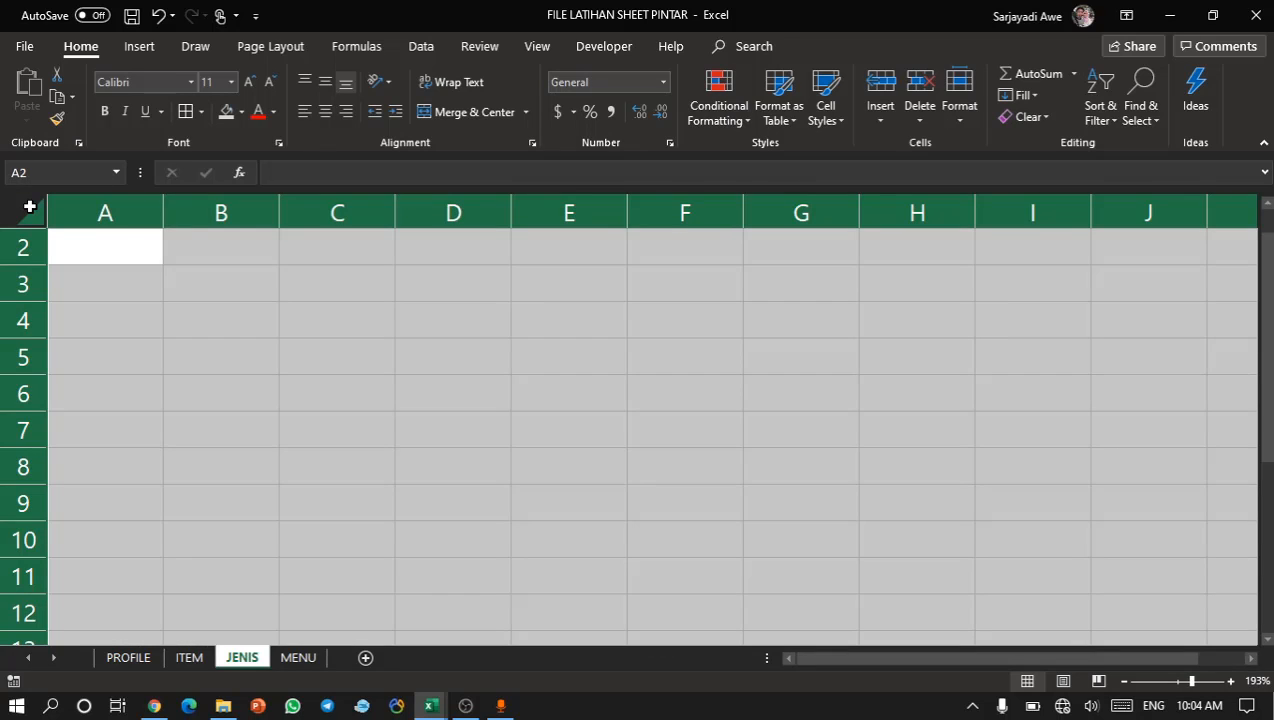
{"action": "left_click", "coordinate": [157, 83]}
{"action": "type", "text": "Cent"}
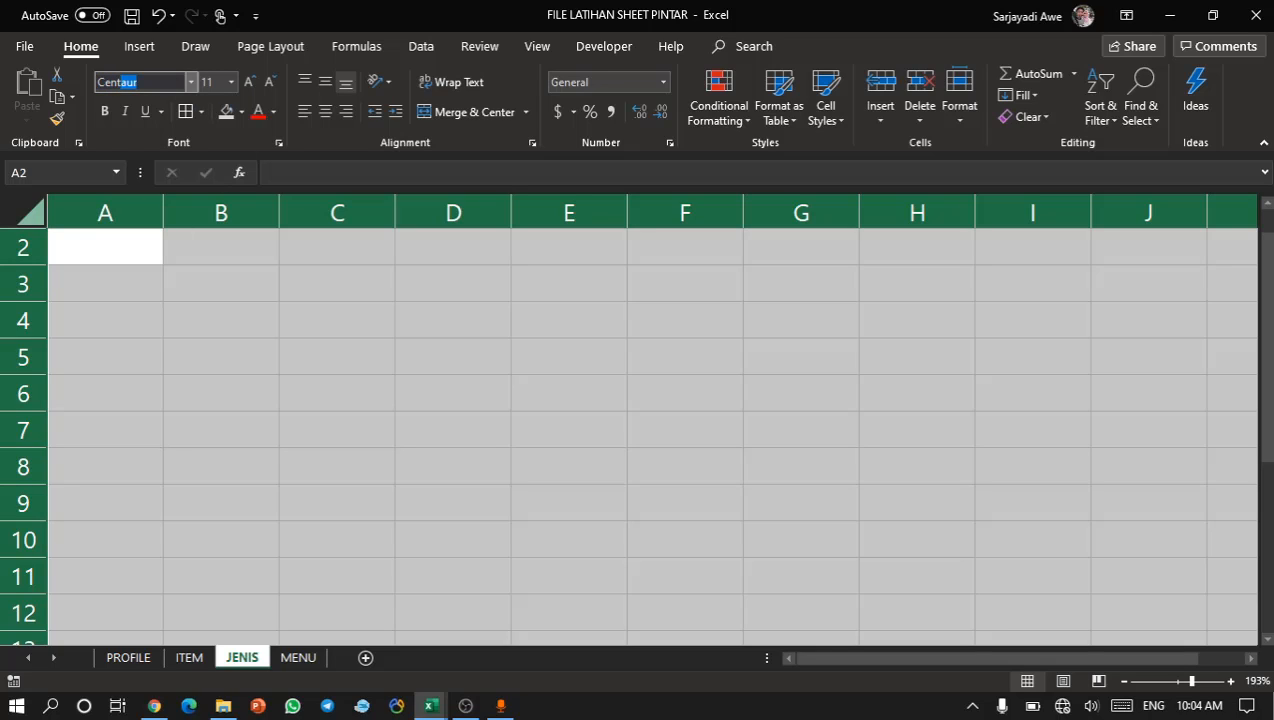
{"action": "type", "text": "ury Gothic"}
{"action": "key", "text": "Return"}
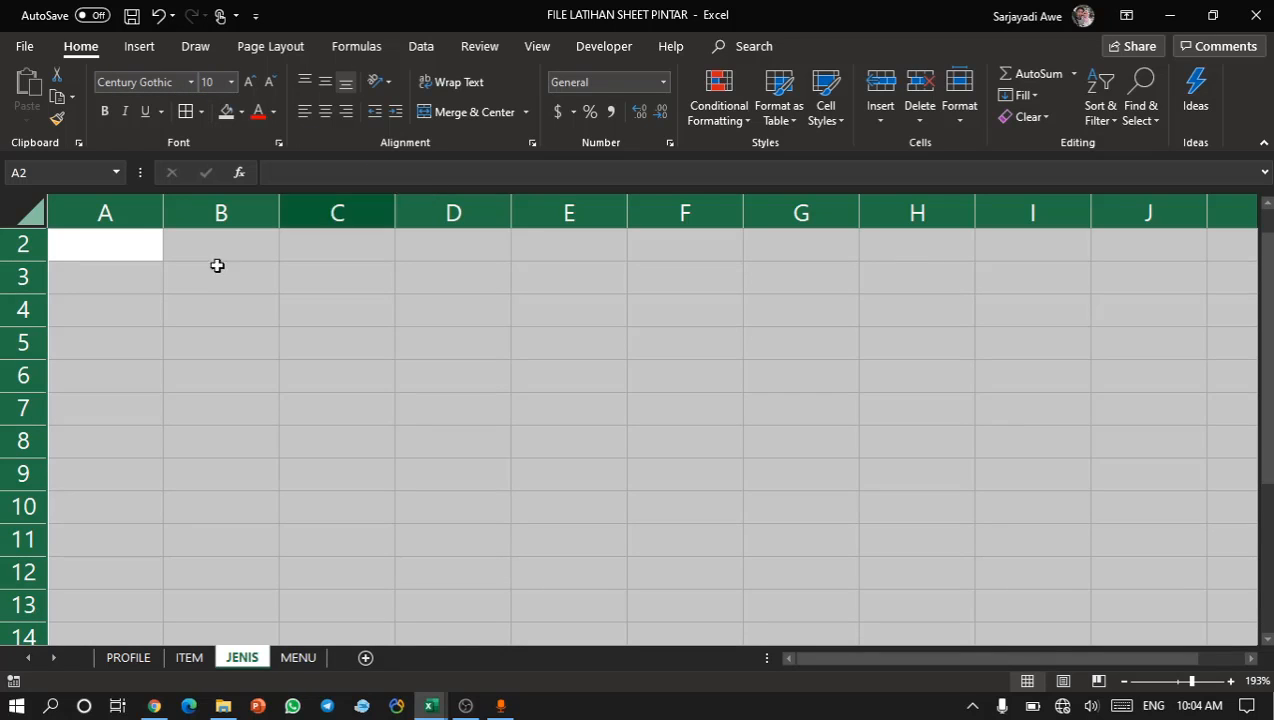
Narrow column A of the JENIS sheet to a slim margin.
{"action": "left_click", "coordinate": [199, 300]}
{"action": "left_click_drag", "start_coordinate": [169, 213], "coordinate": [99, 213]}
{"action": "left_click", "coordinate": [135, 262]}
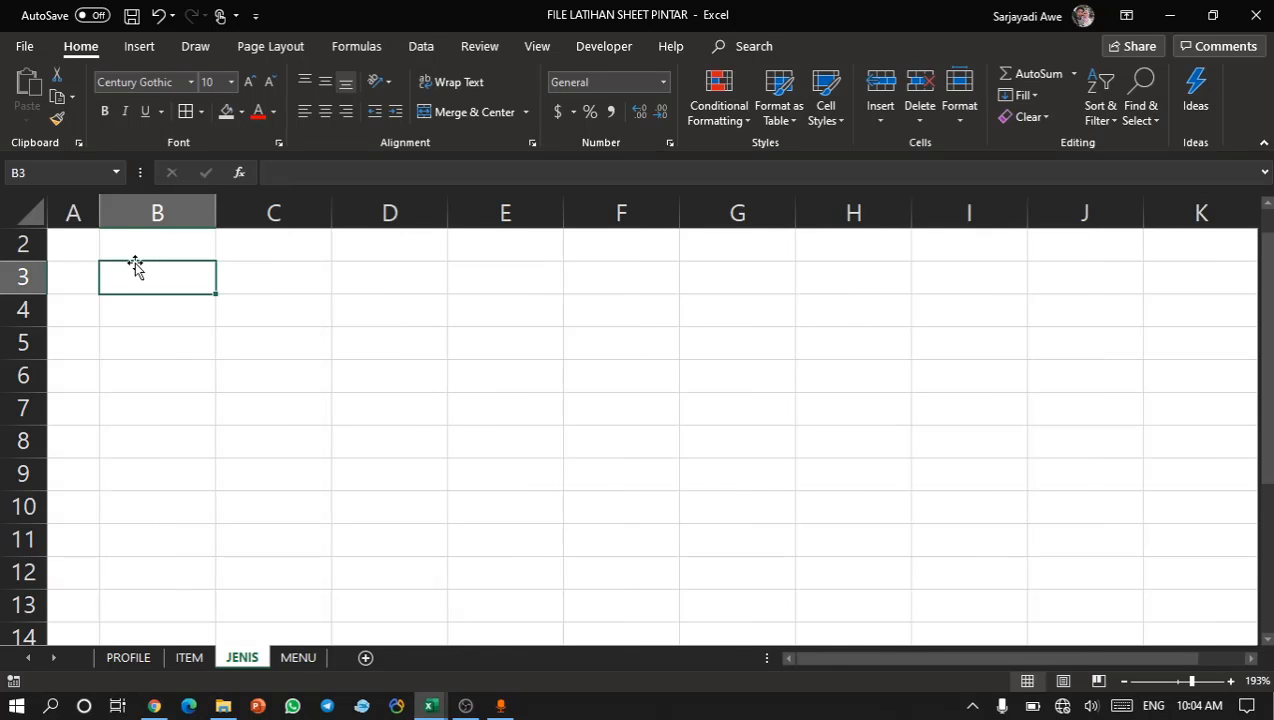
Enter the heading KETERANGAN in cell B2, as in KONTROL STOK, and widen column B to fit it.
{"action": "scroll", "coordinate": [134, 264], "scroll_direction": "up", "scroll_amount": 1}
{"action": "left_click", "coordinate": [138, 270]}
{"action": "key", "text": "alt+Tab"}
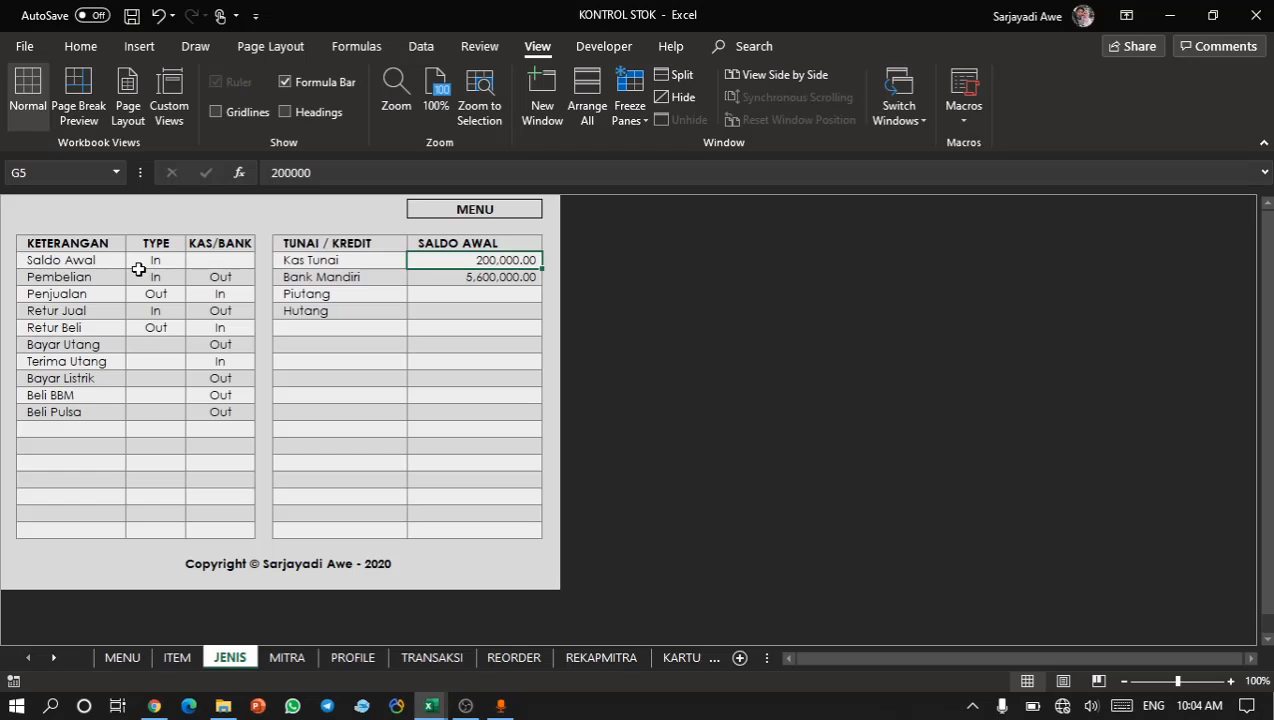
{"action": "key", "text": "alt+Tab"}
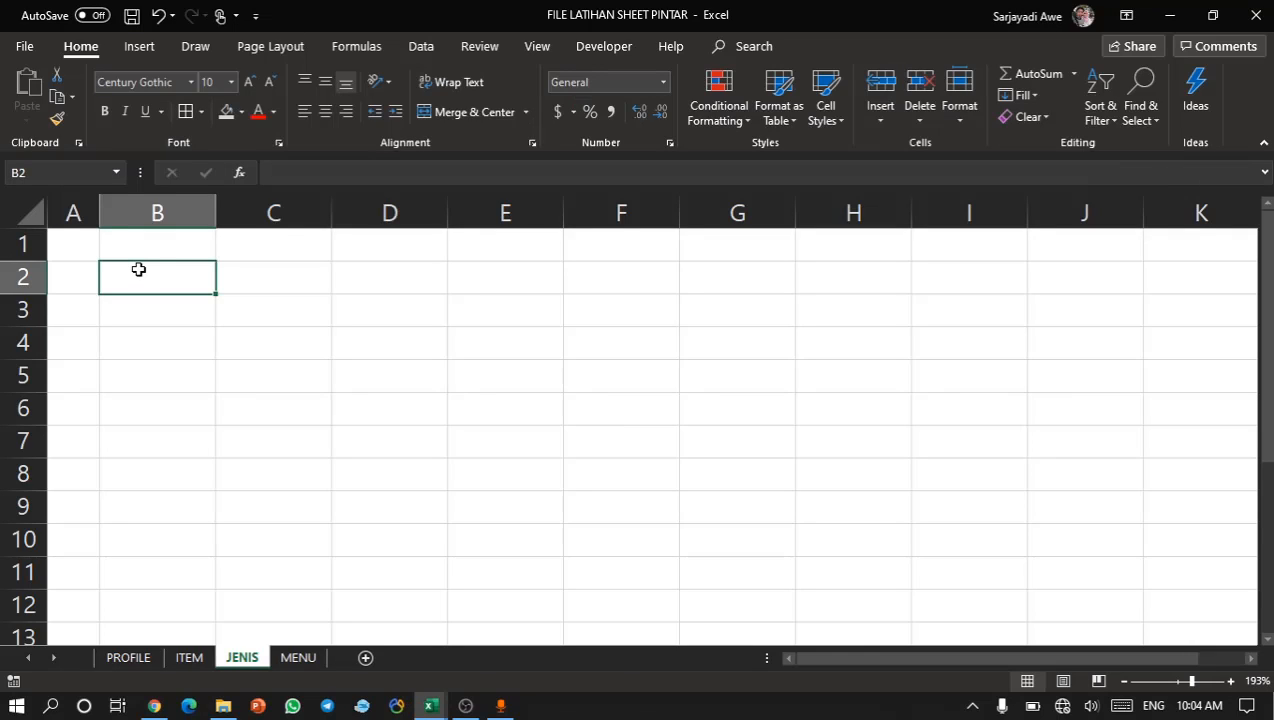
{"action": "type", "text": "KETERANGAN"}
{"action": "key", "text": "Return"}
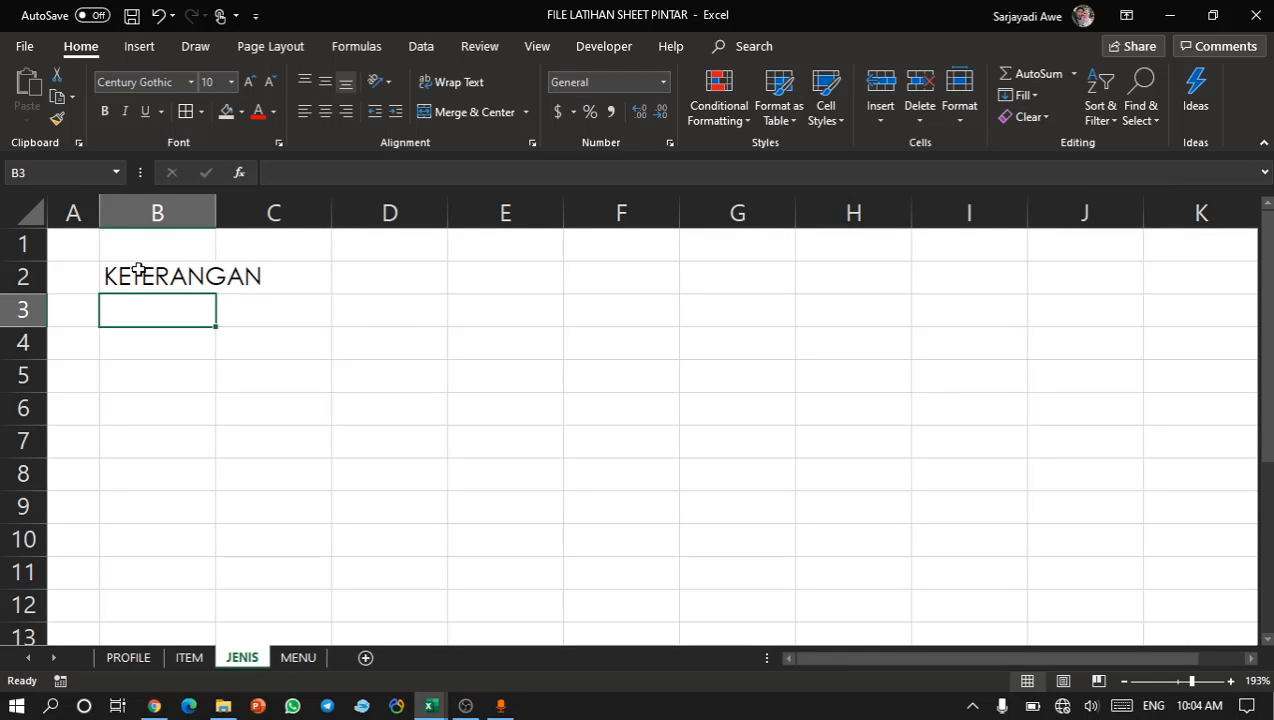
{"action": "left_click_drag", "start_coordinate": [216, 213], "coordinate": [306, 233]}
Enter the headings TYPE in C2 and KAS/BANK in D2, fitting column D and narrowing column E into a spacer.
{"action": "left_click", "coordinate": [341, 279]}
{"action": "type", "text": "TY"}
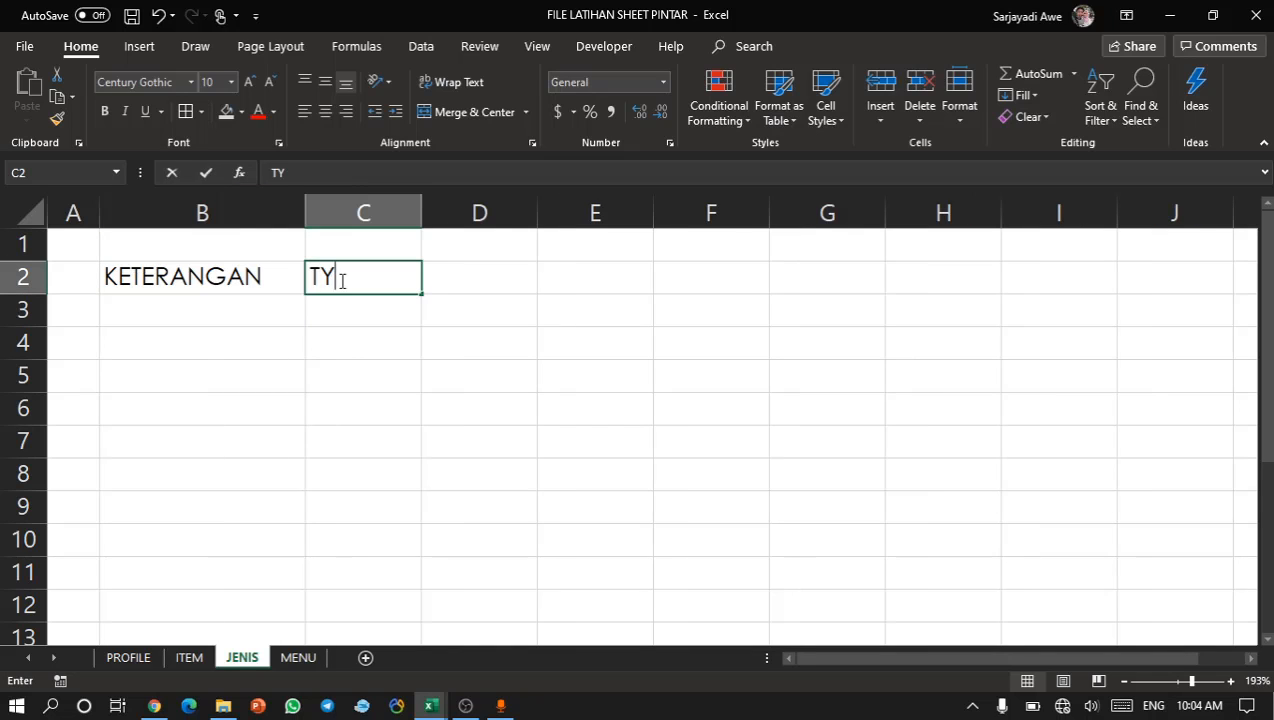
{"action": "type", "text": "PE"}
{"action": "left_click", "coordinate": [494, 284]}
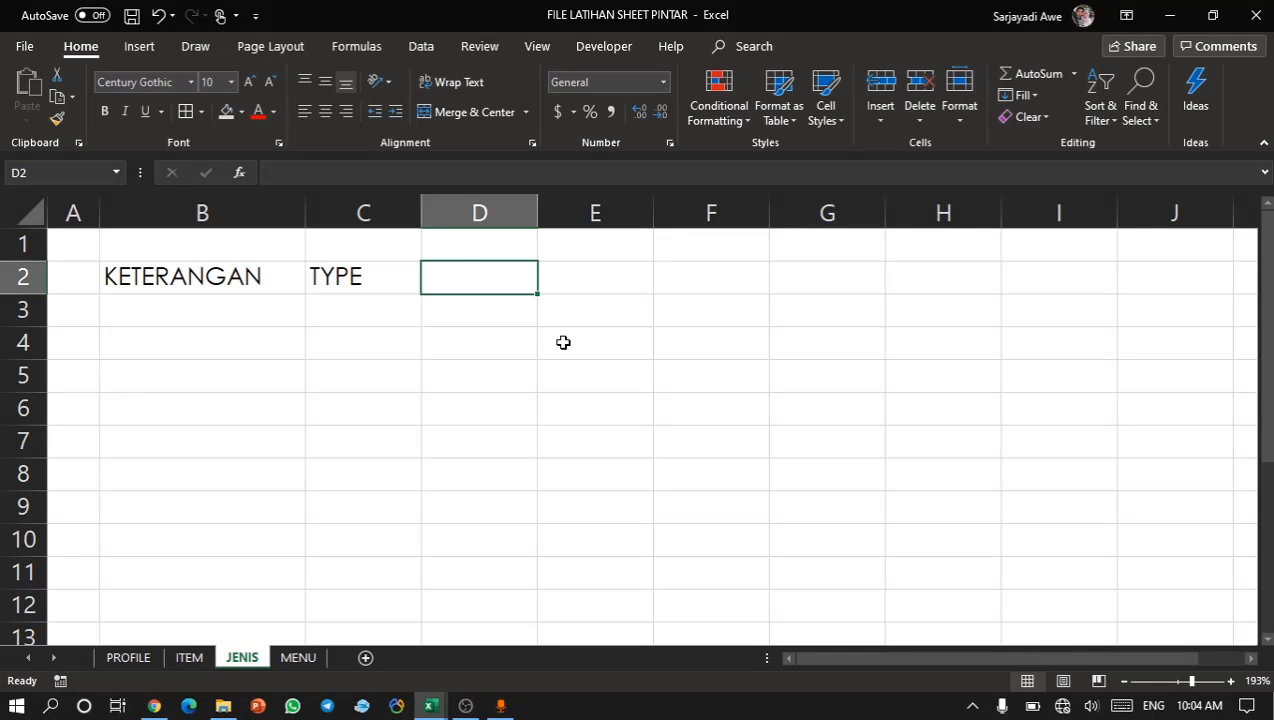
{"action": "type", "text": "KAS"}
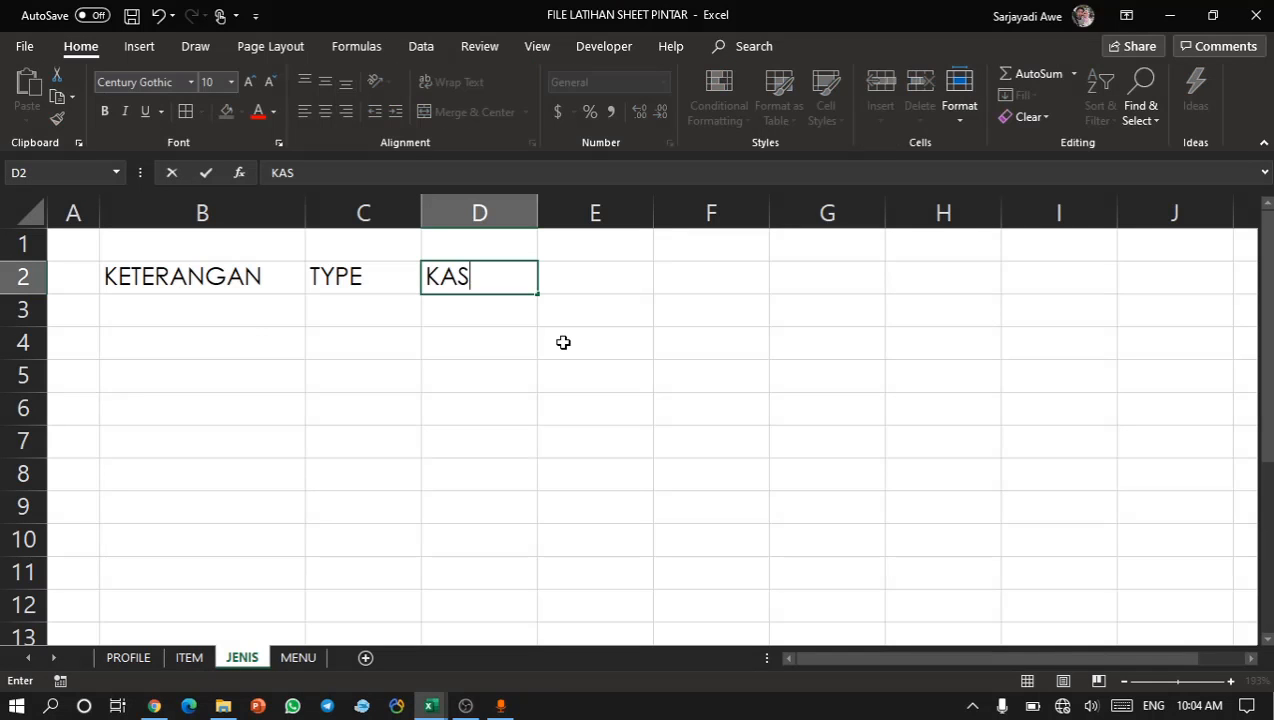
{"action": "type", "text": "/BANK"}
{"action": "key", "text": "Return"}
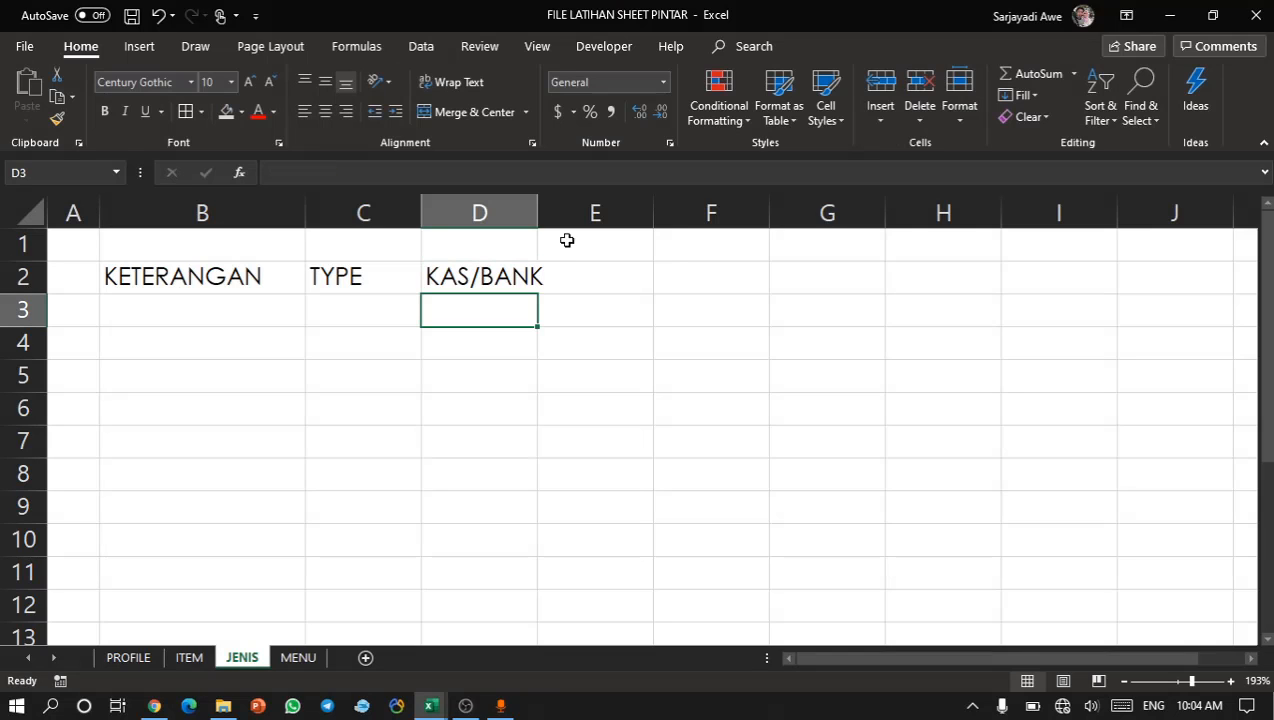
{"action": "left_click_drag", "start_coordinate": [539, 213], "coordinate": [571, 213]}
Enter the heading TUNAI/KREDIT in cell F2 and widen column F to fit it.
{"action": "left_click", "coordinate": [594, 285]}
{"action": "key", "text": "alt+Tab"}
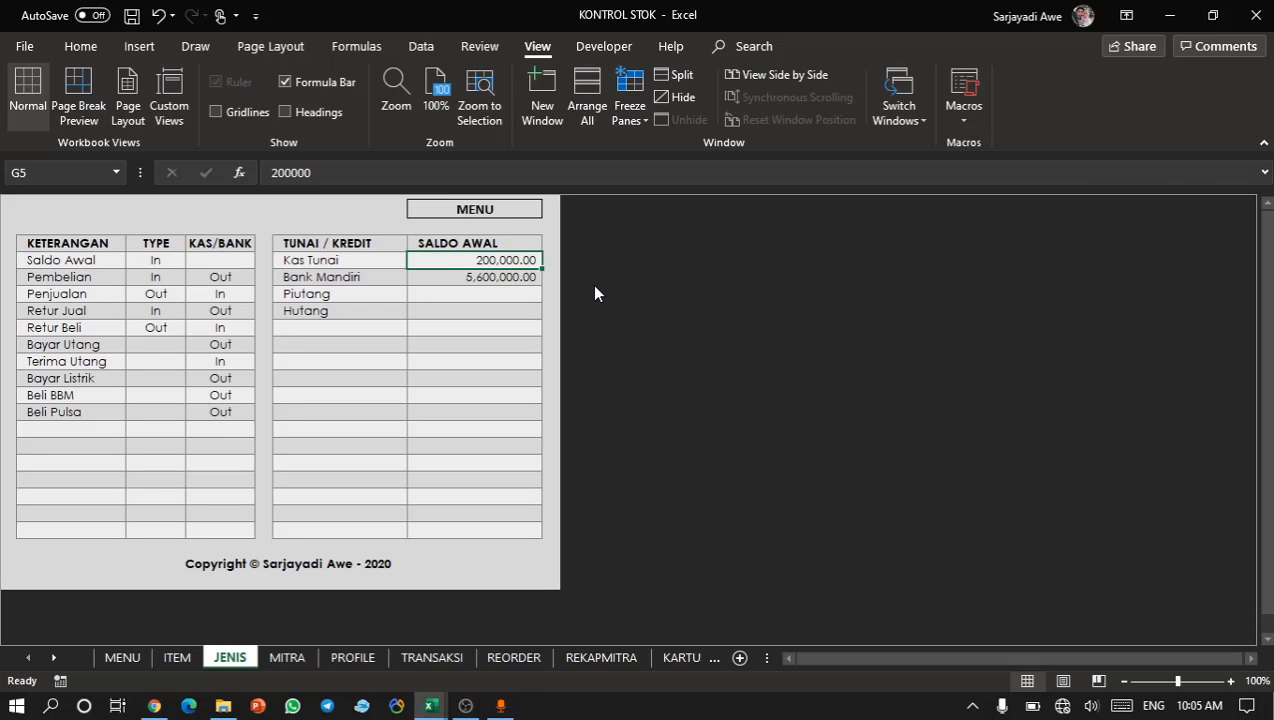
{"action": "key", "text": "alt+Tab"}
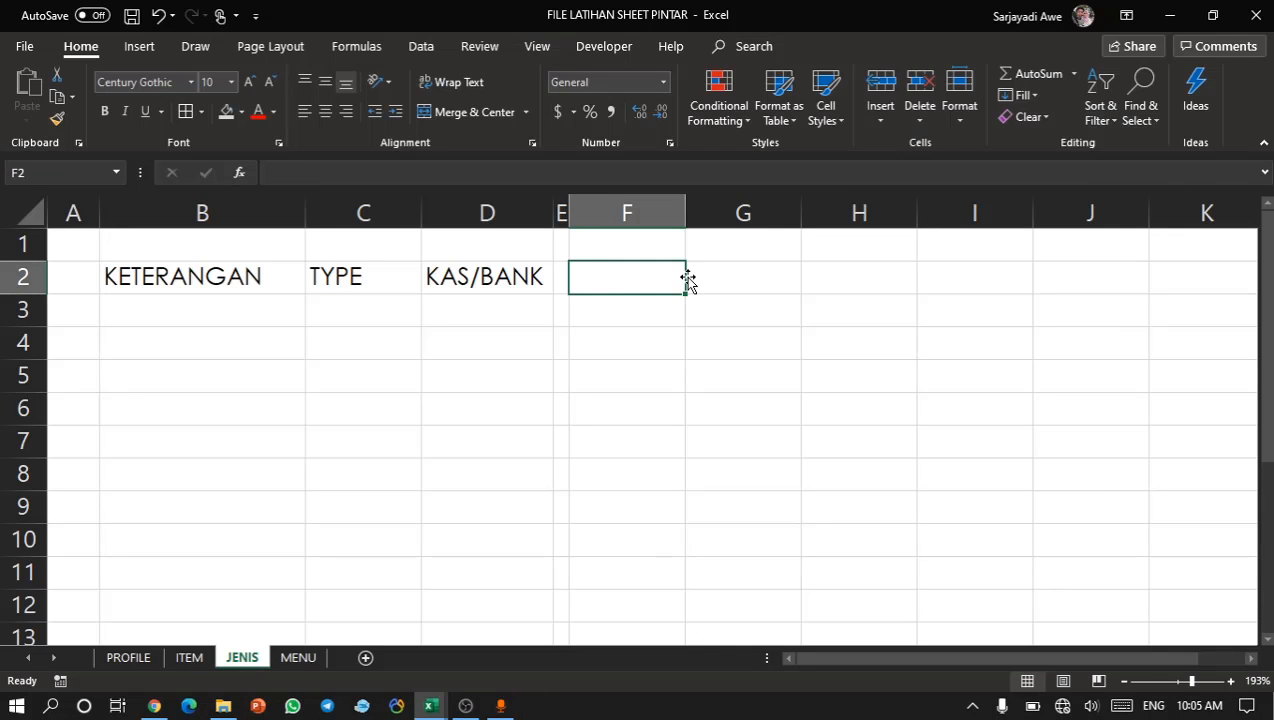
{"action": "type", "text": "TUNAI"}
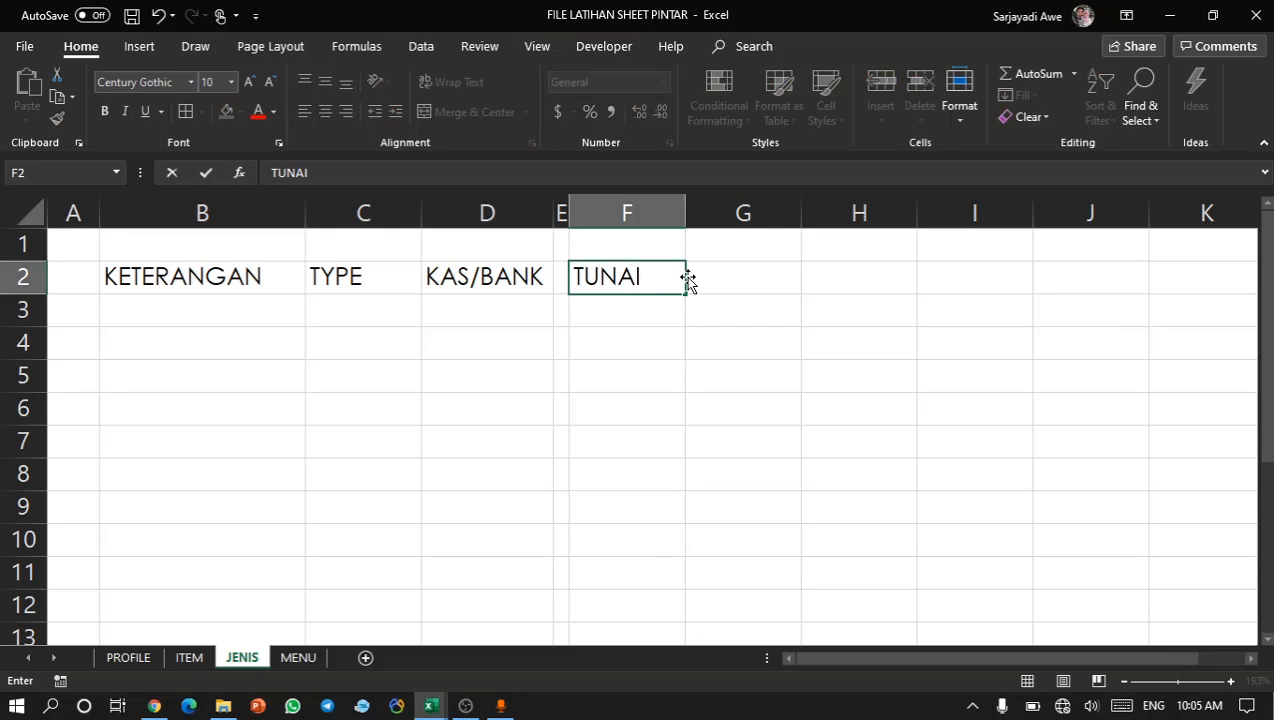
{"action": "type", "text": "/KREDIT"}
{"action": "key", "text": "Return"}
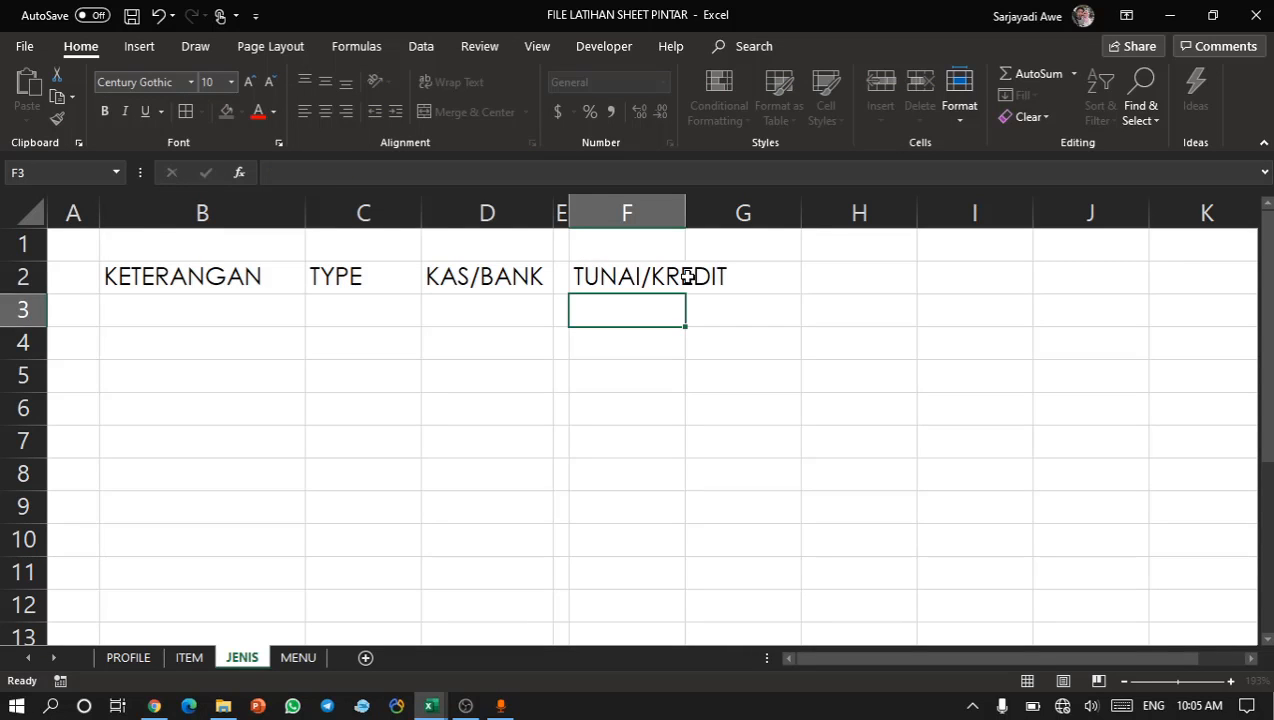
{"action": "left_click_drag", "start_coordinate": [687, 202], "coordinate": [742, 210]}
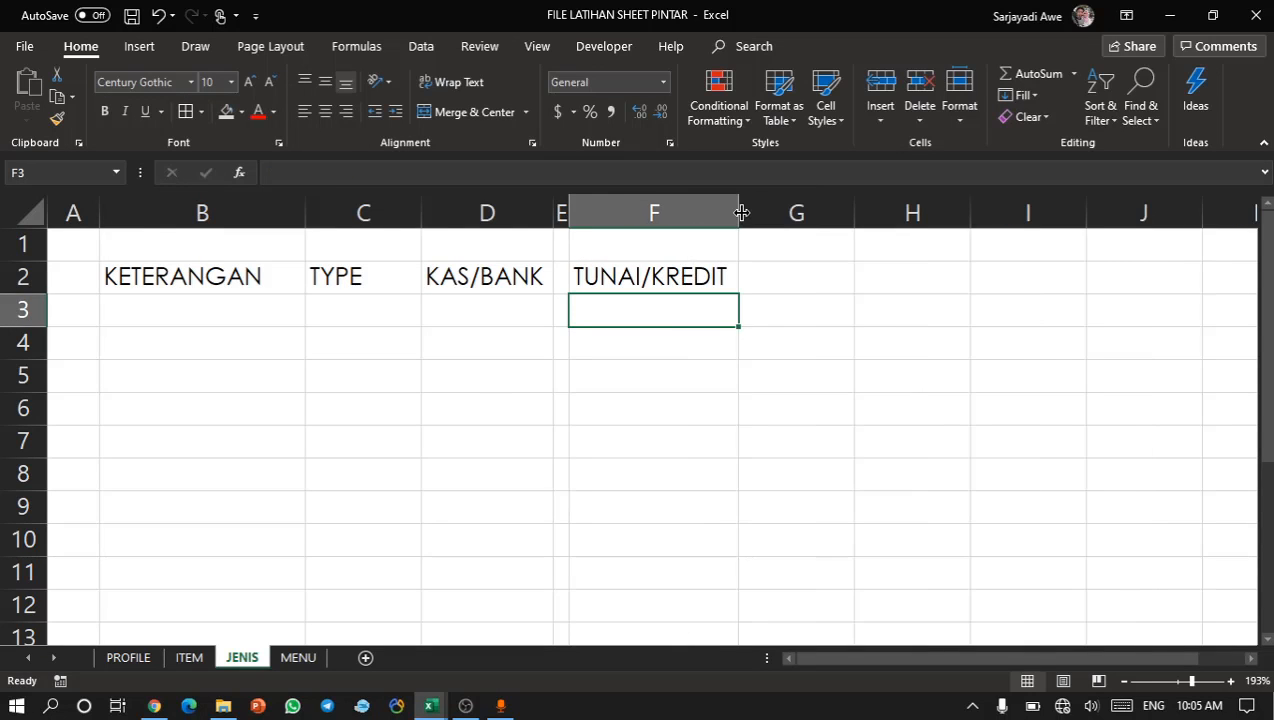
Enter the heading SALDO AWAL in cell G2 and widen column G to fit it.
{"action": "key", "text": "alt+Tab"}
{"action": "key", "text": "alt+Tab"}
{"action": "left_click", "coordinate": [756, 281]}
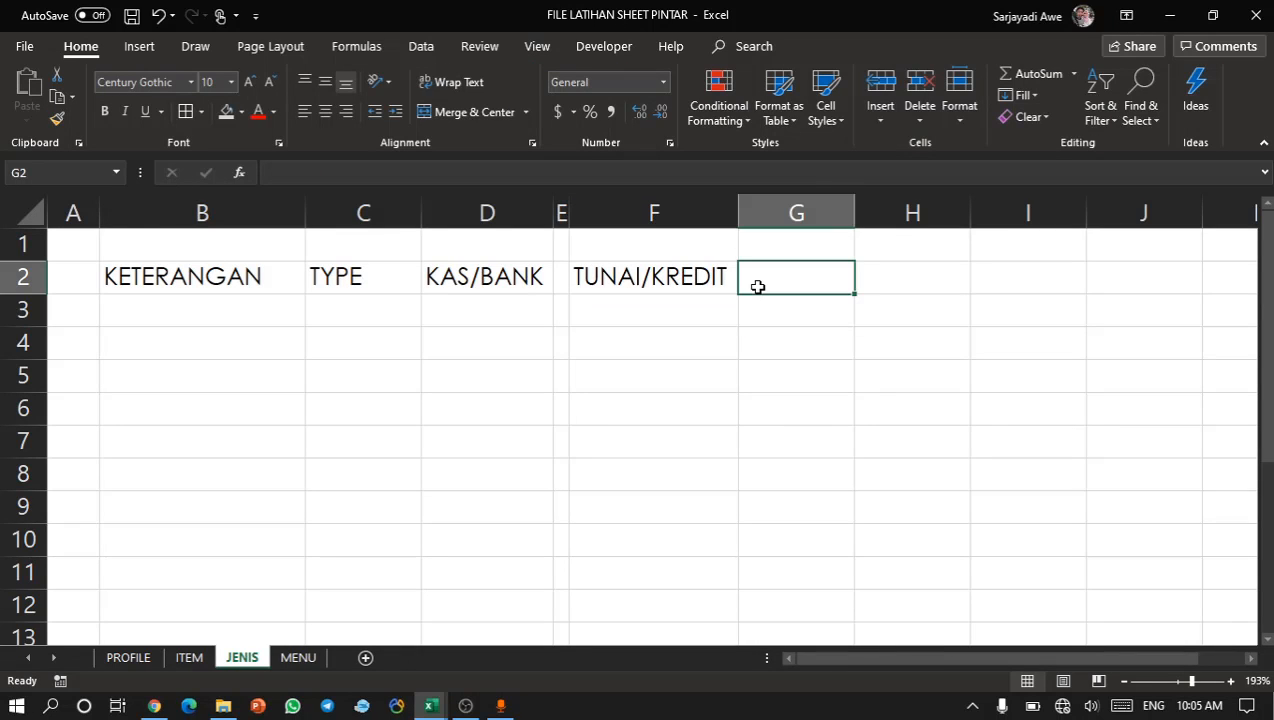
{"action": "type", "text": "ASA"}
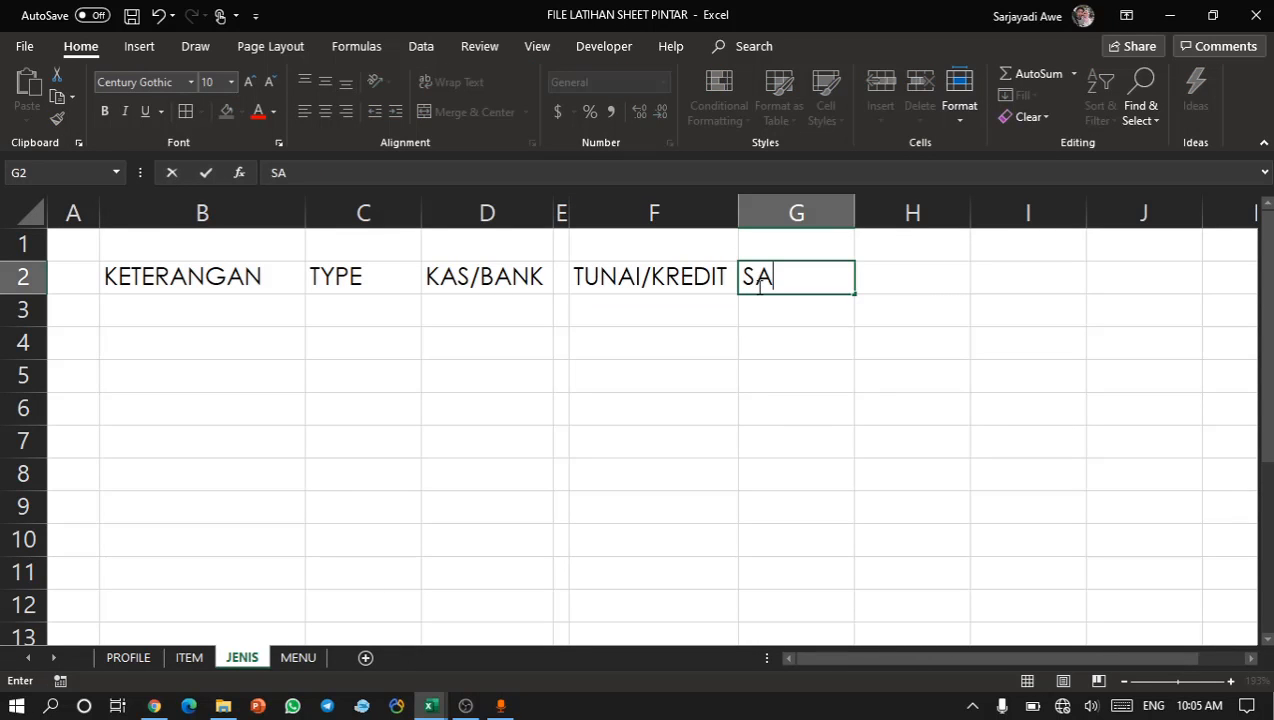
{"action": "type", "text": "LDO AW"}
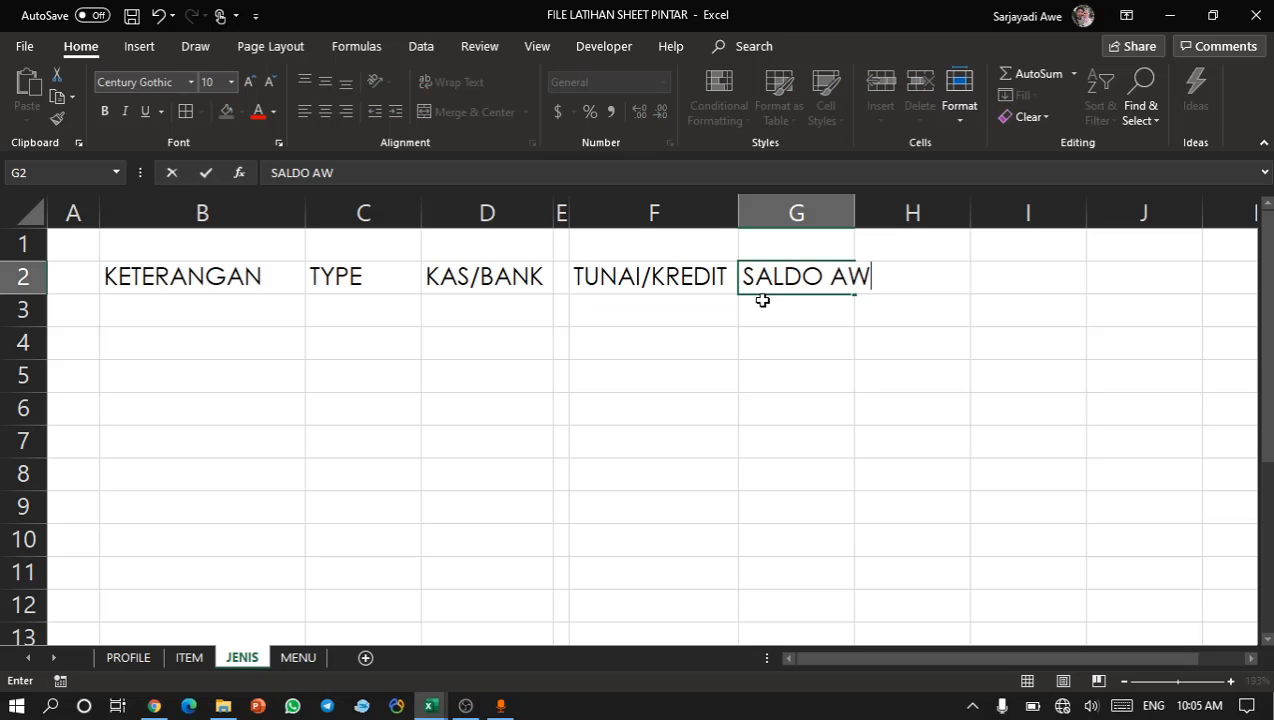
{"action": "type", "text": "AL"}
{"action": "key", "text": "Return"}
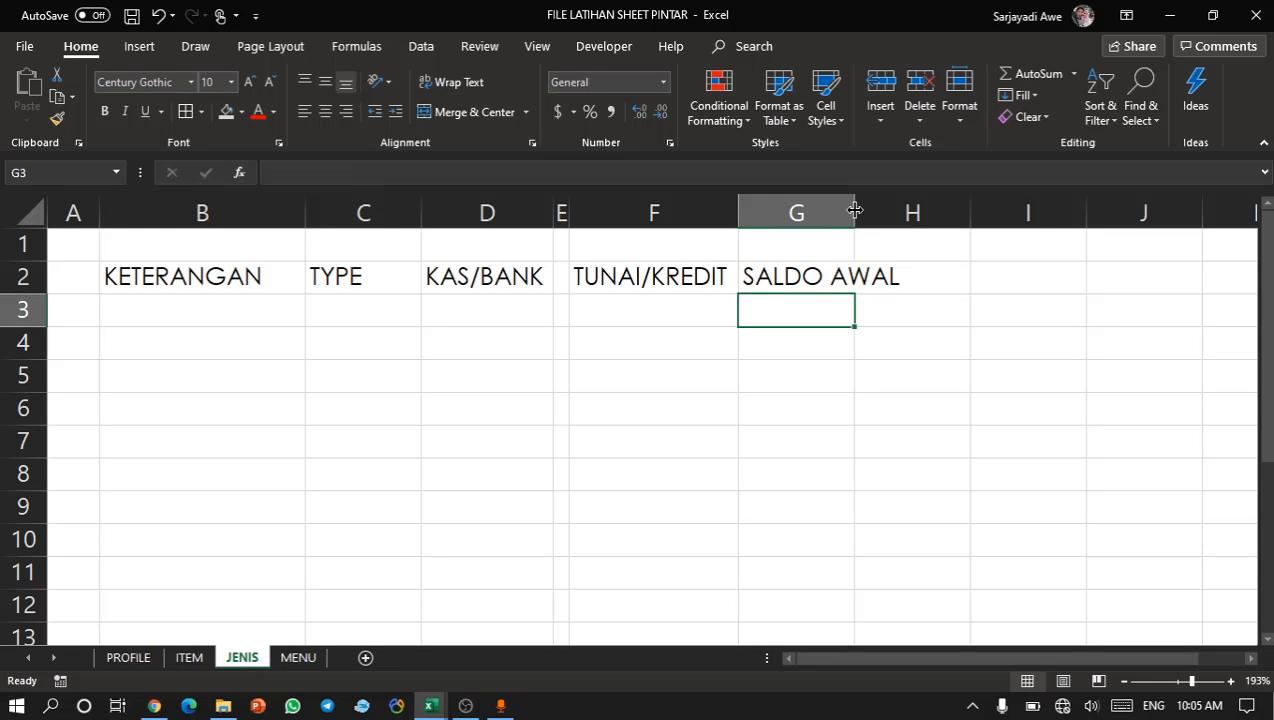
{"action": "left_click_drag", "start_coordinate": [853, 212], "coordinate": [916, 208]}
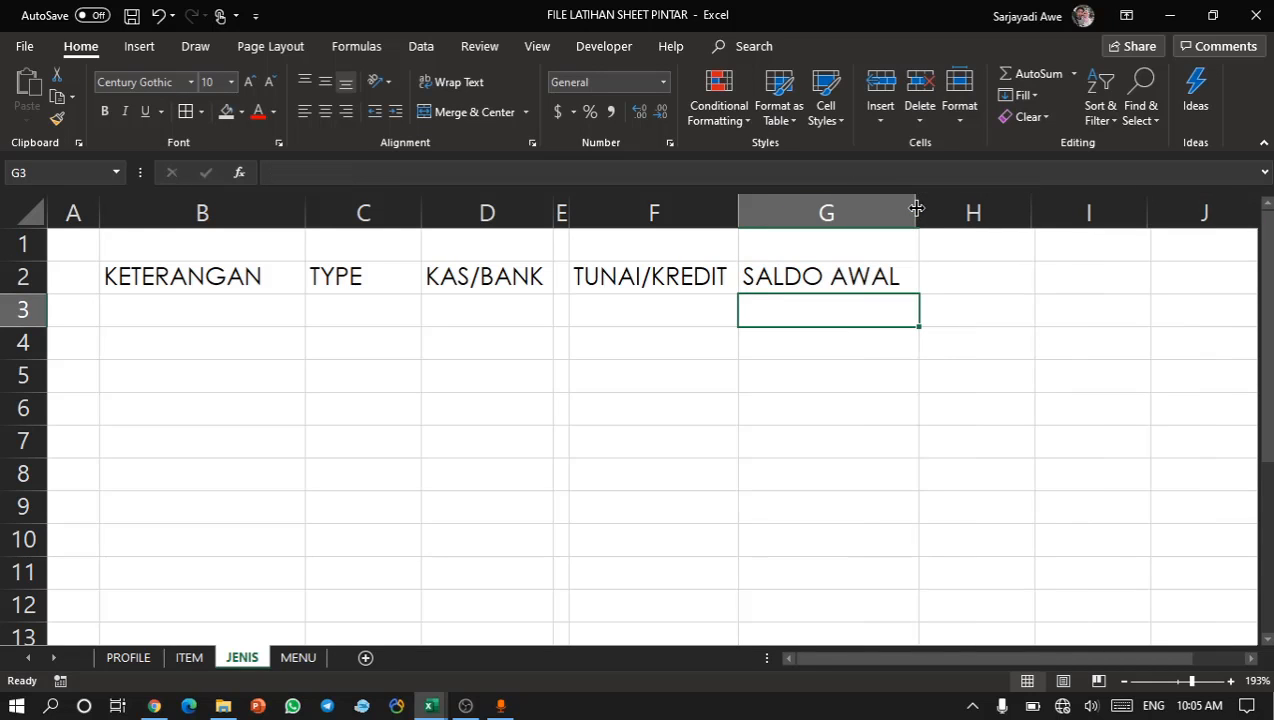
Apply light grey outline and inside borders to the KETERANGAN, TYPE and KAS/BANK table in B2:D15.
{"action": "left_click", "coordinate": [637, 341]}
{"action": "left_click", "coordinate": [232, 331]}
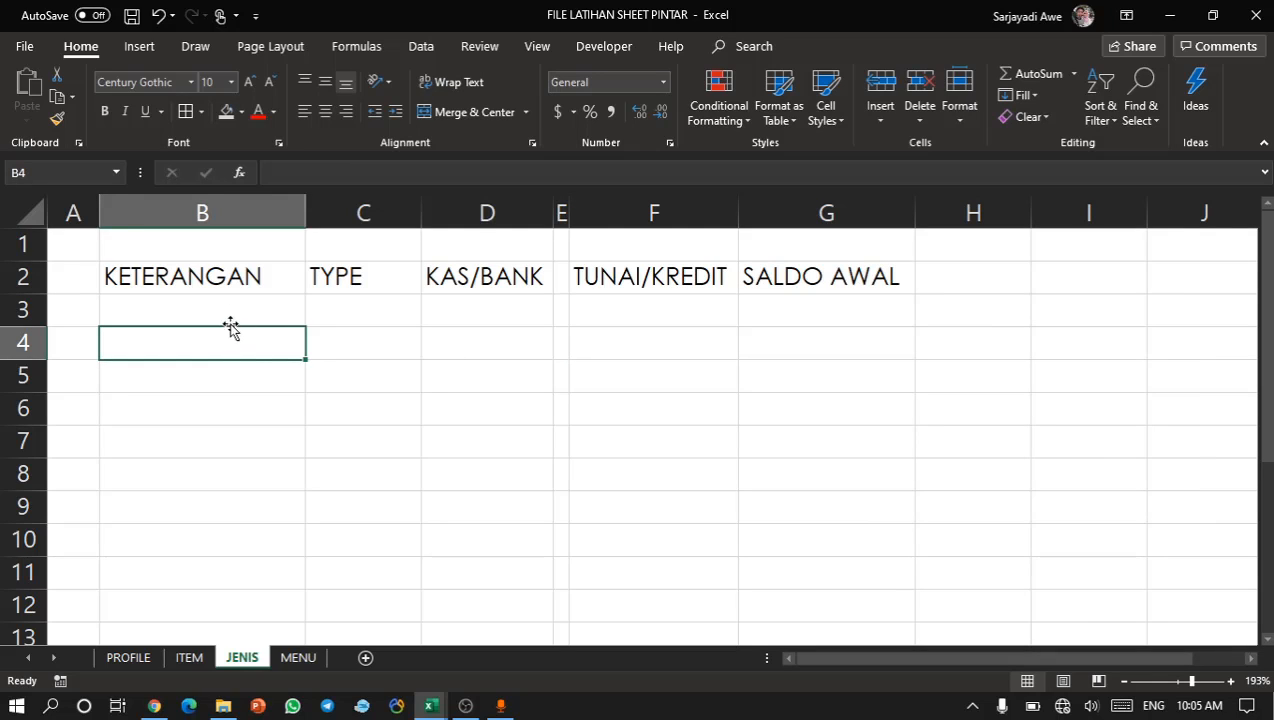
{"action": "left_click", "coordinate": [199, 285]}
{"action": "key", "text": "shift+Right"}
{"action": "key", "text": "shift+Right"}
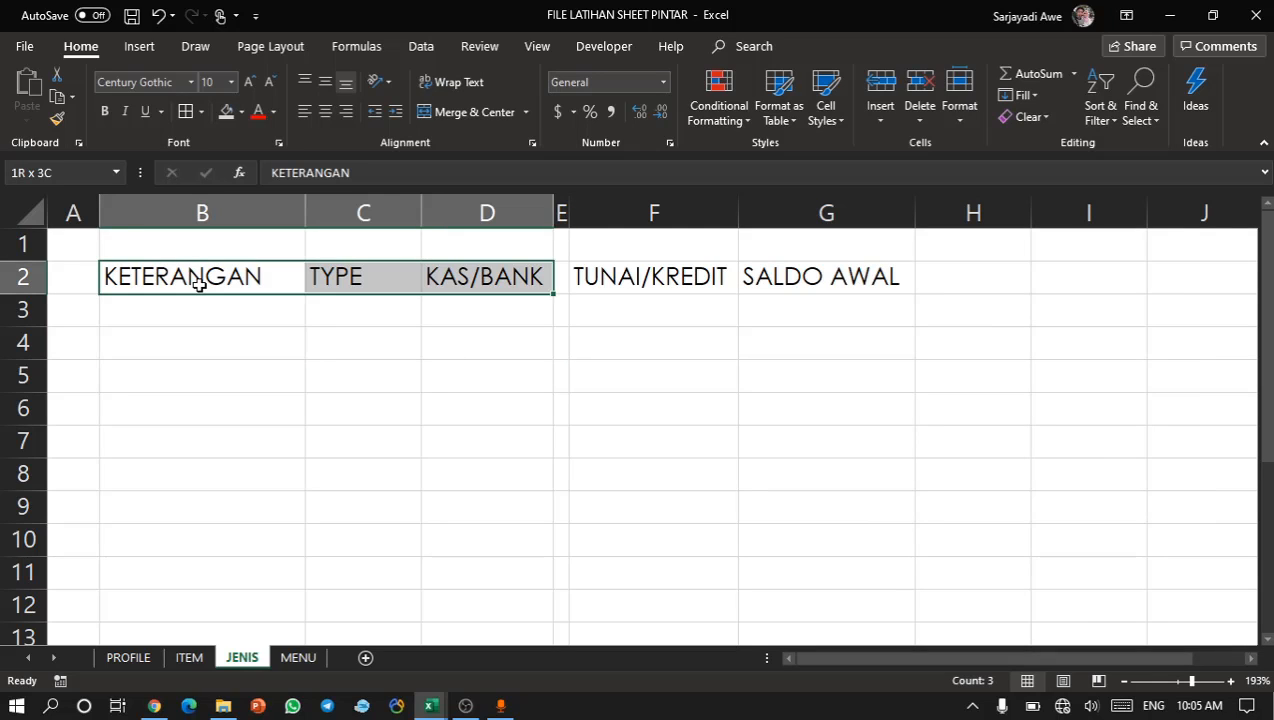
{"action": "key", "text": "shift+Right"}
{"action": "key", "text": "shift+Left"}
{"action": "key", "text": "shift+Up"}
{"action": "key", "text": "shift+Down"}
{"action": "key", "text": "shift+Down"}
{"action": "key", "text": "shift+Down"}
{"action": "key", "text": "shift+Down"}
{"action": "key", "text": "shift+Down"}
{"action": "key", "text": "shift+Down"}
{"action": "key", "text": "shift+Down"}
{"action": "key", "text": "shift+Down"}
{"action": "key", "text": "shift+Down"}
{"action": "key", "text": "shift+Down"}
{"action": "key", "text": "shift+Down"}
{"action": "key", "text": "shift+Down"}
{"action": "key", "text": "shift+Down"}
{"action": "key", "text": "shift+Down"}
{"action": "key", "text": "shift+Down"}
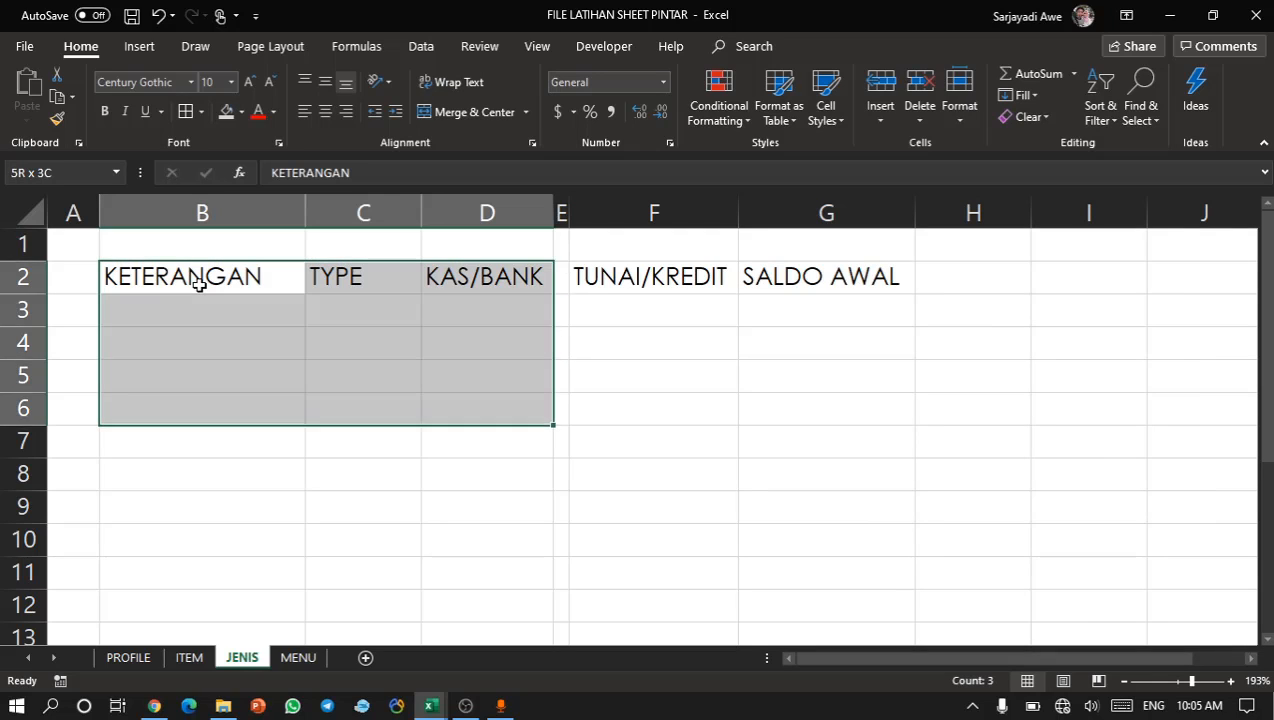
{"action": "key", "text": "shift+Up"}
{"action": "key", "text": "shift+Up"}
{"action": "key", "text": "shift+Down"}
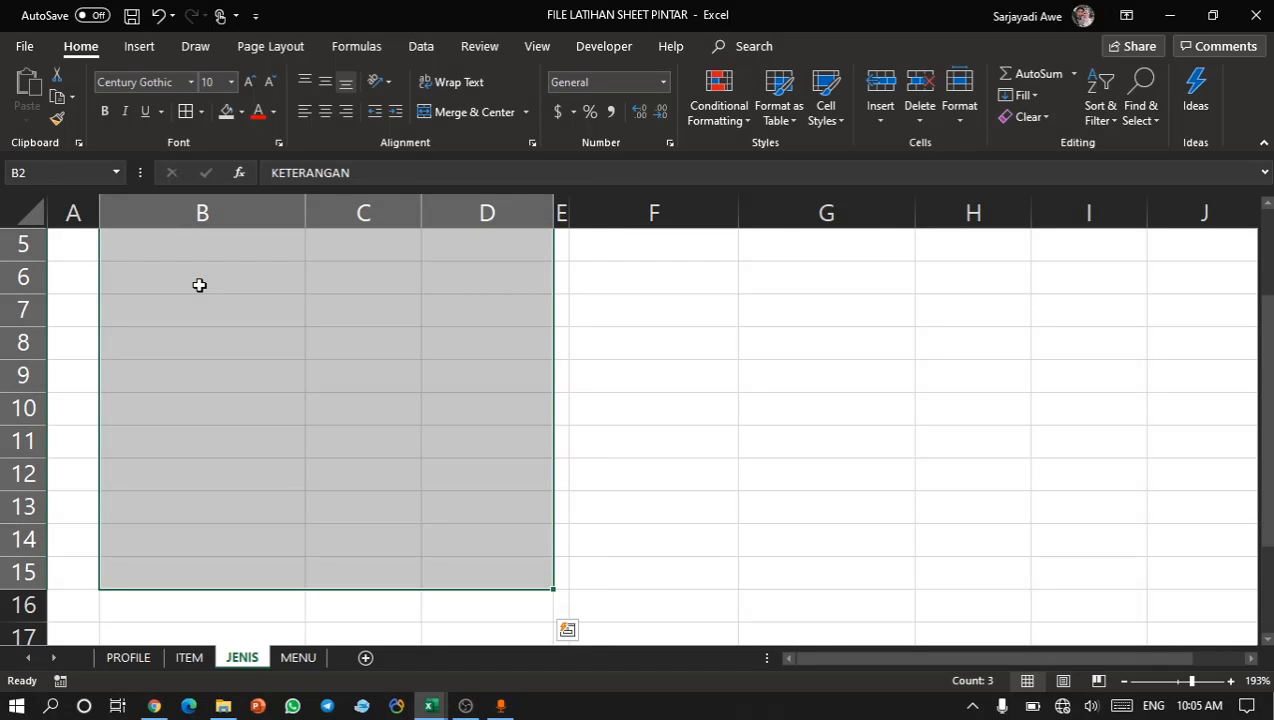
{"action": "scroll", "coordinate": [314, 374], "scroll_direction": "up", "scroll_amount": 2}
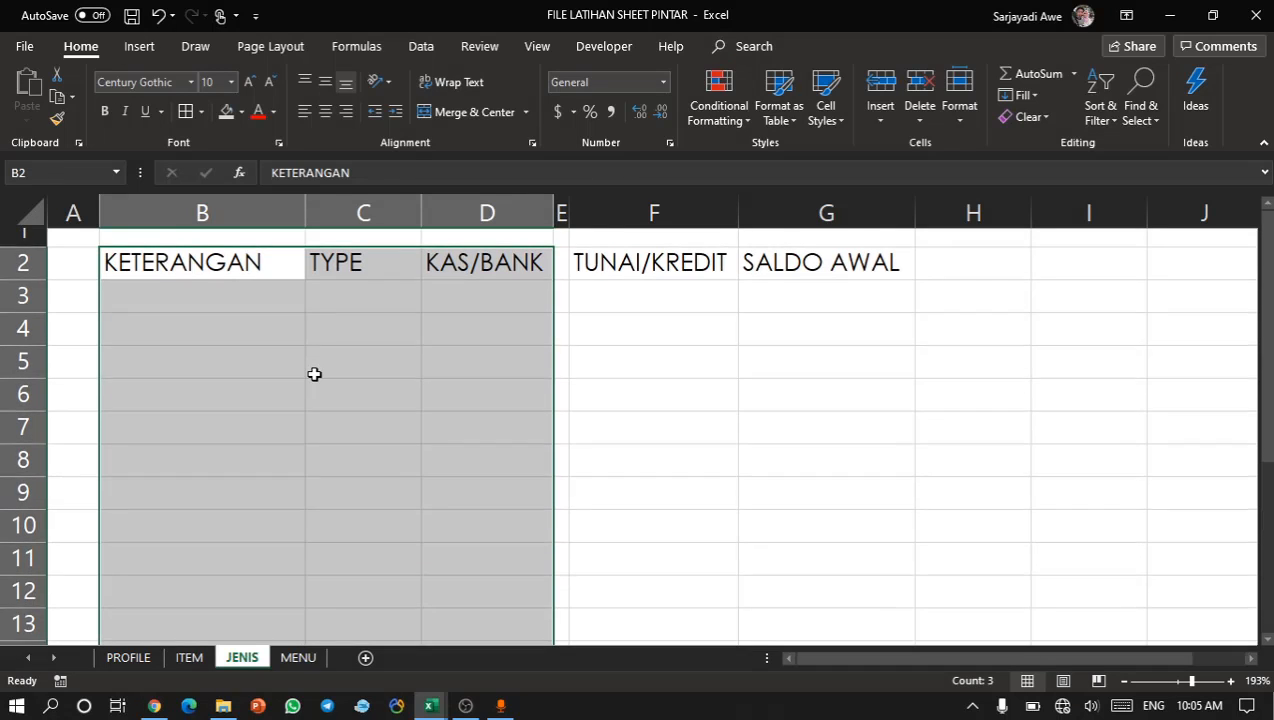
{"action": "left_click", "coordinate": [201, 111]}
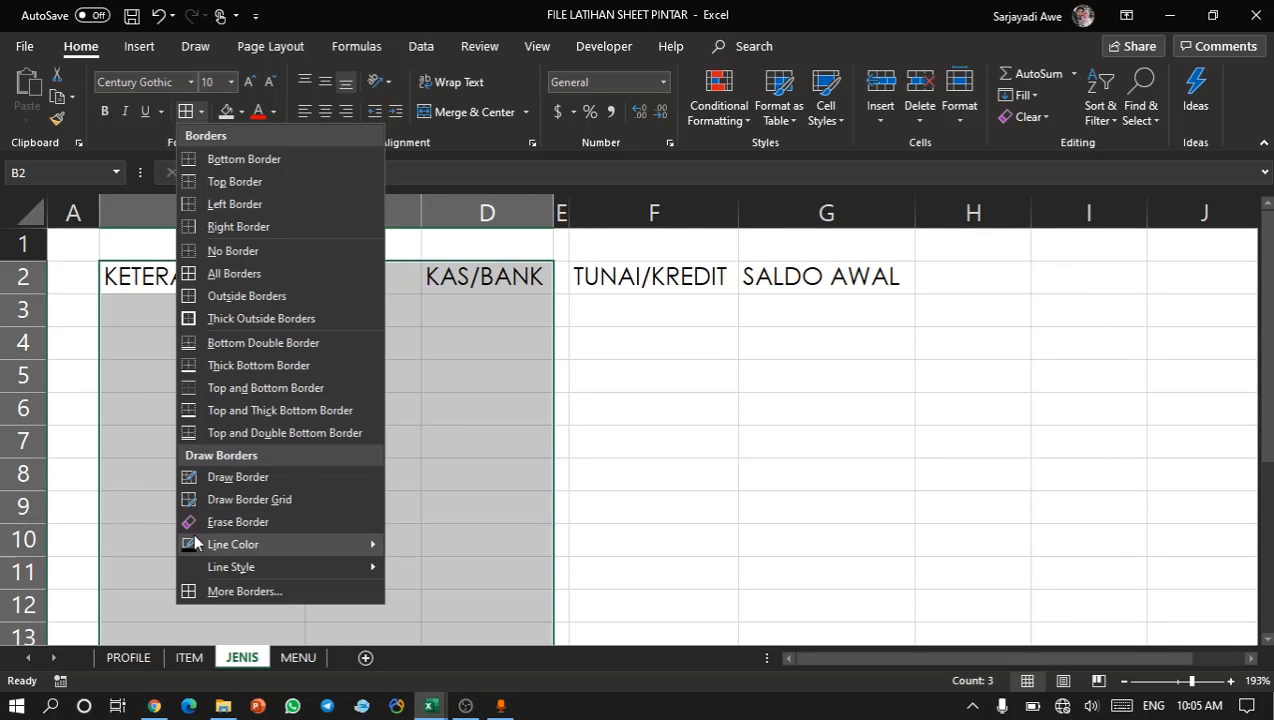
{"action": "left_click", "coordinate": [202, 588]}
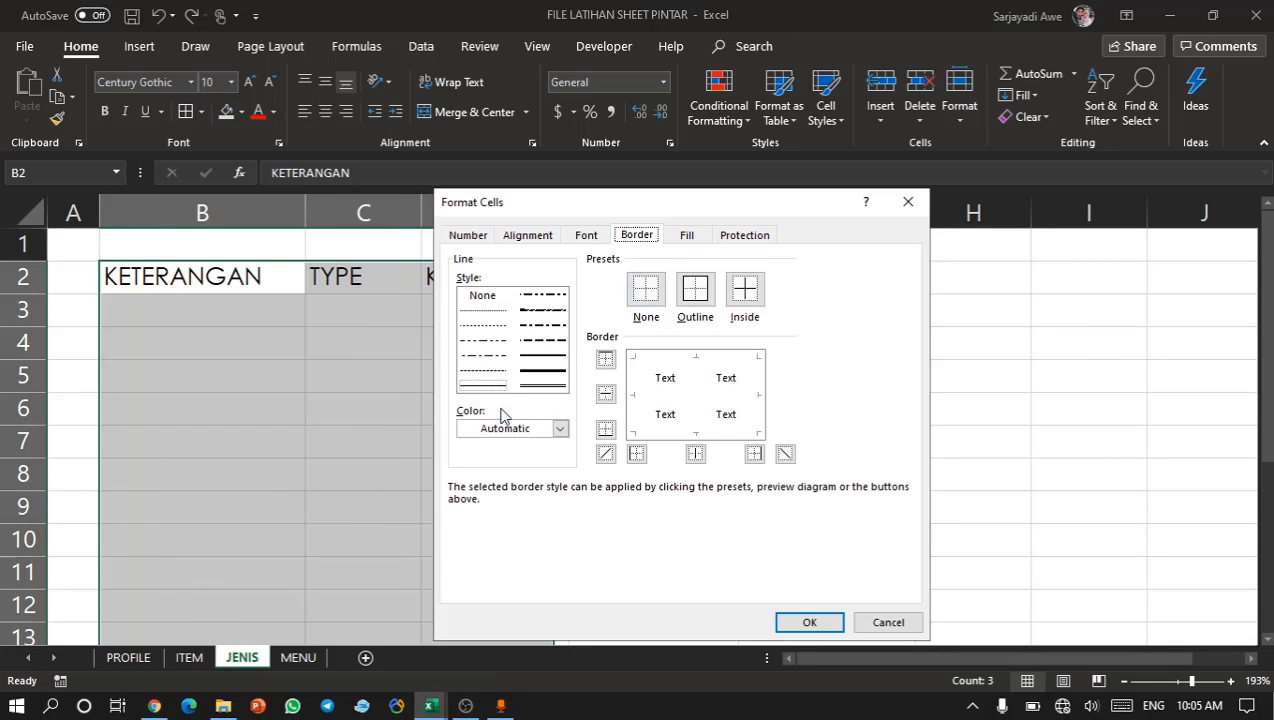
{"action": "left_click", "coordinate": [496, 431]}
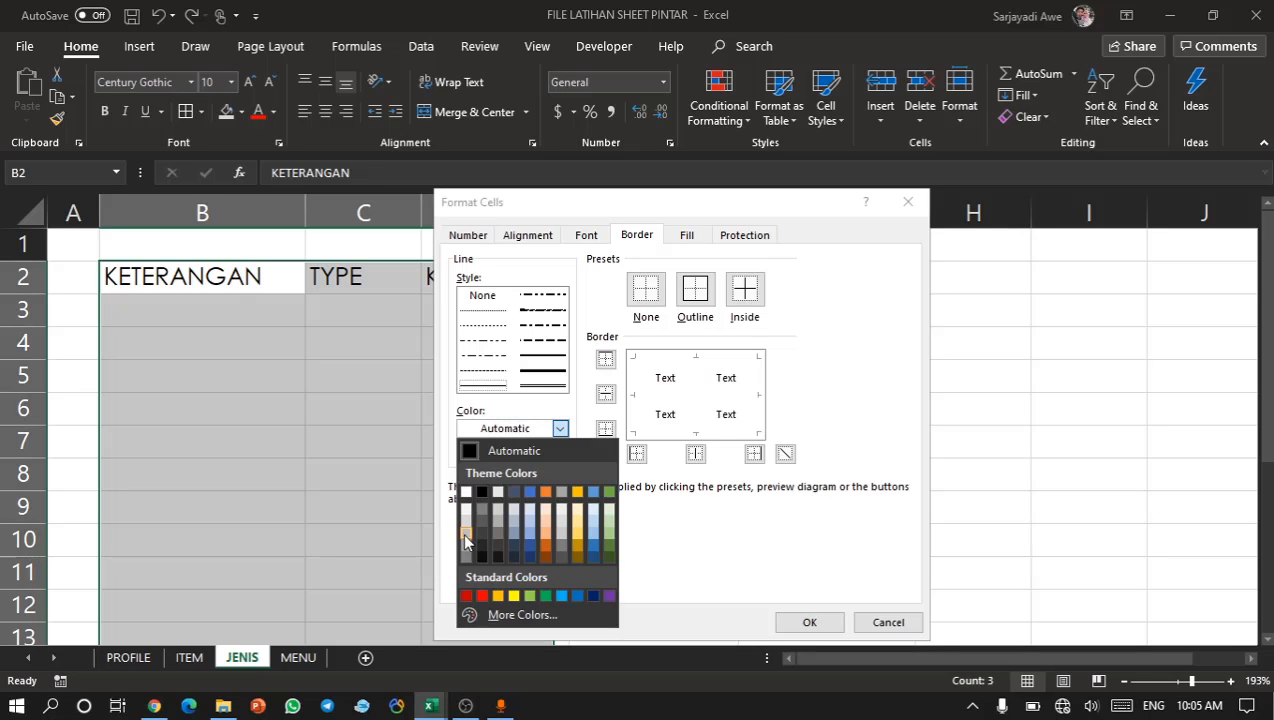
{"action": "left_click", "coordinate": [465, 536]}
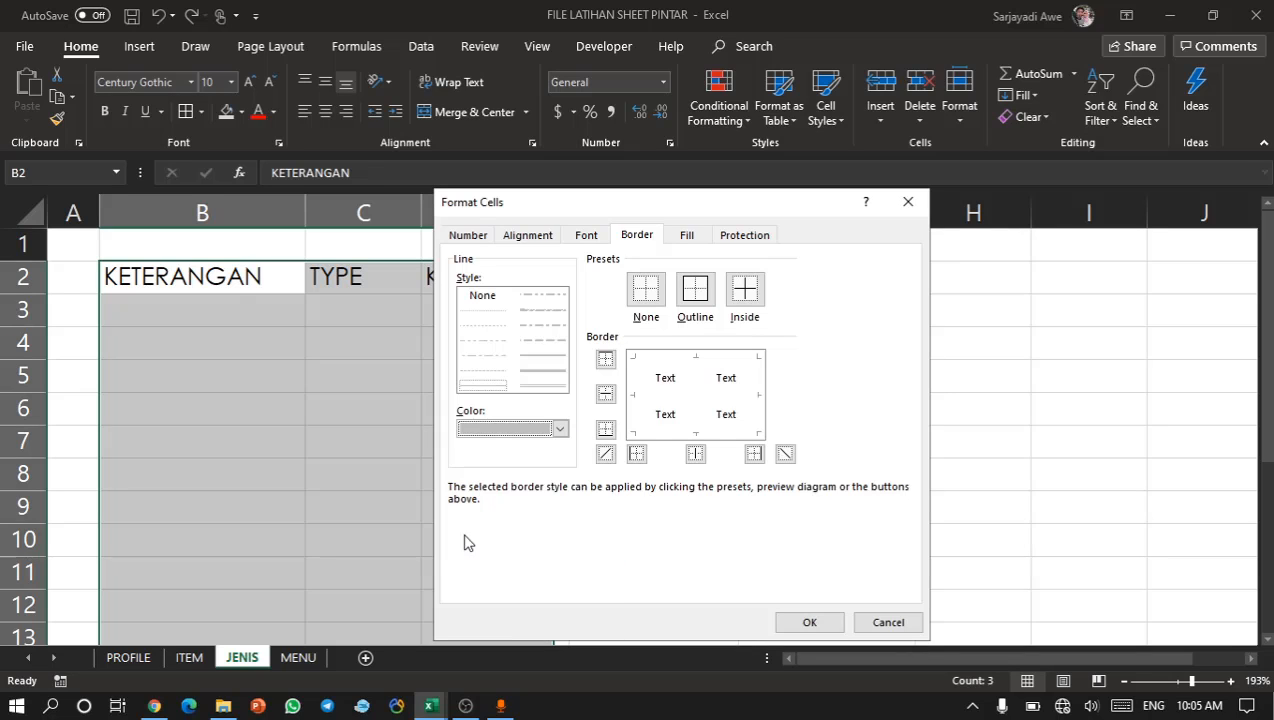
{"action": "left_click", "coordinate": [694, 289]}
{"action": "left_click", "coordinate": [742, 298]}
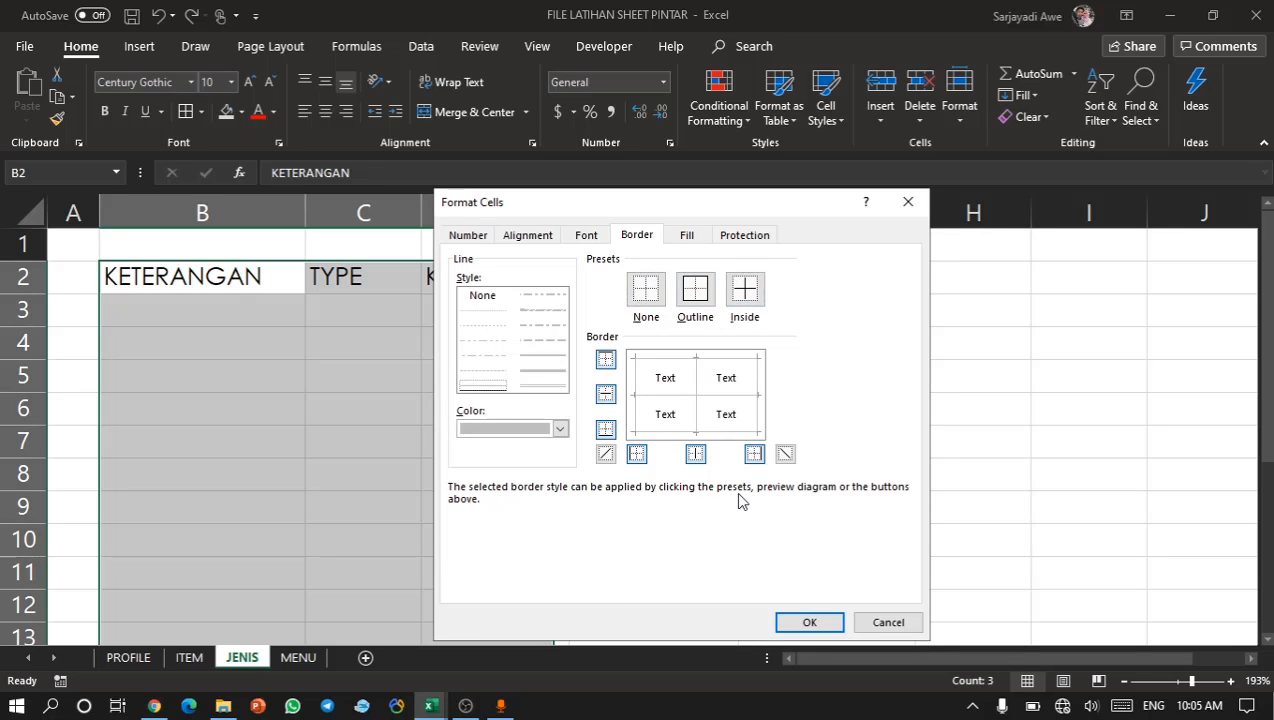
{"action": "left_click", "coordinate": [808, 621]}
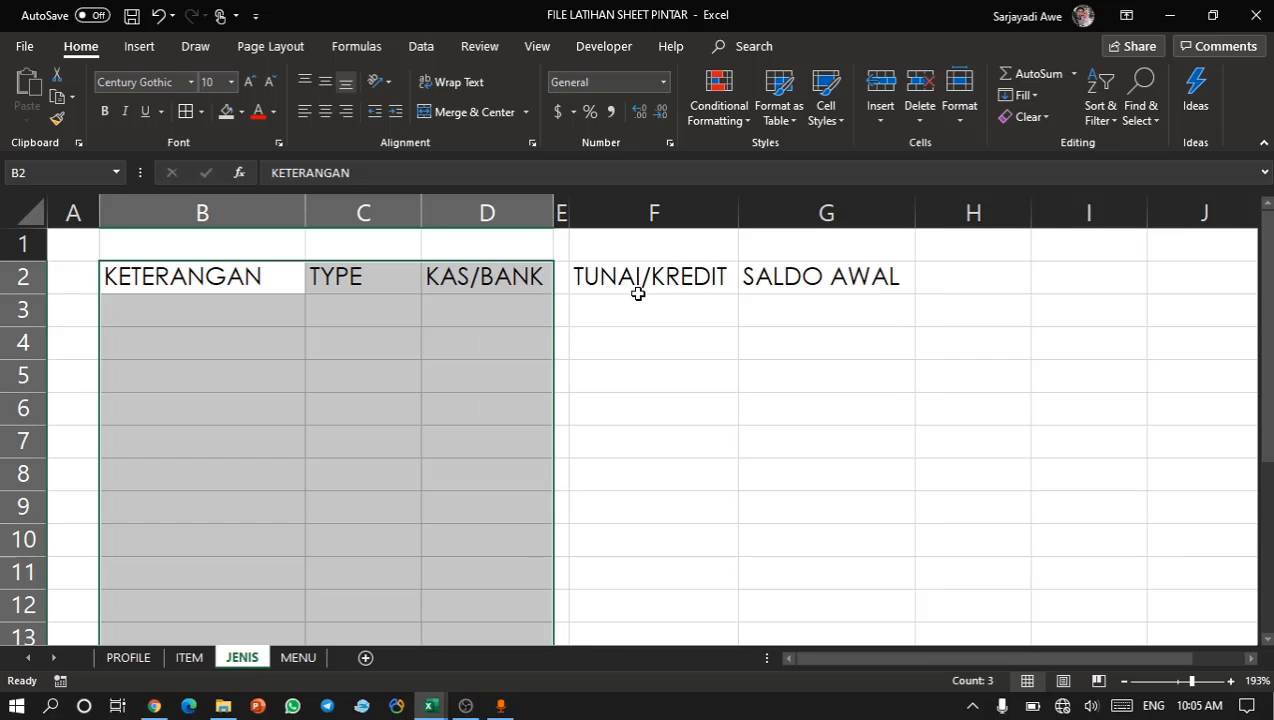
Select the TUNAI/KREDIT and SALDO AWAL range F2:G15 and hide the gridlines on the JENIS sheet.
{"action": "left_click", "coordinate": [634, 287]}
{"action": "left_click_drag", "start_coordinate": [634, 287], "coordinate": [788, 606]}
{"action": "left_click", "coordinate": [537, 46]}
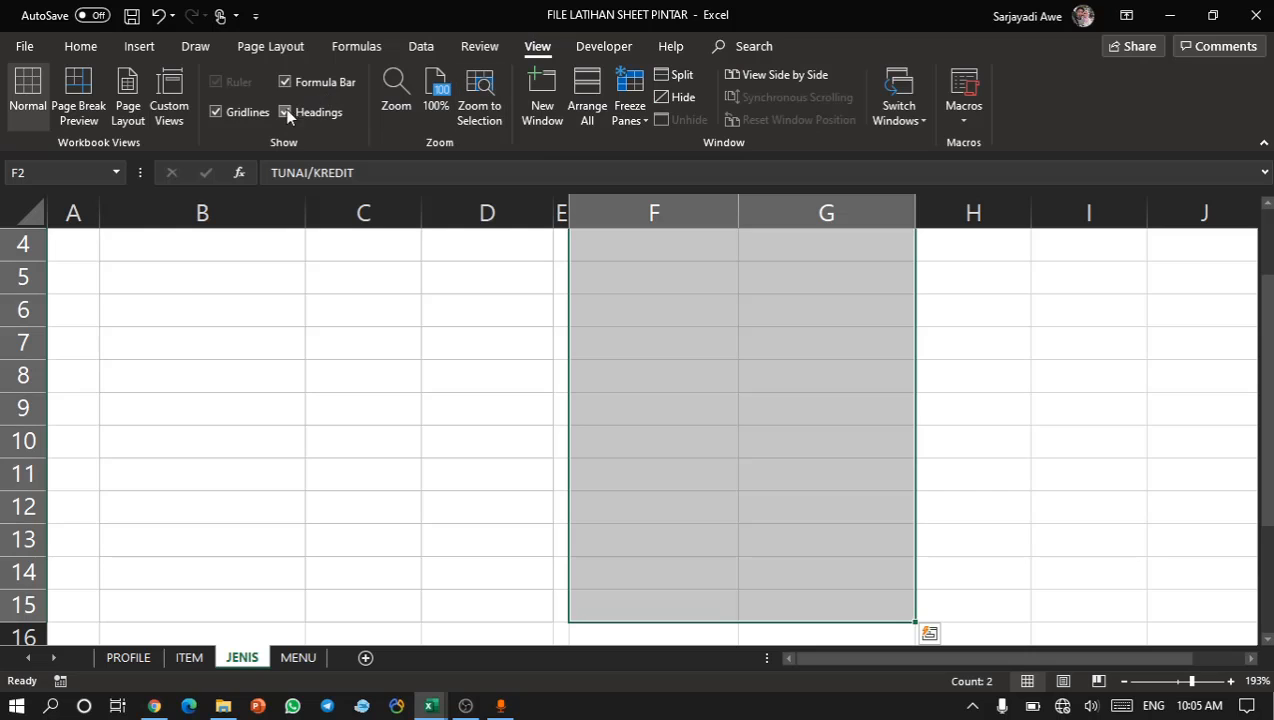
{"action": "left_click", "coordinate": [236, 116]}
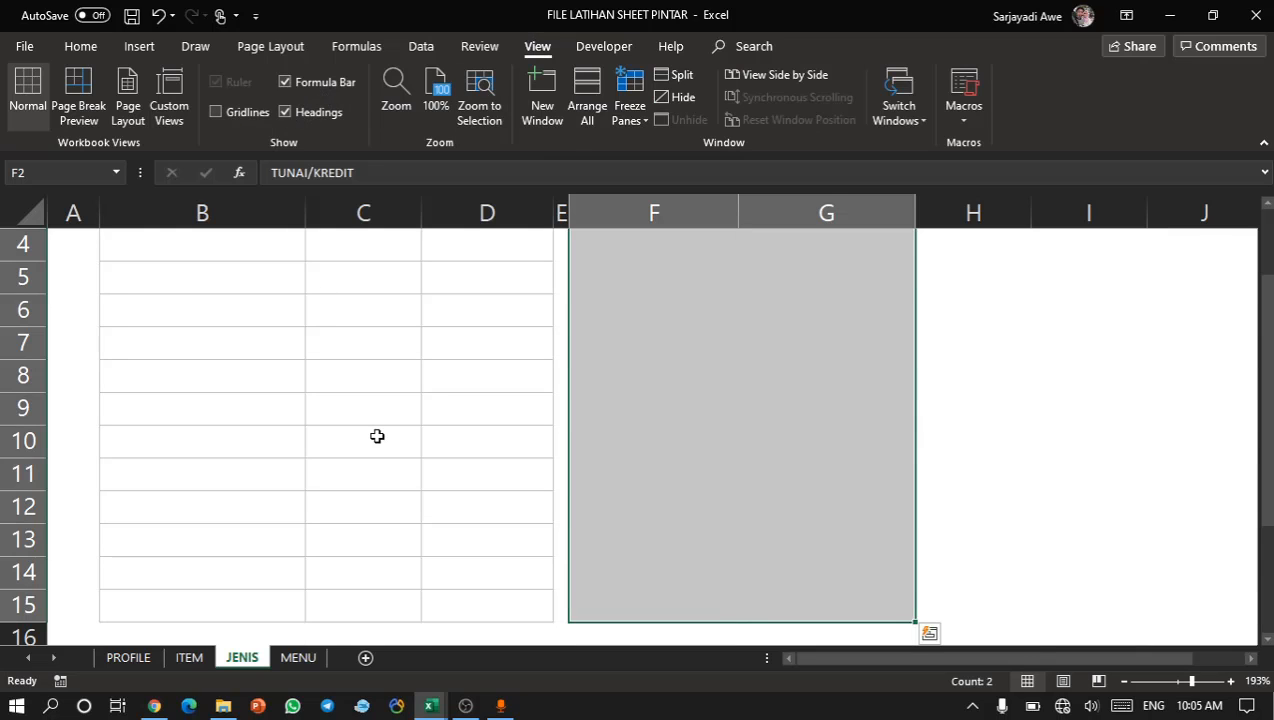
{"action": "scroll", "coordinate": [377, 436], "scroll_direction": "down", "scroll_amount": 1}
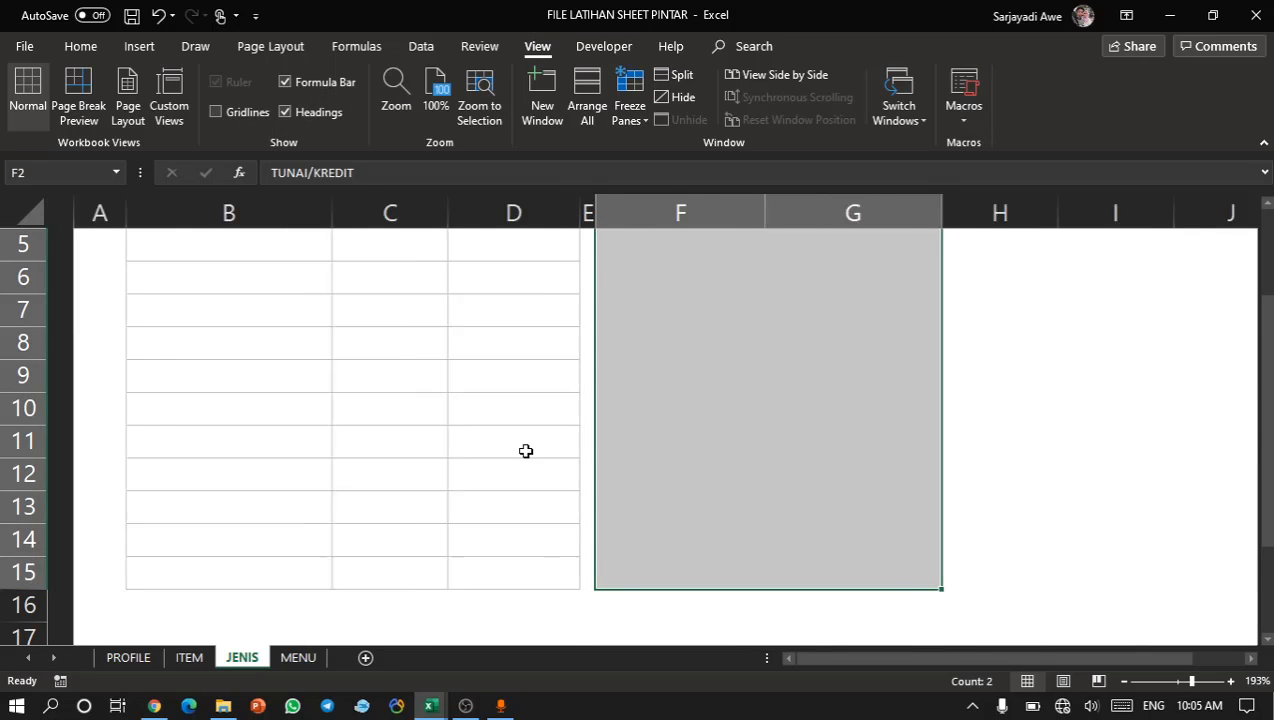
{"action": "scroll", "coordinate": [526, 451], "scroll_direction": "up", "scroll_amount": 2}
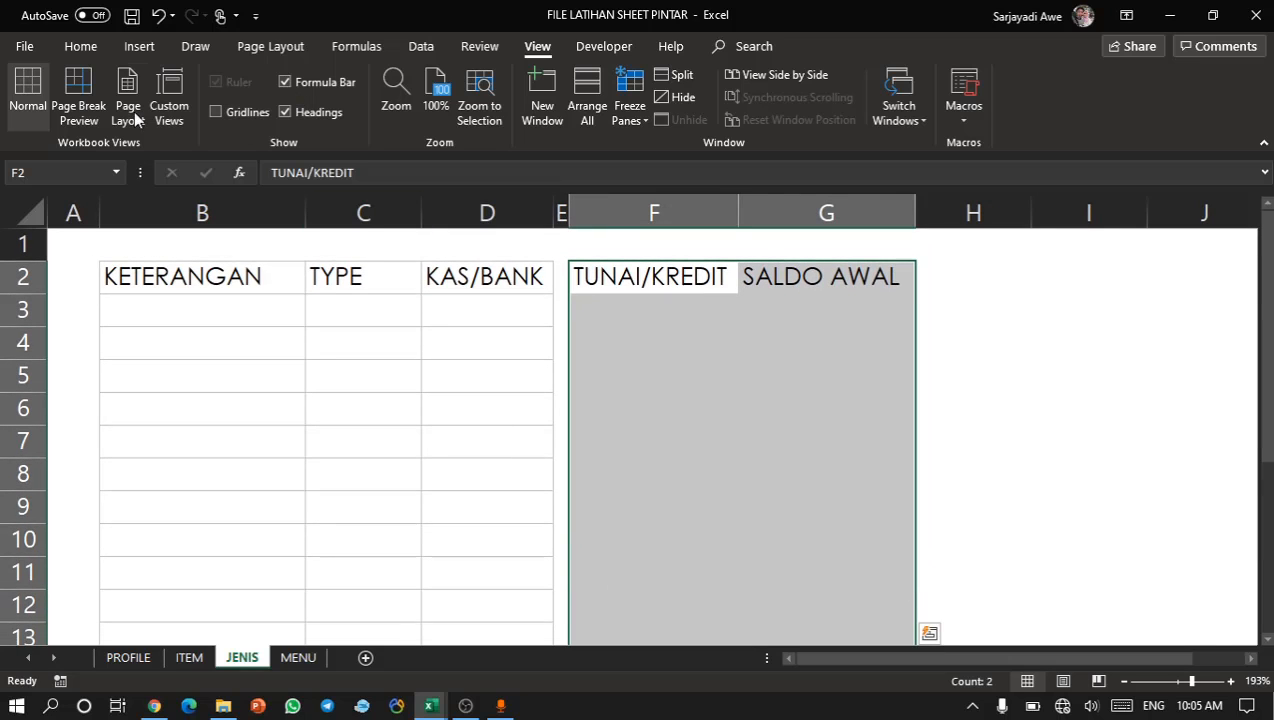
Apply the same light grey outline and inside borders to the selected range F2:G15.
{"action": "left_click", "coordinate": [80, 46]}
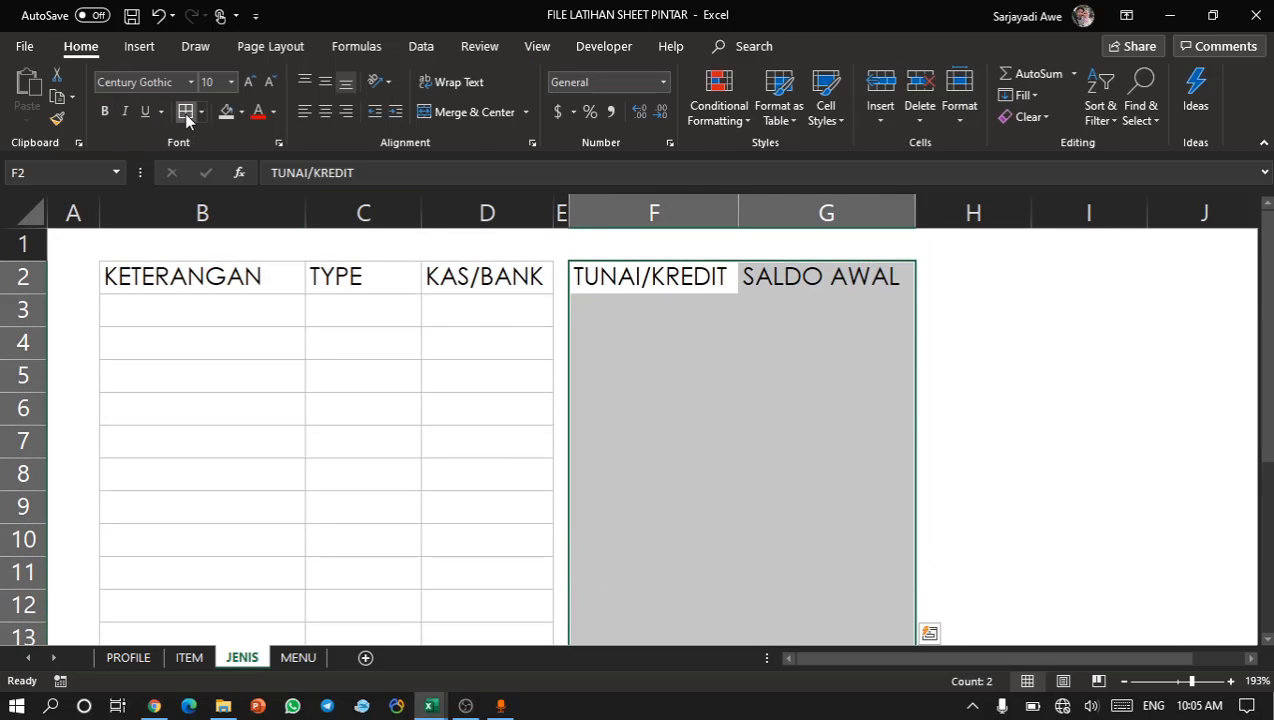
{"action": "left_click", "coordinate": [186, 113]}
{"action": "left_click", "coordinate": [546, 430]}
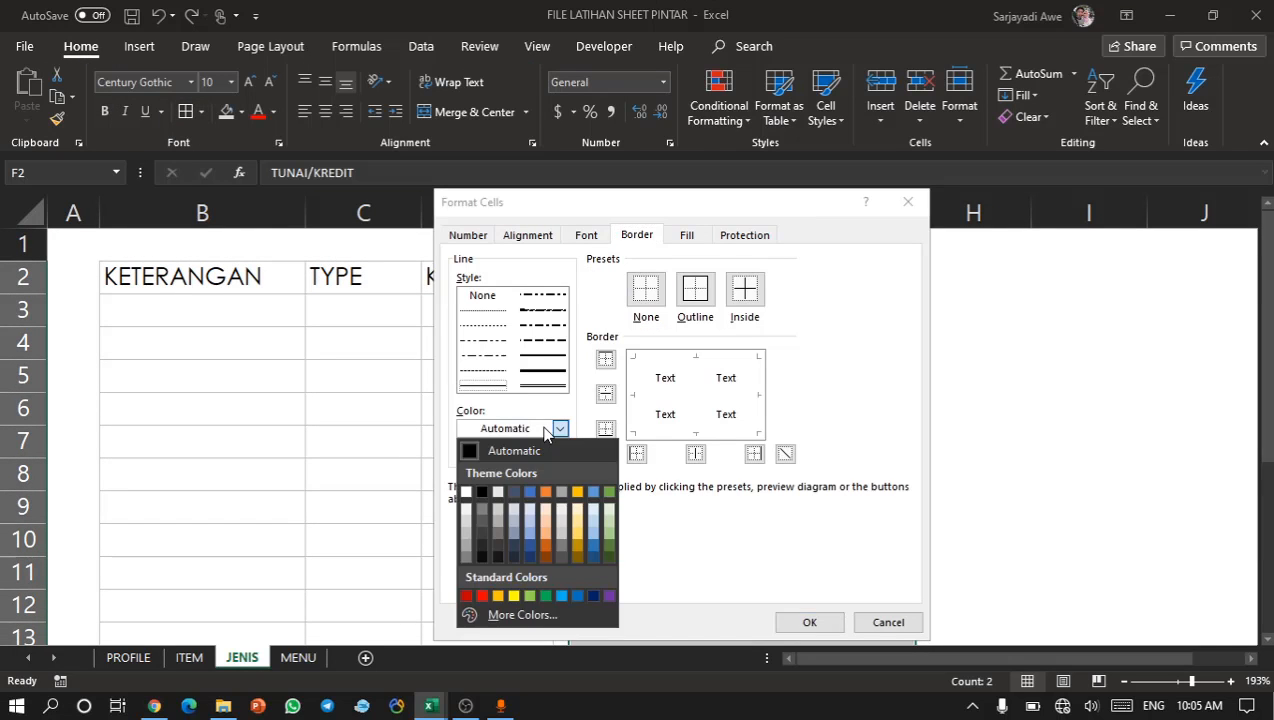
{"action": "left_click", "coordinate": [464, 536]}
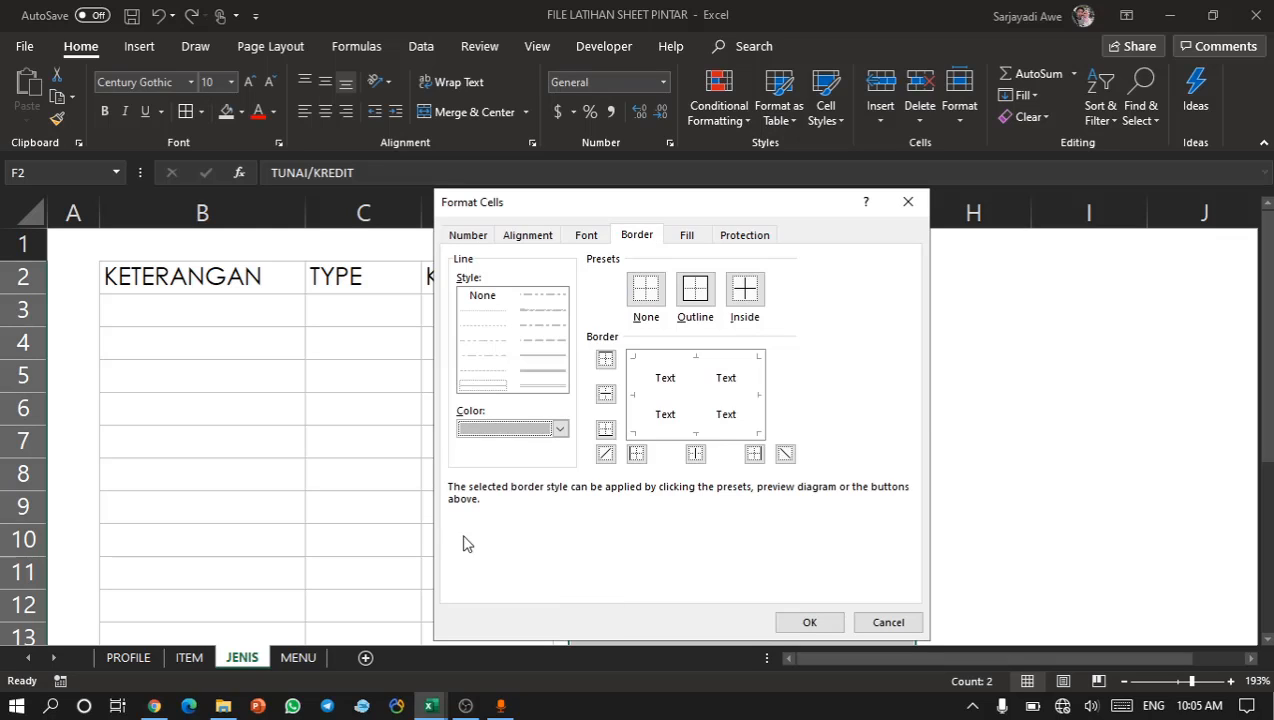
{"action": "left_click", "coordinate": [701, 315]}
{"action": "left_click", "coordinate": [745, 292]}
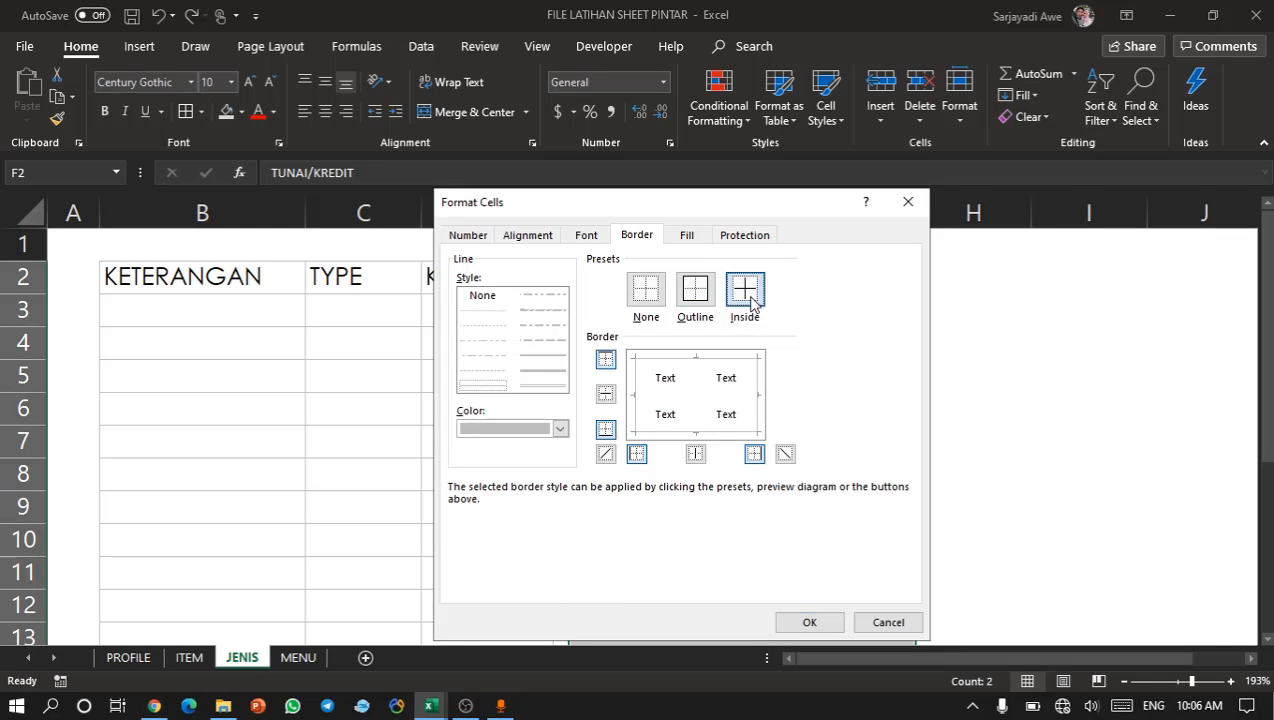
{"action": "left_click", "coordinate": [810, 621]}
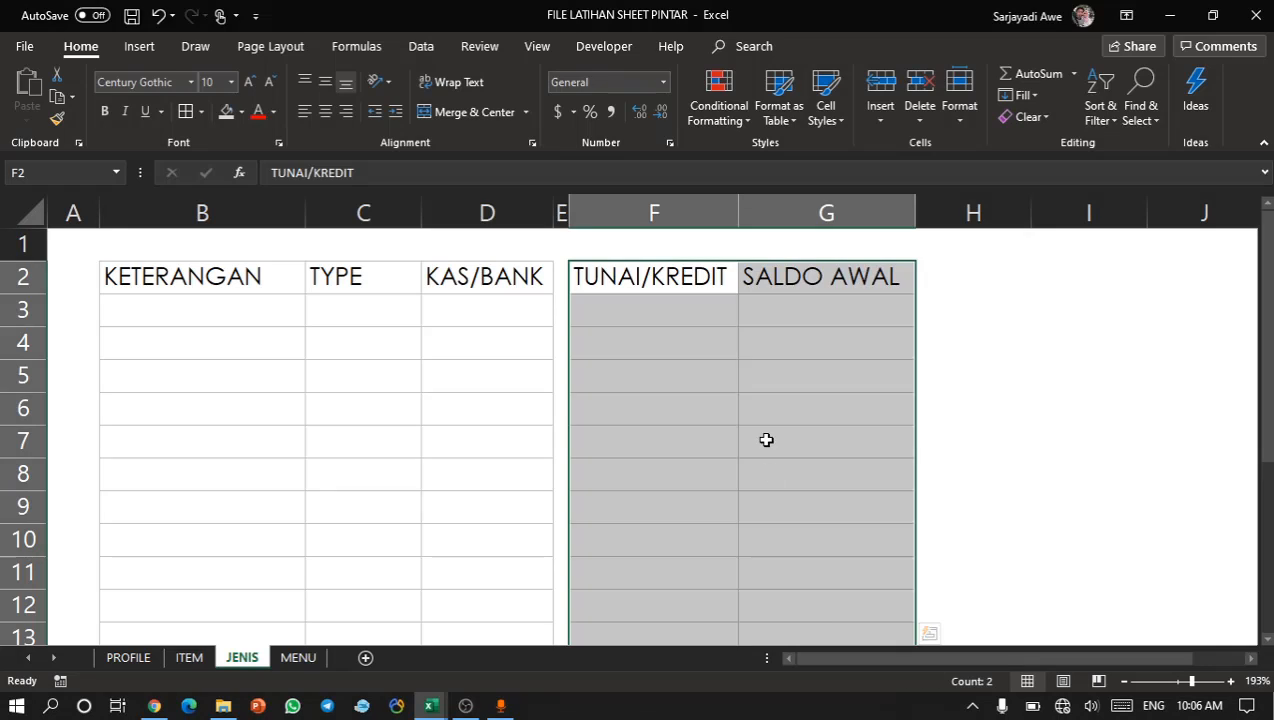
{"action": "left_click", "coordinate": [766, 440]}
Make the row 2 headings bold in both tables, B2:D2 and F2:G2.
{"action": "left_click", "coordinate": [199, 280]}
{"action": "key", "text": "shift+Right"}
{"action": "key", "text": "shift+Right"}
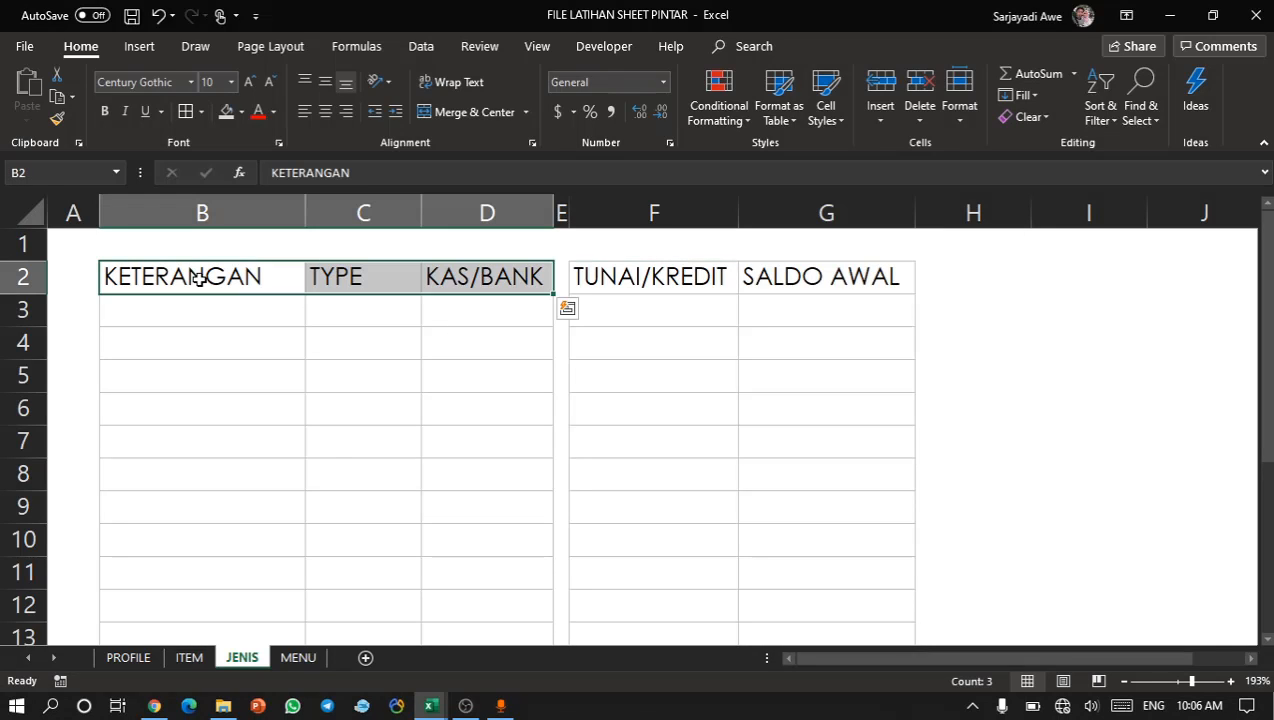
{"action": "key", "text": "ctrl+b"}
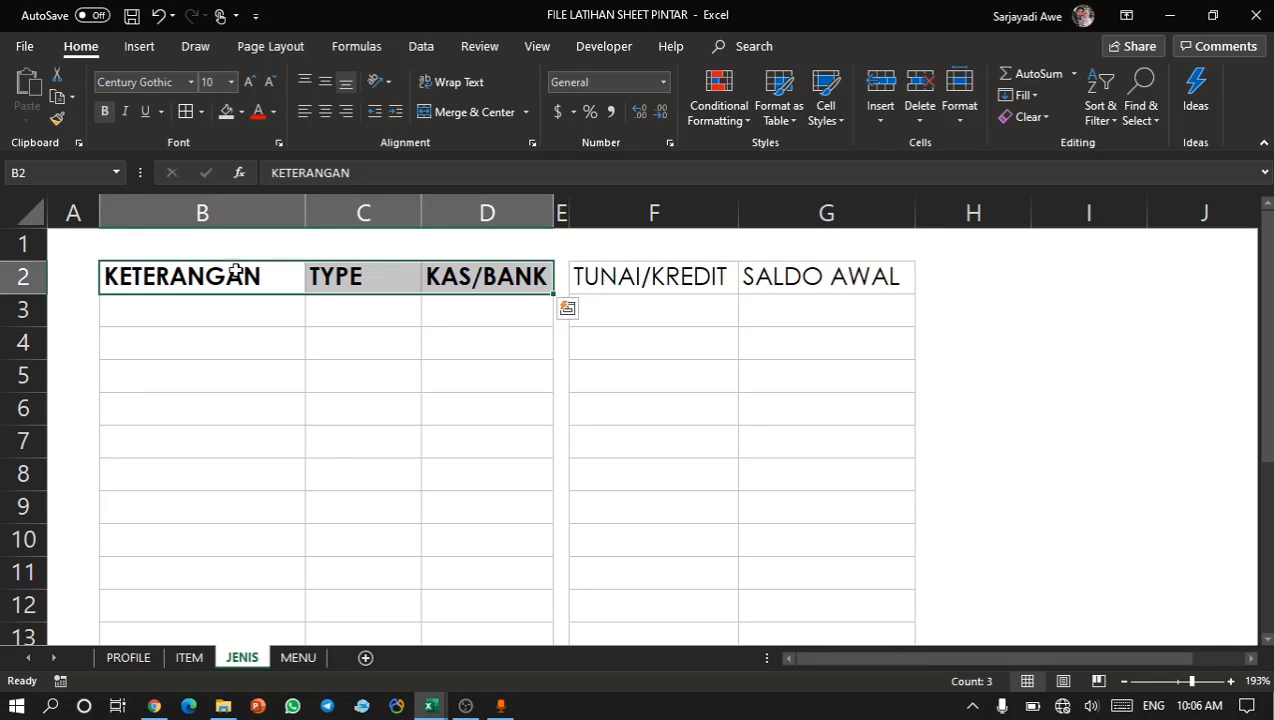
{"action": "left_click", "coordinate": [641, 280]}
{"action": "key", "text": "shift+Right"}
{"action": "key", "text": "ctrl+b"}
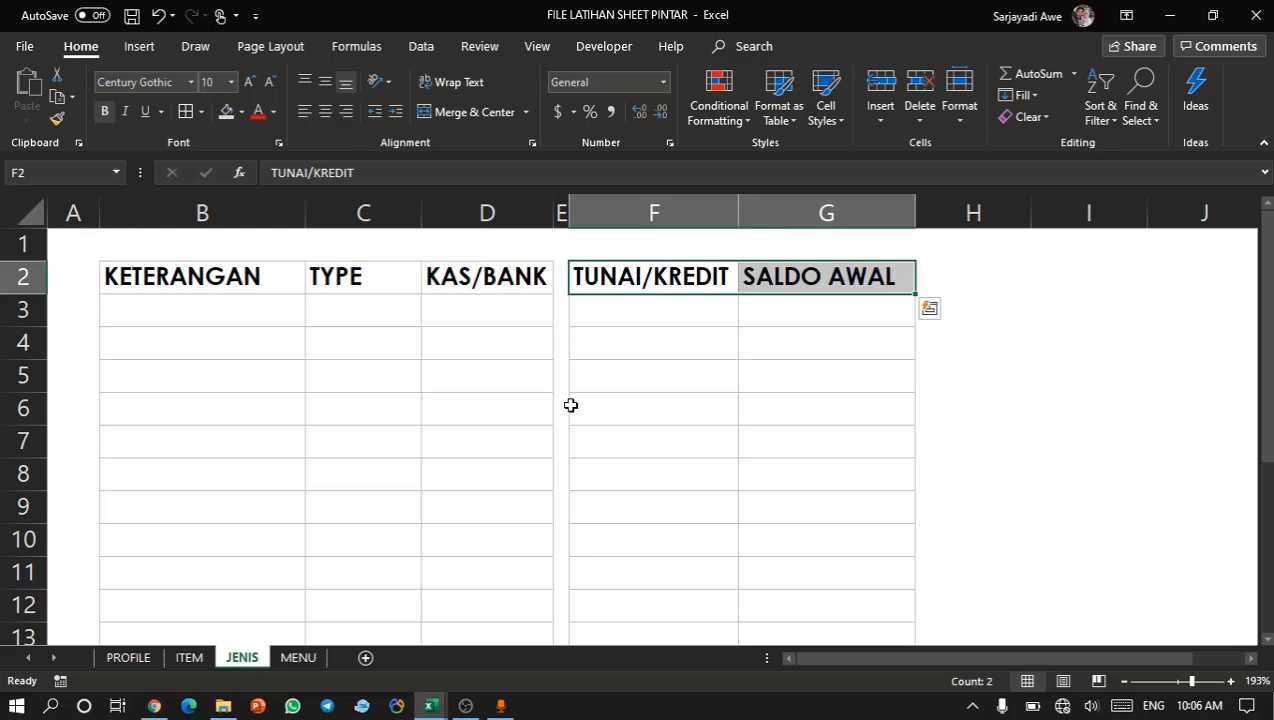
Select B3 as the destination, then switch to KONTROL STOK and copy its KETERANGAN entries from Saldo Awal to Beli Pulsa.
{"action": "left_click", "coordinate": [571, 405]}
{"action": "left_click", "coordinate": [233, 308]}
{"action": "key", "text": "alt+Tab"}
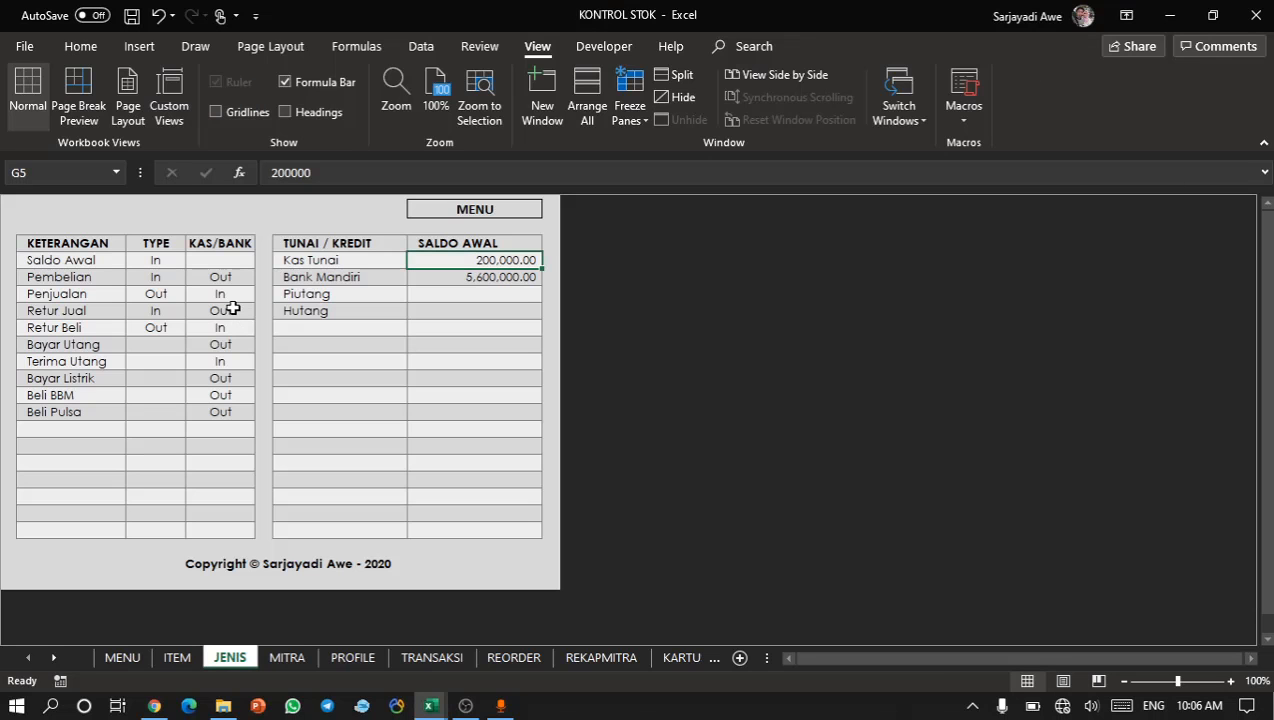
{"action": "left_click_drag", "start_coordinate": [88, 261], "coordinate": [101, 324]}
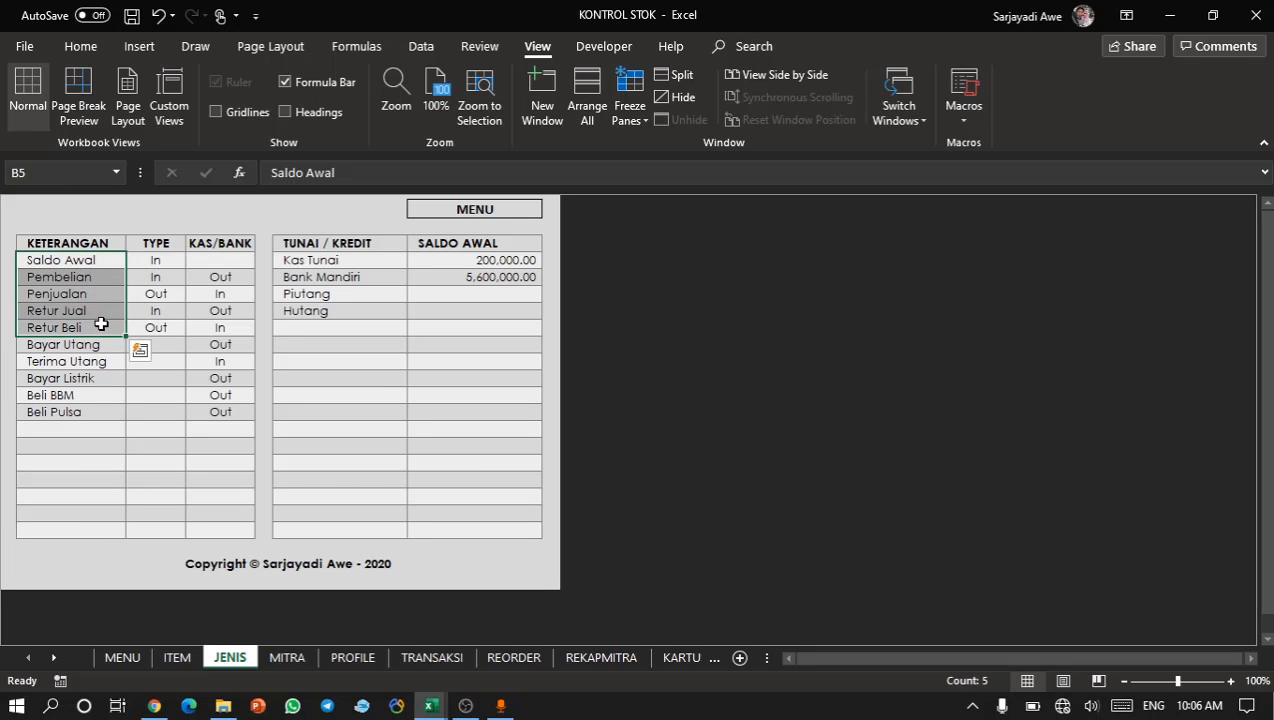
{"action": "key", "text": "shift+Down"}
{"action": "key", "text": "shift+Down"}
{"action": "key", "text": "shift+Down"}
{"action": "key", "text": "shift+Down"}
{"action": "key", "text": "shift+Down"}
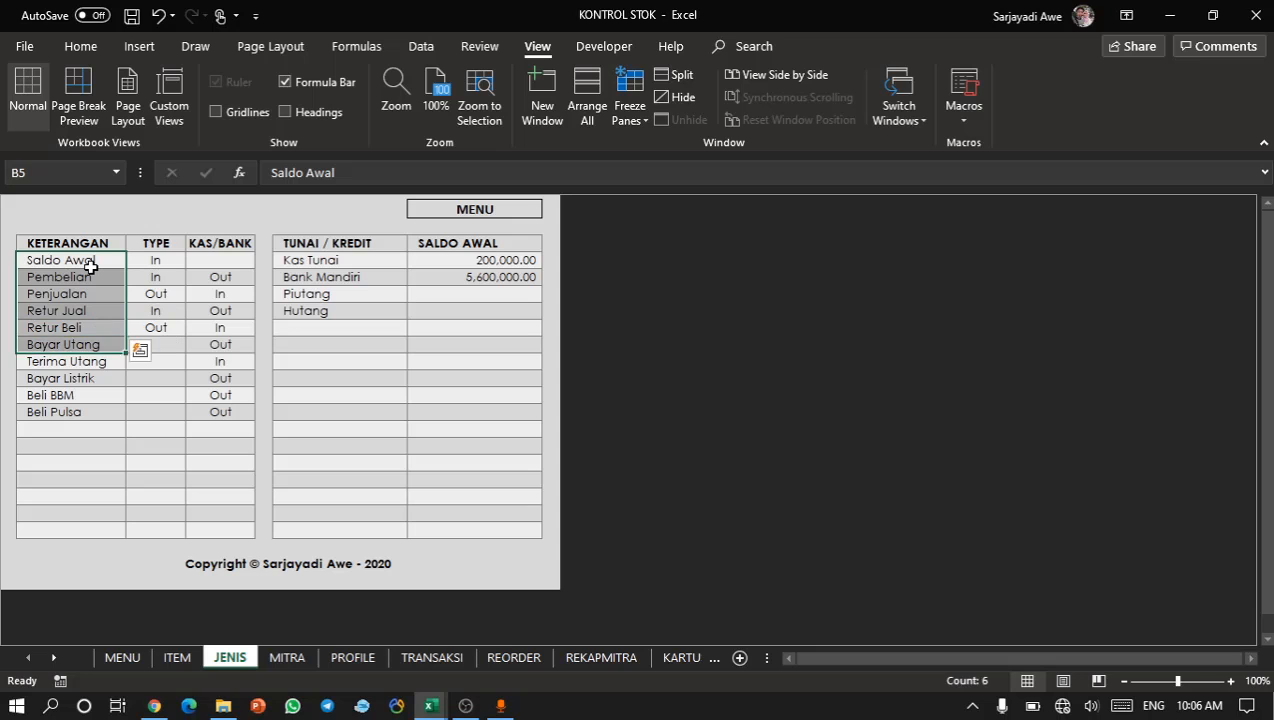
{"action": "key", "text": "ctrl+c"}
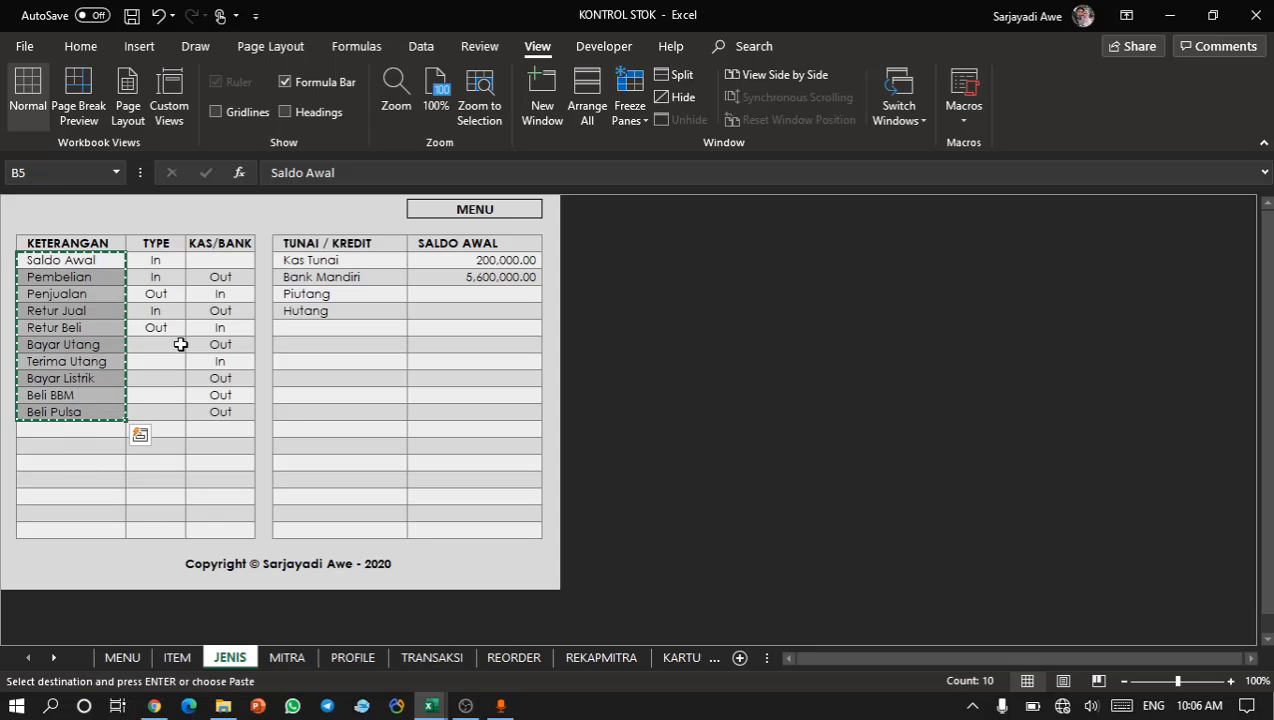
Return to FILE LATIHAN SHEET PINTAR and paste the copied entries from B3 downward as values only.
{"action": "key", "text": "alt+Tab"}
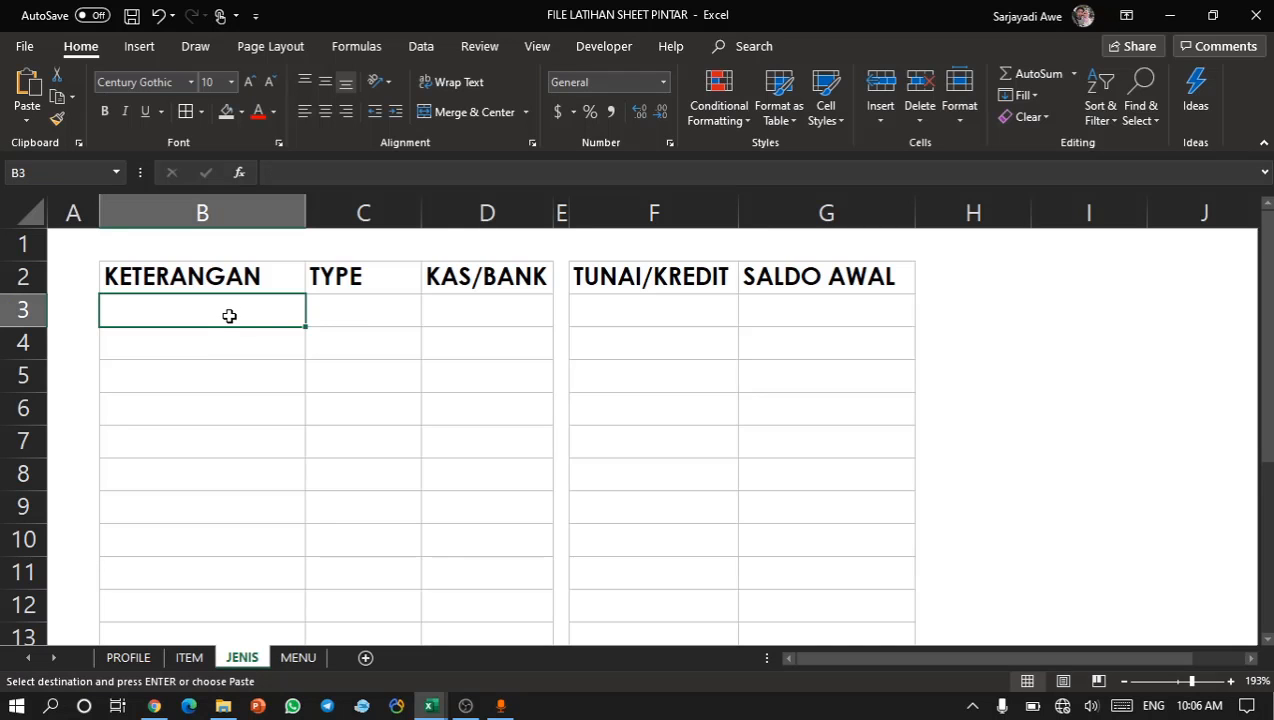
{"action": "key", "text": "ctrl+v"}
{"action": "key", "text": "ctrl"}
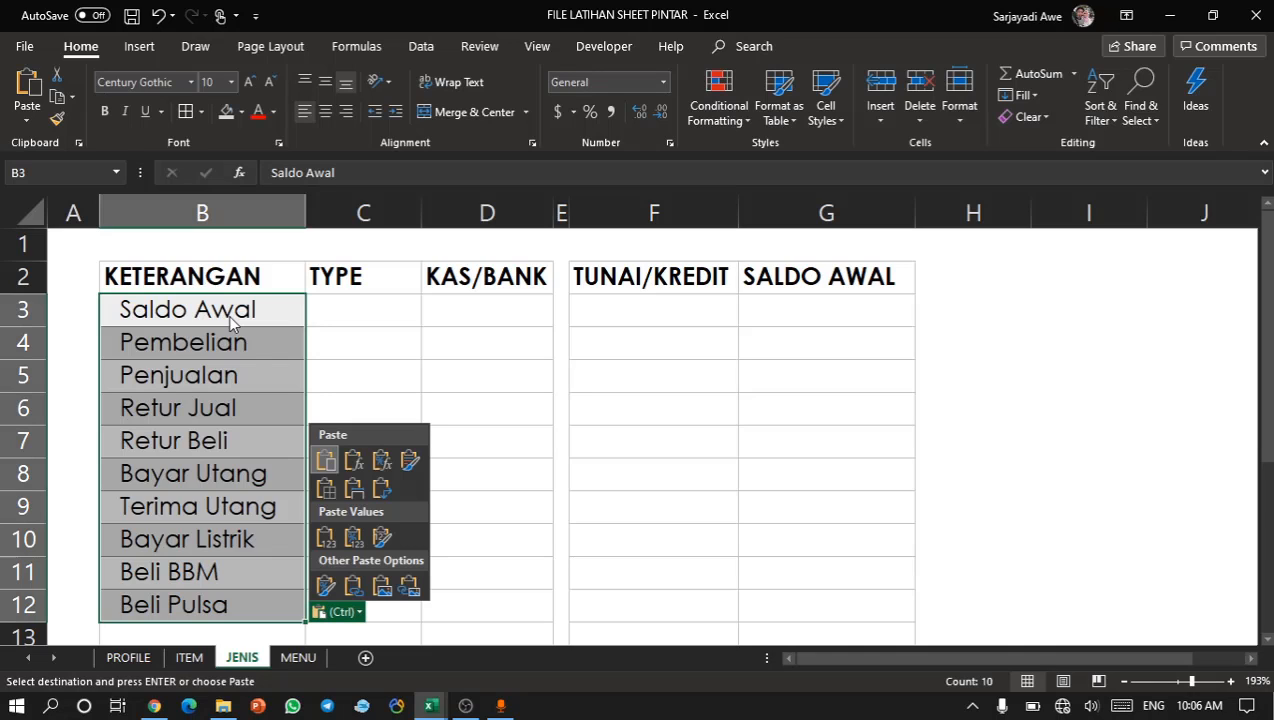
{"action": "left_click", "coordinate": [325, 538]}
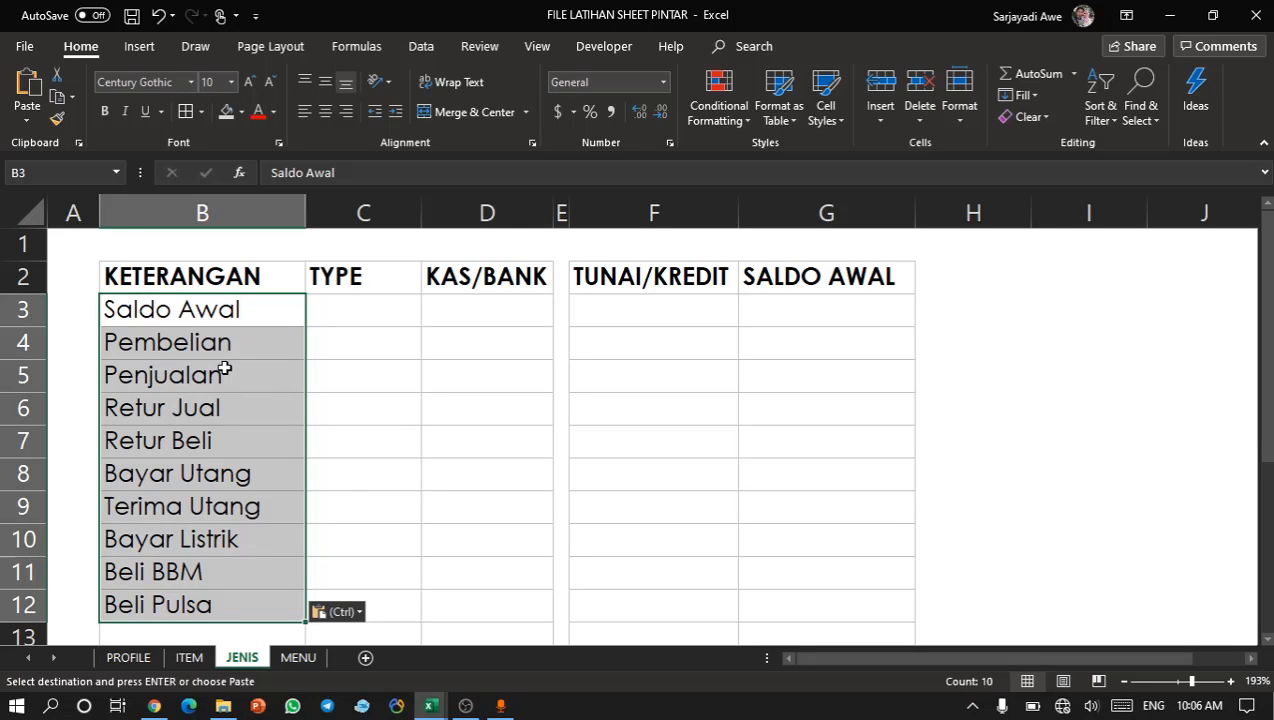
Go through the transaction types listed in the KETERANGAN column, from Saldo Awal to Beli Pulsa.
{"action": "left_click", "coordinate": [204, 334]}
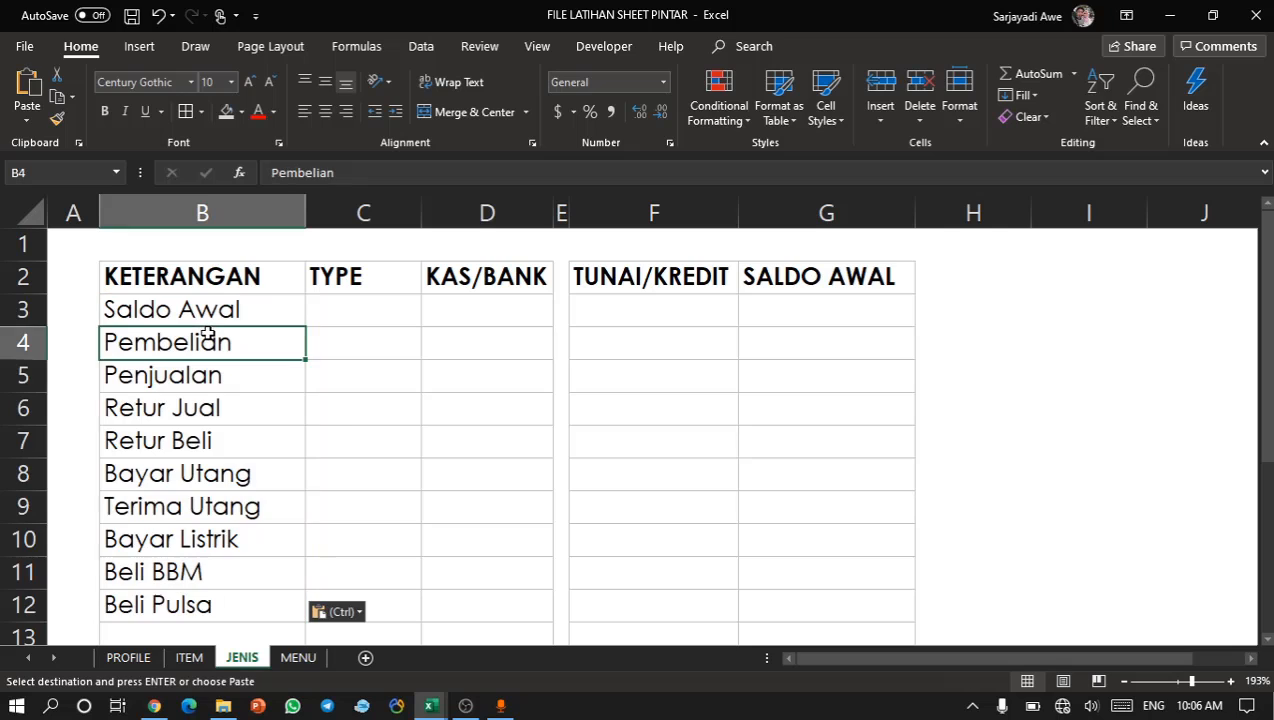
{"action": "left_click_drag", "start_coordinate": [226, 305], "coordinate": [199, 597]}
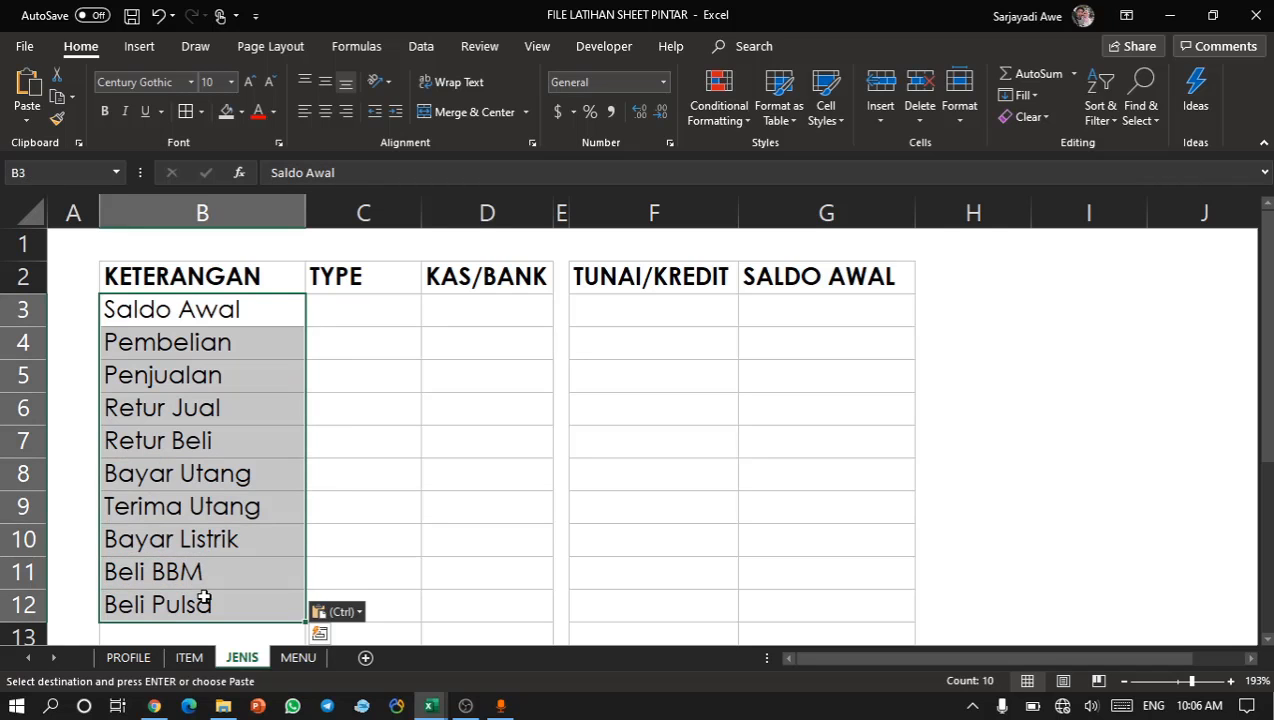
{"action": "left_click", "coordinate": [199, 597]}
{"action": "left_click", "coordinate": [256, 318]}
{"action": "left_click", "coordinate": [252, 336]}
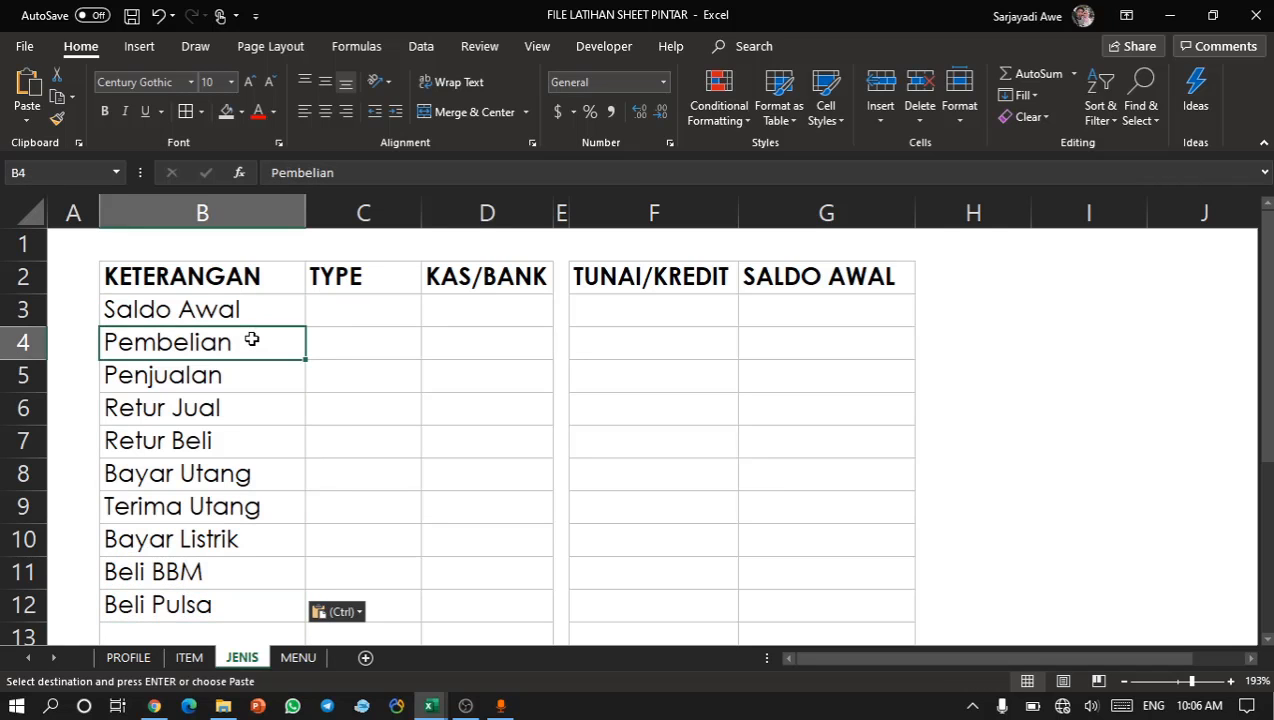
{"action": "left_click", "coordinate": [235, 378]}
{"action": "left_click", "coordinate": [228, 401]}
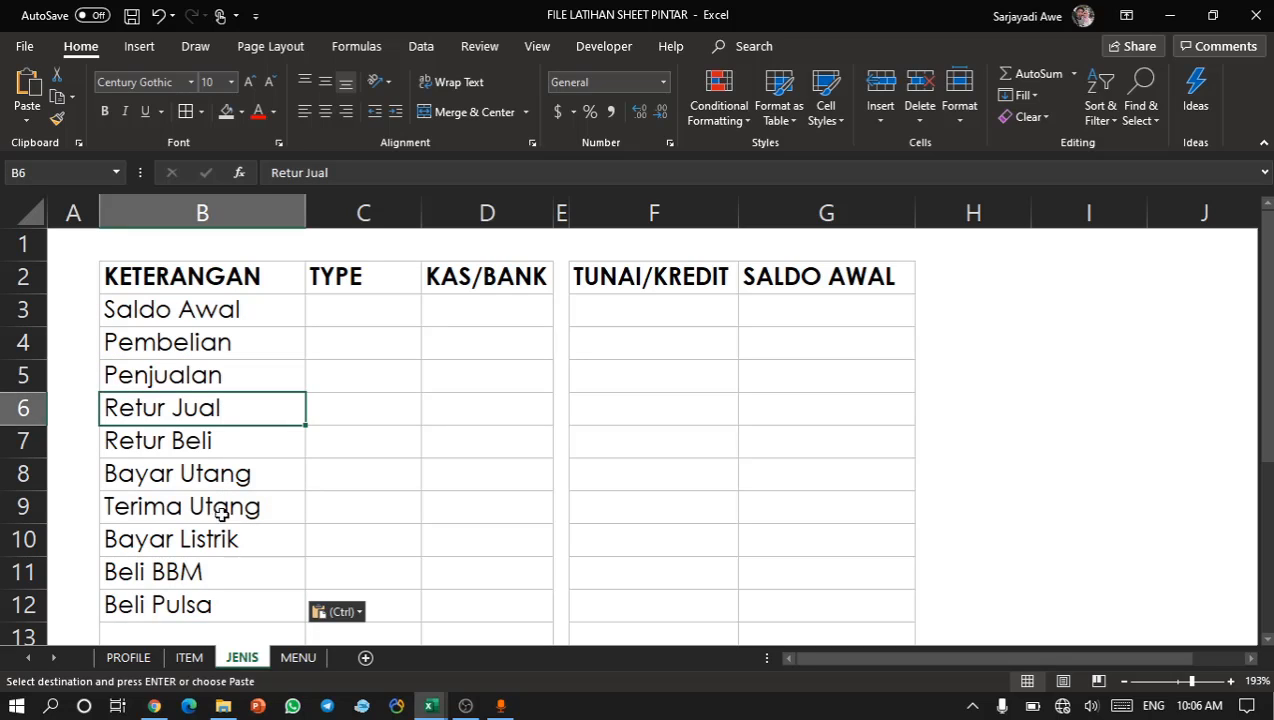
{"action": "left_click", "coordinate": [214, 600]}
{"action": "left_click_drag", "start_coordinate": [198, 507], "coordinate": [197, 576]}
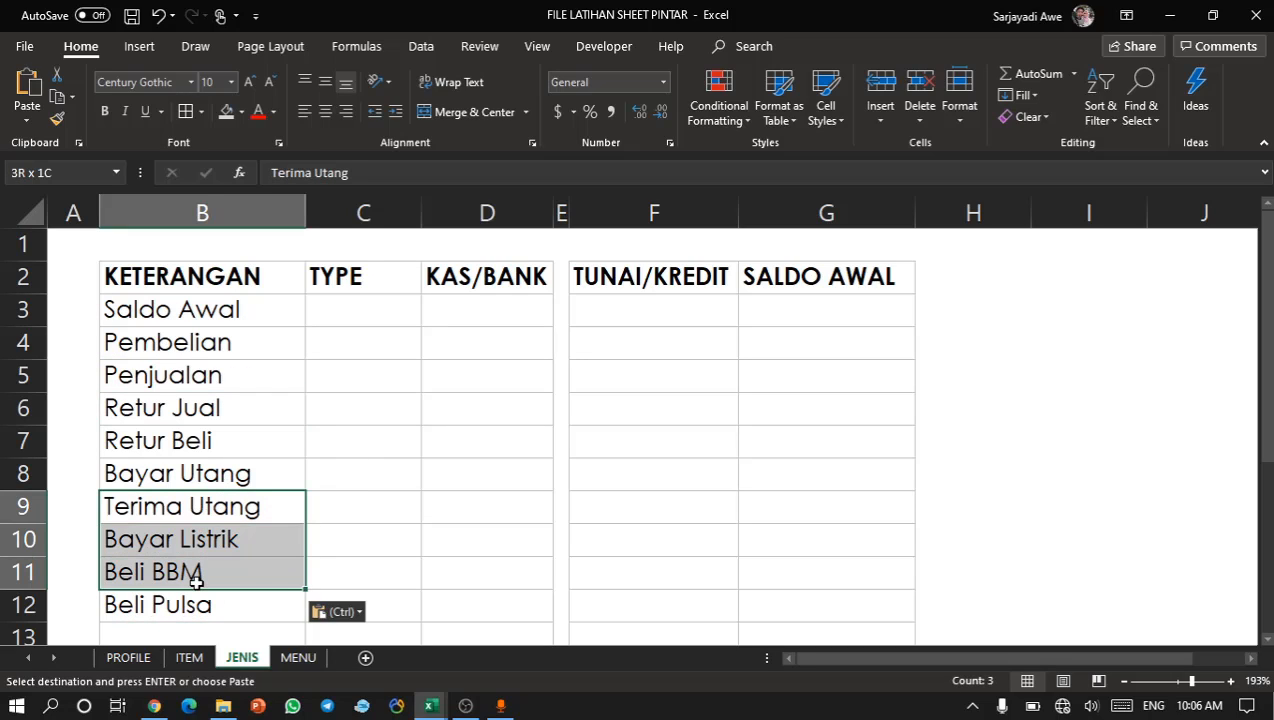
Add a list data validation to C3 under TYPE with the source values IN,OUT.
{"action": "left_click", "coordinate": [353, 318]}
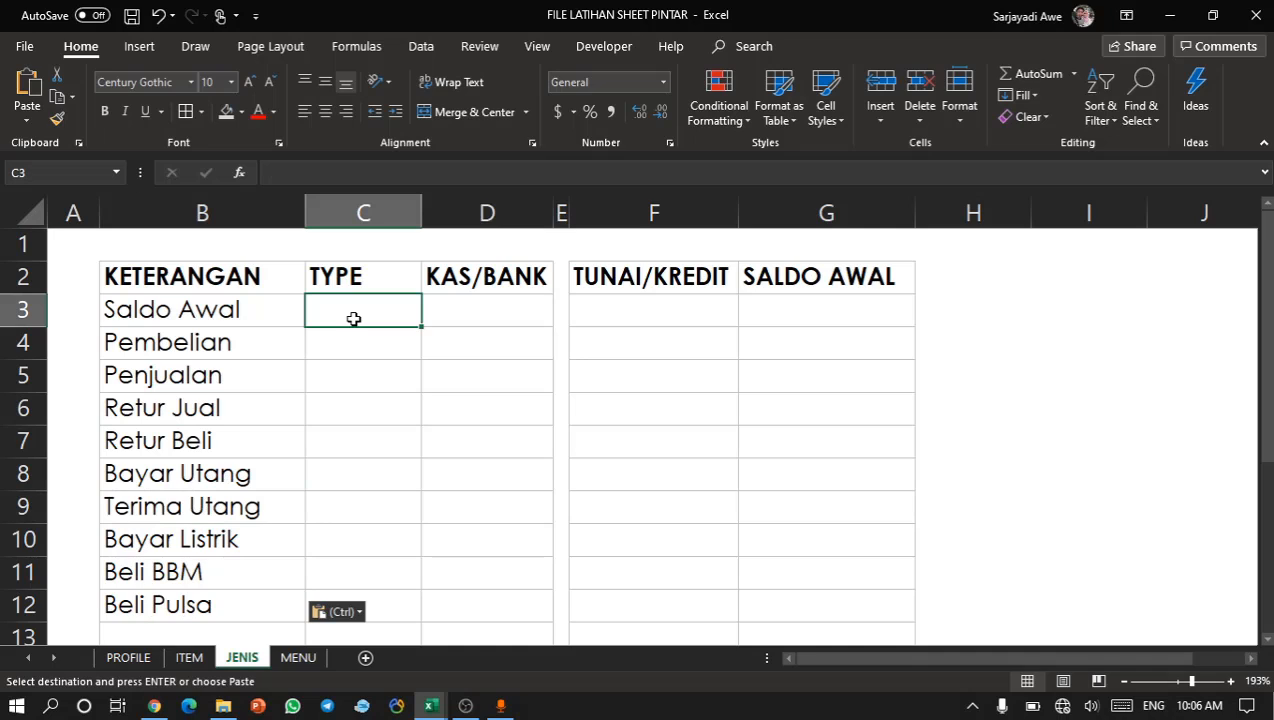
{"action": "left_click", "coordinate": [421, 46]}
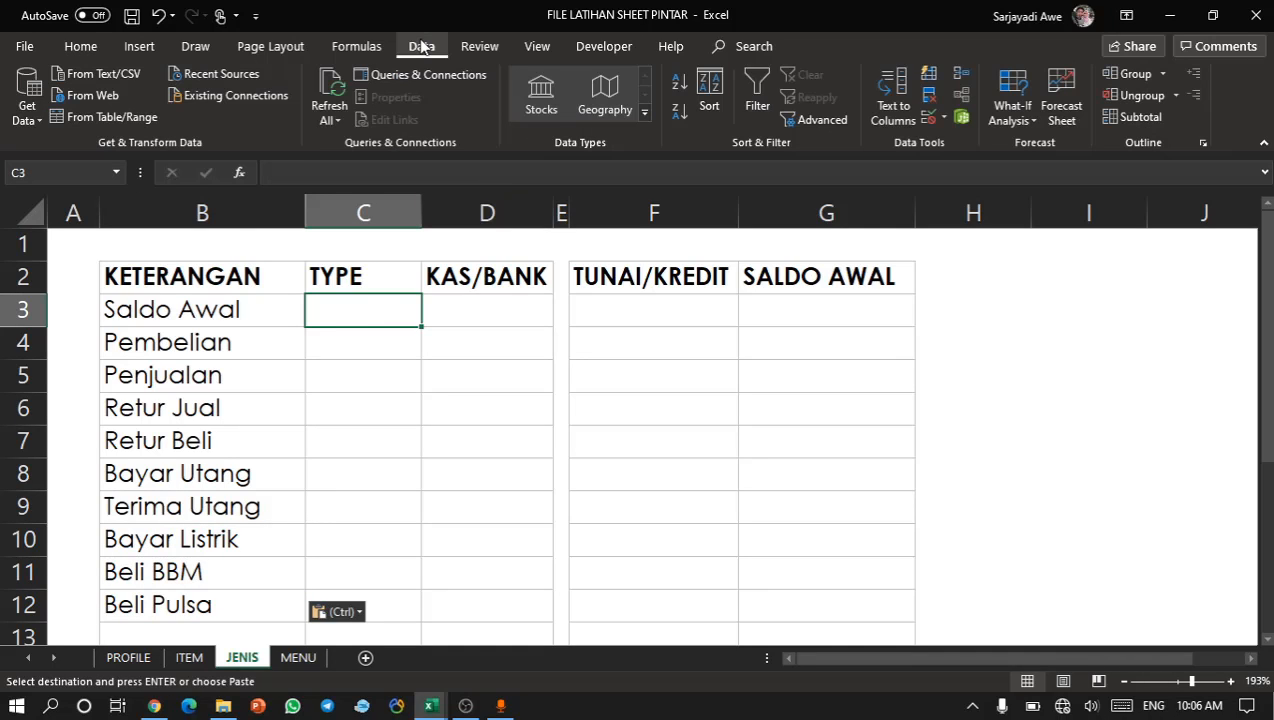
{"action": "left_click", "coordinate": [929, 121]}
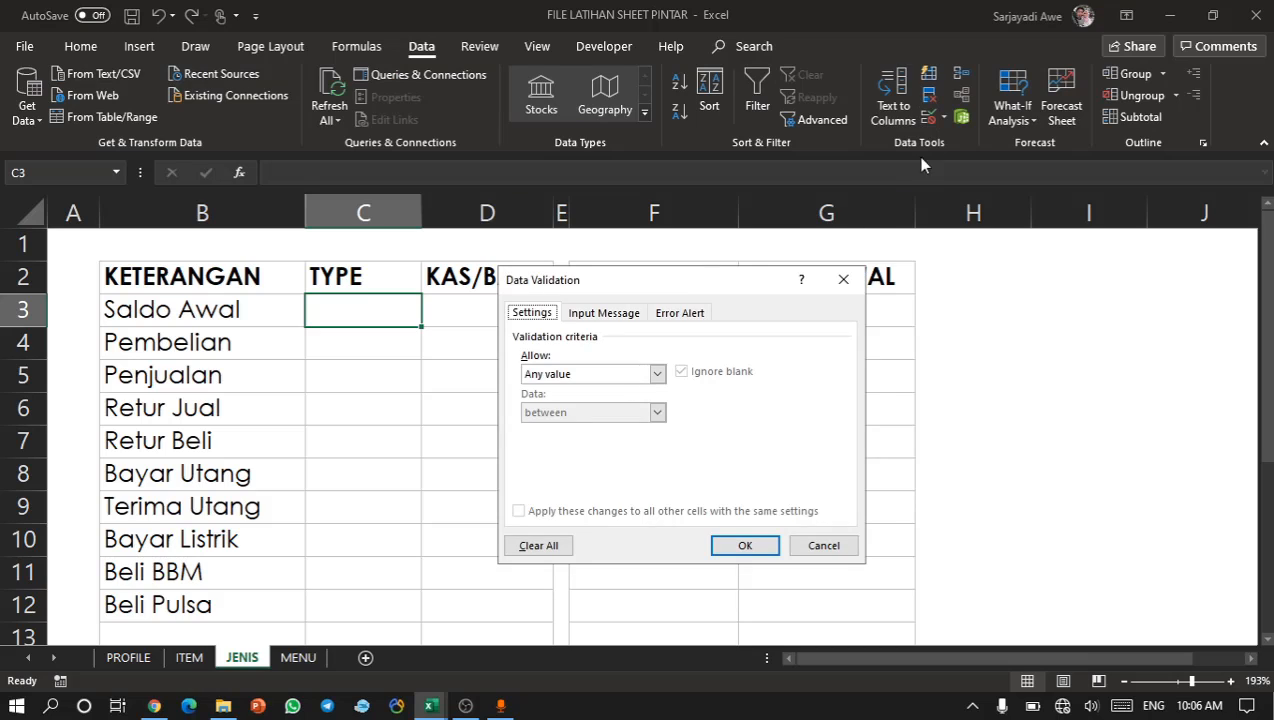
{"action": "left_click_drag", "start_coordinate": [665, 295], "coordinate": [633, 321]}
{"action": "left_click", "coordinate": [552, 402]}
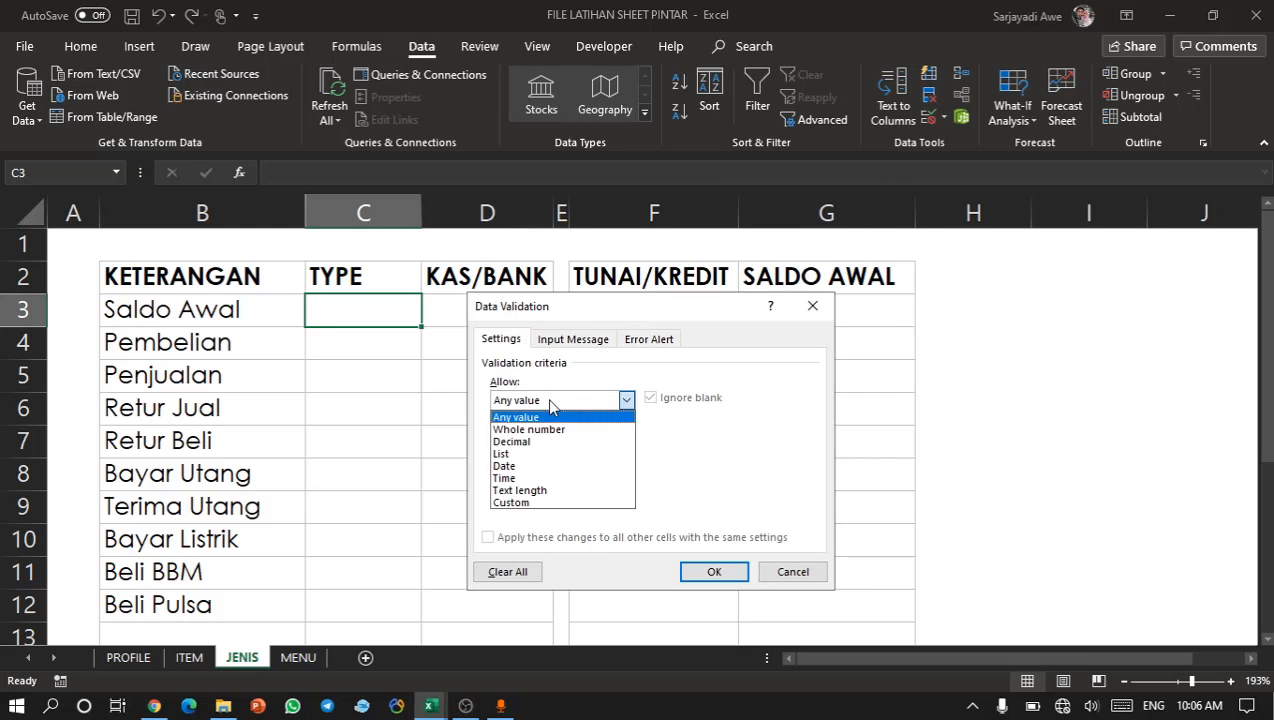
{"action": "left_click", "coordinate": [526, 455]}
{"action": "left_click", "coordinate": [534, 476]}
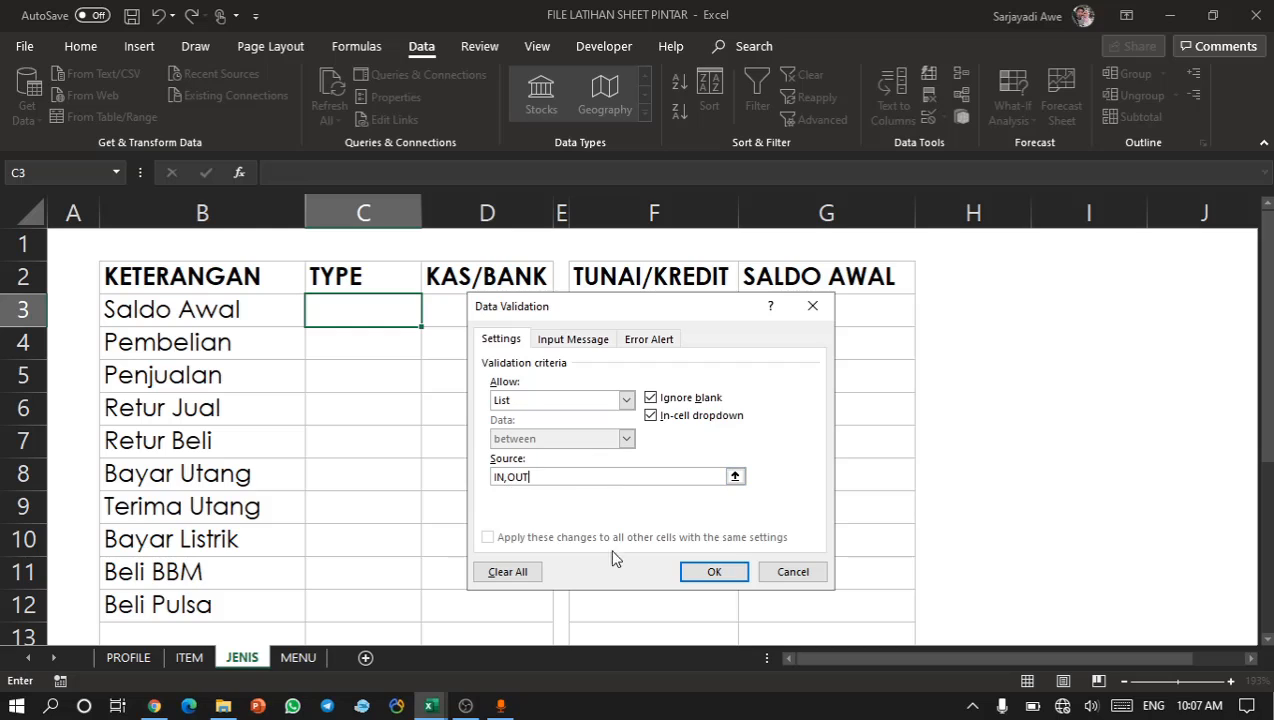
{"action": "left_click", "coordinate": [716, 574]}
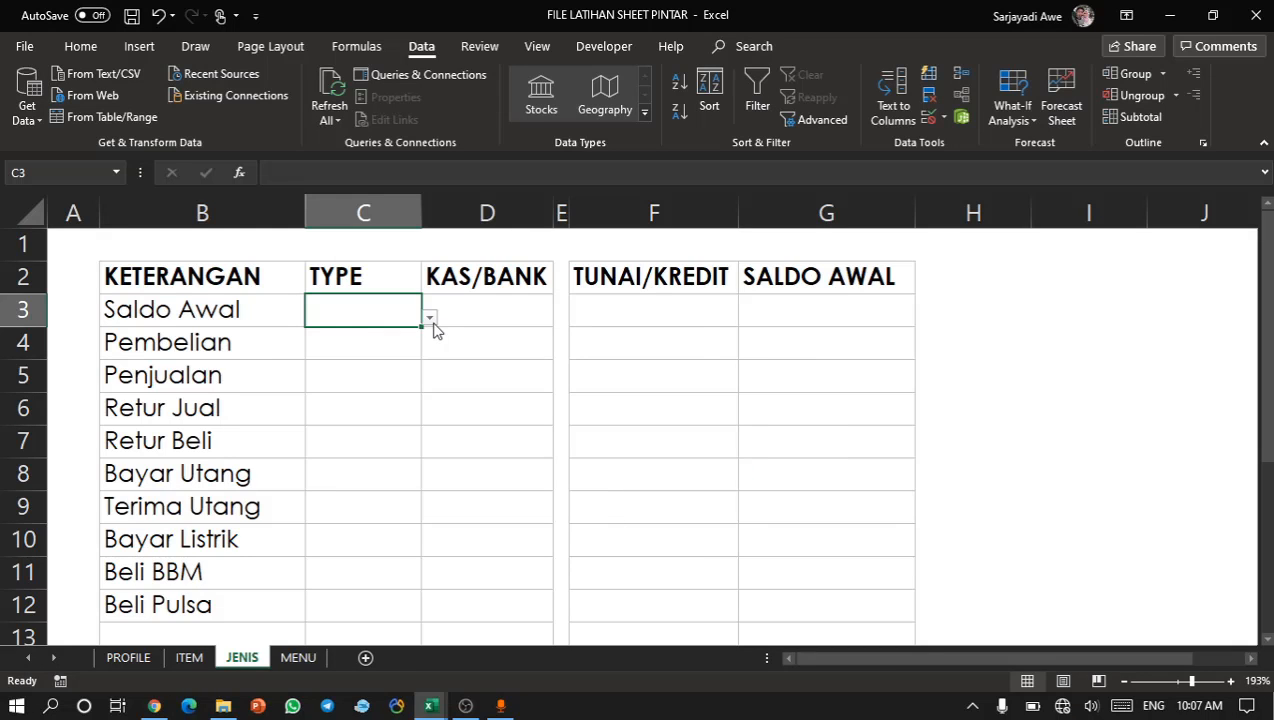
Set Saldo Awal's TYPE to IN, then check the TYPE column in KONTROL STOK and return to FILE LATIHAN SHEET PINTAR.
{"action": "left_click", "coordinate": [430, 319]}
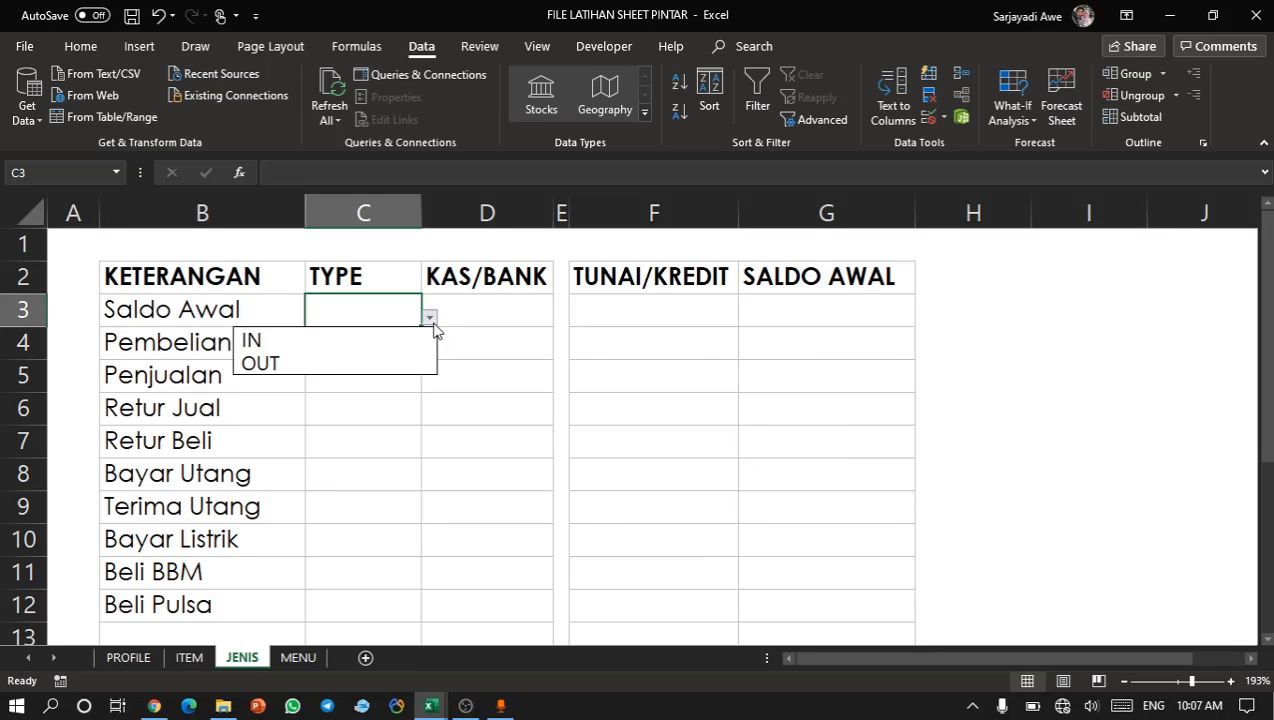
{"action": "left_click", "coordinate": [373, 349]}
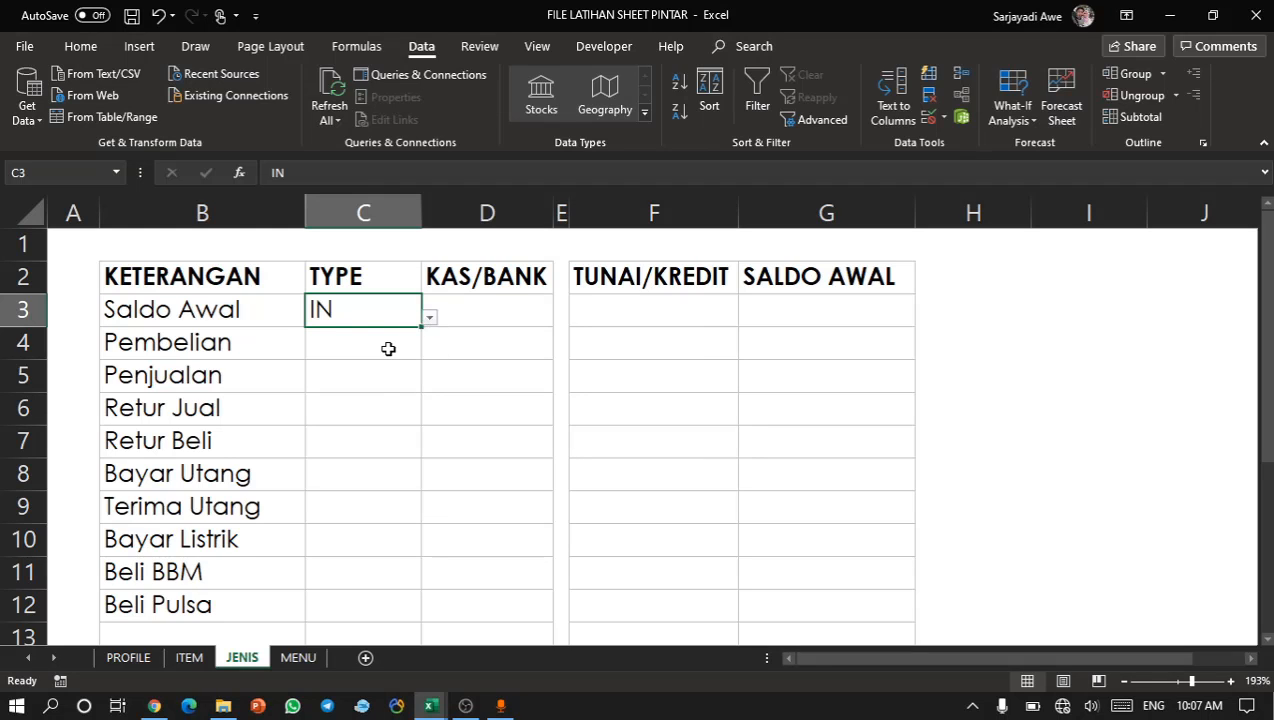
{"action": "left_click", "coordinate": [388, 348]}
{"action": "key", "text": "alt+Tab"}
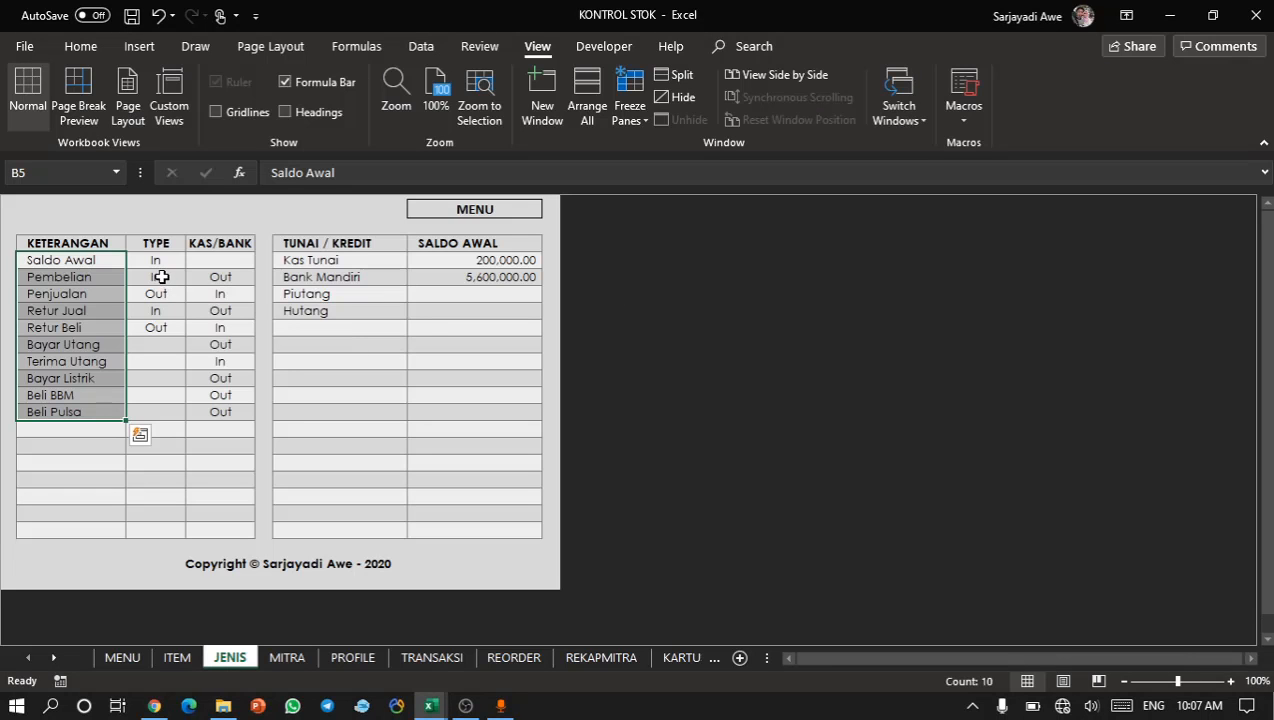
{"action": "key", "text": "alt+Tab"}
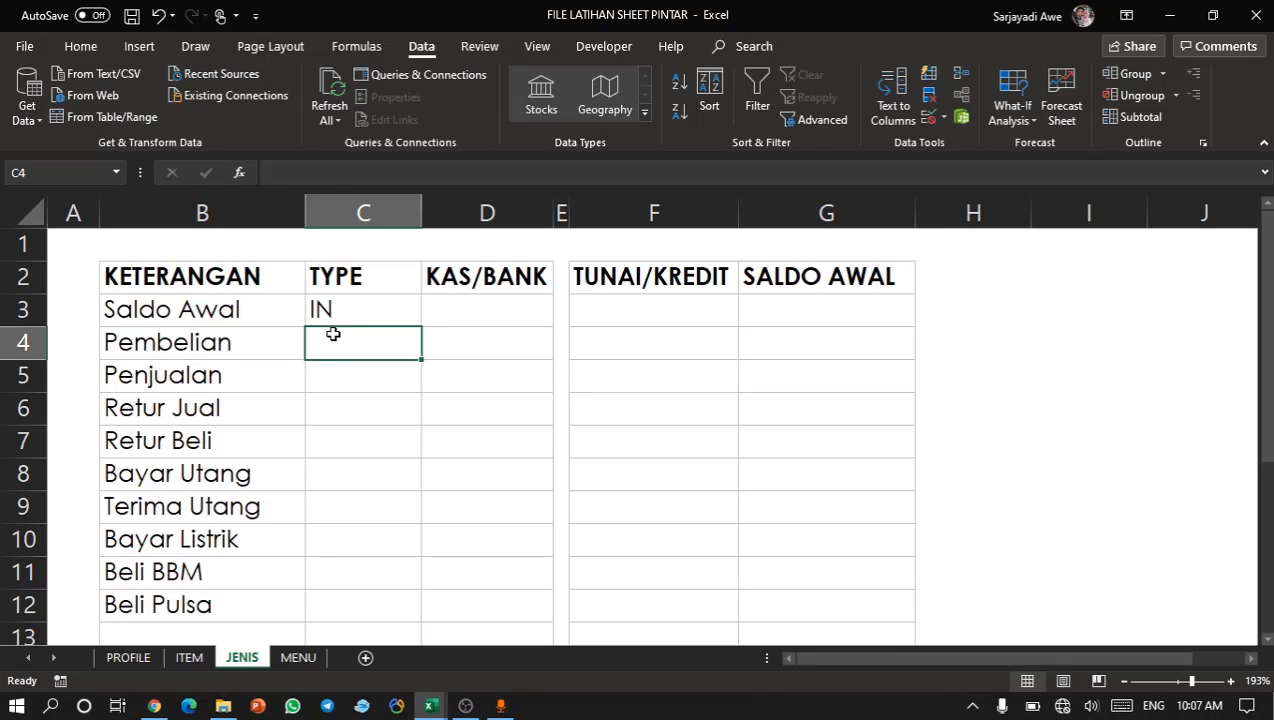
Copy C3 into C4:C15 and clear the pasted values so only the IN/OUT dropdown remains in those cells.
{"action": "left_click", "coordinate": [350, 307]}
{"action": "key", "text": "ctrl+c"}
{"action": "key", "text": "Down"}
{"action": "key", "text": "shift+Down"}
{"action": "key", "text": "shift+Down"}
{"action": "key", "text": "shift+Down"}
{"action": "key", "text": "shift+Down"}
{"action": "key", "text": "shift+Down"}
{"action": "key", "text": "shift+Down"}
{"action": "key", "text": "shift+Down"}
{"action": "key", "text": "shift+Down"}
{"action": "key", "text": "shift+Down"}
{"action": "key", "text": "shift+Down"}
{"action": "key", "text": "shift+Down"}
{"action": "key", "text": "shift+Down"}
{"action": "key", "text": "shift+Down"}
{"action": "key", "text": "shift+Down"}
{"action": "key", "text": "shift+Down"}
{"action": "key", "text": "shift+Down"}
{"action": "key", "text": "shift+Down"}
{"action": "key", "text": "shift+Down"}
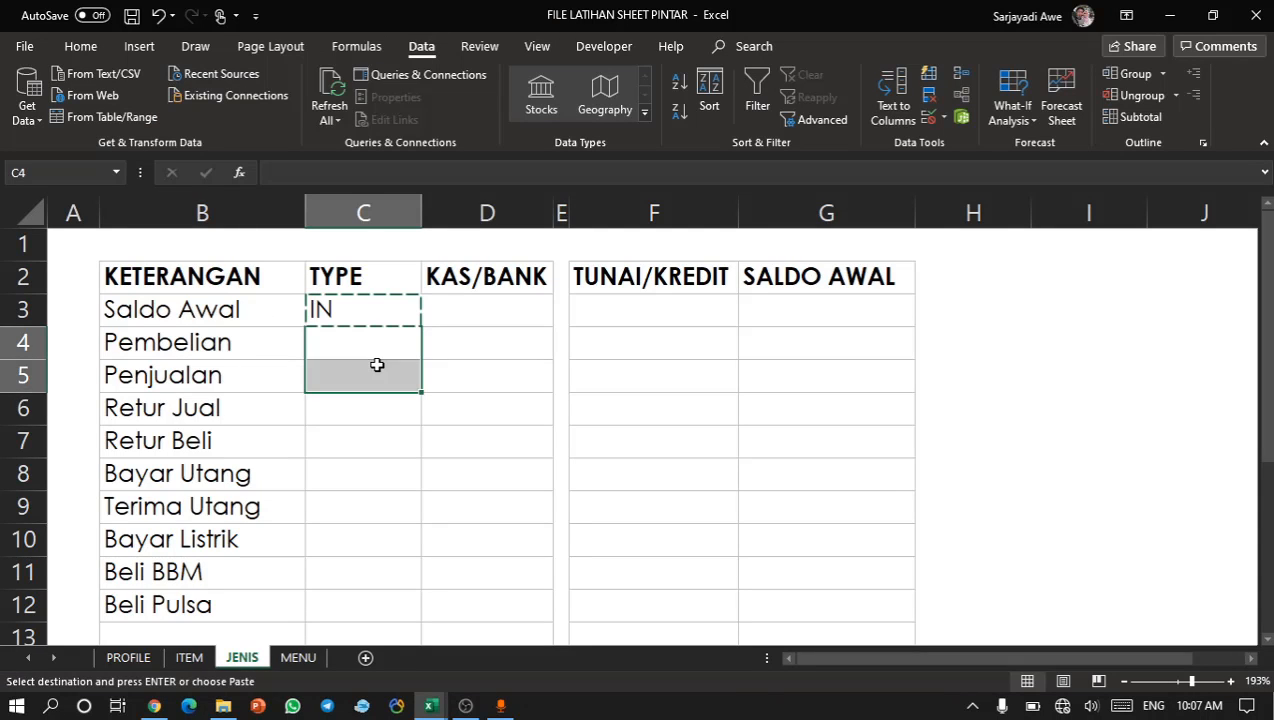
{"action": "key", "text": "shift+Up"}
{"action": "key", "text": "shift+Up"}
{"action": "key", "text": "shift+Up"}
{"action": "key", "text": "shift+Up"}
{"action": "key", "text": "shift+Up"}
{"action": "key", "text": "shift+Up"}
{"action": "key", "text": "shift+Up"}
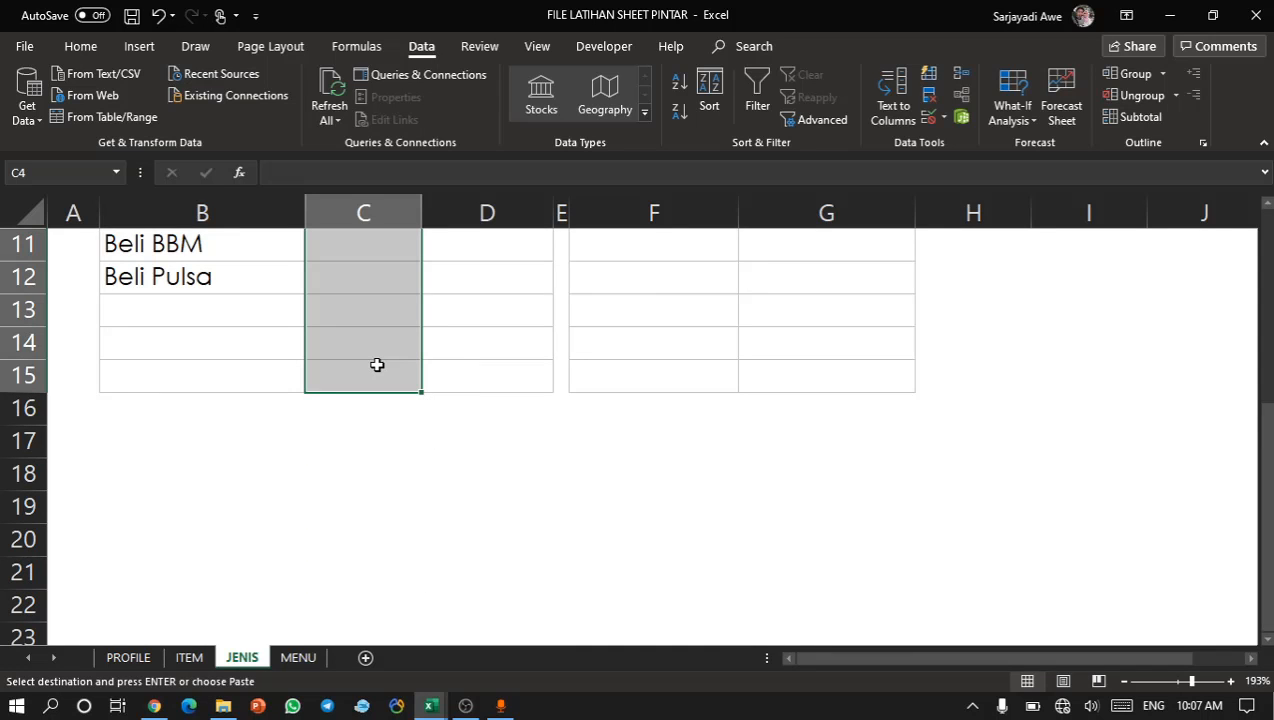
{"action": "key", "text": "ctrl+v"}
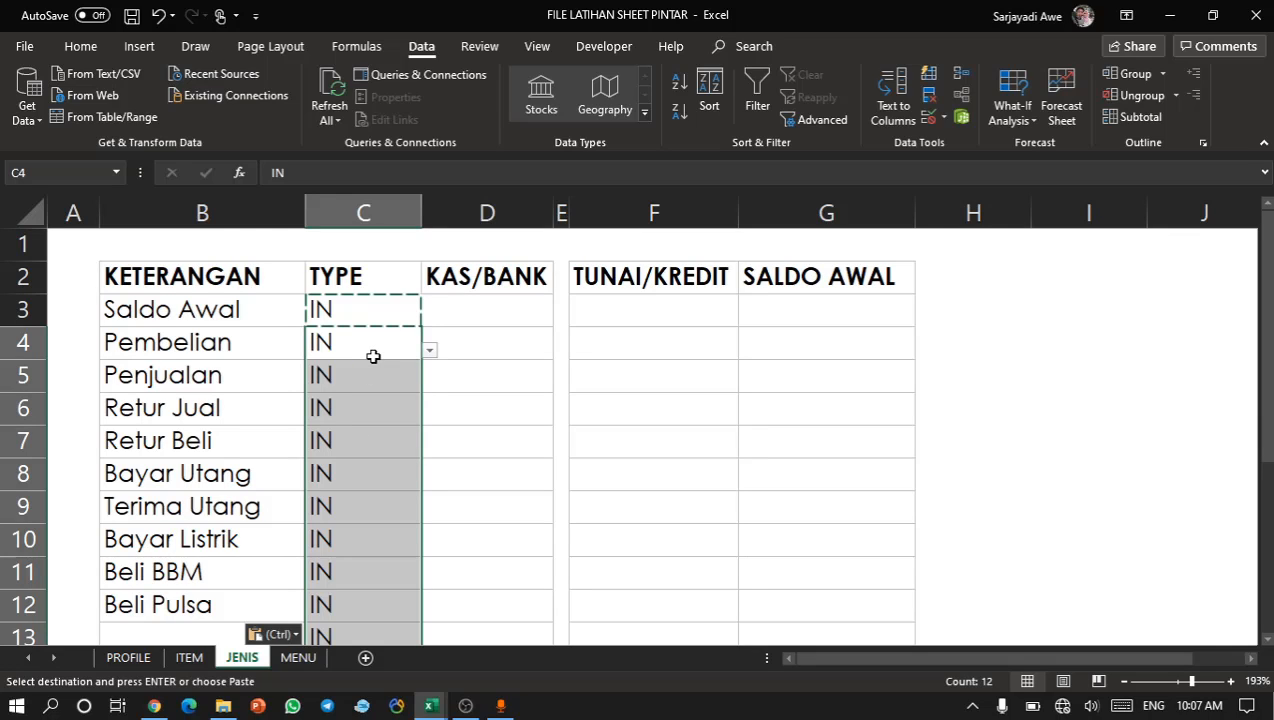
{"action": "key", "text": "Delete"}
Choose the TYPE IN for Pembelian in C4 and OUT for Penjualan in C5.
{"action": "left_click", "coordinate": [399, 372]}
{"action": "left_click", "coordinate": [404, 340]}
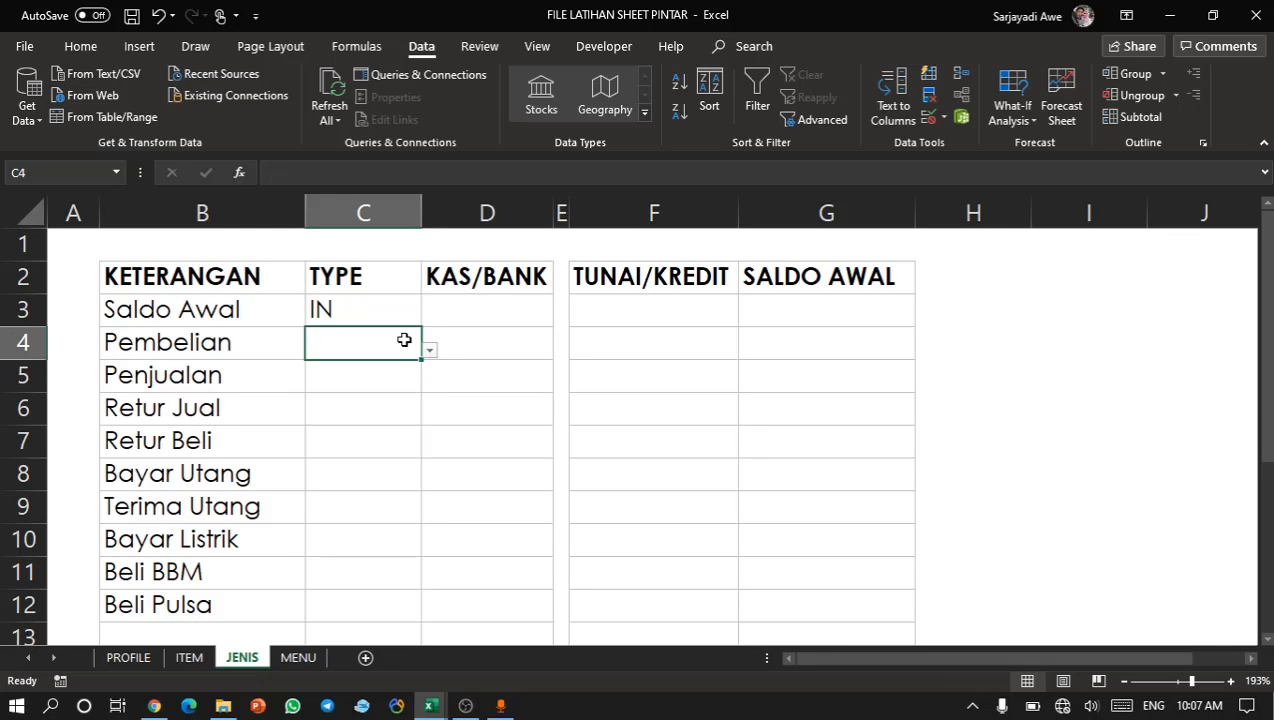
{"action": "left_click", "coordinate": [430, 351]}
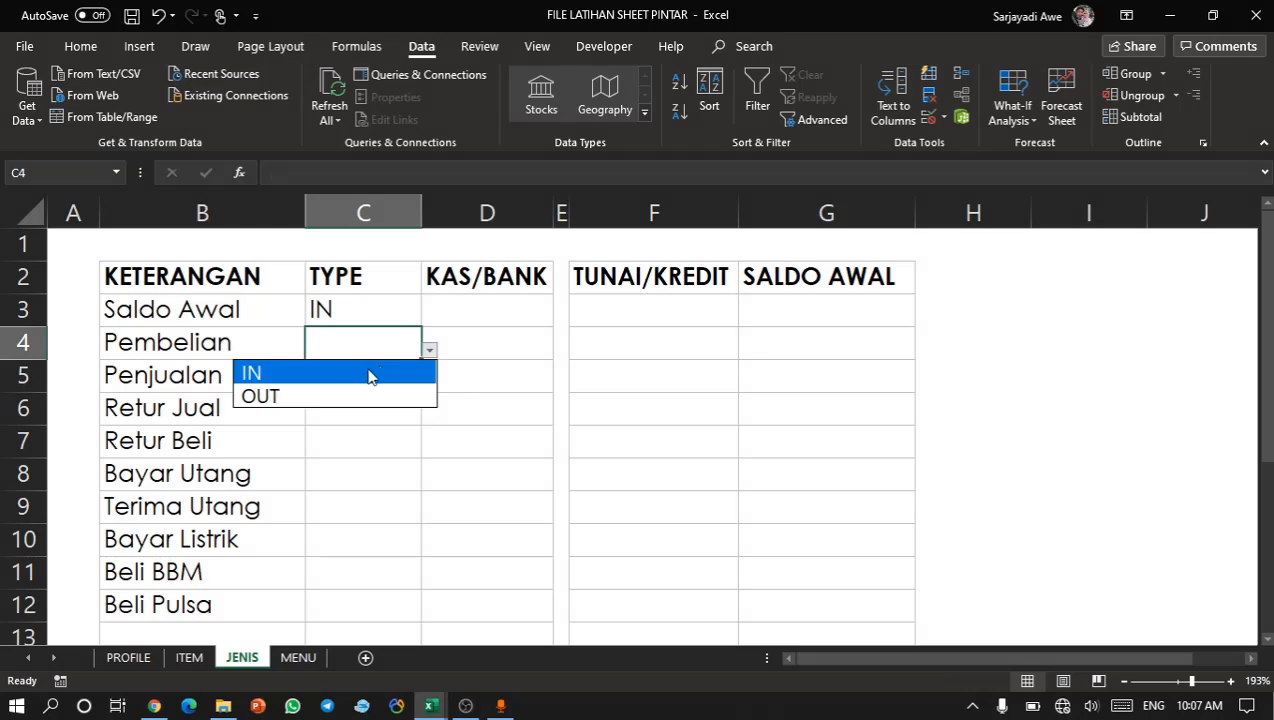
{"action": "left_click", "coordinate": [344, 376]}
{"action": "left_click", "coordinate": [364, 380]}
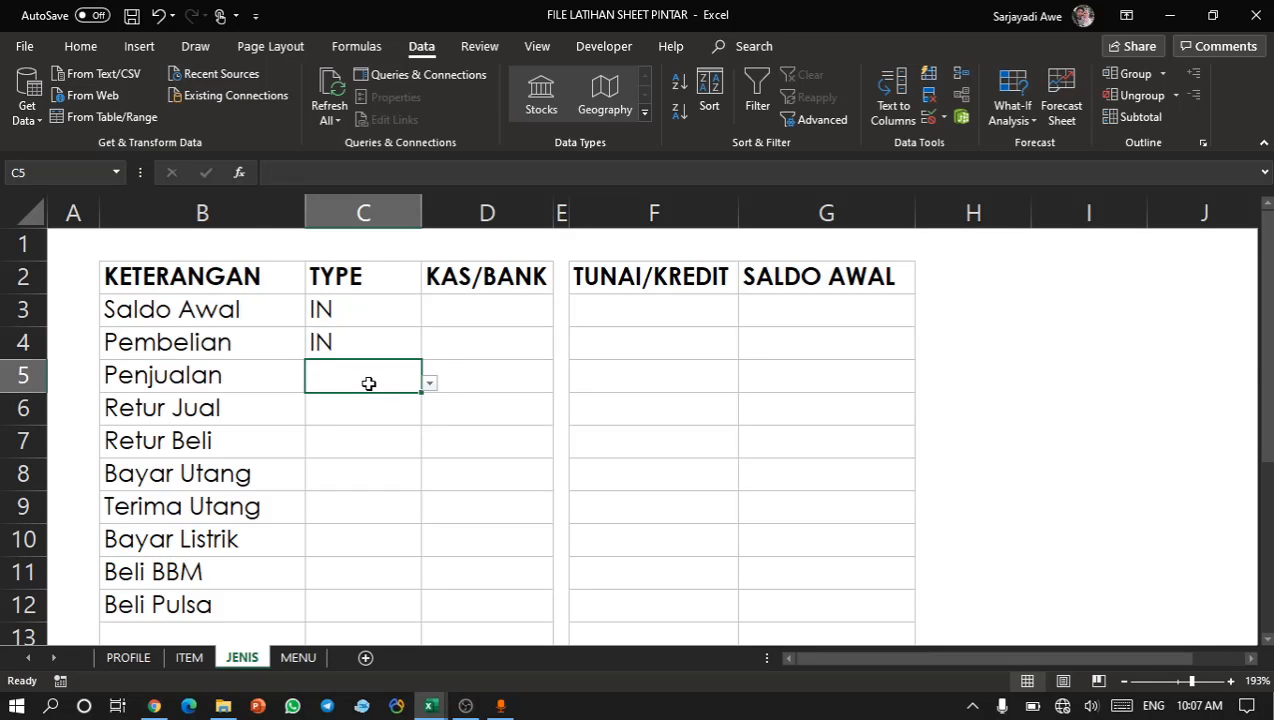
{"action": "left_click", "coordinate": [426, 391]}
{"action": "left_click", "coordinate": [395, 378]}
{"action": "left_click", "coordinate": [429, 383]}
{"action": "left_click", "coordinate": [334, 429]}
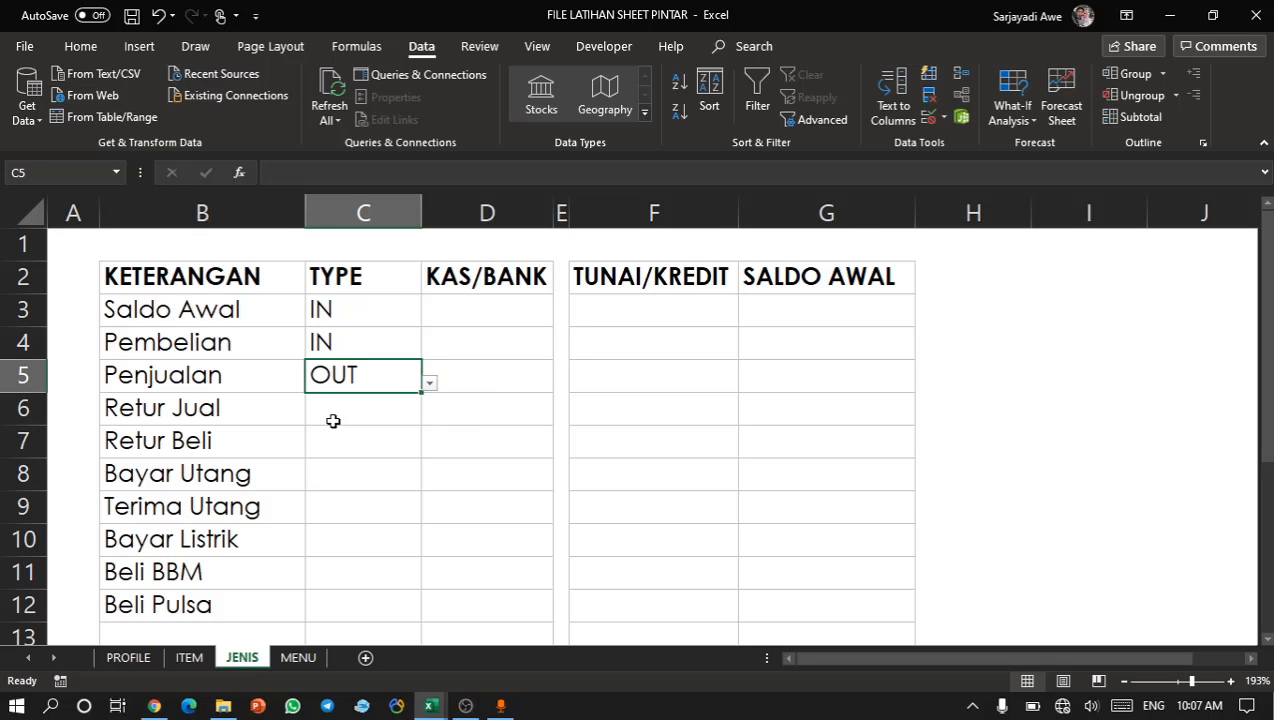
Choose the TYPE IN for Retur Jual in C6 and OUT for Retur Beli in C7.
{"action": "left_click", "coordinate": [369, 415]}
{"action": "left_click", "coordinate": [430, 416]}
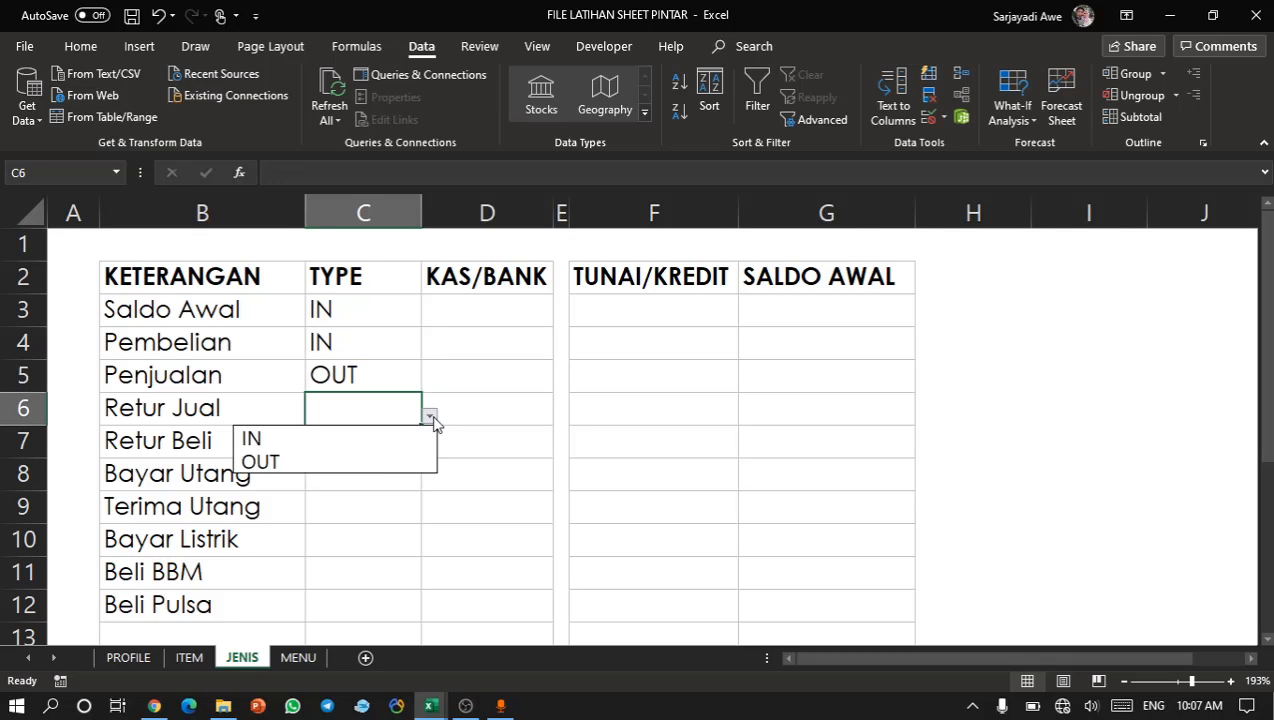
{"action": "left_click", "coordinate": [365, 446]}
{"action": "left_click", "coordinate": [360, 452]}
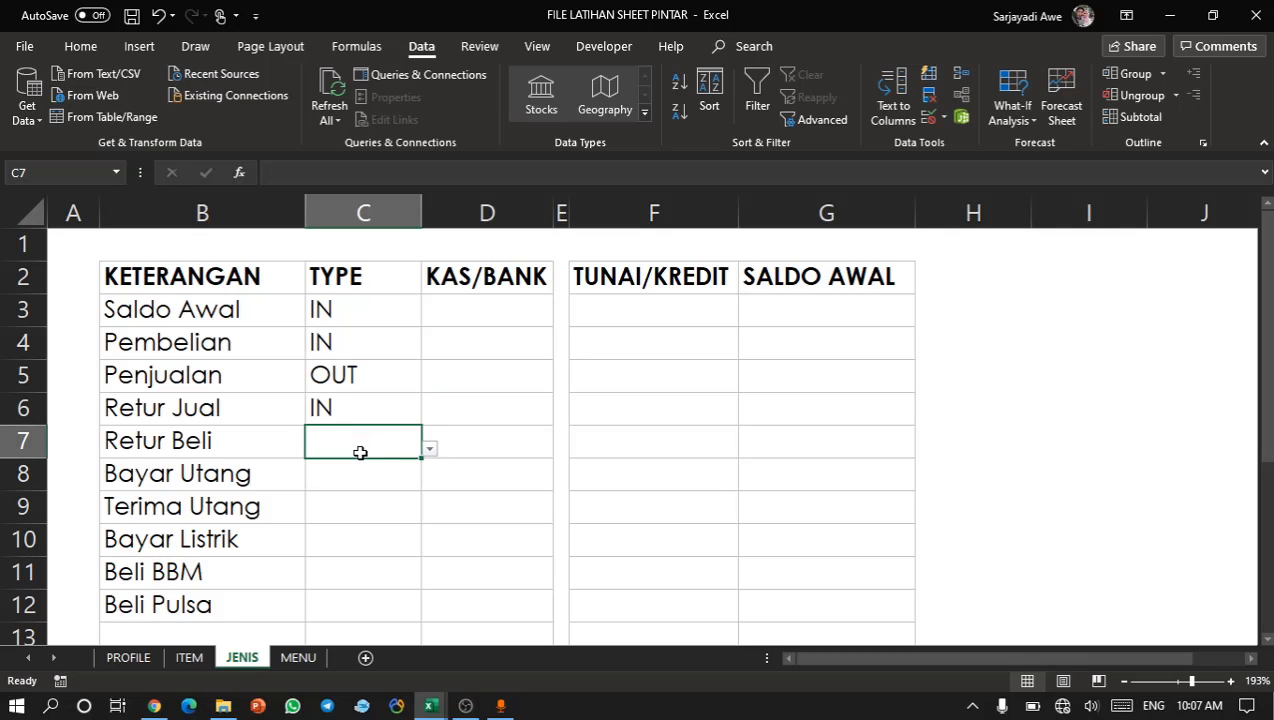
{"action": "left_click", "coordinate": [429, 451]}
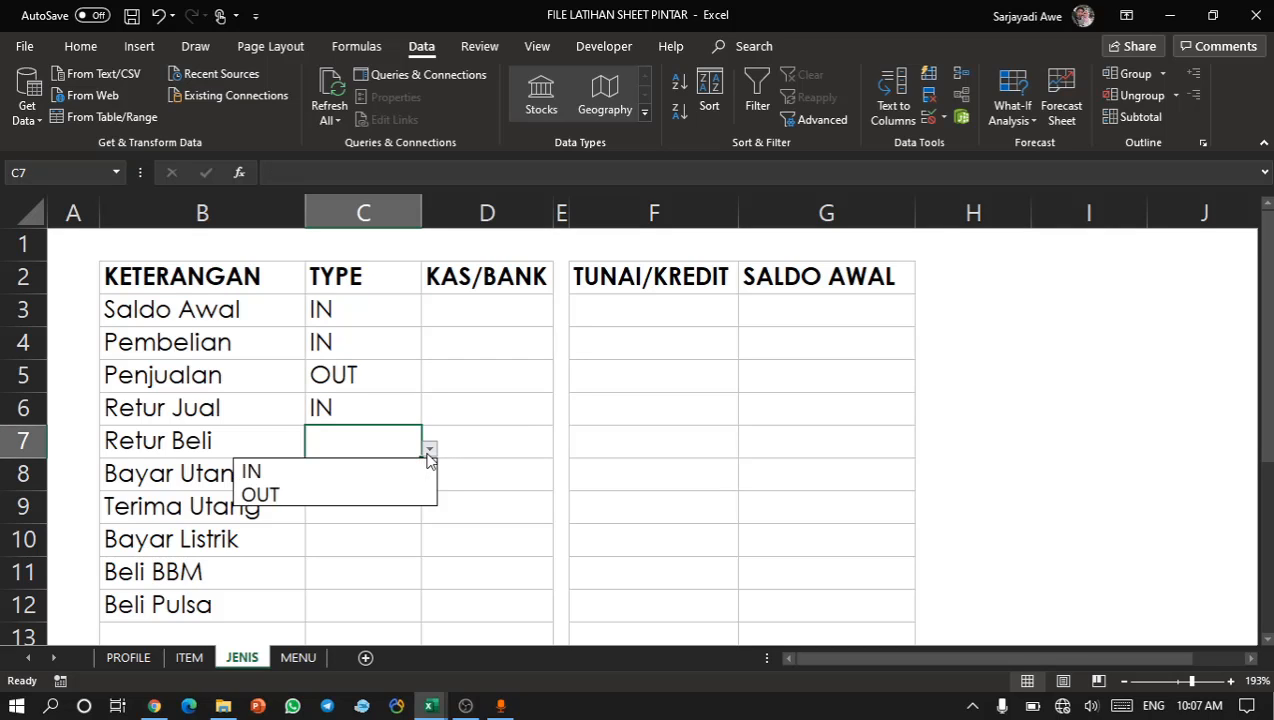
{"action": "left_click", "coordinate": [347, 492]}
{"action": "left_click", "coordinate": [361, 489]}
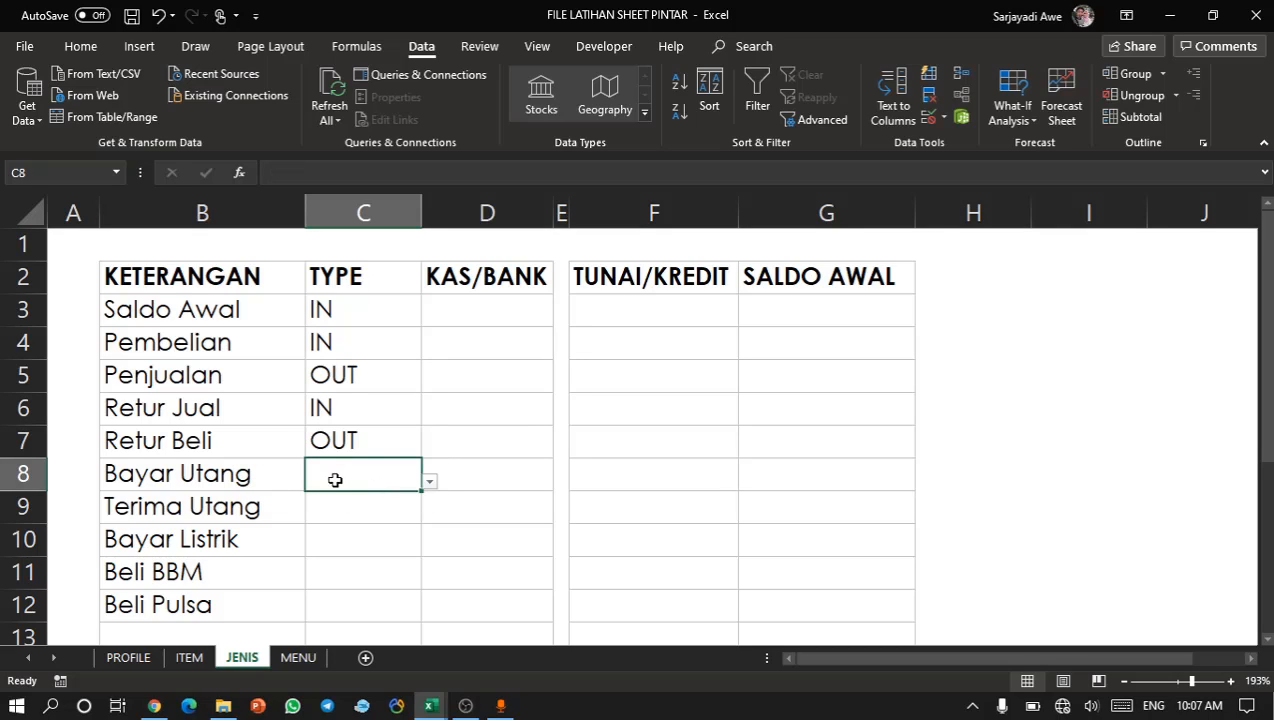
{"action": "left_click_drag", "start_coordinate": [336, 478], "coordinate": [338, 608]}
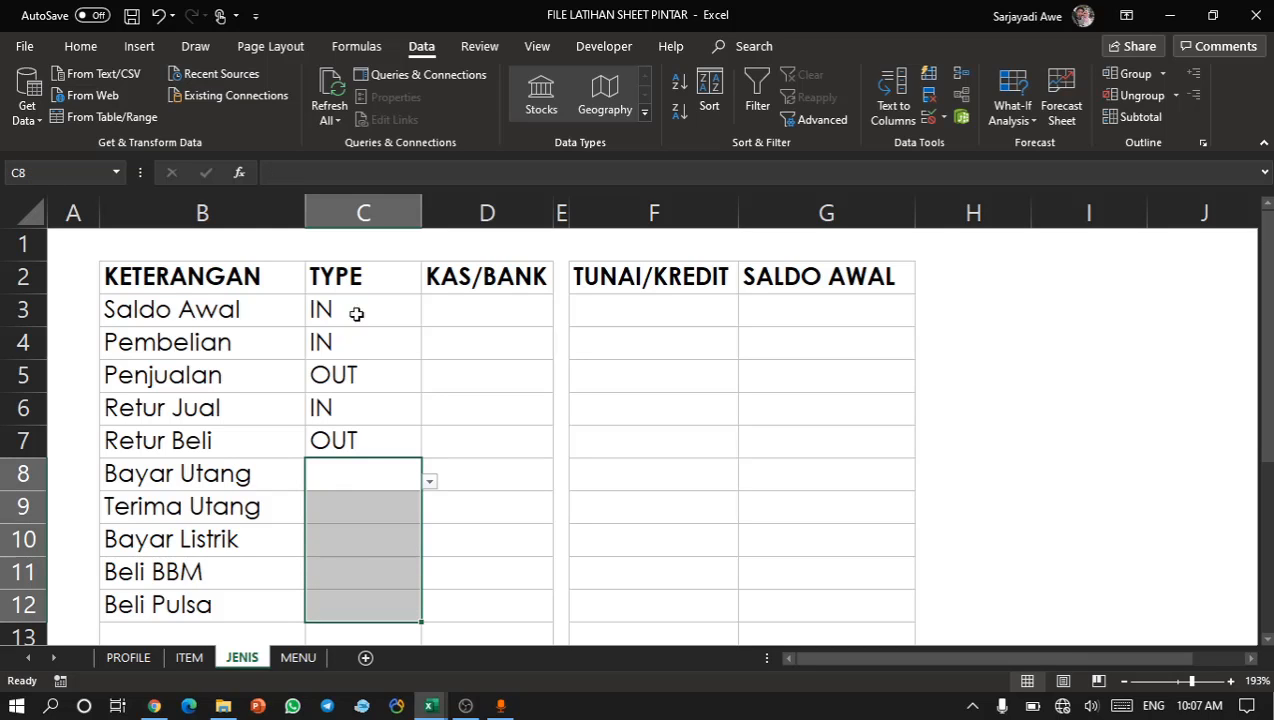
{"action": "left_click_drag", "start_coordinate": [350, 266], "coordinate": [324, 494]}
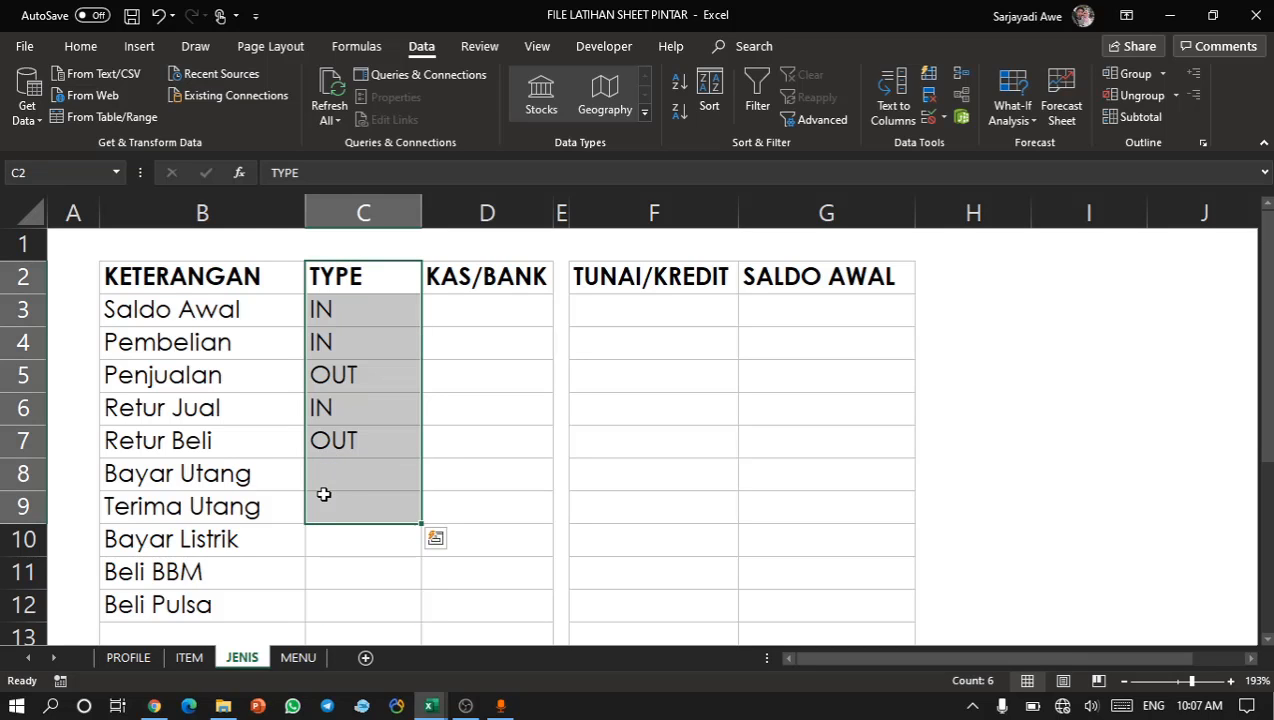
{"action": "left_click", "coordinate": [452, 305]}
Copy C3 into the KAS/BANK cells D3:D15 and clear the pasted values, keeping the IN/OUT dropdown.
{"action": "left_click", "coordinate": [374, 310]}
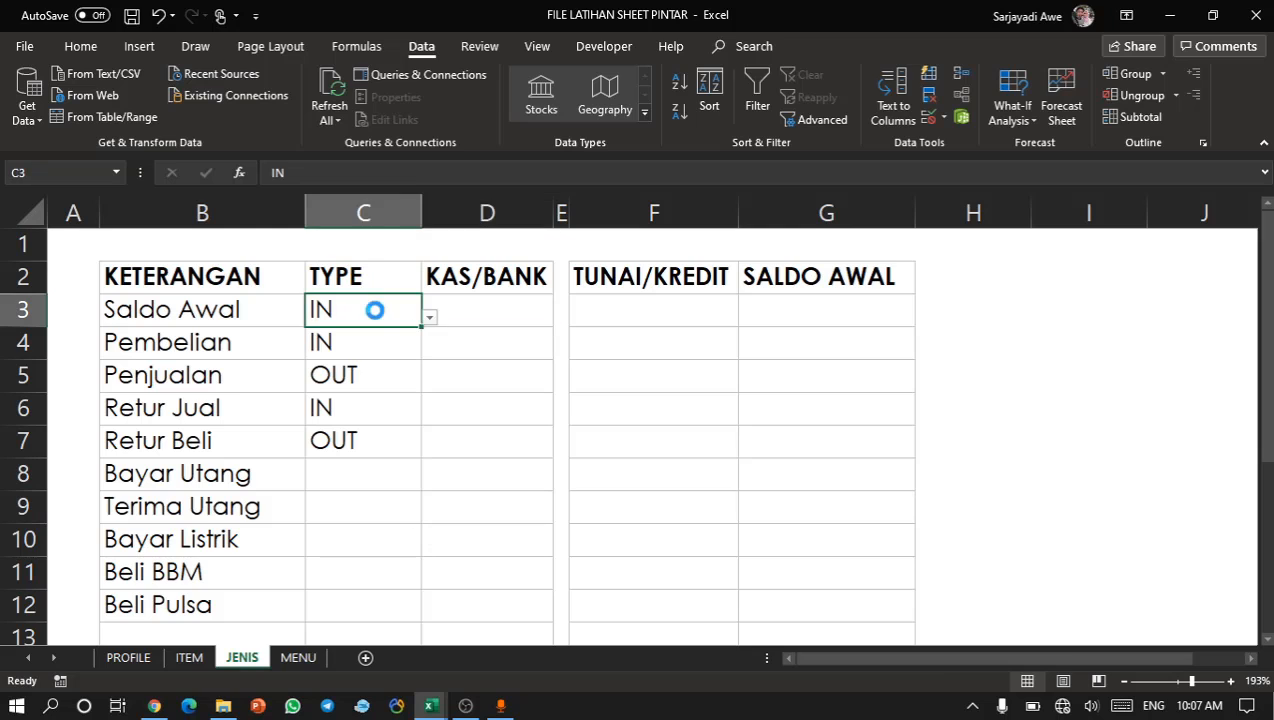
{"action": "key", "text": "ctrl+c"}
{"action": "key", "text": "Right"}
{"action": "key", "text": "shift+Down"}
{"action": "key", "text": "shift+Down"}
{"action": "key", "text": "shift+Down"}
{"action": "key", "text": "shift+Down"}
{"action": "key", "text": "shift+Down"}
{"action": "key", "text": "shift+Down"}
{"action": "key", "text": "shift+Down"}
{"action": "key", "text": "shift+Down"}
{"action": "key", "text": "shift+Down"}
{"action": "key", "text": "shift+Down"}
{"action": "key", "text": "shift+Down"}
{"action": "key", "text": "shift+Down"}
{"action": "key", "text": "shift+Down"}
{"action": "key", "text": "shift+Down"}
{"action": "key", "text": "shift+Down"}
{"action": "key", "text": "shift+Down"}
{"action": "key", "text": "shift+Down"}
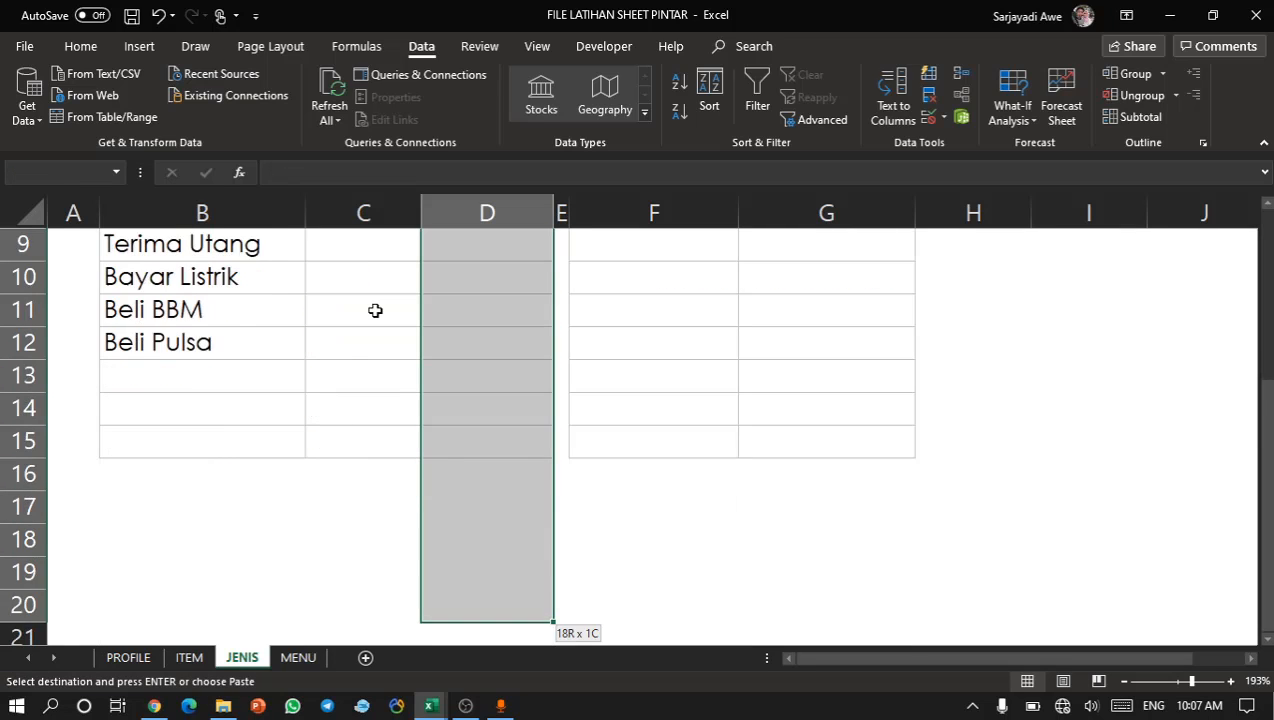
{"action": "key", "text": "shift+Up"}
{"action": "key", "text": "shift+Up"}
{"action": "key", "text": "shift+Up"}
{"action": "key", "text": "shift+Up"}
{"action": "key", "text": "shift+Up"}
{"action": "key", "text": "ctrl+v"}
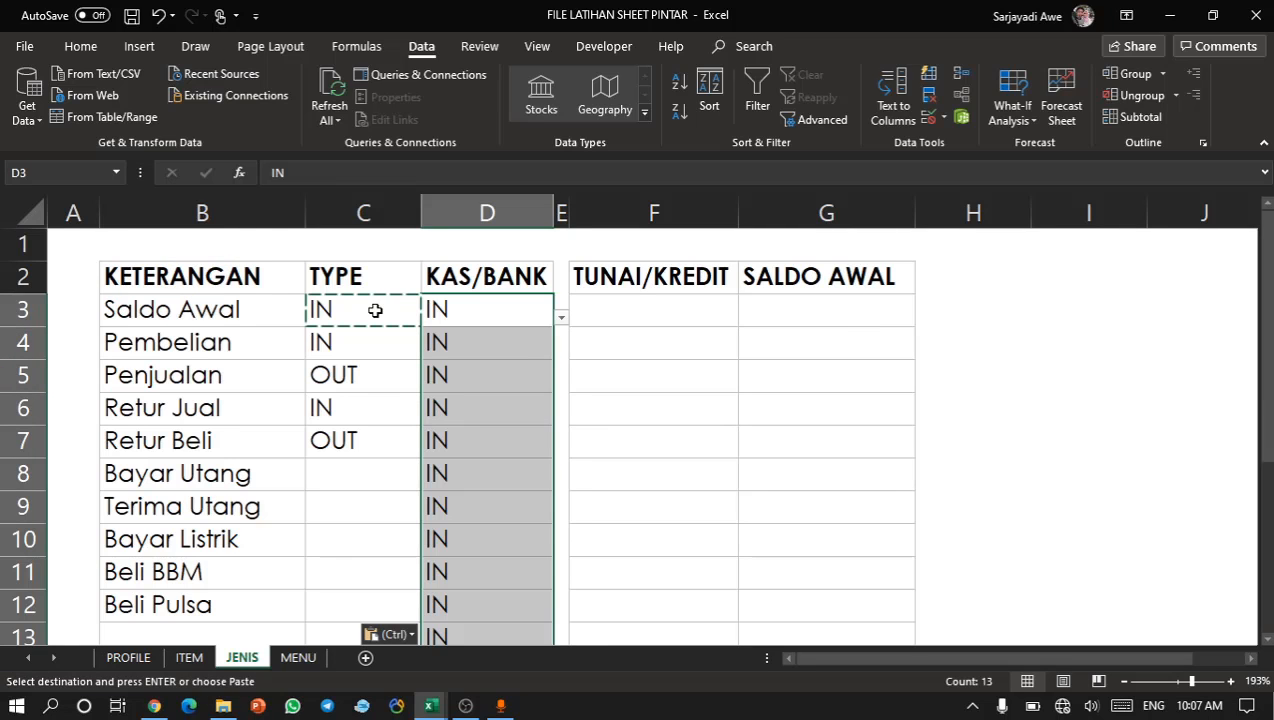
{"action": "key", "text": "Delete"}
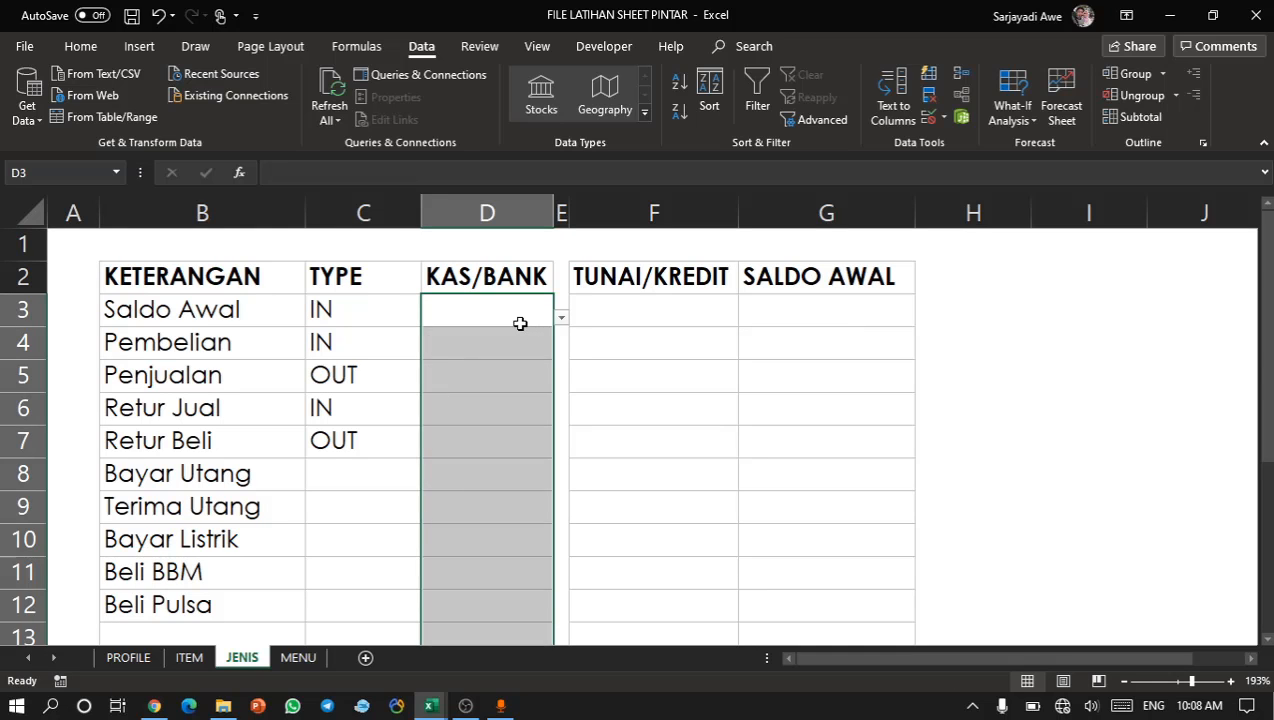
Check the KAS/BANK column in KONTROL STOK, then in FILE LATIHAN SHEET PINTAR set KAS/BANK to OUT for Pembelian and IN for Penjualan.
{"action": "left_click", "coordinate": [519, 323]}
{"action": "key", "text": "ctrl+Tab"}
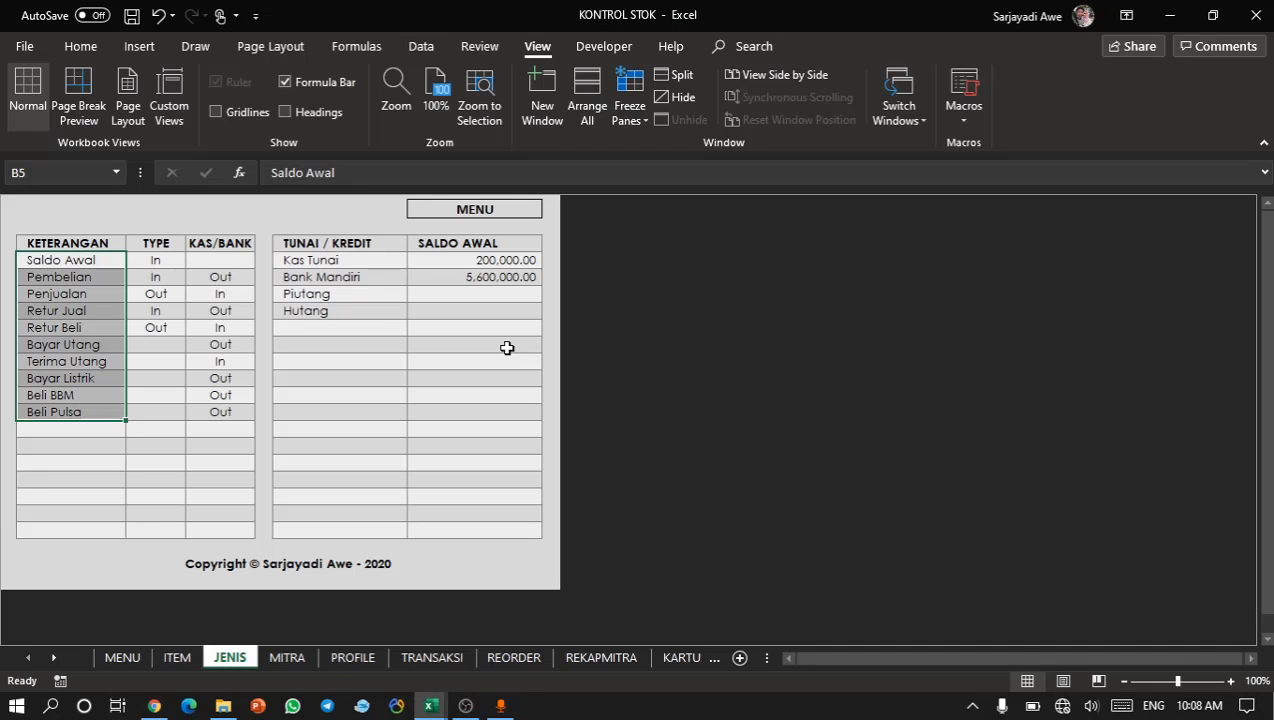
{"action": "left_click_drag", "start_coordinate": [218, 277], "coordinate": [225, 412]}
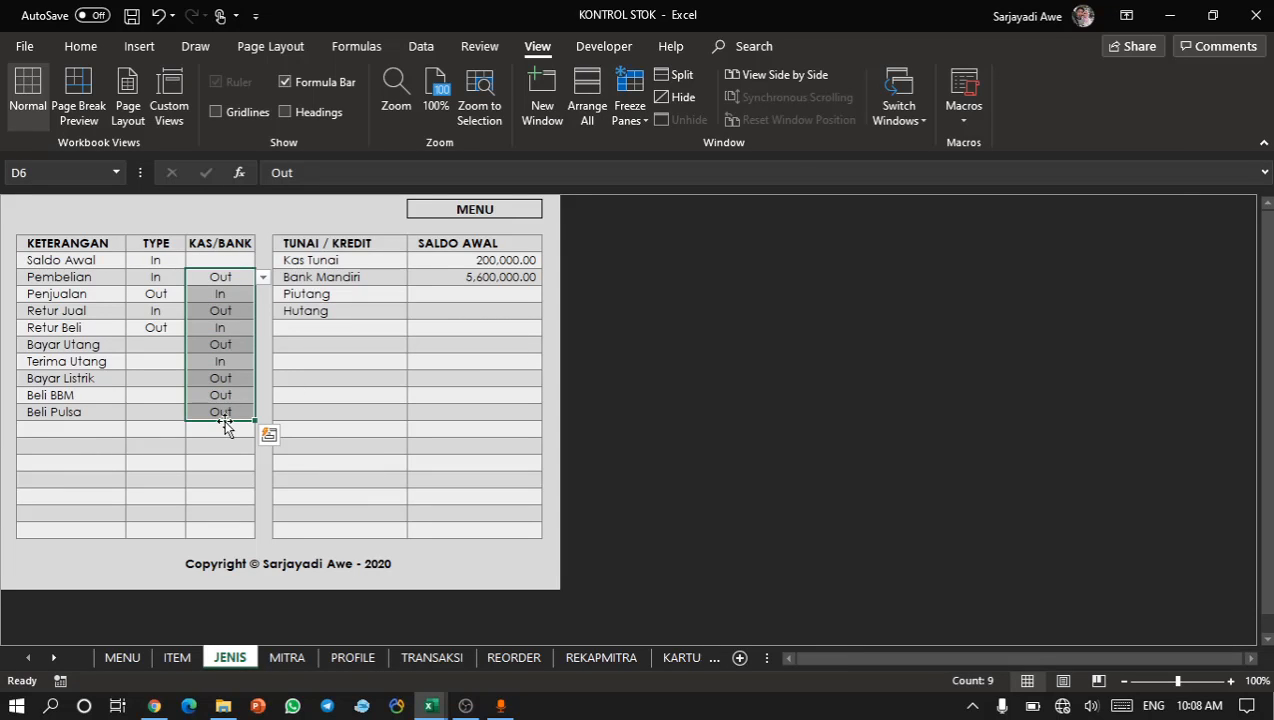
{"action": "key", "text": "ctrl+Tab"}
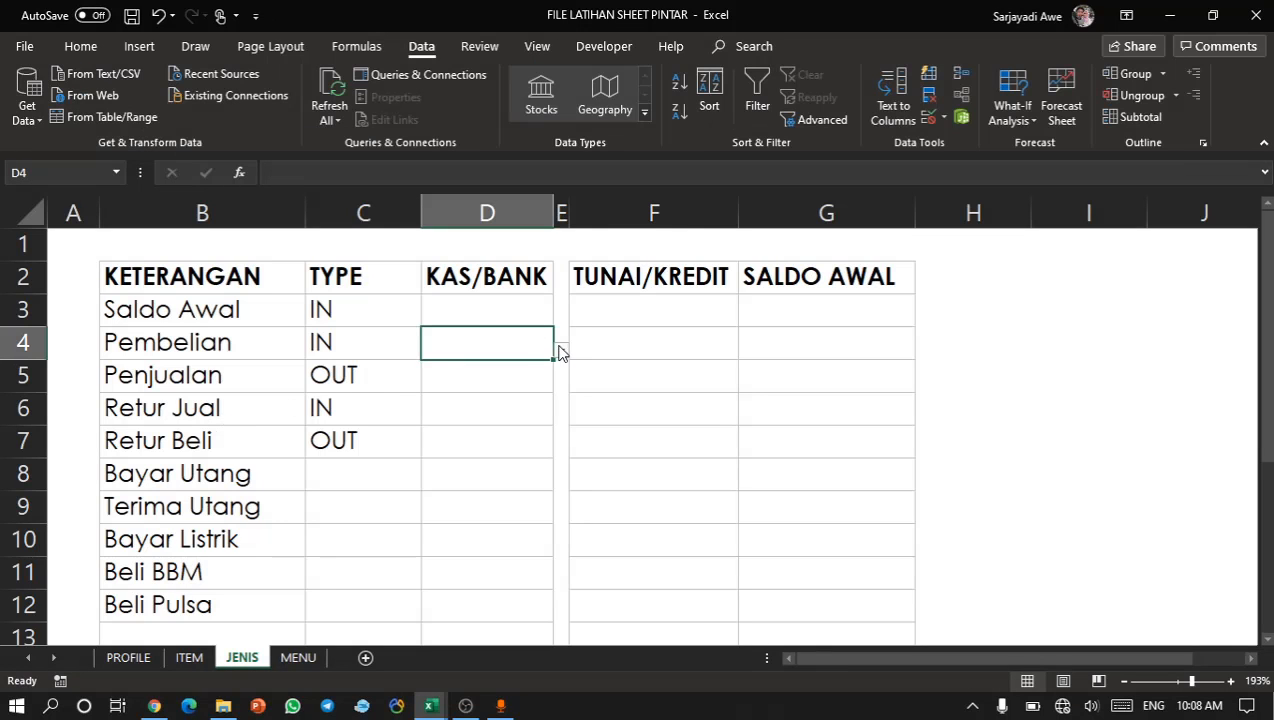
{"action": "left_click", "coordinate": [561, 350]}
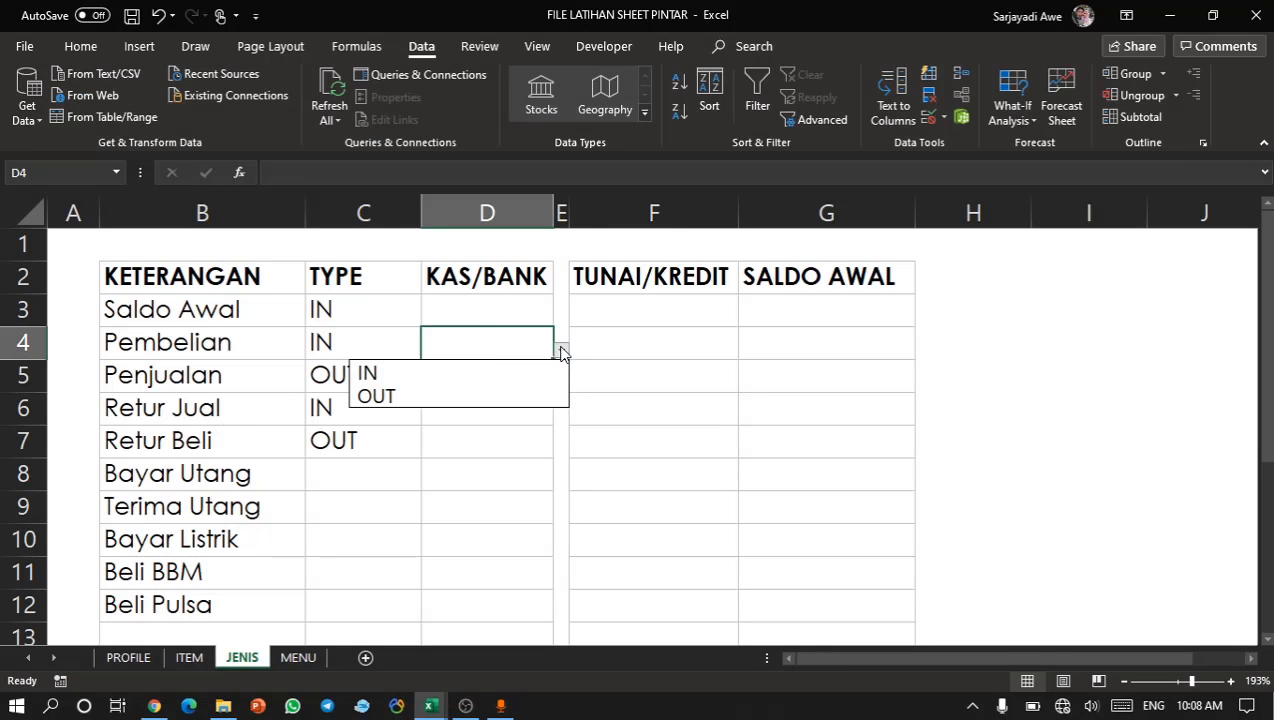
{"action": "left_click", "coordinate": [432, 397]}
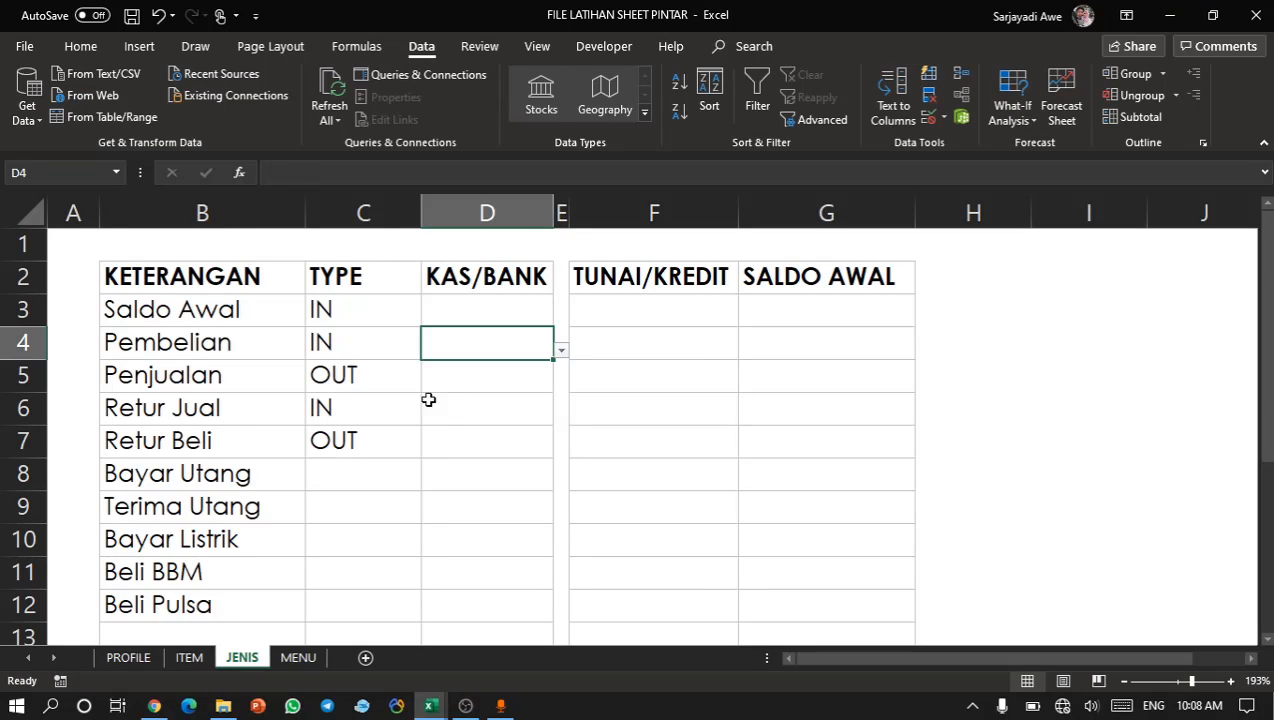
{"action": "left_click", "coordinate": [518, 376]}
{"action": "left_click", "coordinate": [562, 384]}
{"action": "left_click", "coordinate": [525, 391]}
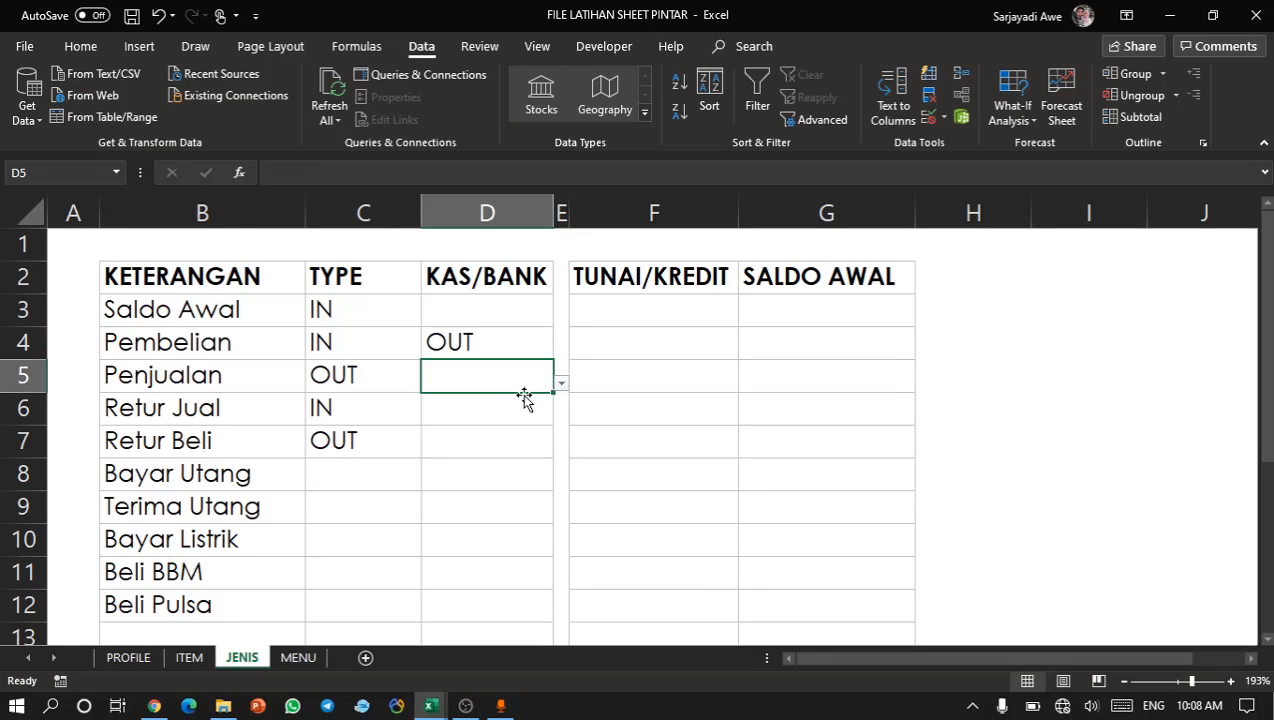
Set KAS/BANK to OUT for Retur Jual in D6 and IN for Retur Beli in D7.
{"action": "left_click", "coordinate": [495, 402]}
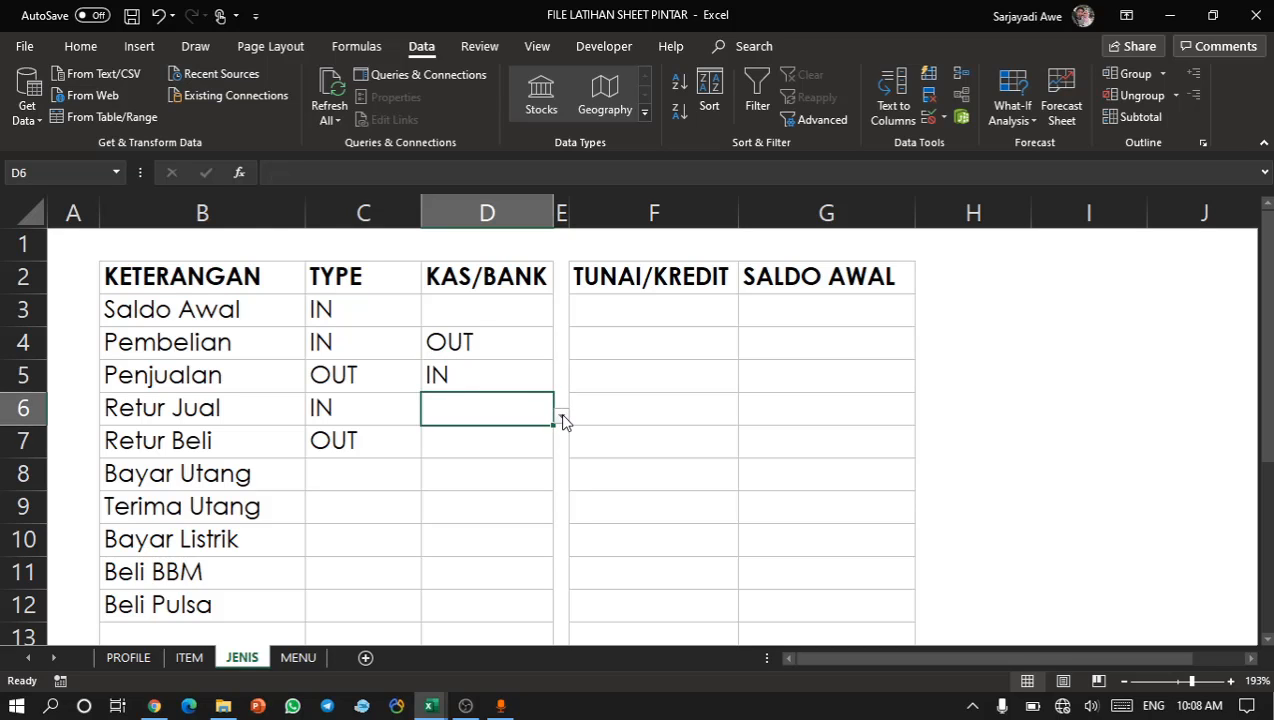
{"action": "left_click", "coordinate": [562, 417]}
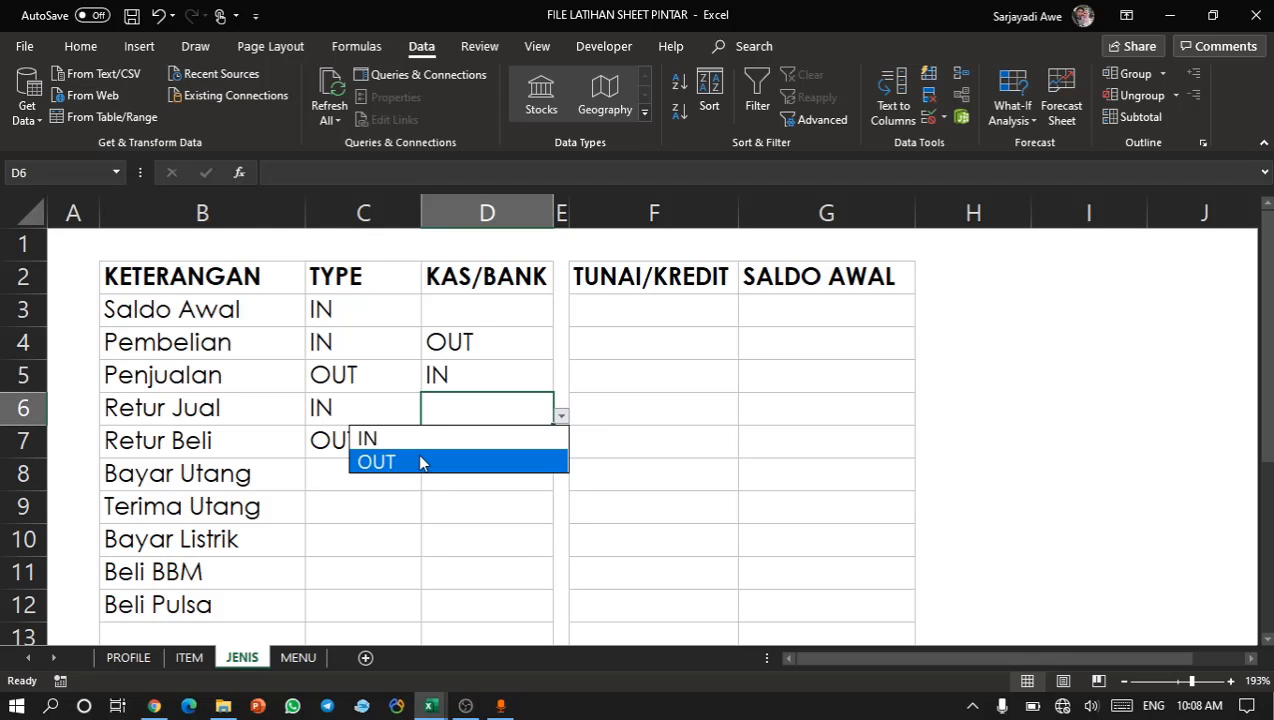
{"action": "left_click", "coordinate": [420, 462]}
{"action": "left_click", "coordinate": [495, 446]}
{"action": "left_click", "coordinate": [560, 453]}
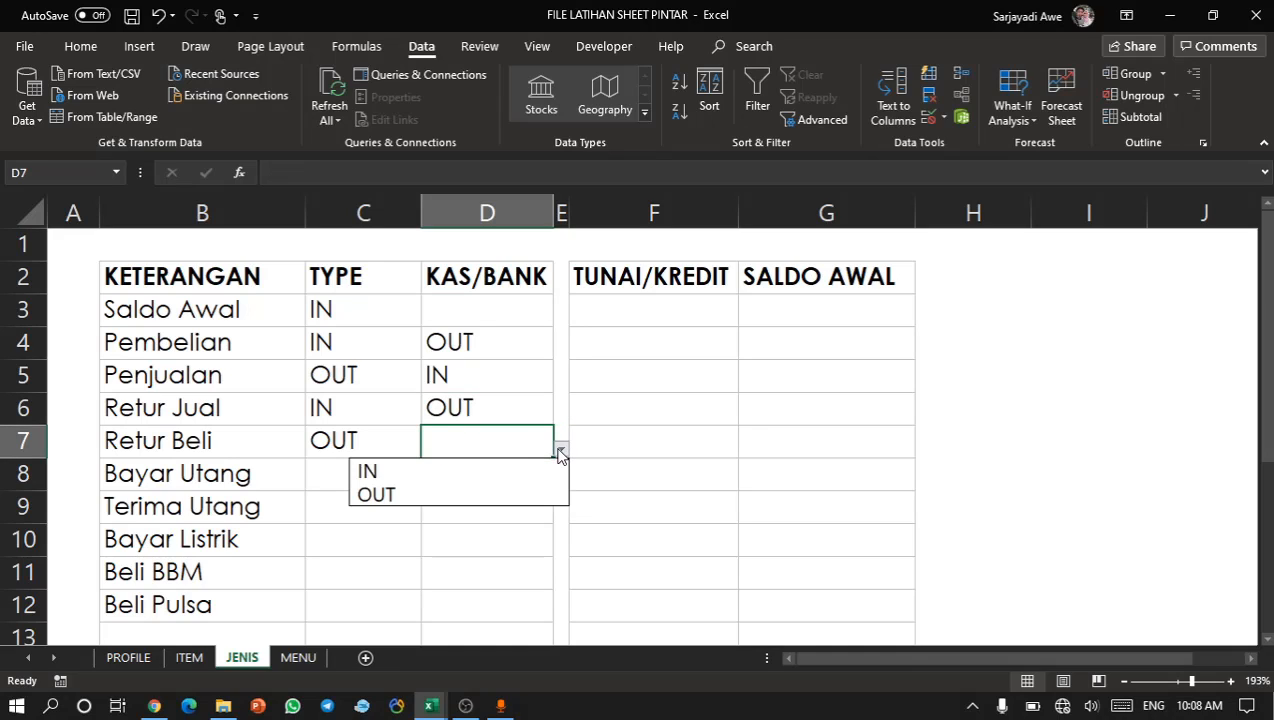
{"action": "left_click", "coordinate": [477, 476]}
Set KAS/BANK to OUT for Bayar Utang in D8 and IN for Terima Utang in D9.
{"action": "left_click", "coordinate": [476, 470]}
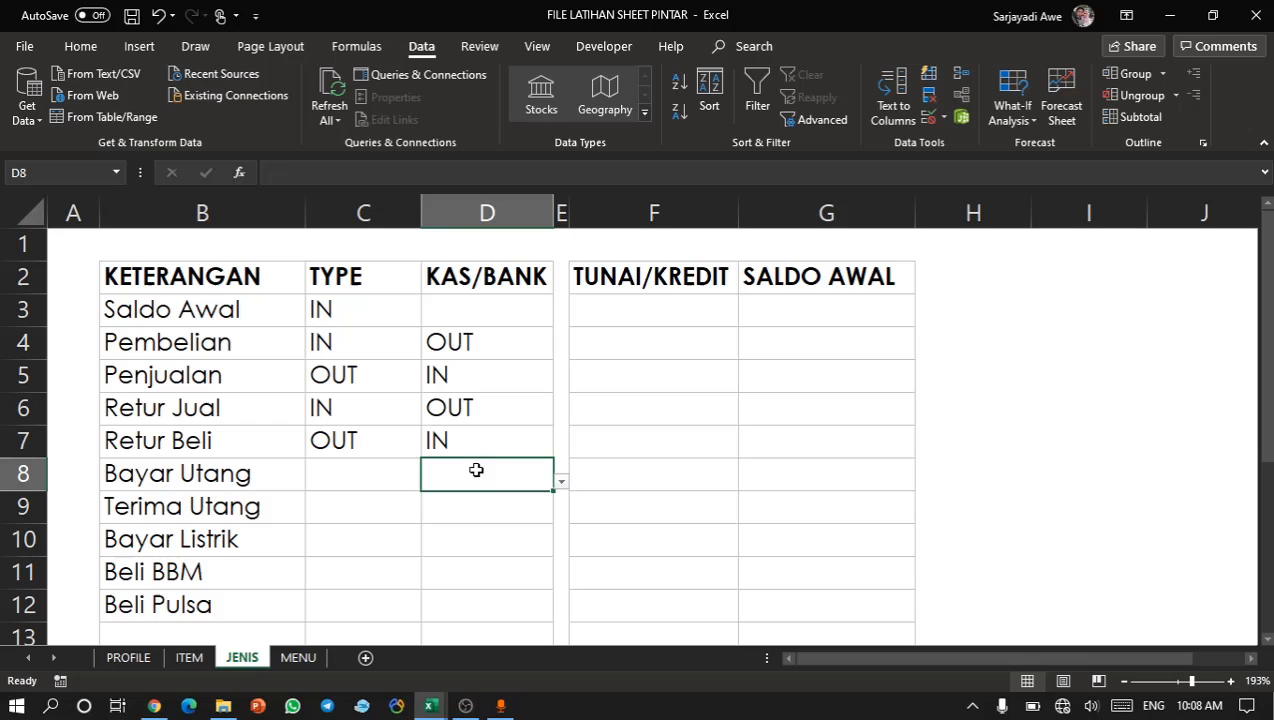
{"action": "left_click", "coordinate": [560, 484]}
{"action": "left_click", "coordinate": [478, 521]}
{"action": "left_click", "coordinate": [474, 527]}
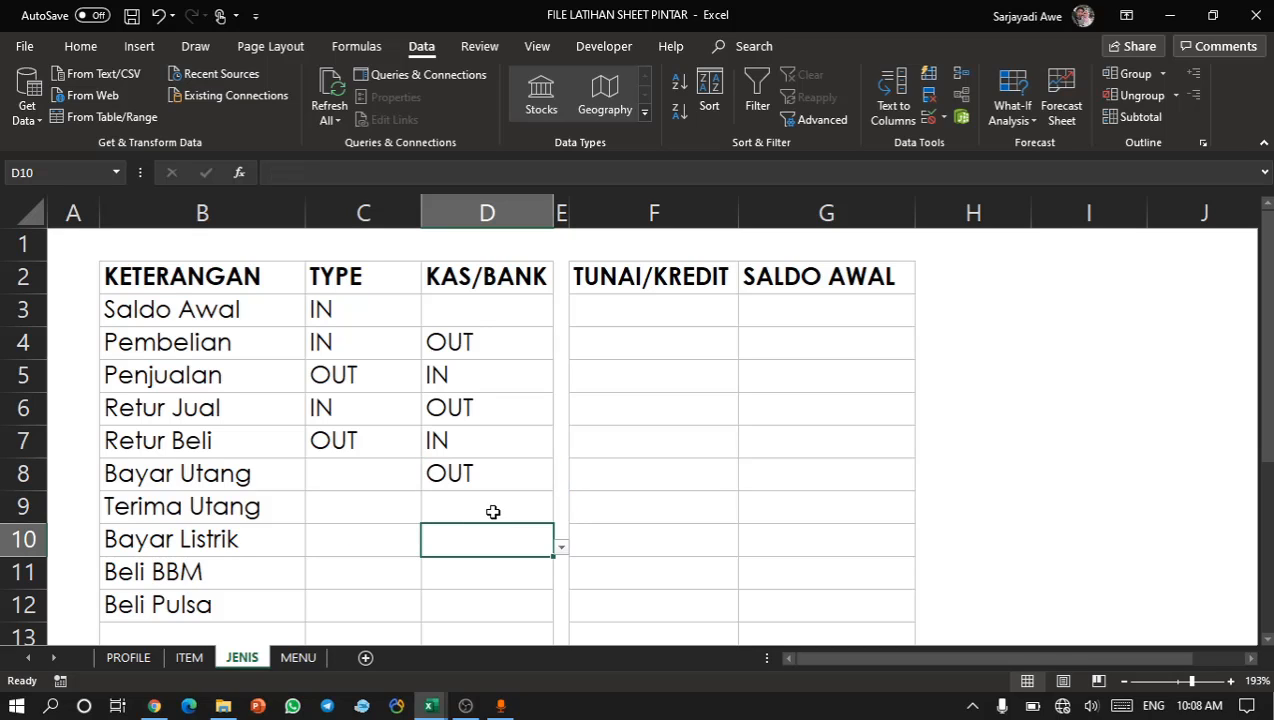
{"action": "left_click", "coordinate": [501, 510]}
{"action": "left_click", "coordinate": [561, 513]}
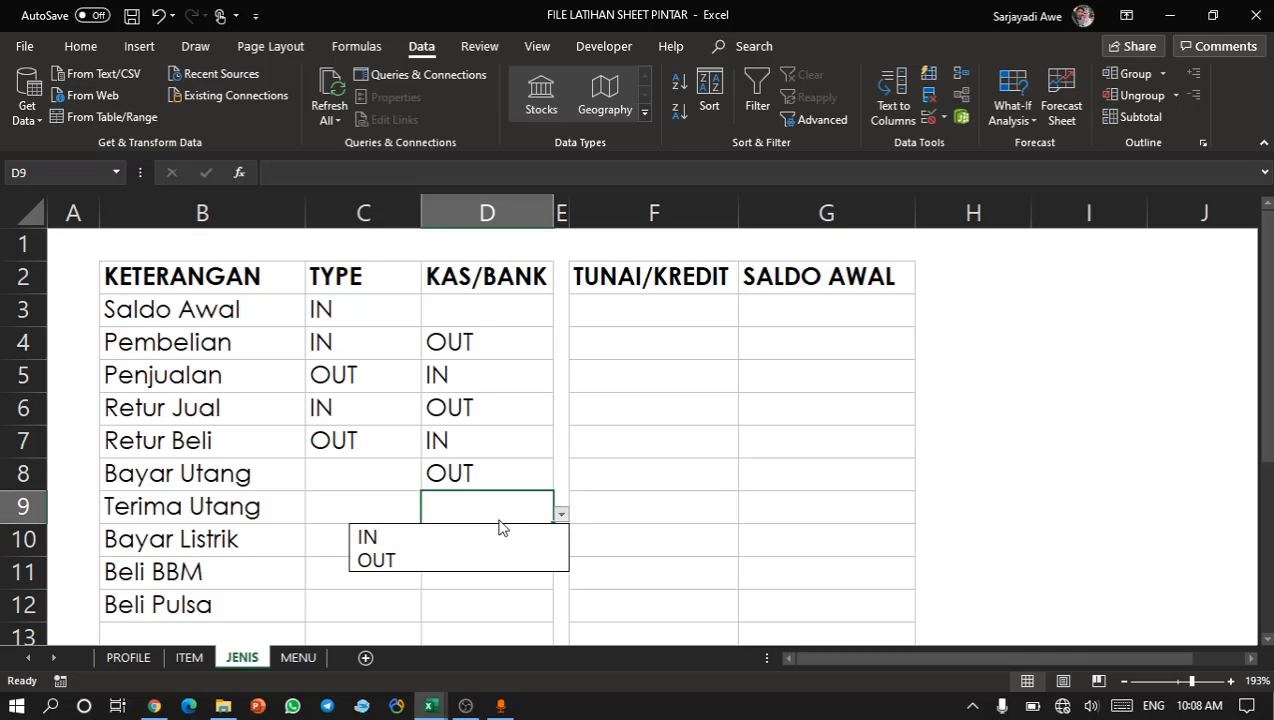
{"action": "left_click", "coordinate": [476, 537]}
Set KAS/BANK to OUT for Bayar Listrik in D10 and copy it into D11:D12 for Beli BBM and Beli Pulsa.
{"action": "left_click", "coordinate": [480, 536]}
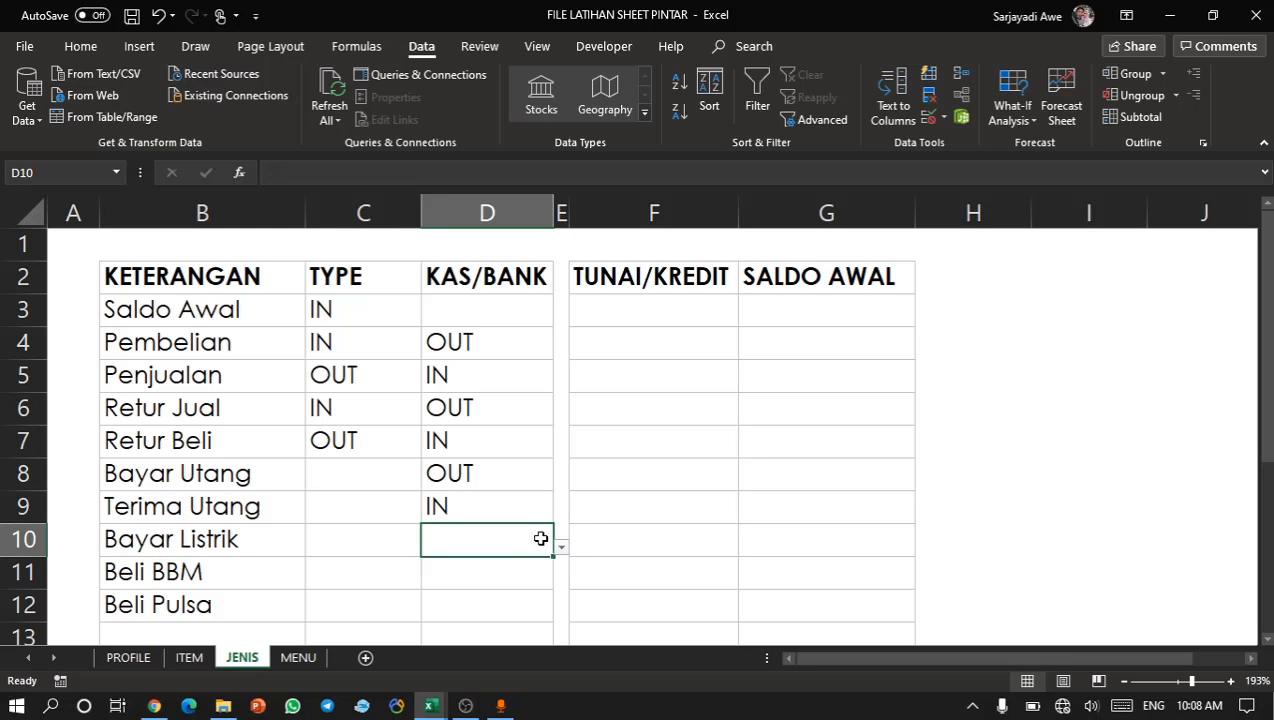
{"action": "left_click", "coordinate": [561, 548]}
{"action": "left_click", "coordinate": [469, 591]}
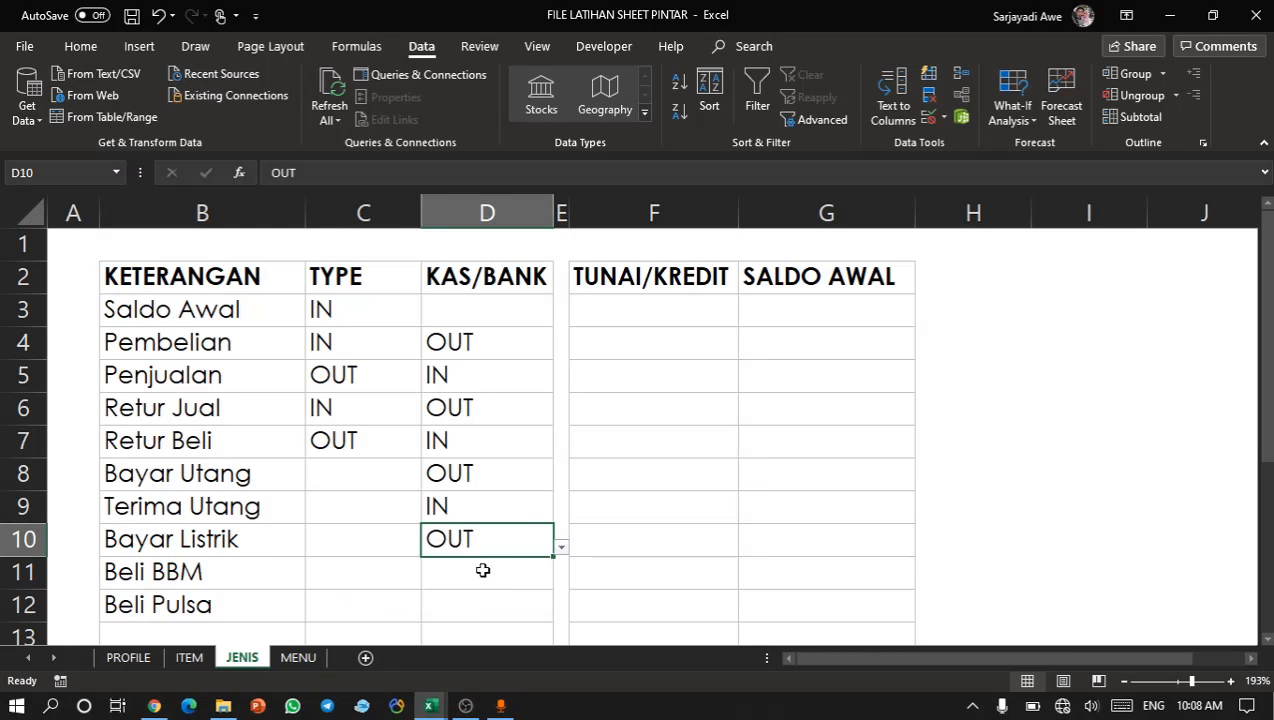
{"action": "key", "text": "ctrl+c"}
{"action": "key", "text": "Down"}
{"action": "key", "text": "shift+Down"}
{"action": "key", "text": "ctrl+v"}
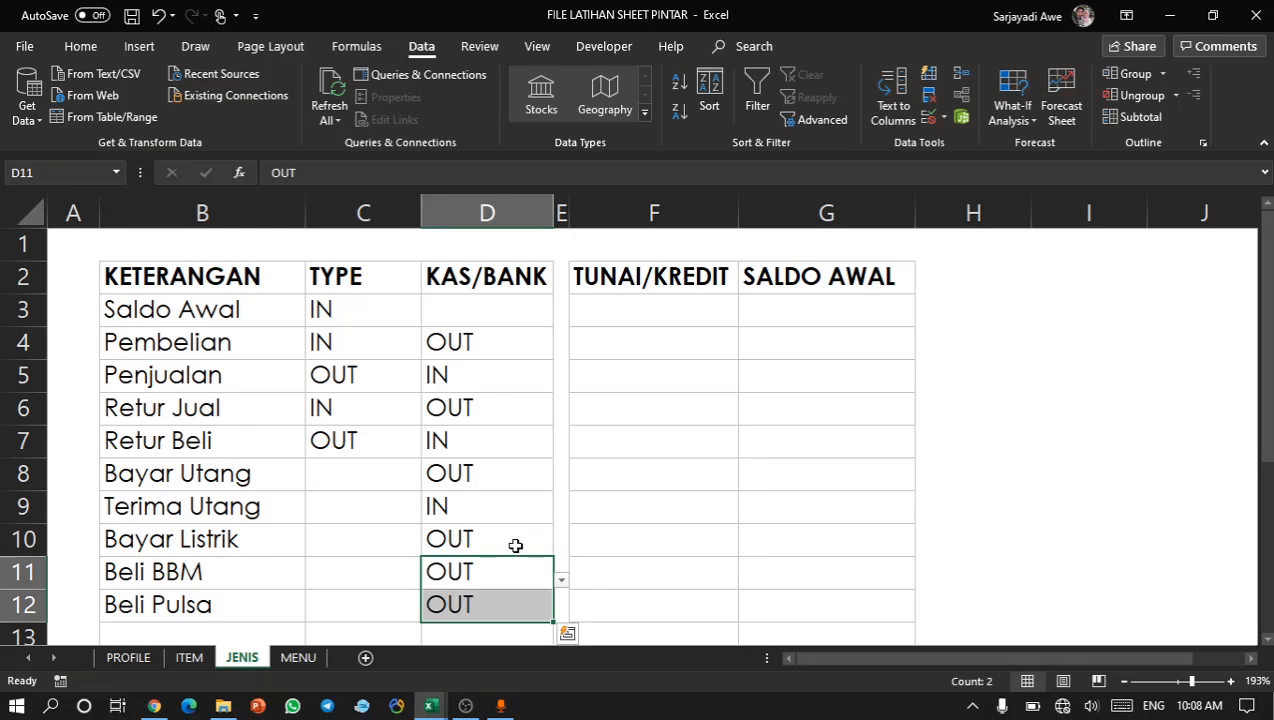
{"action": "left_click", "coordinate": [531, 433]}
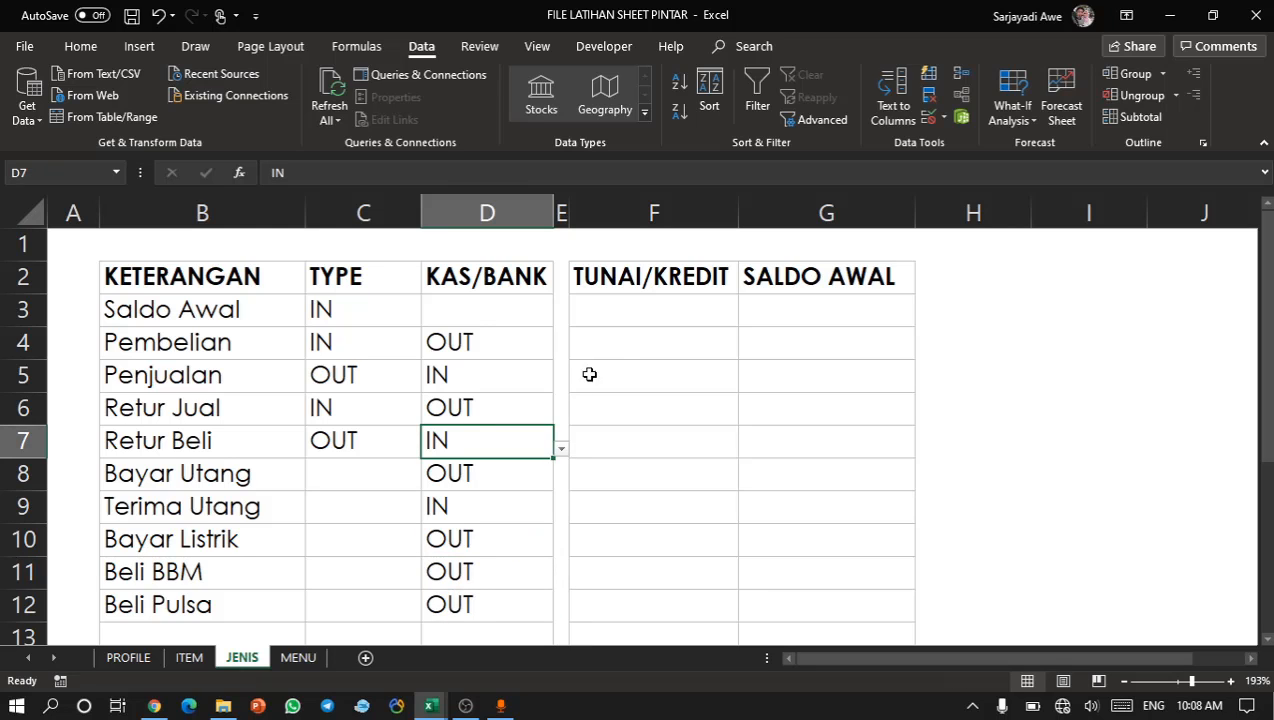
Copy the entries Kas Tunai, Bank Mandiri, Piutang and Hutang from KONTROL STOK and paste them at F3 under TUNAI/KREDIT in FILE LATIHAN SHEET PINTAR.
{"action": "left_click", "coordinate": [614, 350]}
{"action": "left_click", "coordinate": [679, 296]}
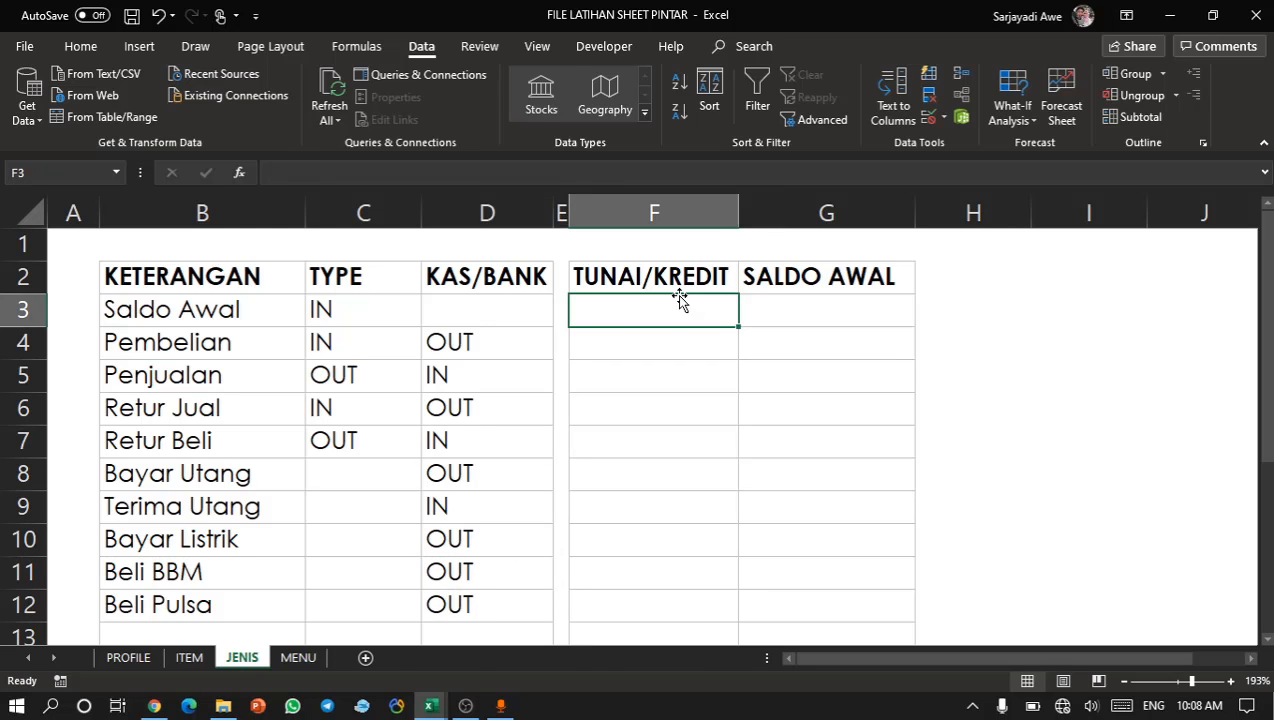
{"action": "key", "text": "alt+Tab"}
{"action": "left_click", "coordinate": [331, 249]}
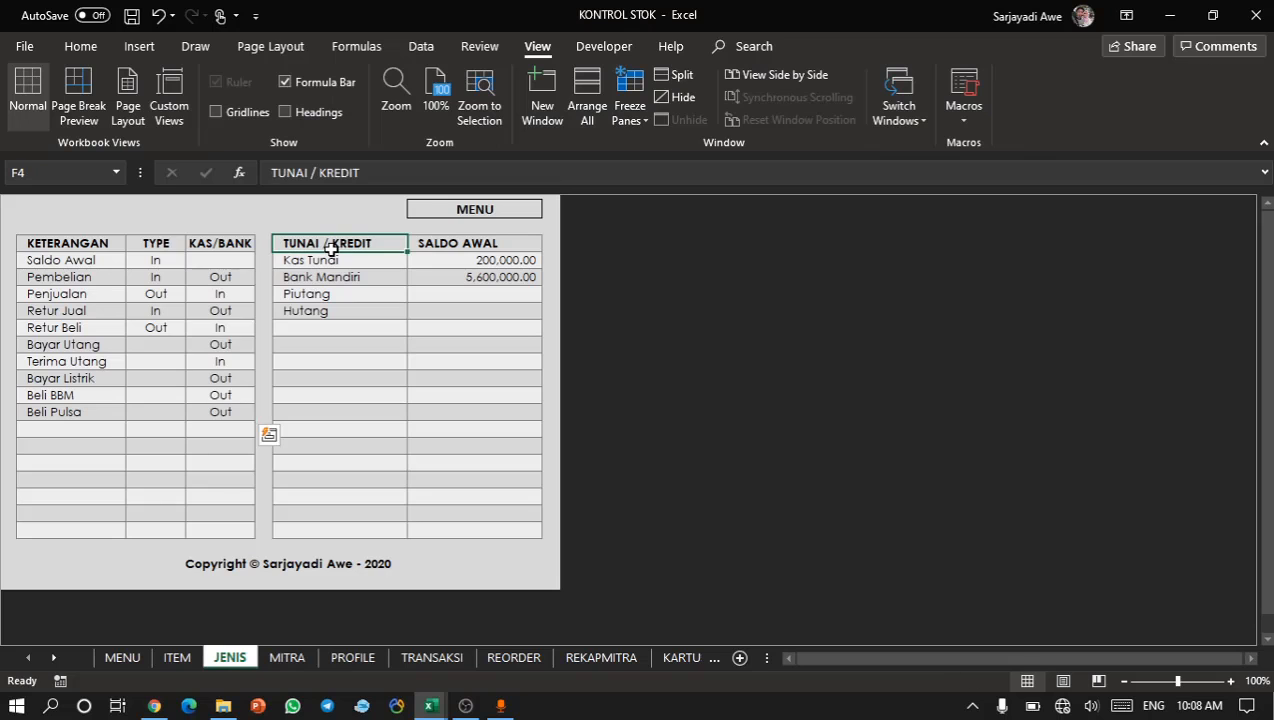
{"action": "left_click_drag", "start_coordinate": [325, 258], "coordinate": [354, 314]}
{"action": "key", "text": "ctrl+c"}
{"action": "key", "text": "alt+Tab"}
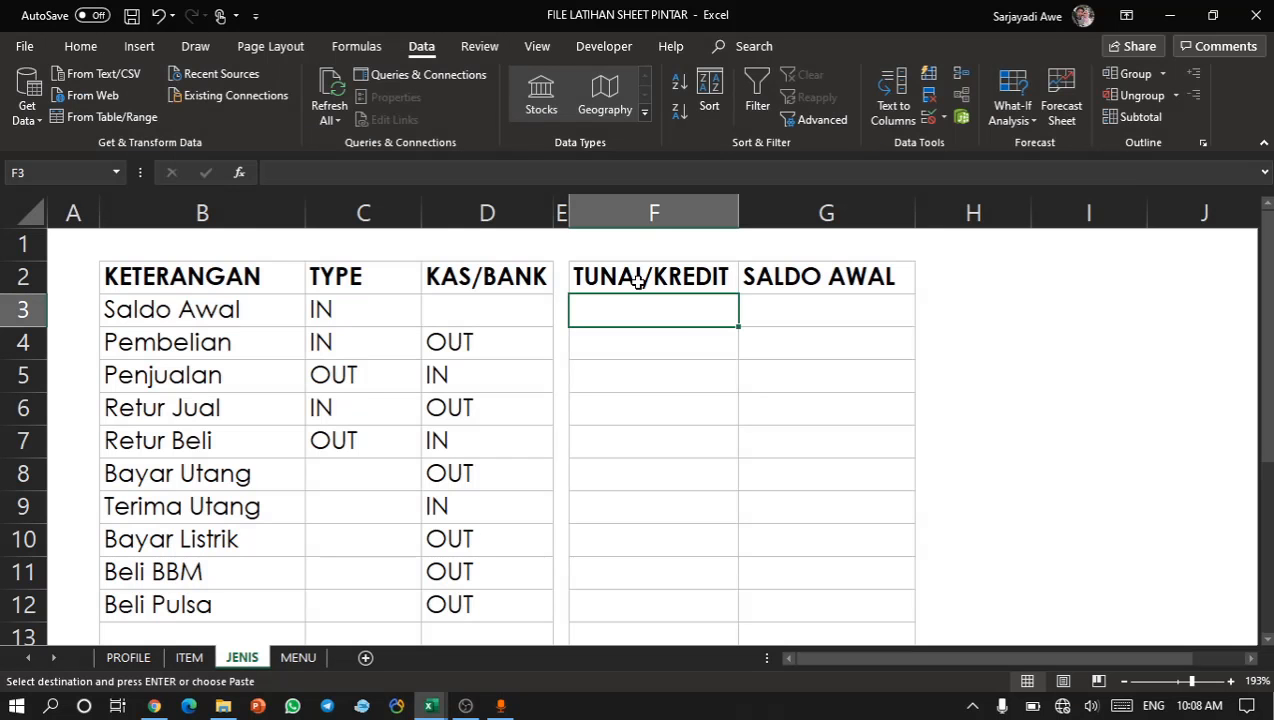
{"action": "key", "text": "ctrl+v"}
Change the pasted TUNAI/KREDIT entries in F3:F6 to values only, dropping the source formatting.
{"action": "left_click", "coordinate": [757, 450]}
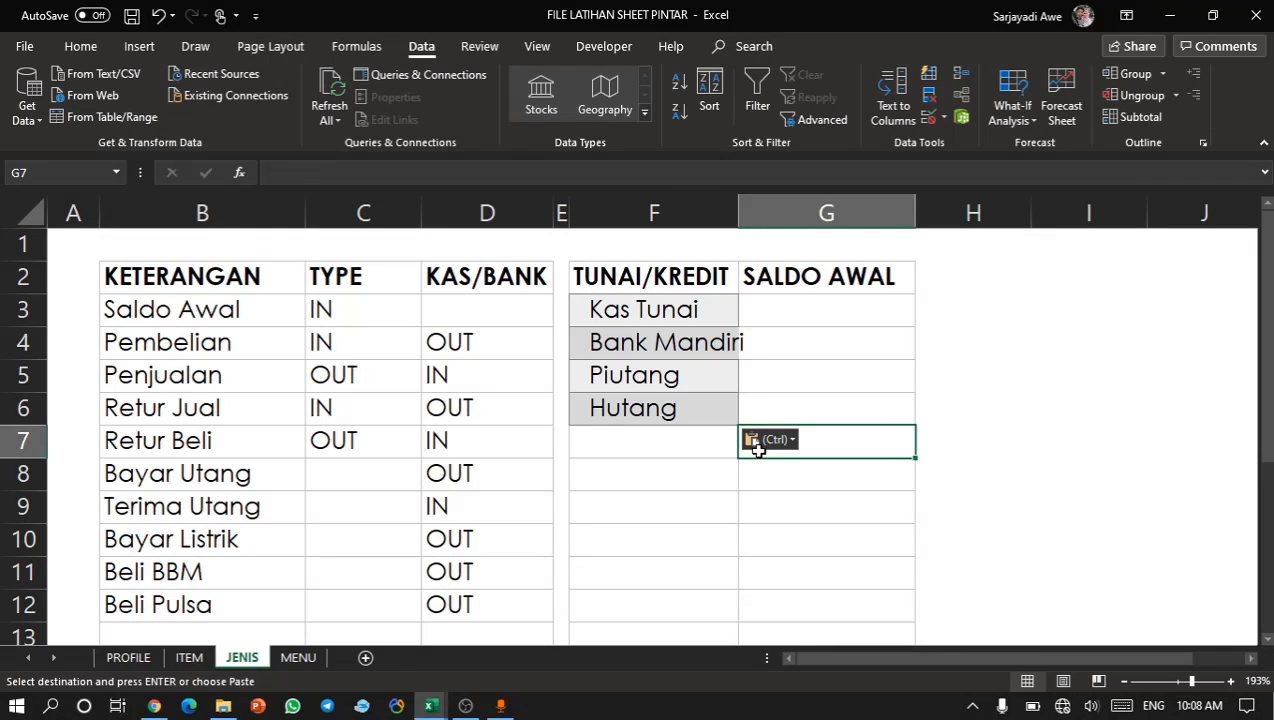
{"action": "left_click", "coordinate": [760, 442]}
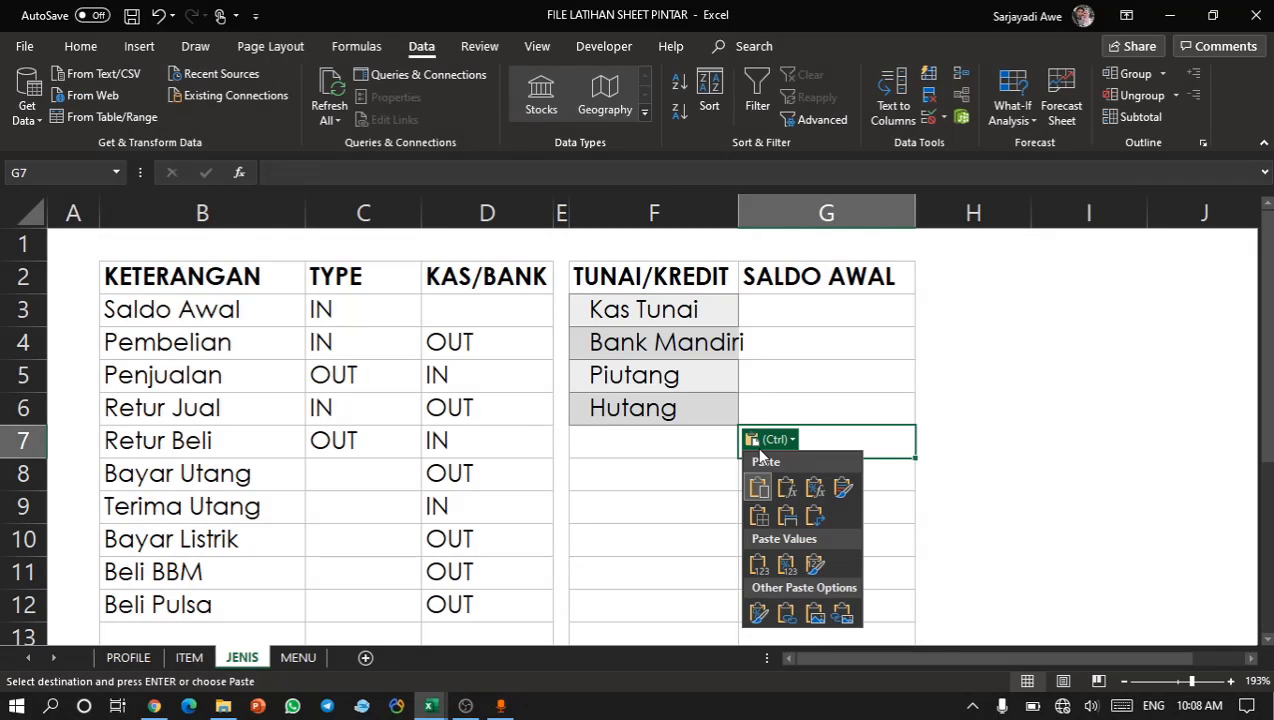
{"action": "left_click", "coordinate": [765, 561]}
{"action": "left_click", "coordinate": [677, 460]}
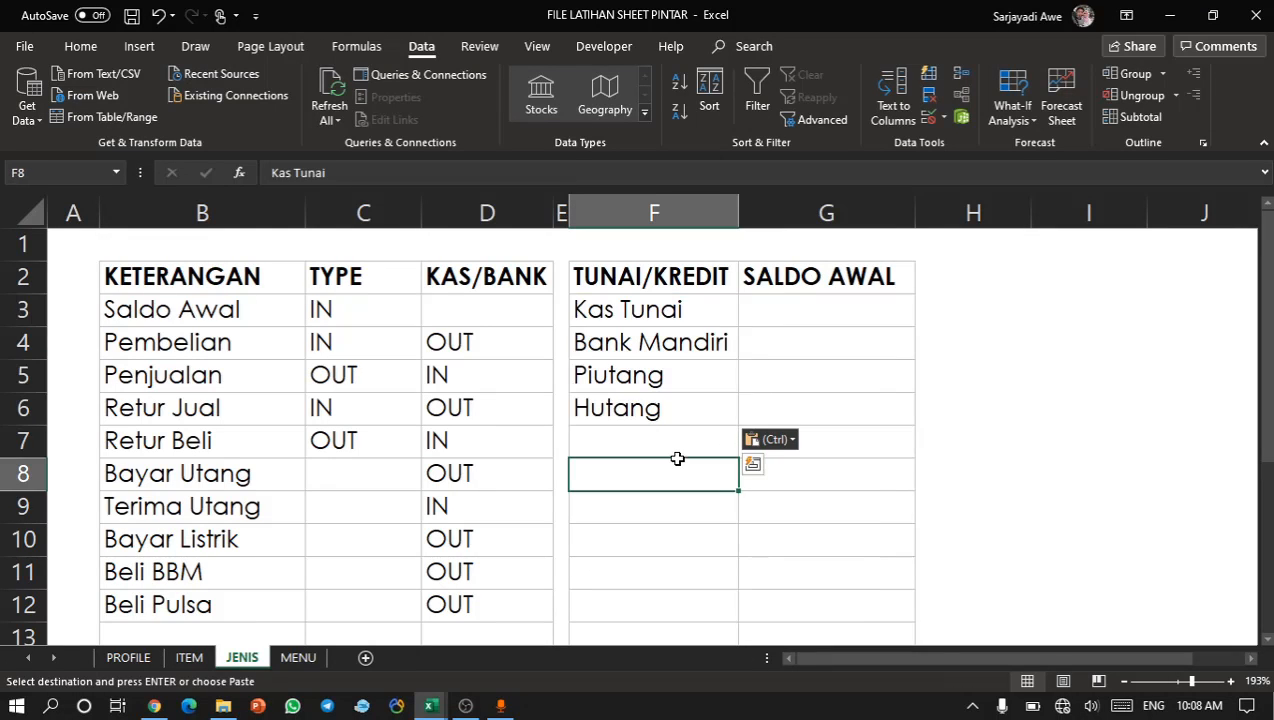
{"action": "left_click", "coordinate": [682, 350]}
{"action": "left_click", "coordinate": [624, 450]}
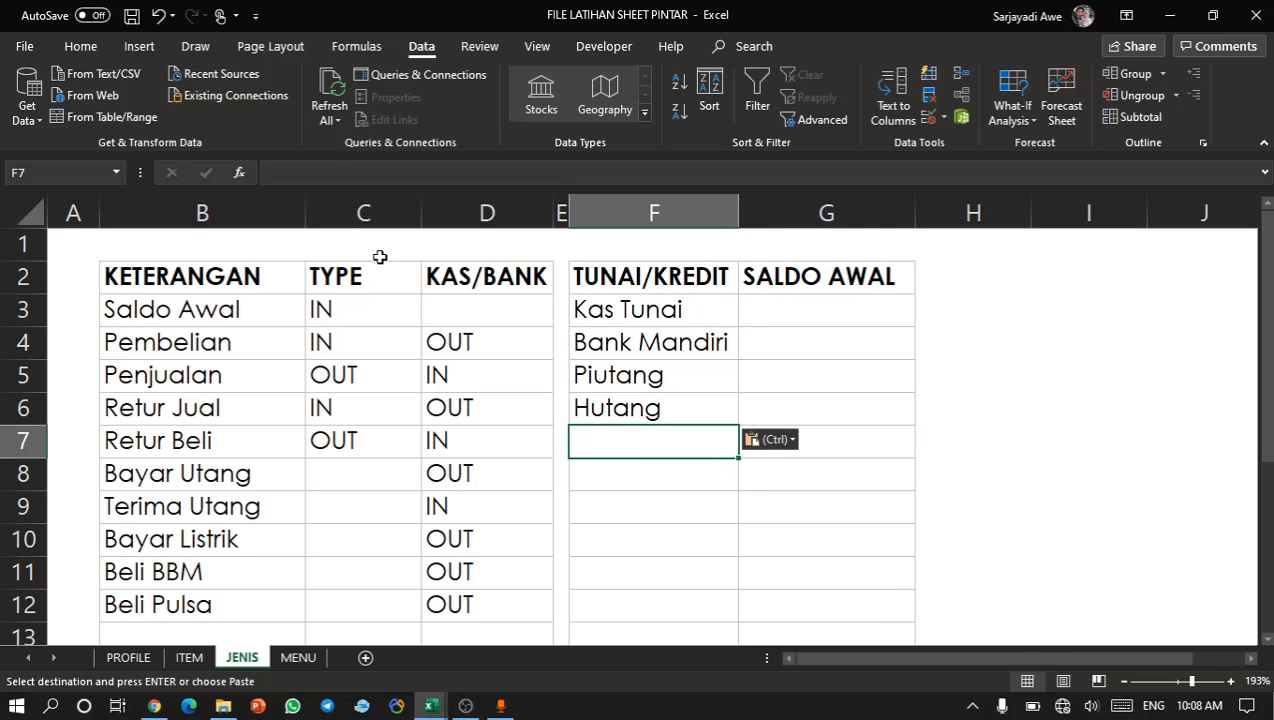
{"action": "left_click", "coordinate": [262, 328]}
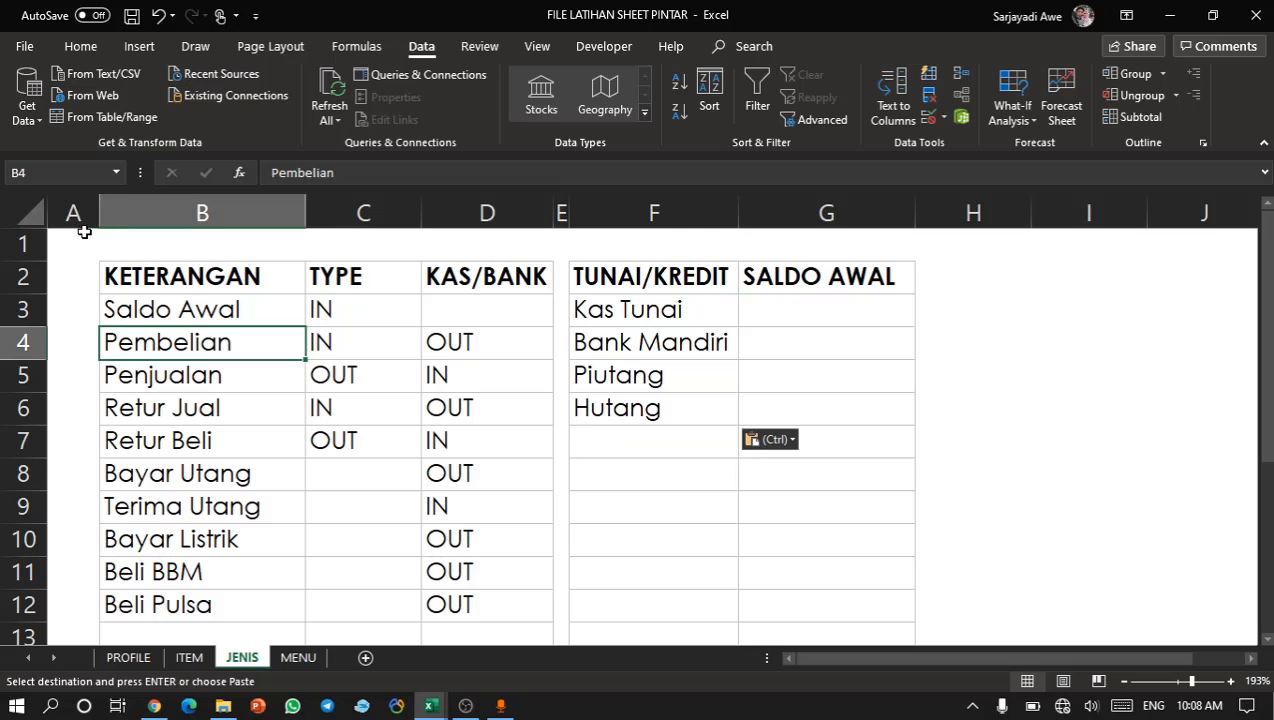
{"action": "left_click_drag", "start_coordinate": [84, 231], "coordinate": [398, 322]}
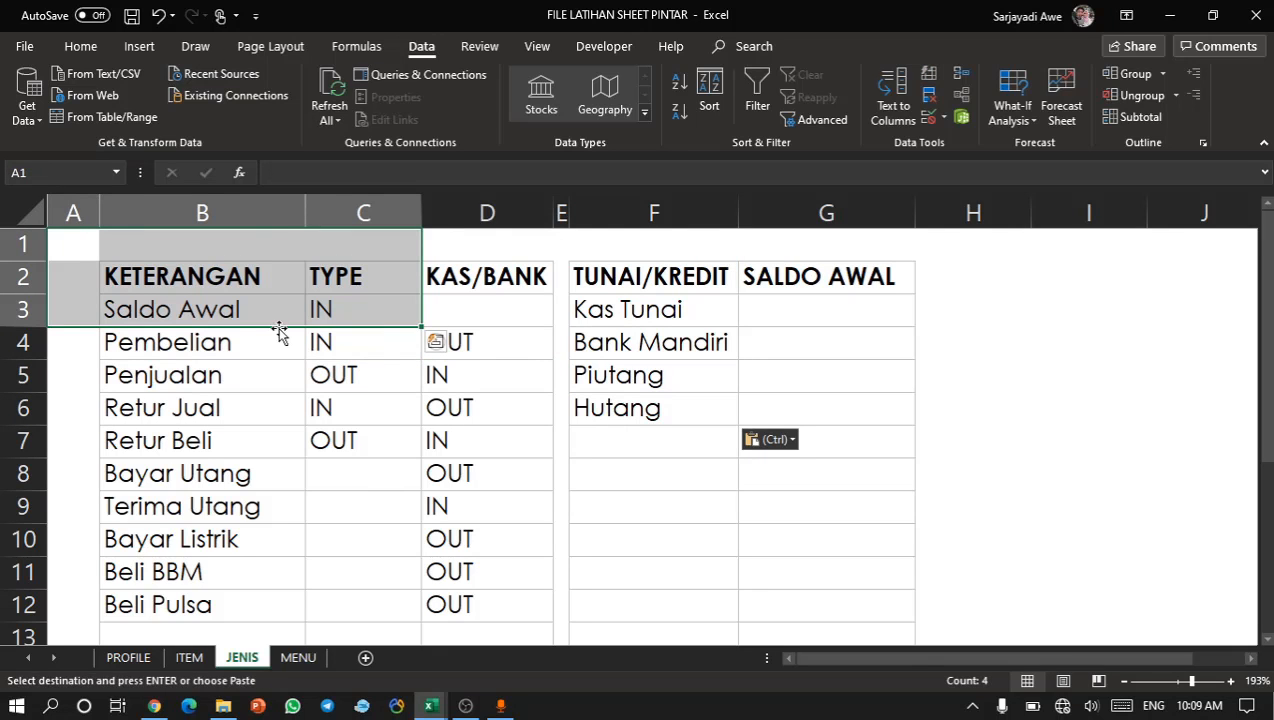
{"action": "left_click", "coordinate": [226, 346]}
{"action": "left_click", "coordinate": [228, 309]}
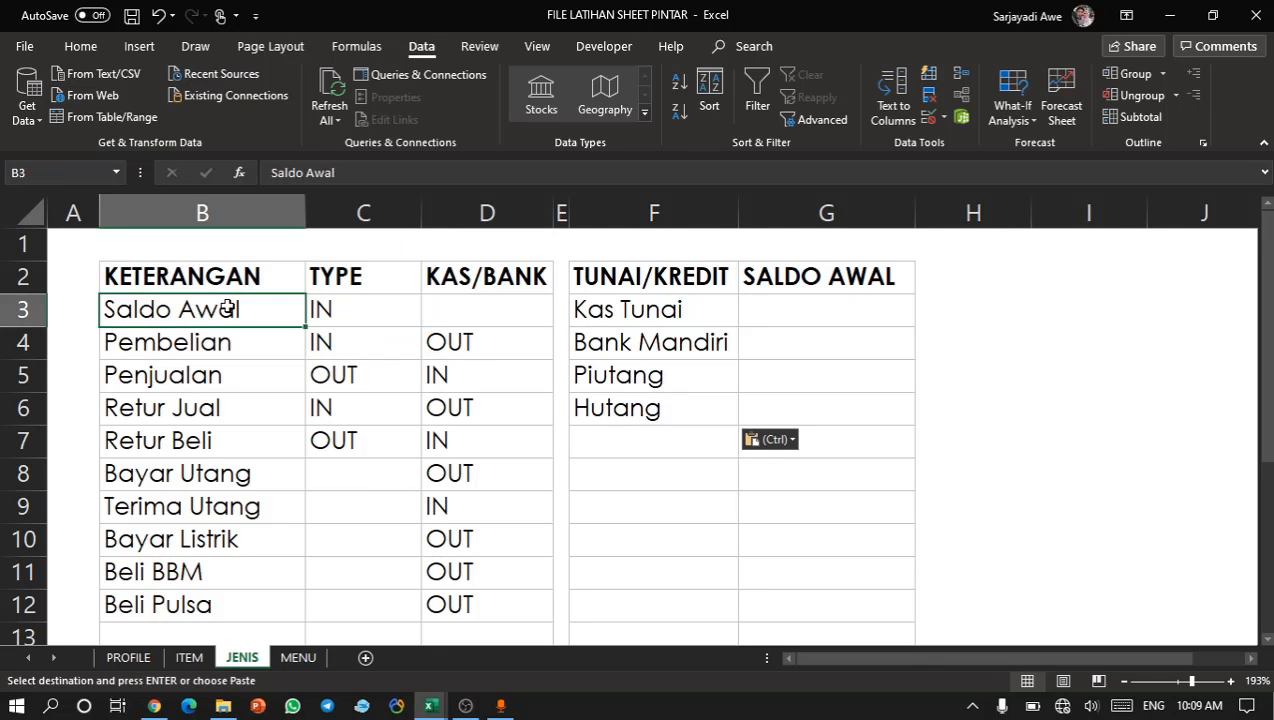
{"action": "key", "text": "shift+Down"}
{"action": "key", "text": "shift+Down"}
{"action": "key", "text": "shift+Down"}
{"action": "key", "text": "shift+Down"}
{"action": "key", "text": "shift+Down"}
{"action": "key", "text": "shift+Down"}
{"action": "key", "text": "shift+Down"}
{"action": "key", "text": "shift+Down"}
{"action": "key", "text": "shift+Down"}
{"action": "key", "text": "shift+Down"}
{"action": "key", "text": "shift+Down"}
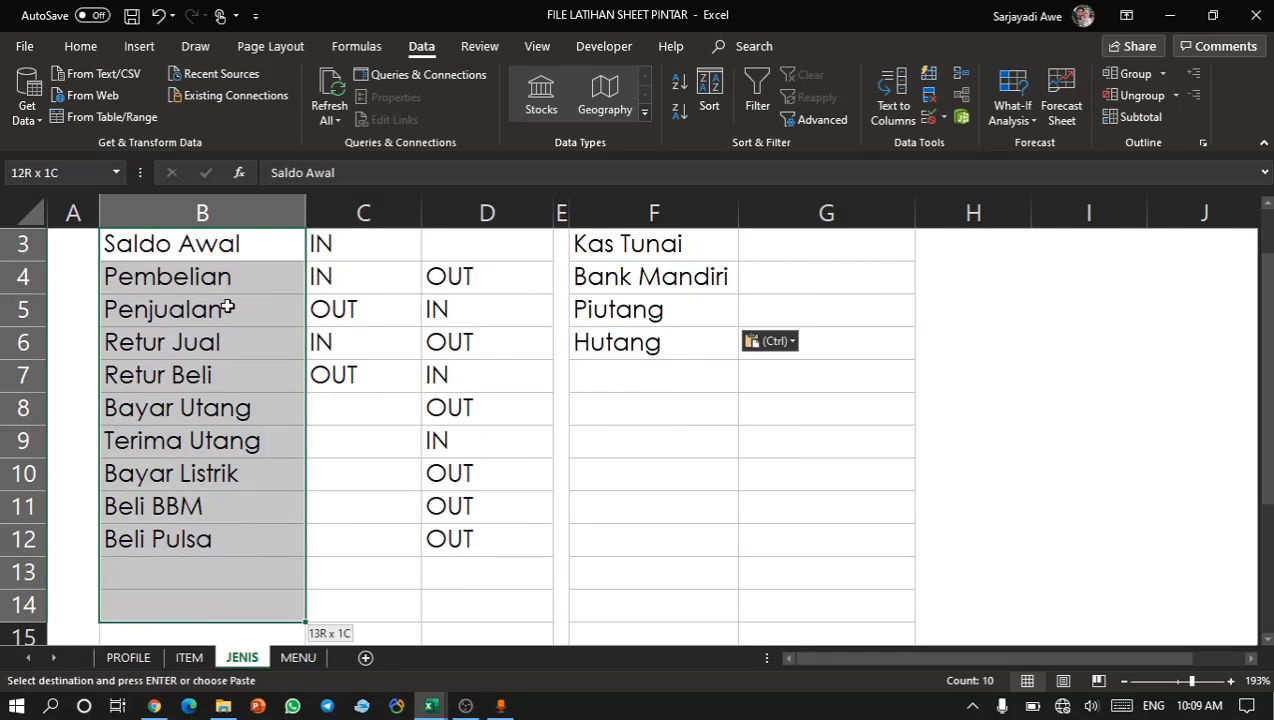
{"action": "key", "text": "shift+Down"}
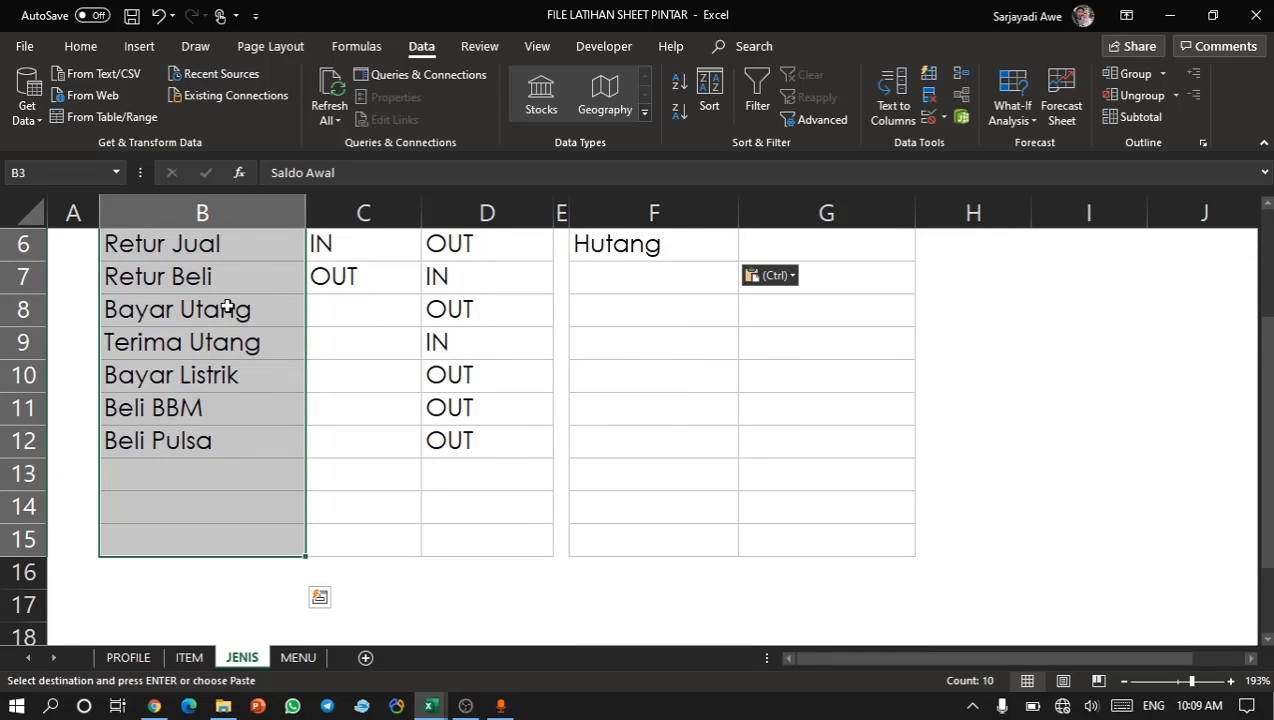
{"action": "scroll", "coordinate": [211, 295], "scroll_direction": "up", "scroll_amount": 2}
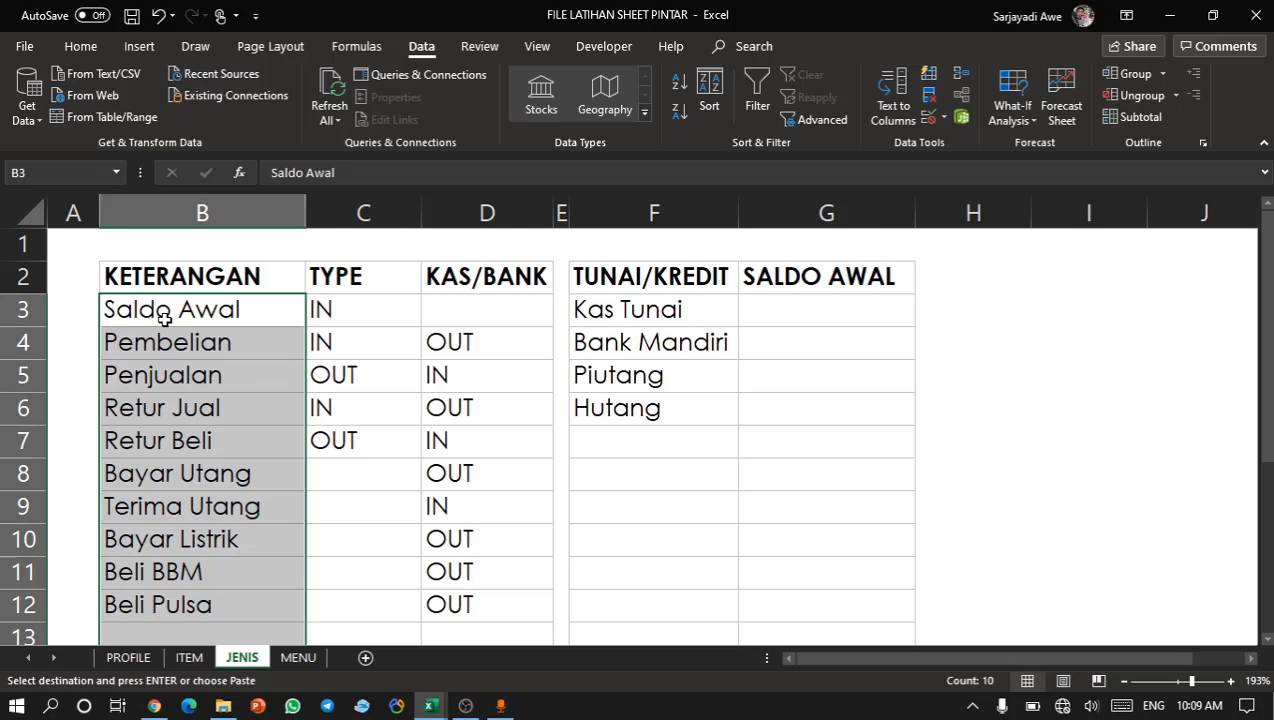
{"action": "left_click", "coordinate": [188, 384]}
Name the KETERANGAN range B3:B15 list_jenis.
{"action": "left_click", "coordinate": [175, 296]}
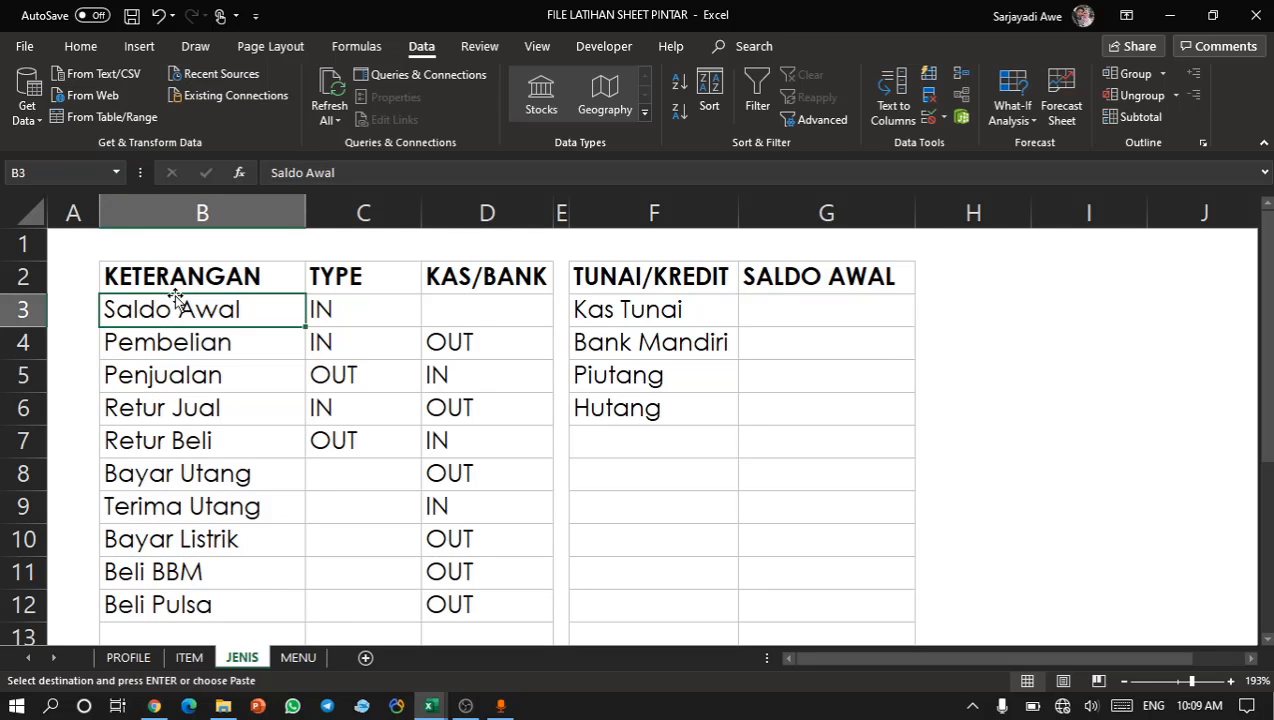
{"action": "key", "text": "ctrl+shift+Down"}
{"action": "key", "text": "shift+Down"}
{"action": "key", "text": "shift+Down"}
{"action": "key", "text": "shift+Down"}
{"action": "key", "text": "shift+Down"}
{"action": "key", "text": "shift+Down"}
{"action": "key", "text": "shift+Up"}
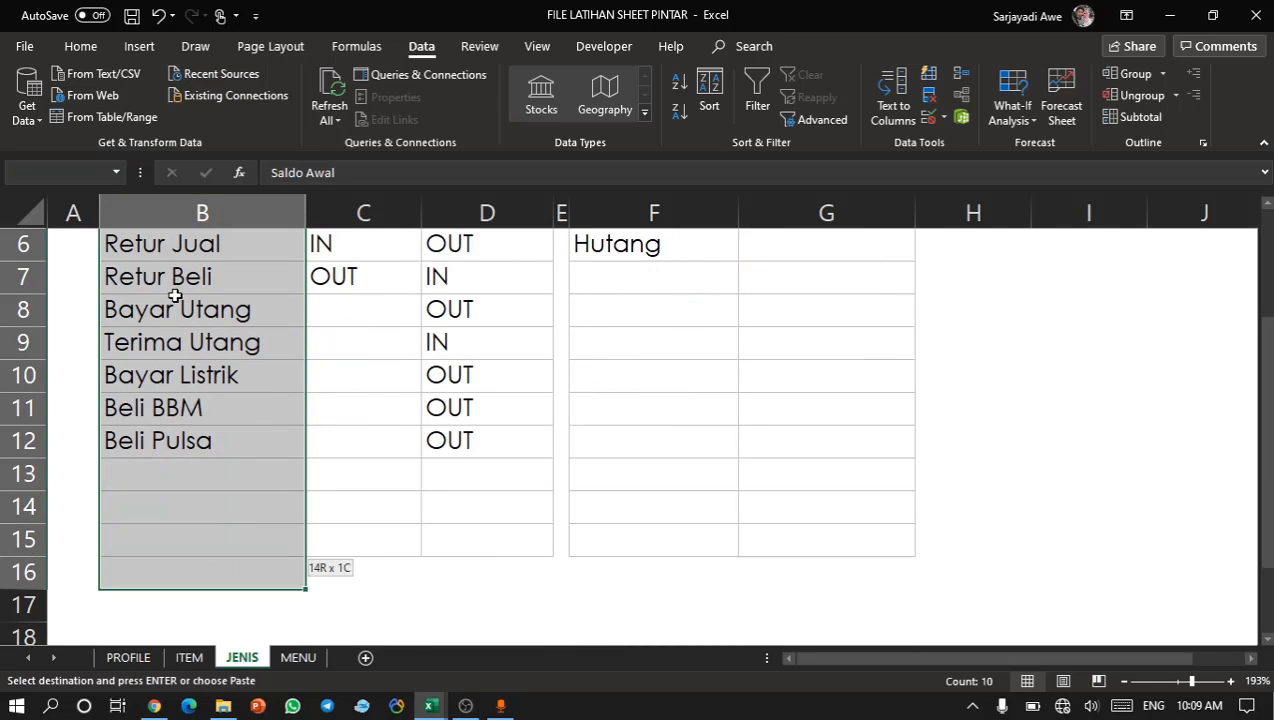
{"action": "key", "text": "ctrl+v"}
{"action": "scroll", "coordinate": [175, 296], "scroll_direction": "up", "scroll_amount": 2}
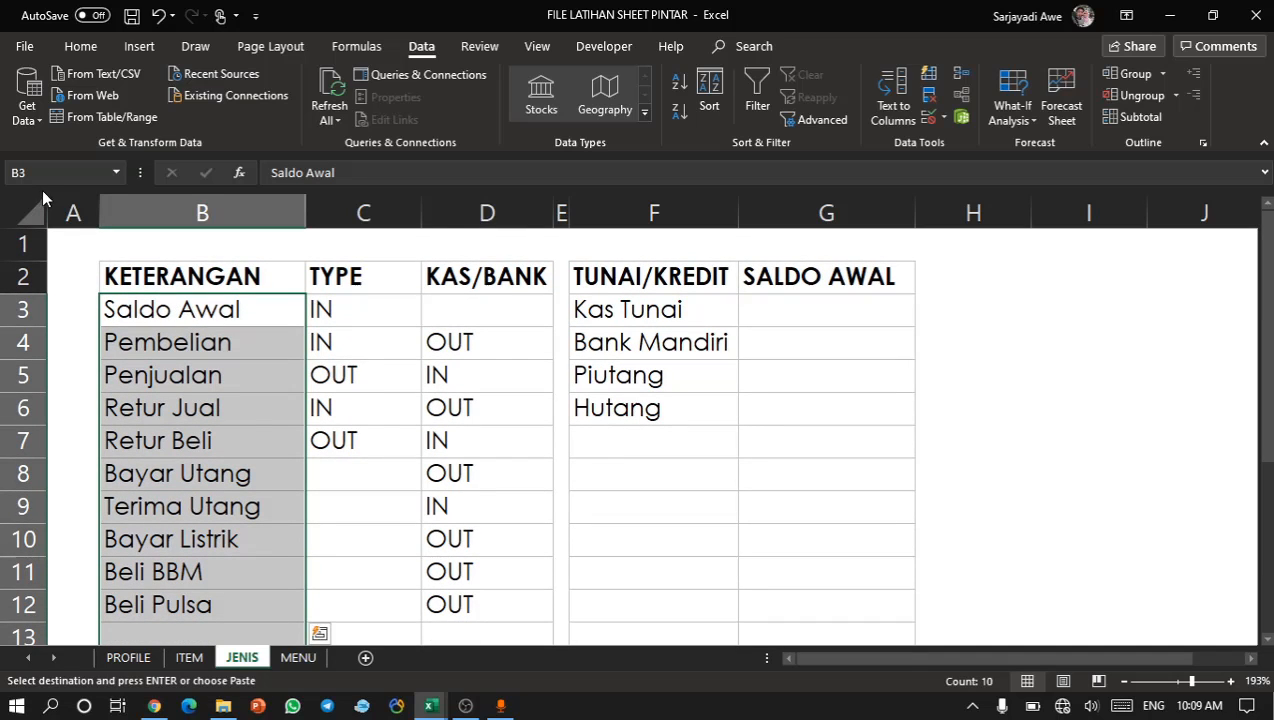
{"action": "left_click", "coordinate": [50, 165]}
{"action": "key", "text": "Return"}
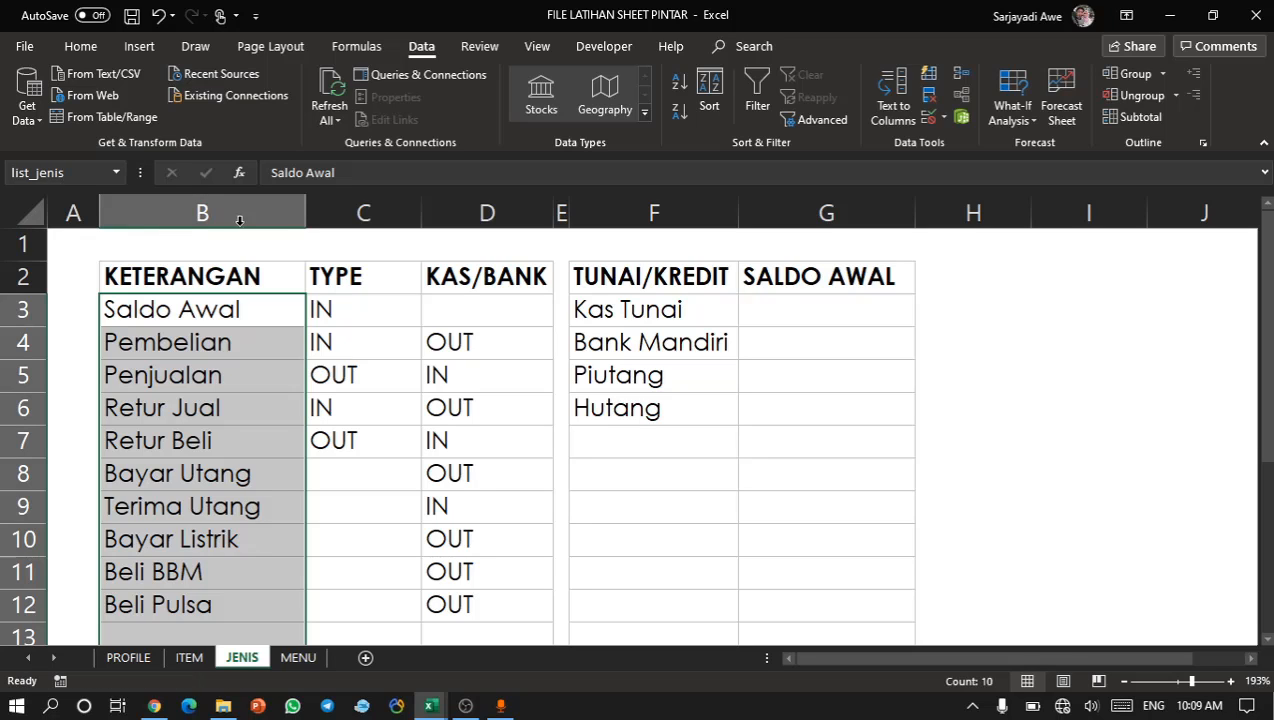
Name the TUNAI/KREDIT range F3:F15 list_type and check the workbook's list of defined names.
{"action": "left_click_drag", "start_coordinate": [590, 310], "coordinate": [650, 540]}
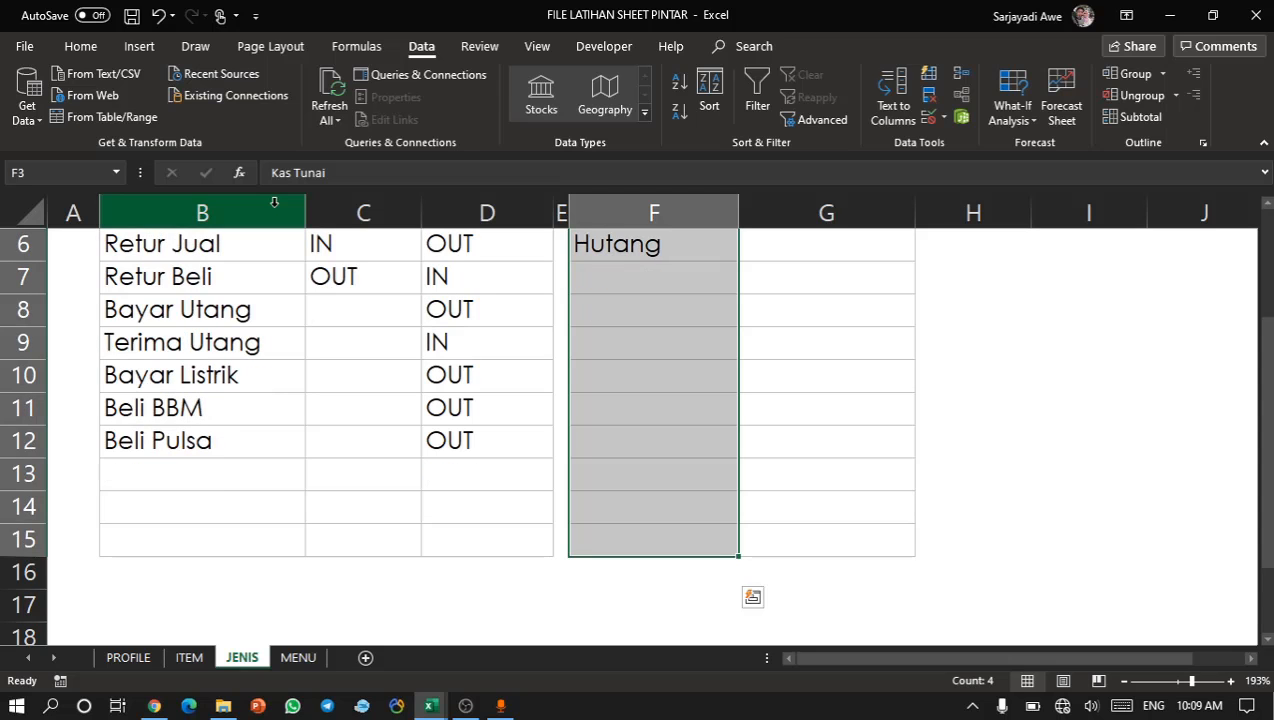
{"action": "left_click", "coordinate": [40, 170]}
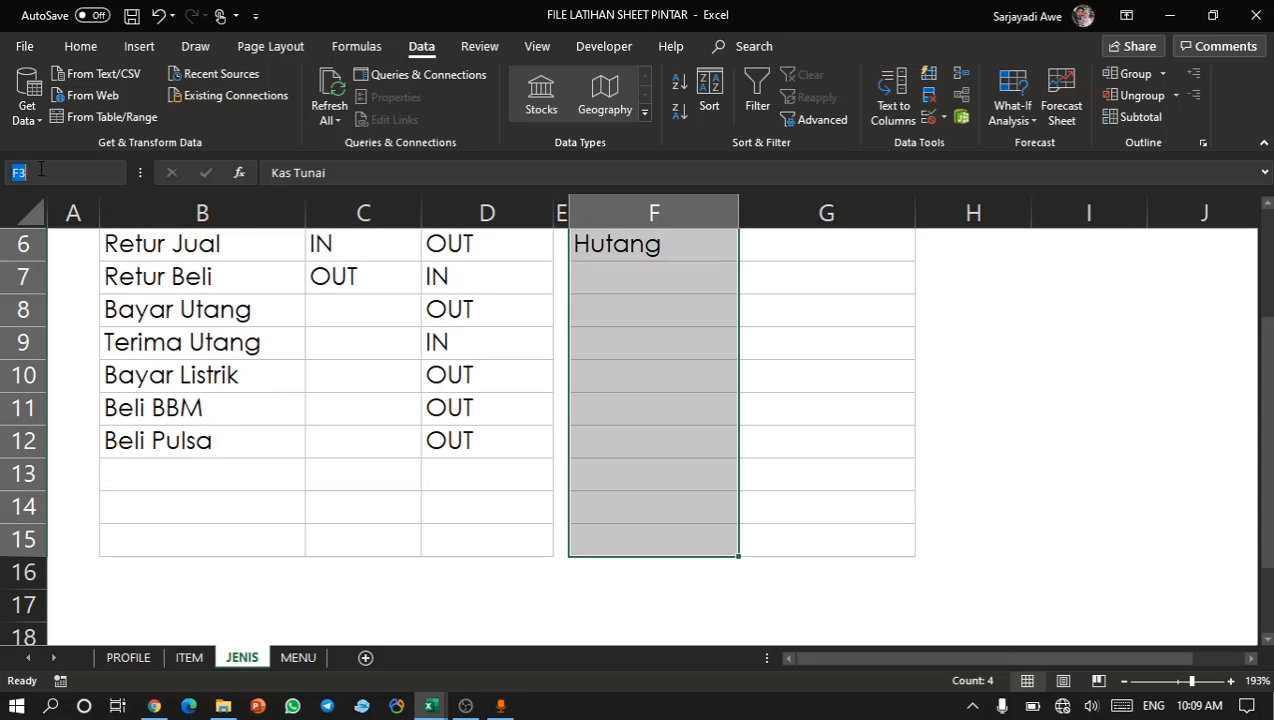
{"action": "scroll", "coordinate": [237, 374], "scroll_direction": "up", "scroll_amount": 2}
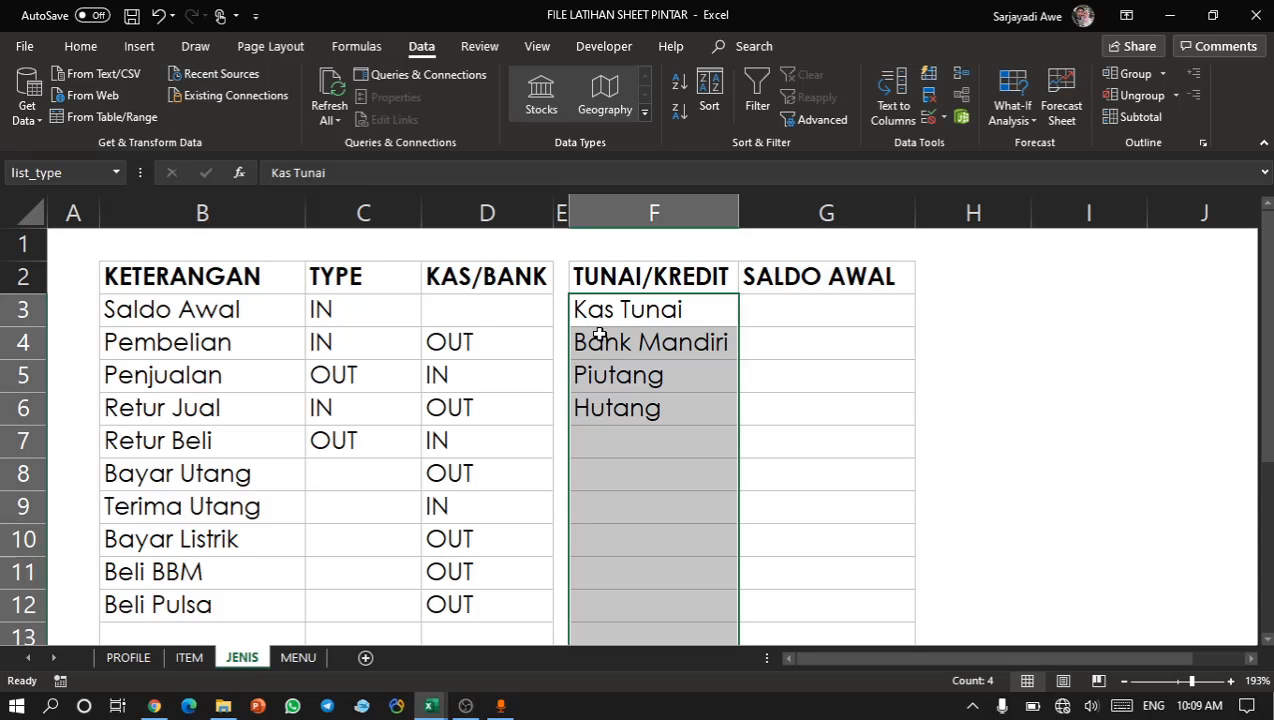
{"action": "left_click", "coordinate": [232, 350]}
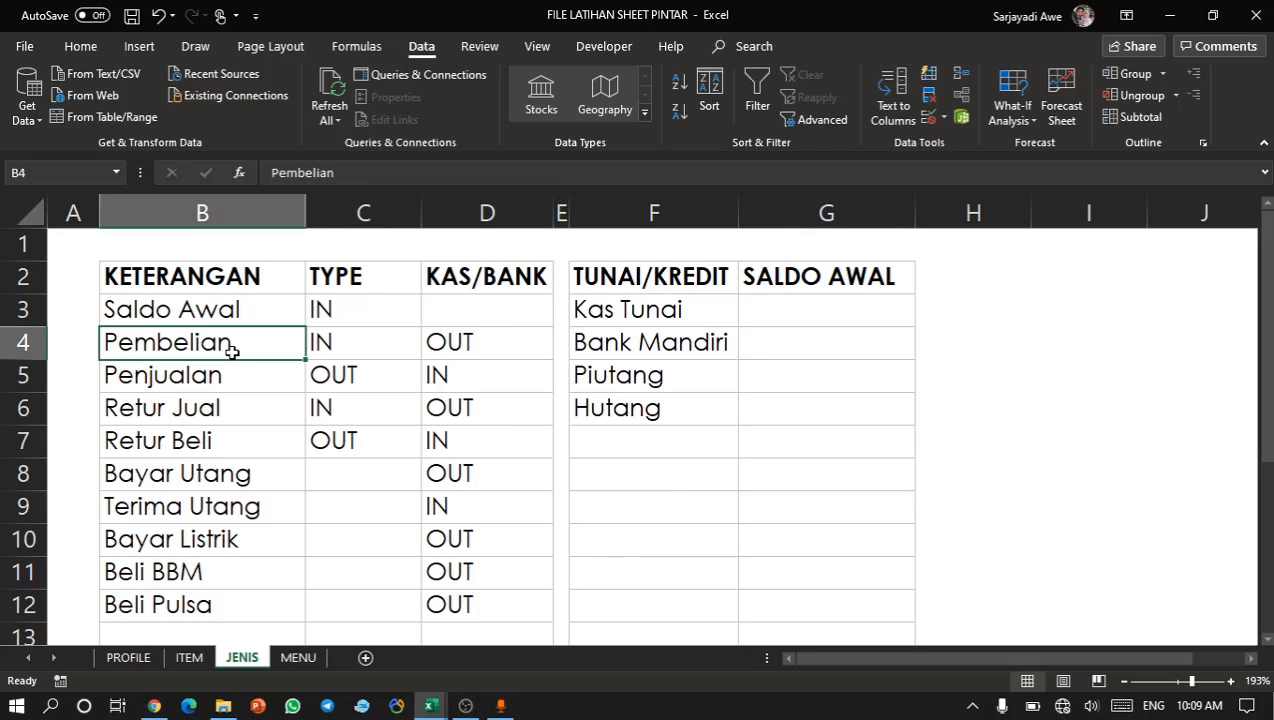
{"action": "left_click", "coordinate": [117, 171]}
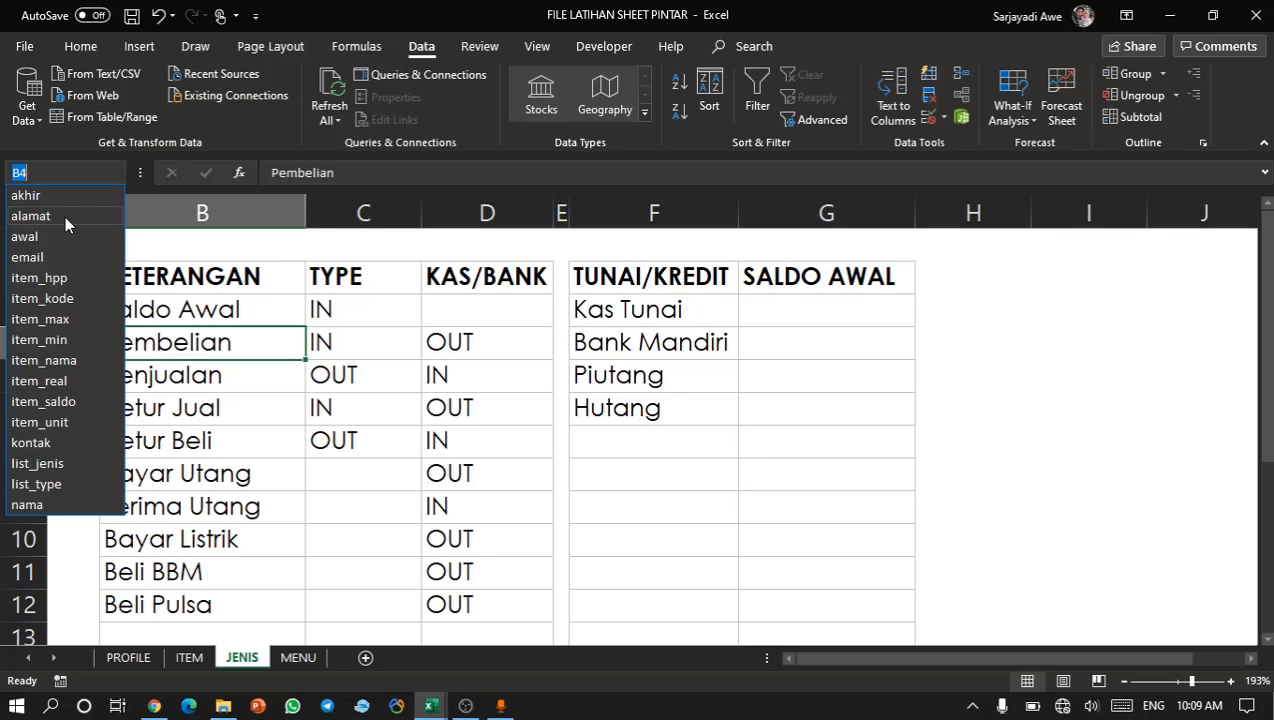
{"action": "left_click", "coordinate": [220, 284]}
{"action": "left_click", "coordinate": [220, 284]}
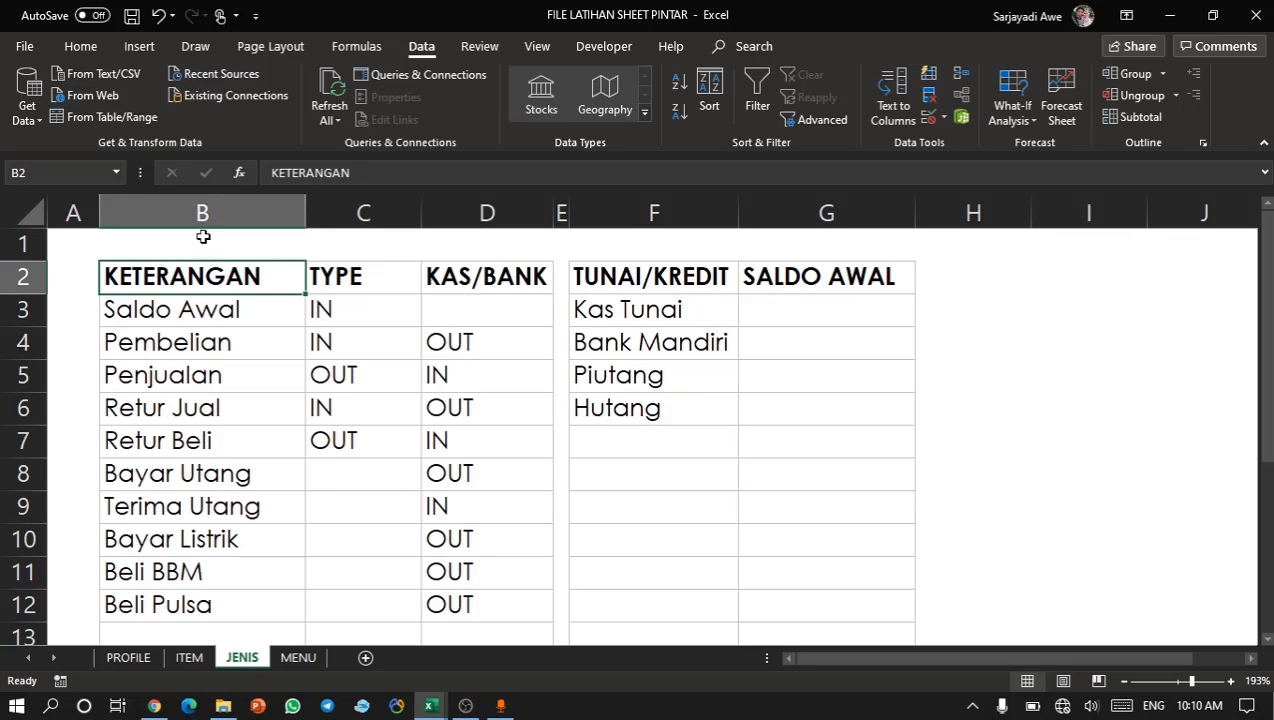
Name the TYPE column C of the JENIS sheet jenis_type.
{"action": "left_click", "coordinate": [202, 215]}
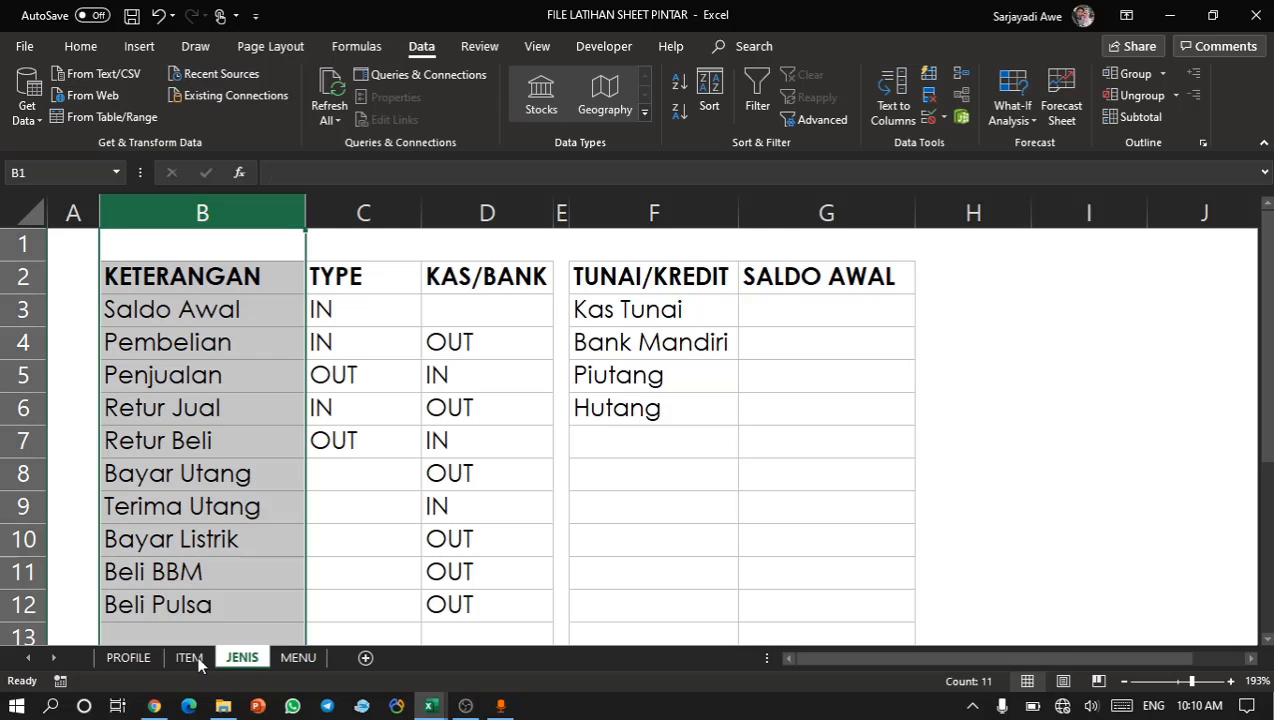
{"action": "scroll", "coordinate": [209, 594], "scroll_direction": "down", "scroll_amount": 3}
{"action": "scroll", "coordinate": [210, 560], "scroll_direction": "up", "scroll_amount": 3}
{"action": "left_click", "coordinate": [376, 215]}
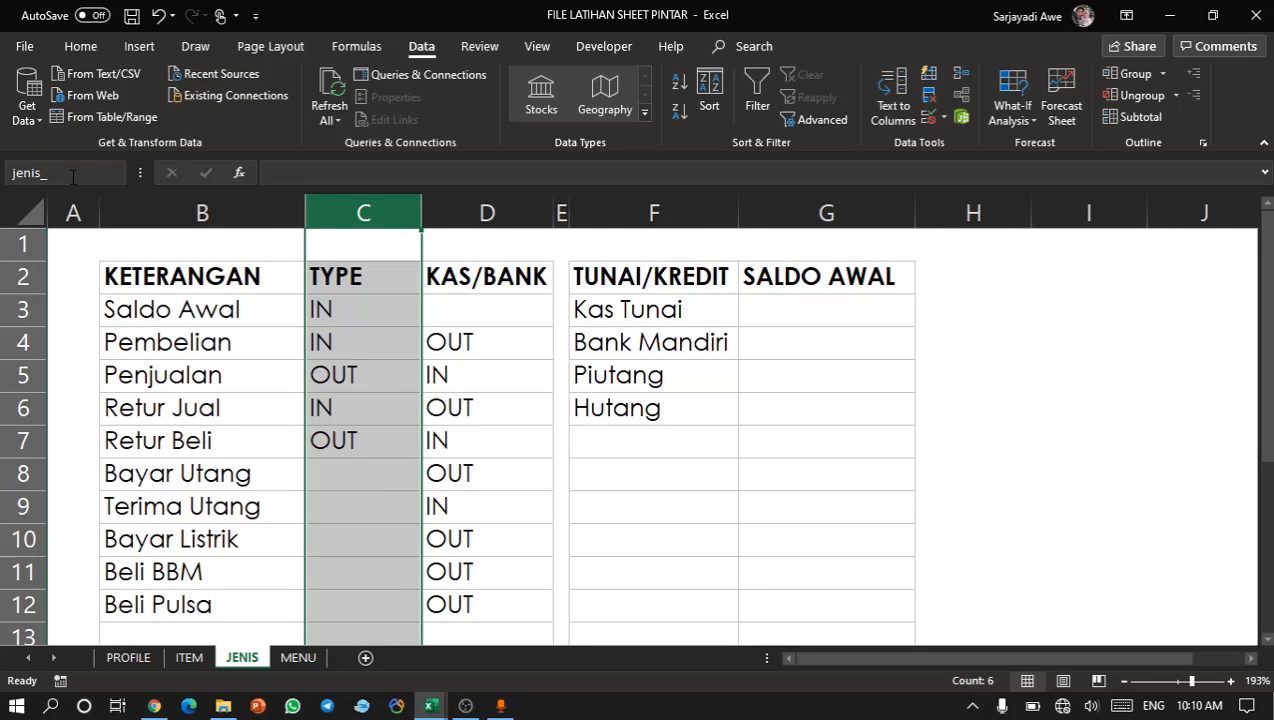
{"action": "left_click", "coordinate": [72, 177]}
{"action": "type", "text": "jenis_type"}
{"action": "key", "text": "Return"}
Name the KAS/BANK column D jenis_kas.
{"action": "left_click", "coordinate": [500, 205]}
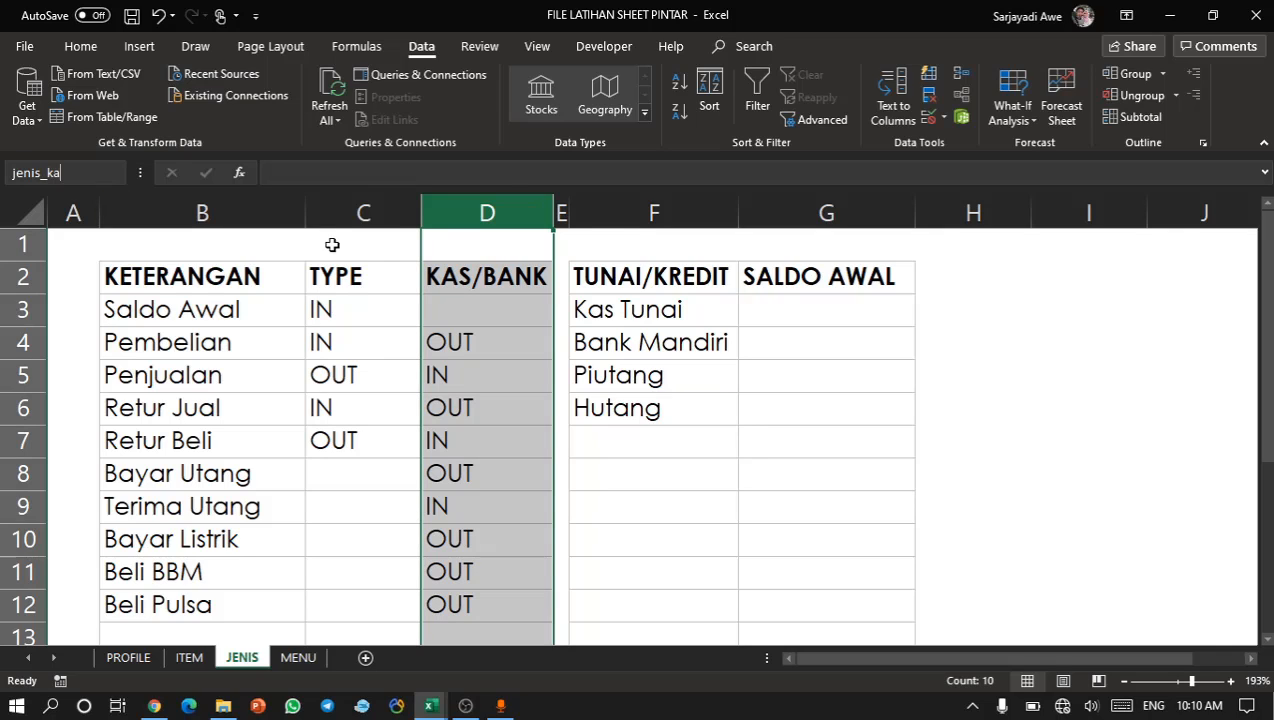
{"action": "type", "text": "jenis_kas"}
{"action": "key", "text": "Return"}
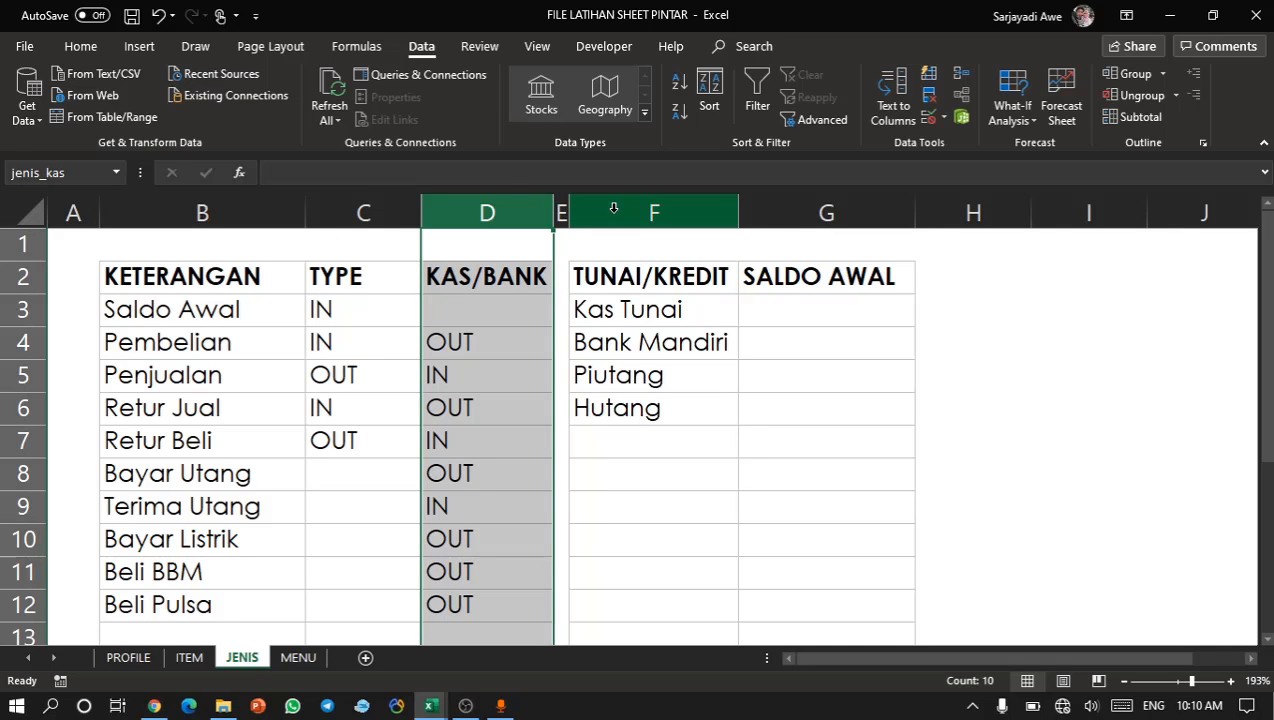
Name the TUNAI/KREDIT column F jenis_tunai and give the SALDO AWAL column G a name beginning with jenis_aw.
{"action": "left_click", "coordinate": [654, 212]}
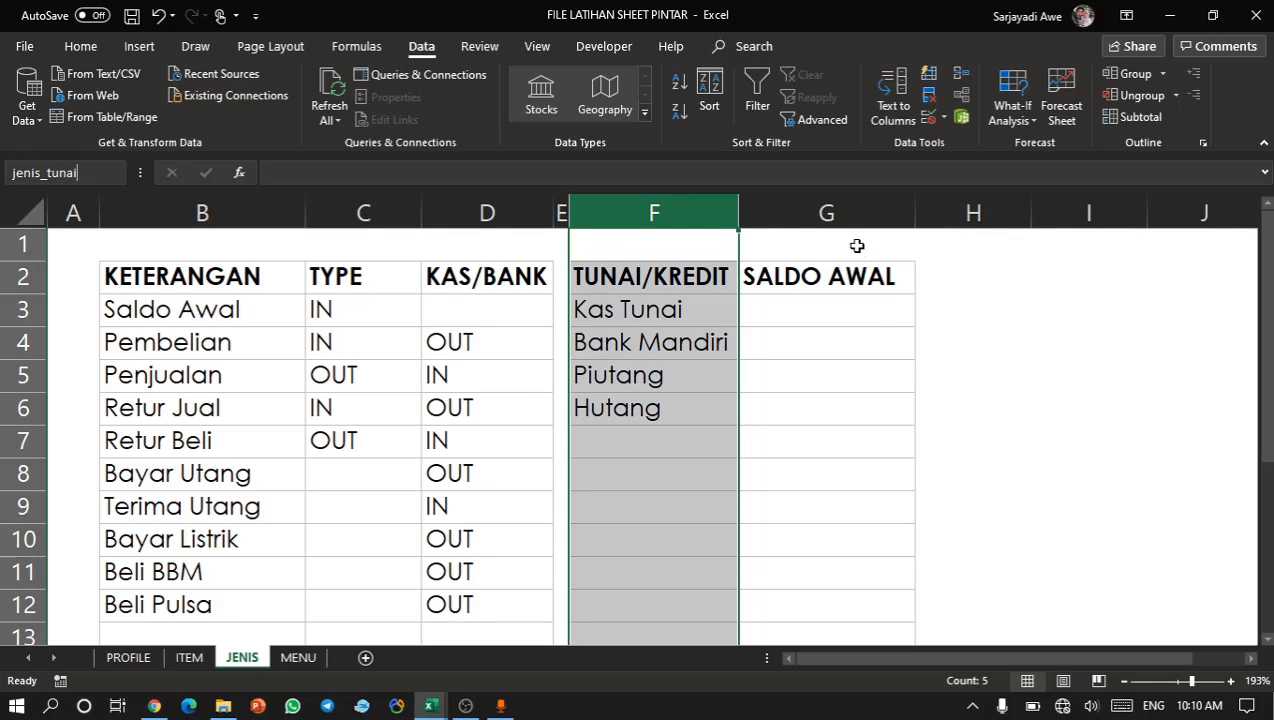
{"action": "key", "text": "Return"}
{"action": "left_click", "coordinate": [854, 214]}
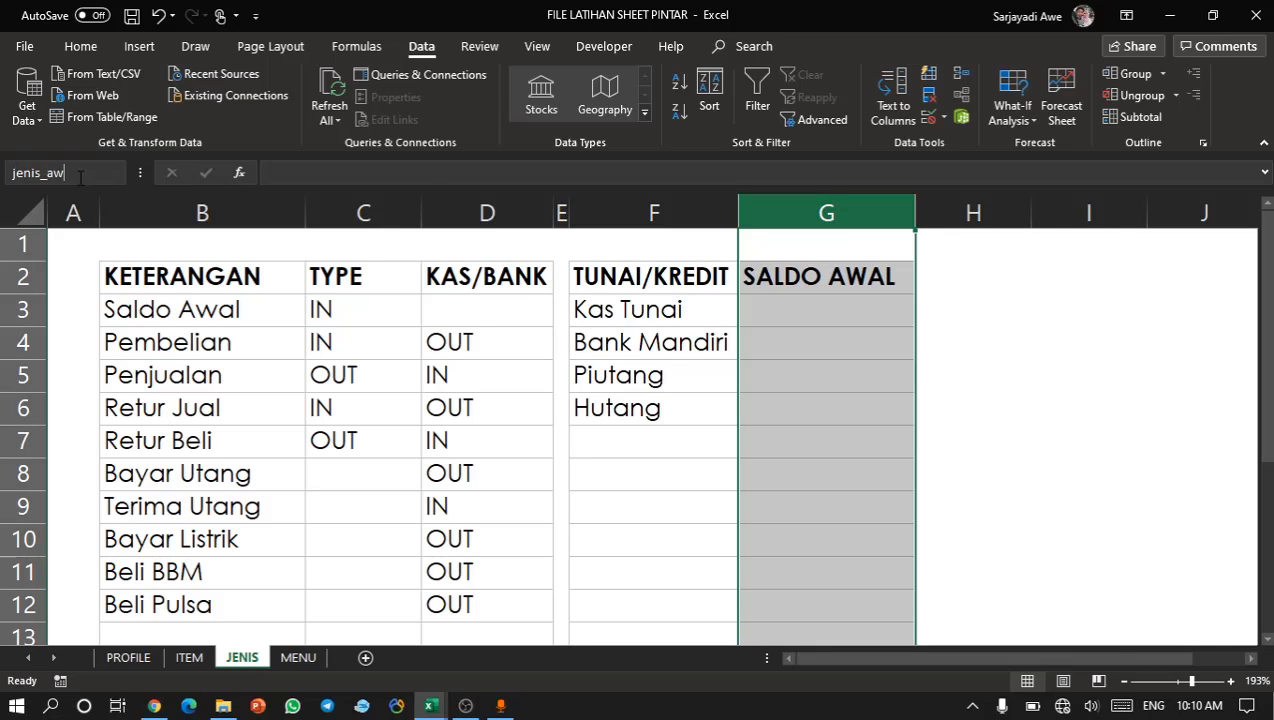
{"action": "key", "text": "Return"}
Compare the KETERANGAN, TYPE, KAS/BANK and TUNAI/KREDIT tables with those on the JENIS sheet of KONTROL STOK.
{"action": "left_click", "coordinate": [274, 390]}
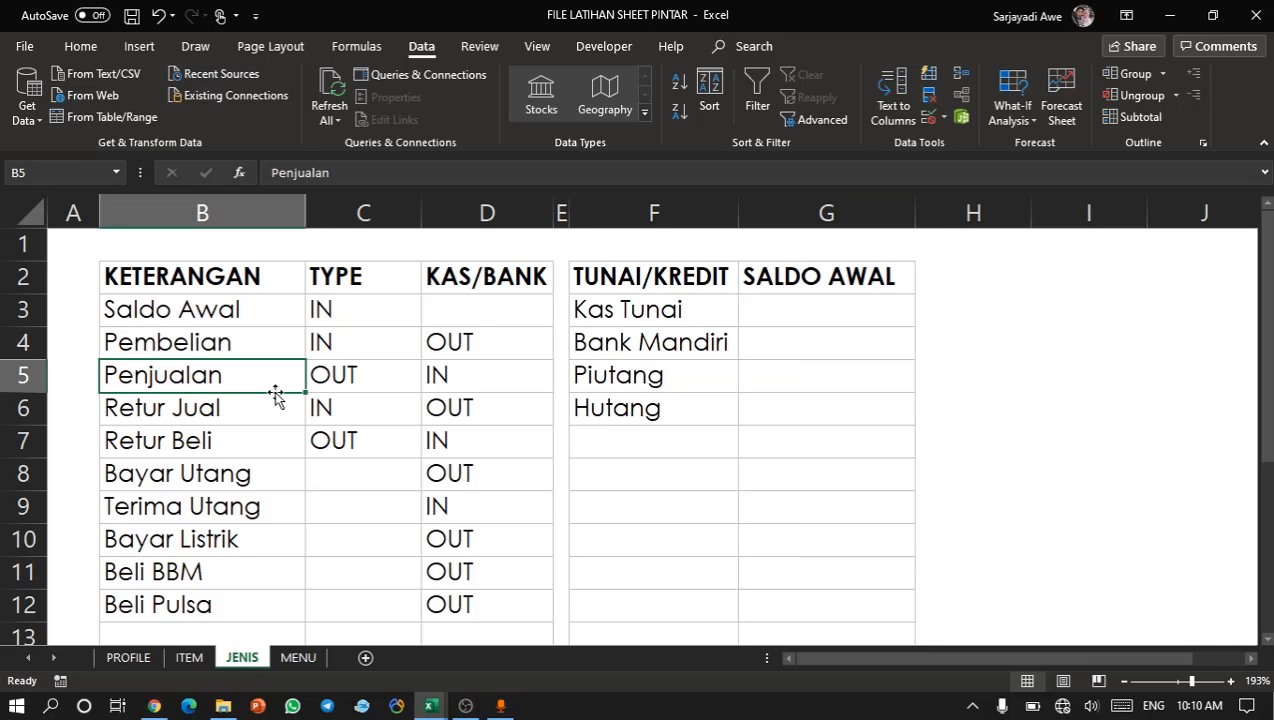
{"action": "left_click", "coordinate": [477, 434]}
{"action": "key", "text": "ctrl+Tab"}
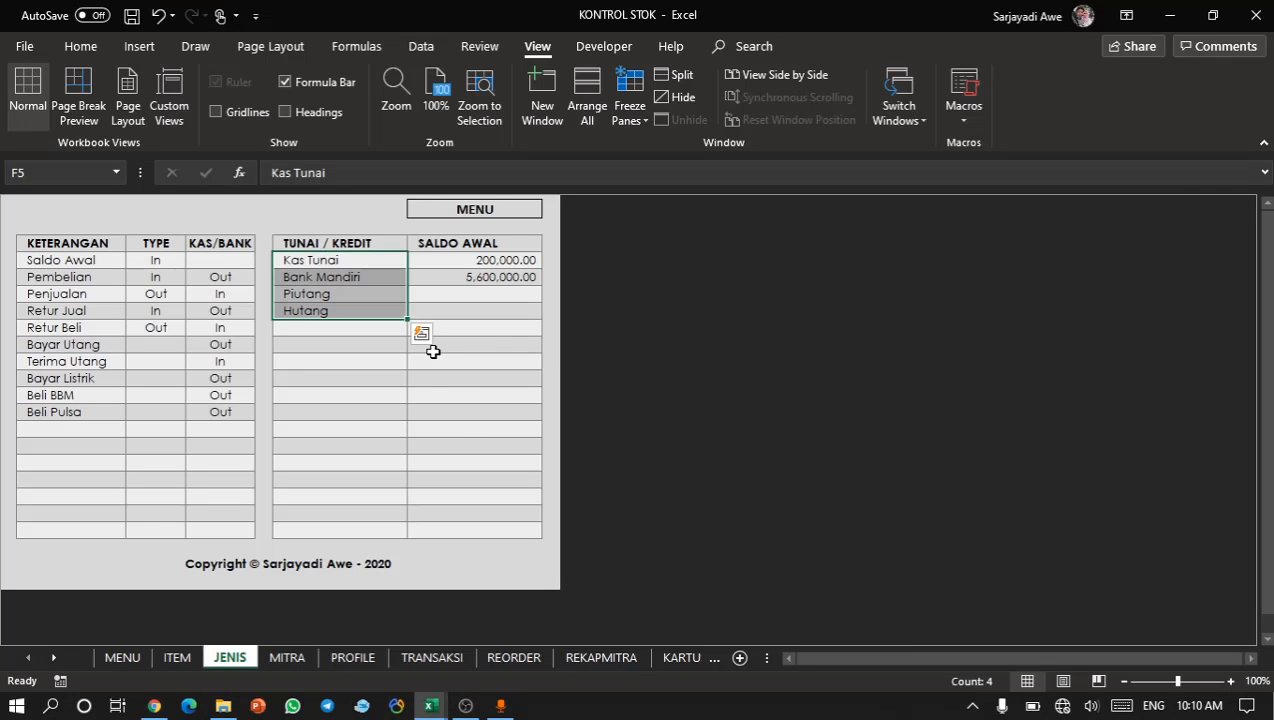
{"action": "left_click", "coordinate": [430, 346]}
{"action": "left_click_drag", "start_coordinate": [100, 262], "coordinate": [225, 492]}
{"action": "key", "text": "ctrl+Tab"}
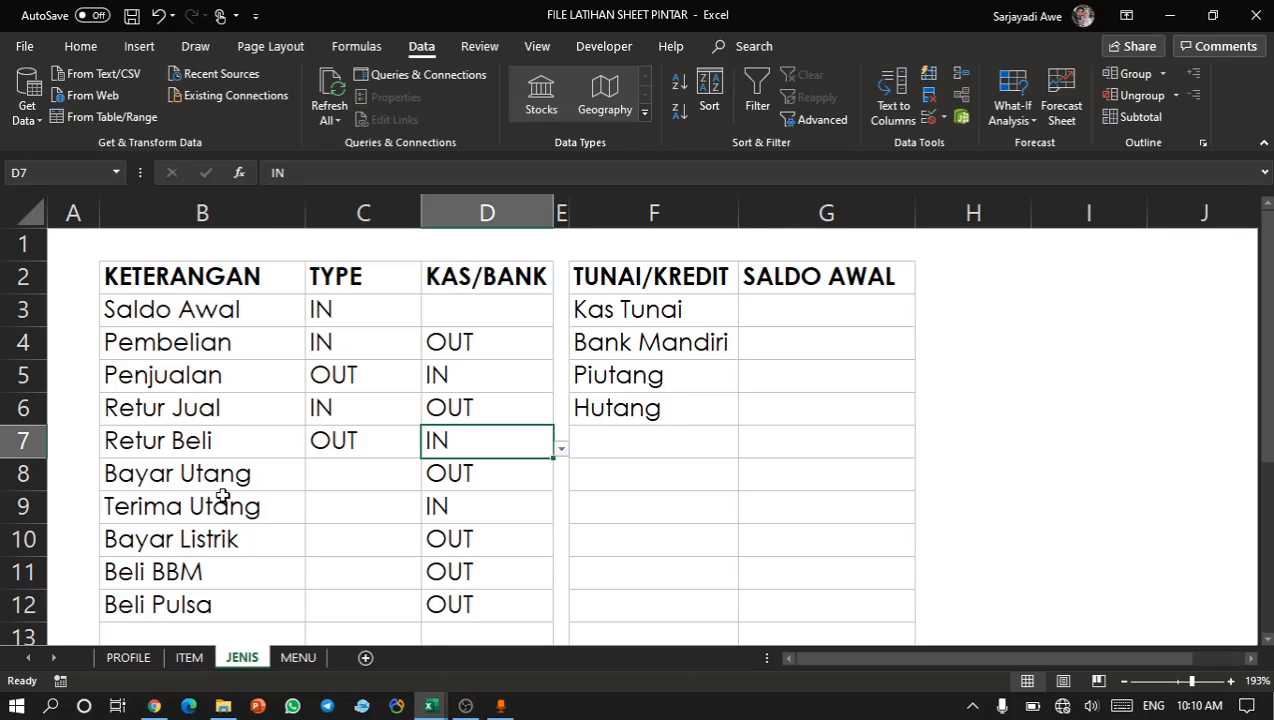
{"action": "left_click", "coordinate": [506, 364]}
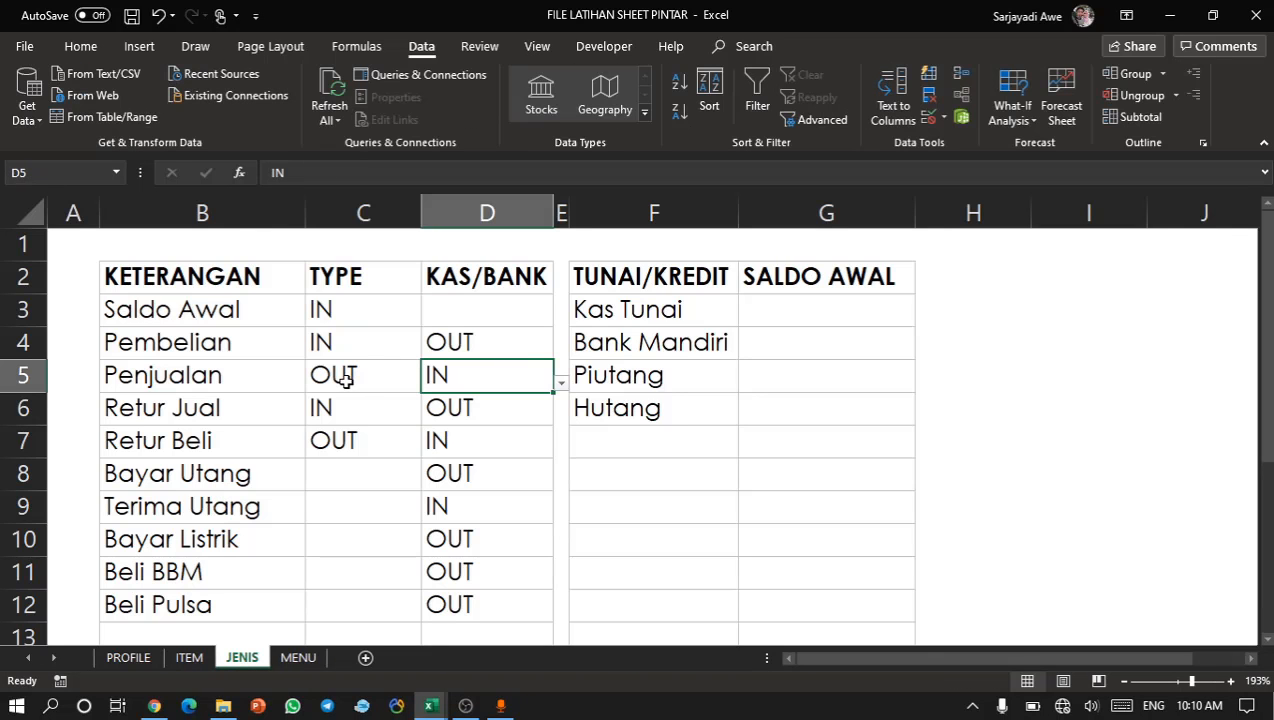
{"action": "left_click", "coordinate": [378, 289]}
{"action": "left_click", "coordinate": [369, 313]}
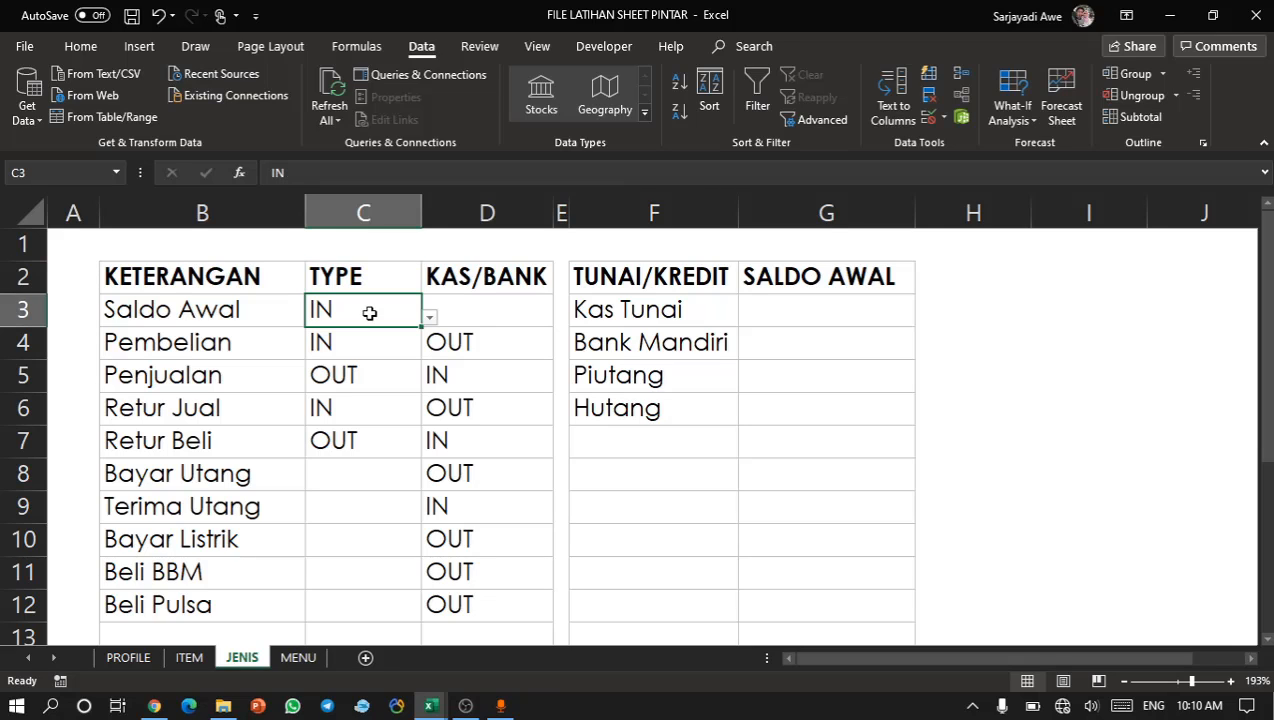
{"action": "left_click", "coordinate": [413, 390]}
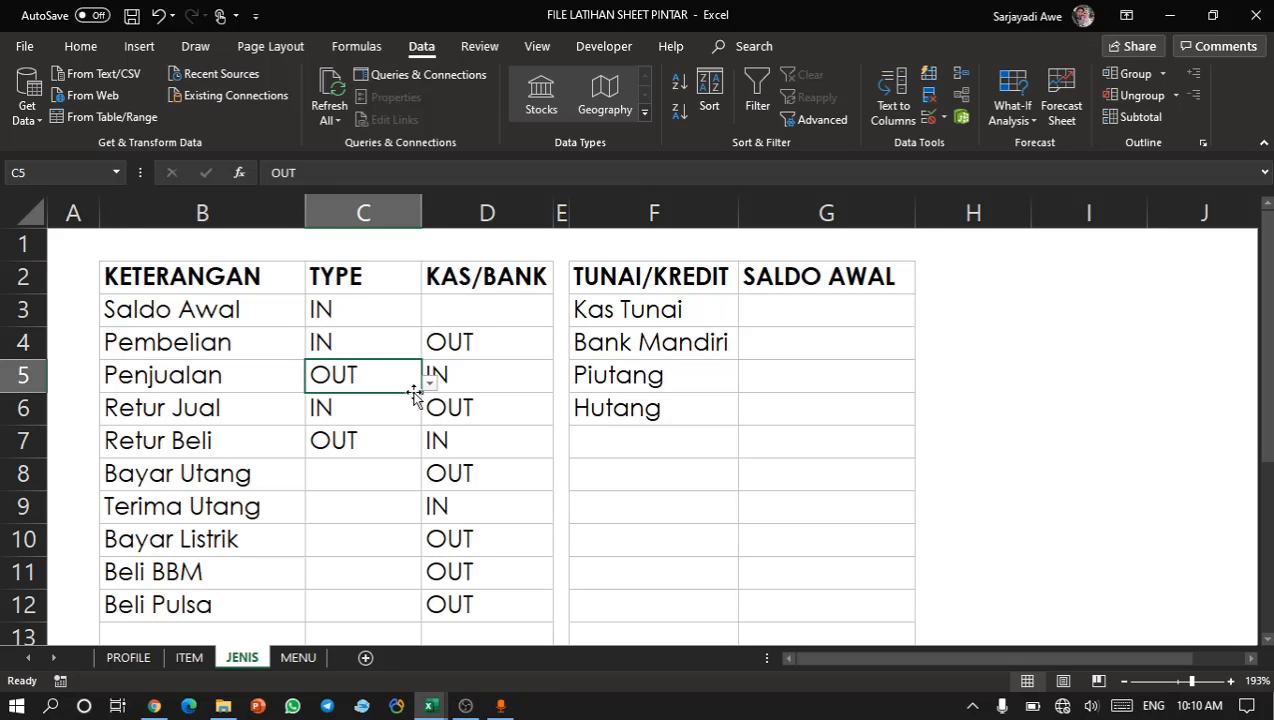
{"action": "left_click_drag", "start_coordinate": [66, 240], "coordinate": [383, 260]}
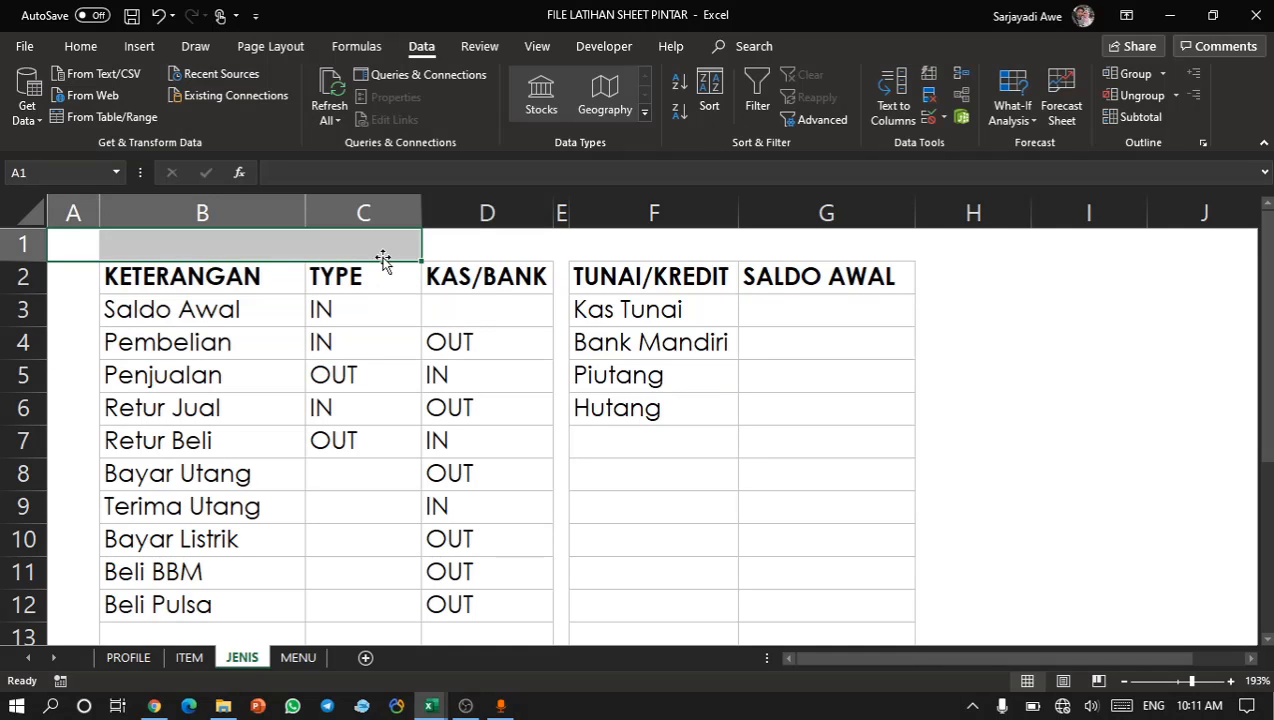
{"action": "left_click", "coordinate": [520, 288]}
{"action": "left_click_drag", "start_coordinate": [200, 308], "coordinate": [419, 474]}
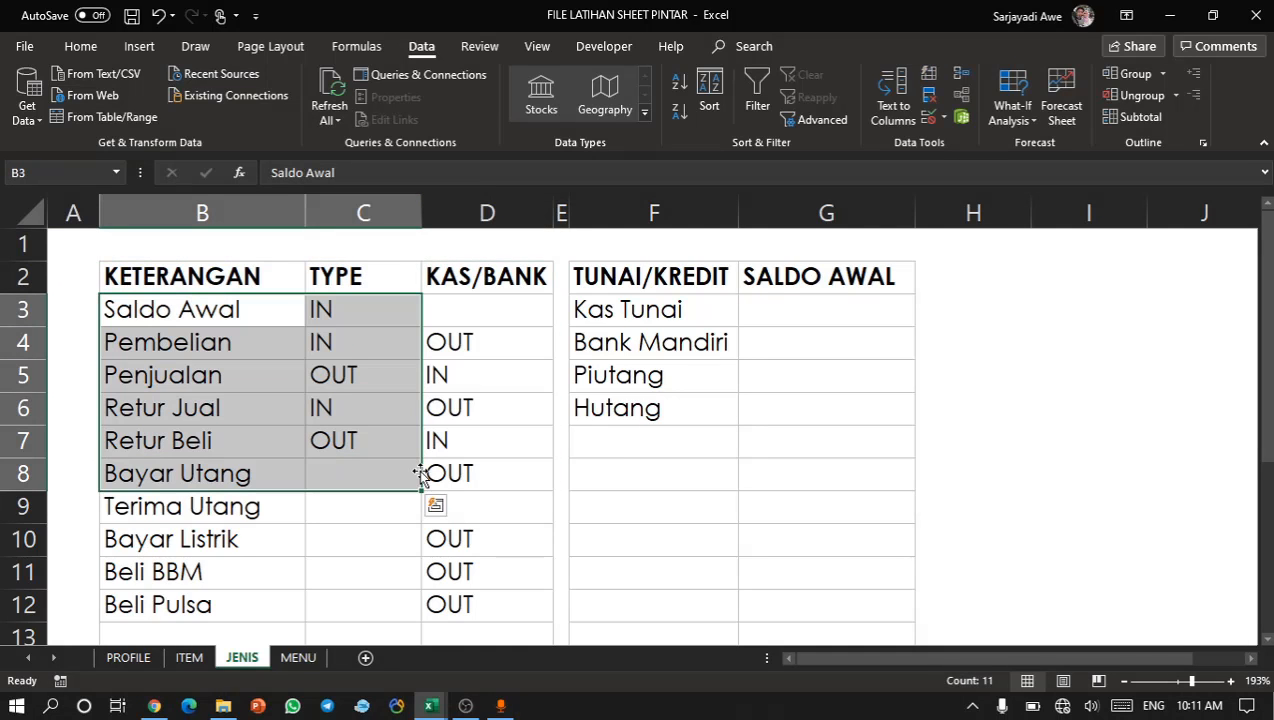
{"action": "left_click", "coordinate": [421, 475]}
{"action": "key", "text": "alt+Tab"}
{"action": "left_click", "coordinate": [136, 328]}
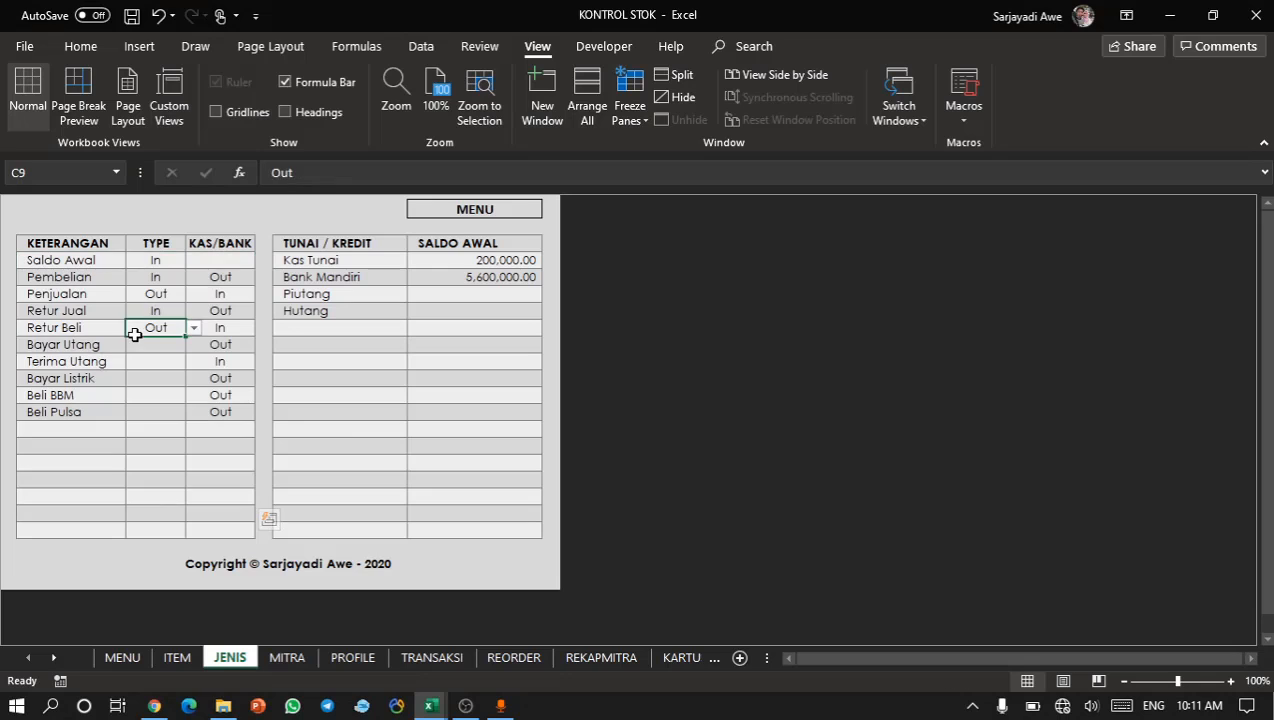
{"action": "left_click_drag", "start_coordinate": [92, 263], "coordinate": [101, 537]}
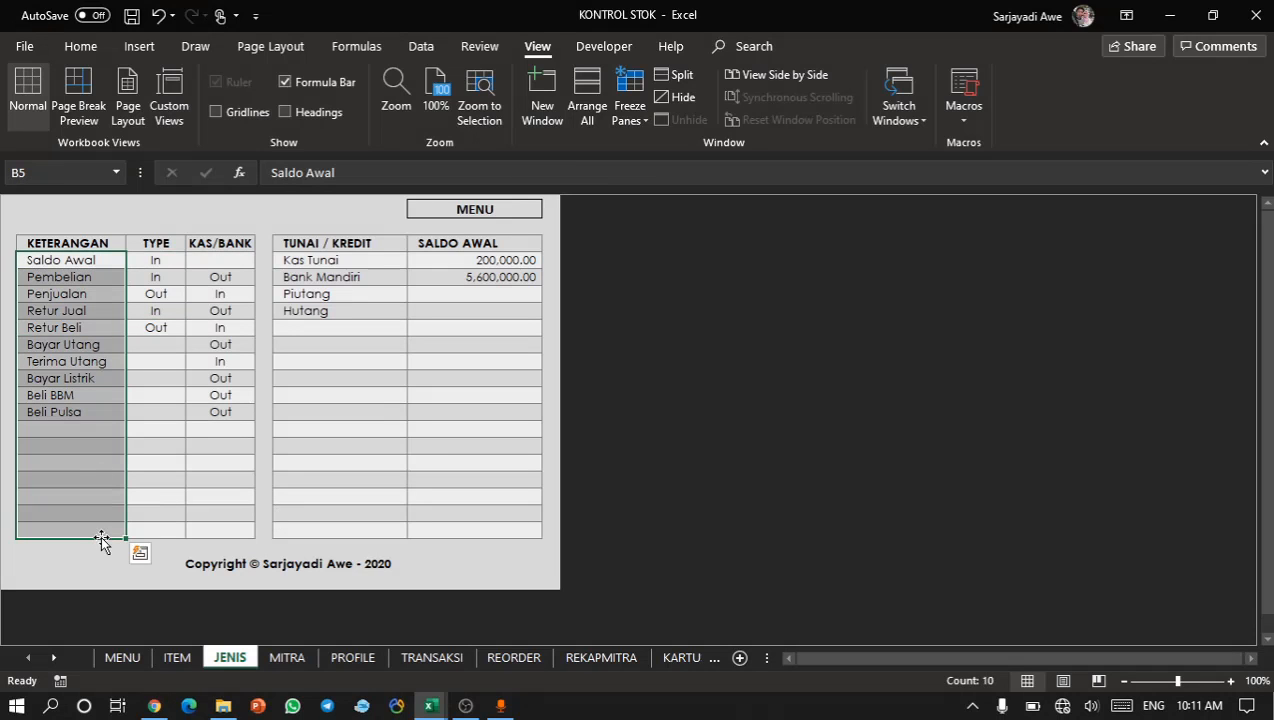
{"action": "left_click_drag", "start_coordinate": [57, 200], "coordinate": [476, 425]}
{"action": "left_click", "coordinate": [476, 427]}
{"action": "key", "text": "alt+Tab"}
{"action": "left_click", "coordinate": [733, 364]}
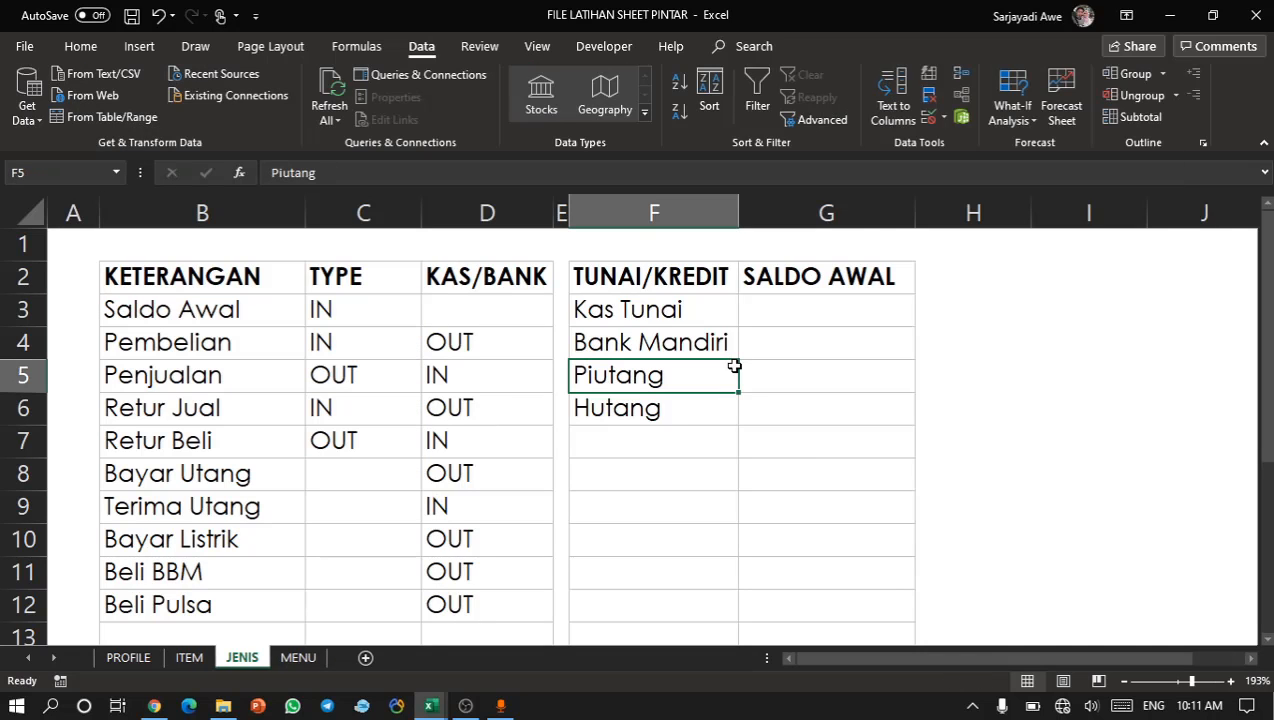
{"action": "left_click", "coordinate": [324, 467]}
{"action": "scroll", "coordinate": [325, 468], "scroll_direction": "down", "scroll_amount": 2}
{"action": "scroll", "coordinate": [325, 468], "scroll_direction": "up", "scroll_amount": 1}
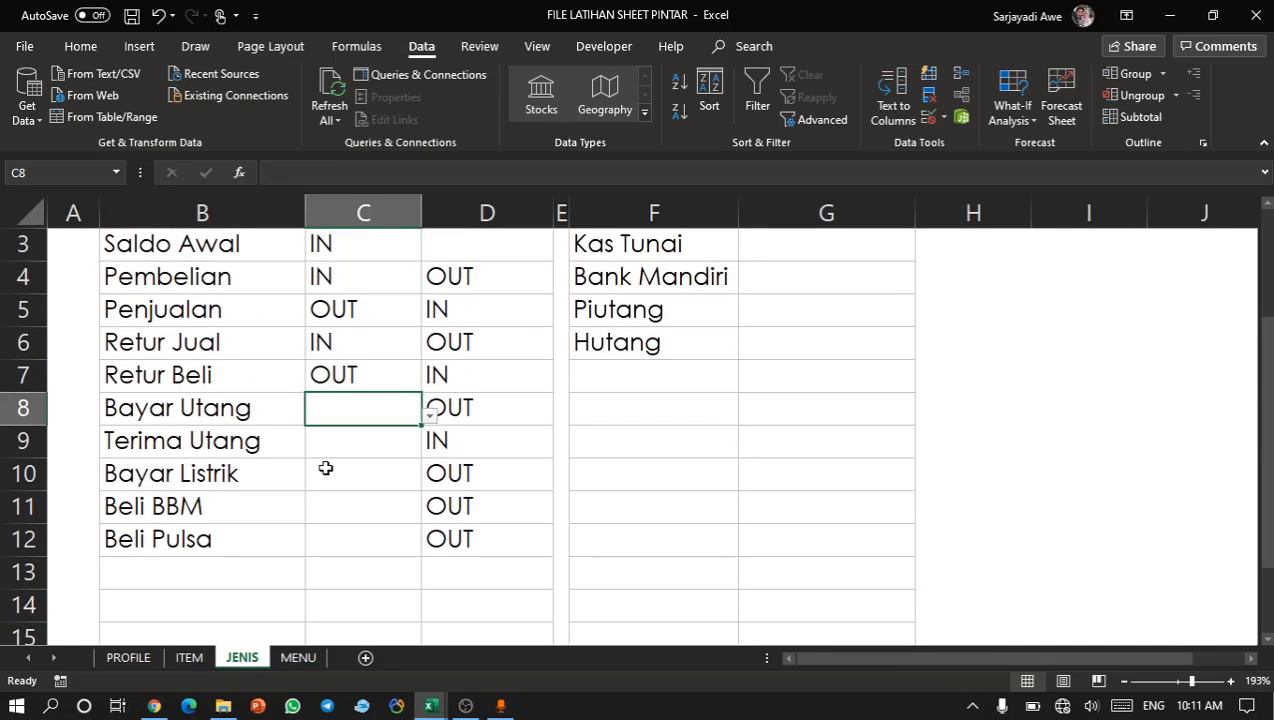
{"action": "scroll", "coordinate": [325, 468], "scroll_direction": "up", "scroll_amount": 1}
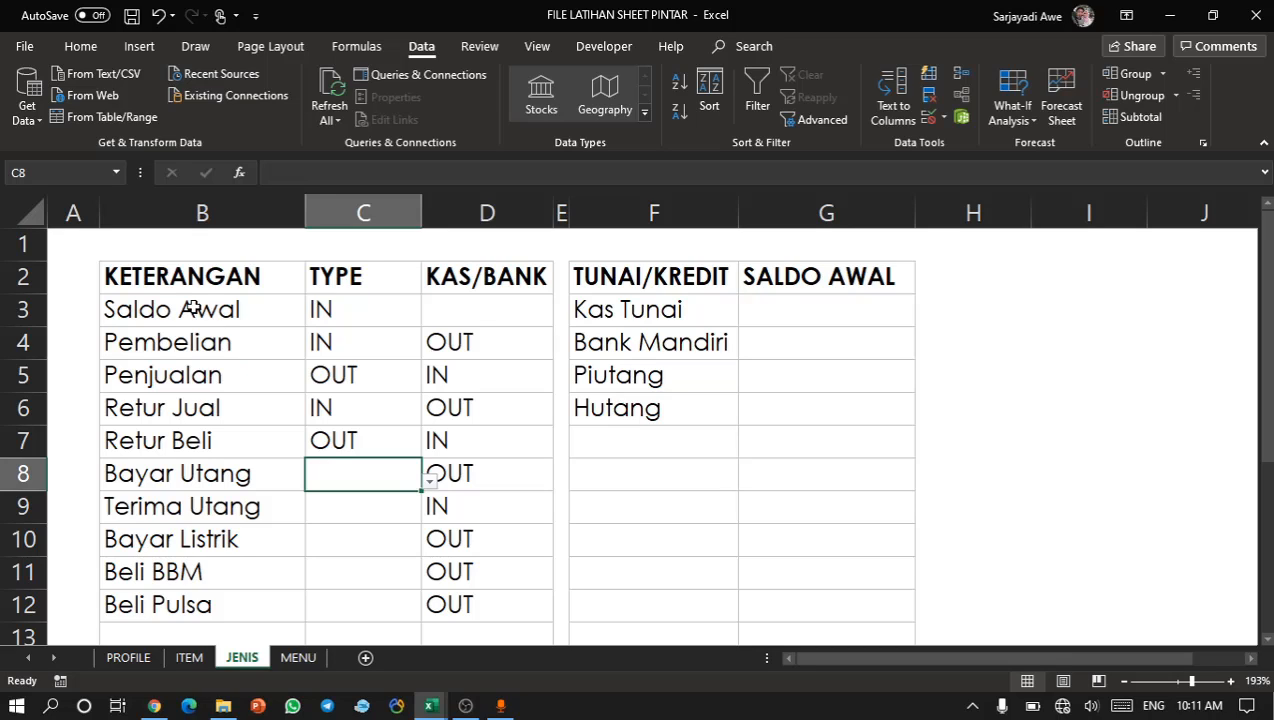
{"action": "left_click_drag", "start_coordinate": [193, 306], "coordinate": [455, 420]}
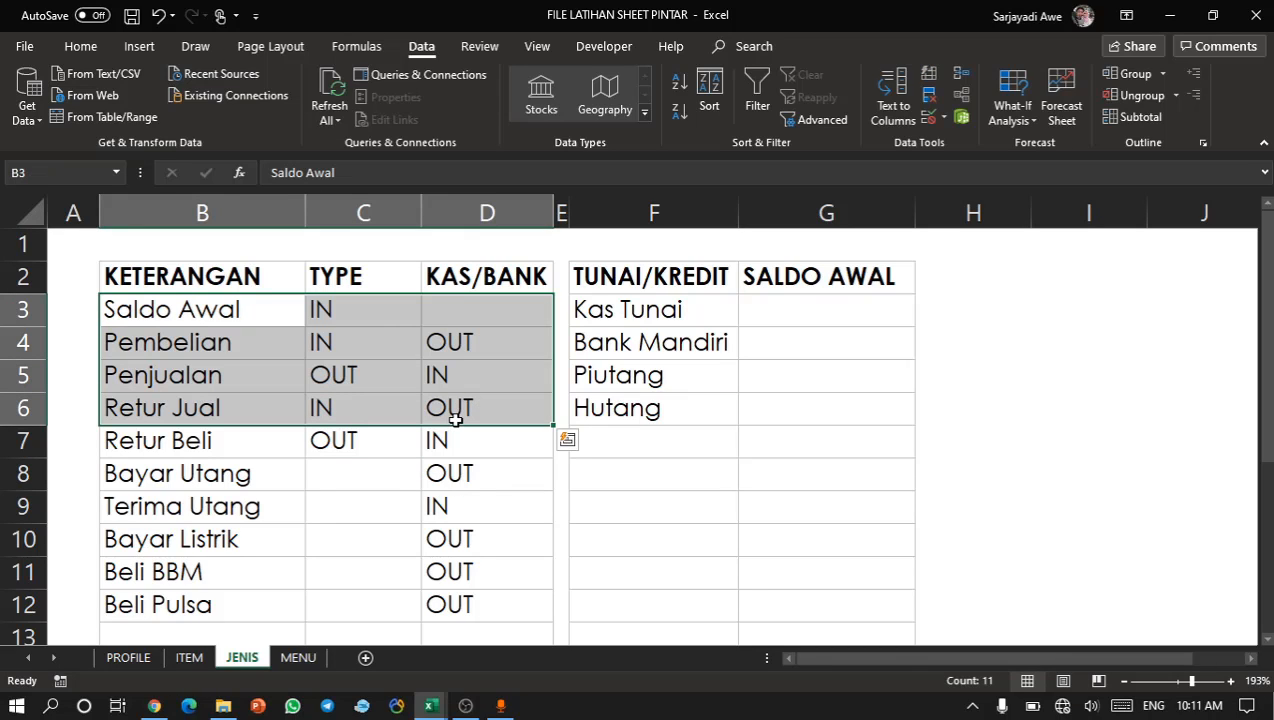
{"action": "left_click", "coordinate": [508, 407]}
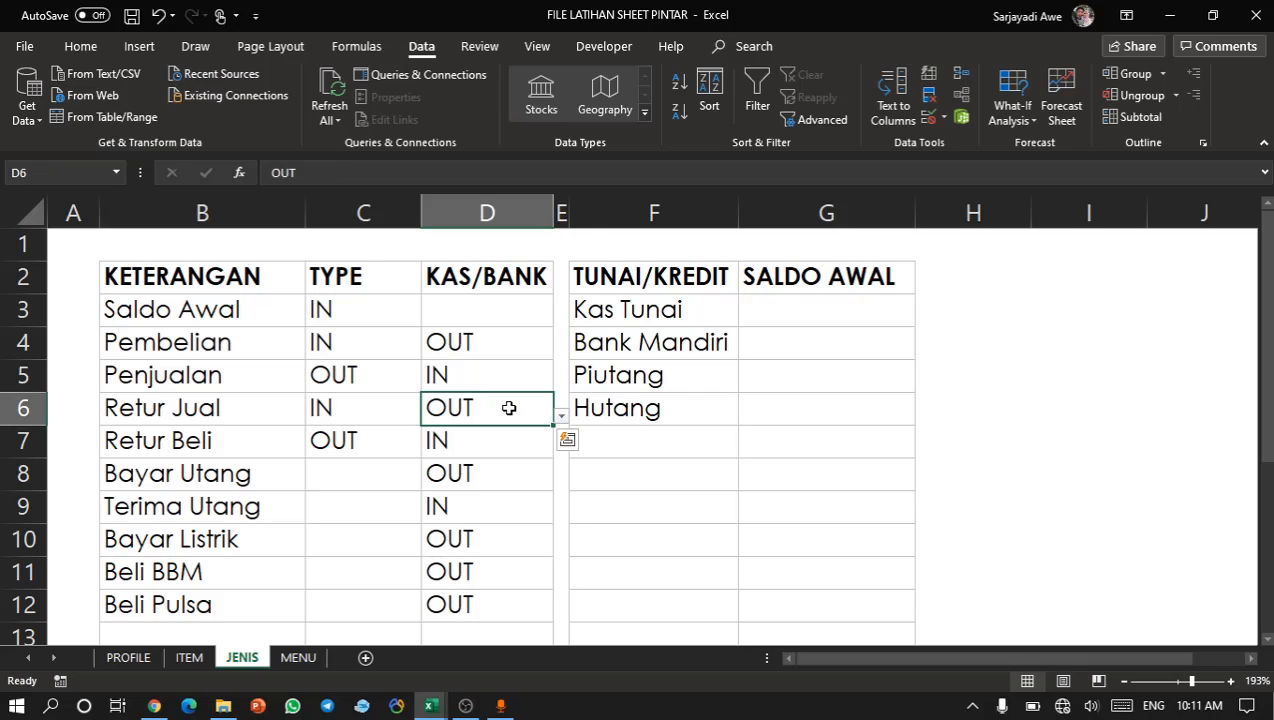
Save FILE LATIHAN SHEET PINTAR, view the ITEM sheet briefly and return to the JENIS sheet.
{"action": "key", "text": "ctrl+s"}
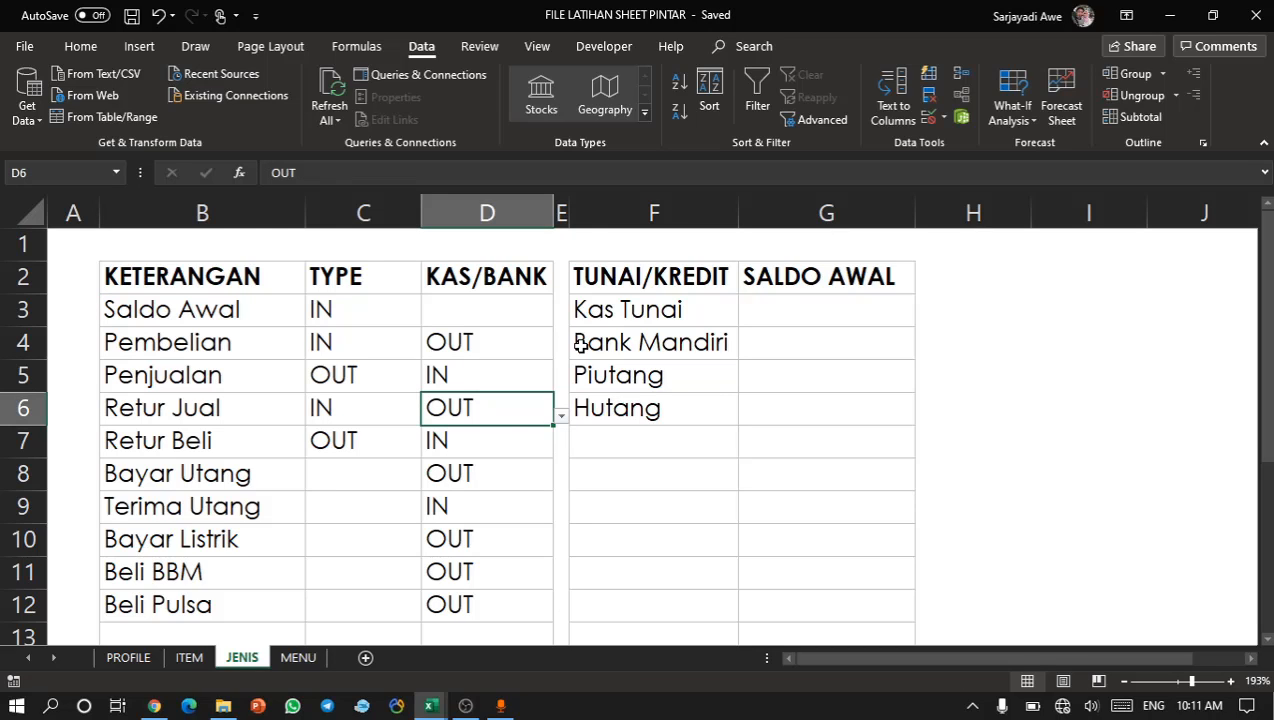
{"action": "left_click", "coordinate": [187, 657]}
{"action": "left_click", "coordinate": [241, 657]}
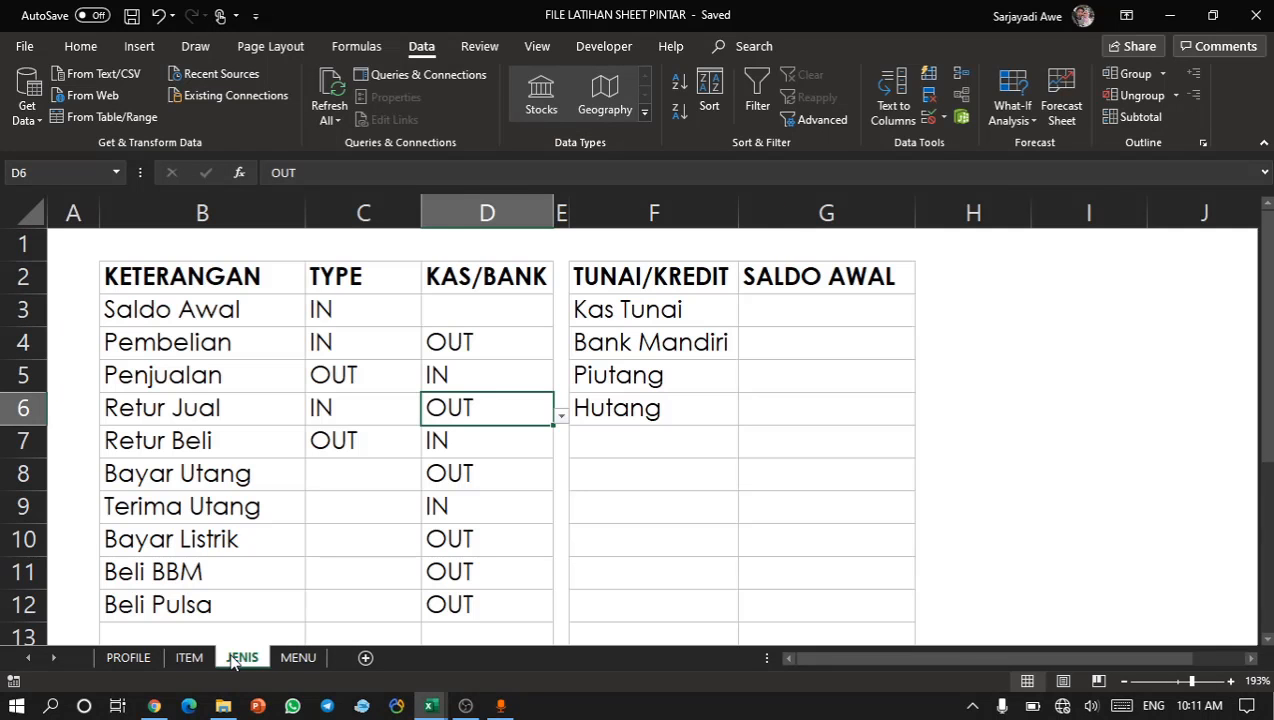